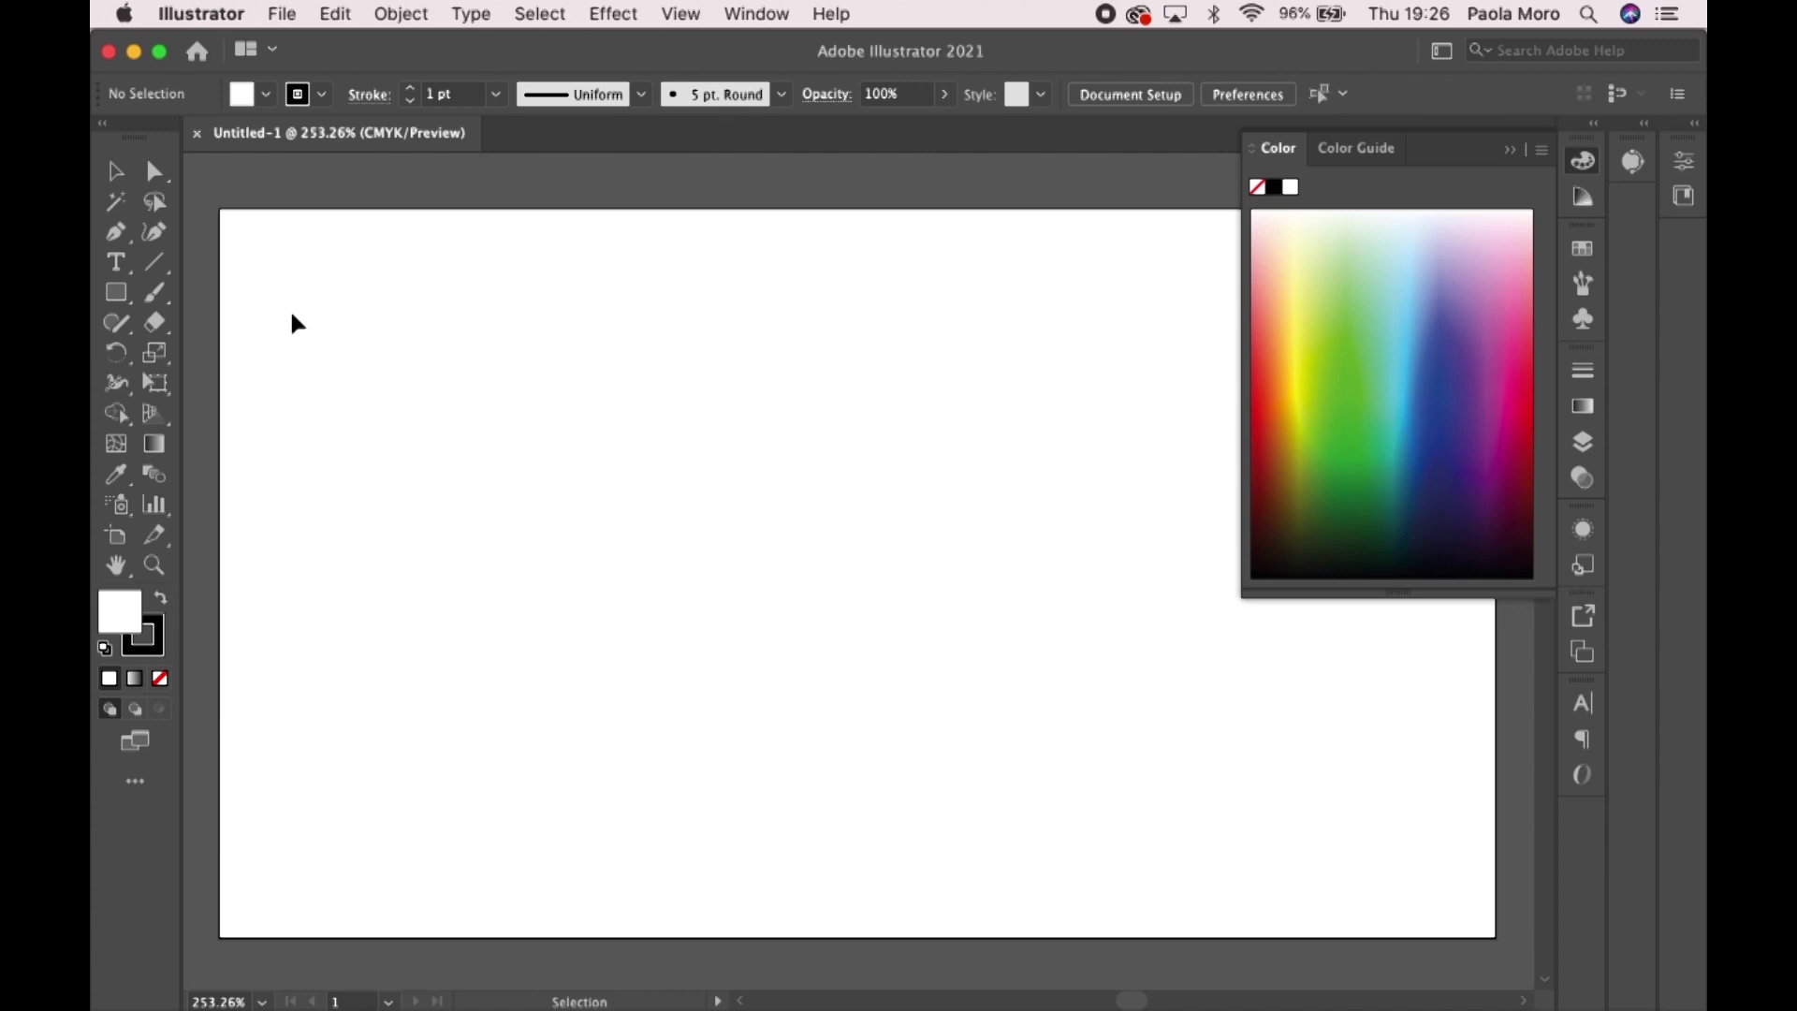
- Collapse the Color panel to clear the space over the blank artboard
{"action": "left_click", "coordinate": [1512, 152]}
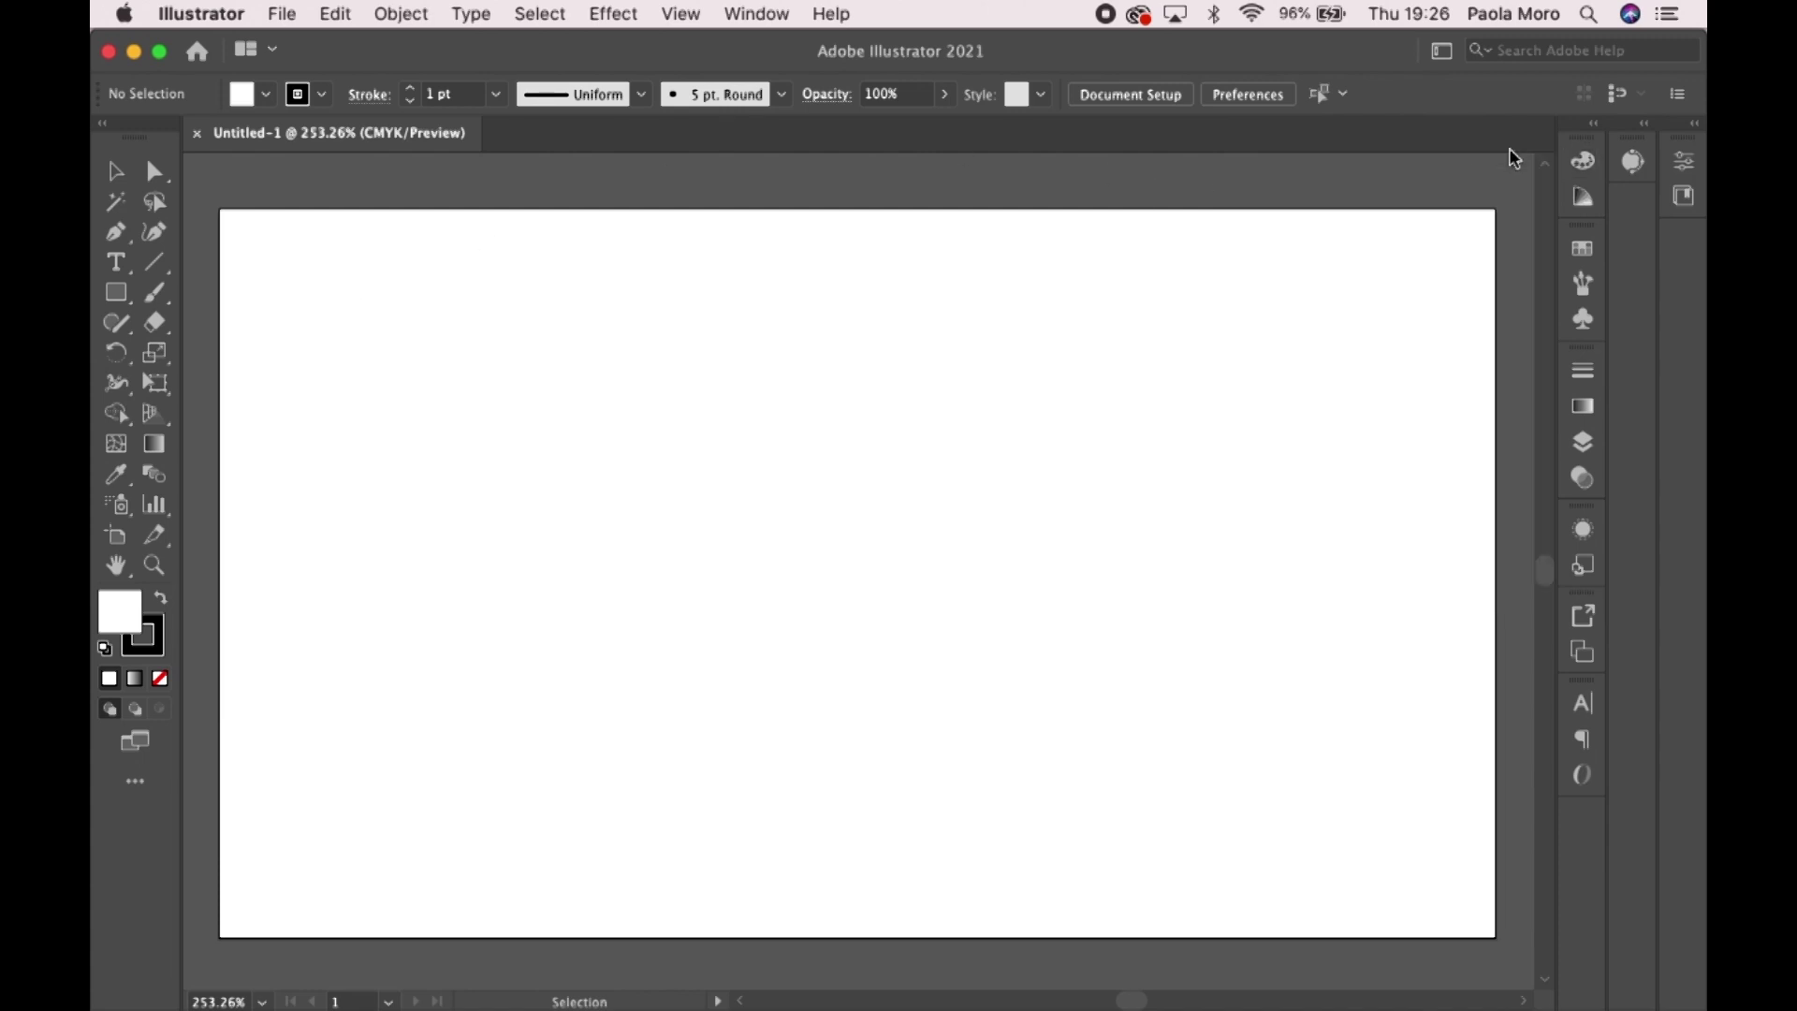
{"action": "key", "text": "super+minus"}
{"action": "key", "text": "super+minus"}
{"action": "key", "text": "super+0"}
{"action": "scroll", "coordinate": [937, 403], "scroll_direction": "down", "scroll_amount": 2}
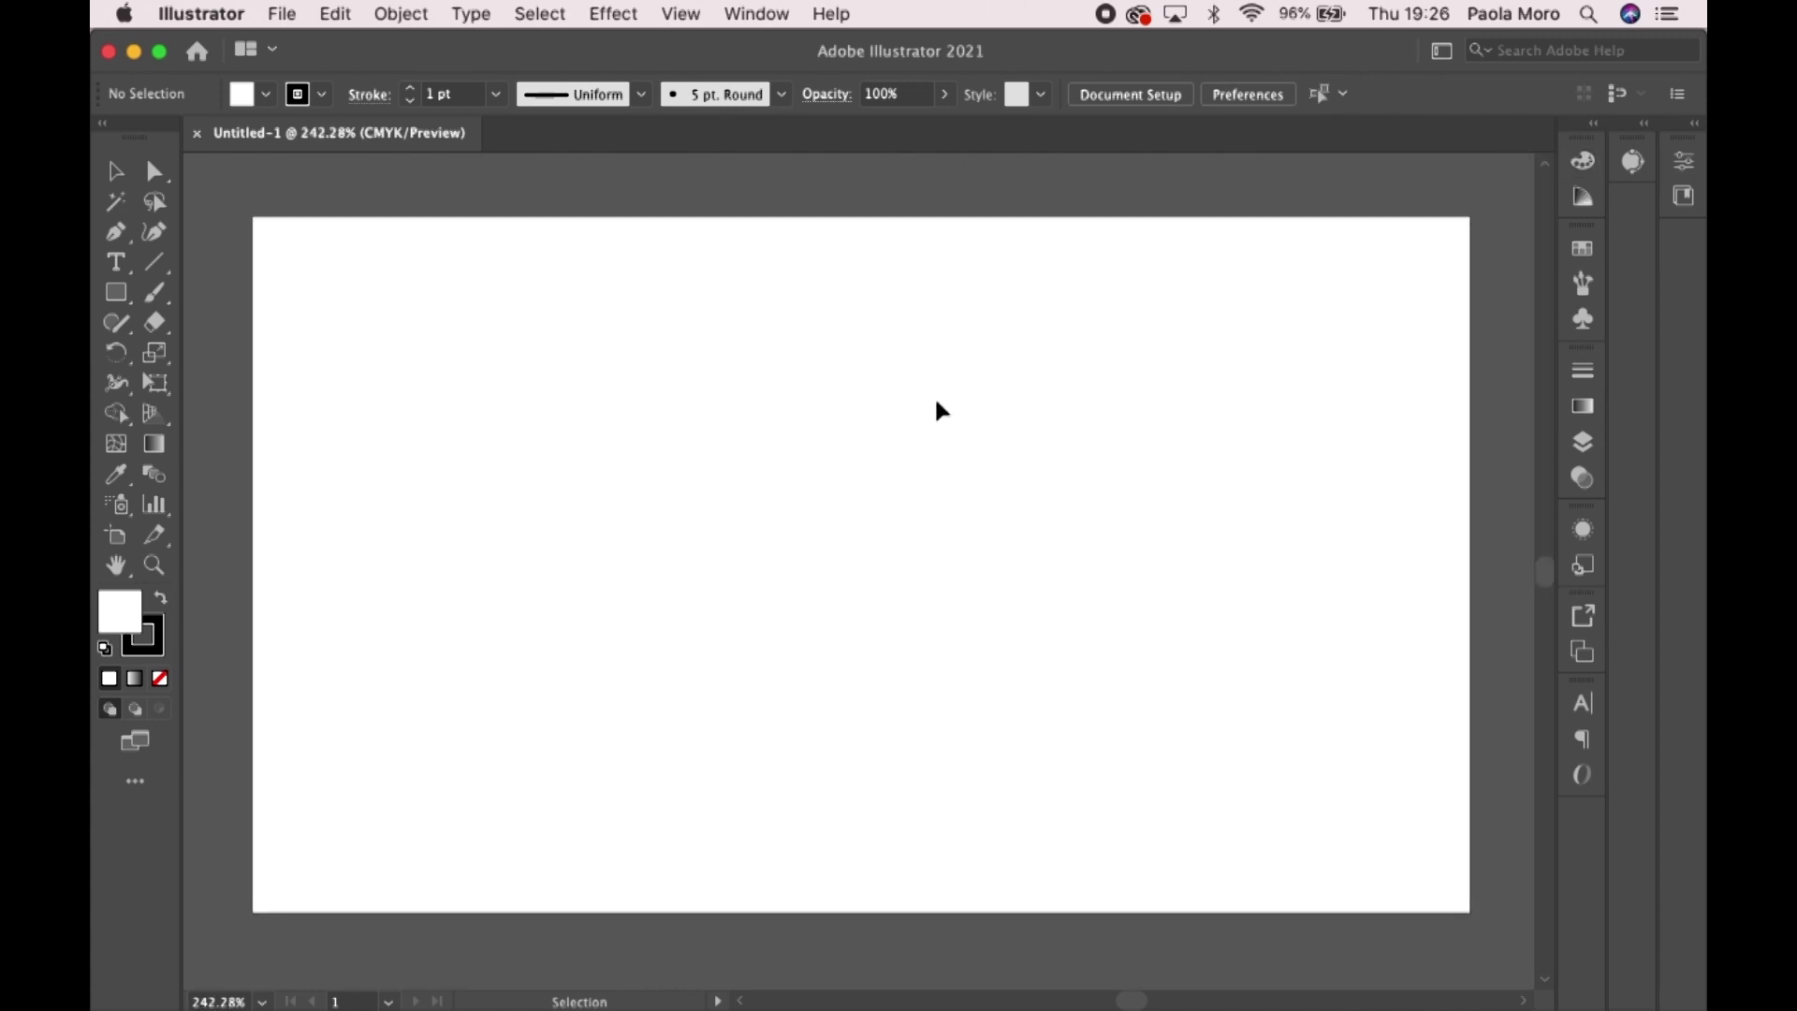
{"action": "scroll", "coordinate": [345, 353], "scroll_direction": "down", "scroll_amount": 1}
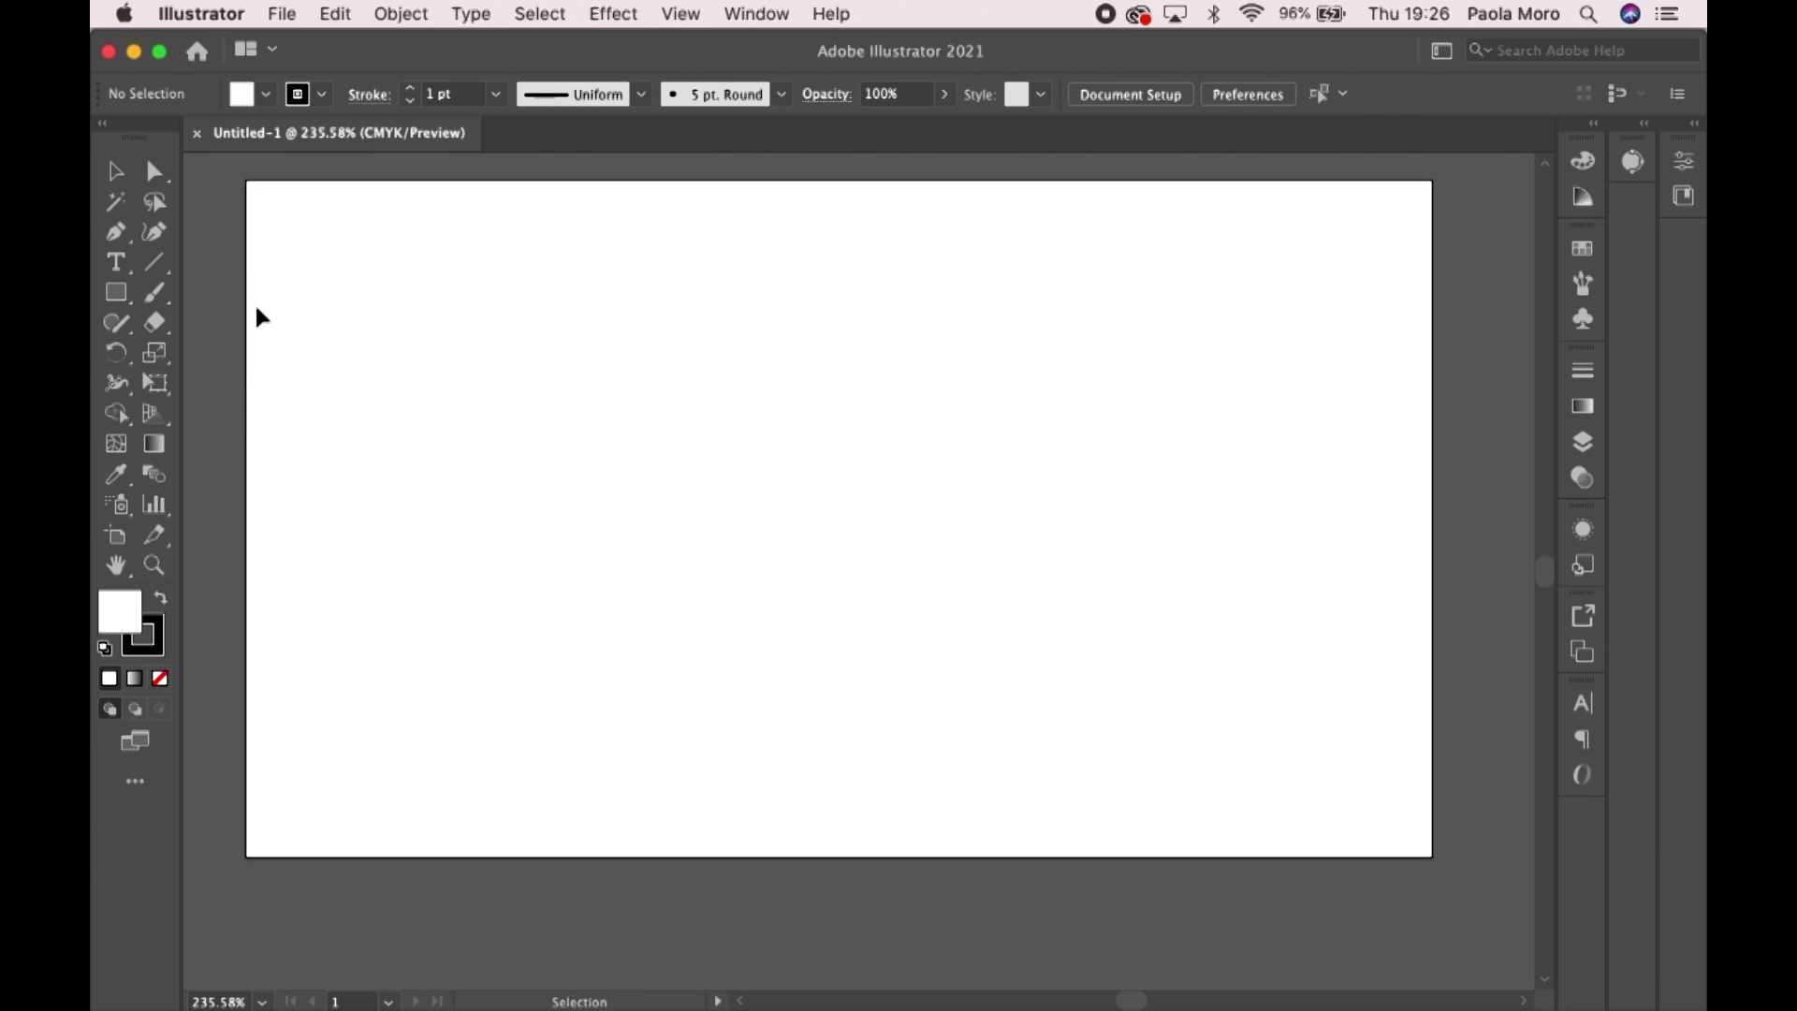
{"action": "scroll", "coordinate": [258, 311], "scroll_direction": "down", "scroll_amount": 2}
{"action": "scroll", "coordinate": [257, 309], "scroll_direction": "left", "scroll_amount": 2}
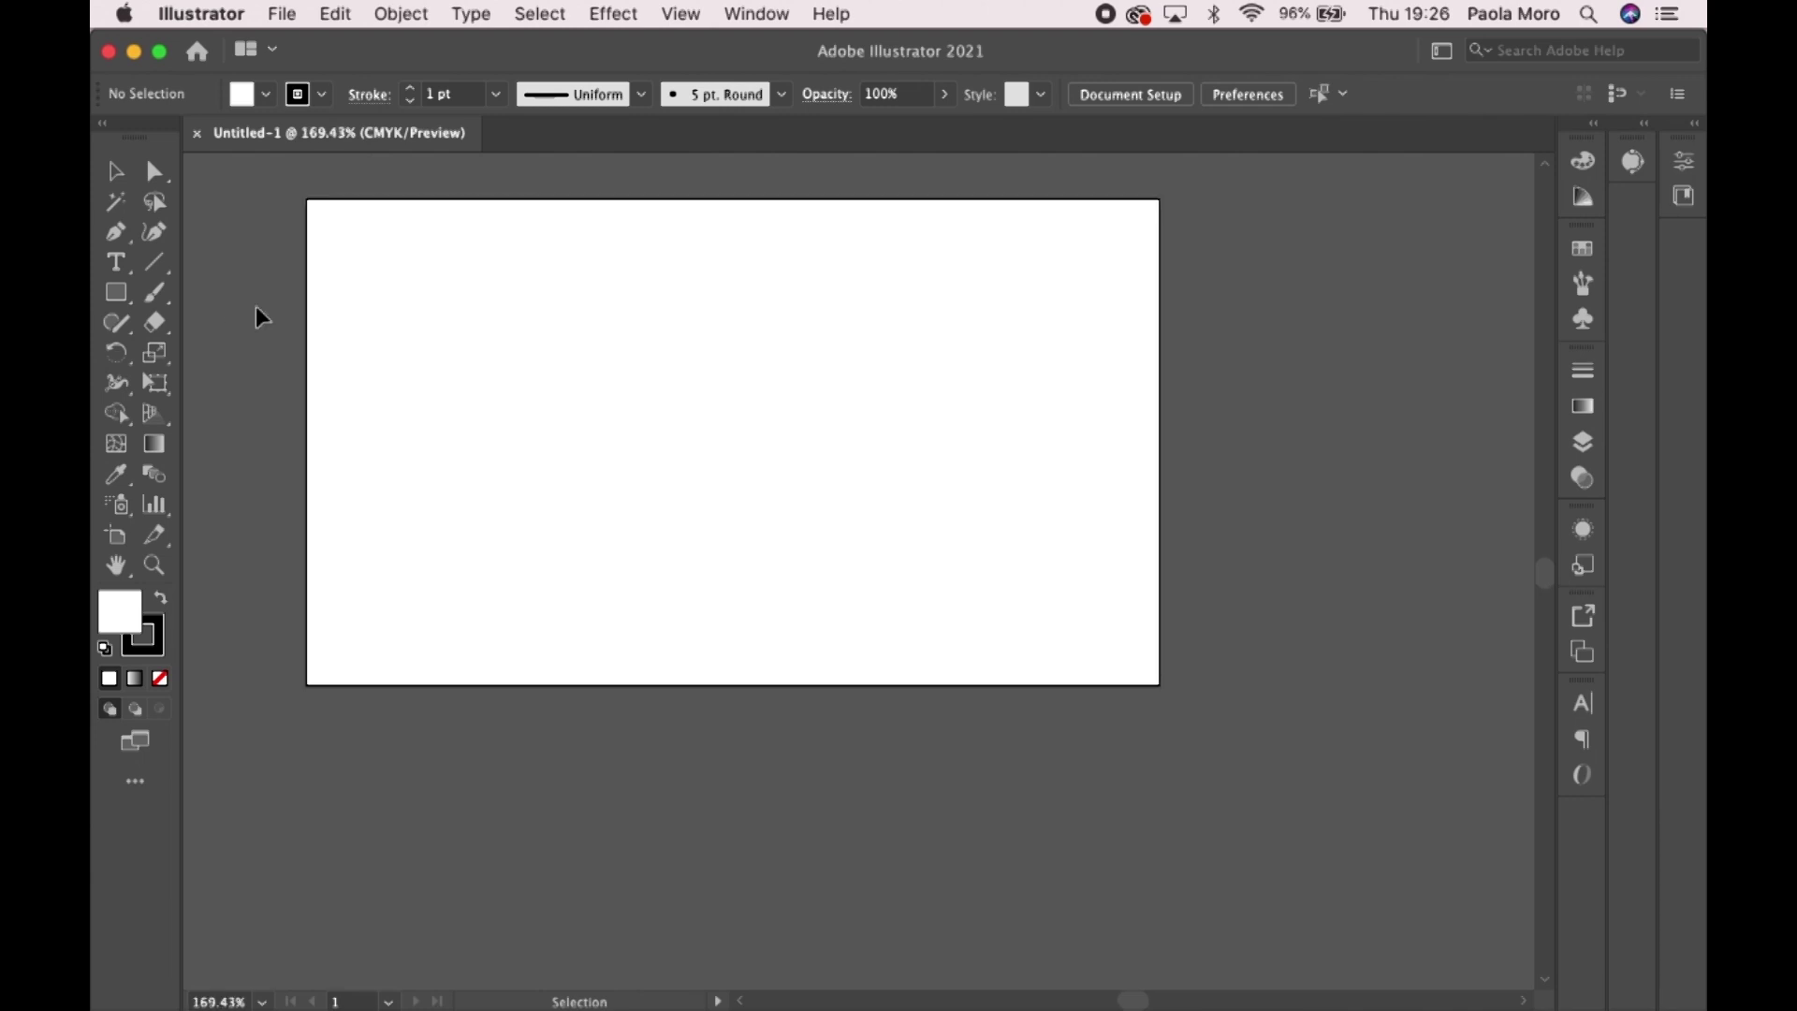
{"action": "scroll", "coordinate": [257, 309], "scroll_direction": "up", "scroll_amount": 2}
{"action": "scroll", "coordinate": [444, 369], "scroll_direction": "down", "scroll_amount": 2}
{"action": "scroll", "coordinate": [445, 368], "scroll_direction": "left", "scroll_amount": 1}
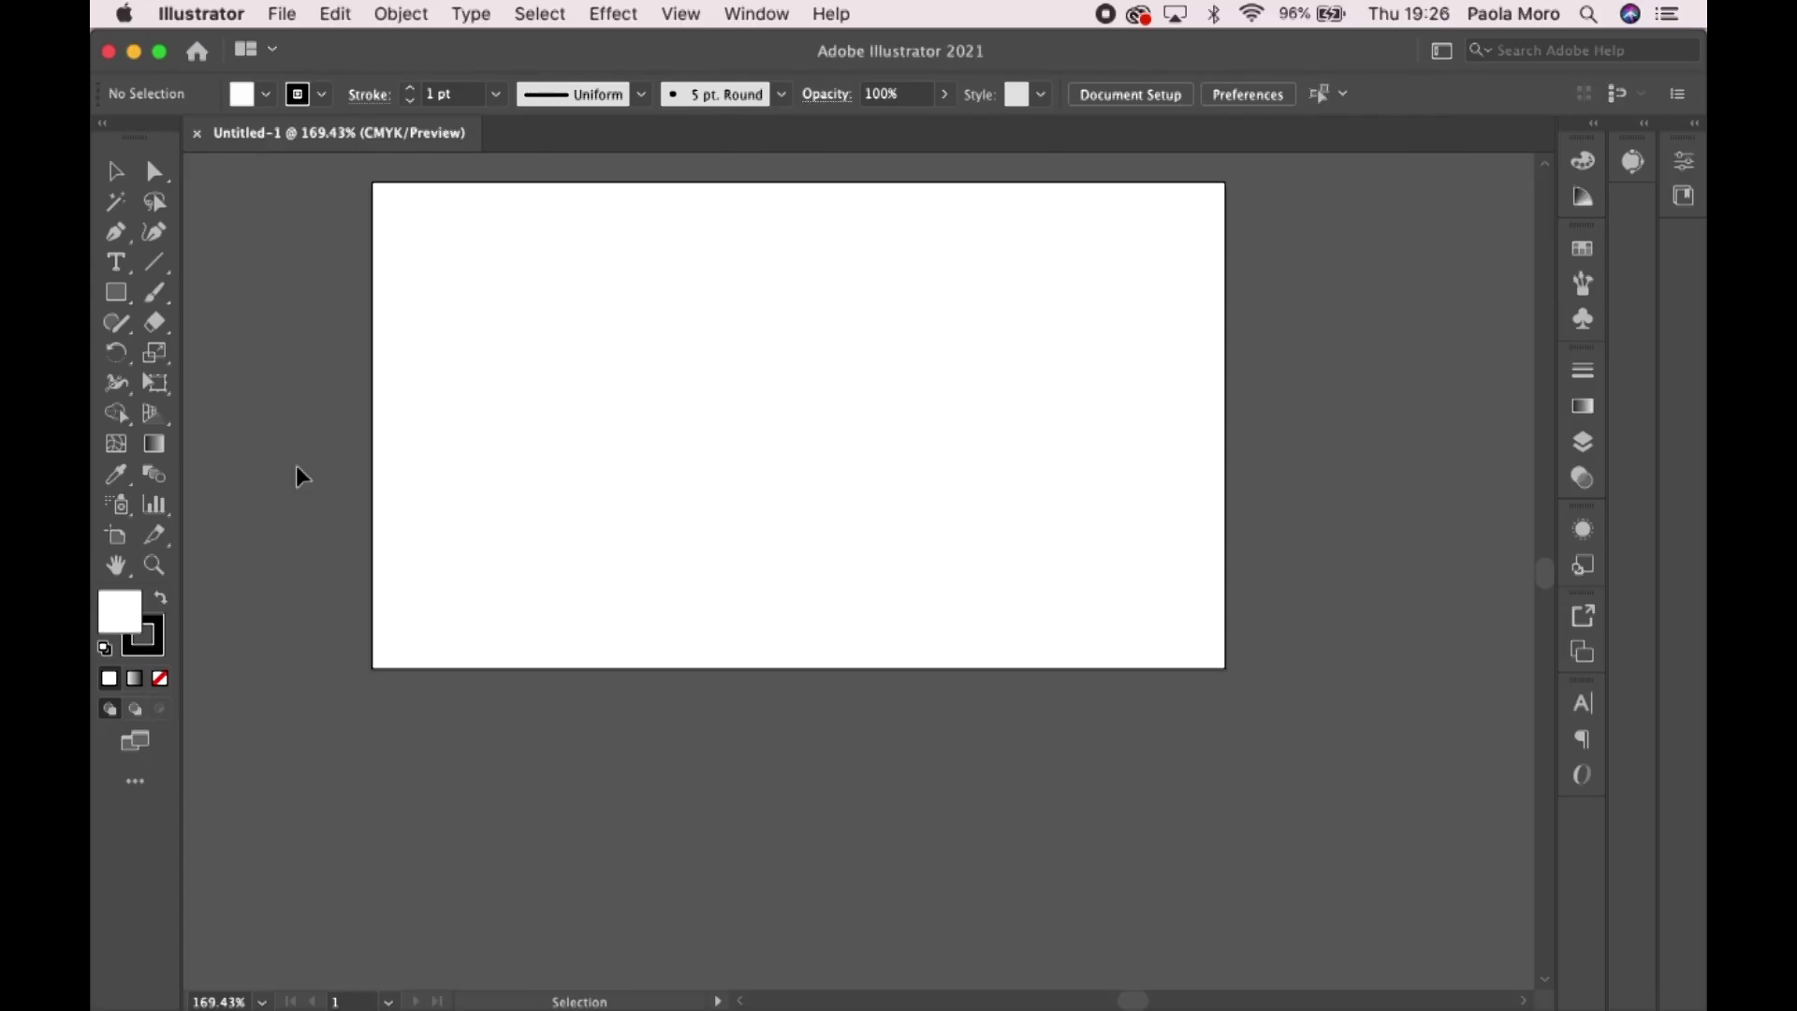
- Duplicate the 3.5 by 2 in artboard directly below the original, leaving a narrow gap between them
{"action": "left_click", "coordinate": [115, 171]}
{"action": "left_click", "coordinate": [117, 535]}
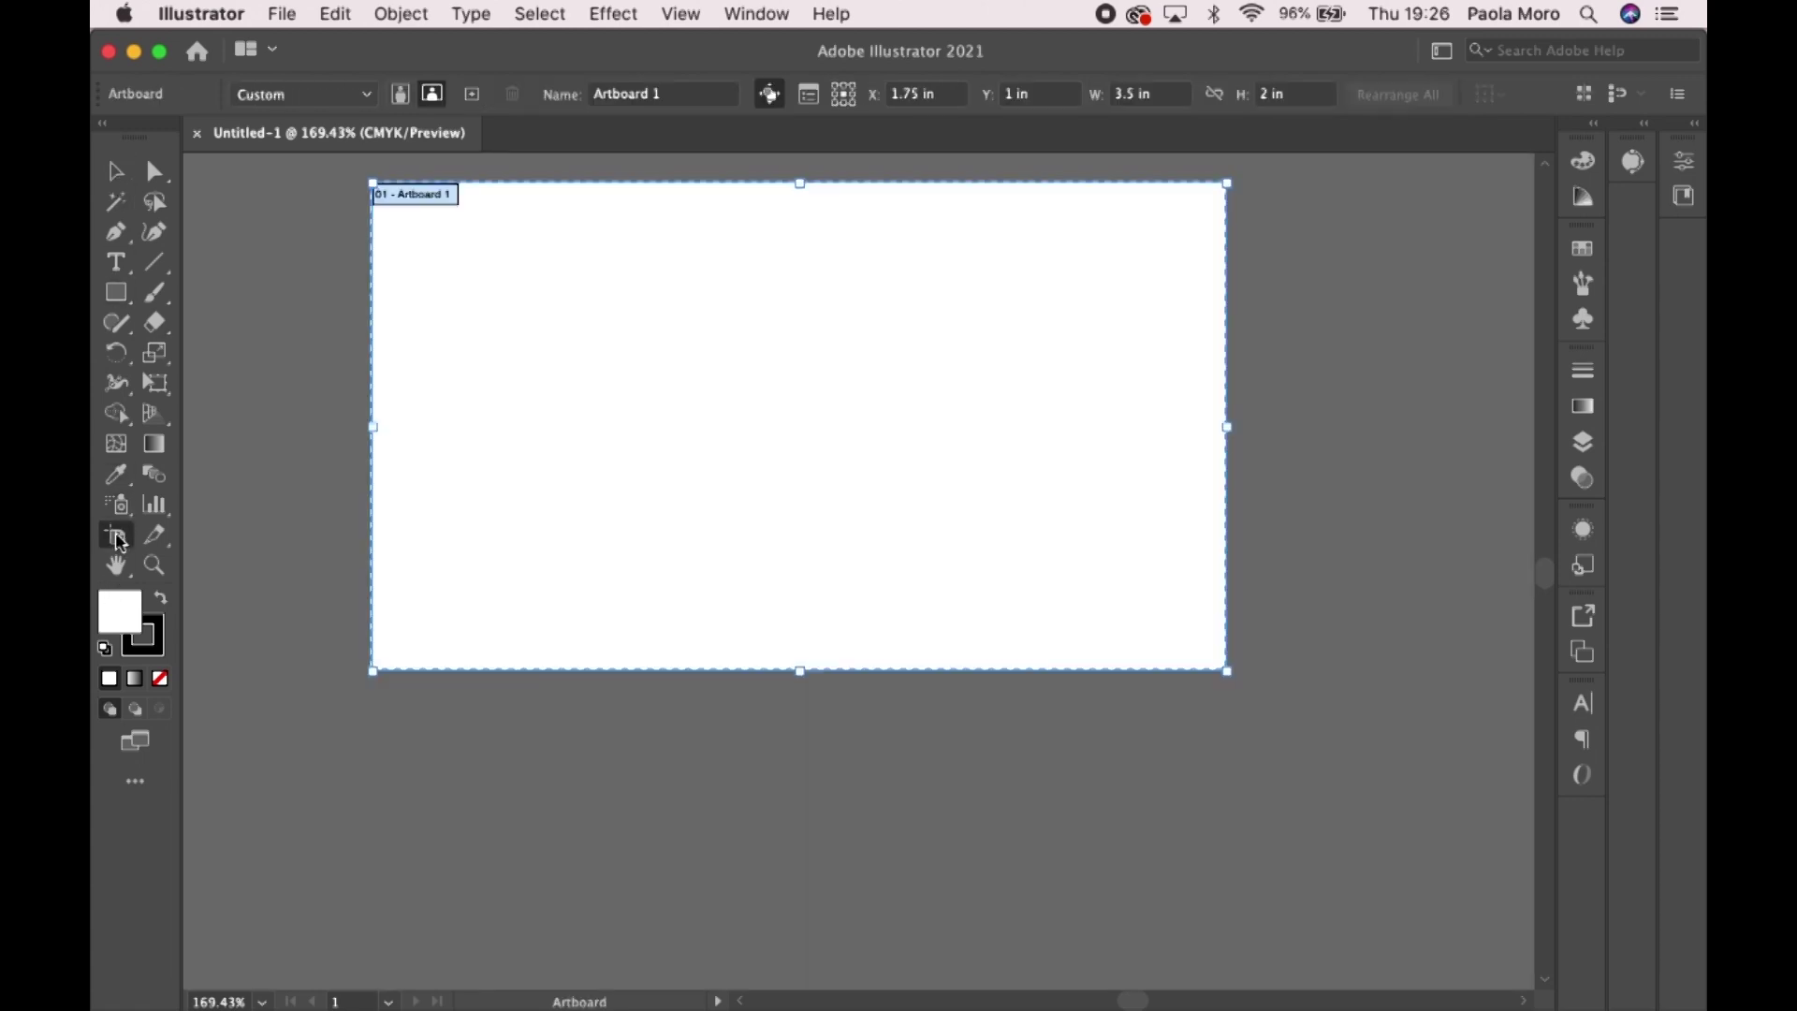
{"action": "scroll", "coordinate": [553, 414], "scroll_direction": "down", "scroll_amount": 3}
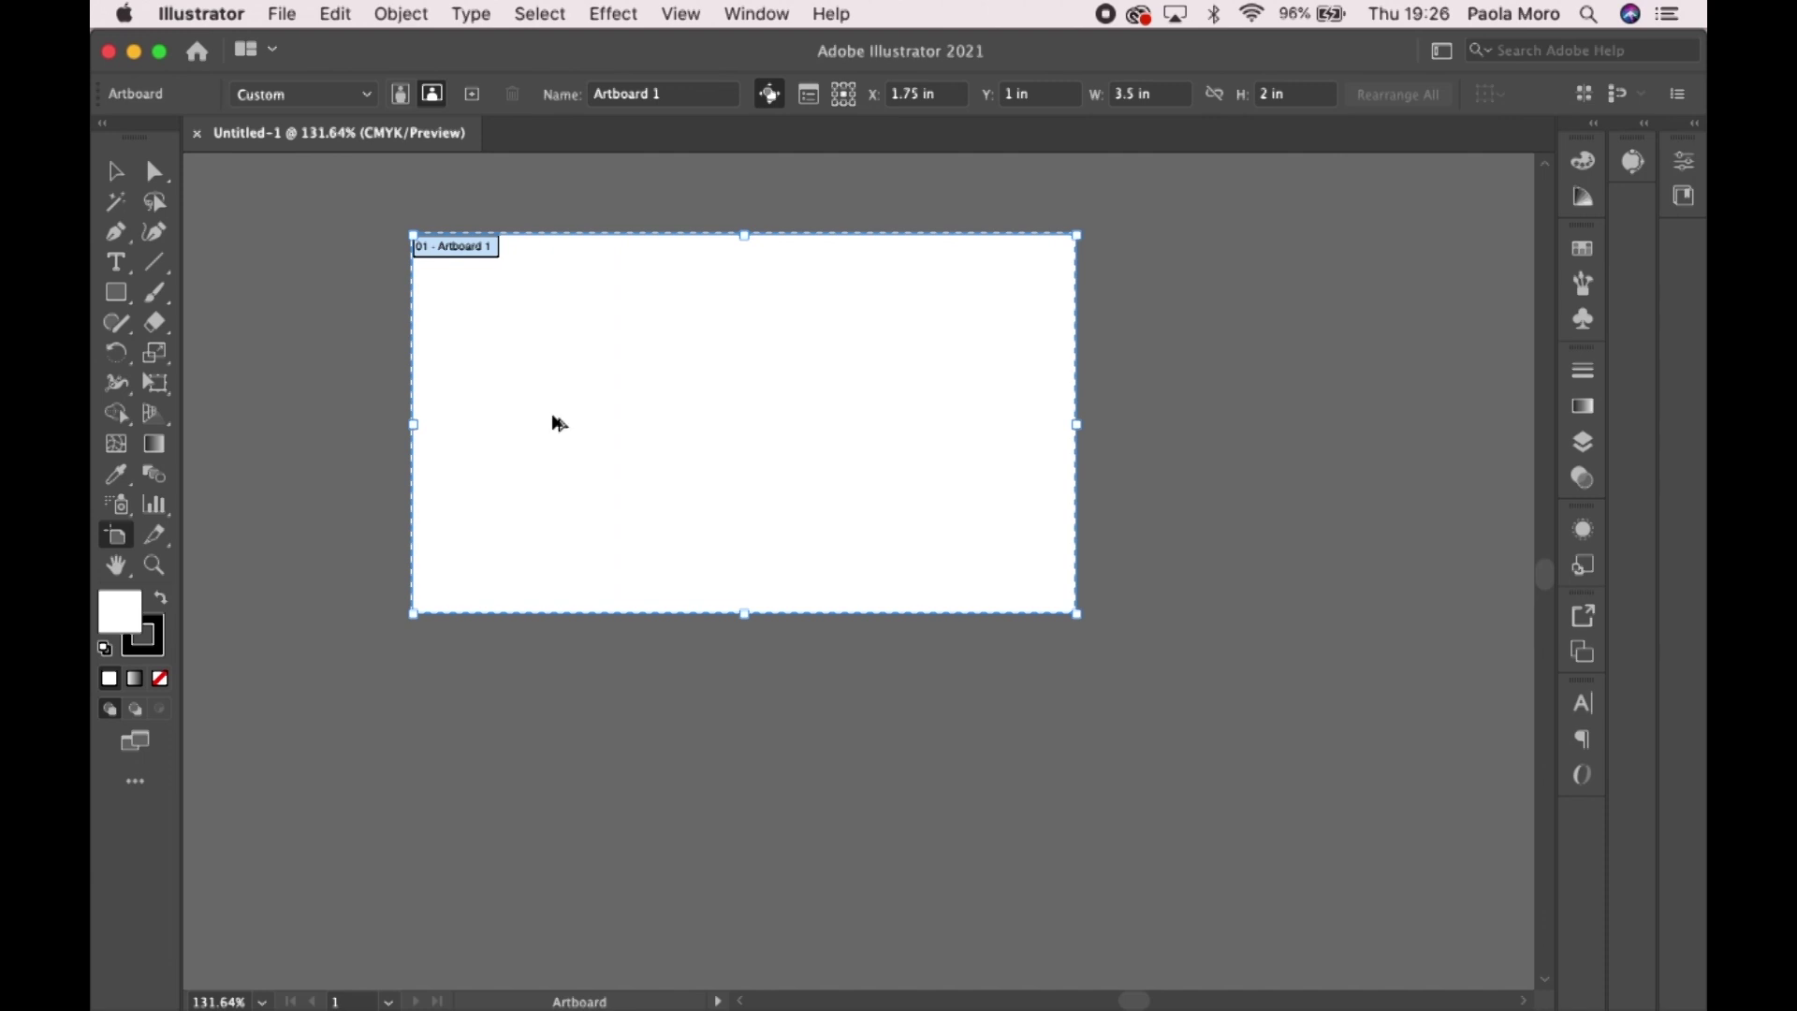
{"action": "left_click_drag", "start_coordinate": [559, 424], "coordinate": [559, 830]}
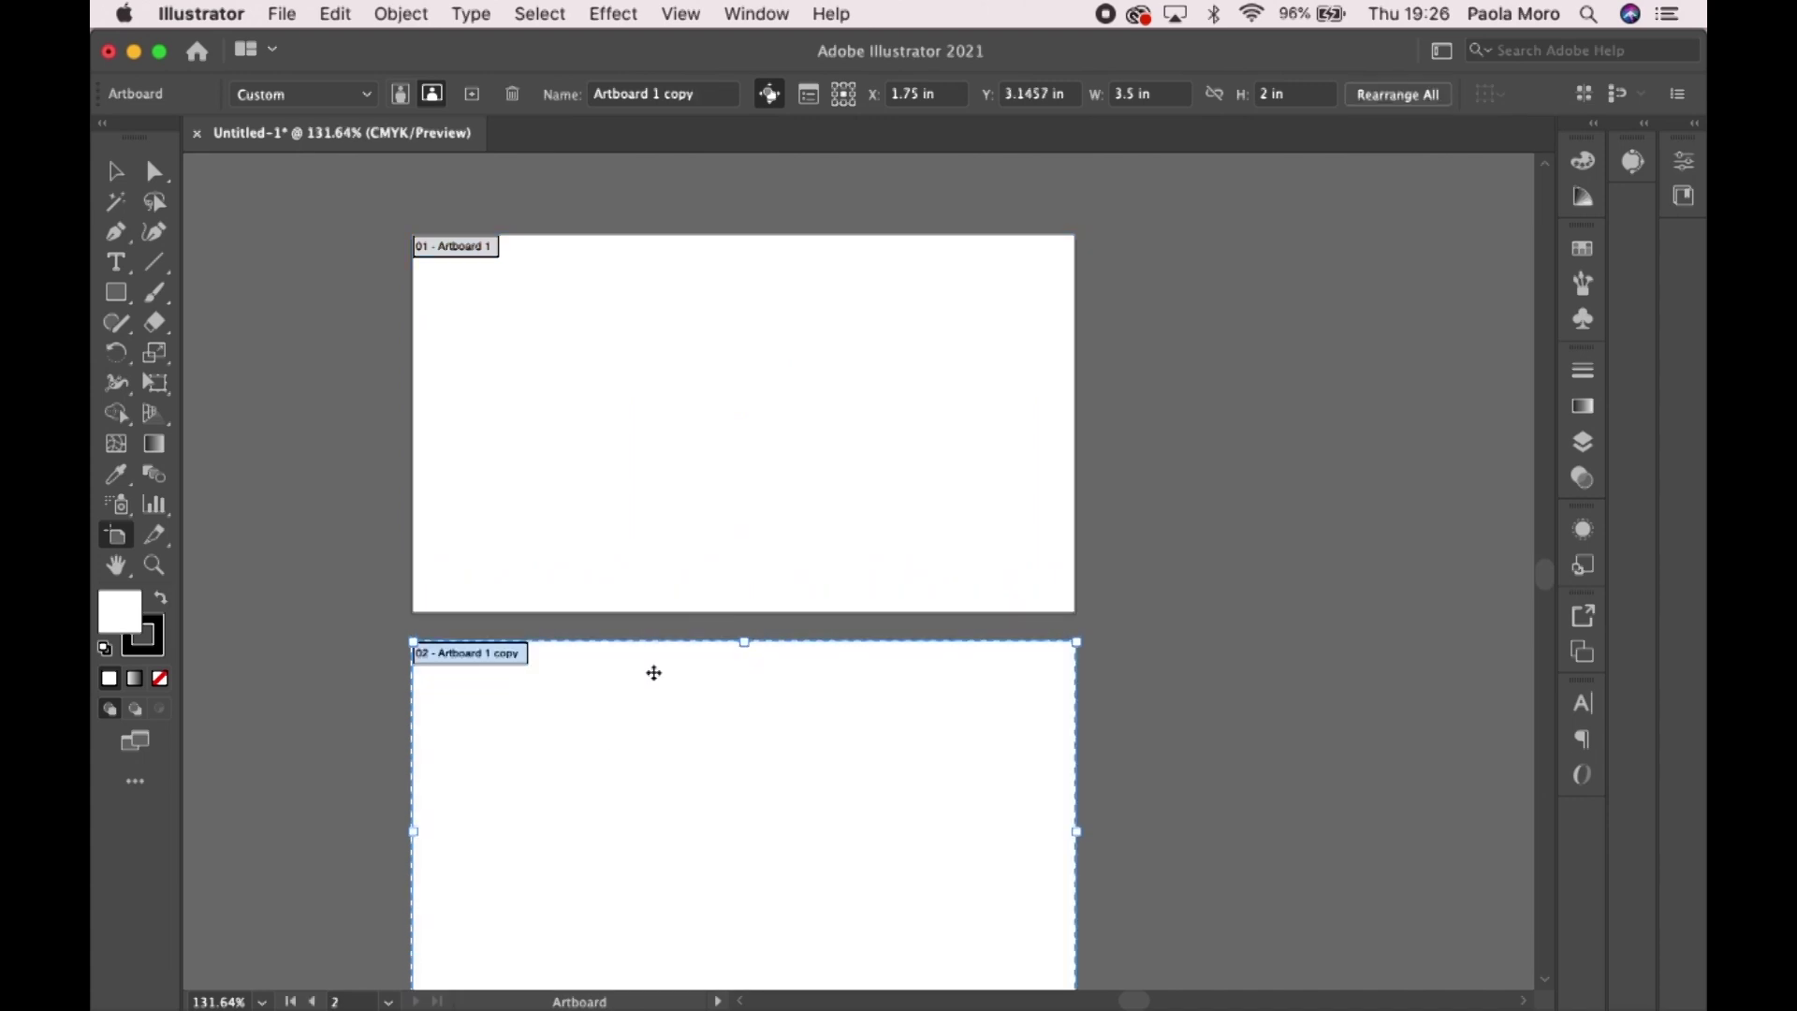
{"action": "scroll", "coordinate": [730, 589], "scroll_direction": "down", "scroll_amount": 2}
{"action": "scroll", "coordinate": [730, 589], "scroll_direction": "up", "scroll_amount": 2}
{"action": "scroll", "coordinate": [730, 590], "scroll_direction": "down", "scroll_amount": 2}
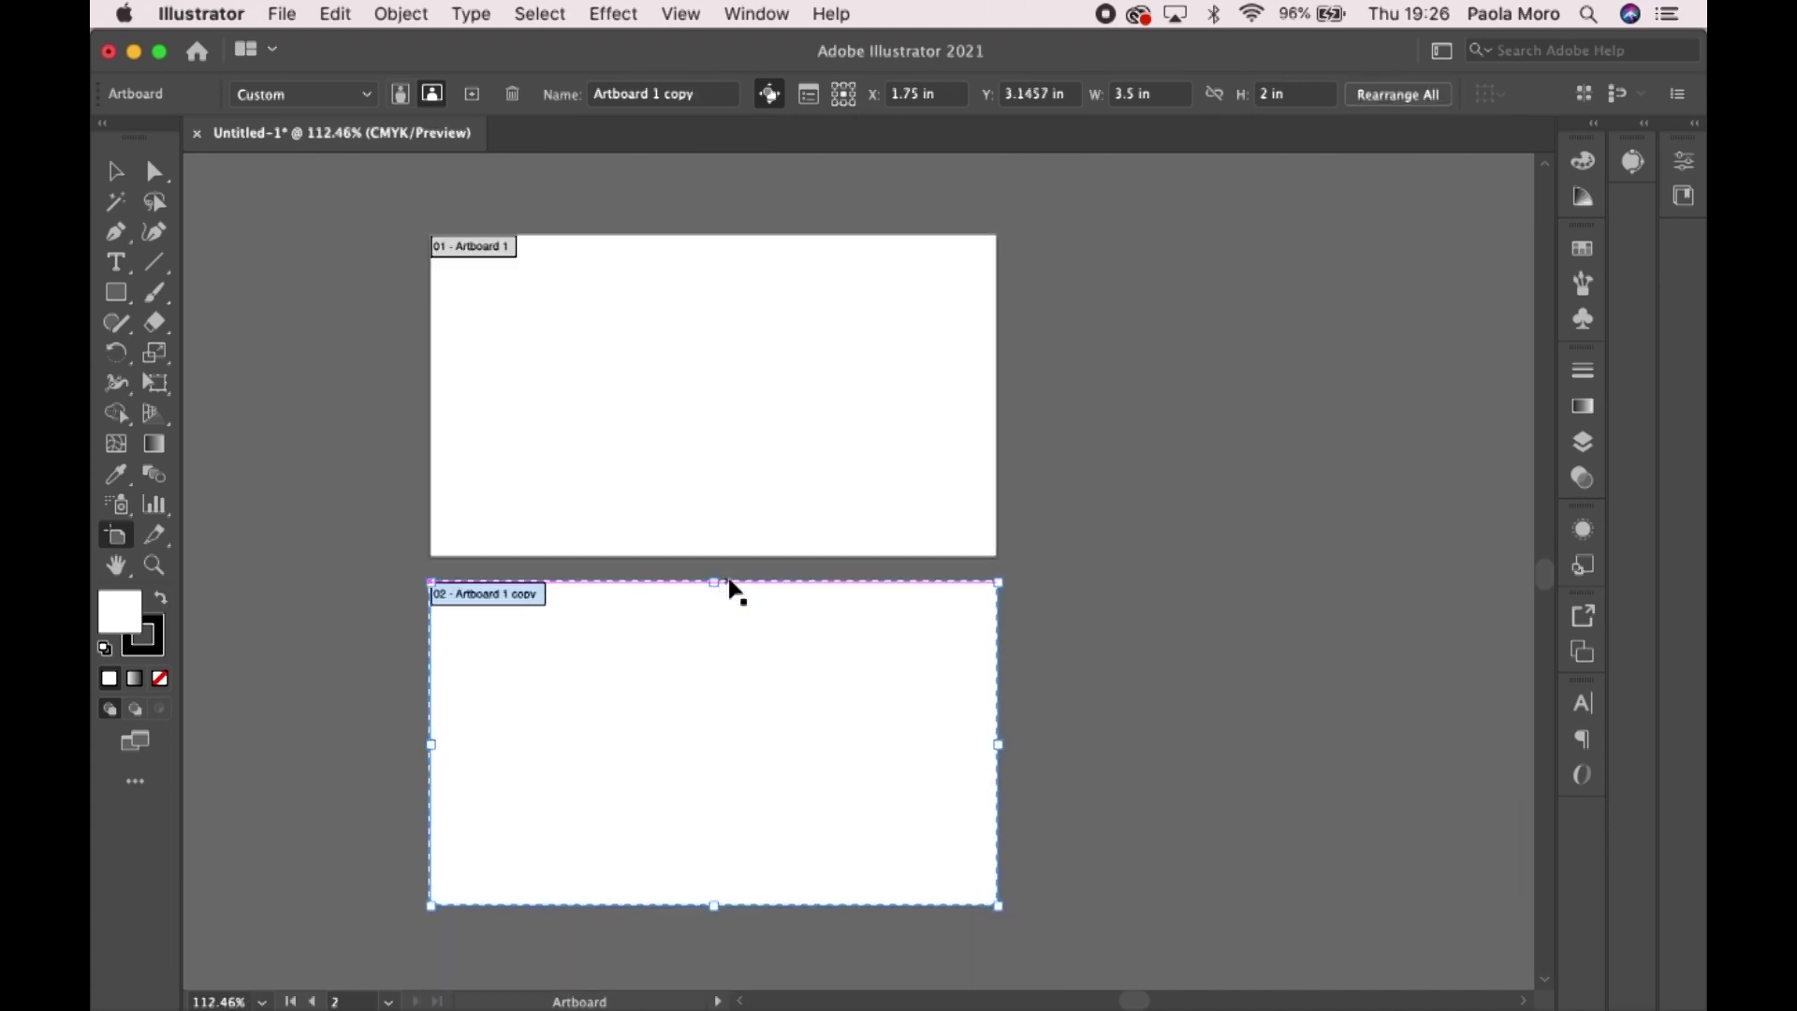
- Rename the upper artboard as Front
{"action": "left_click", "coordinate": [473, 248]}
{"action": "double_click", "coordinate": [472, 241]}
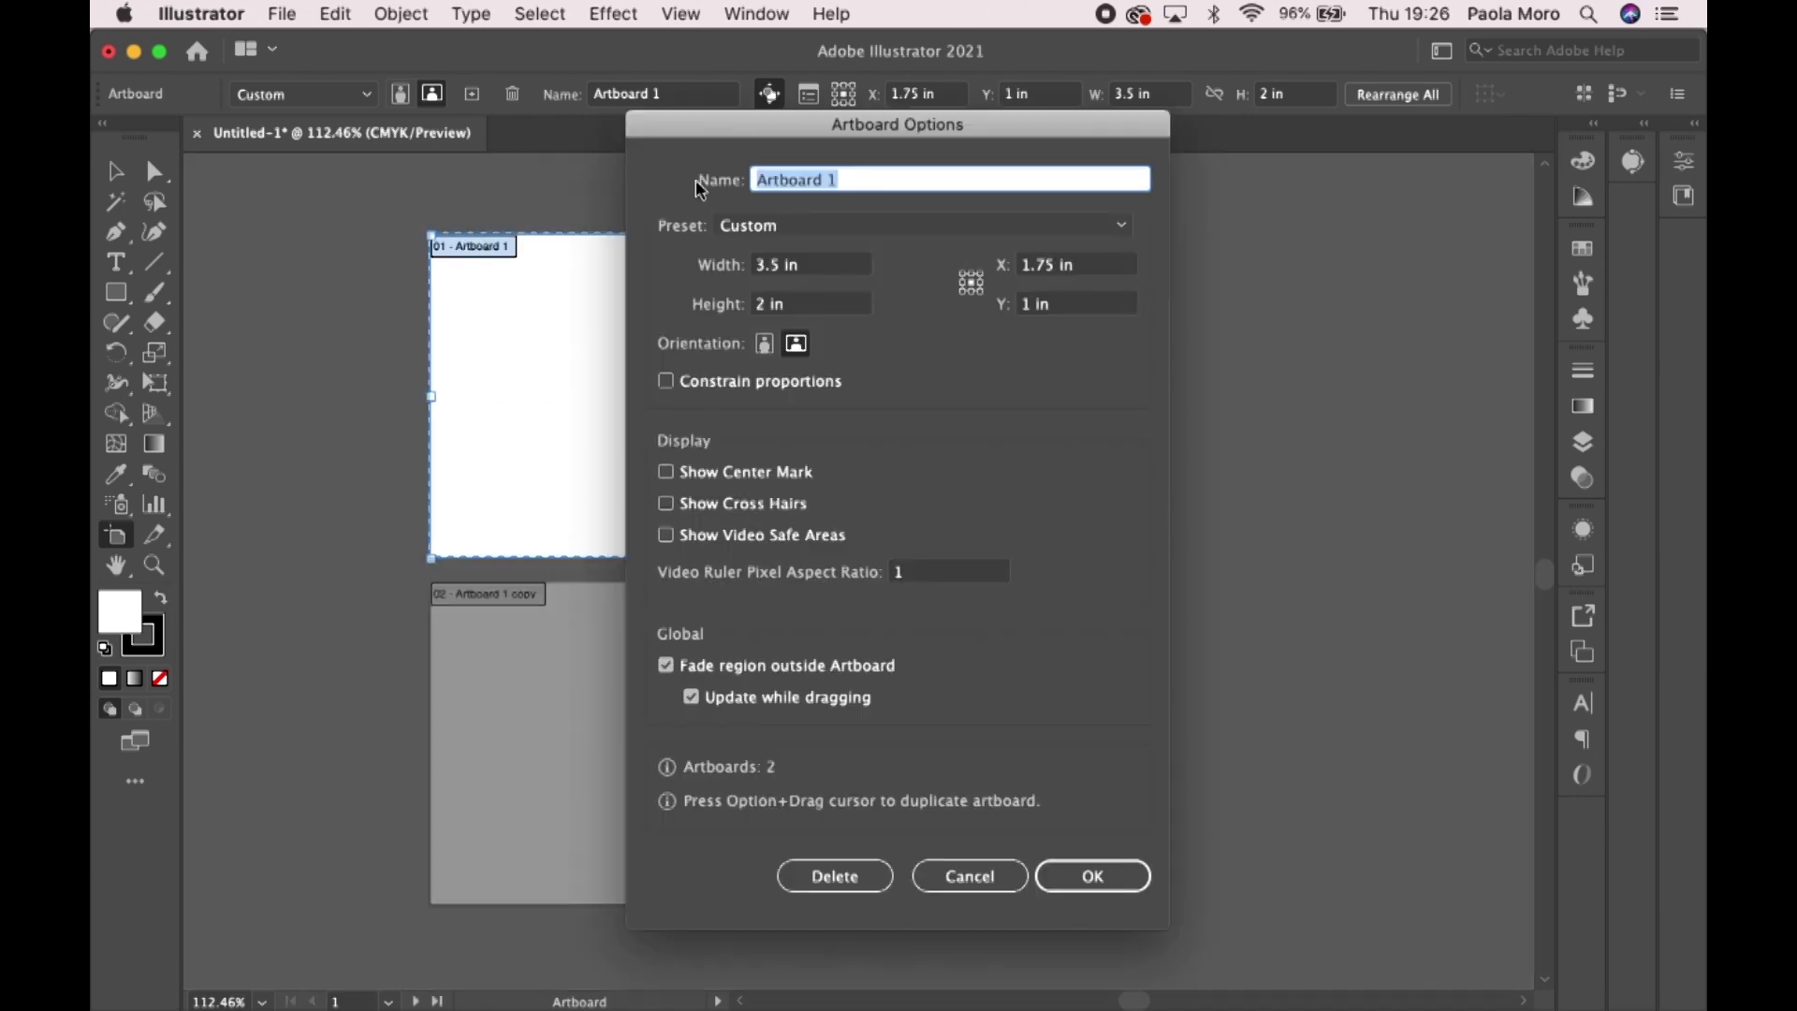
{"action": "type", "text": "Front"}
{"action": "key", "text": "Return"}
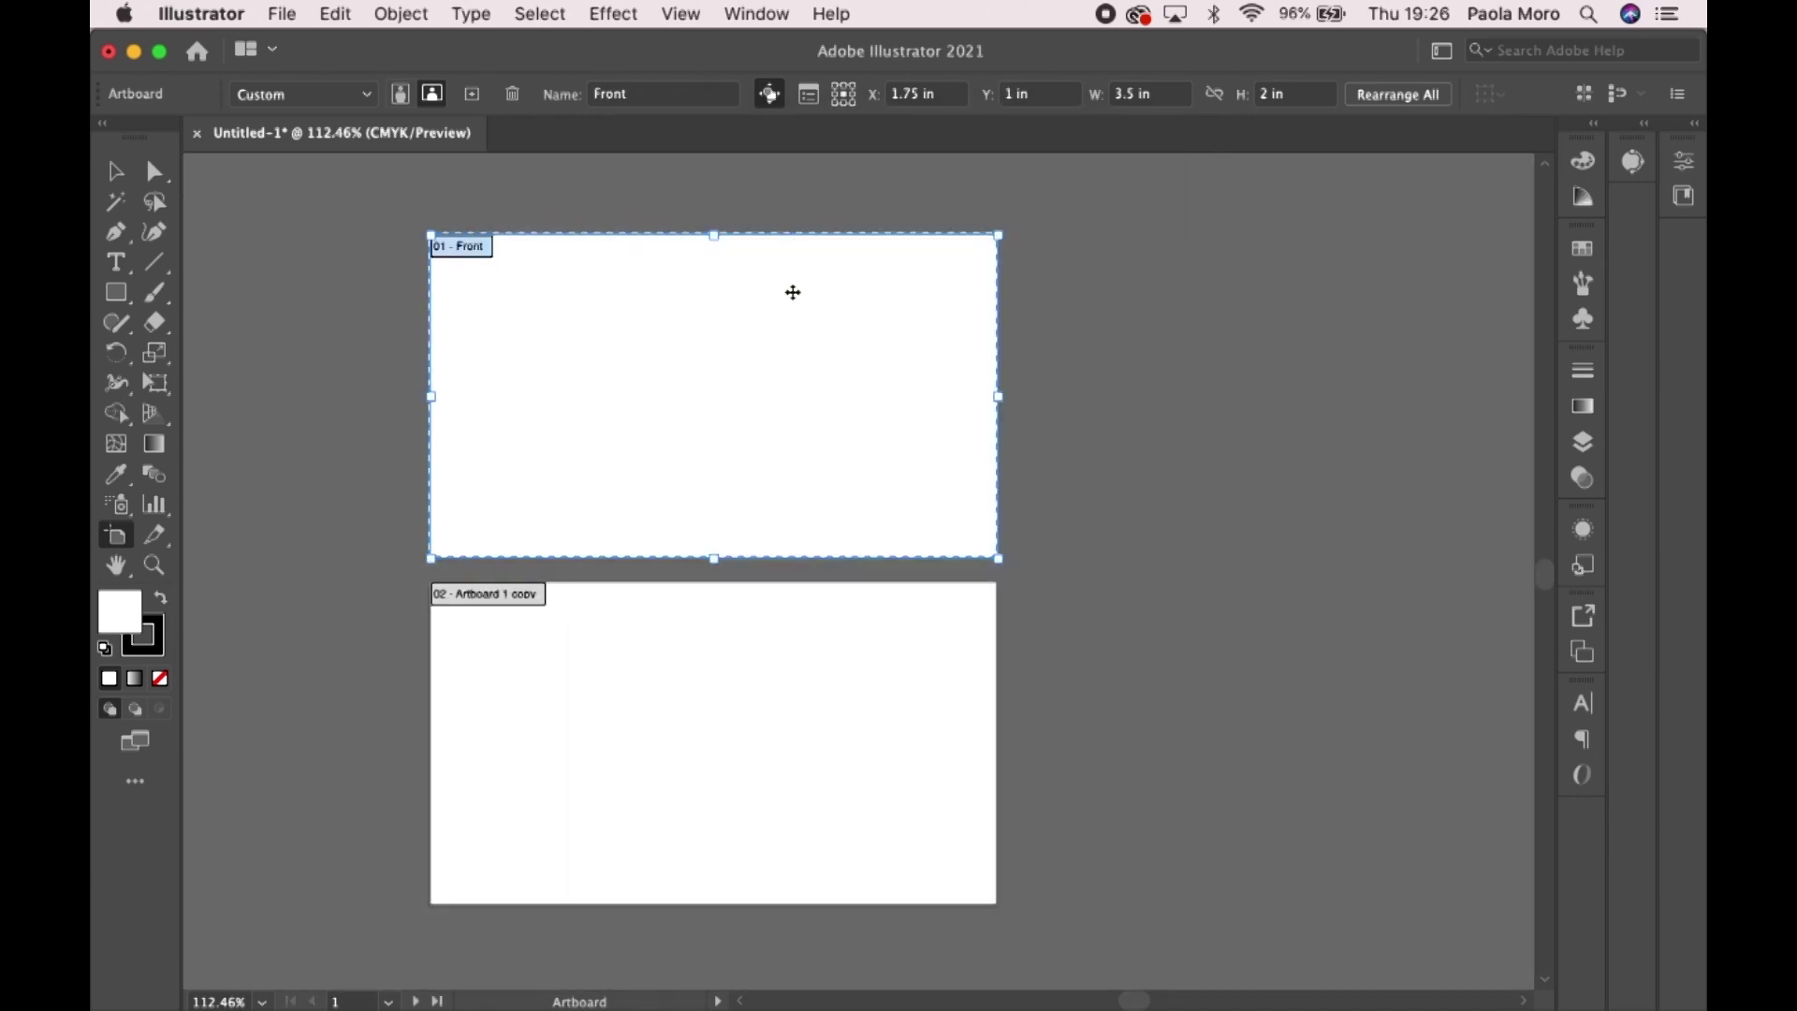
- Rename the lower artboard as Back
{"action": "left_click", "coordinate": [526, 588]}
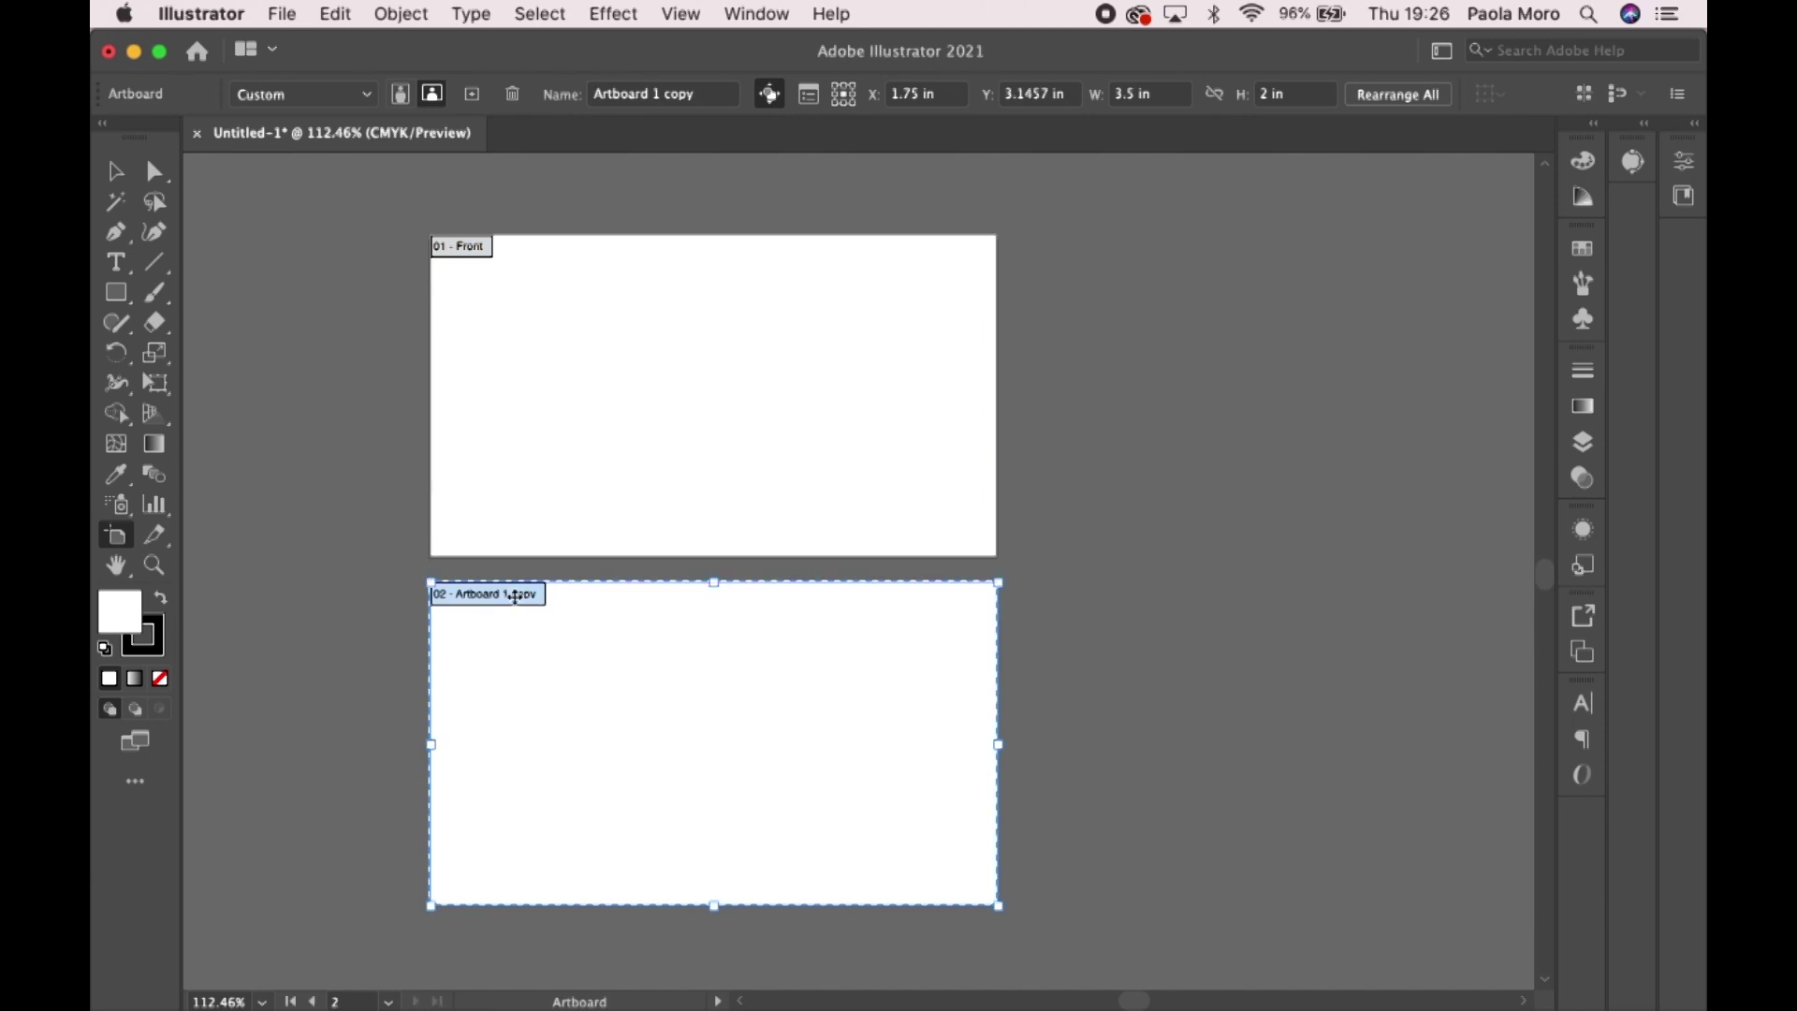
{"action": "double_click", "coordinate": [515, 597]}
{"action": "type", "text": "Back"}
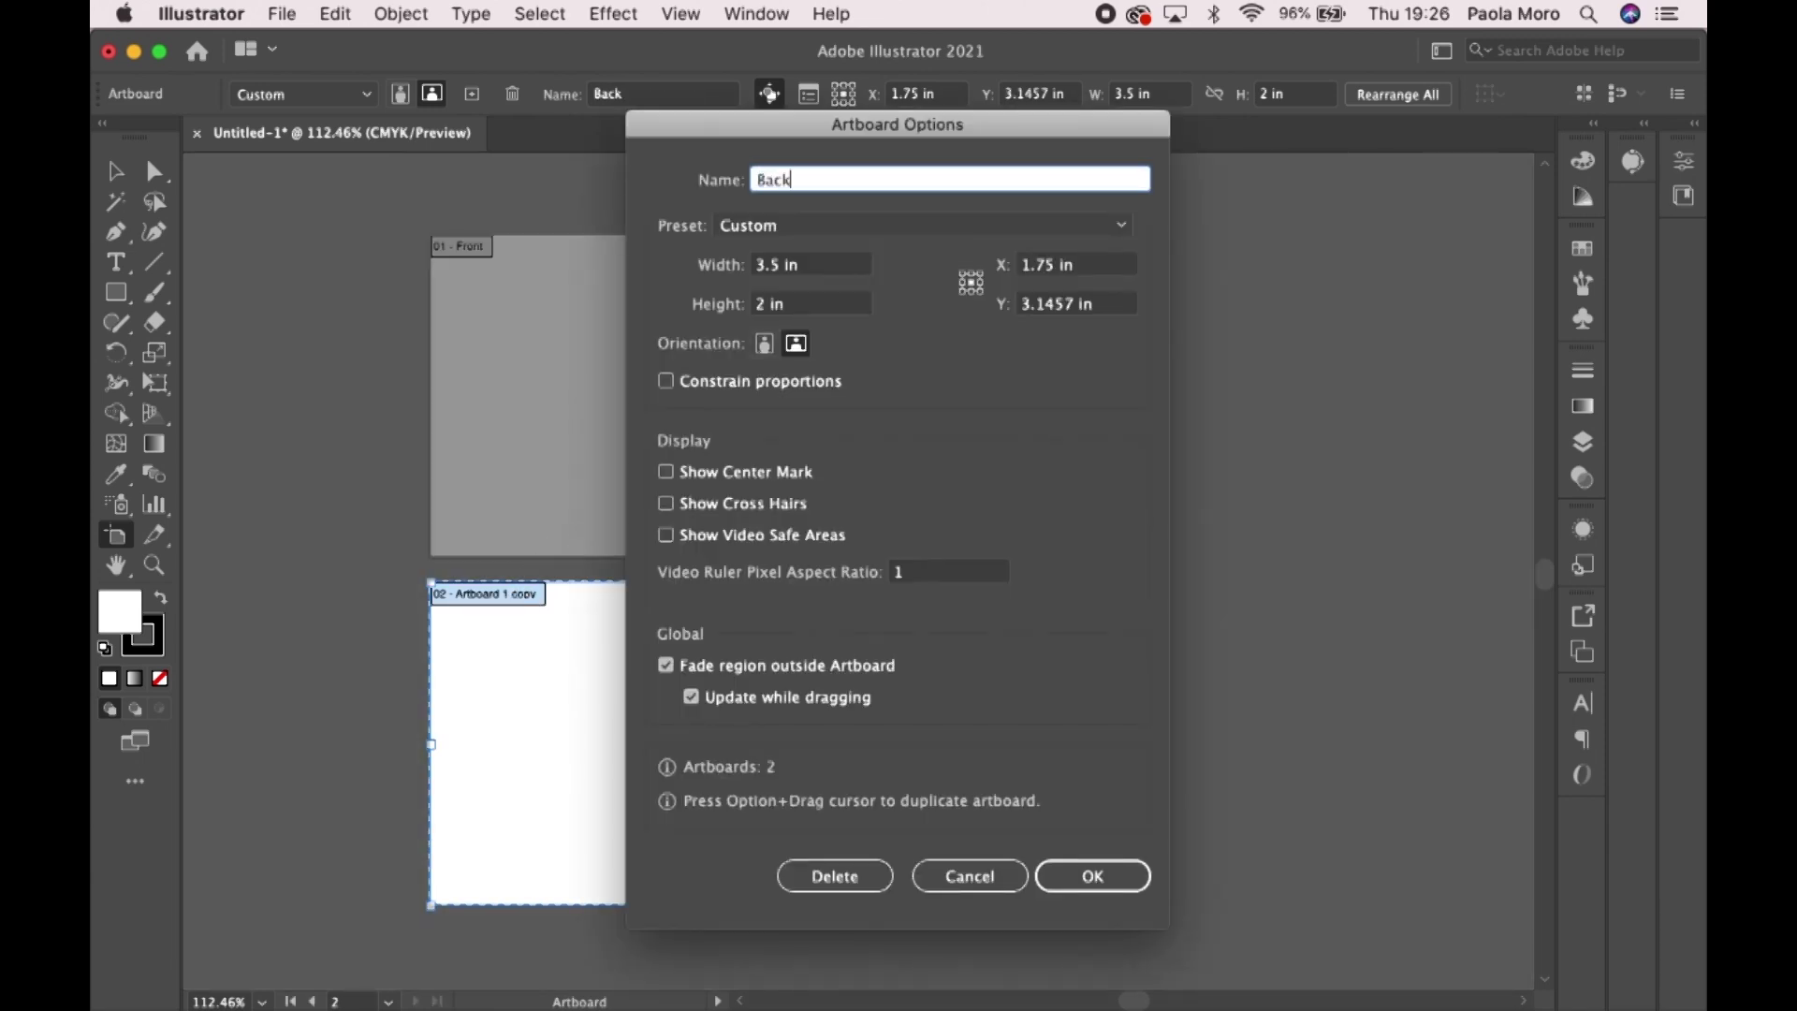
{"action": "key", "text": "Return"}
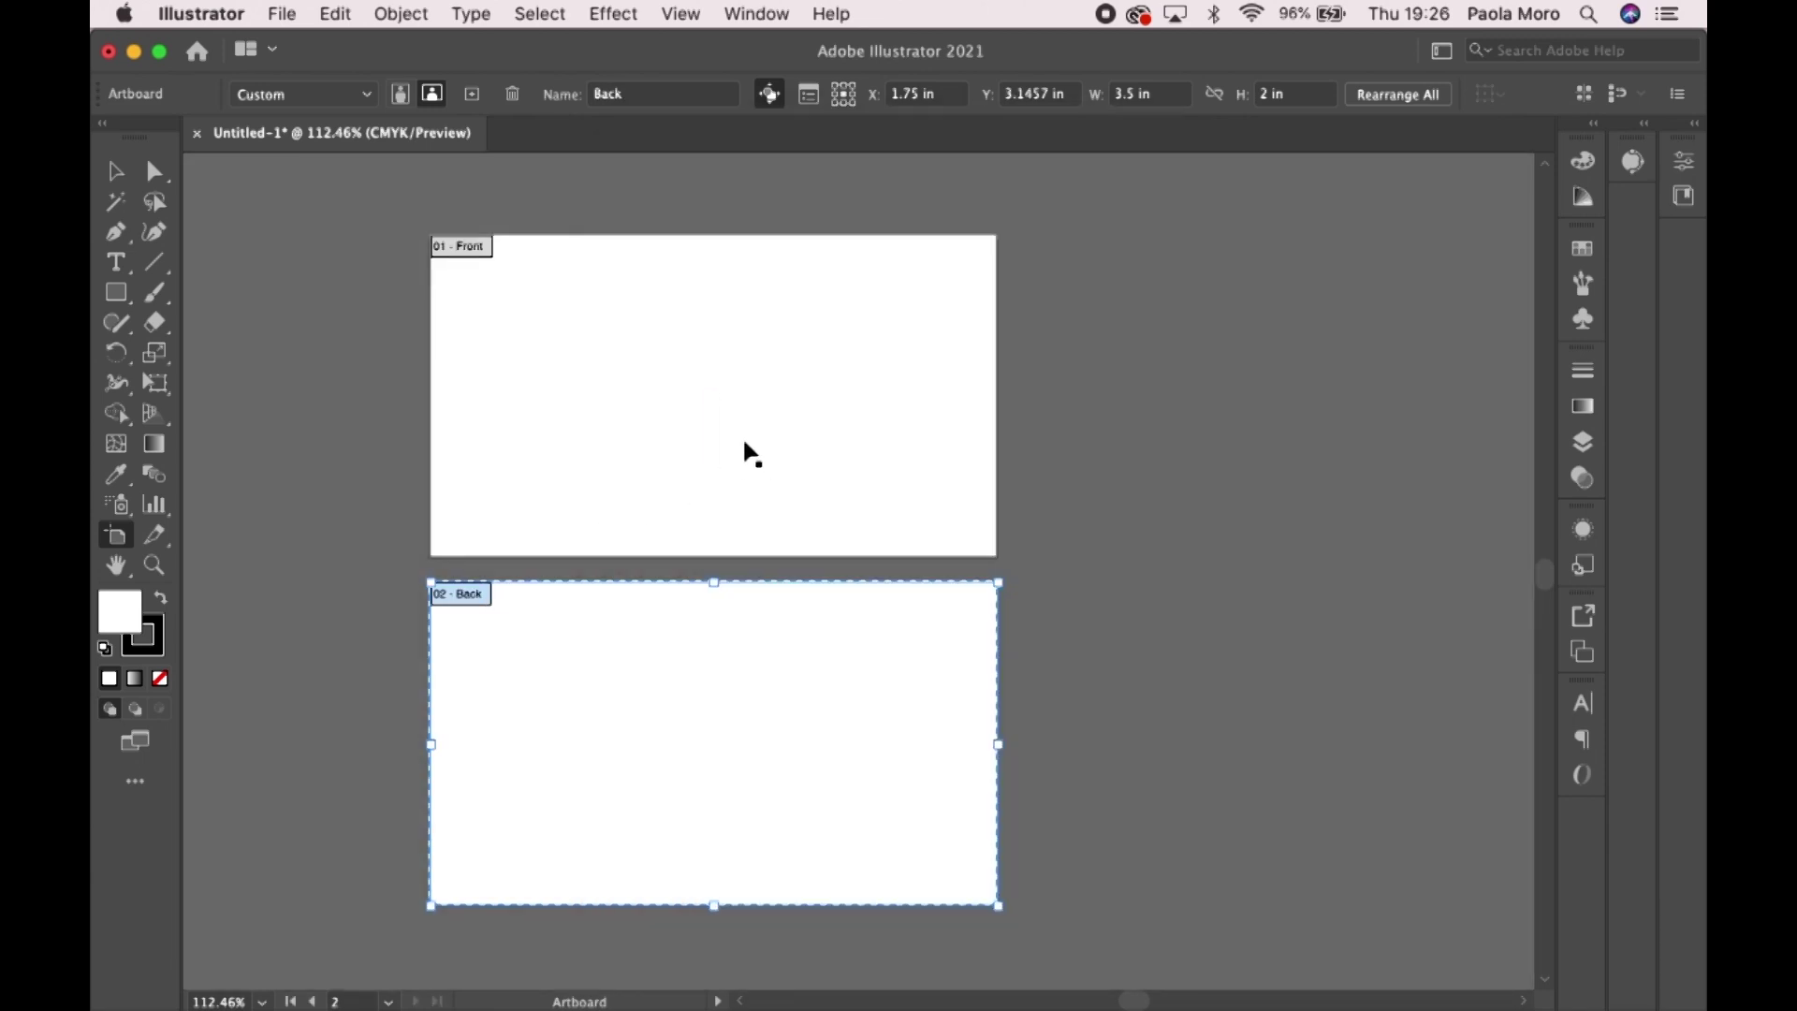
- Try to open CultureCafe_BrandGuidelines.ai from the recent files
{"action": "left_click", "coordinate": [285, 14]}
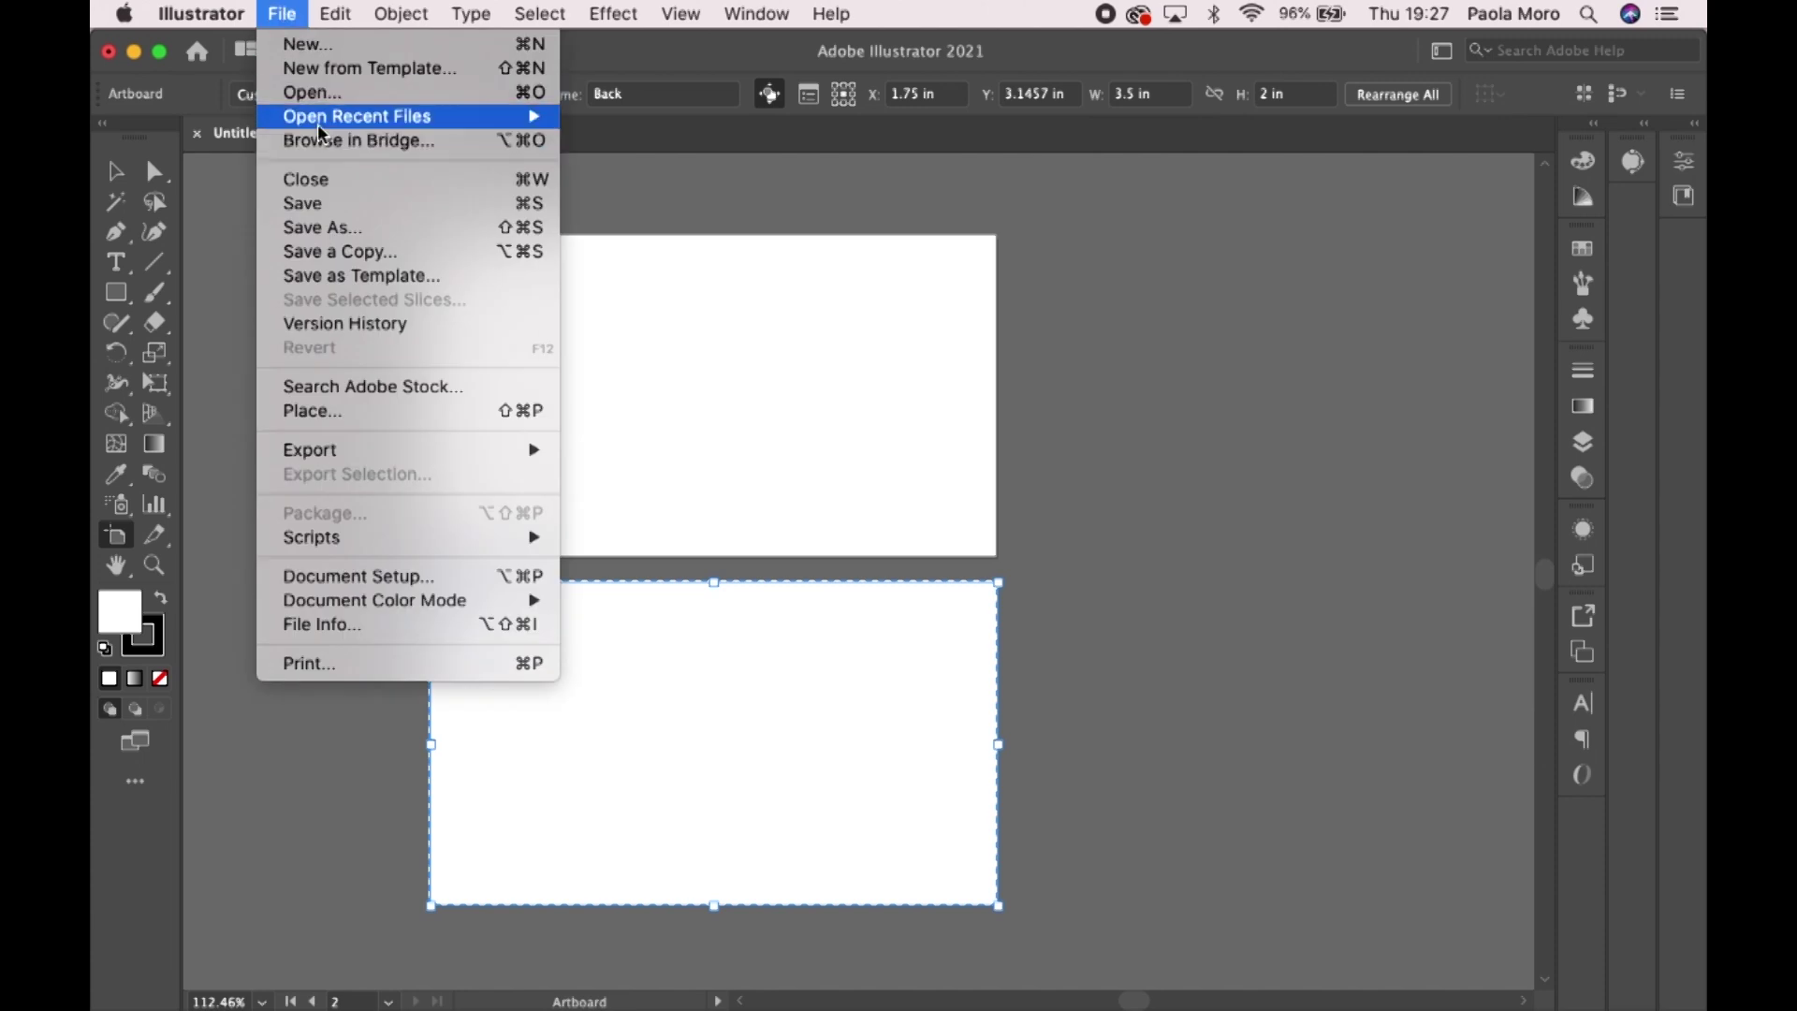
{"action": "mouse_move", "coordinate": [327, 123]}
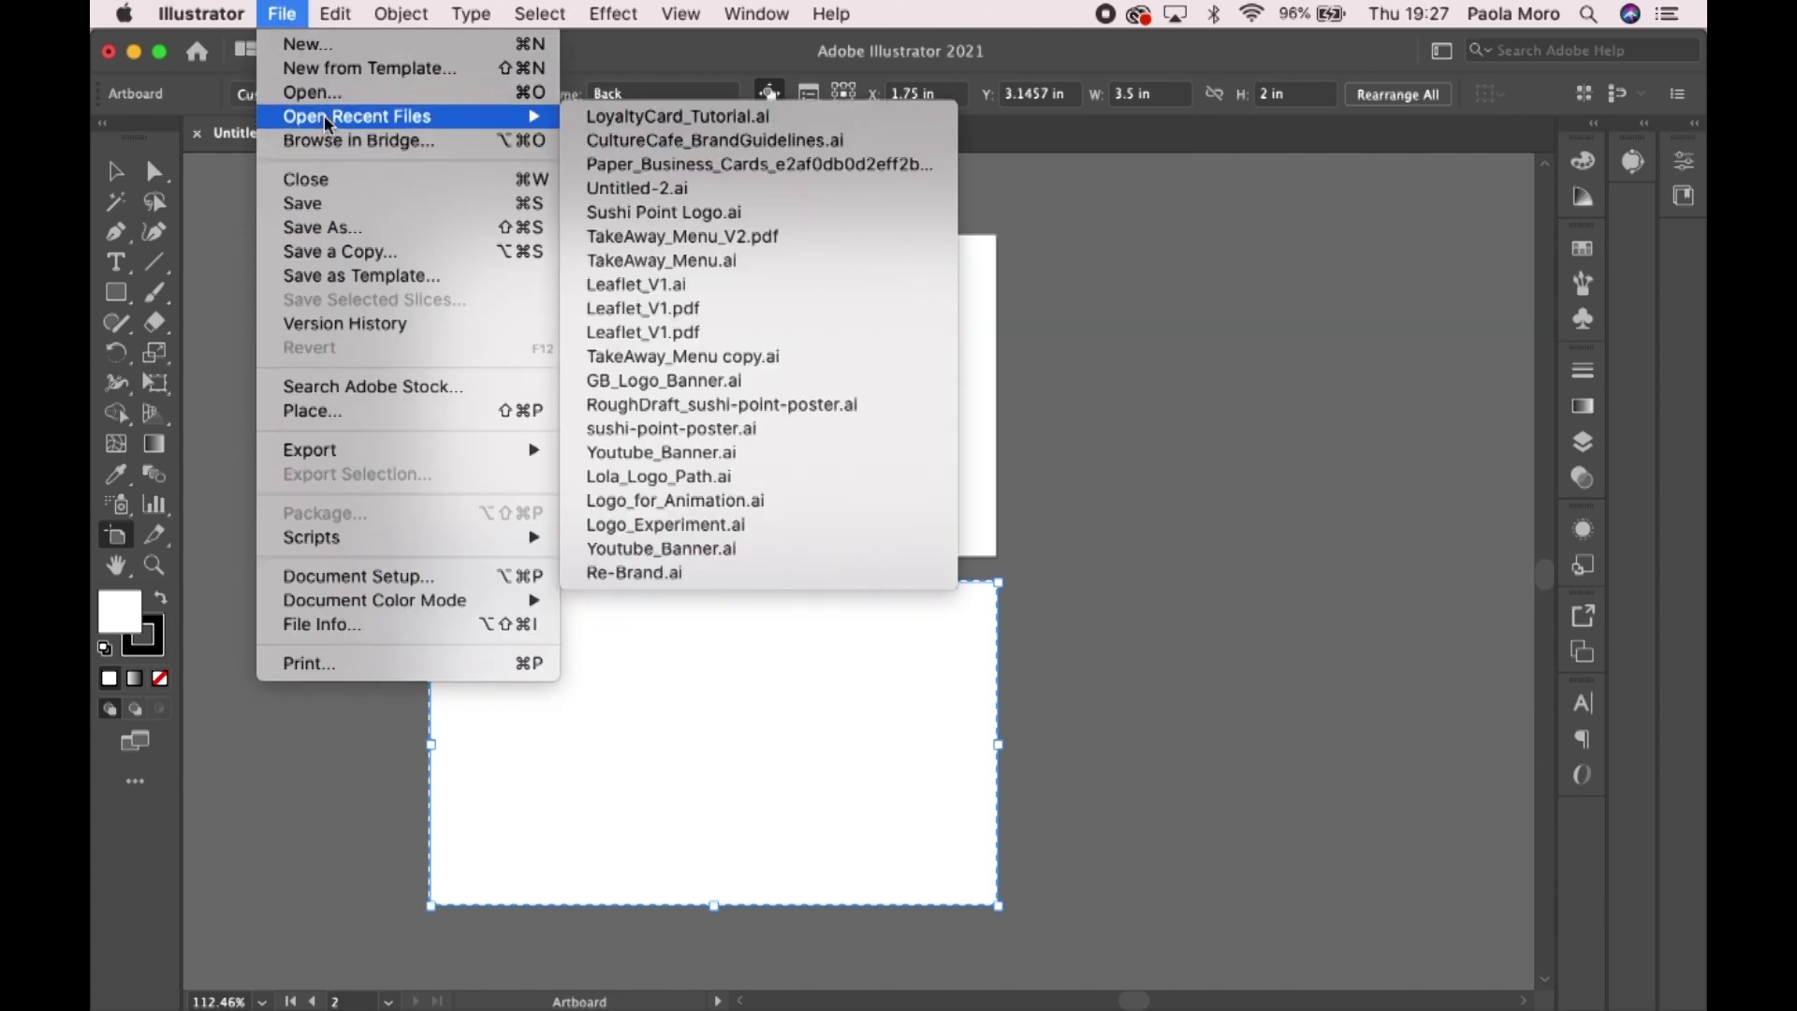
{"action": "left_click", "coordinate": [677, 140]}
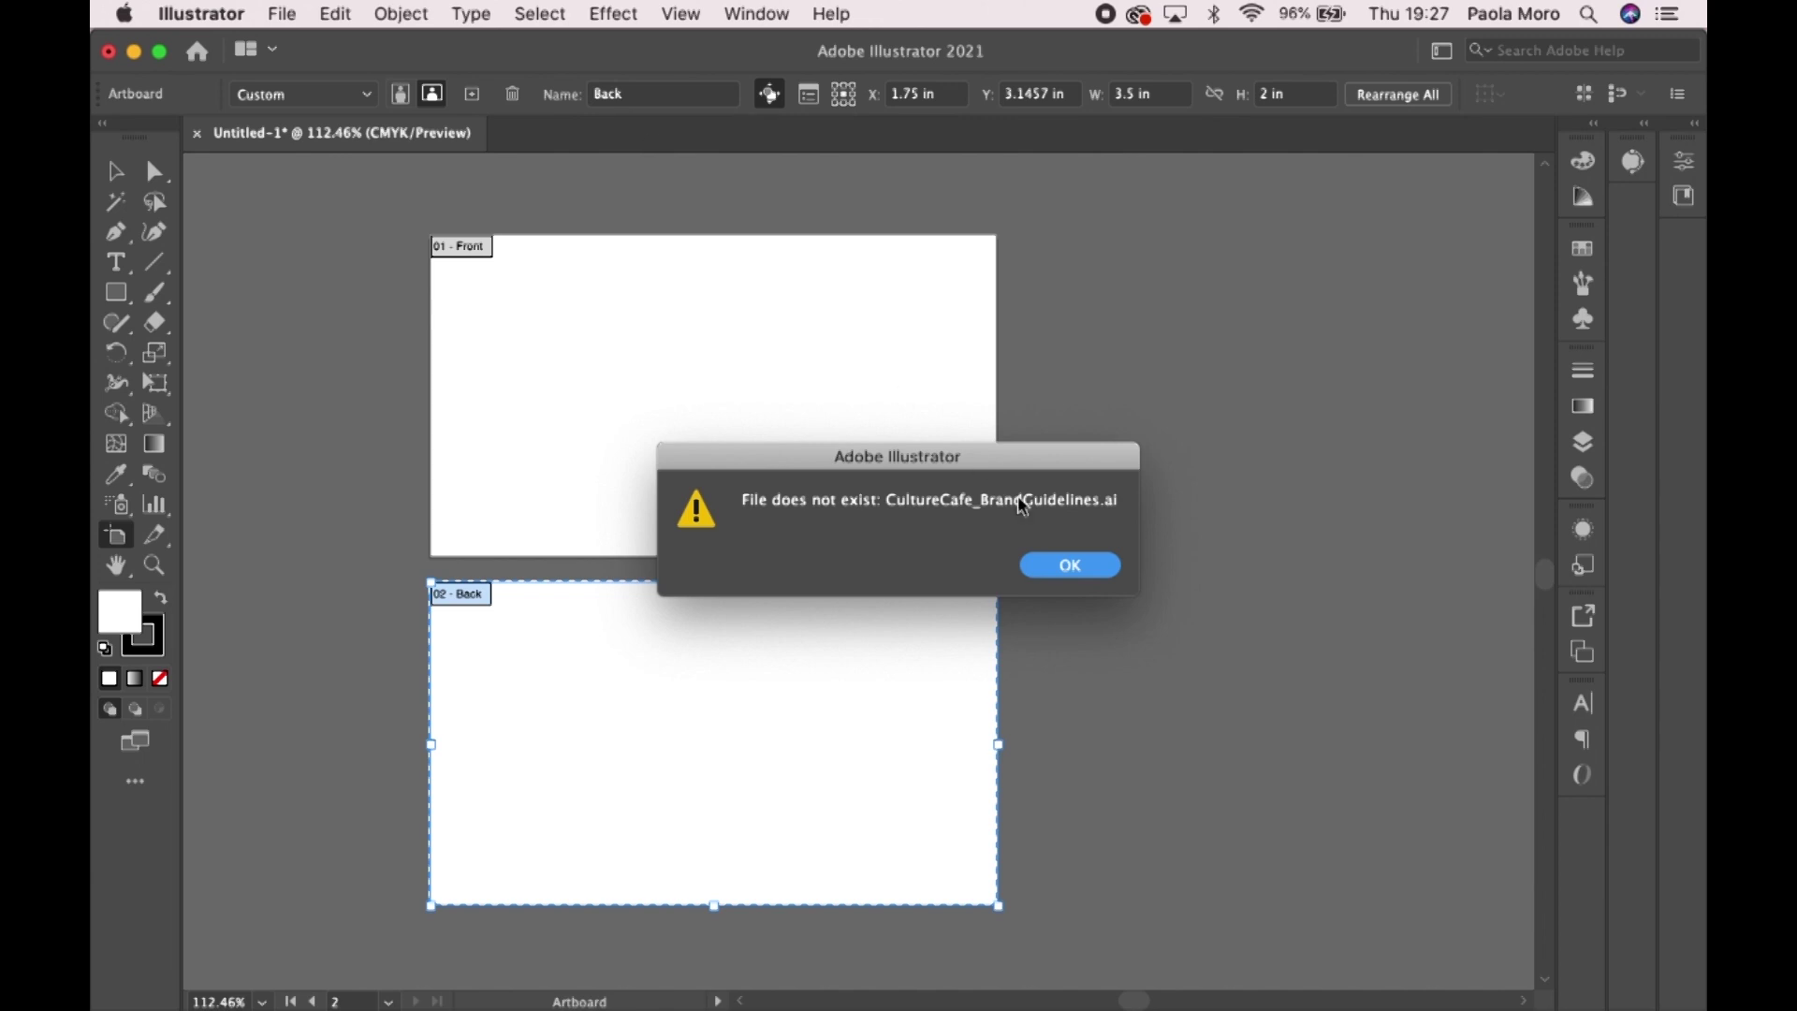
{"action": "left_click", "coordinate": [1062, 566]}
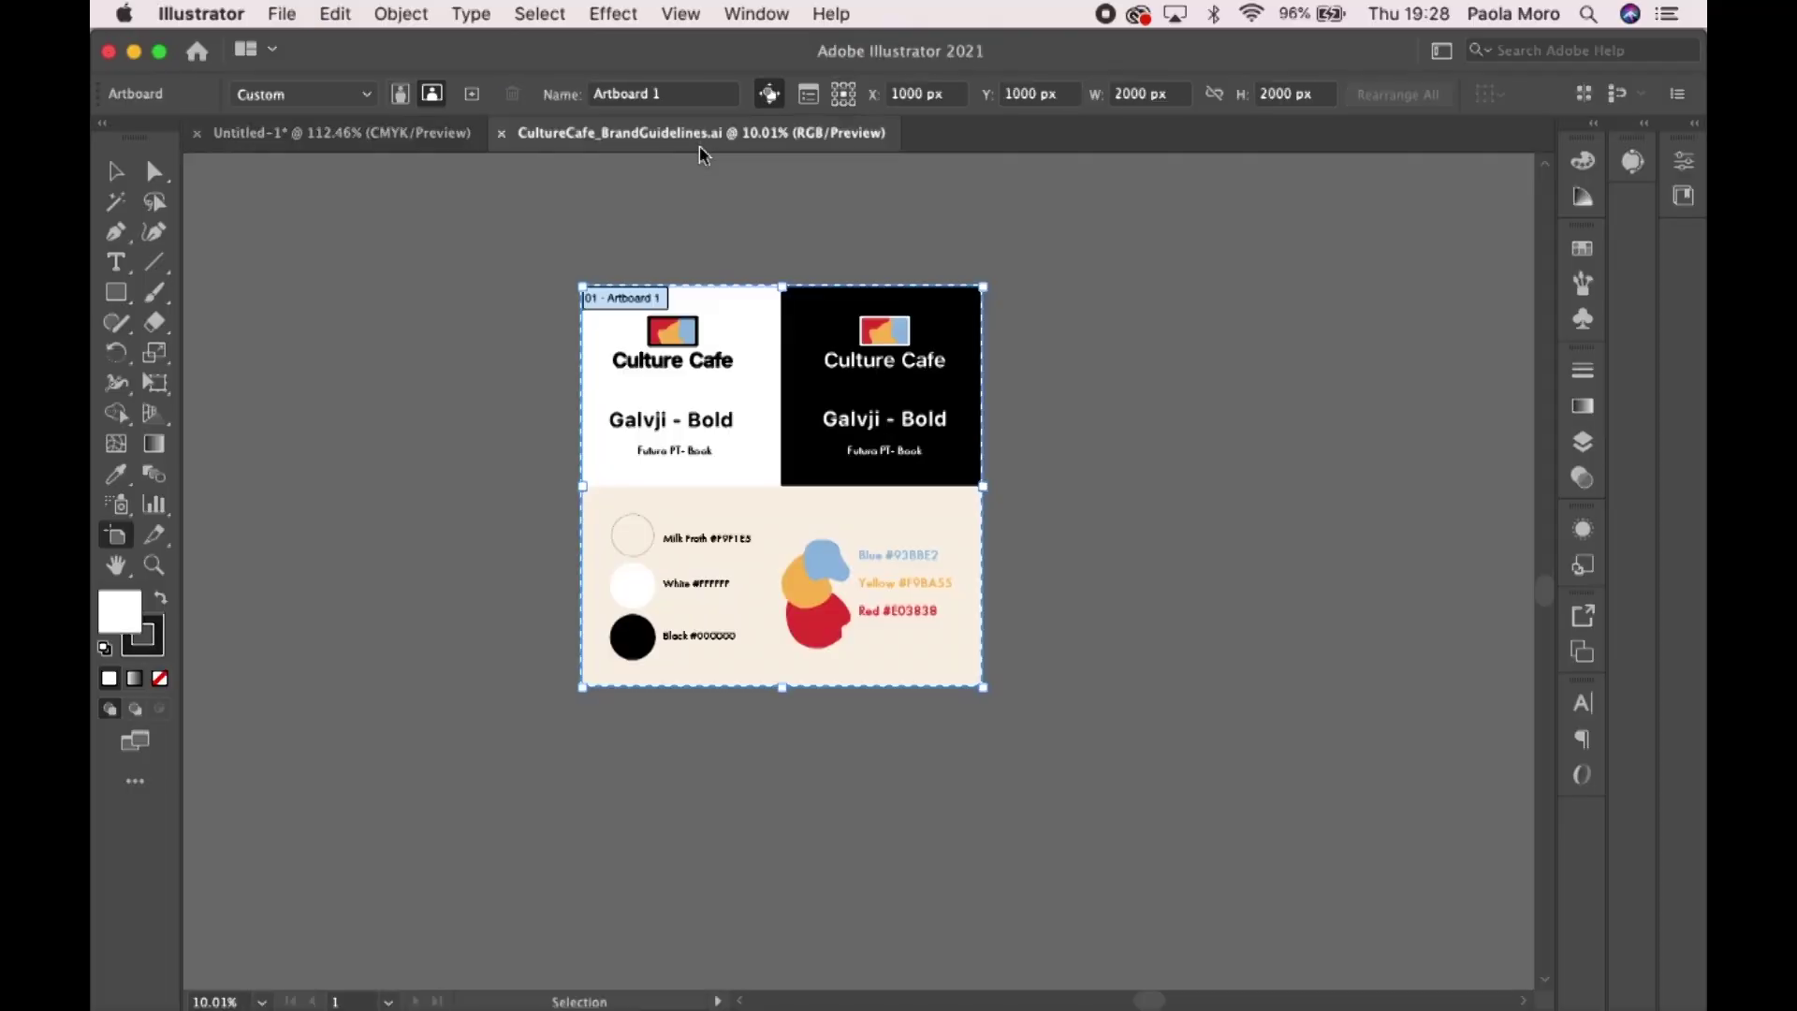
- Leave artboard editing in the brand guidelines document and select and copy all of its artwork
{"action": "key", "text": "Escape"}
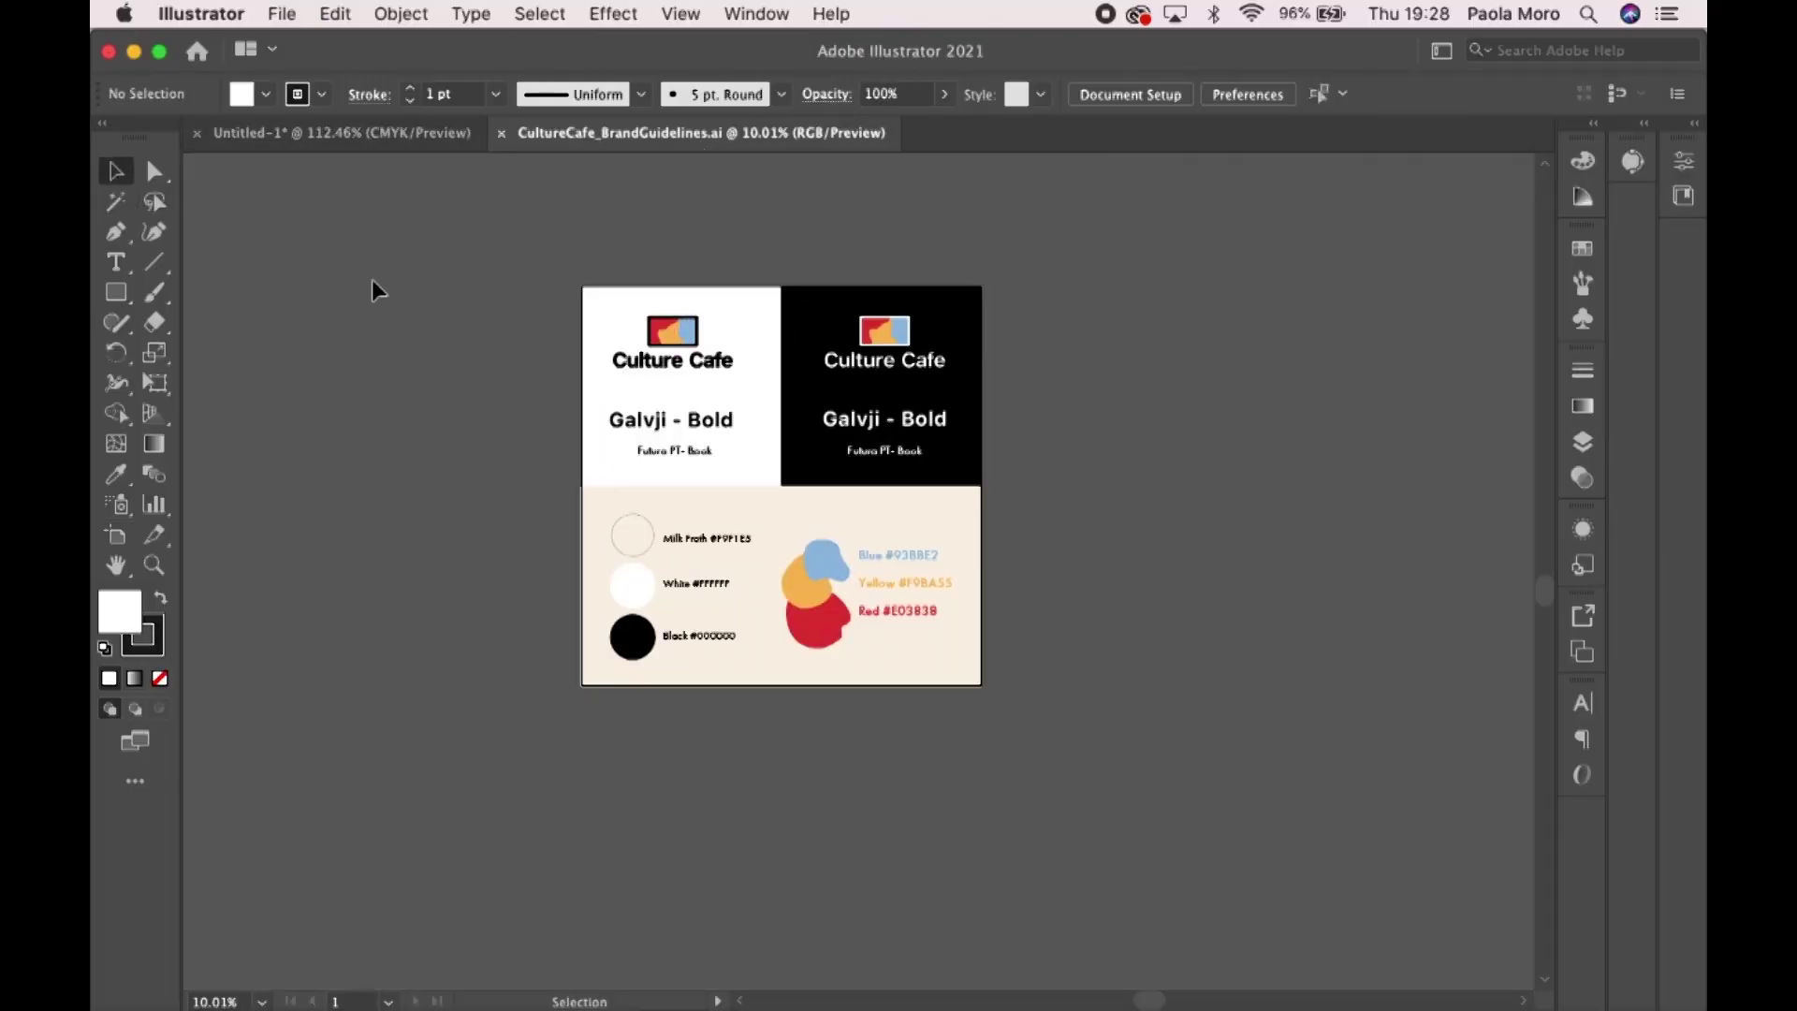
{"action": "scroll", "coordinate": [383, 290], "scroll_direction": "up", "scroll_amount": 5}
{"action": "scroll", "coordinate": [384, 290], "scroll_direction": "right", "scroll_amount": 3}
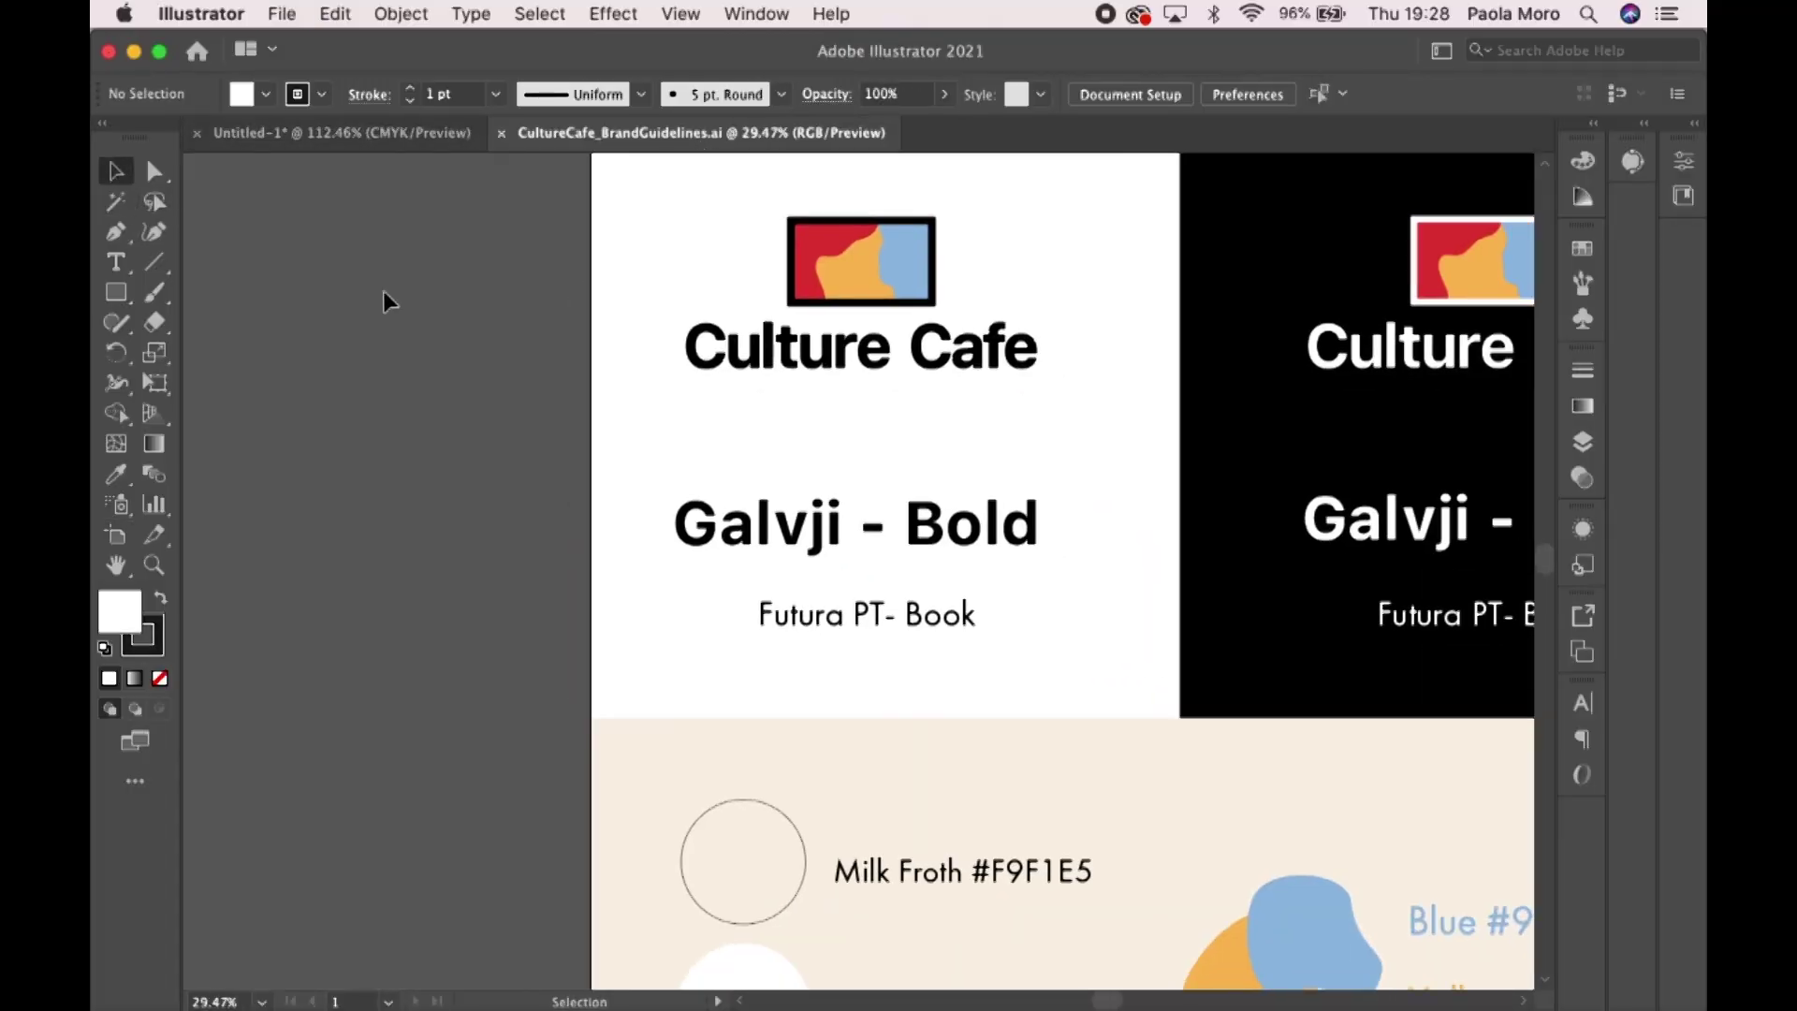
{"action": "scroll", "coordinate": [384, 290], "scroll_direction": "down", "scroll_amount": 3}
{"action": "scroll", "coordinate": [379, 276], "scroll_direction": "left", "scroll_amount": 3}
{"action": "left_click_drag", "start_coordinate": [293, 216], "coordinate": [705, 486]}
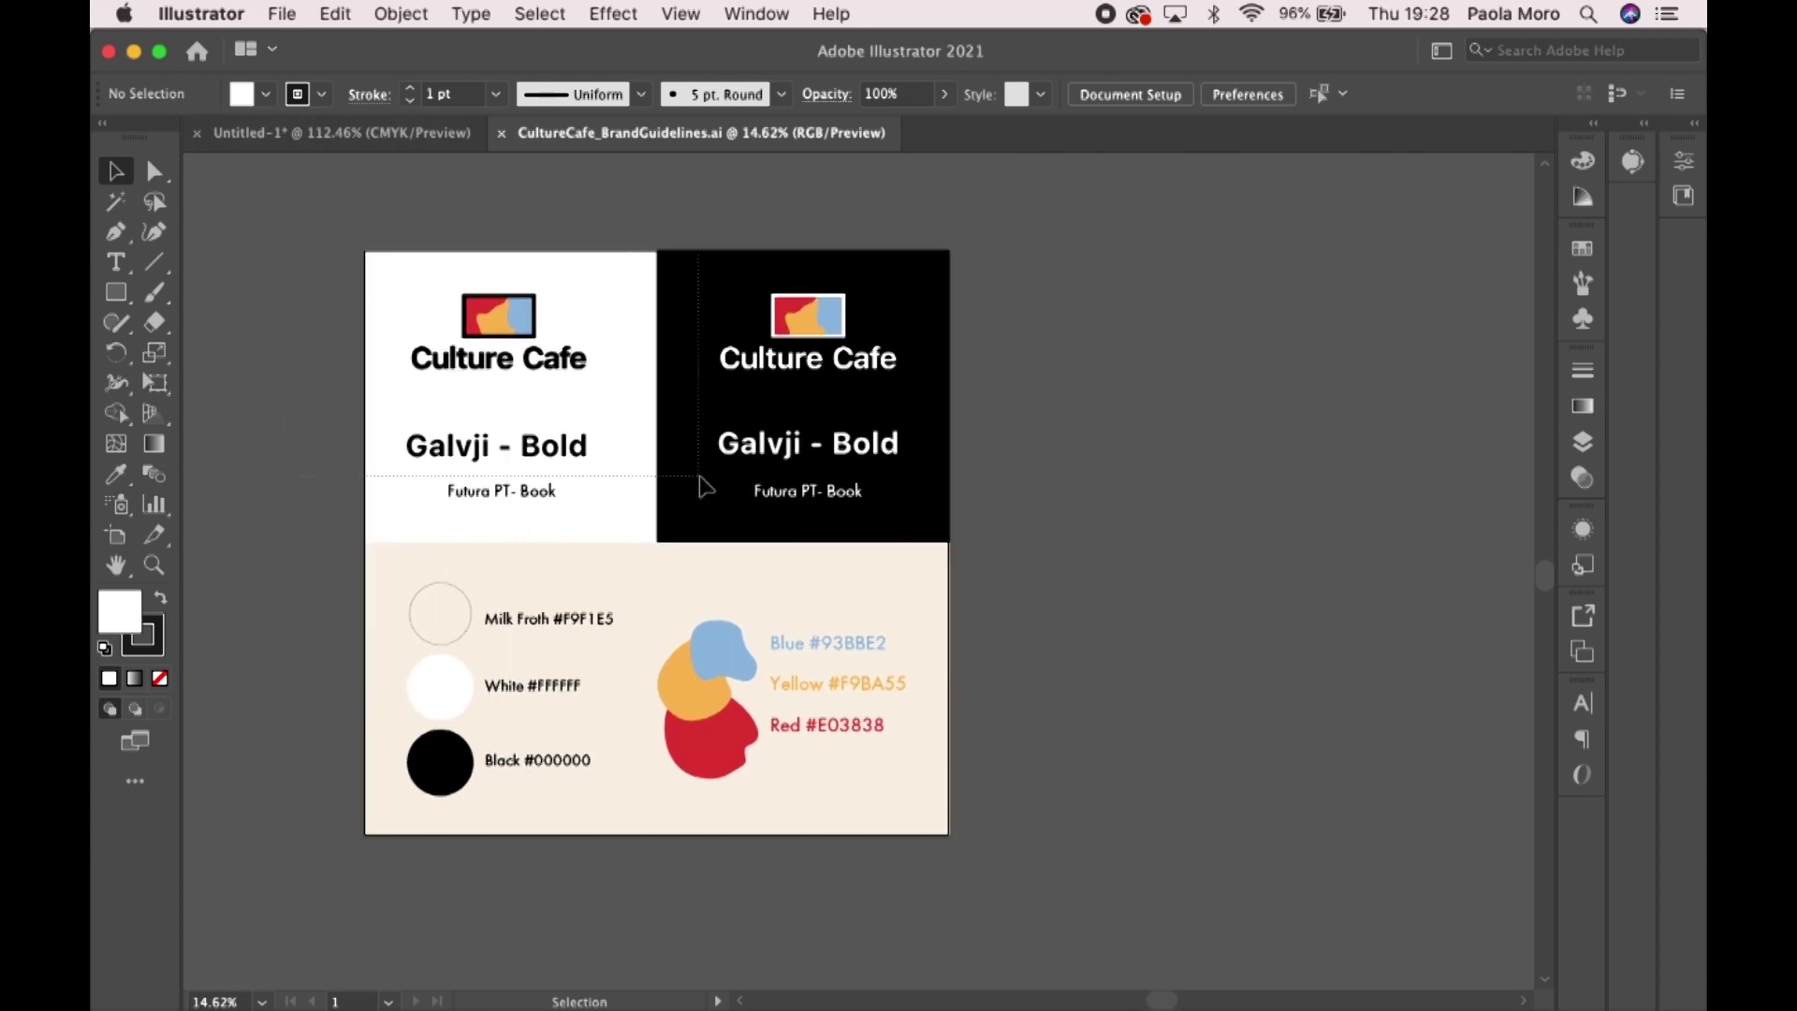
{"action": "left_click_drag", "start_coordinate": [1035, 816], "coordinate": [1070, 880]}
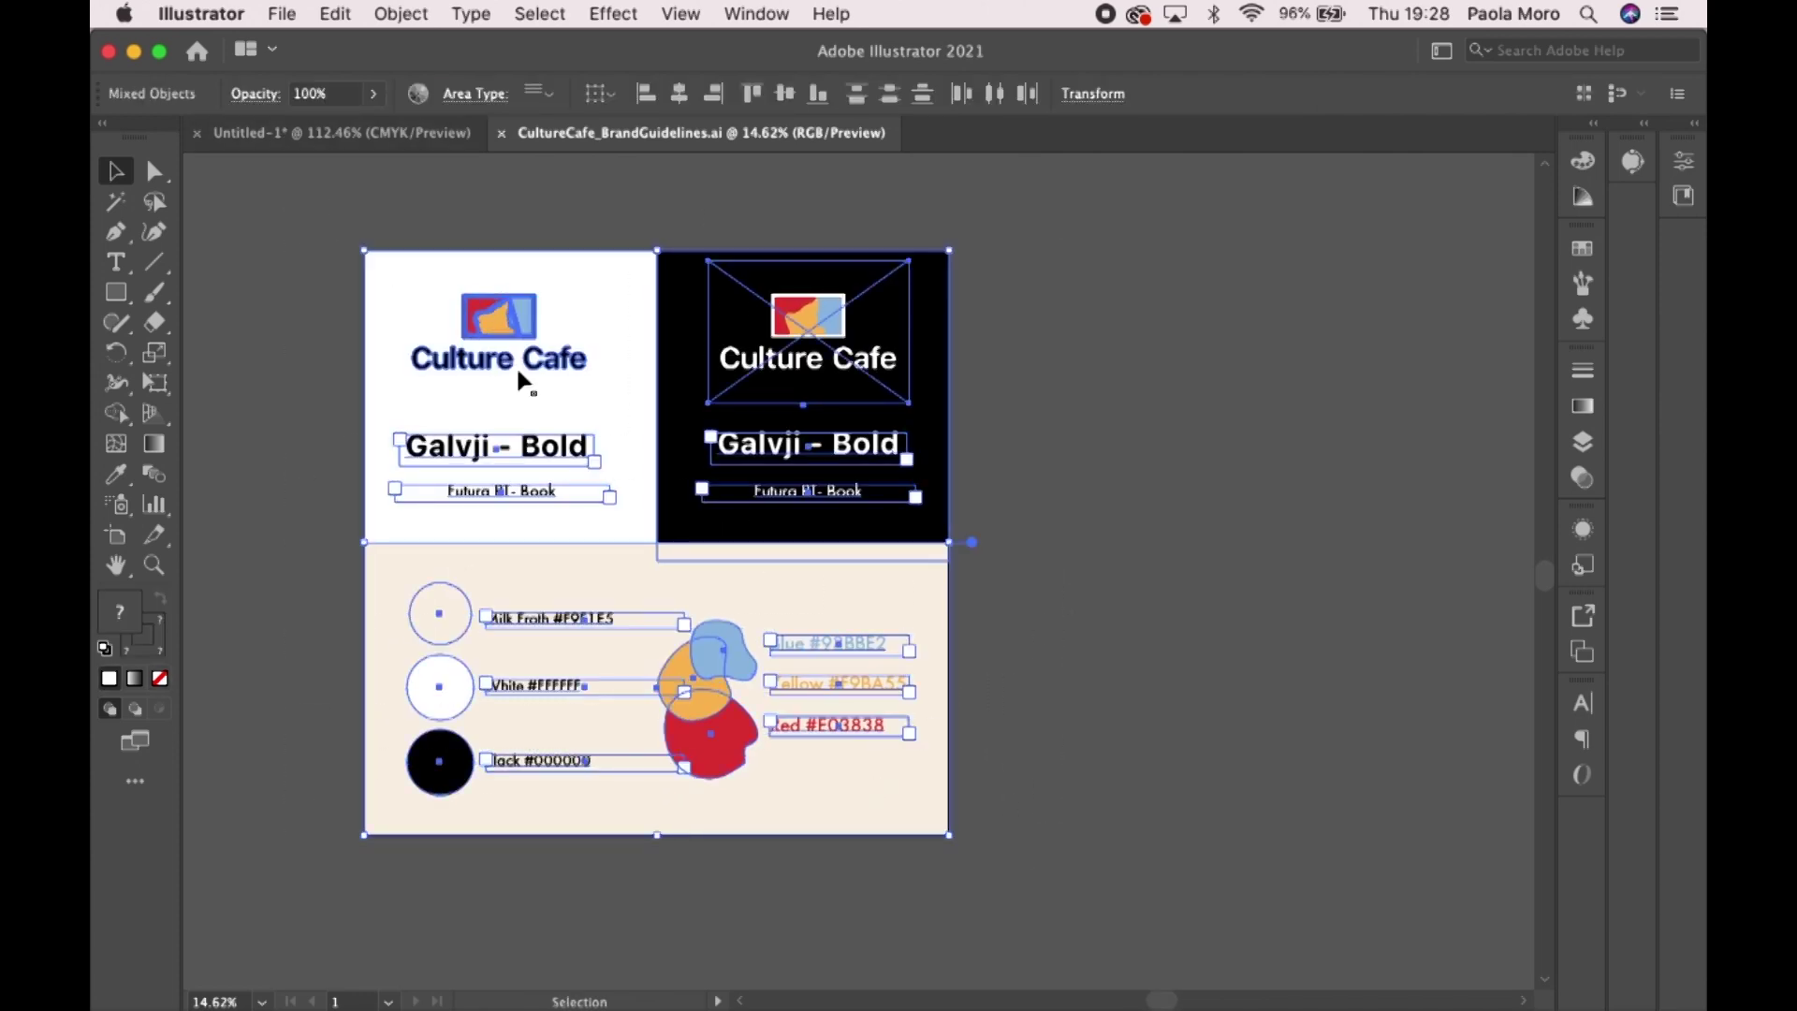
- Paste the copied brand guidelines artwork into the untitled document with the Front and Back artboards
{"action": "left_click", "coordinate": [337, 132]}
{"action": "scroll", "coordinate": [736, 419], "scroll_direction": "down", "scroll_amount": 1}
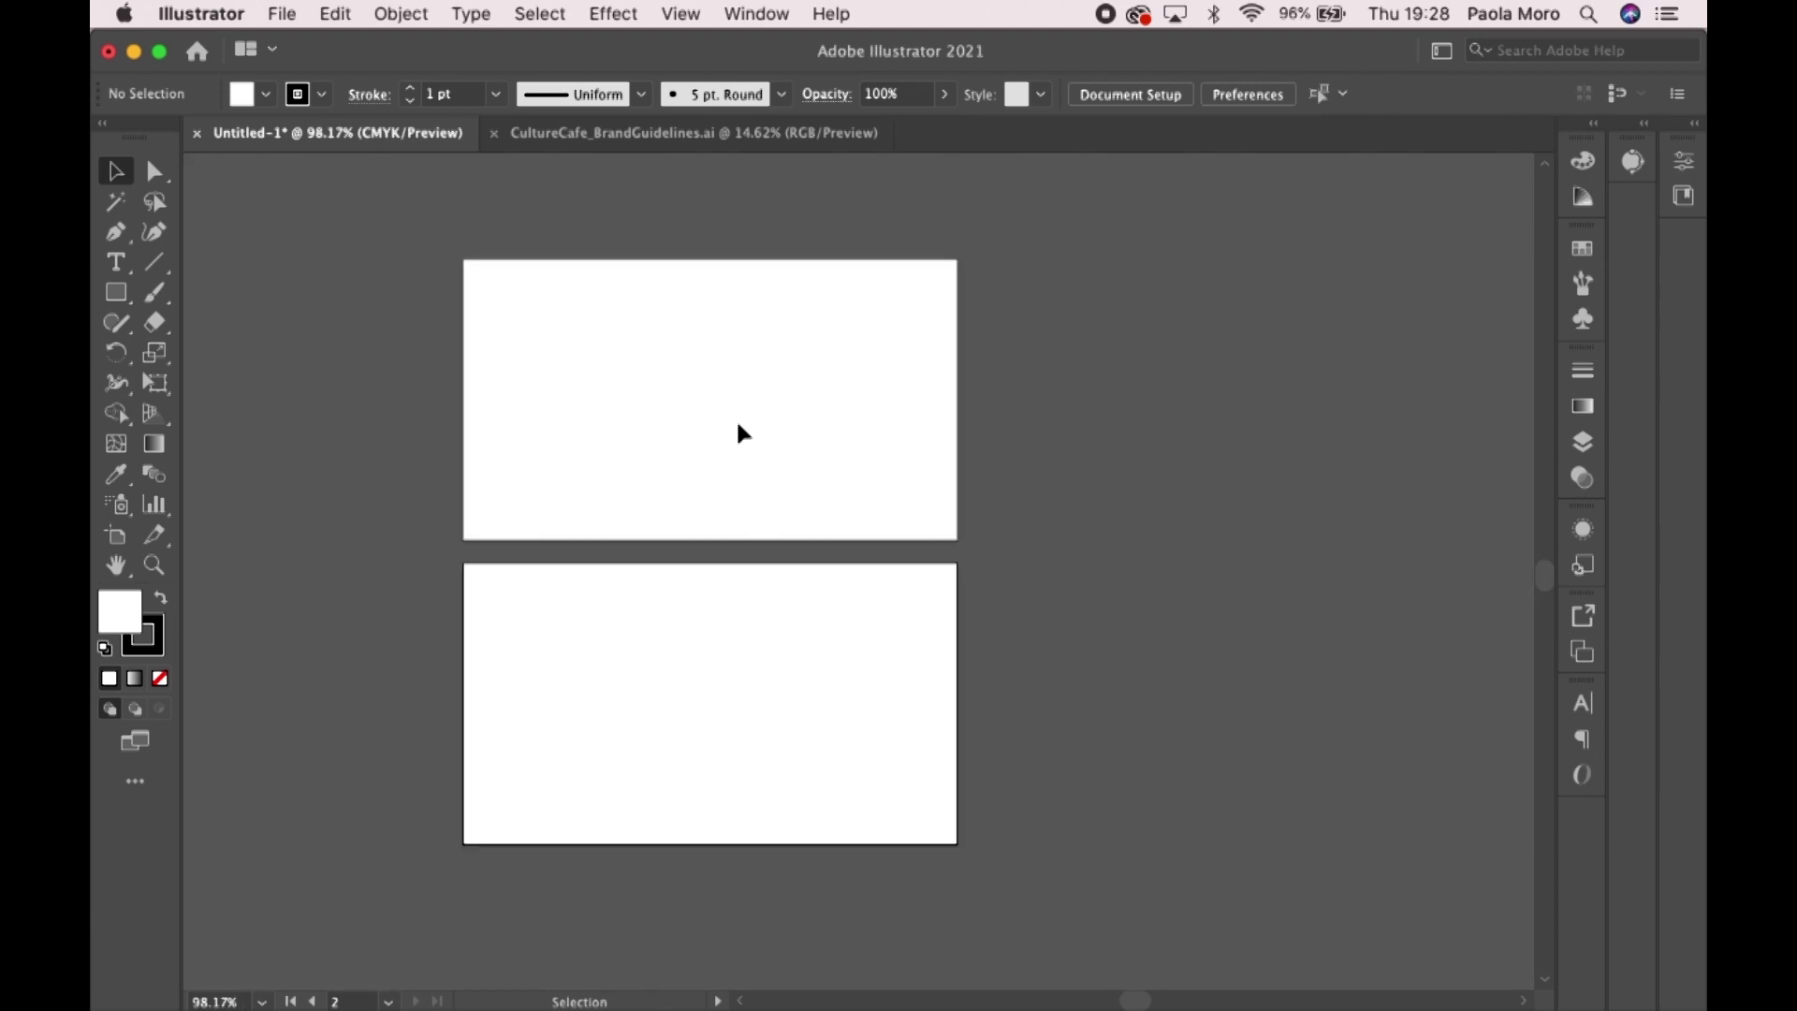
{"action": "scroll", "coordinate": [740, 426], "scroll_direction": "right", "scroll_amount": 3}
{"action": "key", "text": "cmd+v"}
{"action": "scroll", "coordinate": [1092, 418], "scroll_direction": "down", "scroll_amount": 5}
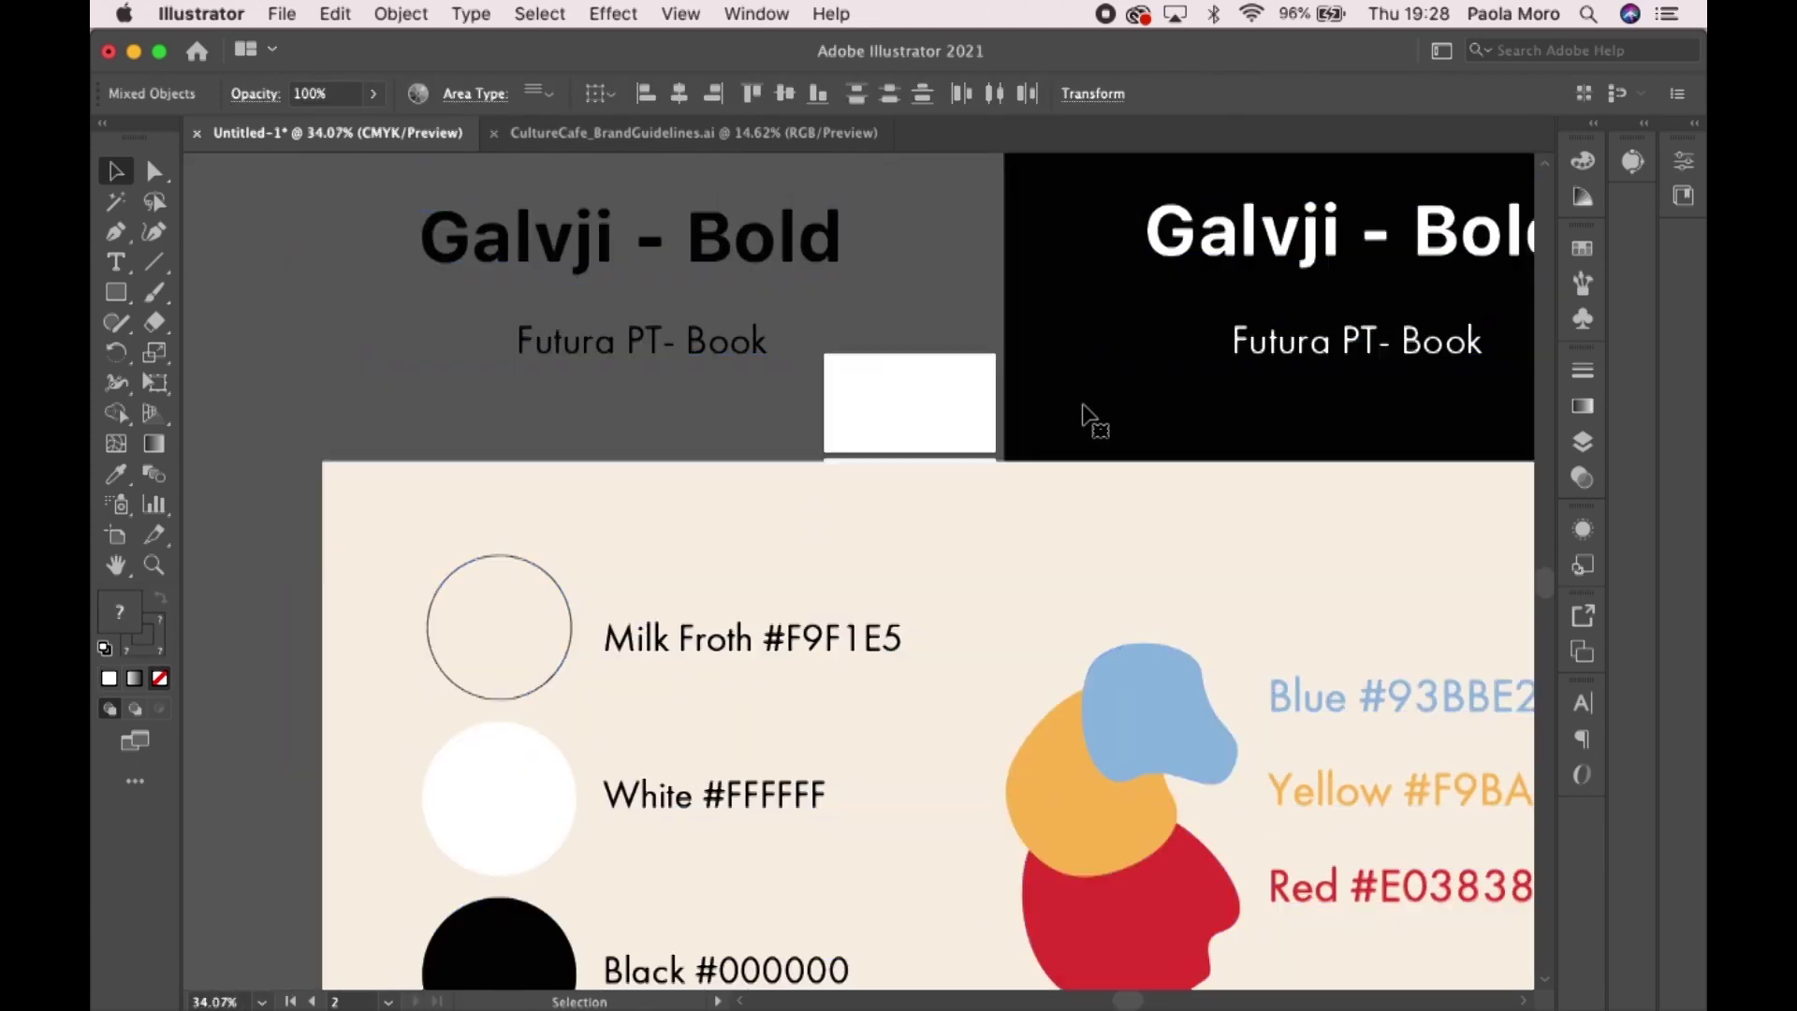
- Scale down the pasted brand guidelines artwork and place it beside the two artboards as a reference
{"action": "left_click_drag", "start_coordinate": [1055, 194], "coordinate": [1116, 396]}
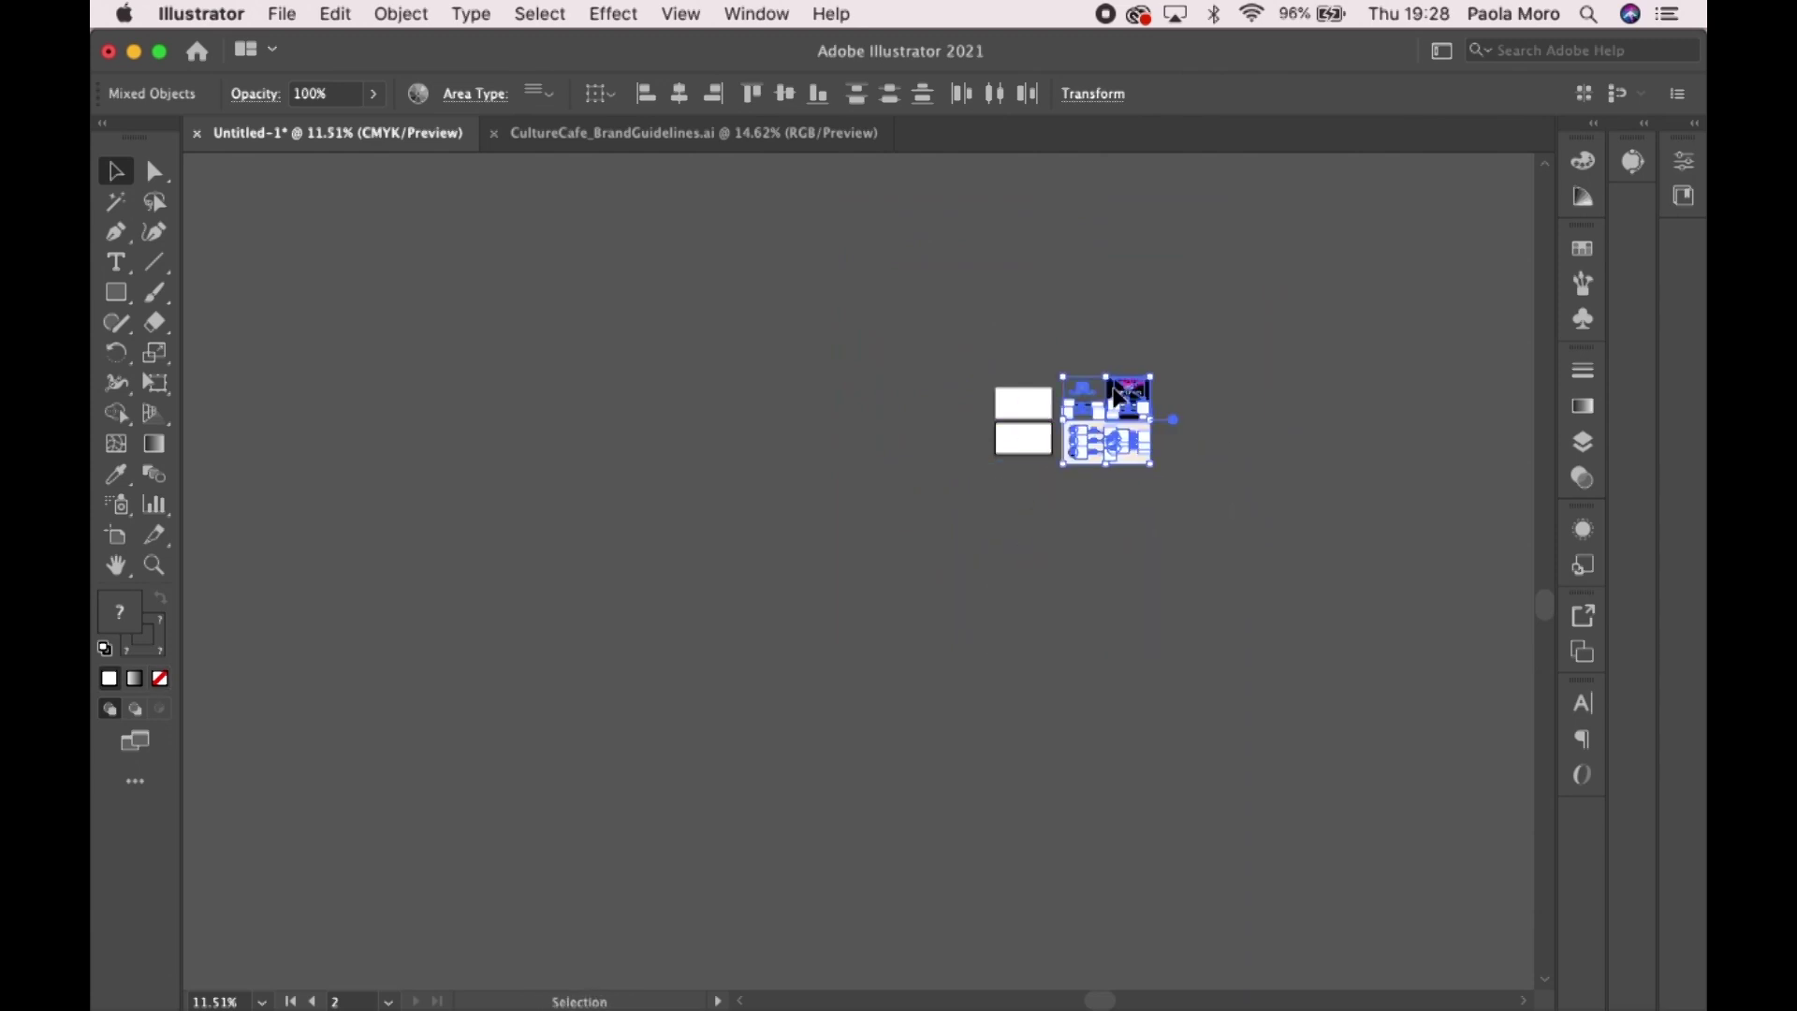
{"action": "left_click", "coordinate": [1110, 401], "text": "shift"}
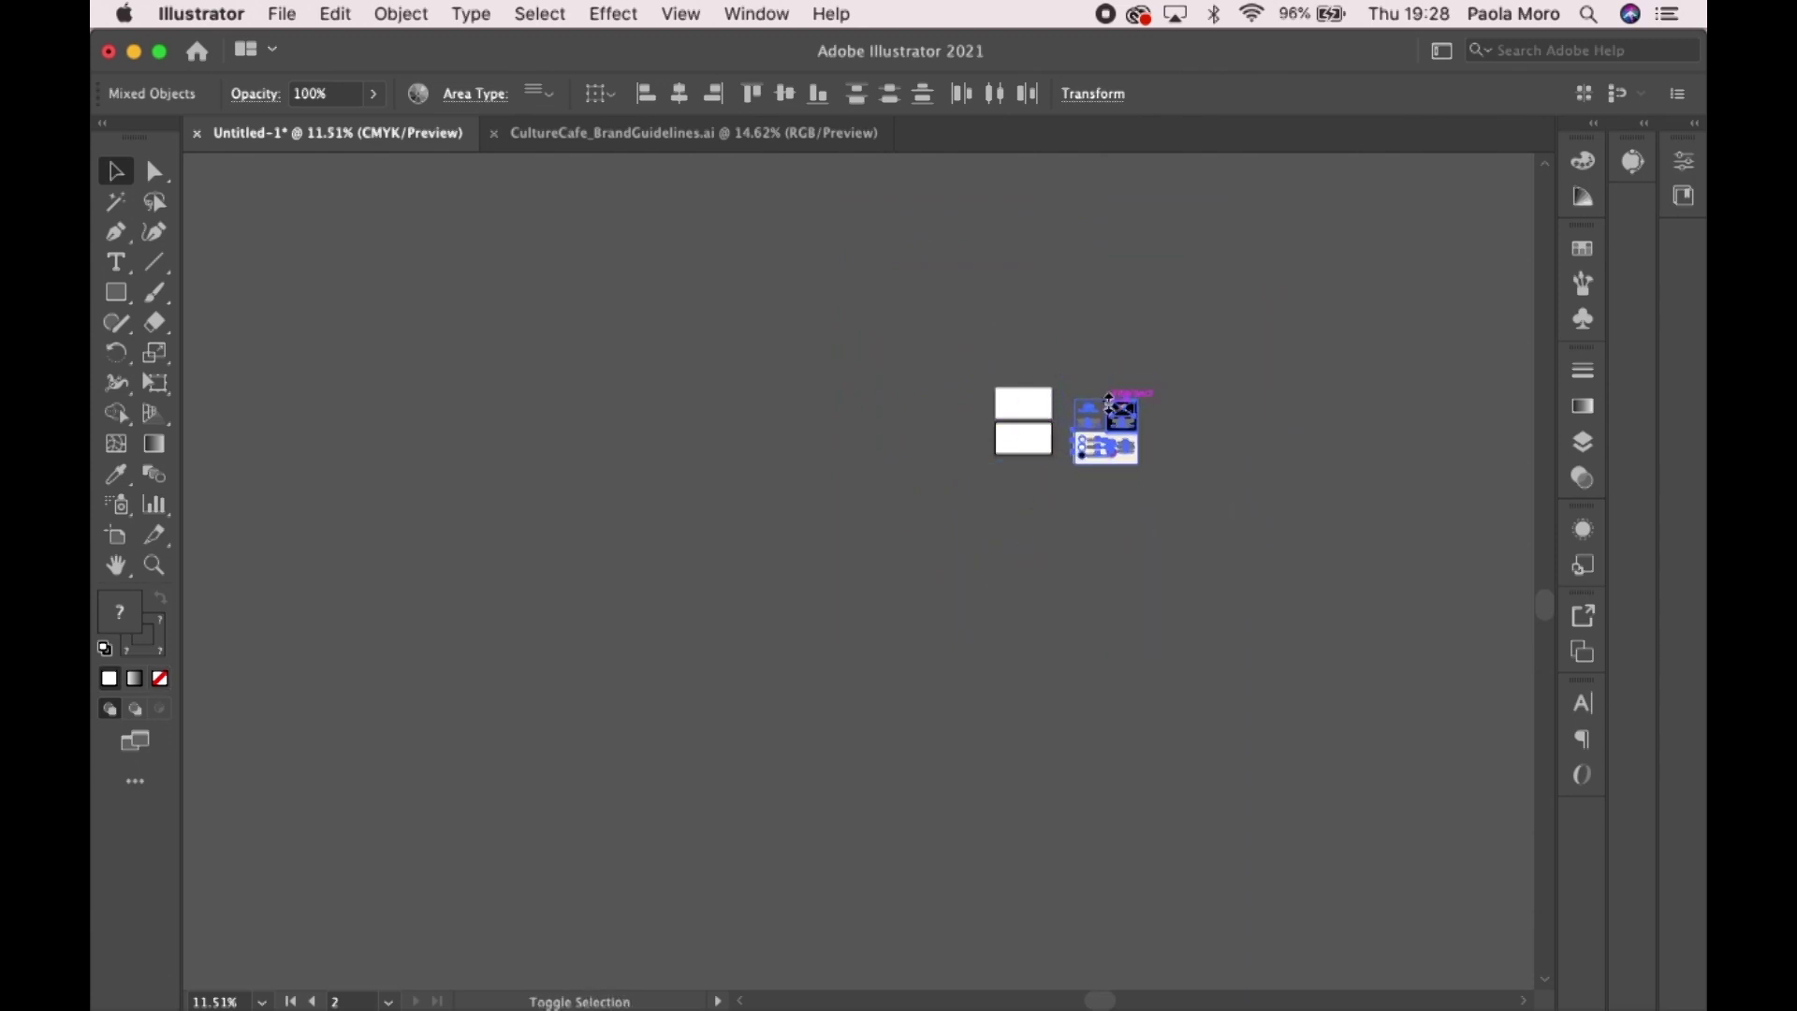
{"action": "scroll", "coordinate": [1110, 401], "scroll_direction": "up", "scroll_amount": 8}
{"action": "left_click_drag", "start_coordinate": [1119, 522], "coordinate": [1063, 451]}
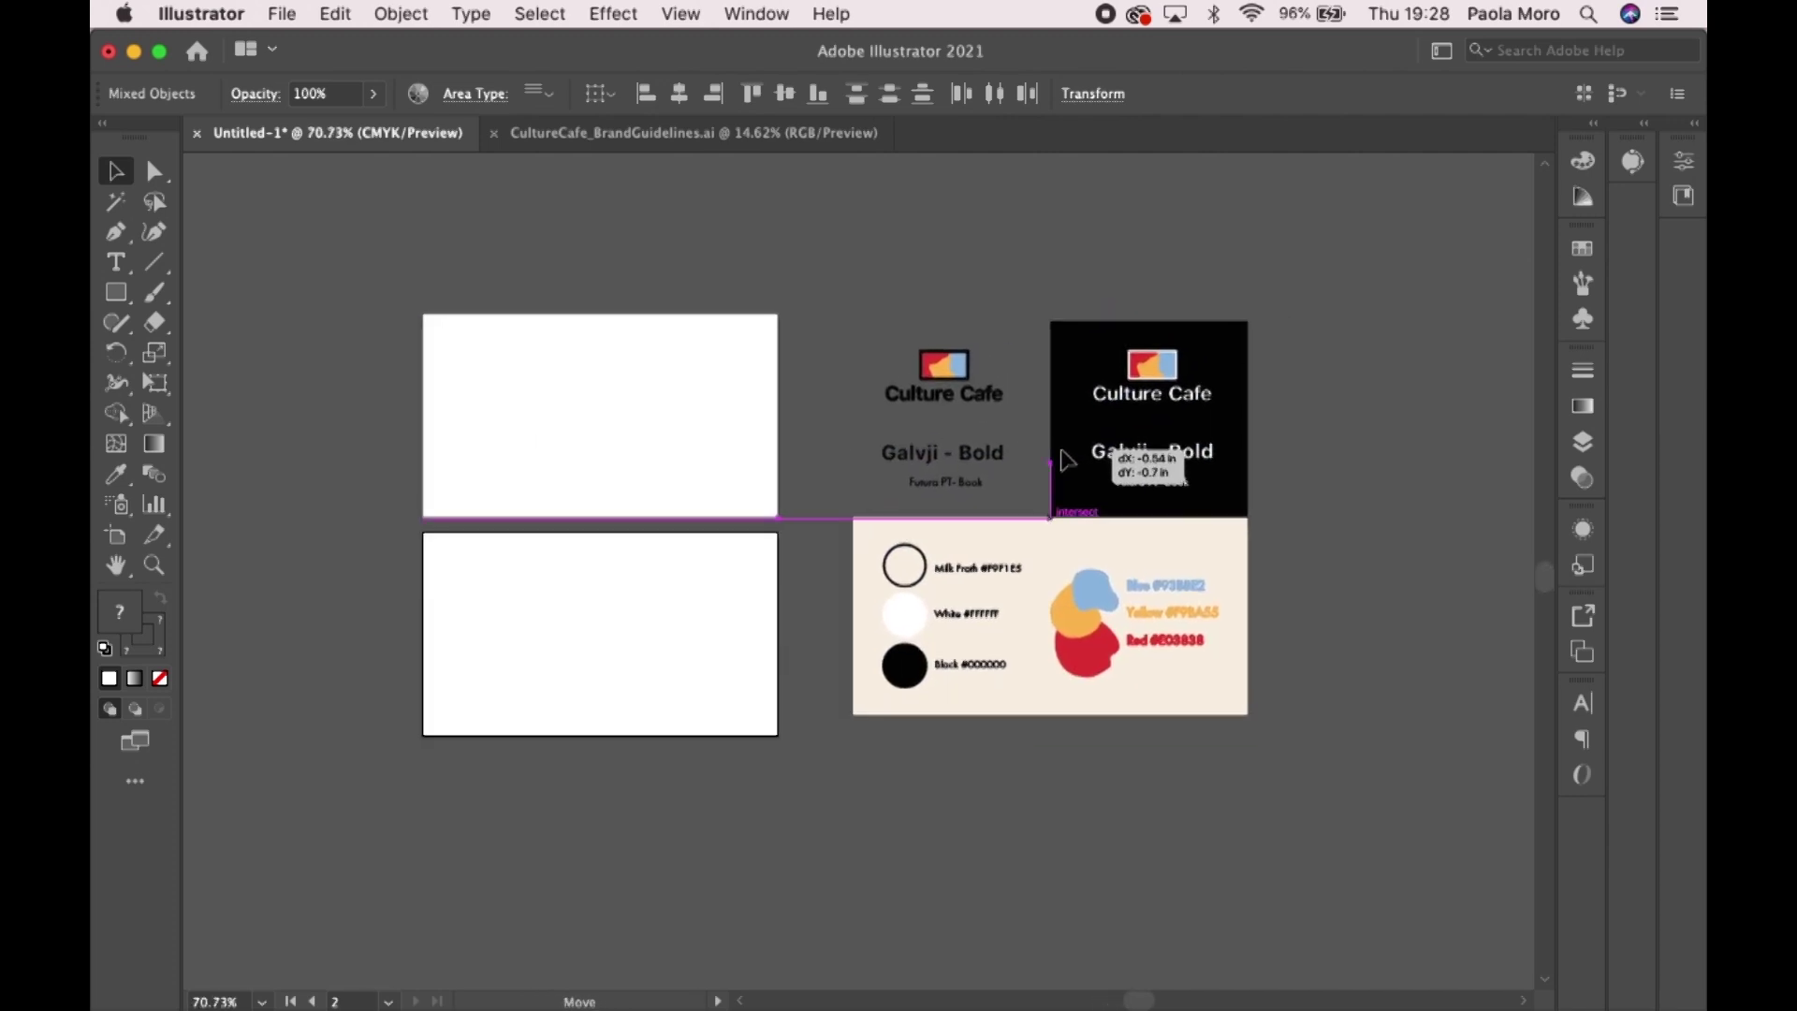
{"action": "left_click", "coordinate": [1002, 241]}
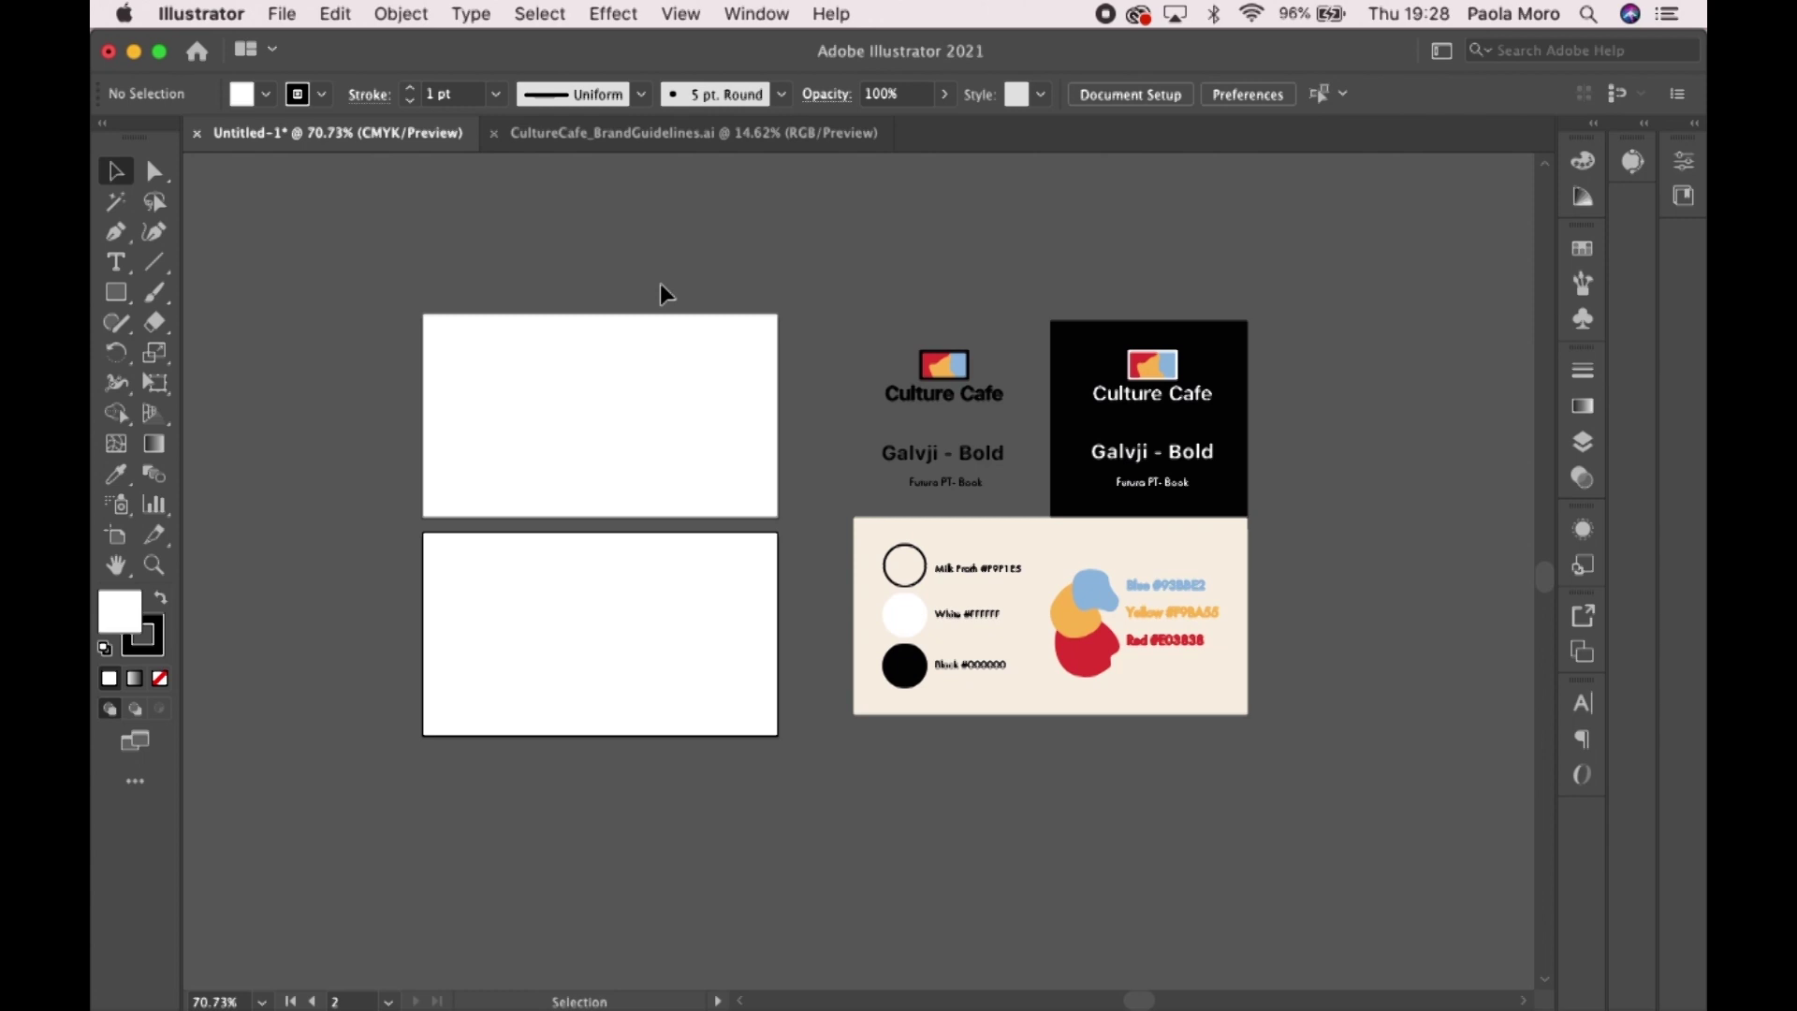
- Draw a rectangle that exactly covers the Front artboard
{"action": "scroll", "coordinate": [419, 323], "scroll_direction": "up", "scroll_amount": 5}
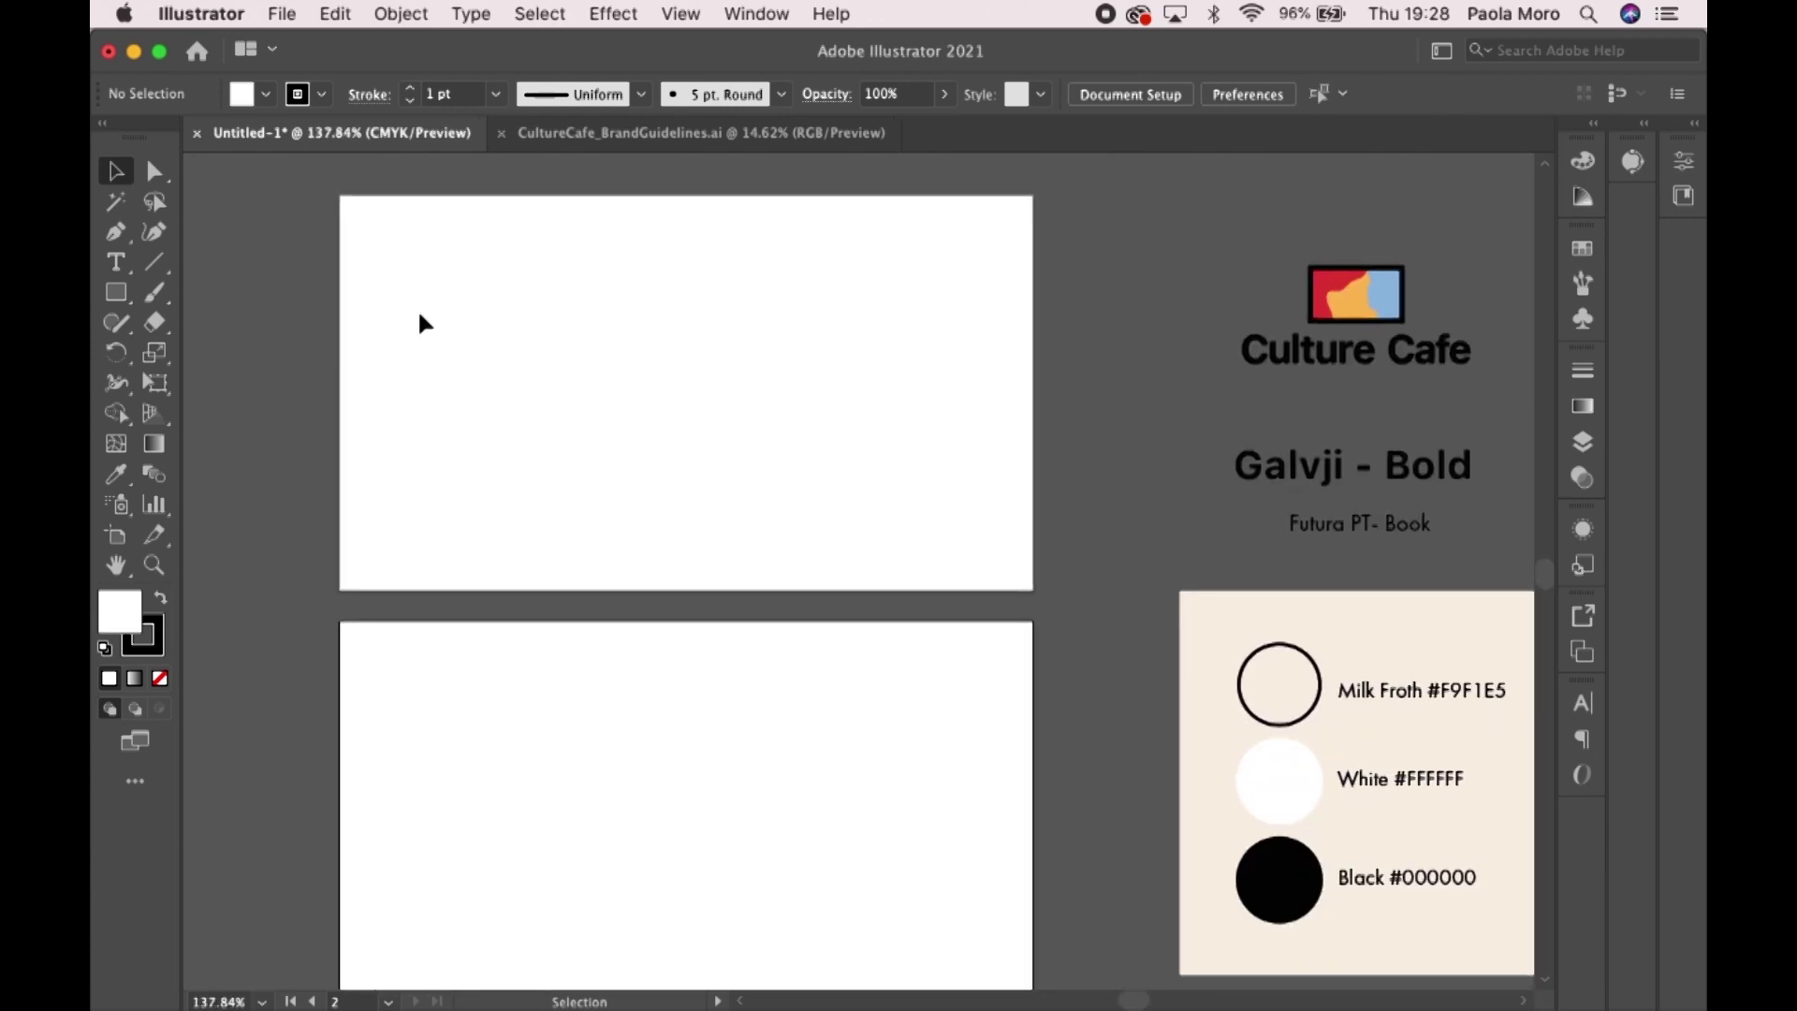
{"action": "scroll", "coordinate": [419, 315], "scroll_direction": "up", "scroll_amount": 1}
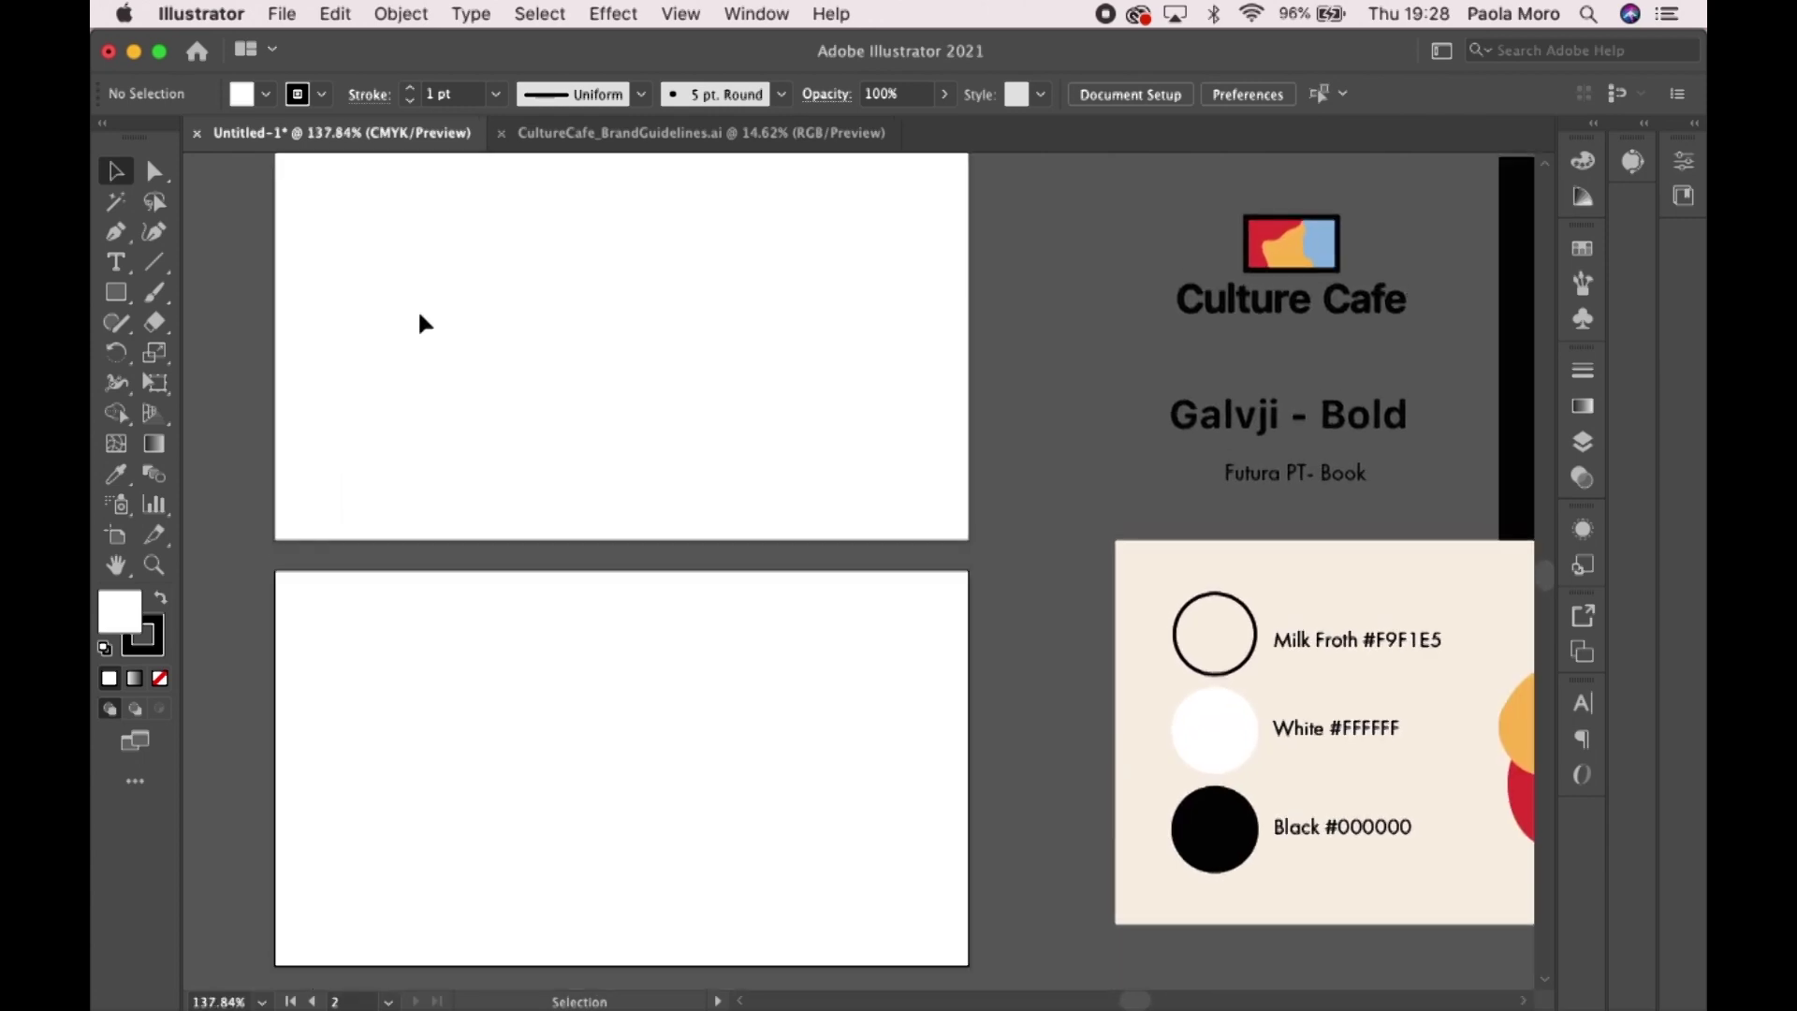
{"action": "left_click", "coordinate": [116, 294]}
{"action": "scroll", "coordinate": [213, 253], "scroll_direction": "up", "scroll_amount": 3}
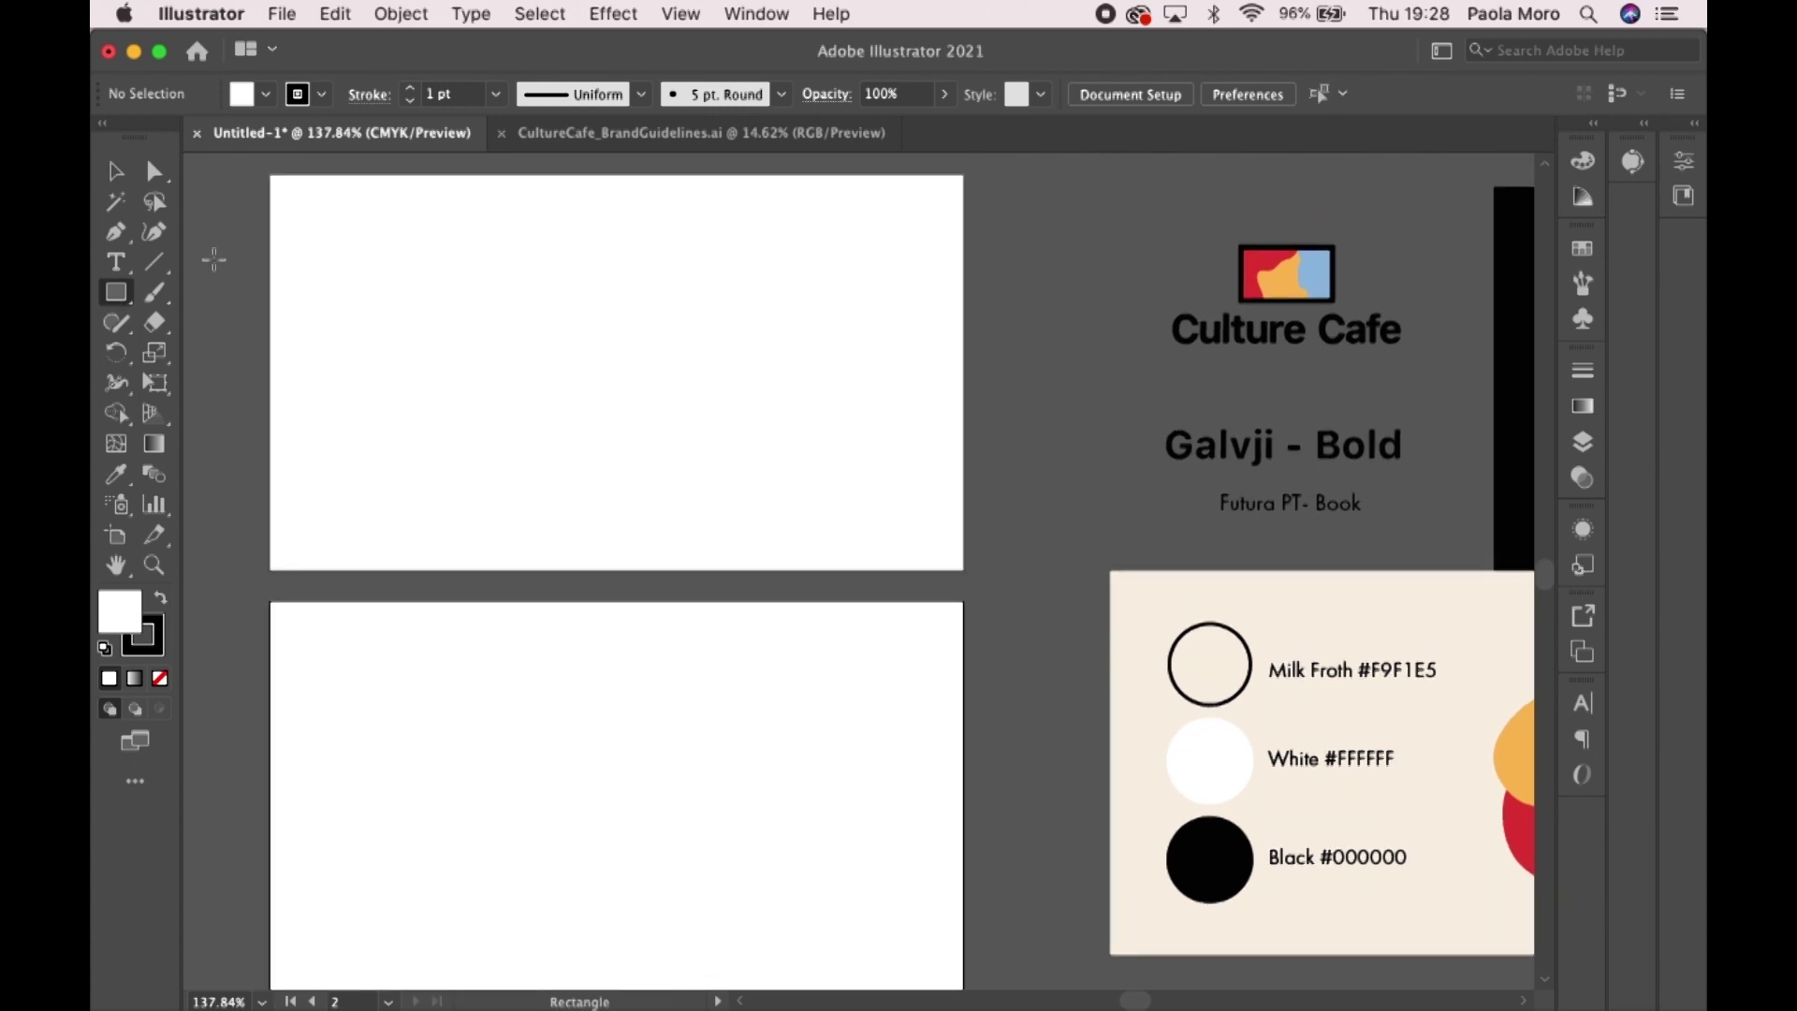
{"action": "left_click_drag", "start_coordinate": [242, 246], "coordinate": [939, 642]}
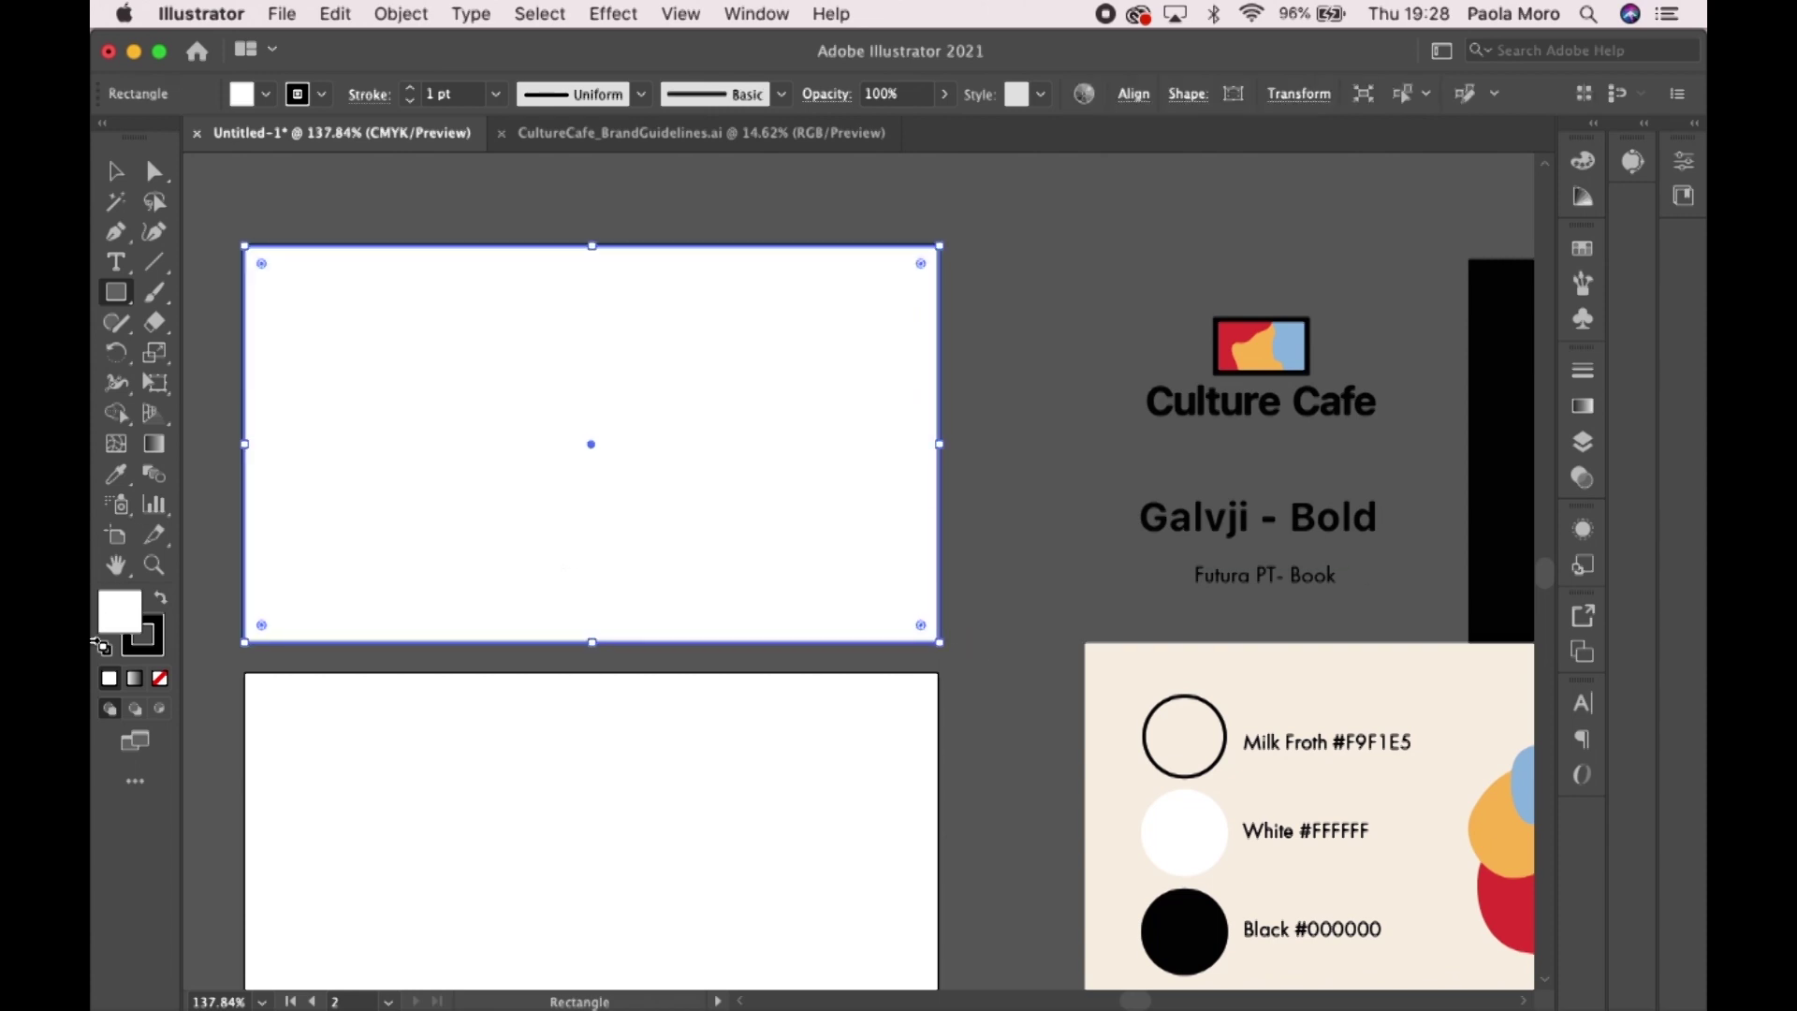
- Fill the Front rectangle with the cream background color sampled from the brand guidelines using the Eyedropper
{"action": "left_click", "coordinate": [116, 475]}
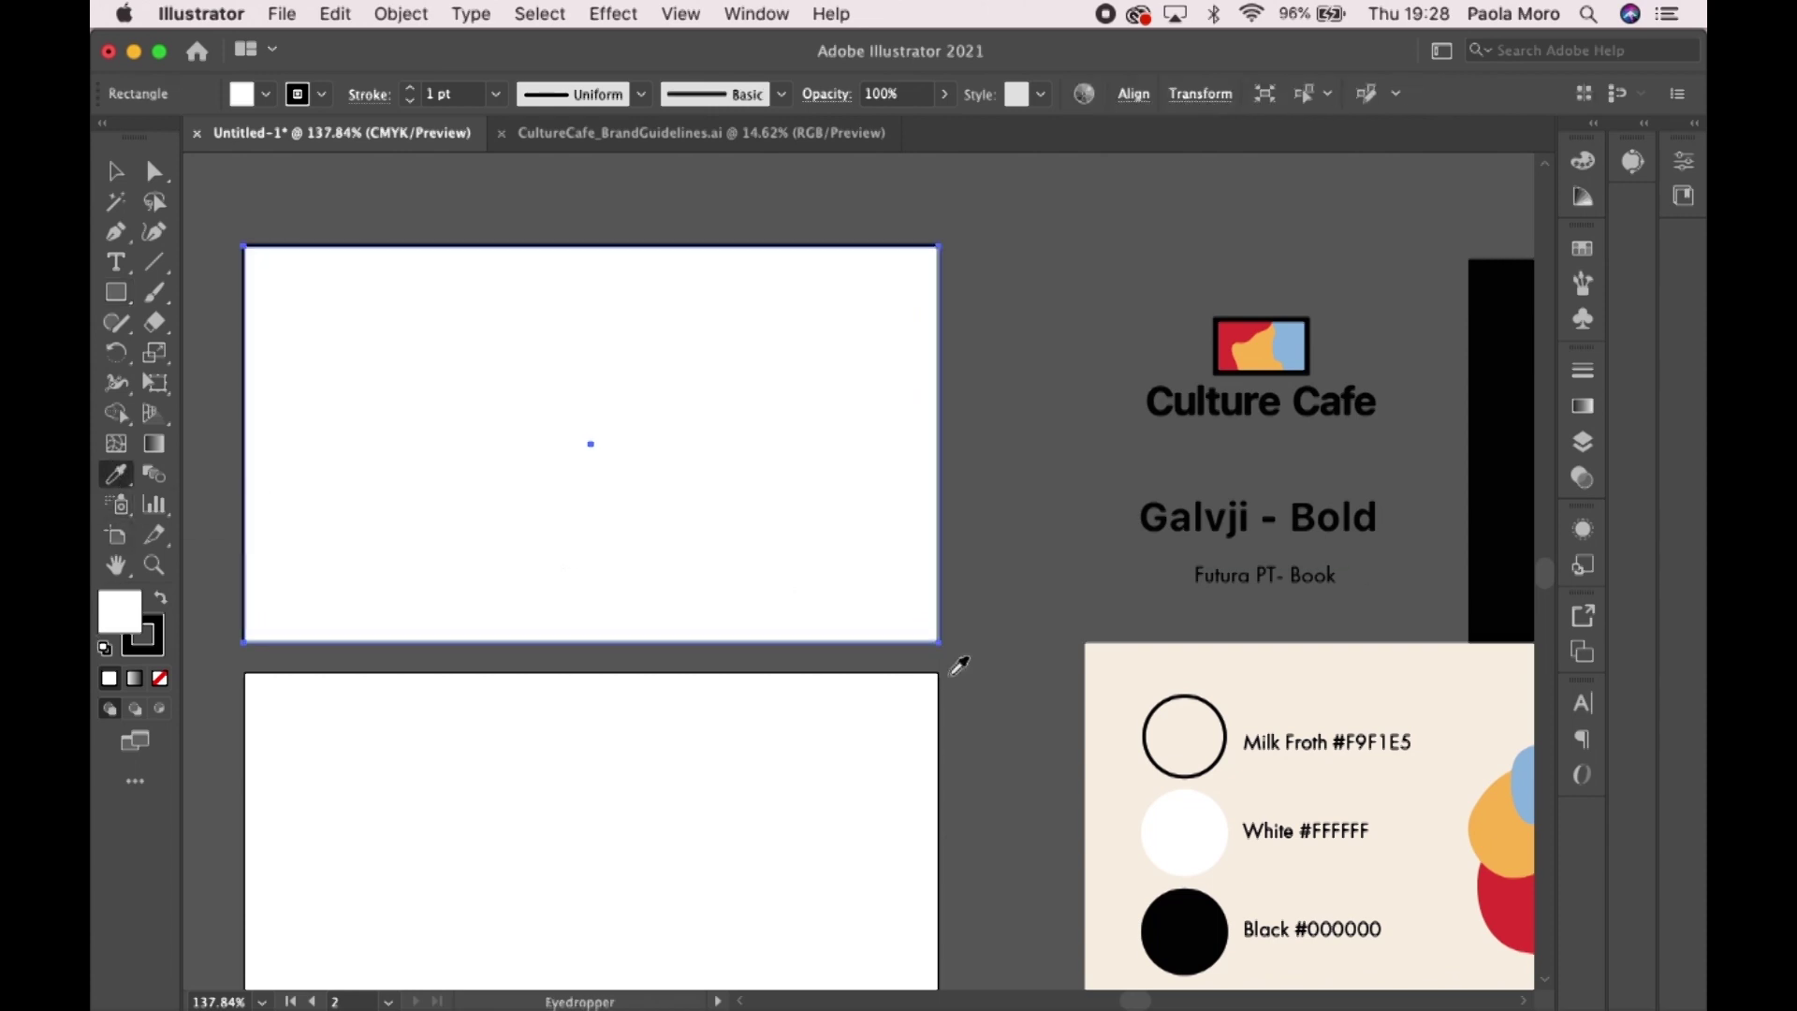
{"action": "left_click", "coordinate": [1141, 663]}
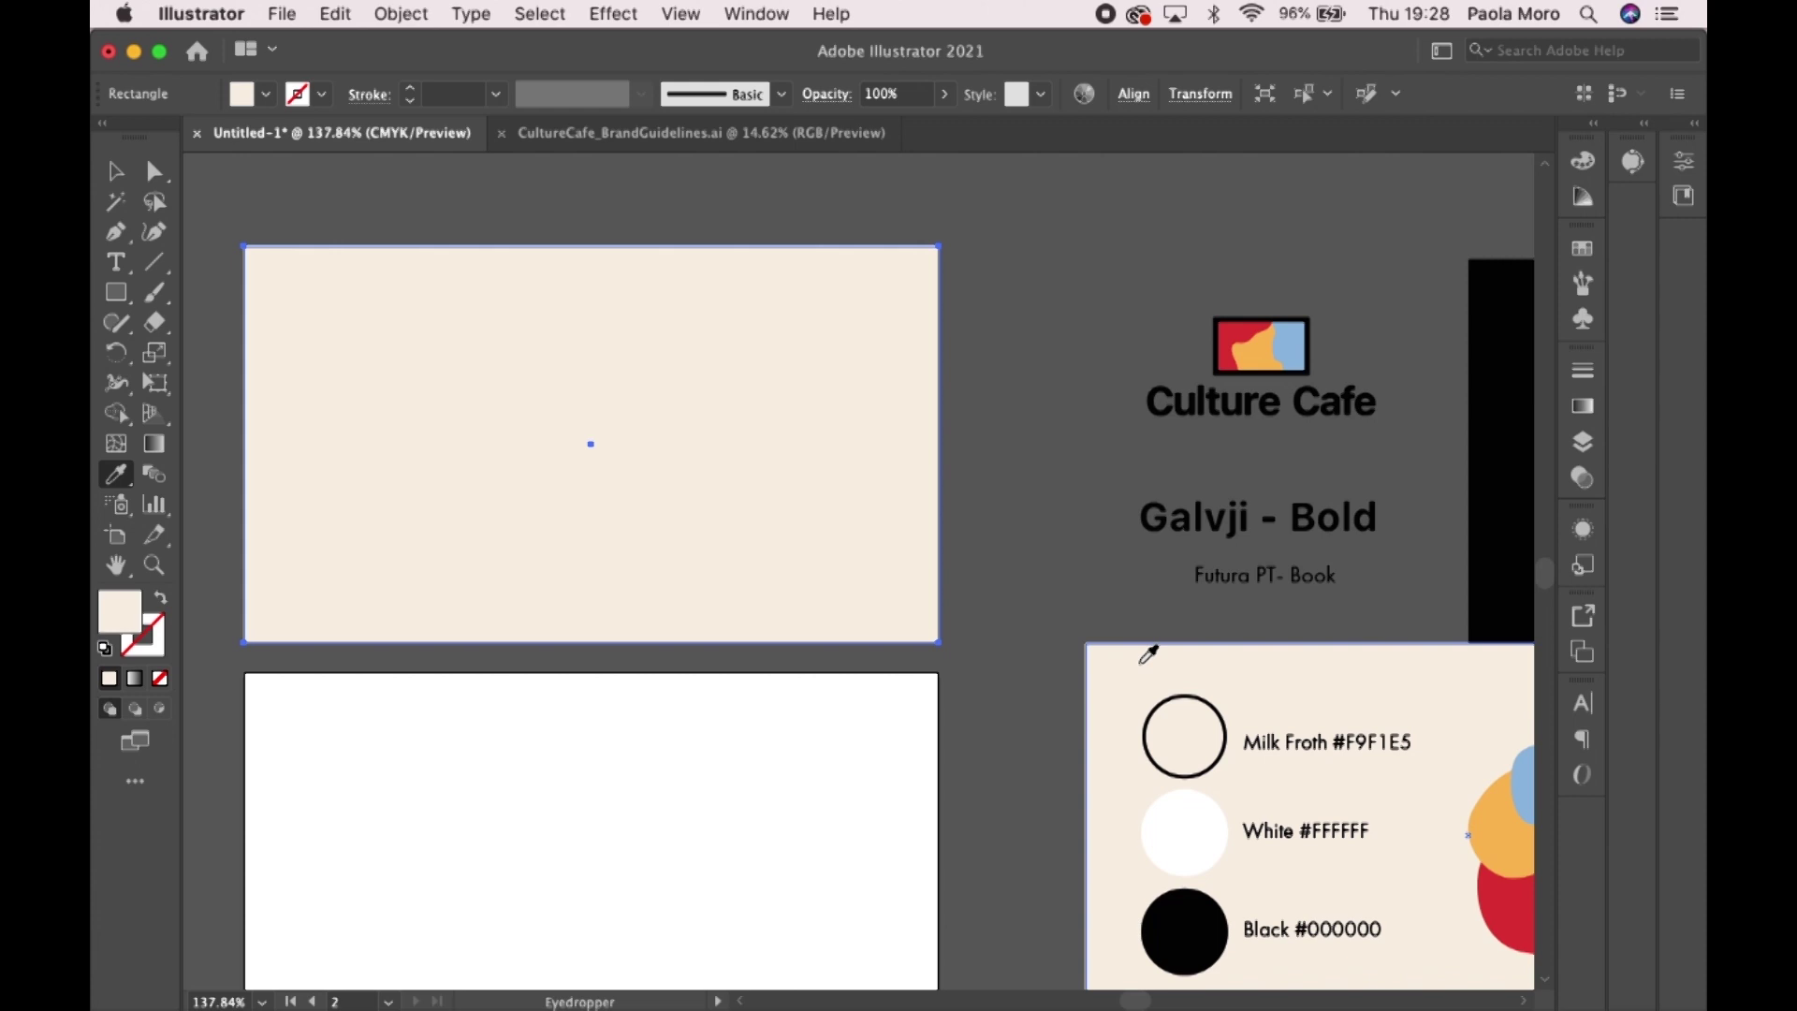
{"action": "left_click", "coordinate": [116, 172]}
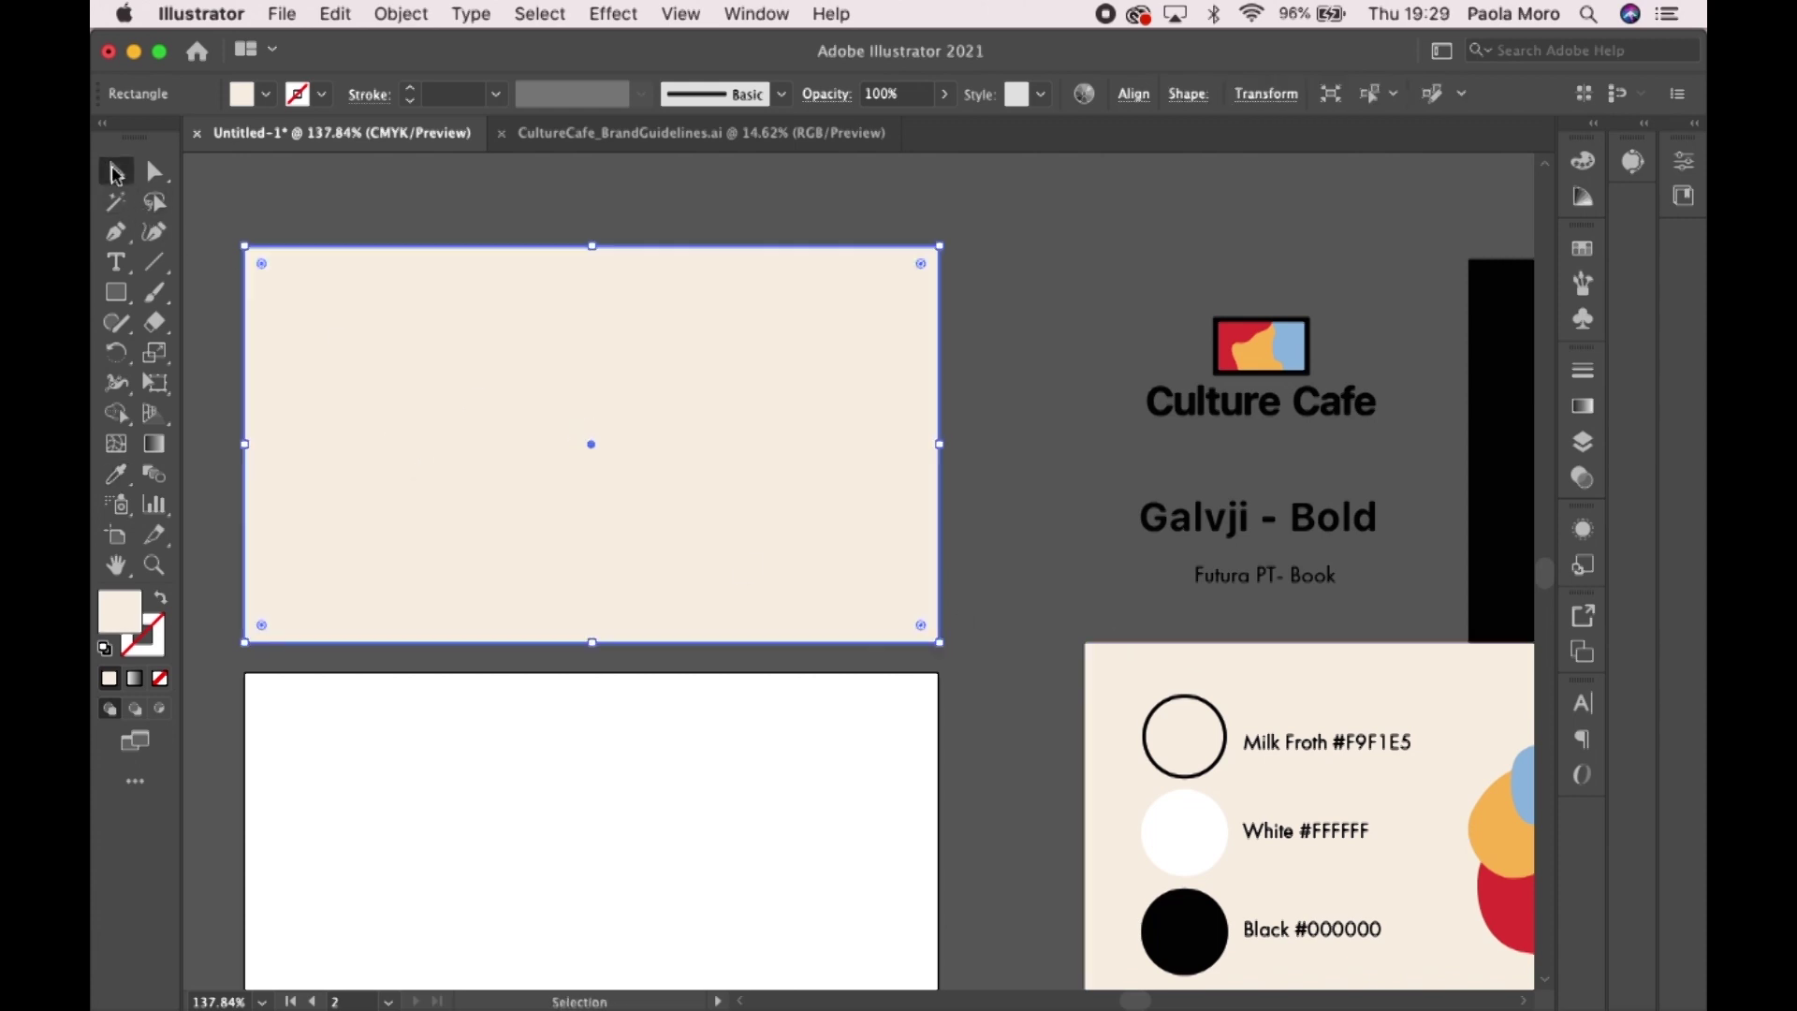
- Place a copy of the black-lettered Culture Cafe logo from the brand guidelines on the Front artboard and bring it to the front
{"action": "left_click", "coordinate": [361, 212]}
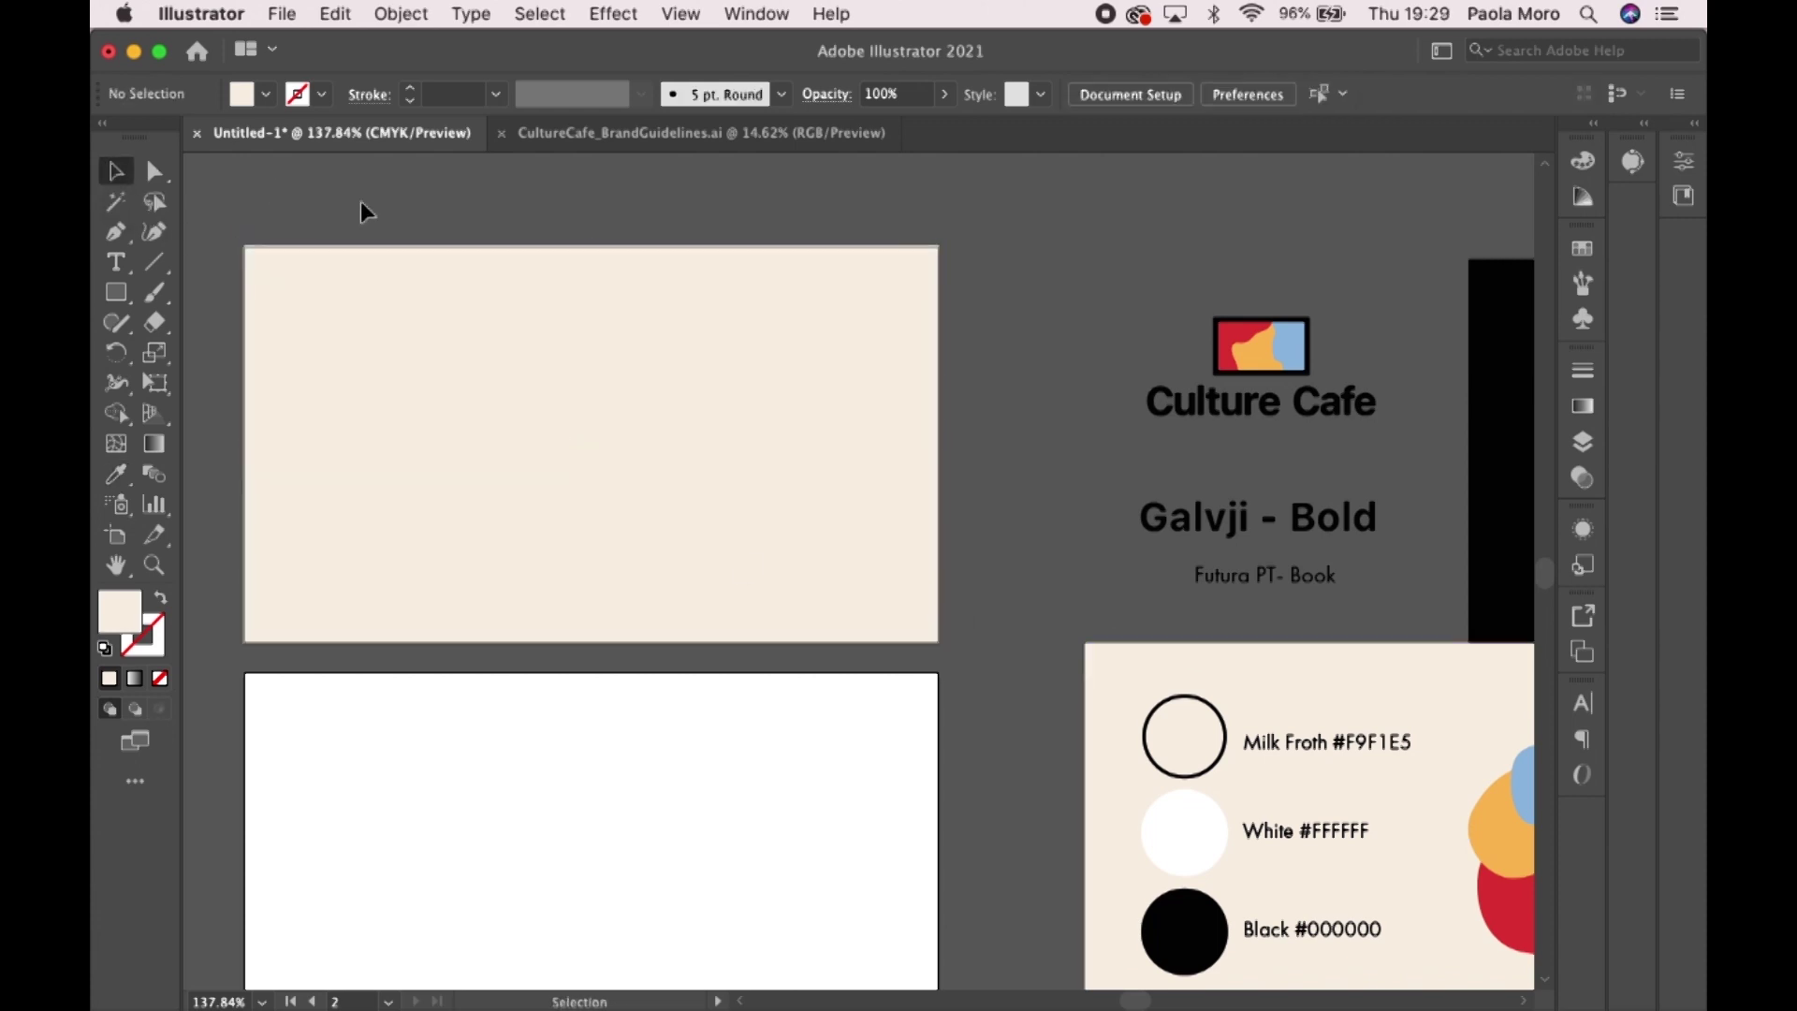
{"action": "scroll", "coordinate": [434, 308], "scroll_direction": "up", "scroll_amount": 2}
{"action": "scroll", "coordinate": [433, 309], "scroll_direction": "down", "scroll_amount": 3}
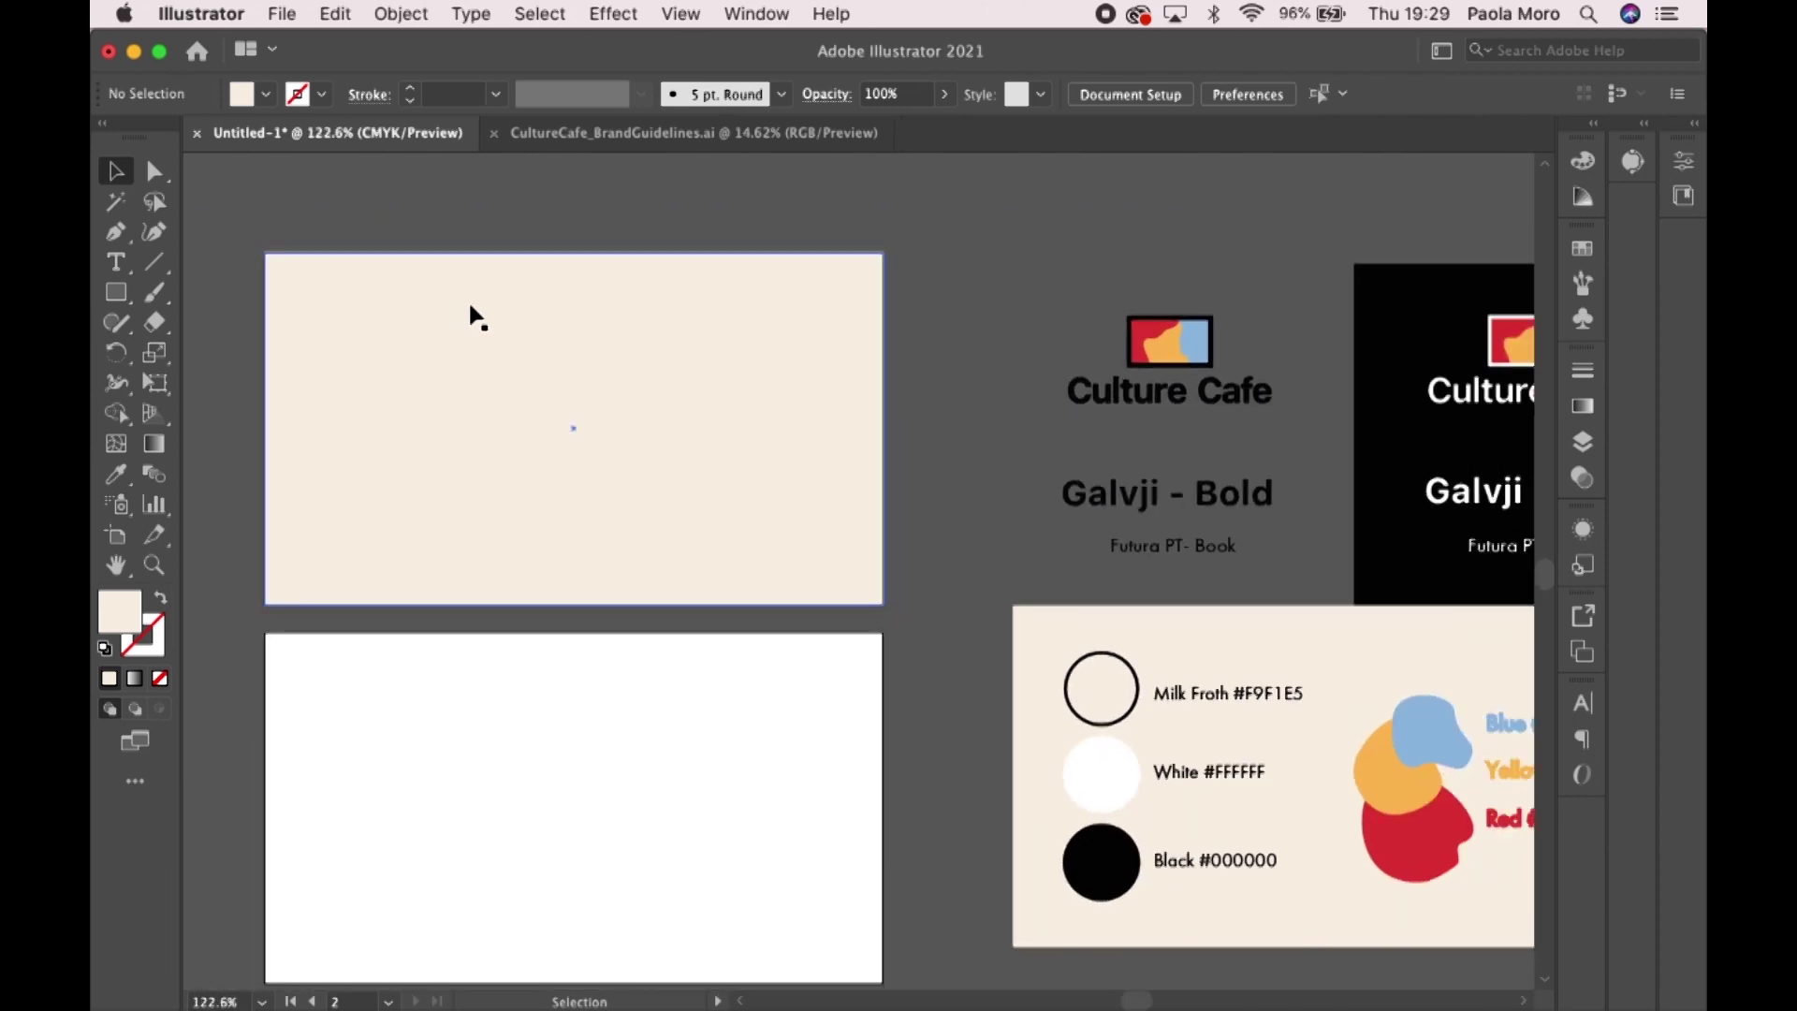
{"action": "scroll", "coordinate": [468, 312], "scroll_direction": "left", "scroll_amount": 3}
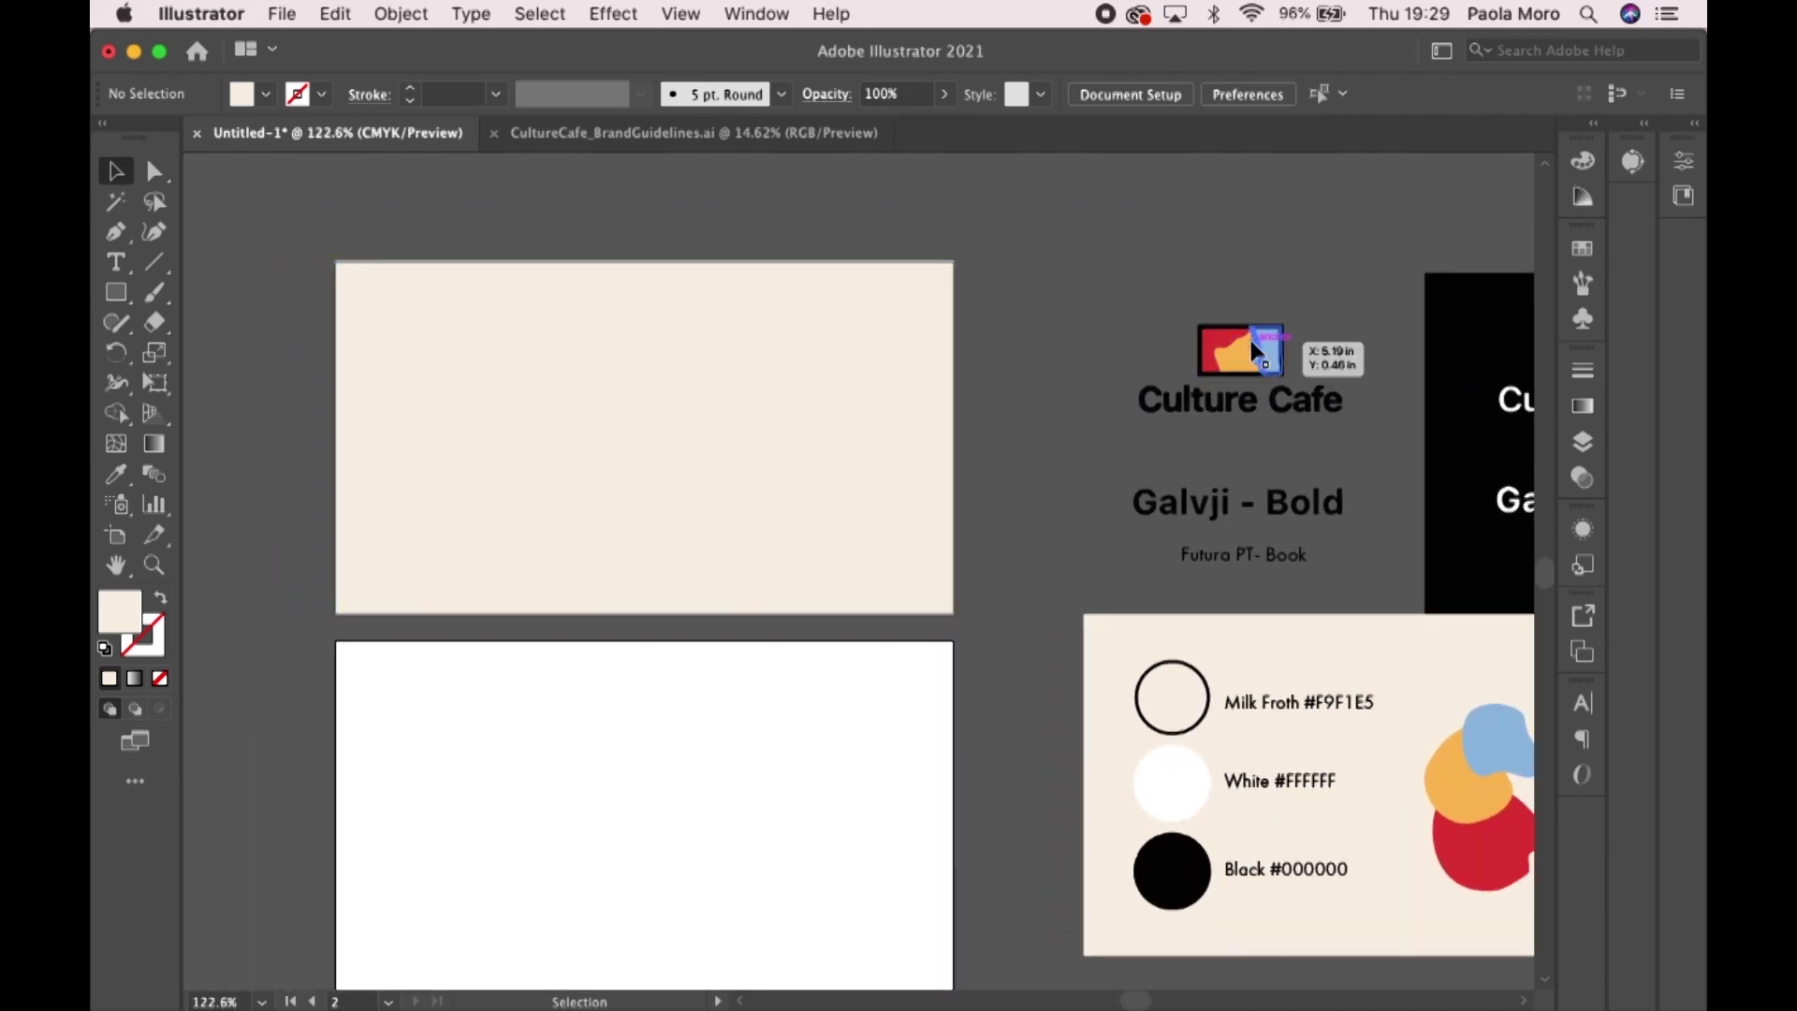
{"action": "left_click_drag", "start_coordinate": [1252, 343], "coordinate": [632, 375]}
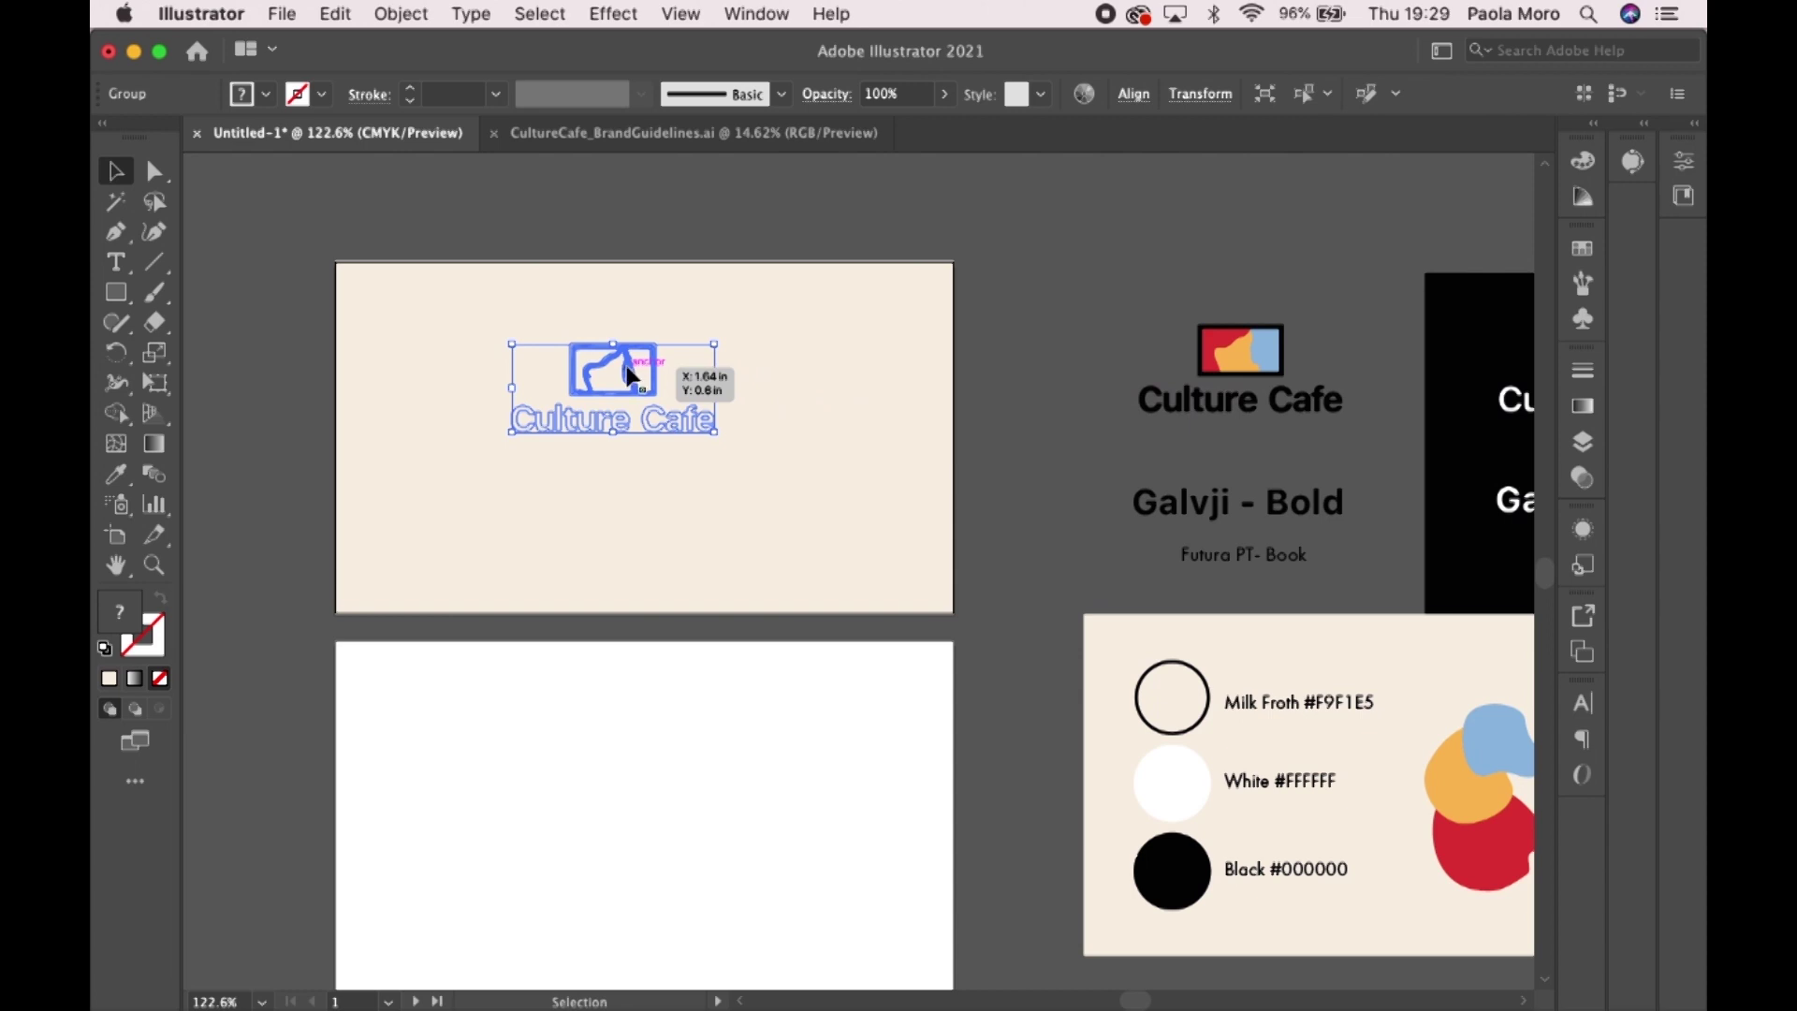
{"action": "left_click_drag", "start_coordinate": [627, 365], "coordinate": [647, 392]}
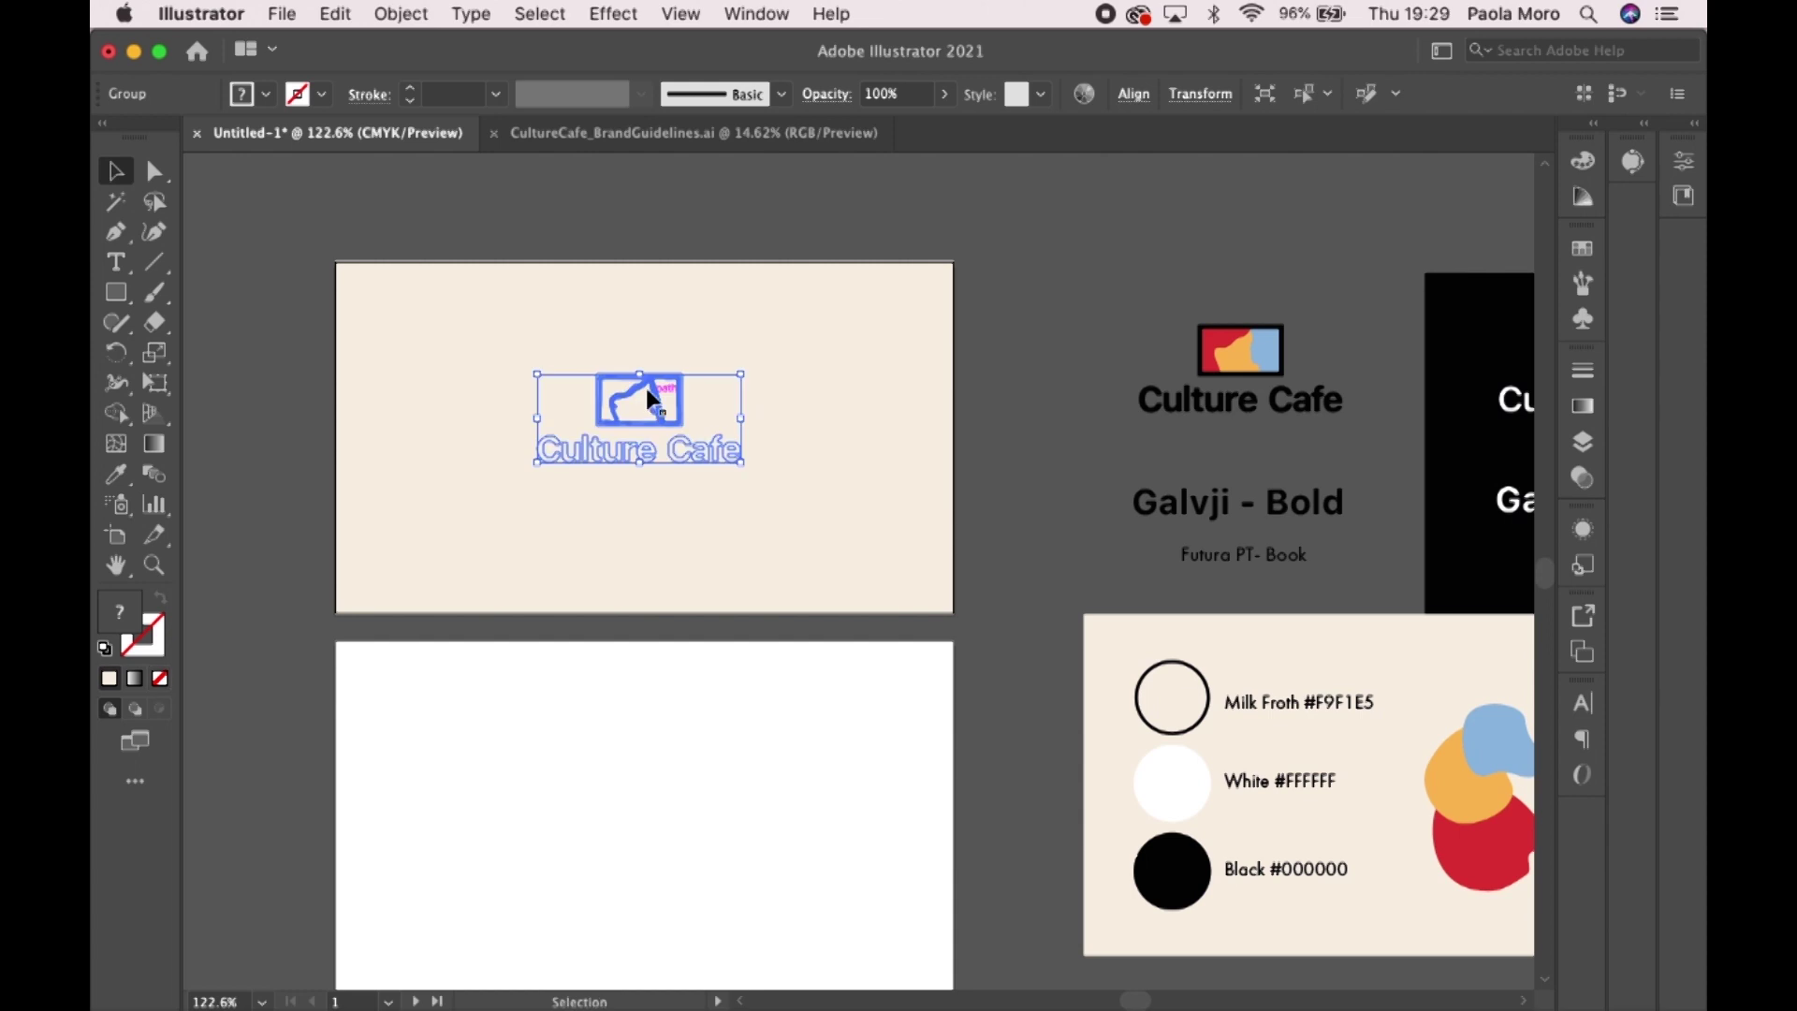
{"action": "right_click", "coordinate": [648, 393]}
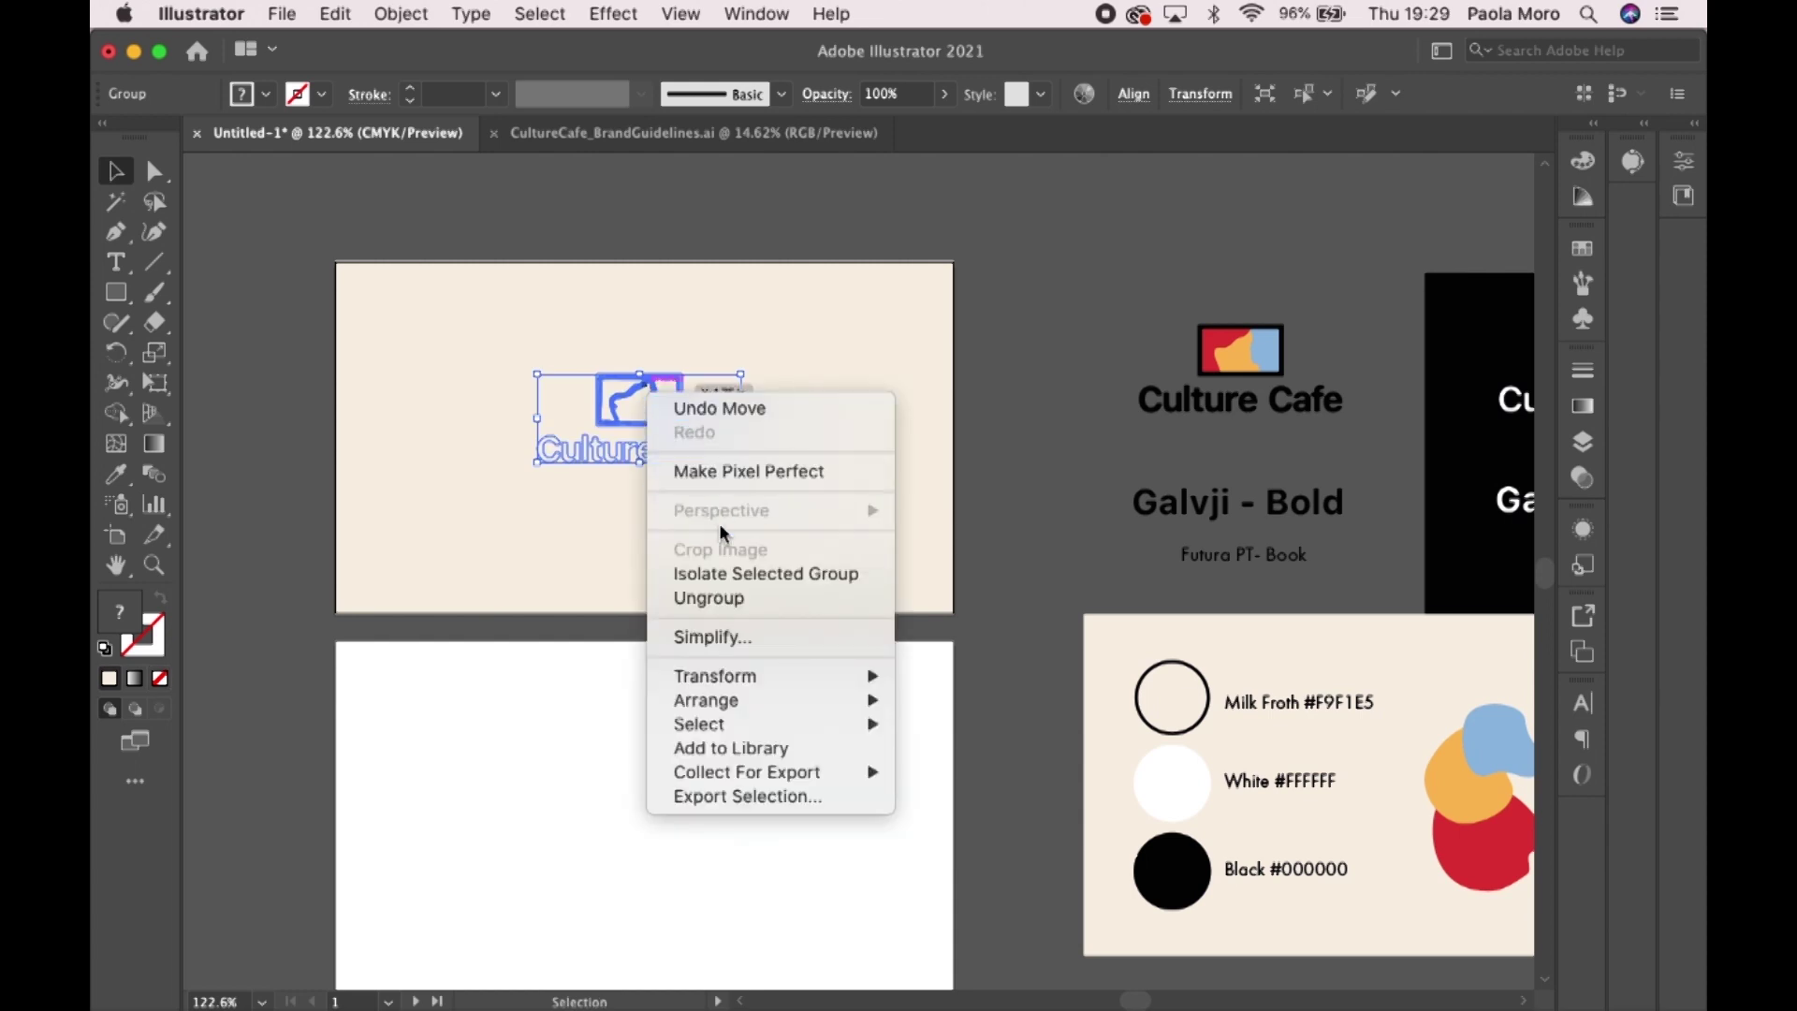
{"action": "mouse_move", "coordinate": [732, 702]}
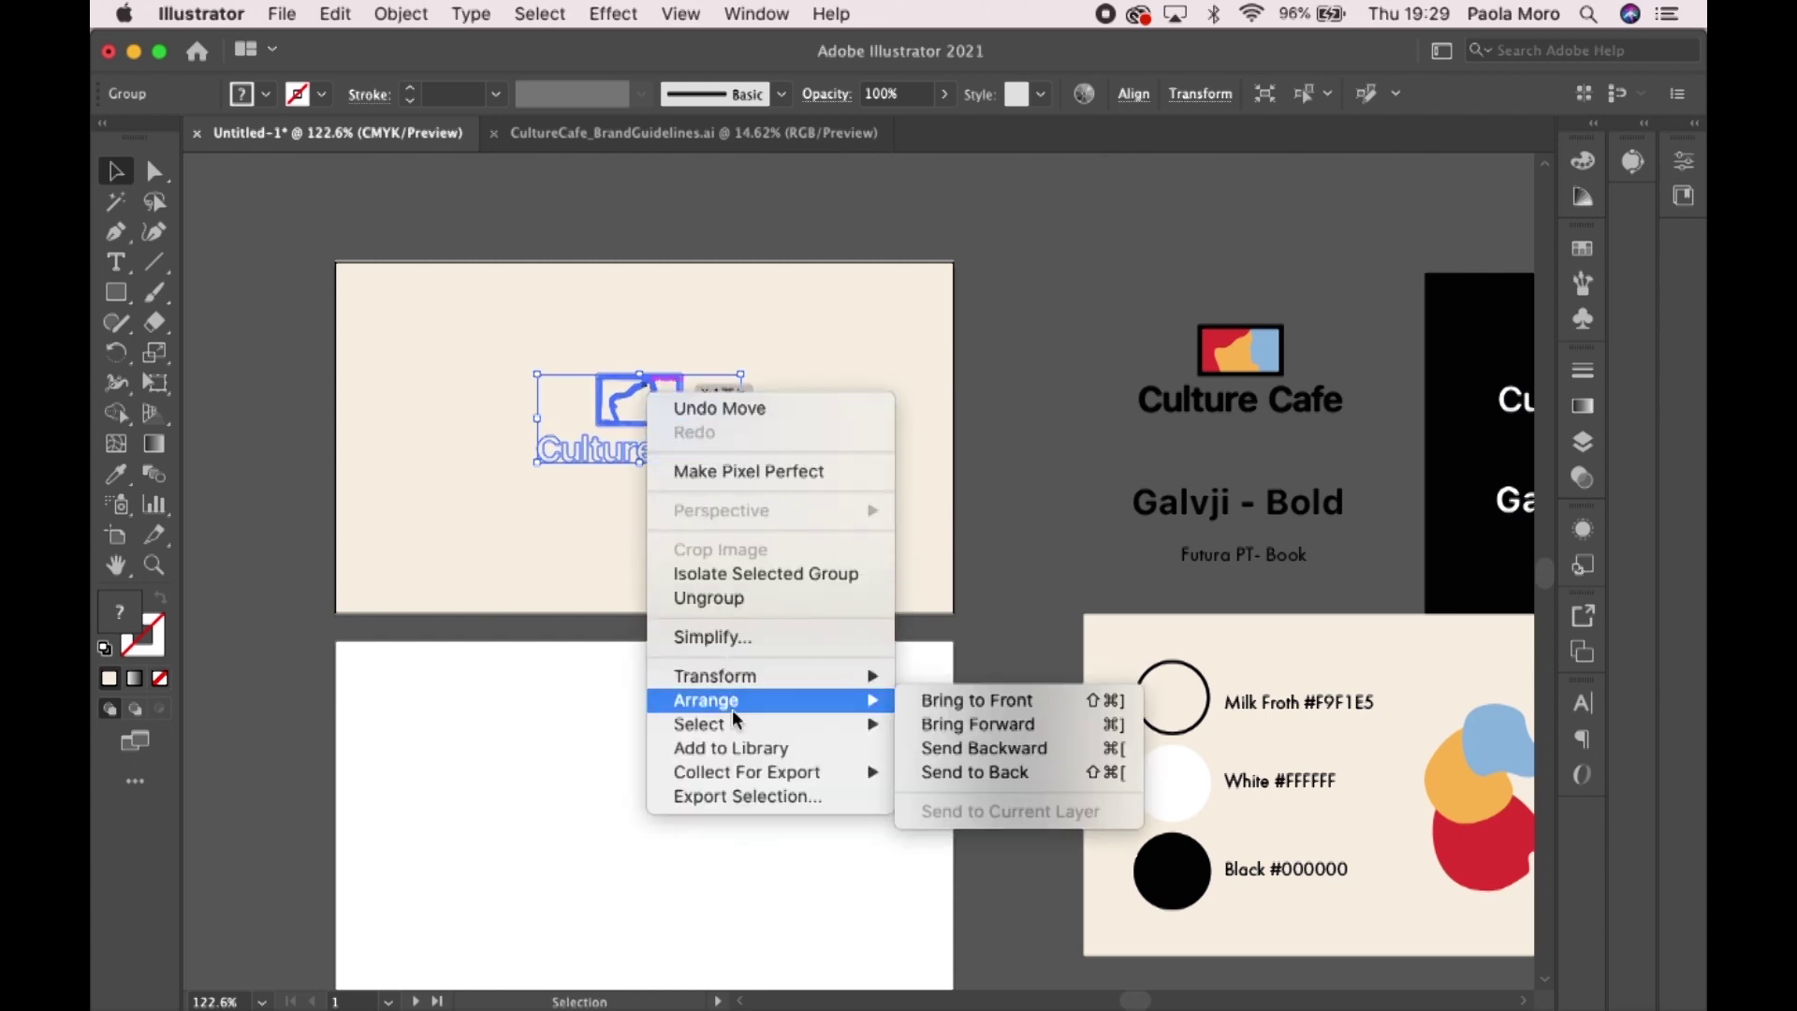
{"action": "left_click", "coordinate": [946, 703]}
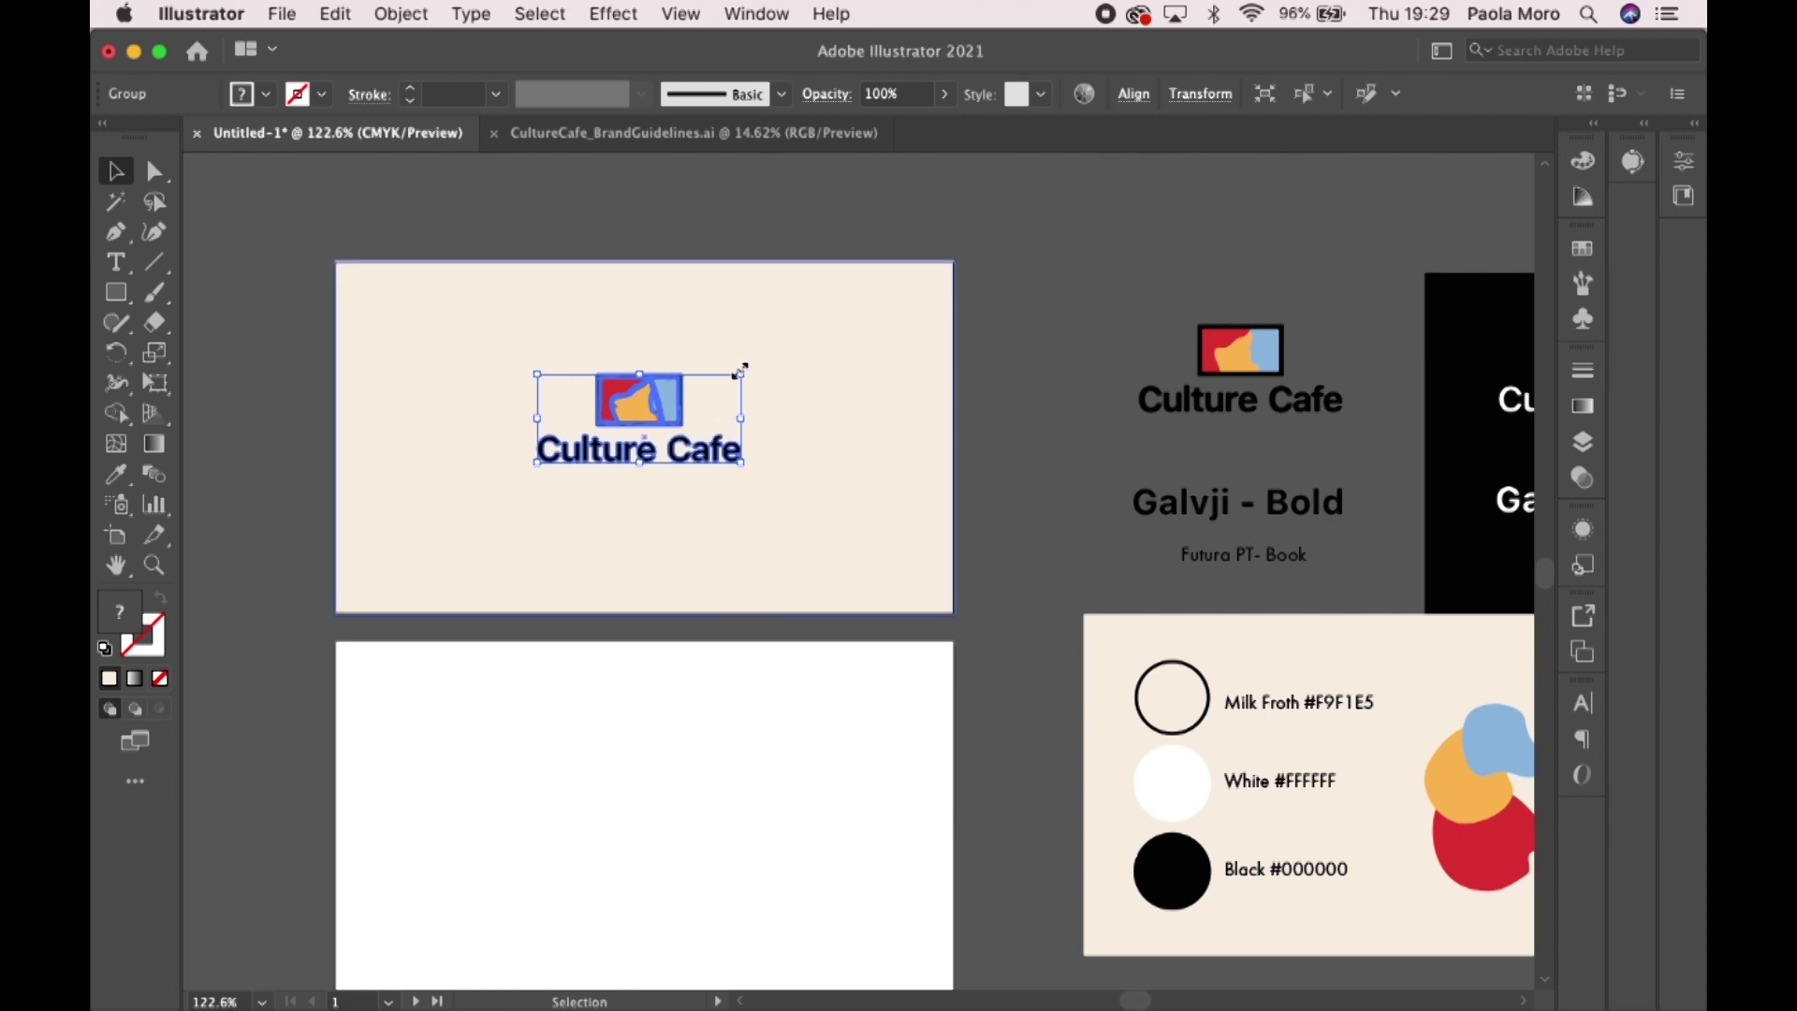
- Enlarge the logo proportionally to over half the card's width and center it horizontally and vertically on the Front artboard
{"action": "left_click_drag", "start_coordinate": [741, 370], "coordinate": [894, 308]}
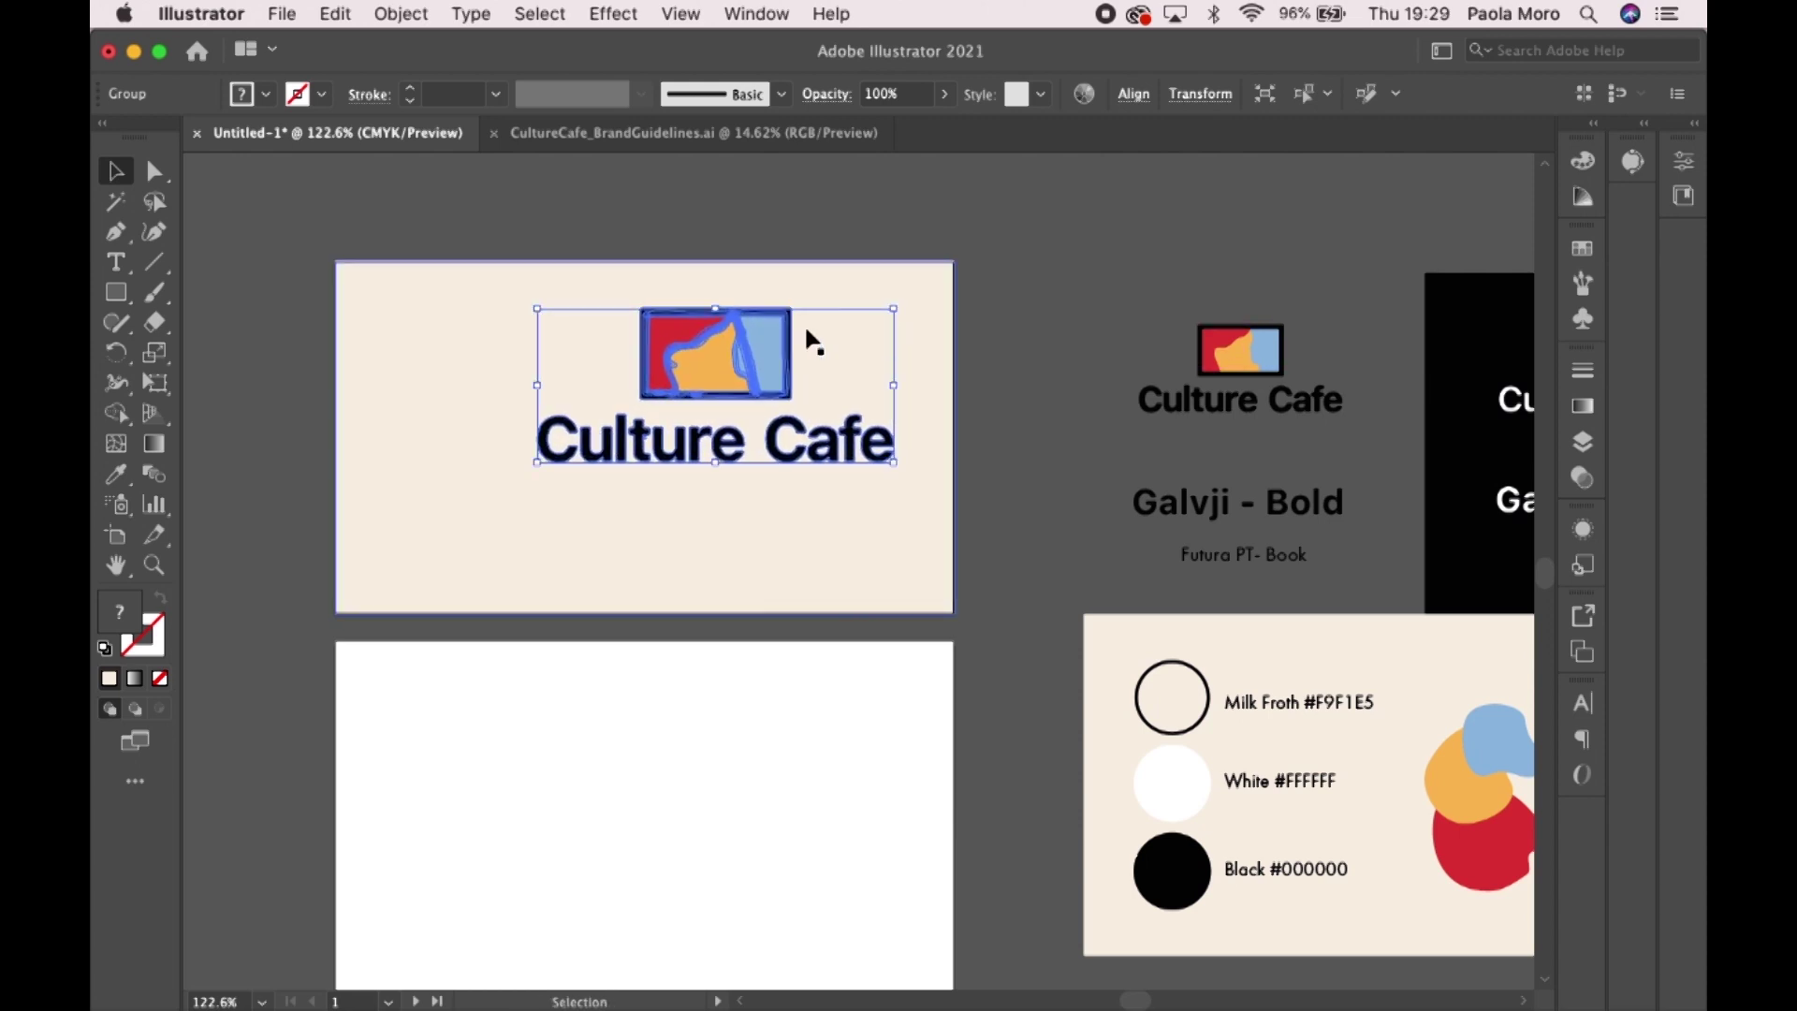
{"action": "left_click_drag", "start_coordinate": [753, 322], "coordinate": [679, 373]}
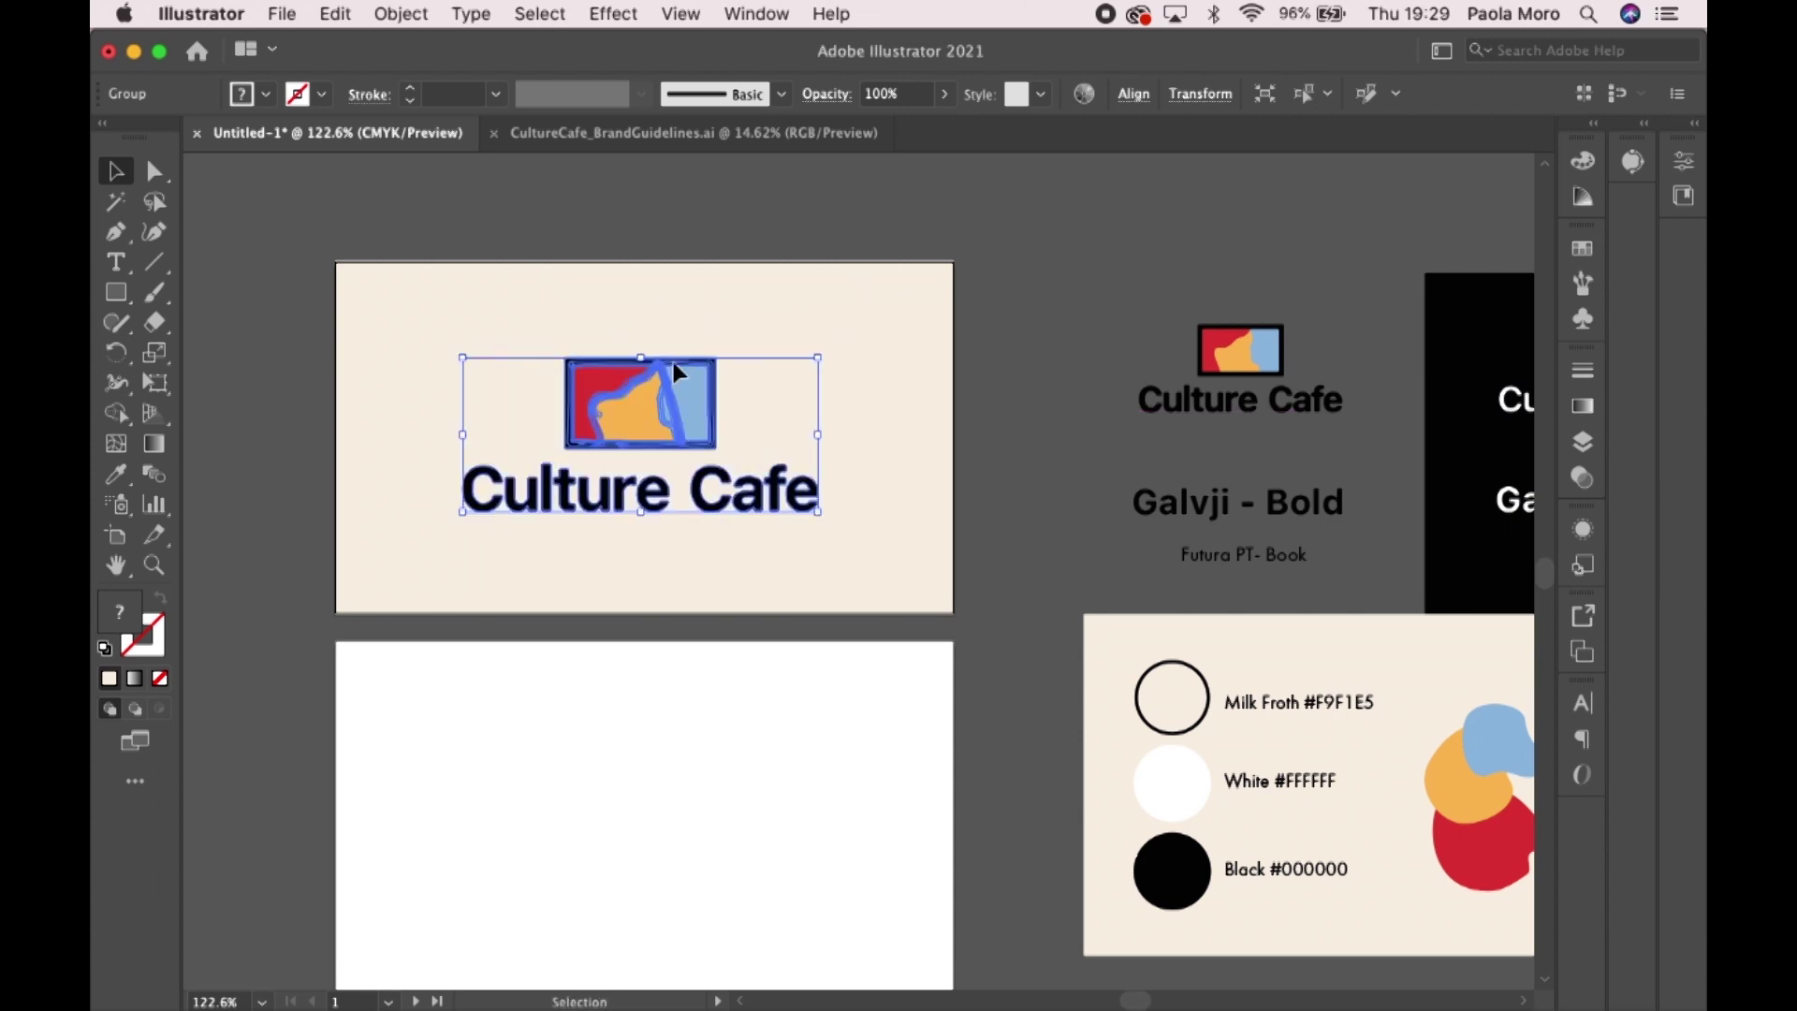
{"action": "left_click", "coordinate": [1136, 97]}
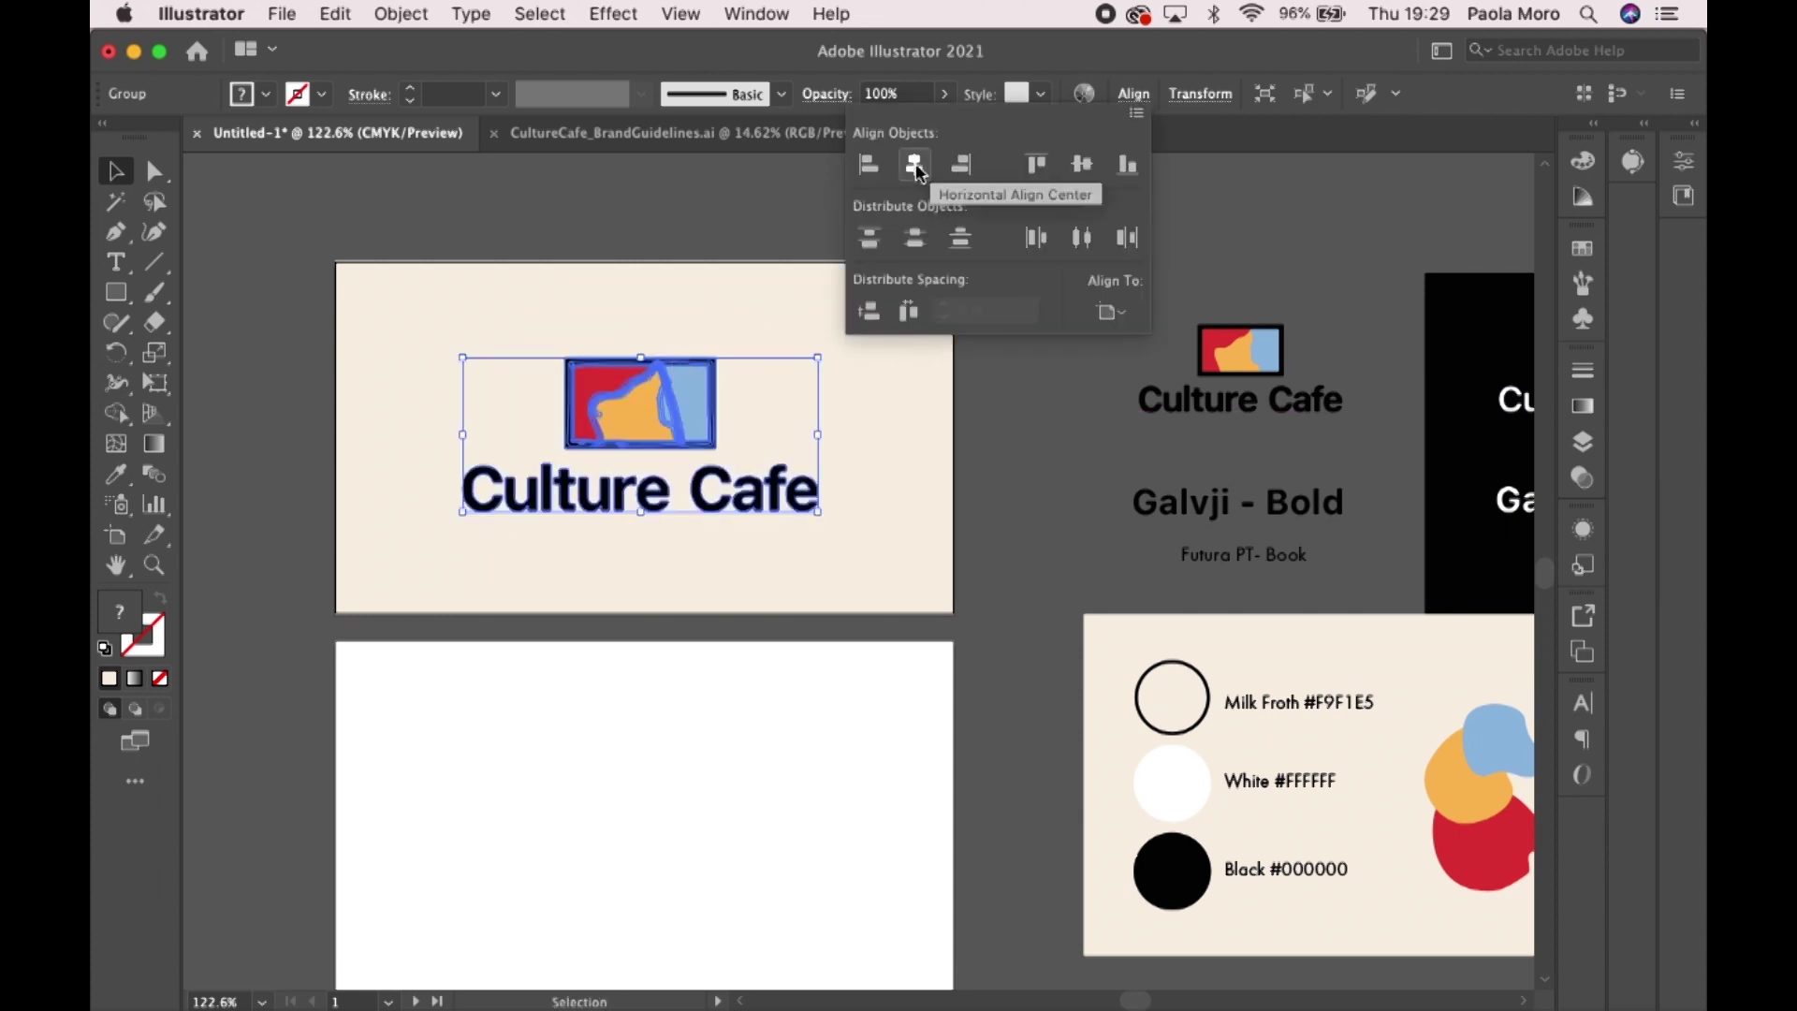
{"action": "left_click", "coordinate": [915, 164]}
{"action": "left_click", "coordinate": [1083, 165]}
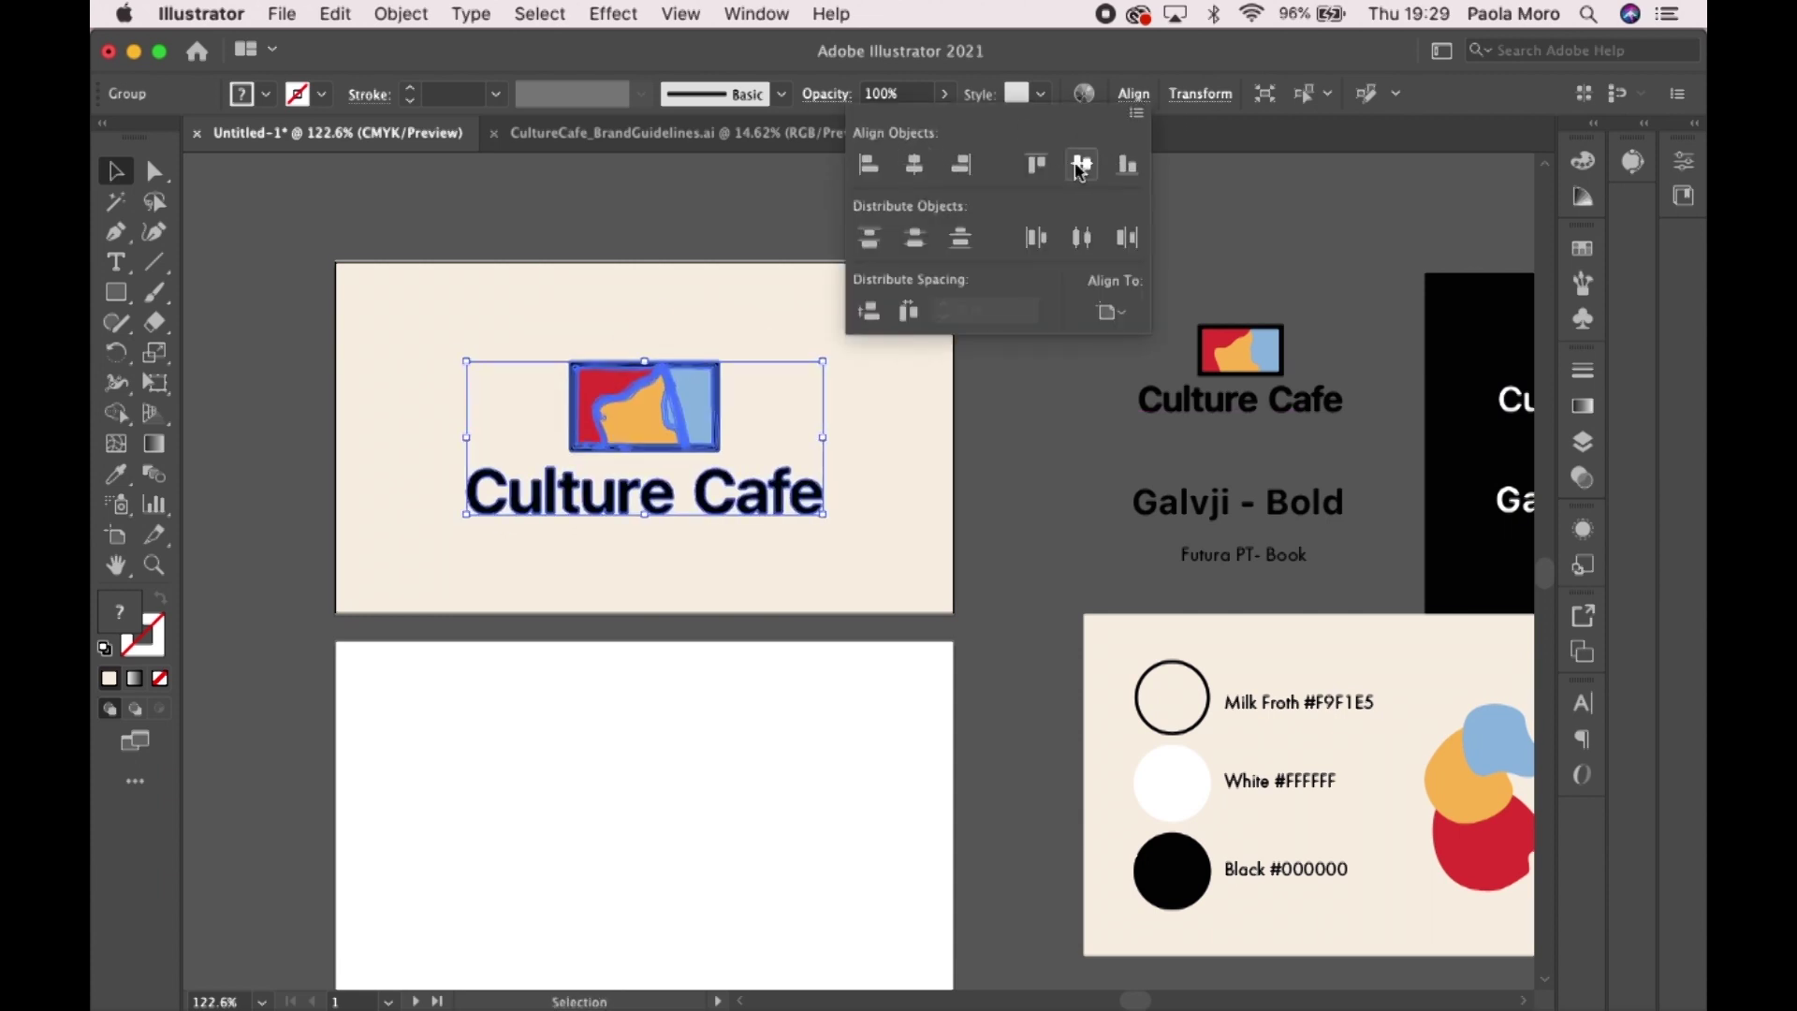
{"action": "left_click", "coordinate": [704, 230]}
{"action": "left_click", "coordinate": [706, 231]}
{"action": "scroll", "coordinate": [660, 345], "scroll_direction": "down", "scroll_amount": 2}
{"action": "scroll", "coordinate": [660, 344], "scroll_direction": "left", "scroll_amount": 2}
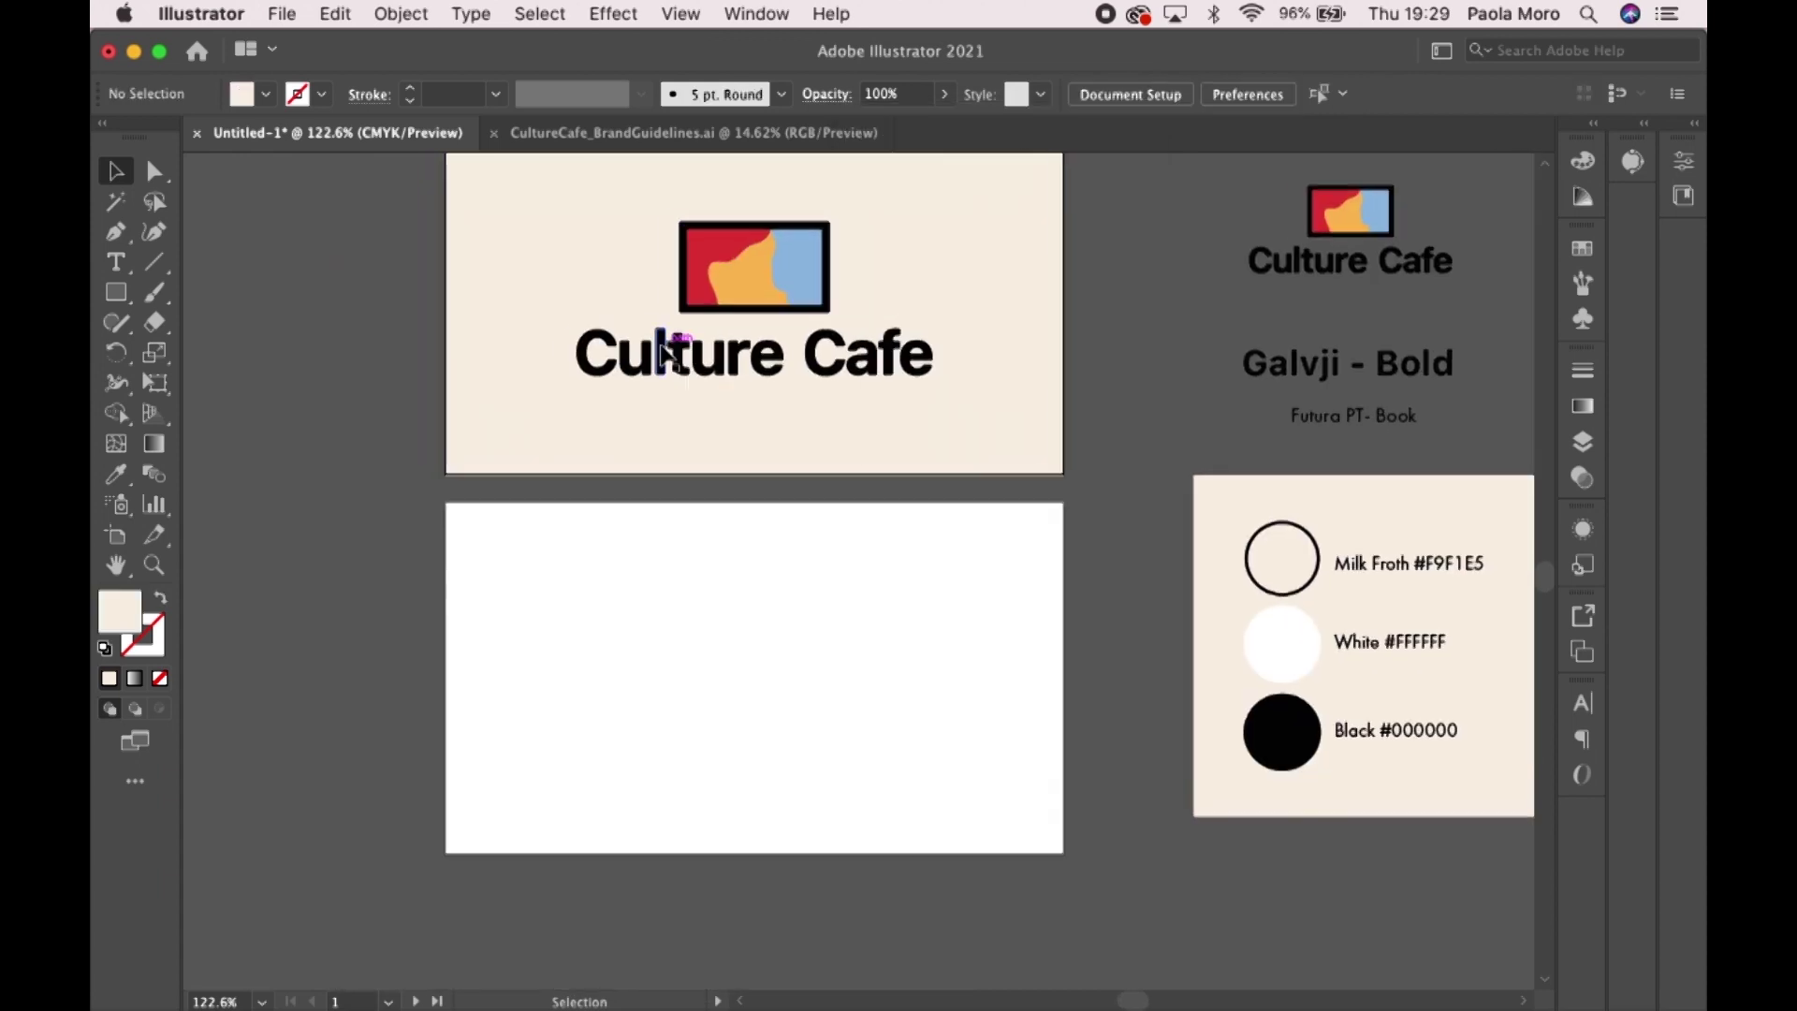
{"action": "left_click", "coordinate": [116, 262]}
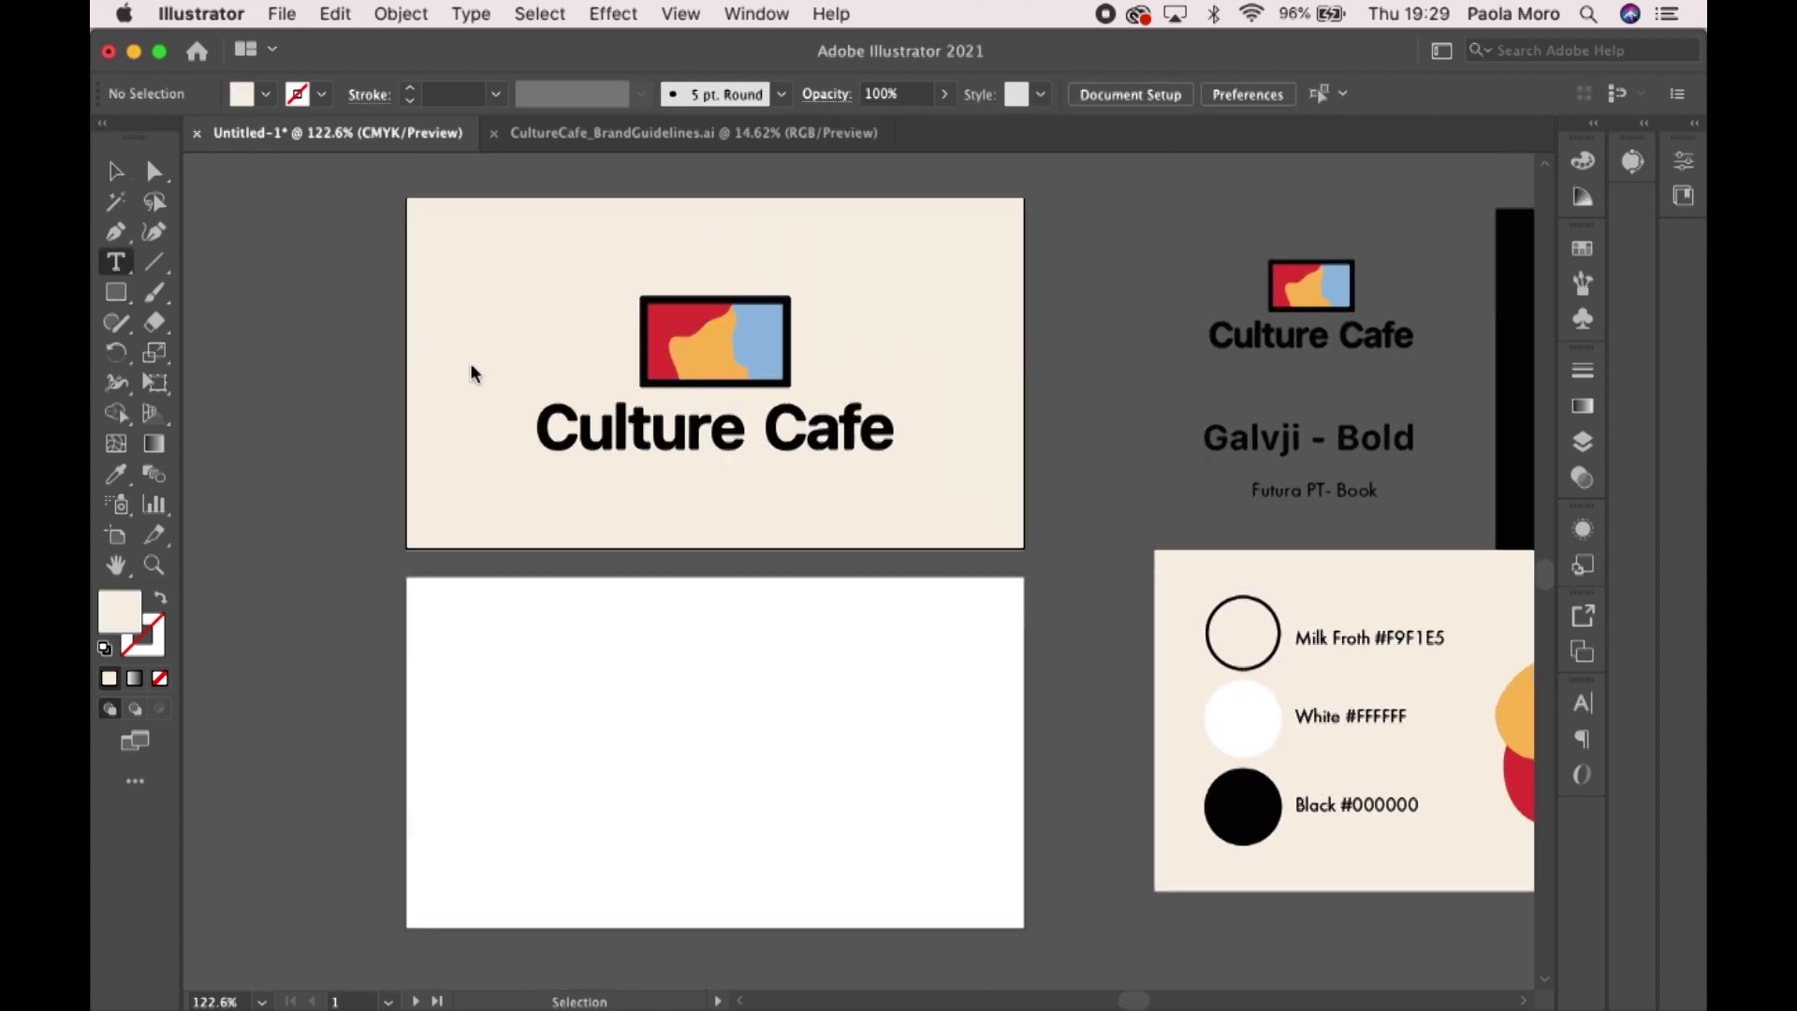
{"action": "left_click_drag", "start_coordinate": [581, 486], "coordinate": [857, 505]}
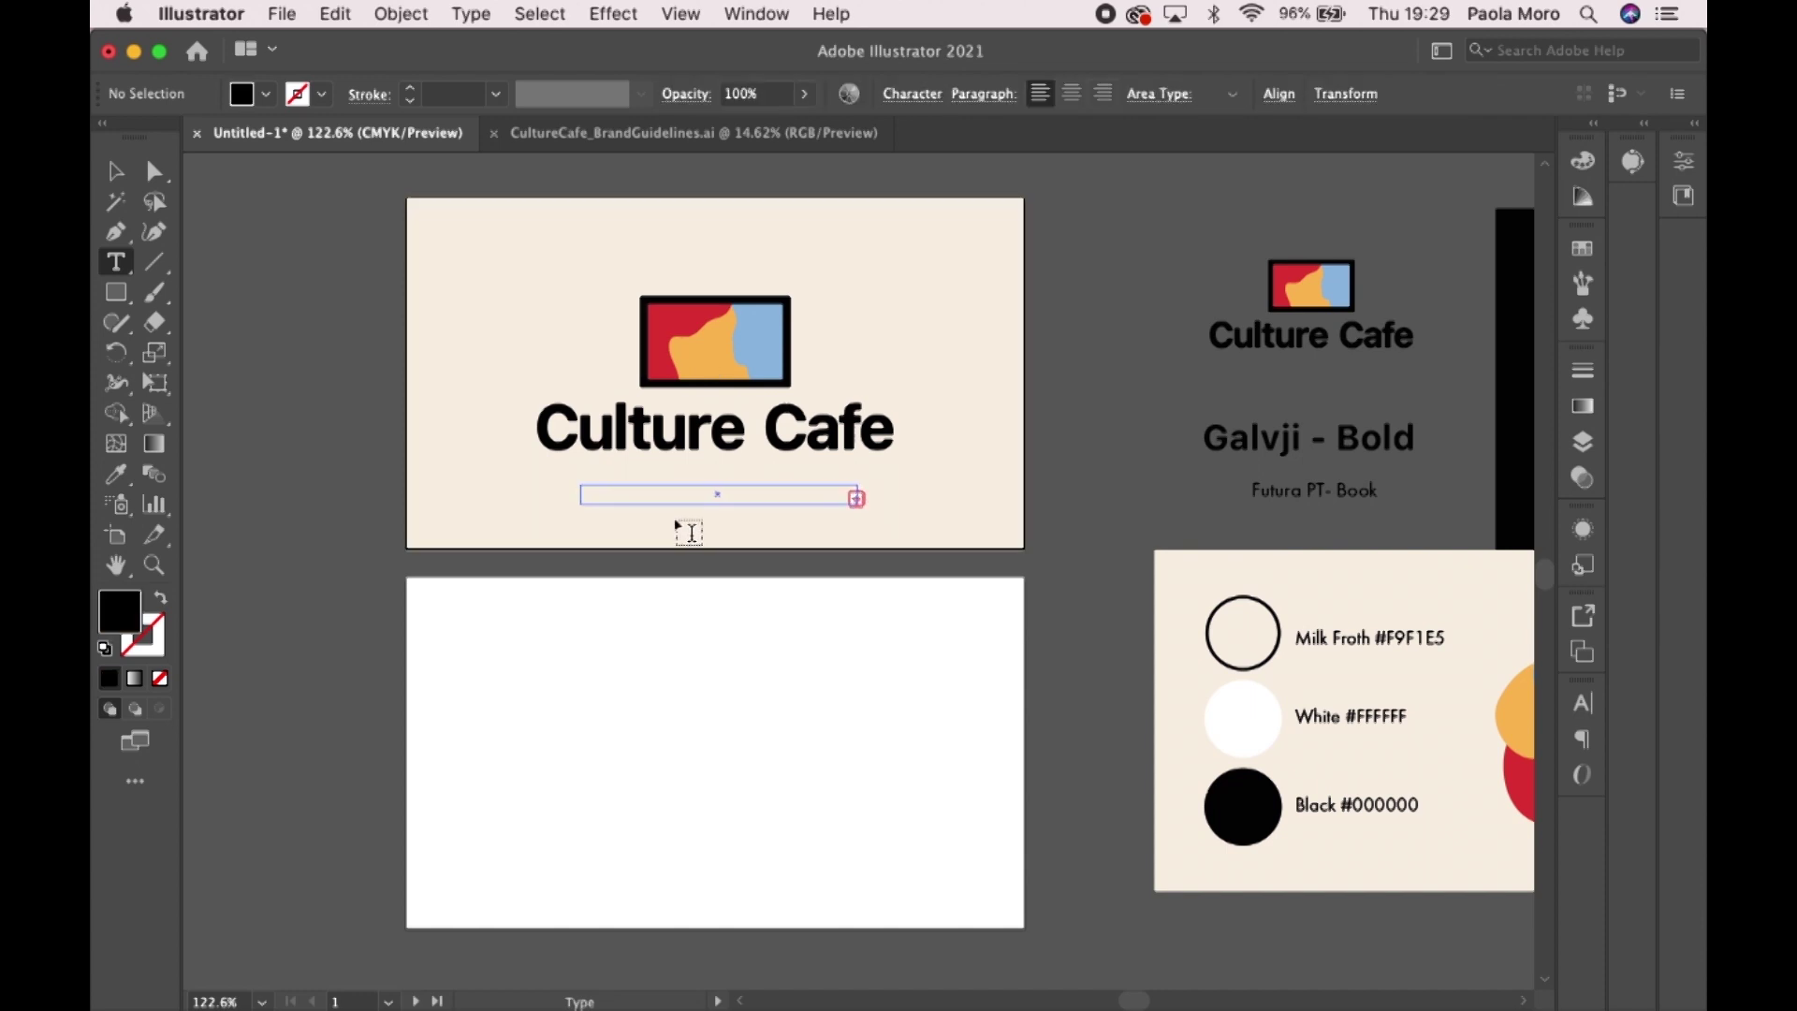
{"action": "left_click", "coordinate": [906, 96]}
{"action": "left_click", "coordinate": [686, 219]}
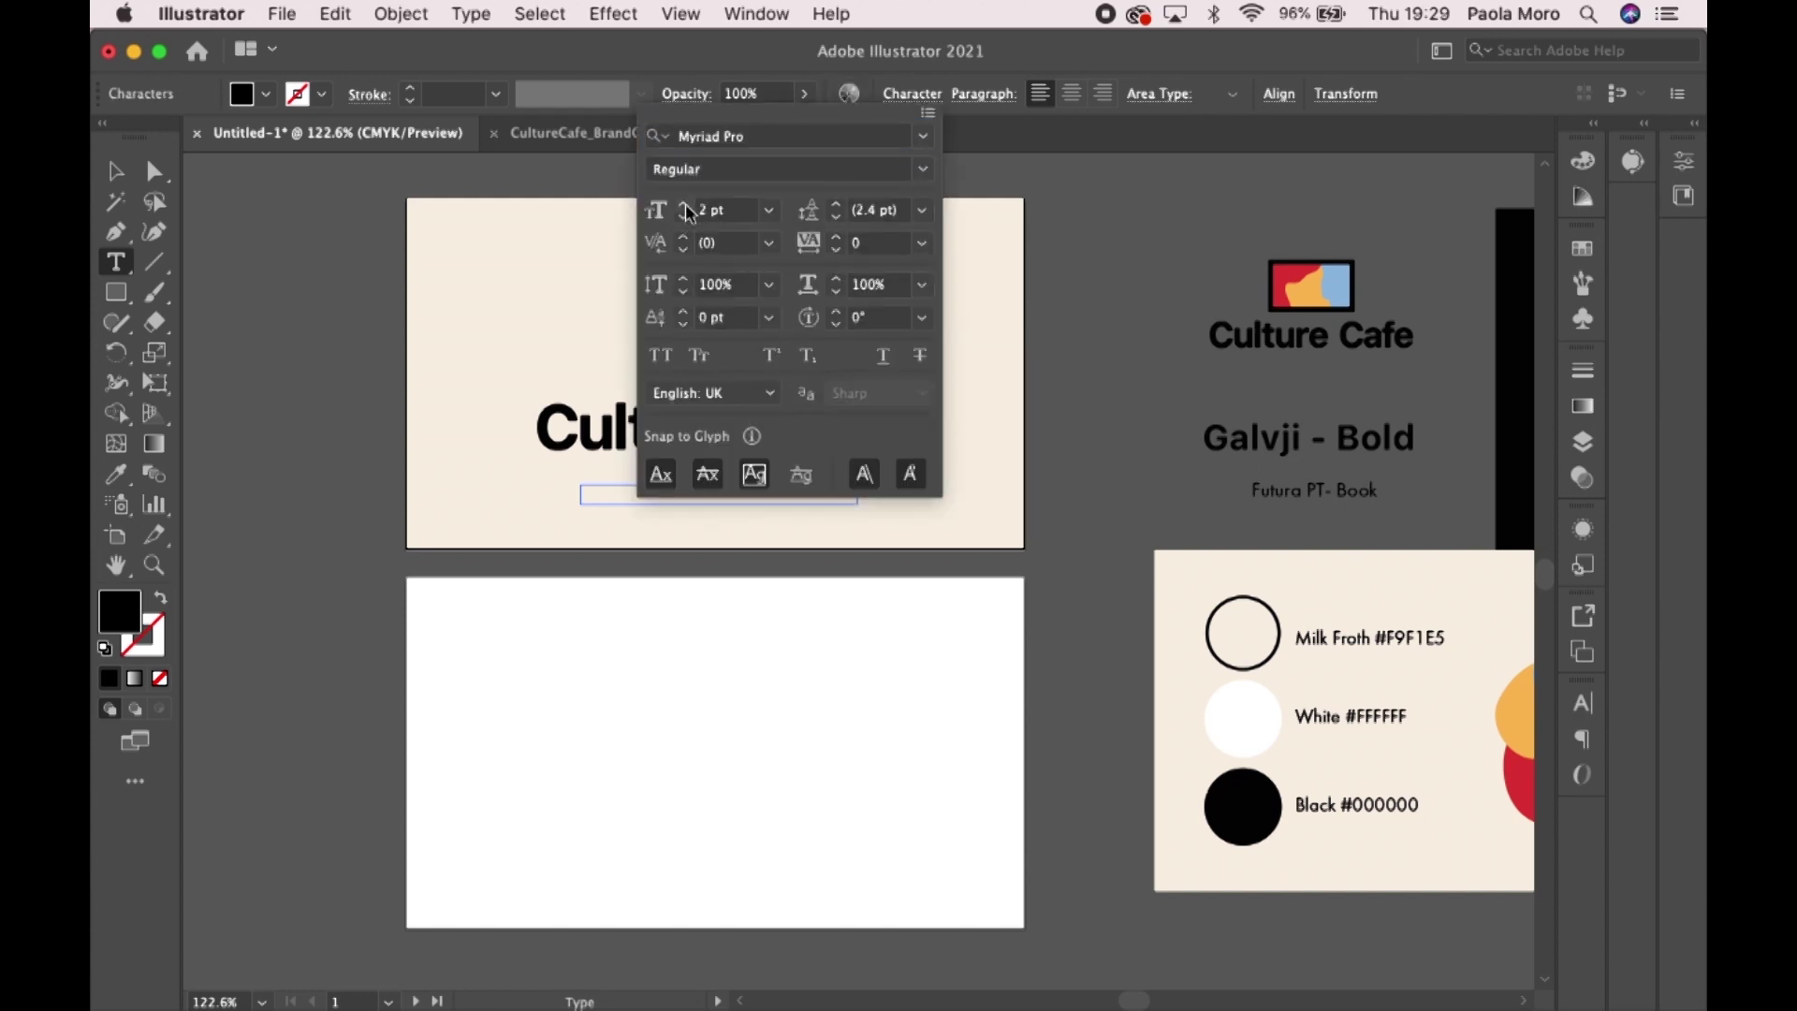
{"action": "left_click", "coordinate": [690, 206]}
{"action": "left_click", "coordinate": [687, 207]}
{"action": "left_click", "coordinate": [594, 493]}
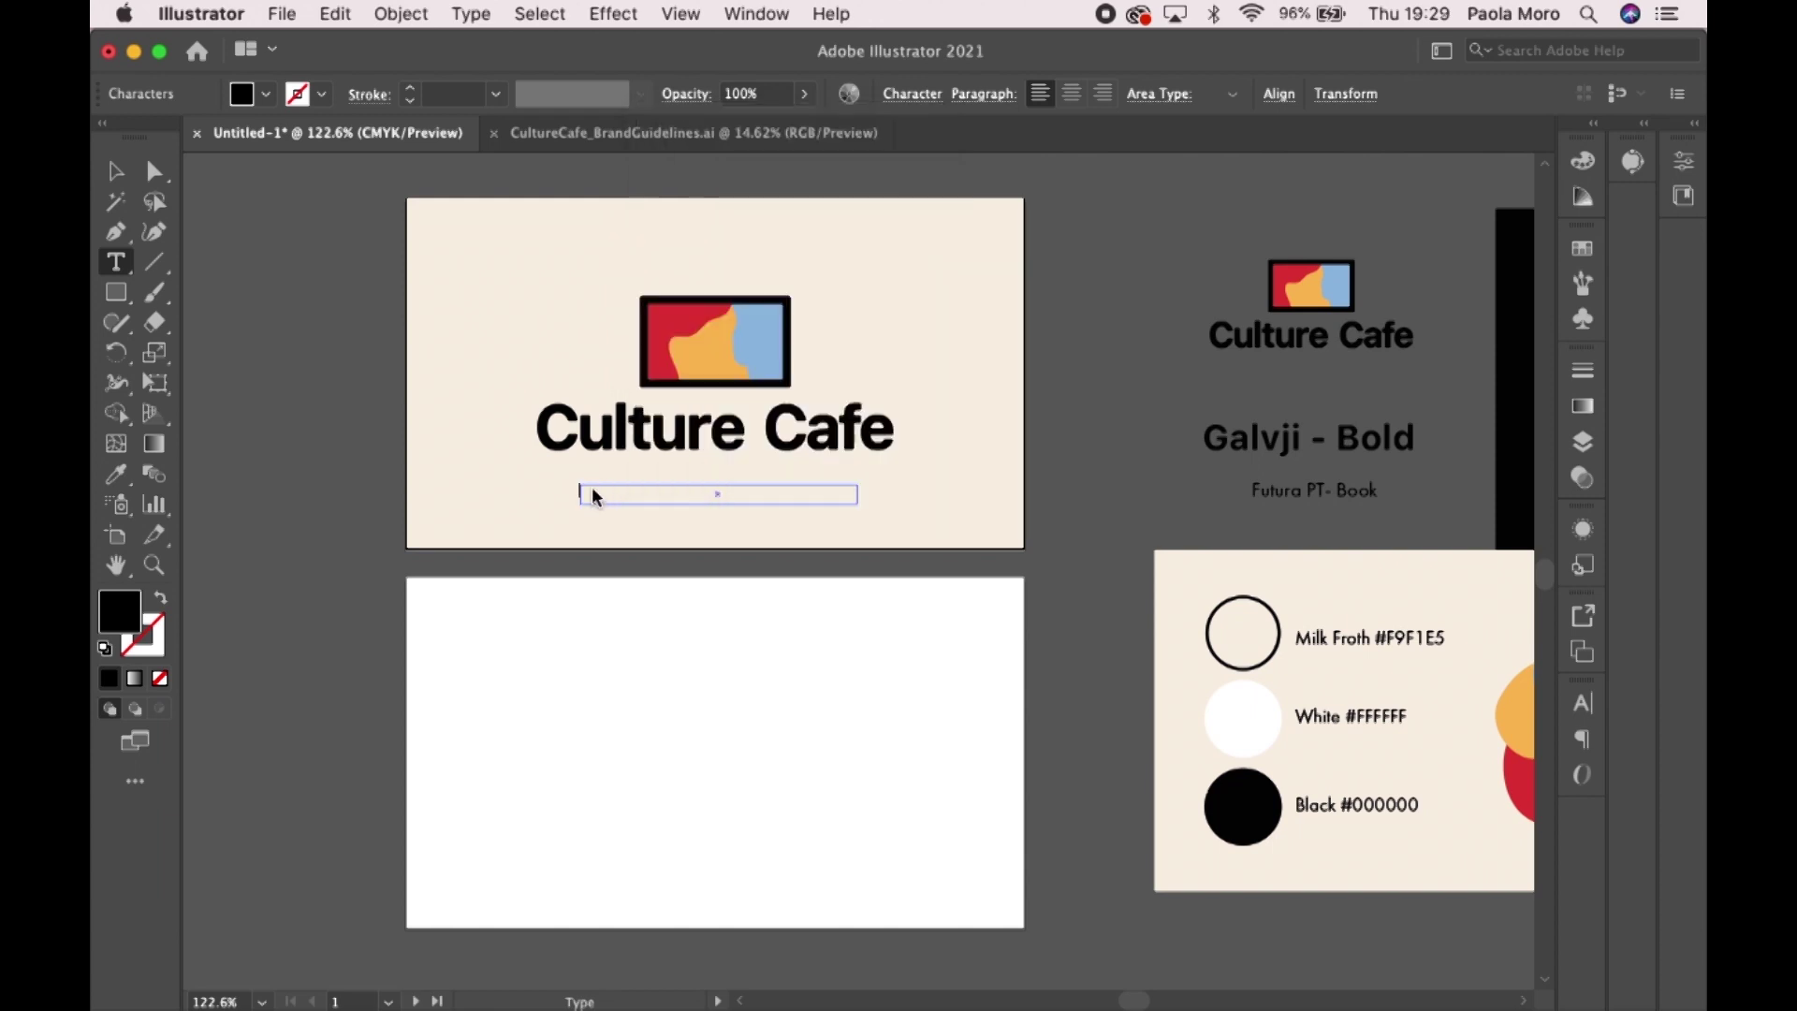
{"action": "type", "text": "a"}
{"action": "key", "text": "super+a"}
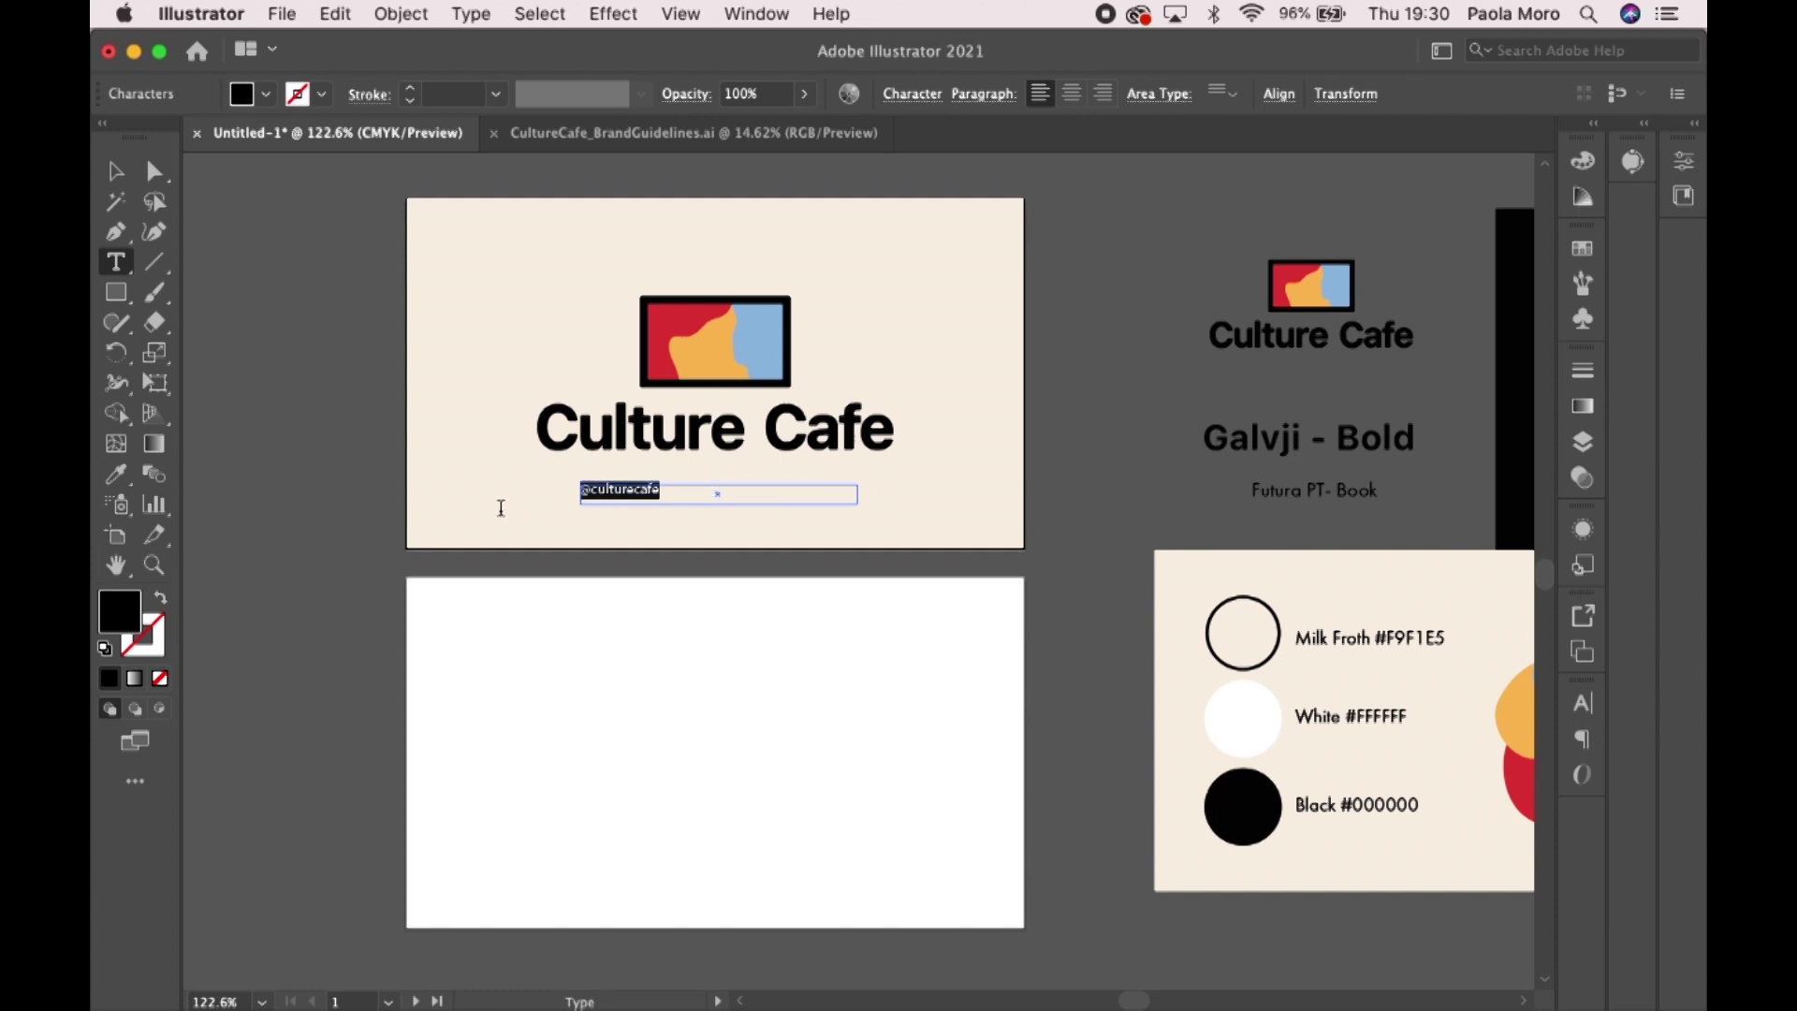
{"action": "left_click", "coordinate": [1072, 97]}
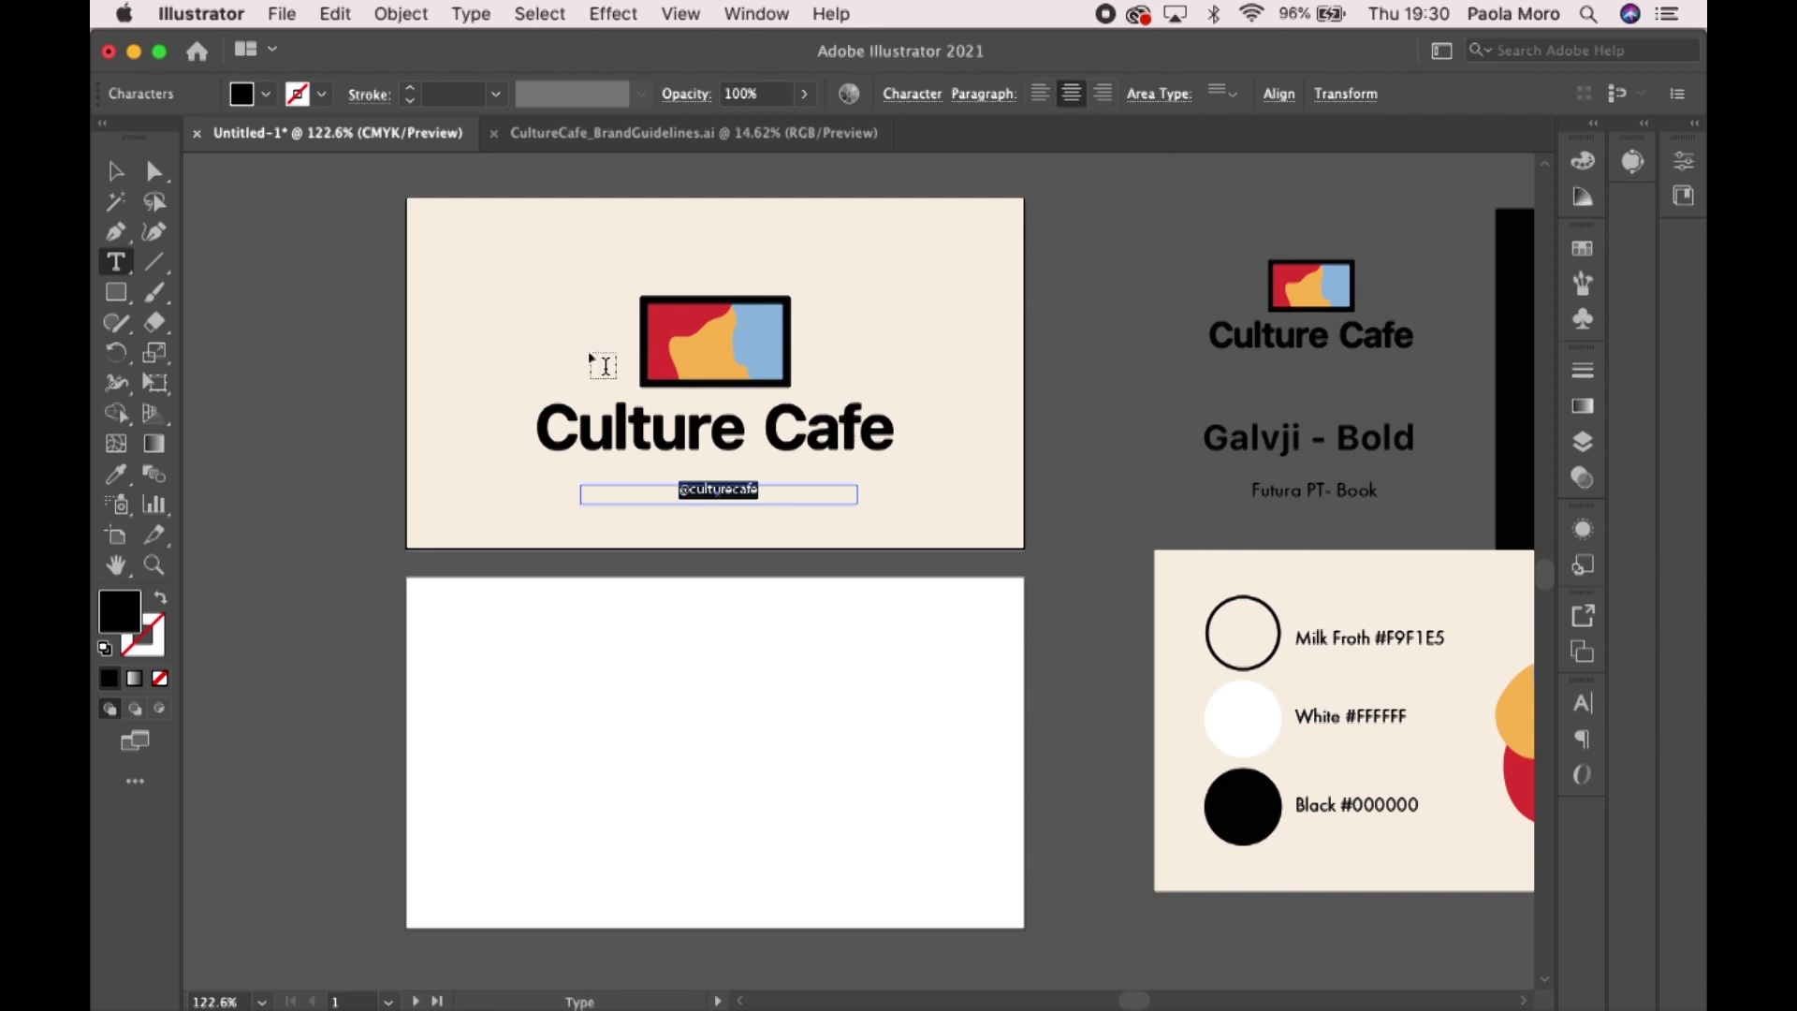
{"action": "left_click", "coordinate": [129, 178]}
{"action": "left_click", "coordinate": [316, 240]}
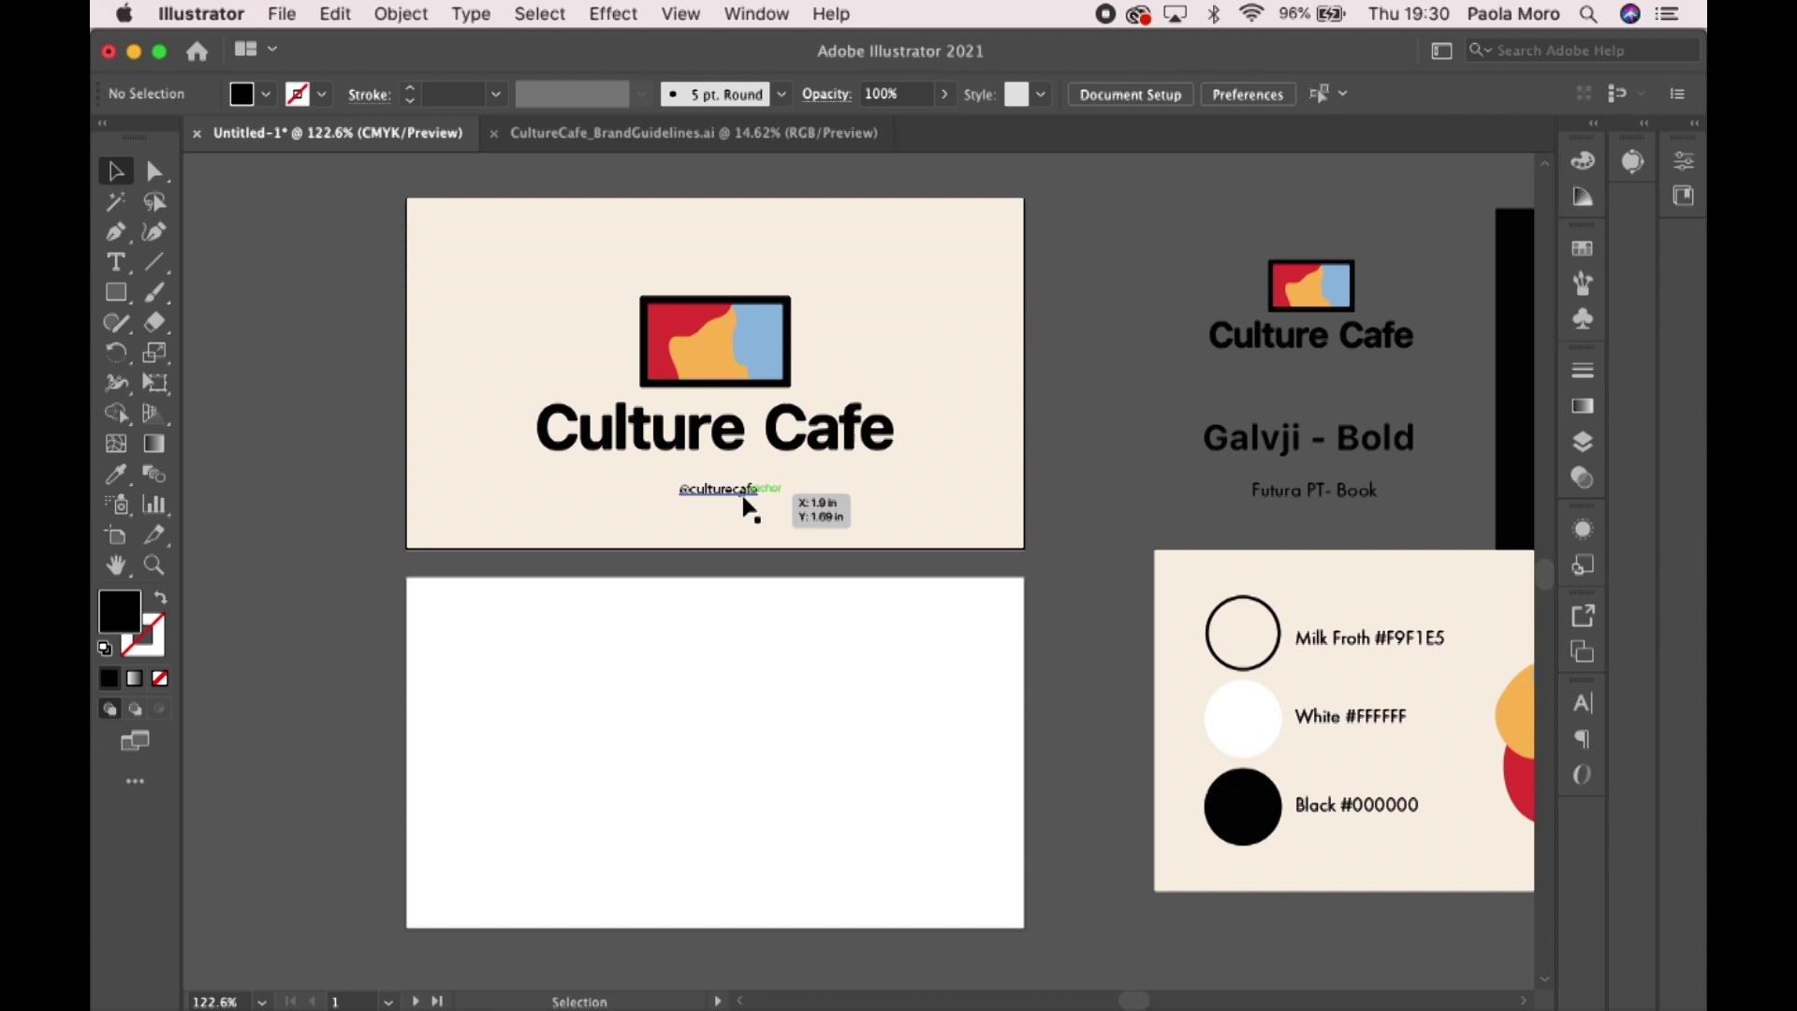
{"action": "scroll", "coordinate": [749, 508], "scroll_direction": "up", "scroll_amount": 3}
{"action": "scroll", "coordinate": [749, 508], "scroll_direction": "down", "scroll_amount": 3}
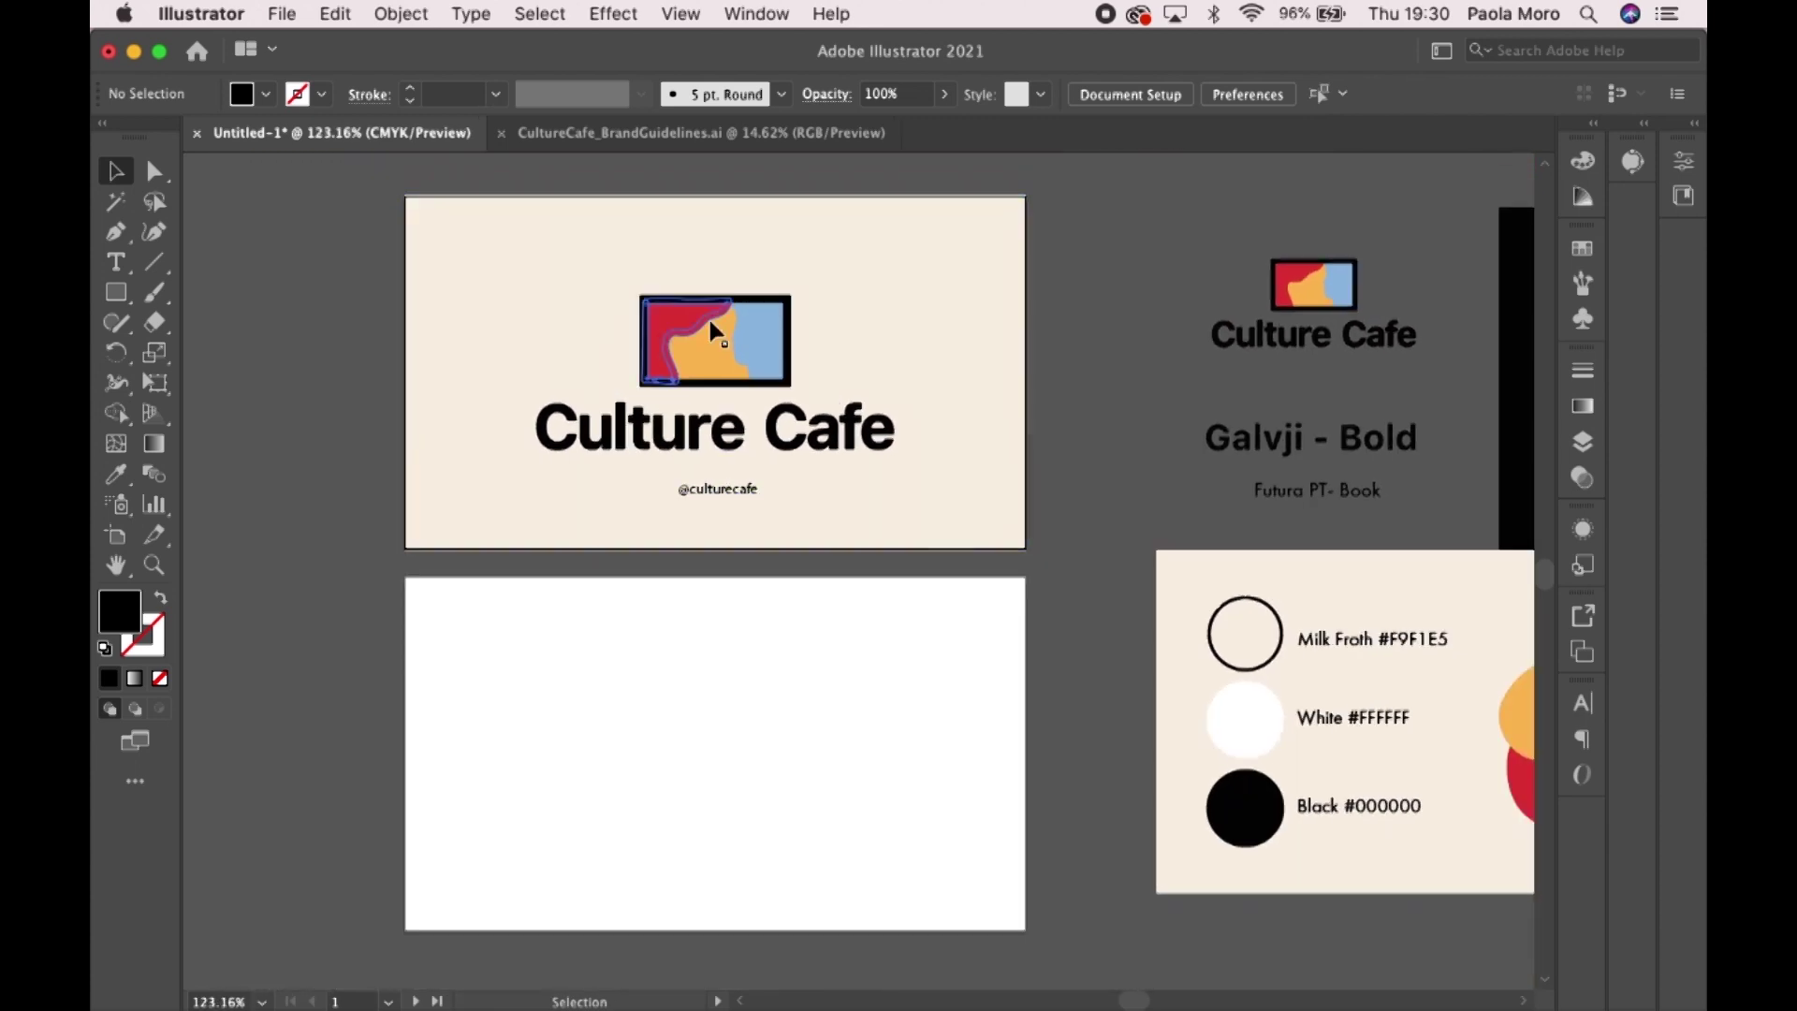
{"action": "left_click", "coordinate": [686, 15]}
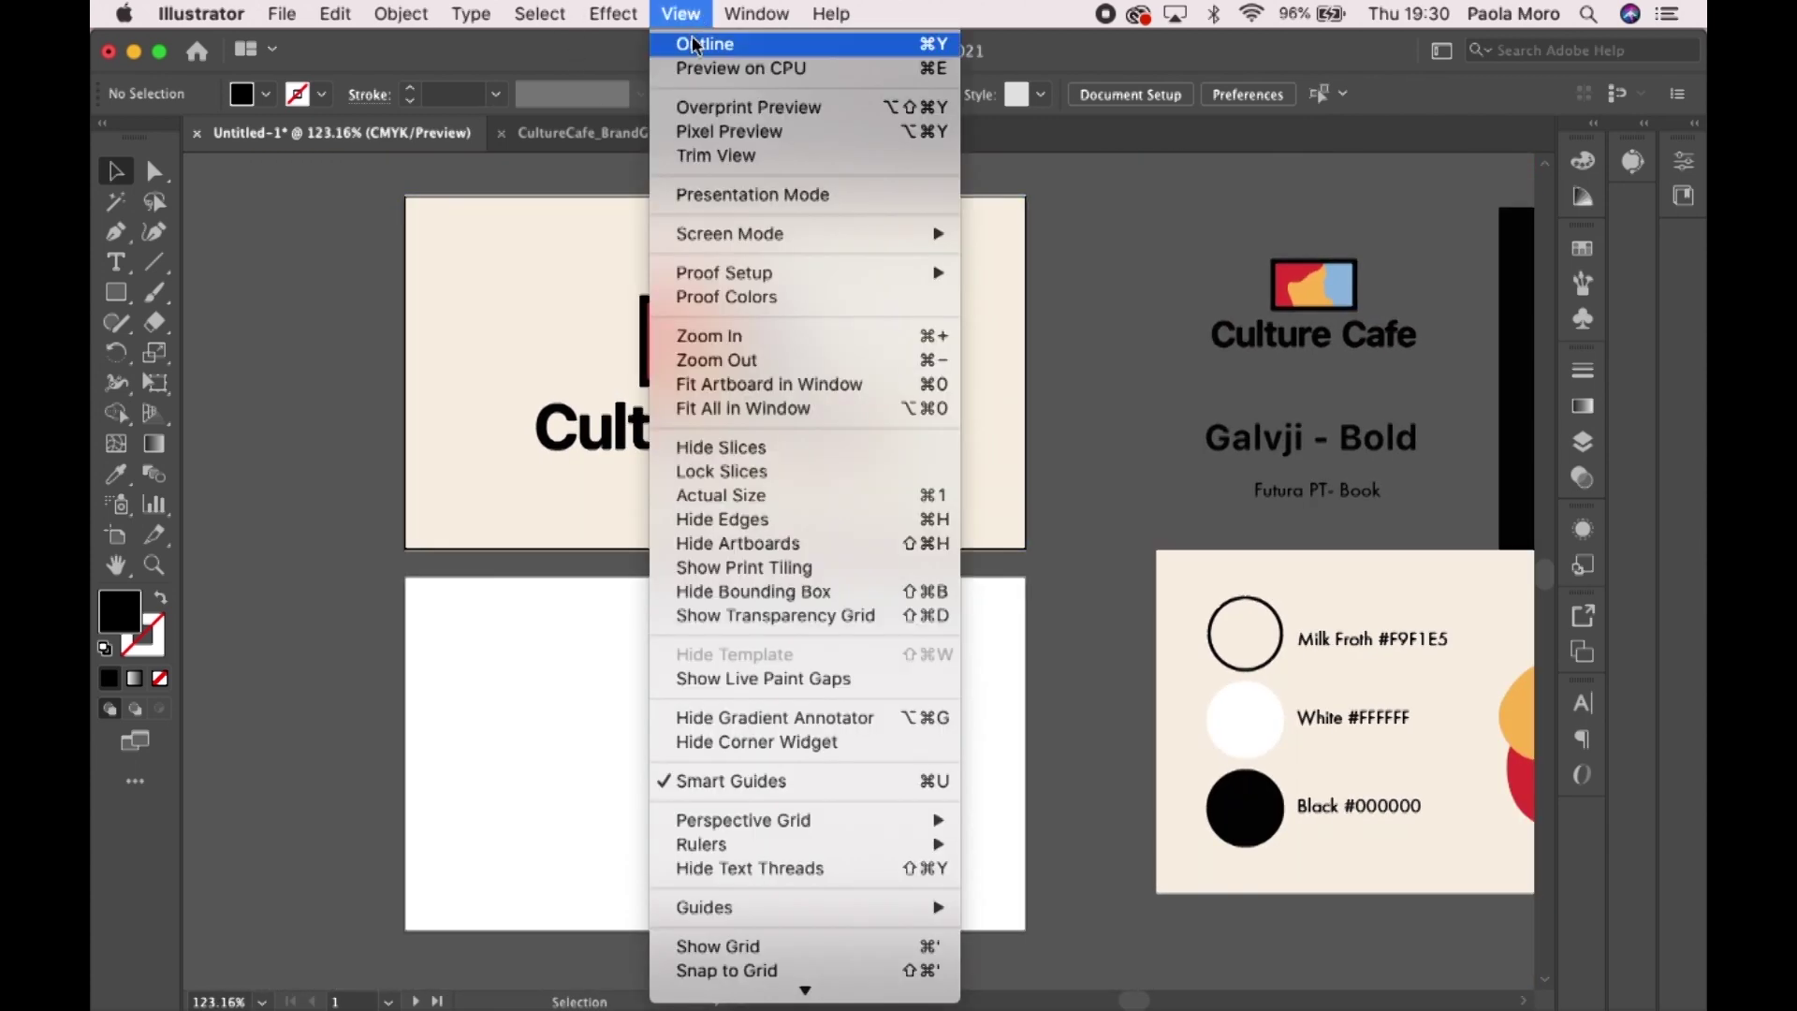
{"action": "left_click", "coordinate": [735, 496]}
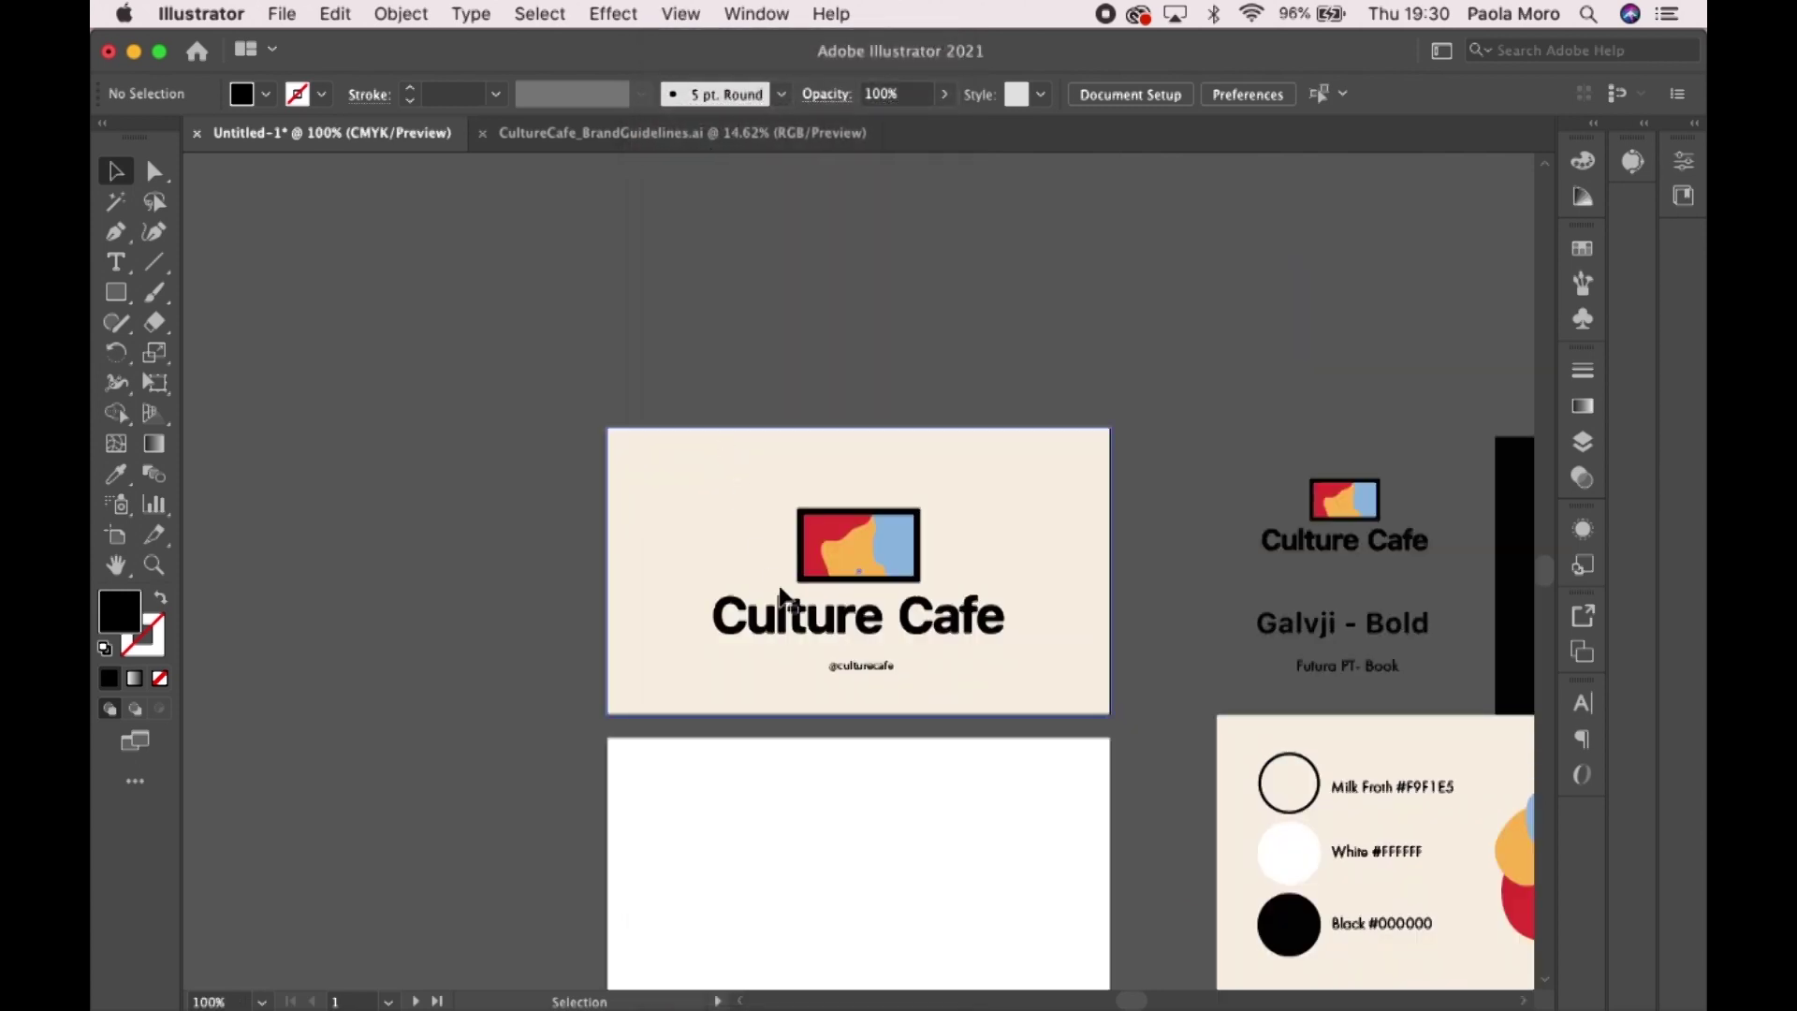
{"action": "scroll", "coordinate": [782, 594], "scroll_direction": "right", "scroll_amount": 3}
{"action": "scroll", "coordinate": [782, 594], "scroll_direction": "down", "scroll_amount": 3}
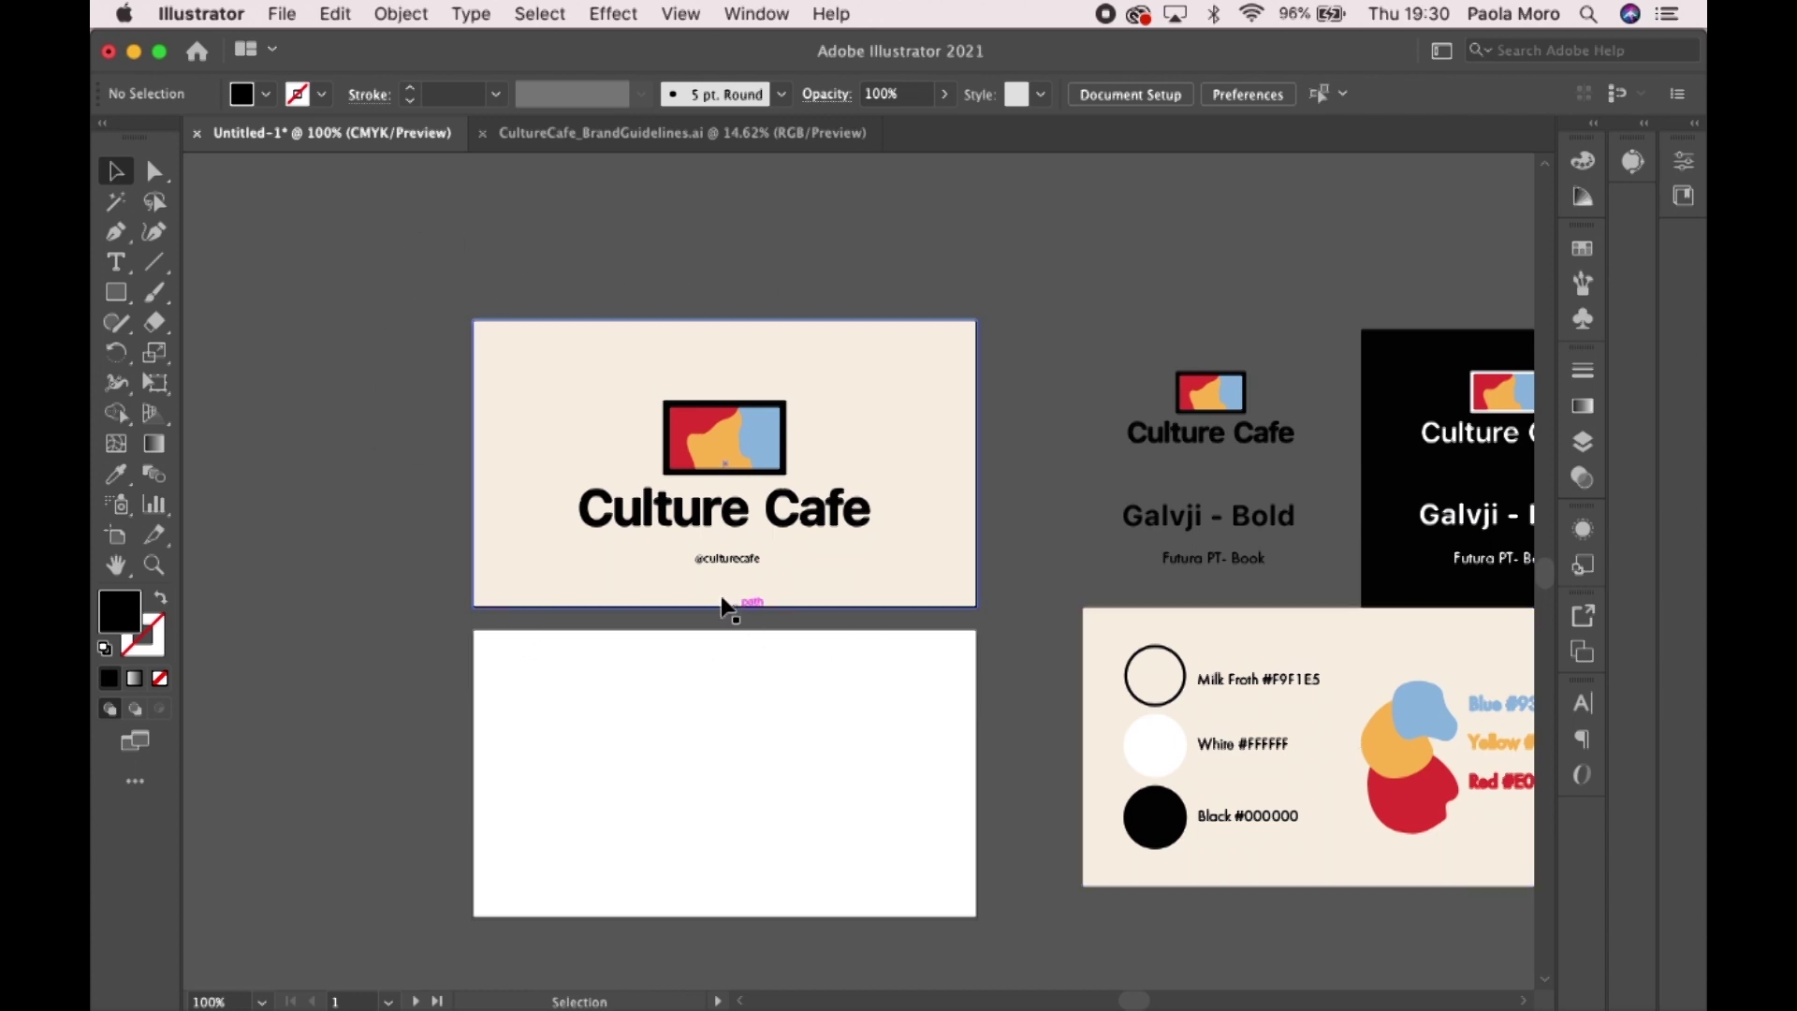
{"action": "scroll", "coordinate": [720, 600], "scroll_direction": "up", "scroll_amount": 4}
{"action": "scroll", "coordinate": [719, 599], "scroll_direction": "down", "scroll_amount": 3}
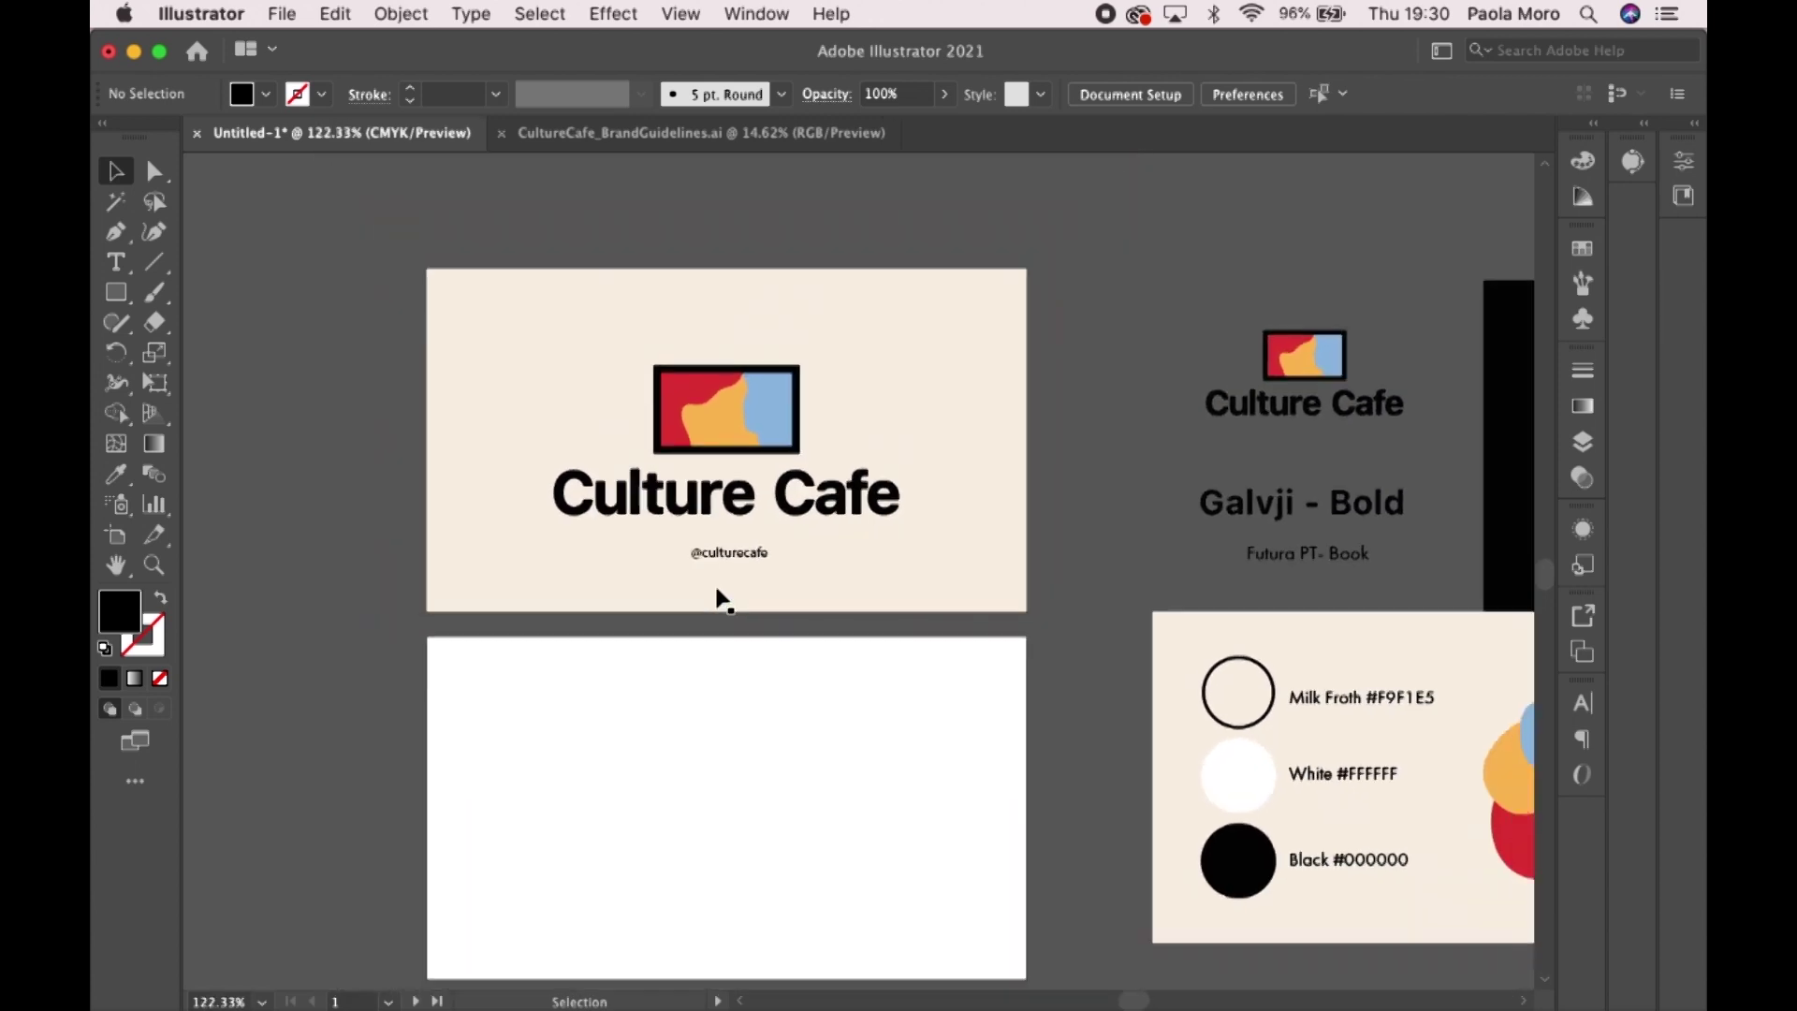
{"action": "left_click", "coordinate": [733, 545]}
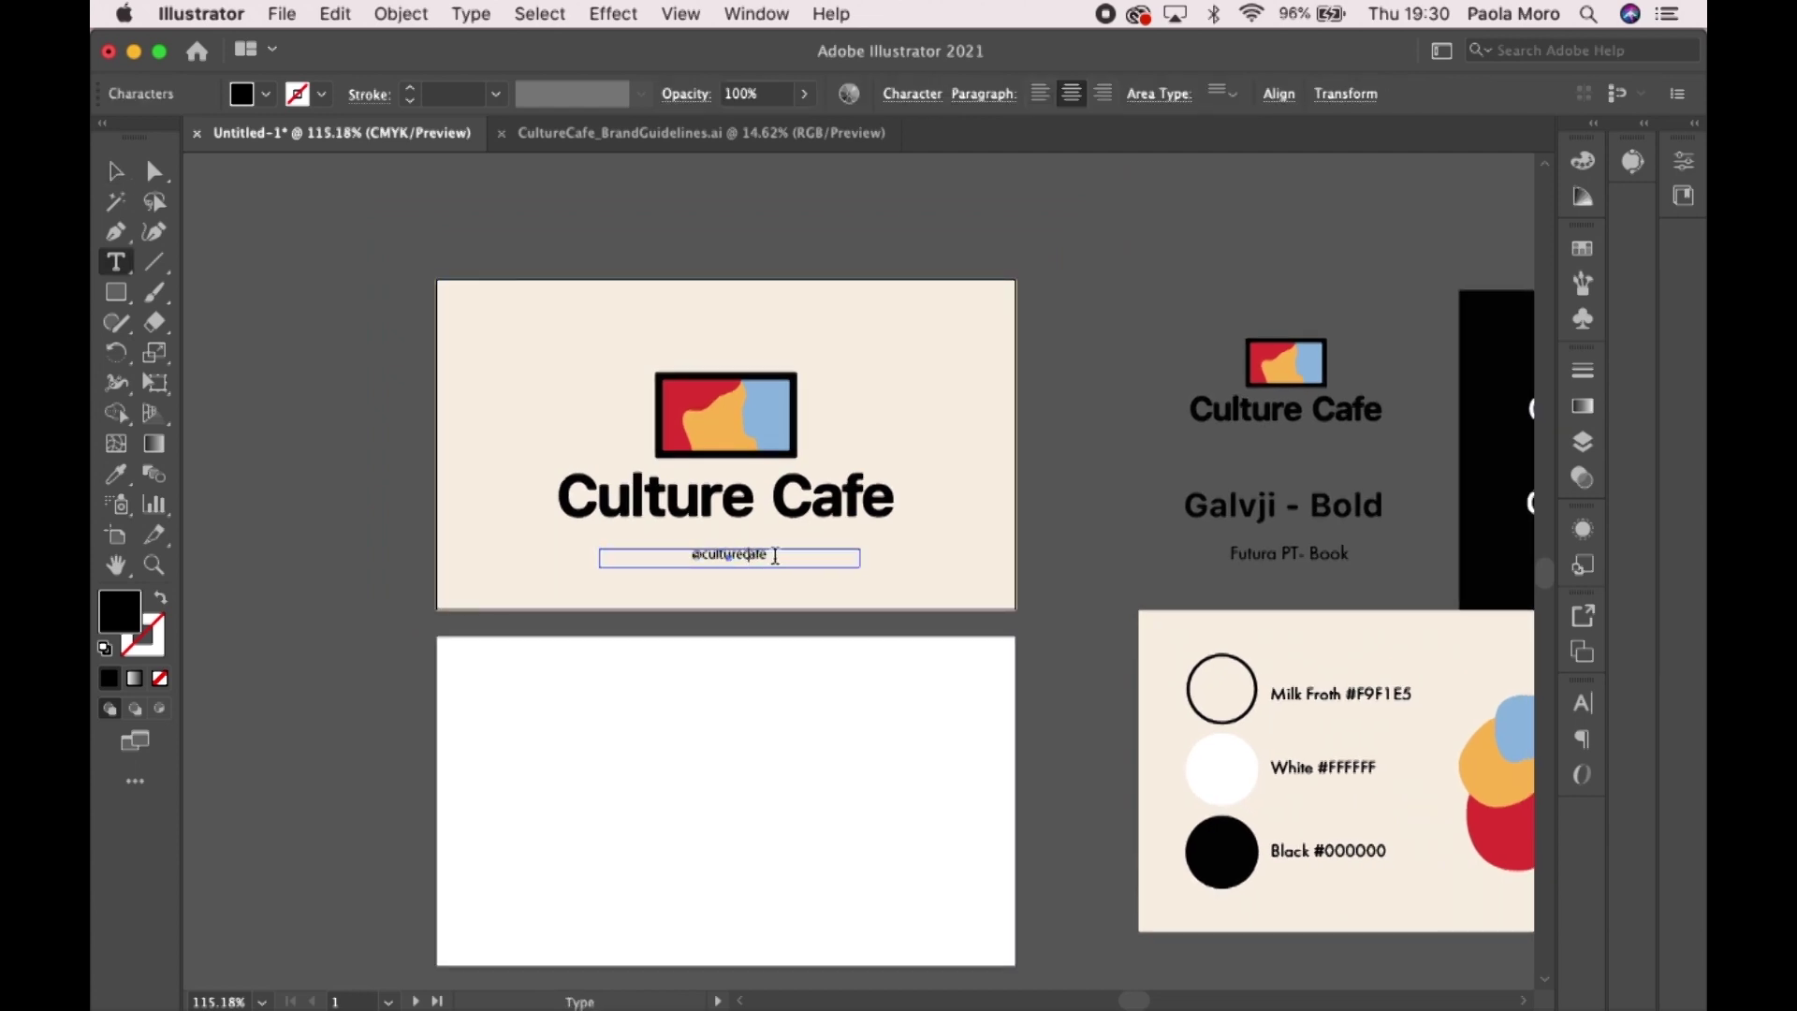
{"action": "left_click_drag", "start_coordinate": [777, 556], "coordinate": [604, 556]}
{"action": "left_click", "coordinate": [912, 94]}
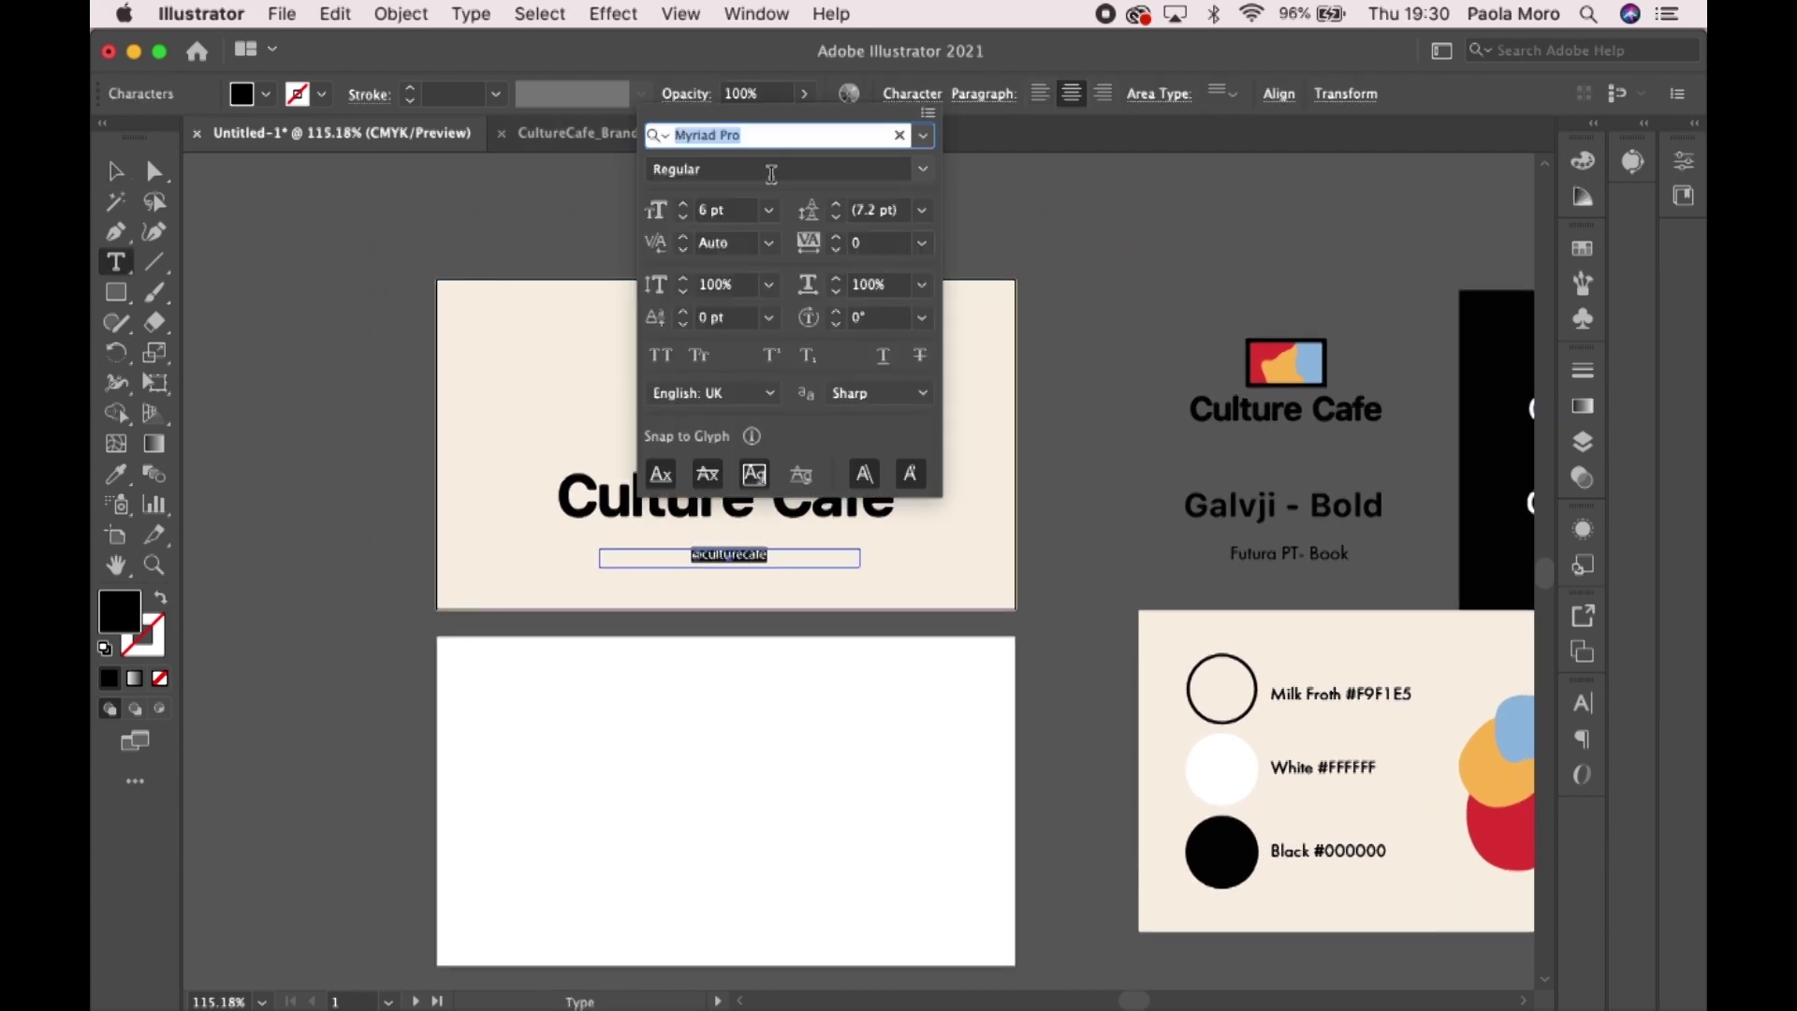
{"action": "left_click", "coordinate": [682, 206]}
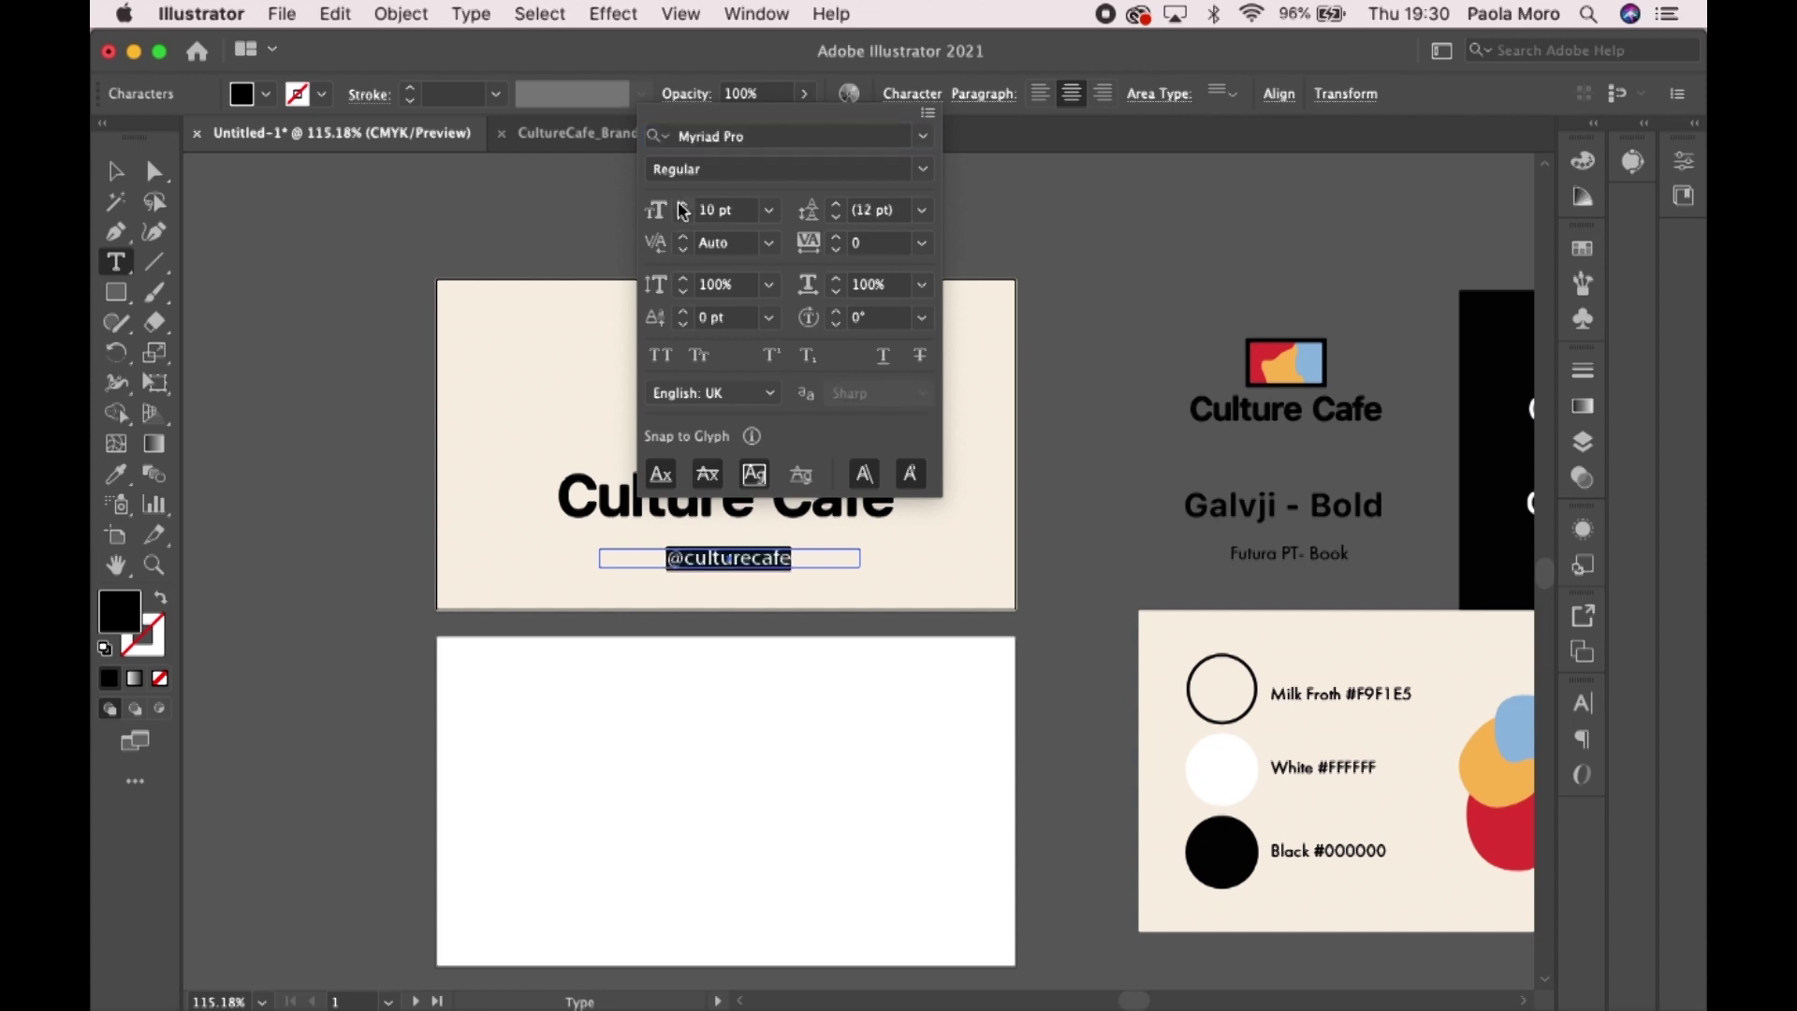
{"action": "left_click", "coordinate": [685, 219]}
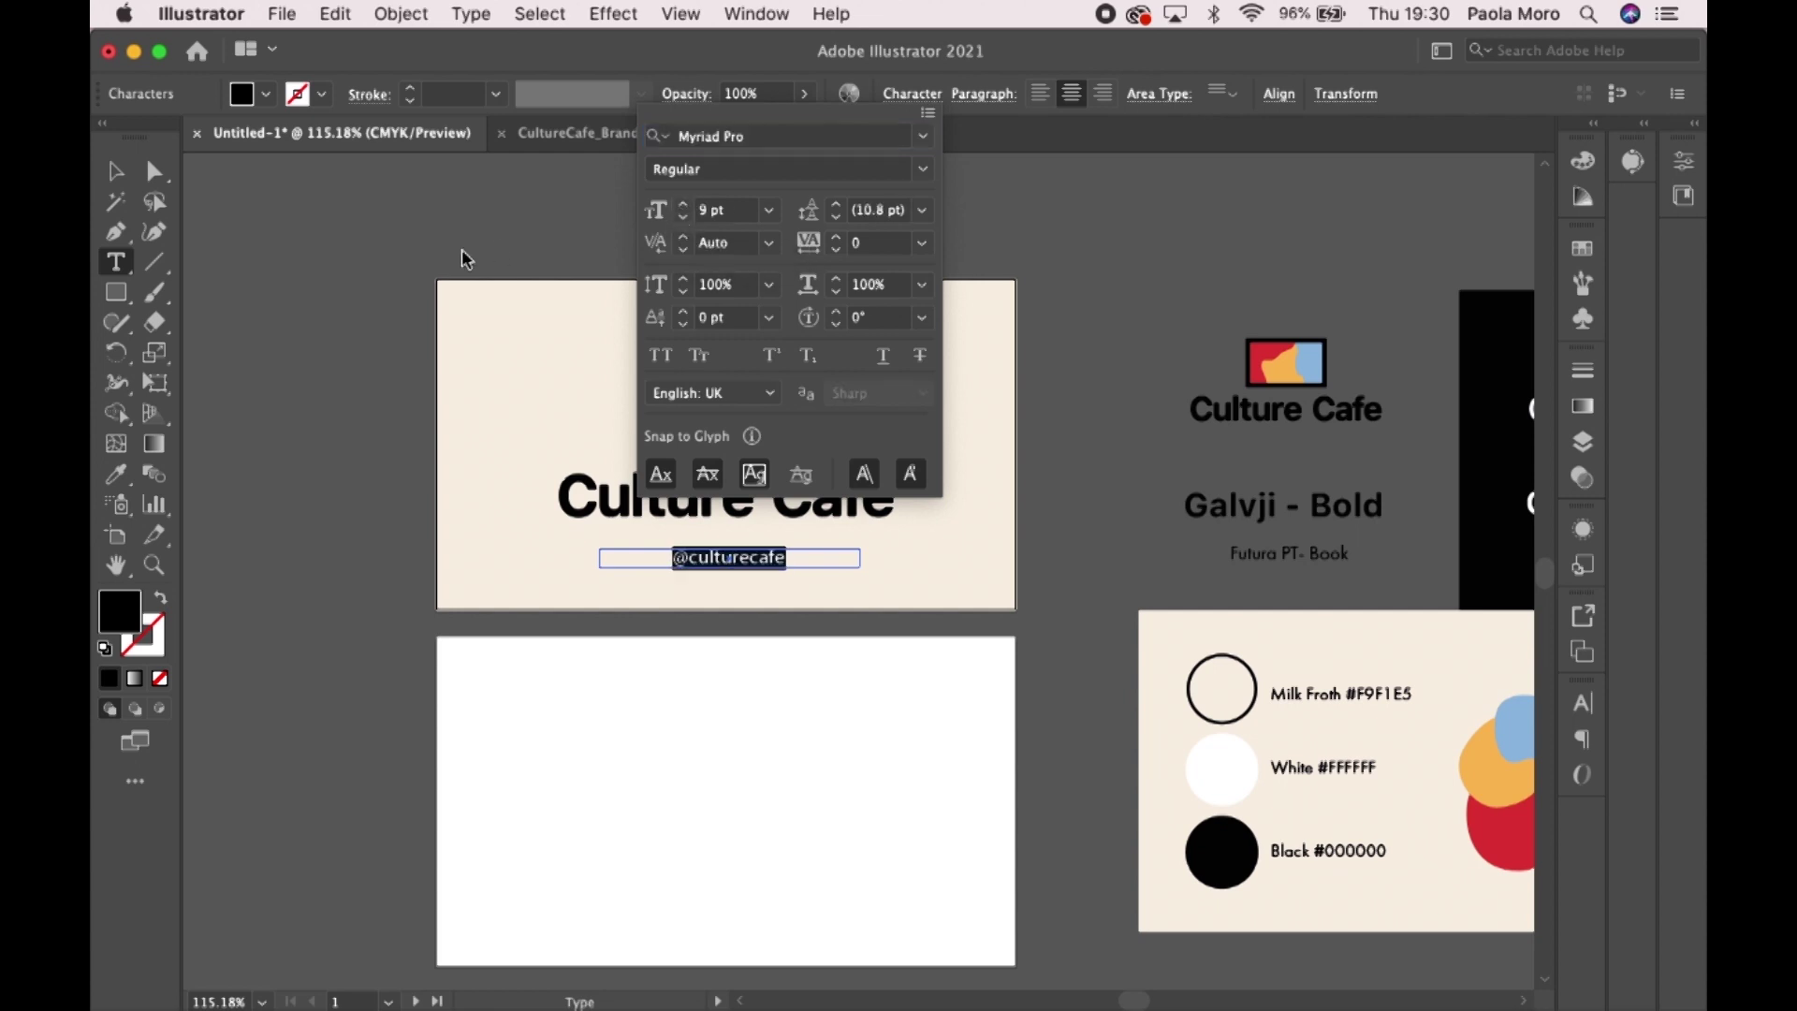
{"action": "left_click", "coordinate": [251, 193]}
{"action": "left_click", "coordinate": [250, 193]}
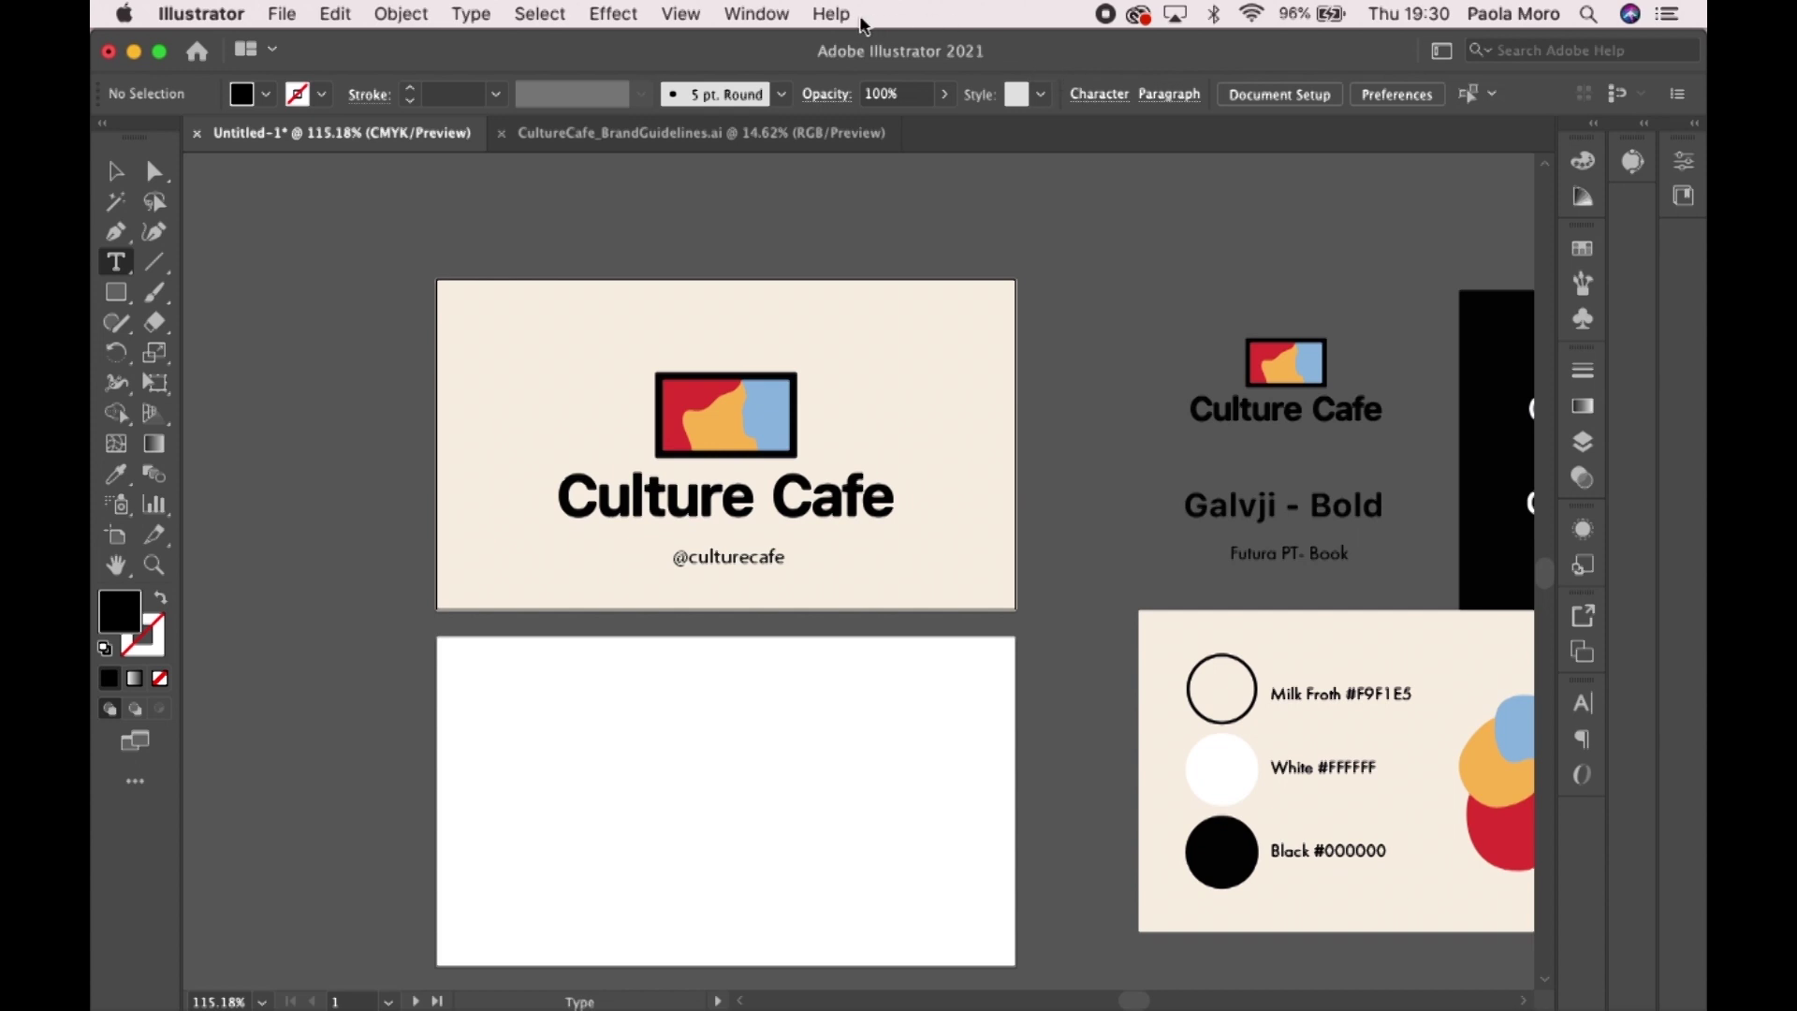
- Return to actual size to check the enlarged handle against the logo and the rest of the card
{"action": "left_click", "coordinate": [683, 14]}
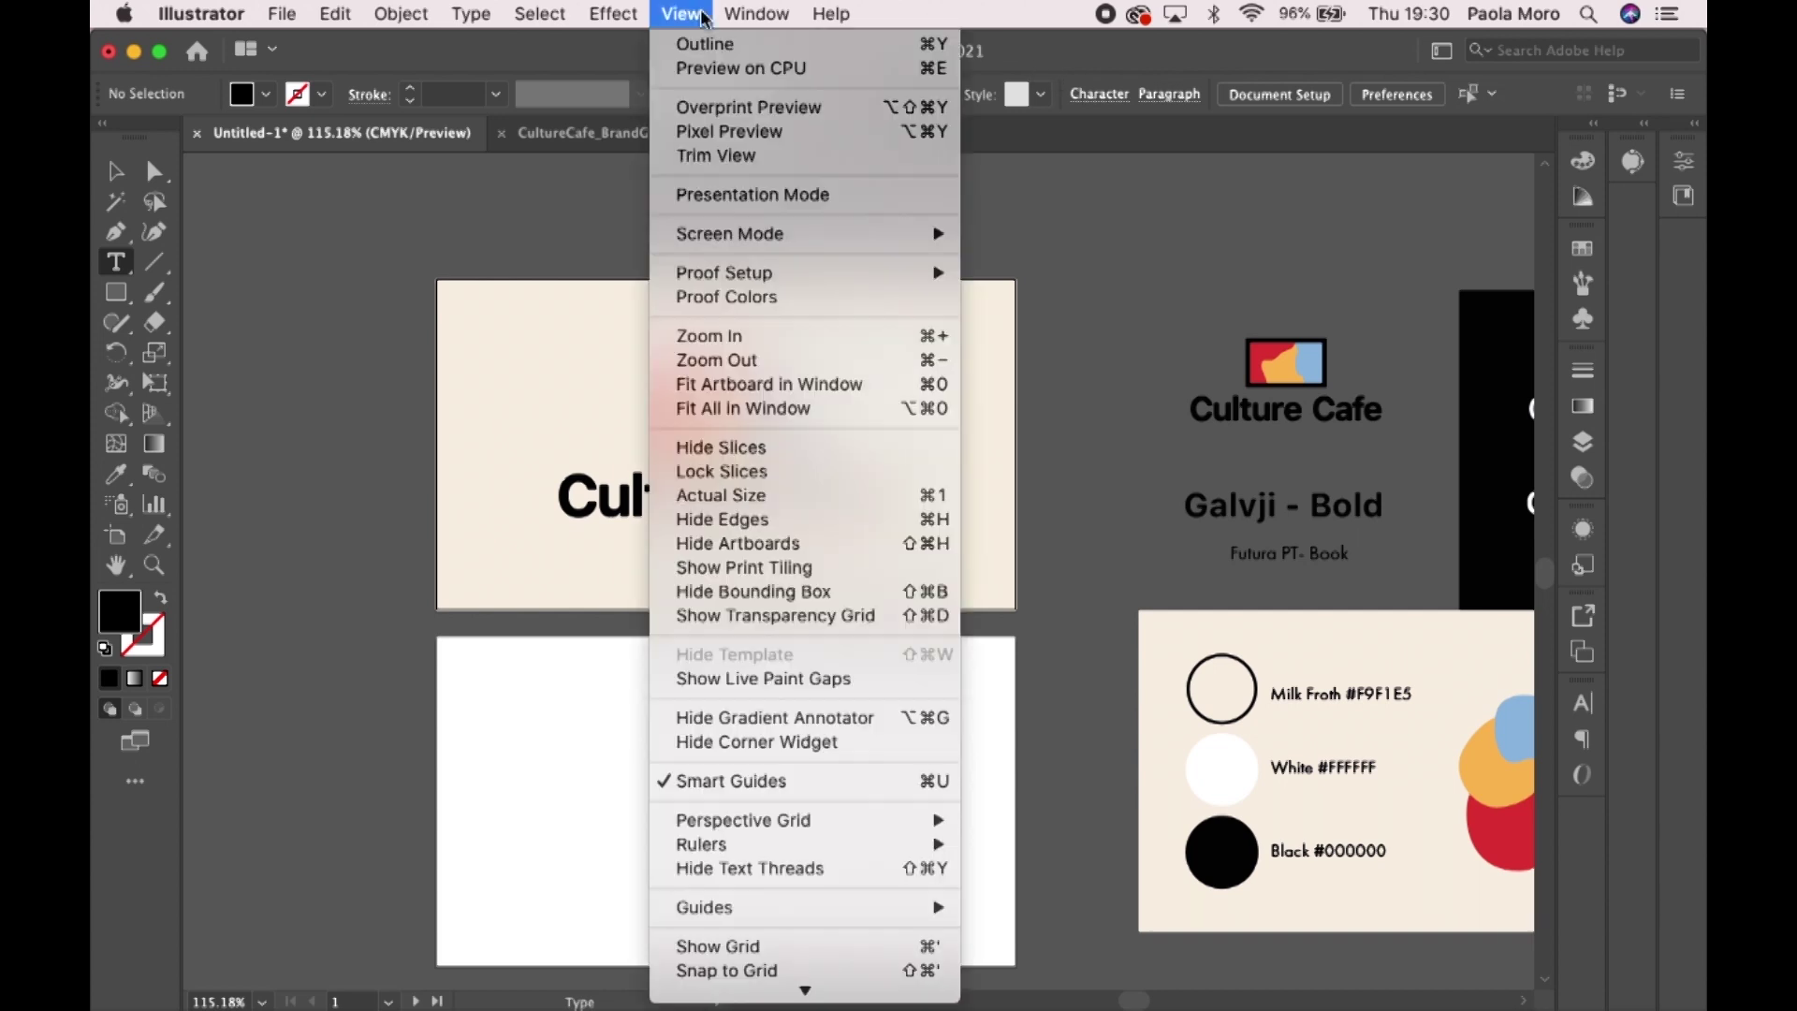
{"action": "left_click", "coordinate": [847, 496]}
{"action": "scroll", "coordinate": [514, 361], "scroll_direction": "down", "scroll_amount": 3}
{"action": "scroll", "coordinate": [513, 361], "scroll_direction": "right", "scroll_amount": 3}
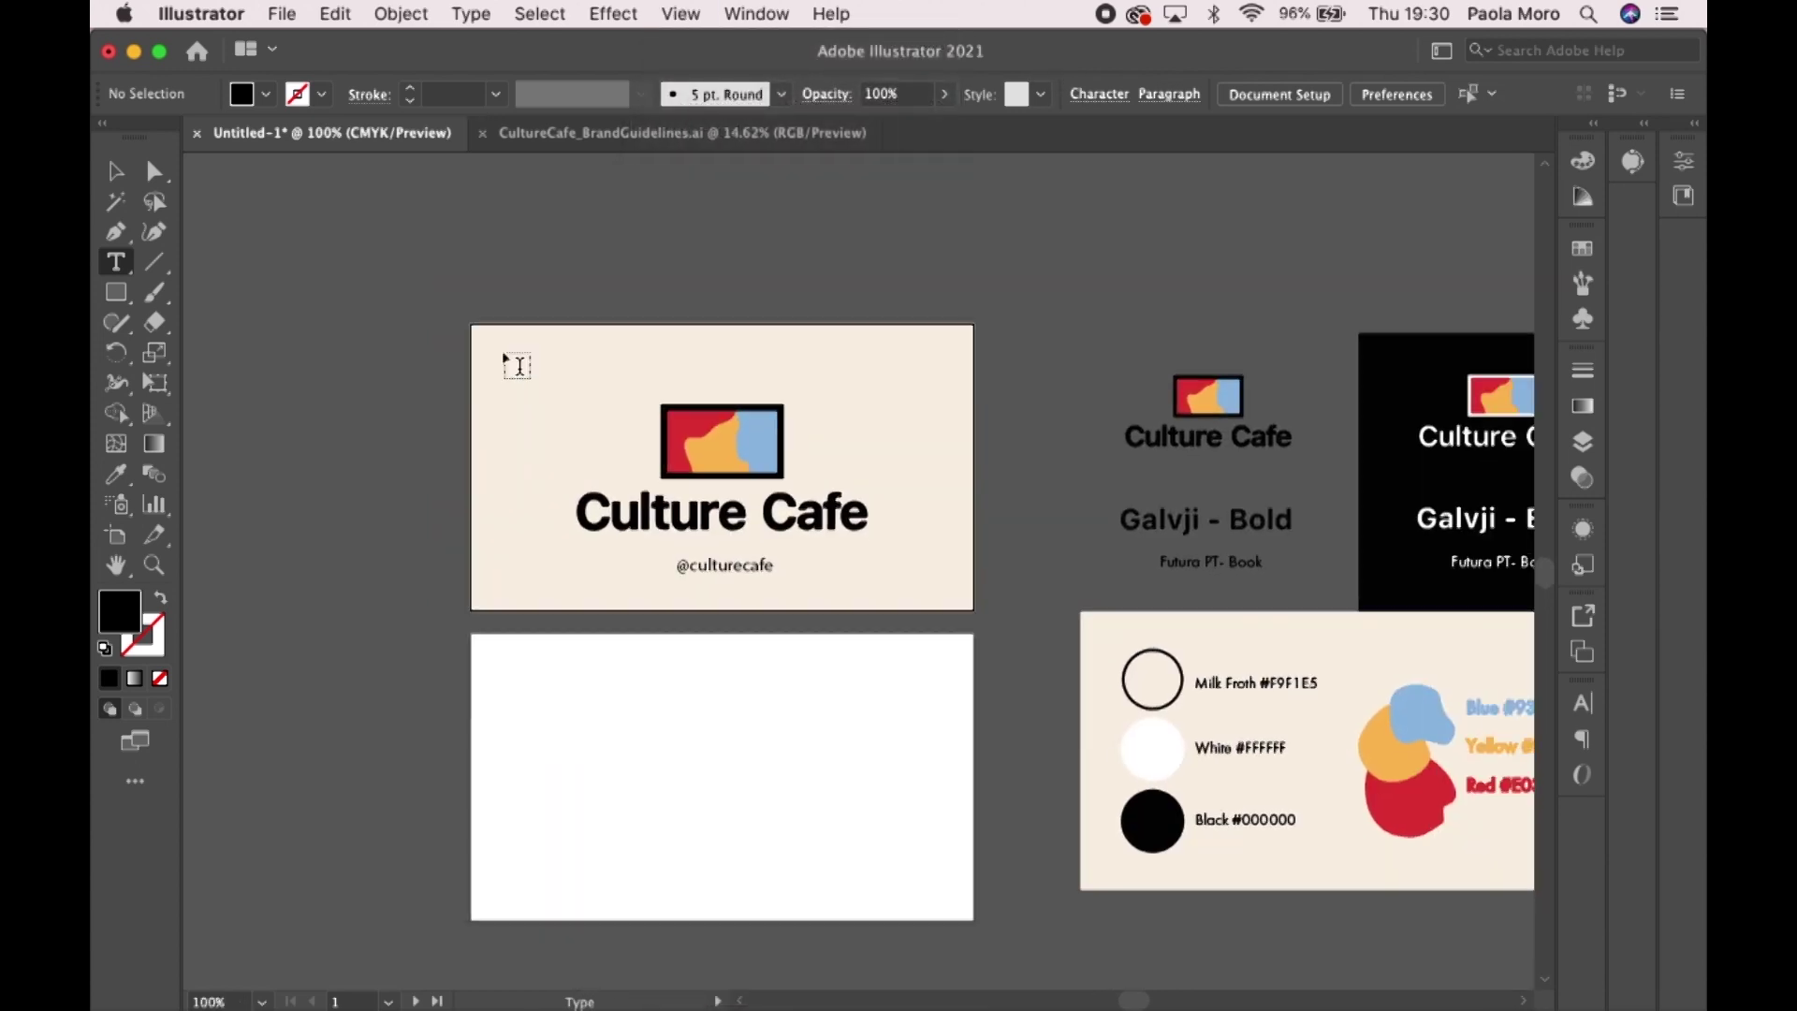
{"action": "left_click", "coordinate": [117, 174]}
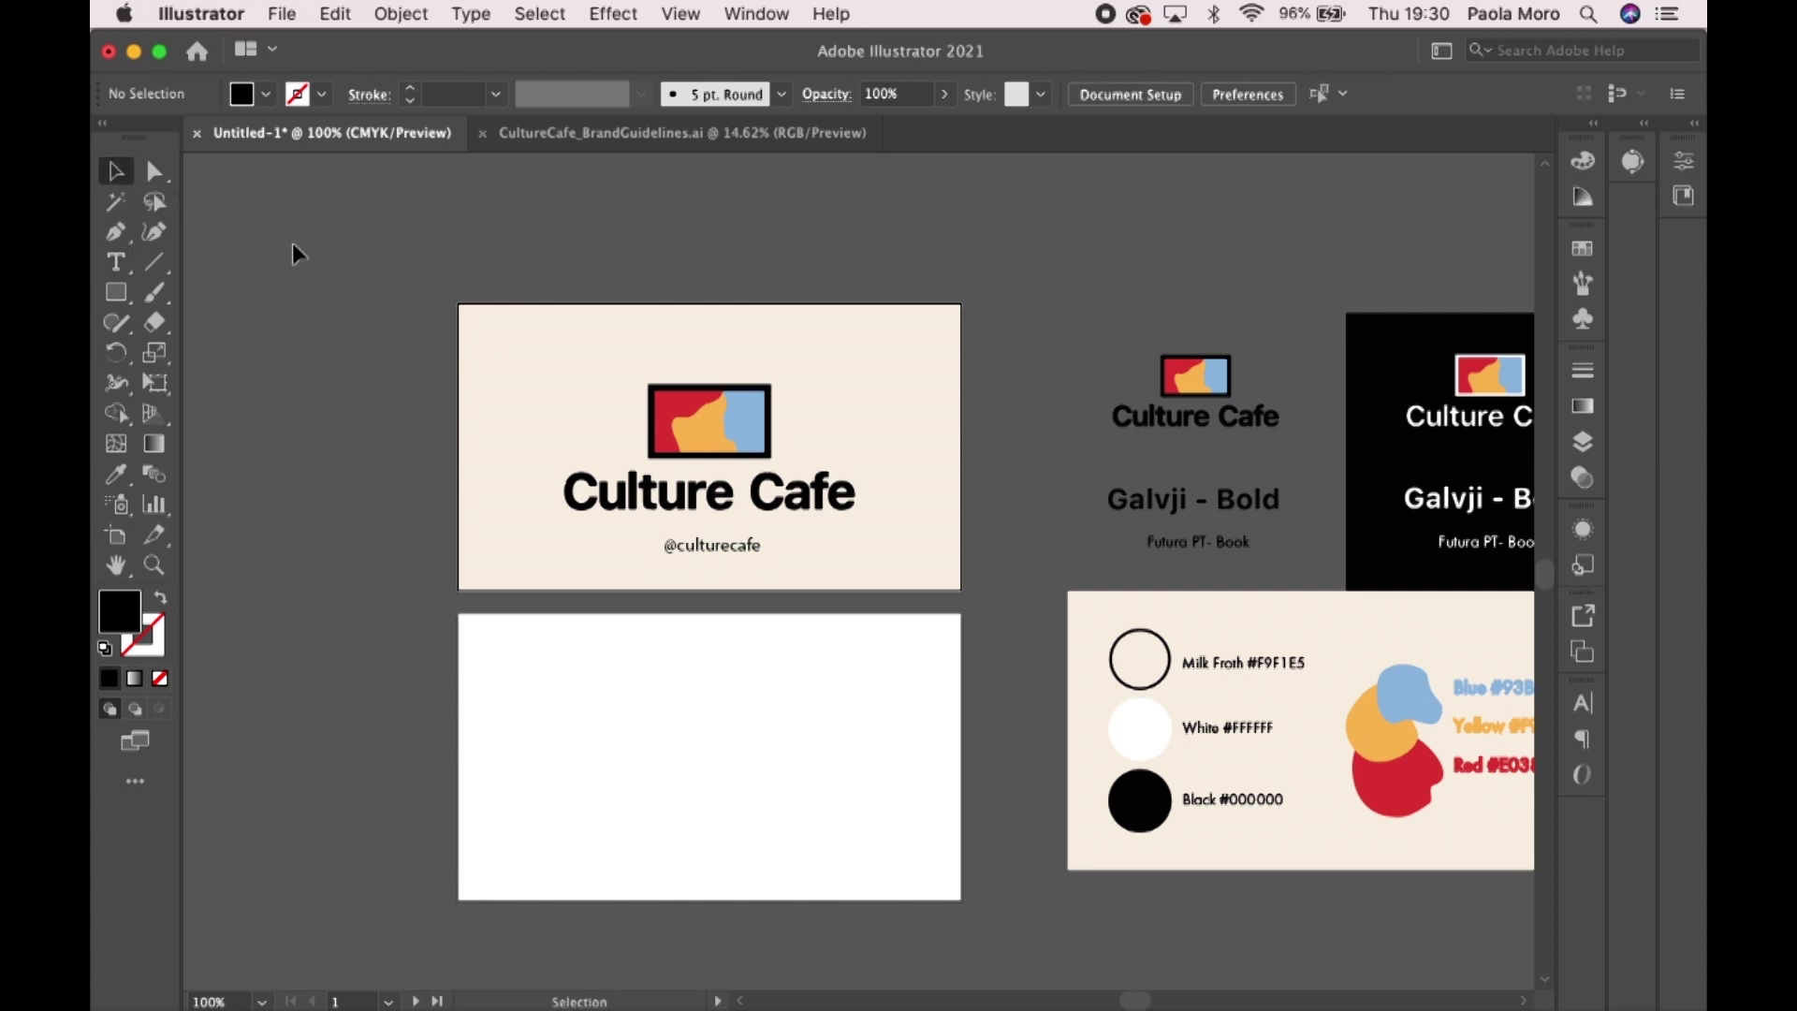
{"action": "scroll", "coordinate": [604, 649], "scroll_direction": "down", "scroll_amount": 3}
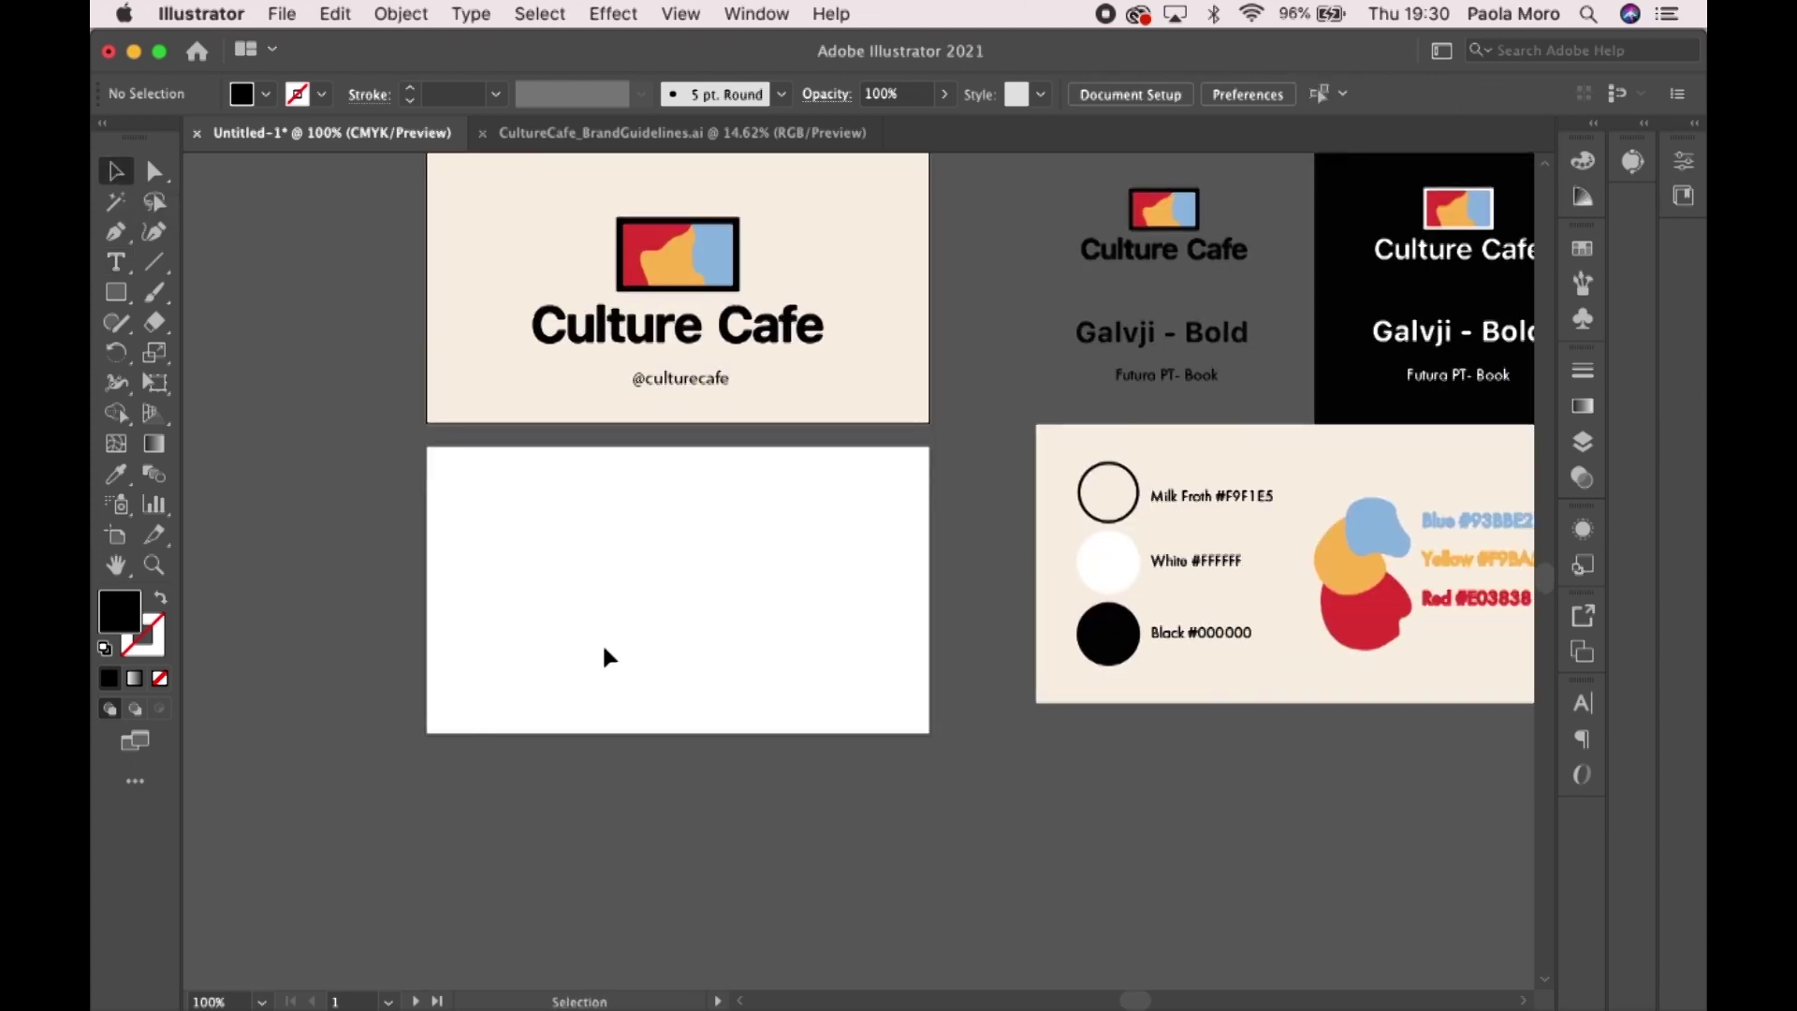
{"action": "scroll", "coordinate": [604, 648], "scroll_direction": "down", "scroll_amount": 3}
{"action": "scroll", "coordinate": [603, 642], "scroll_direction": "up", "scroll_amount": 3}
{"action": "scroll", "coordinate": [603, 646], "scroll_direction": "down", "scroll_amount": 2}
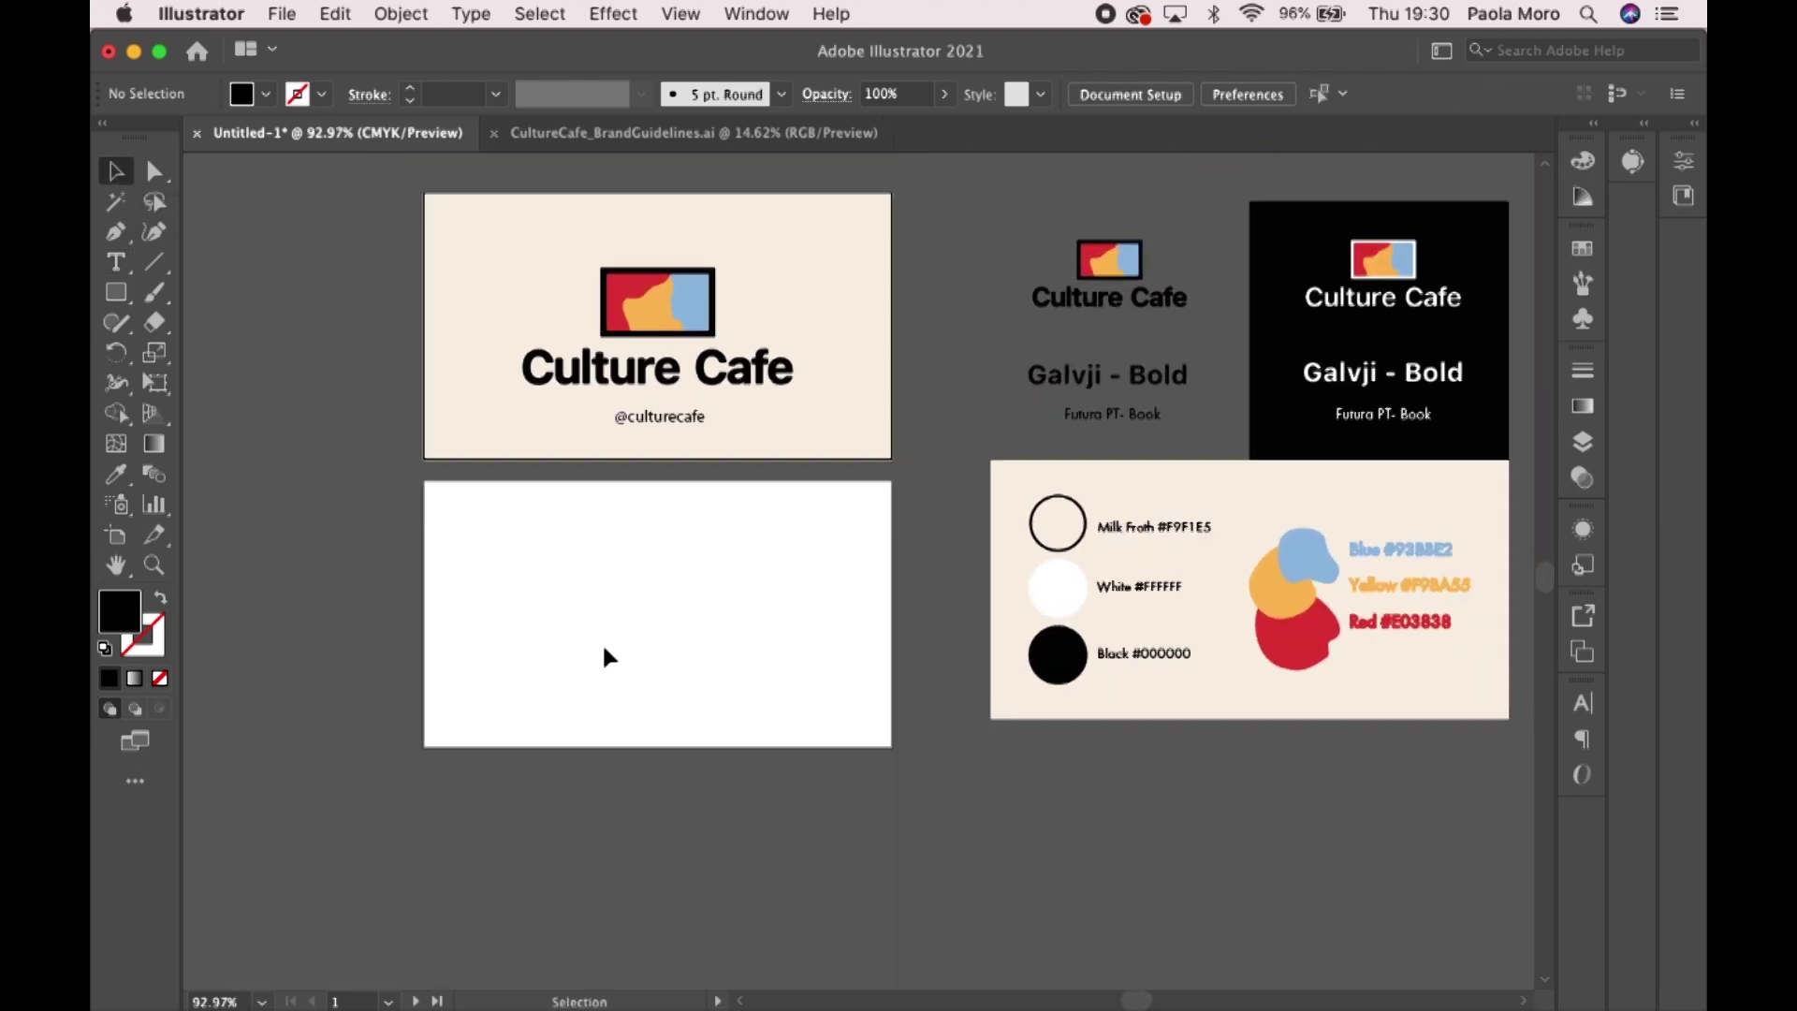
- Draw a rectangle covering the whole Back artboard and sample the Milk Froth cream background of the brand guidelines as its fill
{"action": "left_click", "coordinate": [116, 292]}
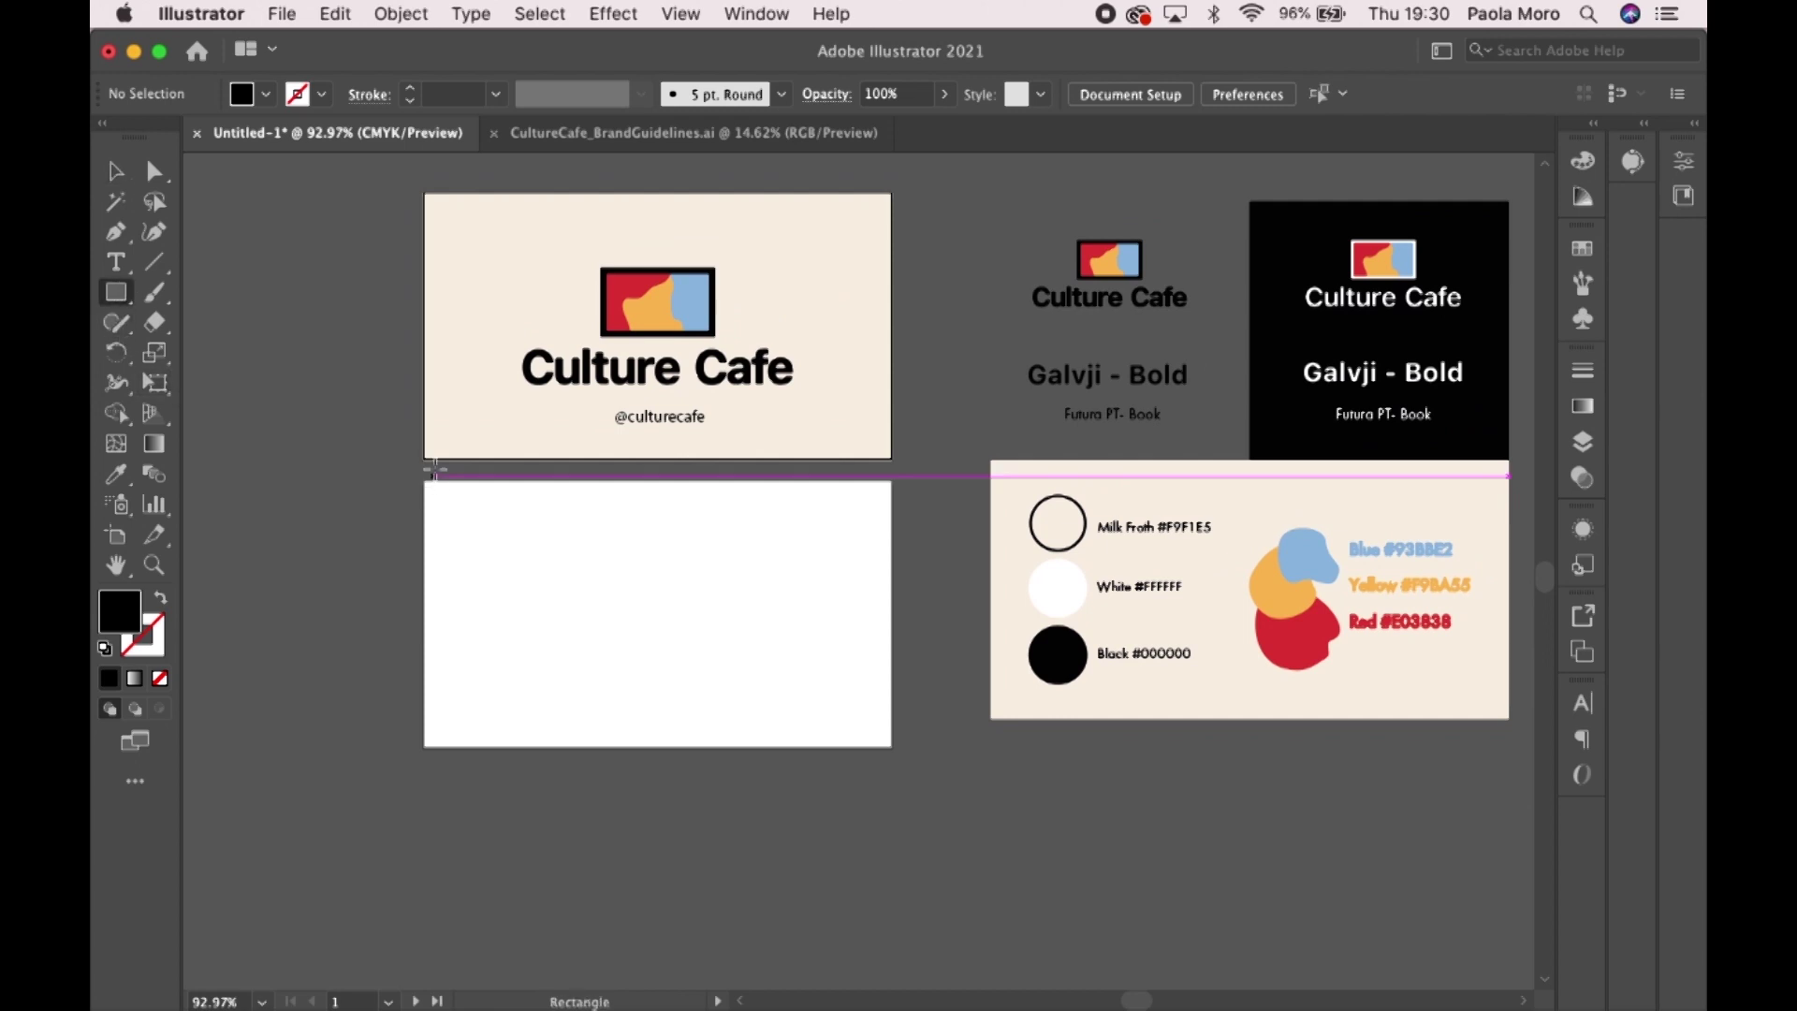
{"action": "left_click_drag", "start_coordinate": [423, 481], "coordinate": [893, 744]}
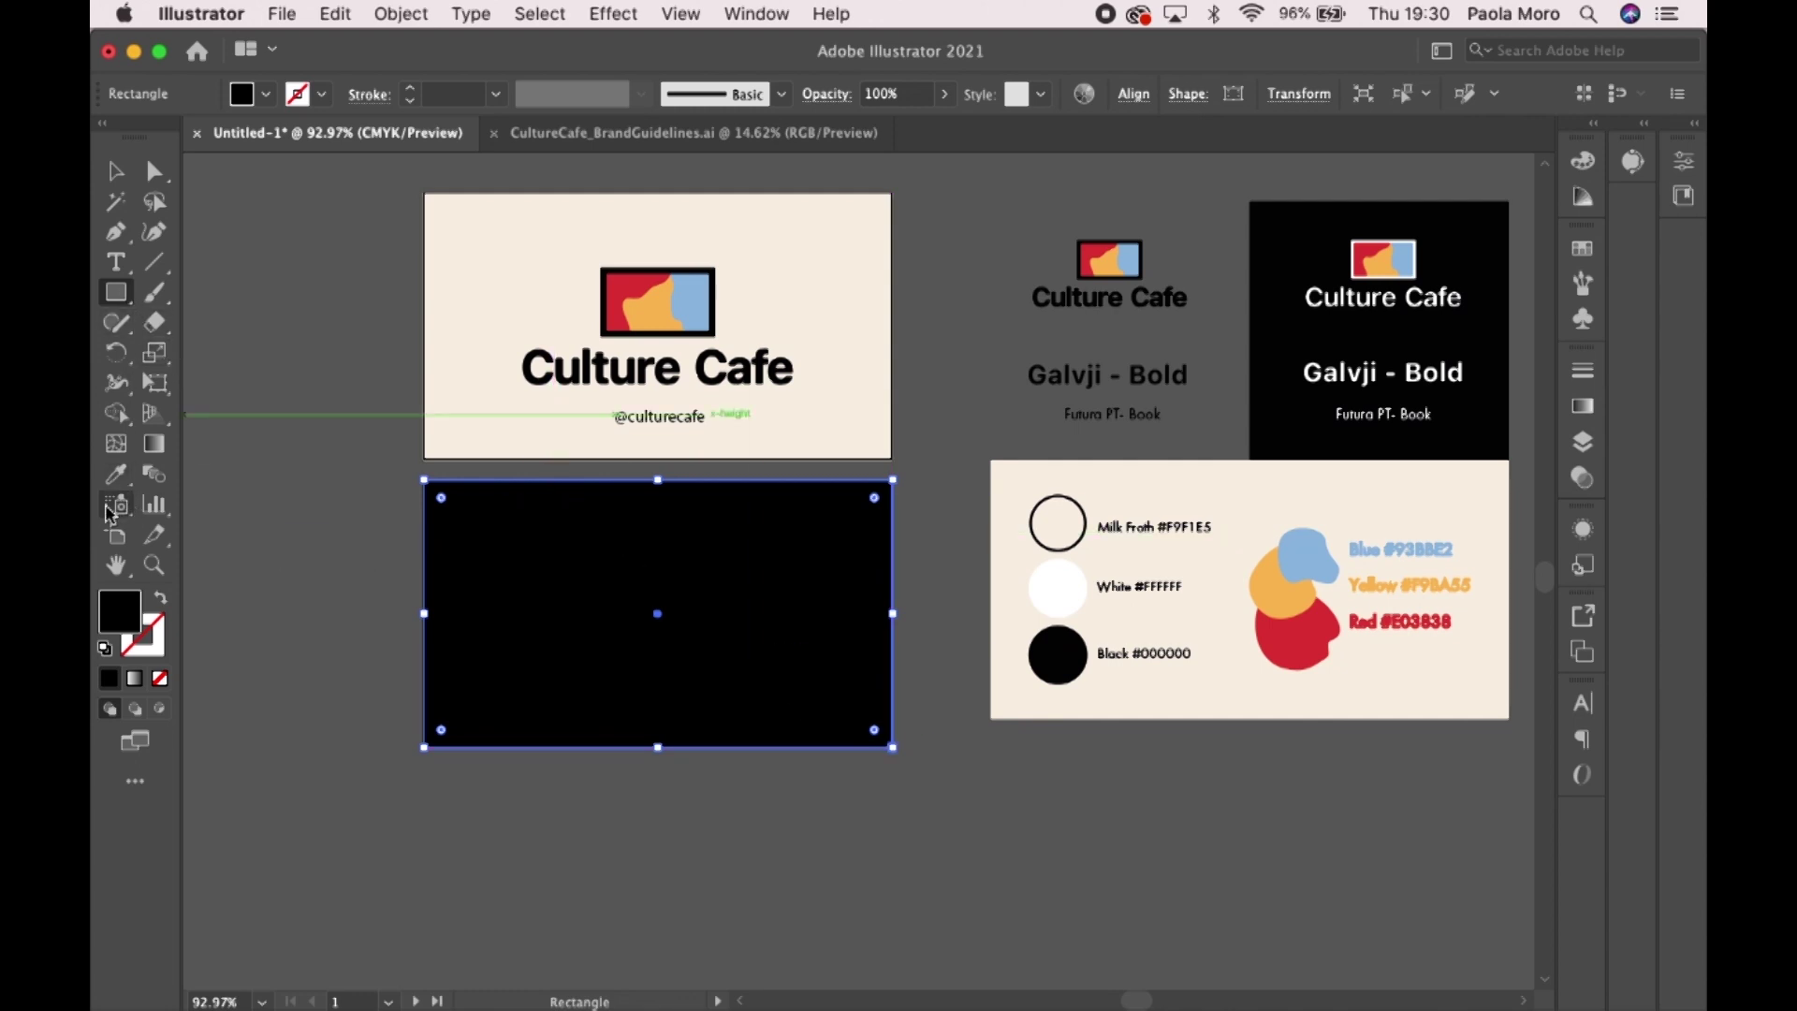
{"action": "left_click", "coordinate": [116, 475]}
{"action": "left_click", "coordinate": [1045, 499]}
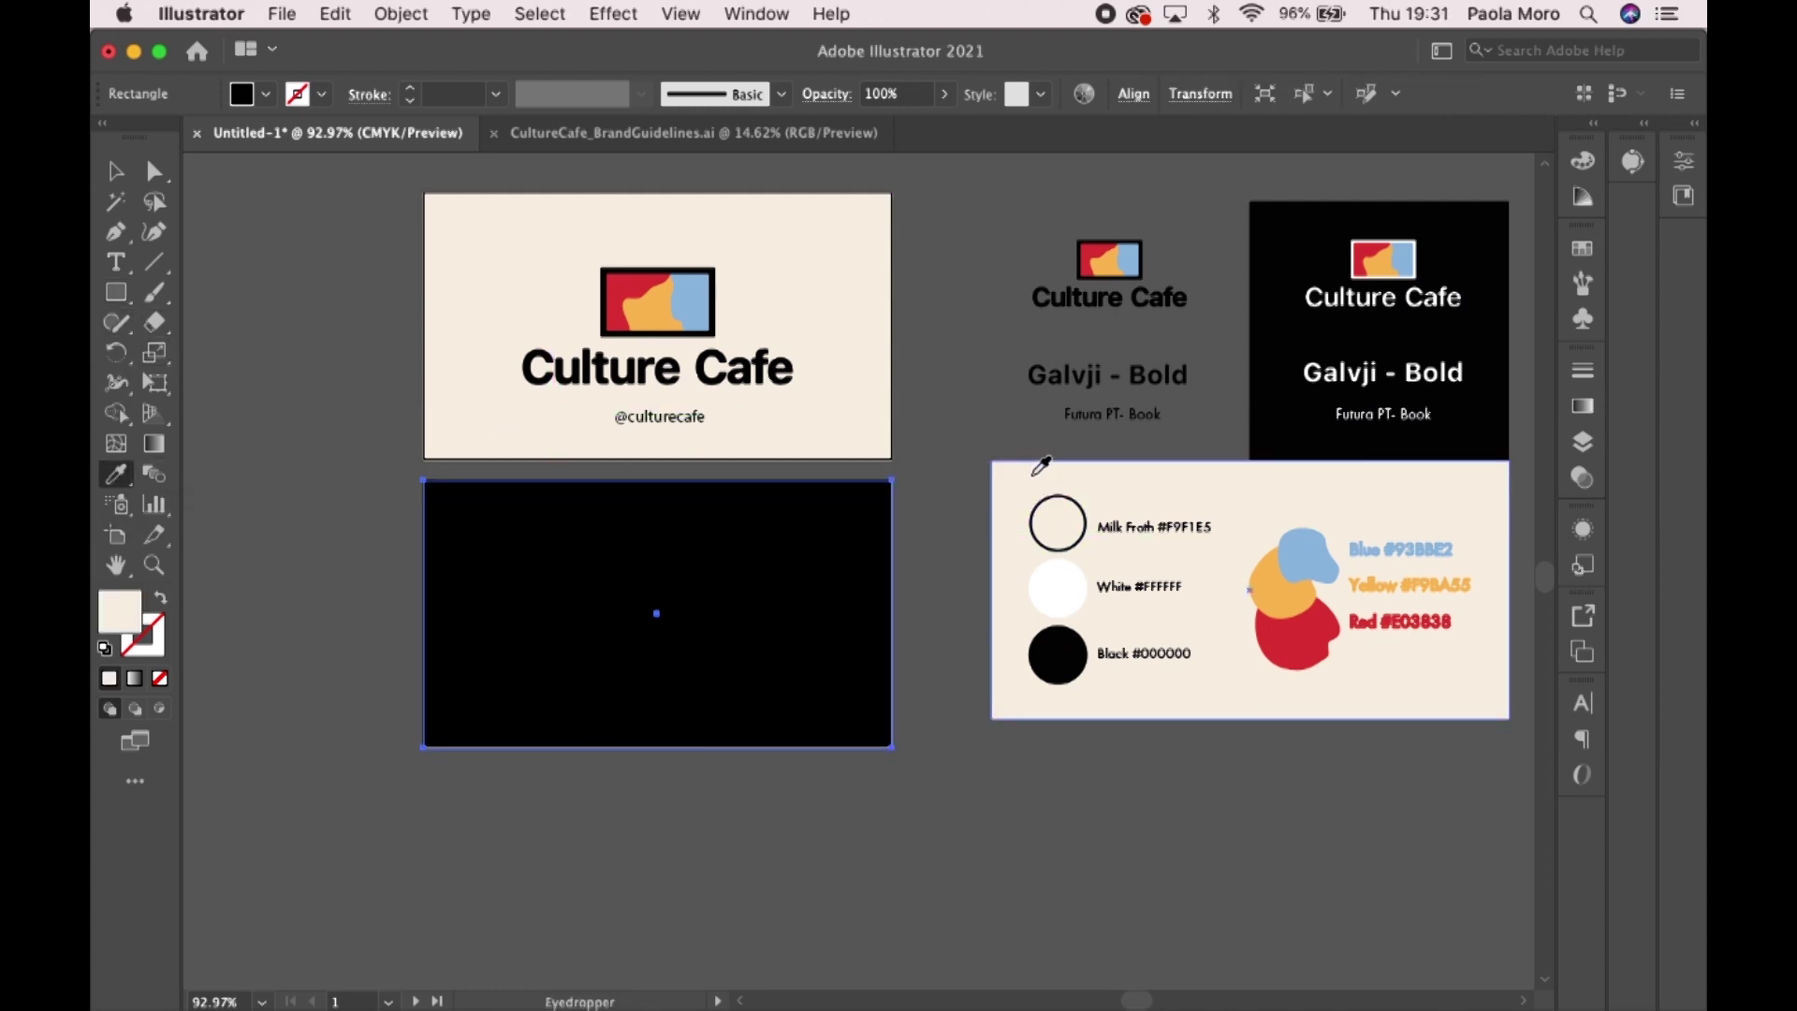
- Try an orange fill on the Back background rectangle, resample the guidelines' cream onto it and deselect it
{"action": "double_click", "coordinate": [120, 614]}
{"action": "left_click", "coordinate": [554, 573]}
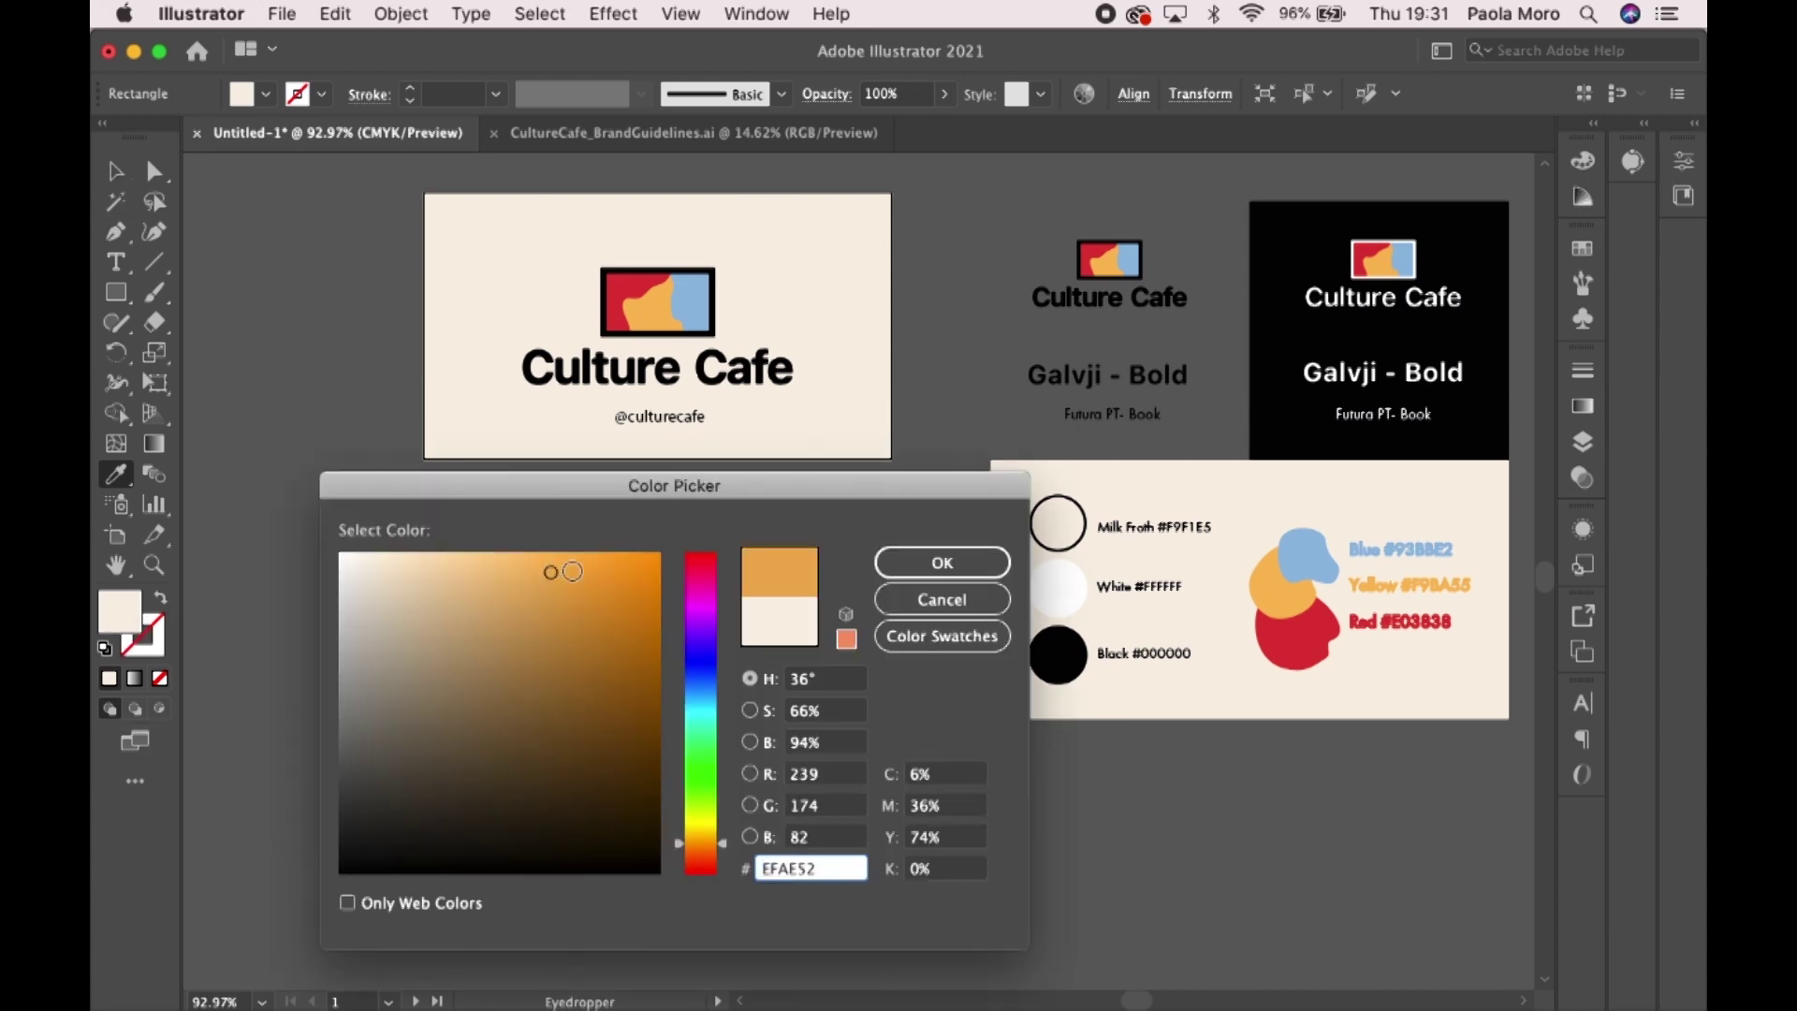
{"action": "left_click", "coordinate": [942, 562]}
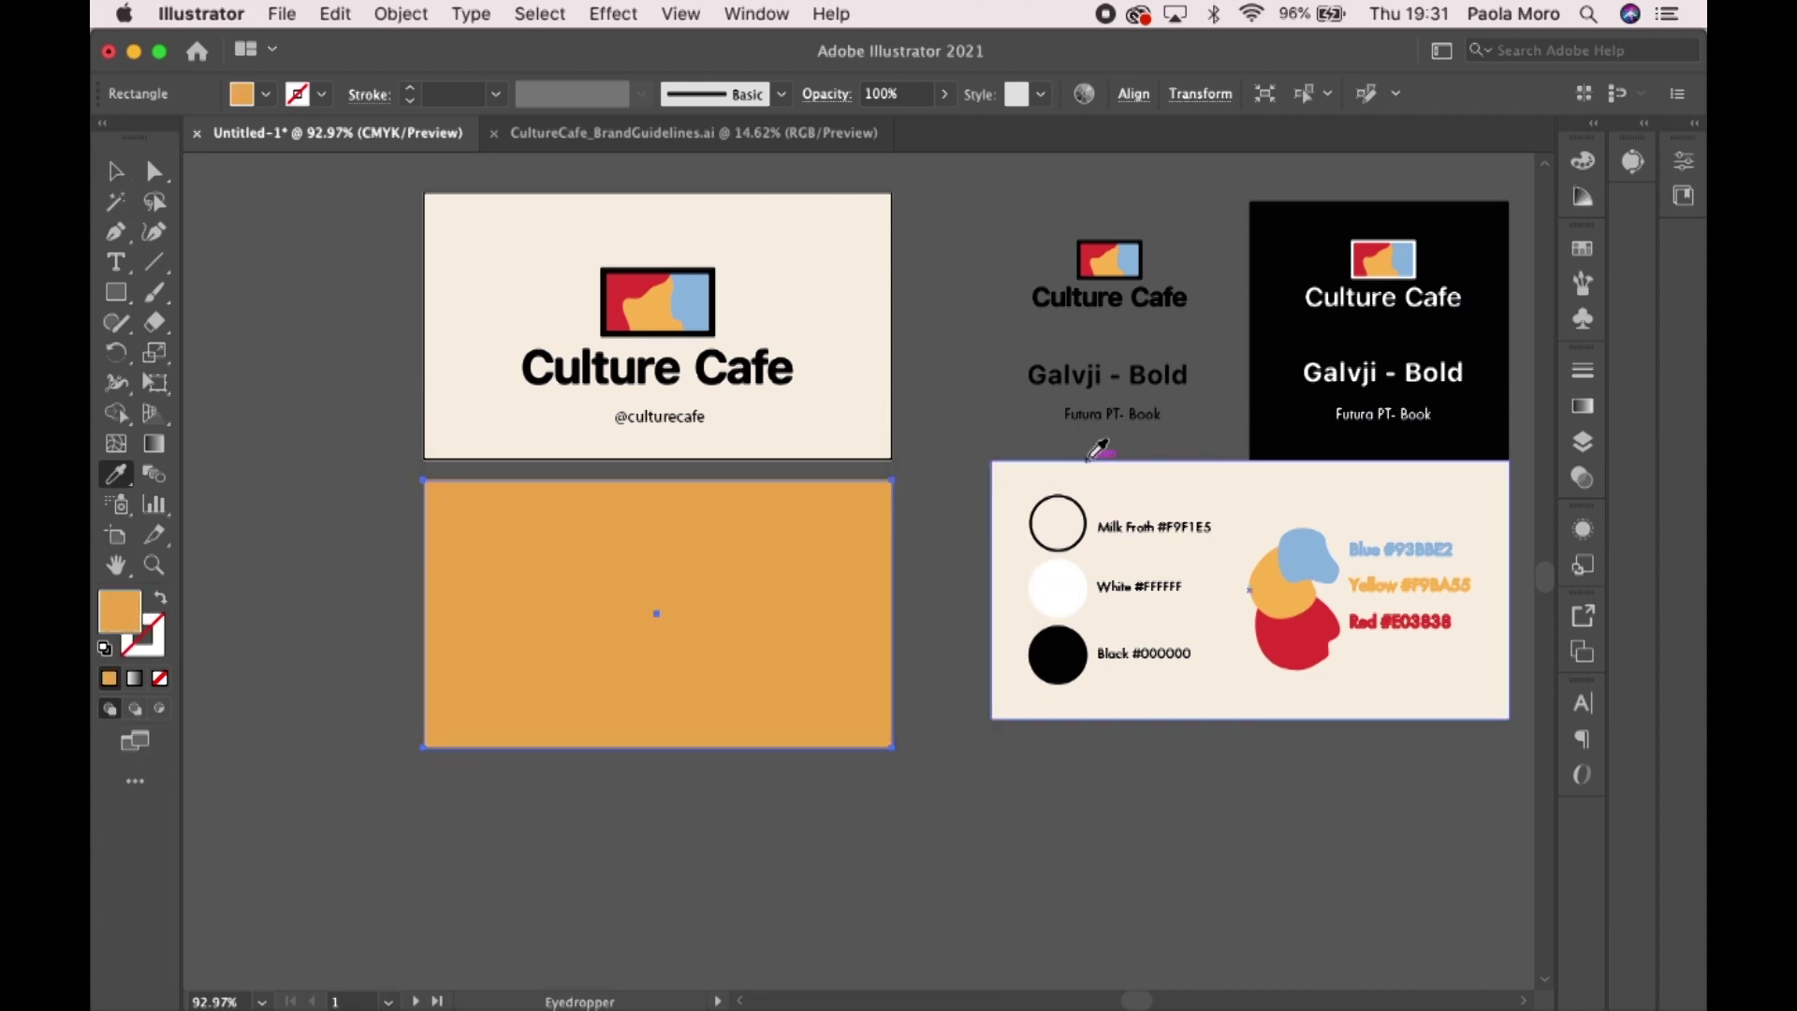
{"action": "left_click", "coordinate": [1033, 473]}
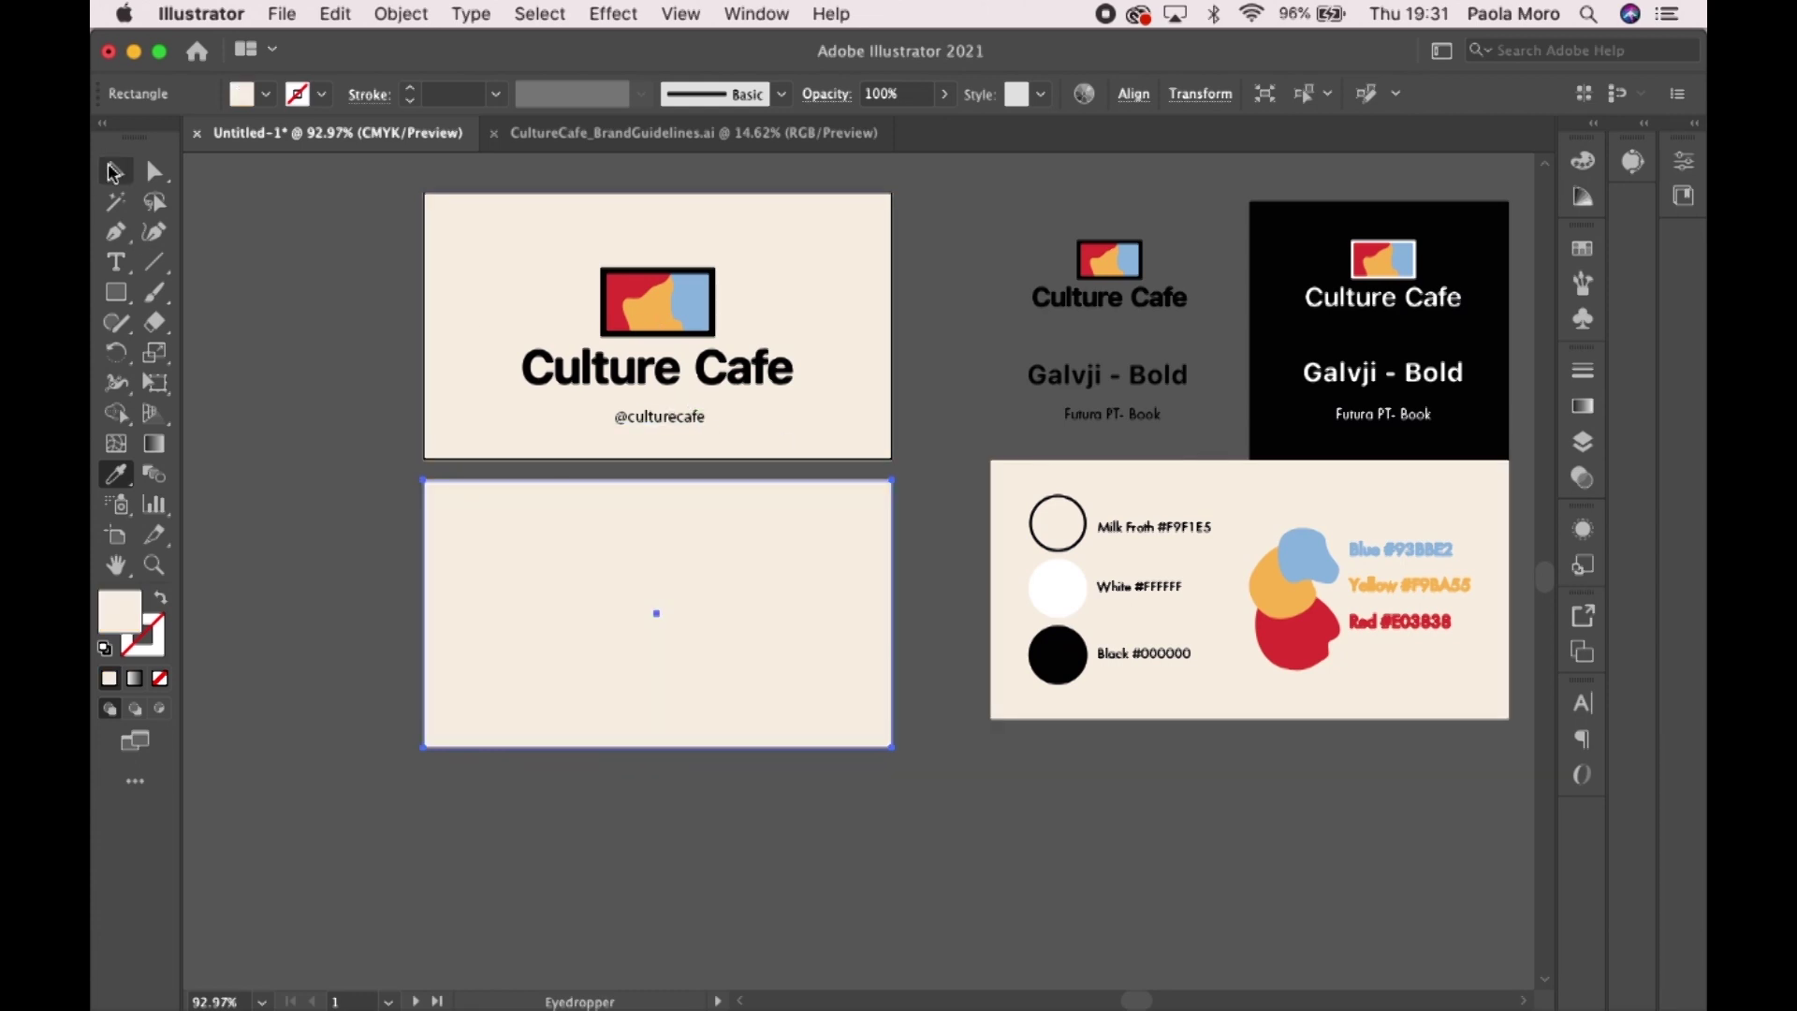
{"action": "left_click", "coordinate": [298, 240], "text": "super"}
{"action": "scroll", "coordinate": [624, 526], "scroll_direction": "up", "scroll_amount": 3}
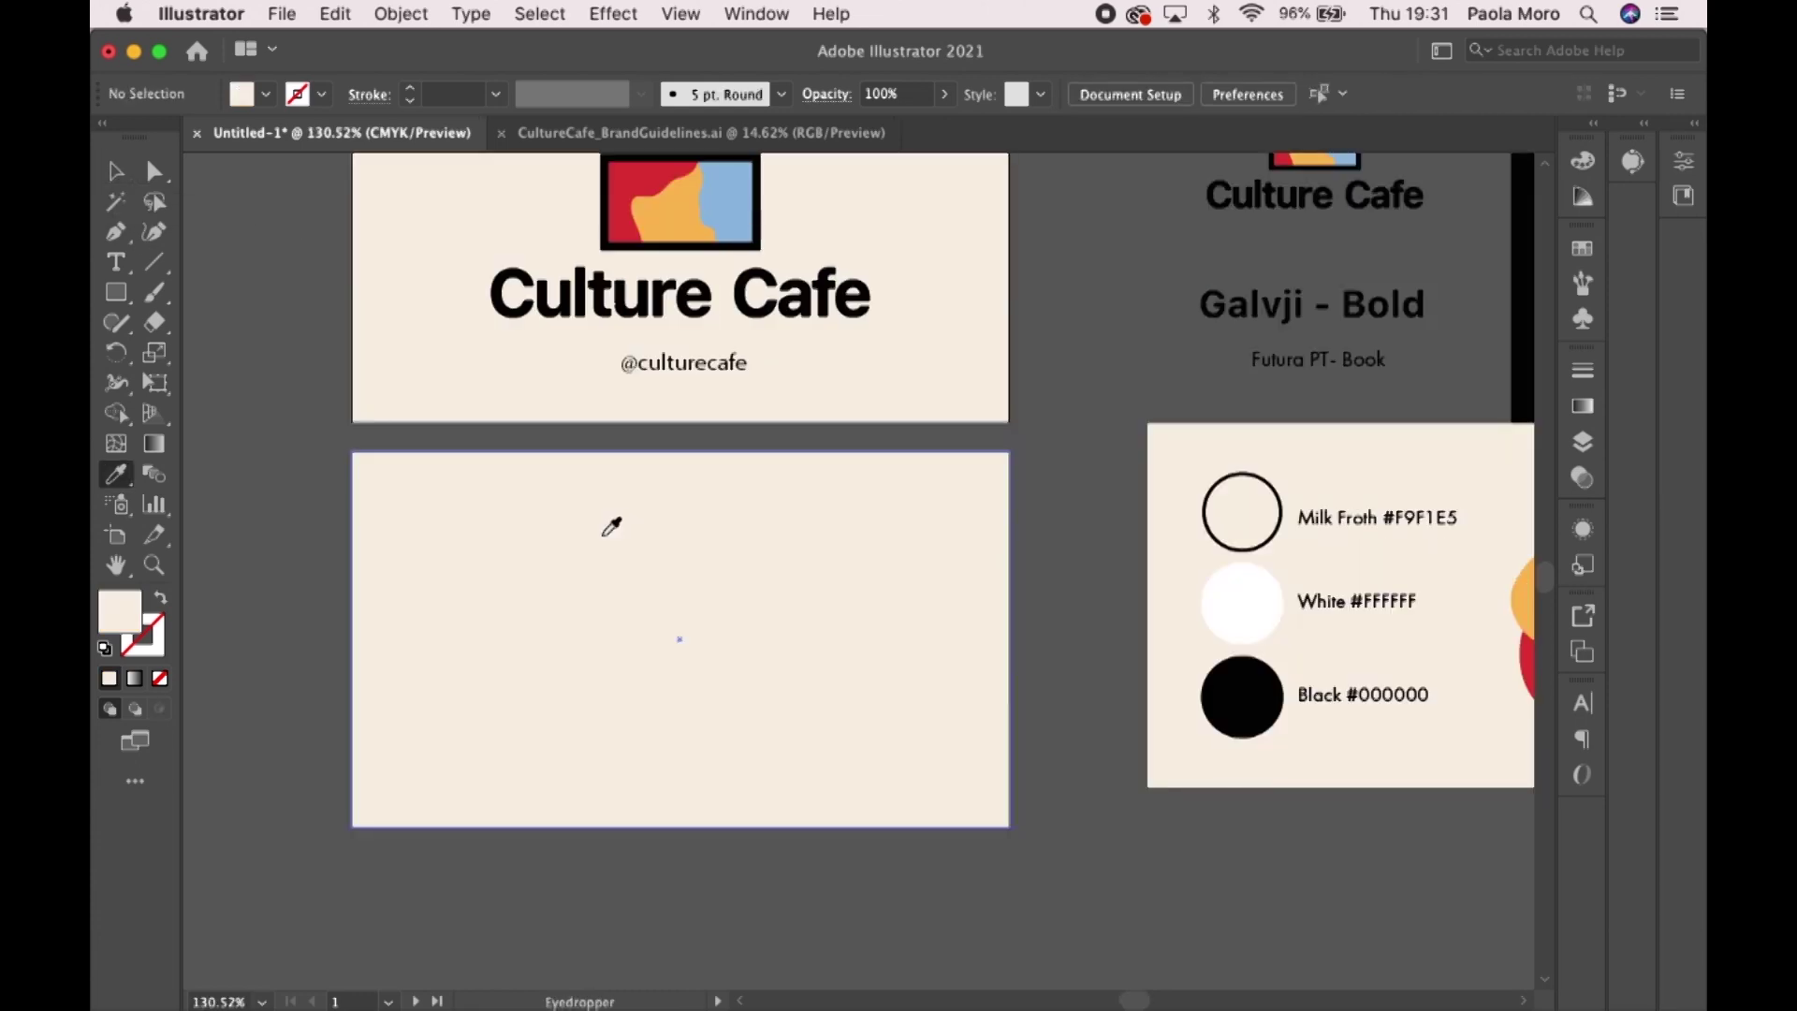
{"action": "left_click", "coordinate": [125, 295]}
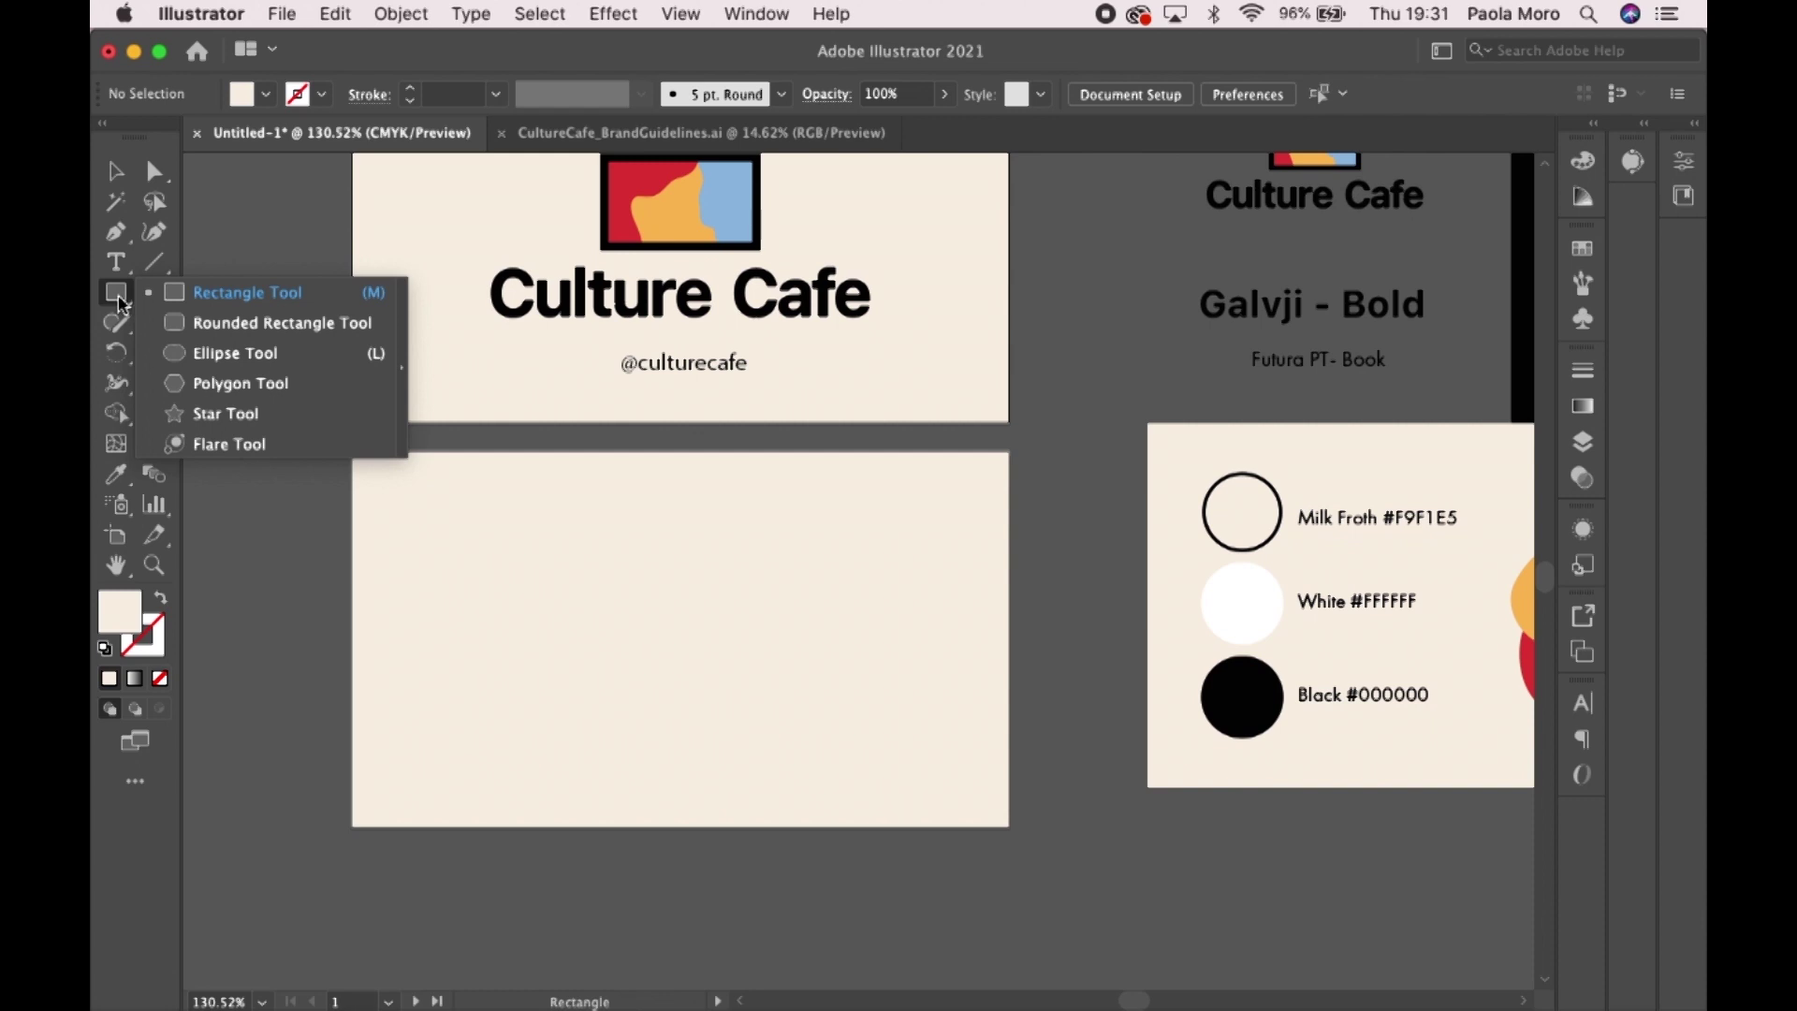
{"action": "left_click", "coordinate": [205, 363]}
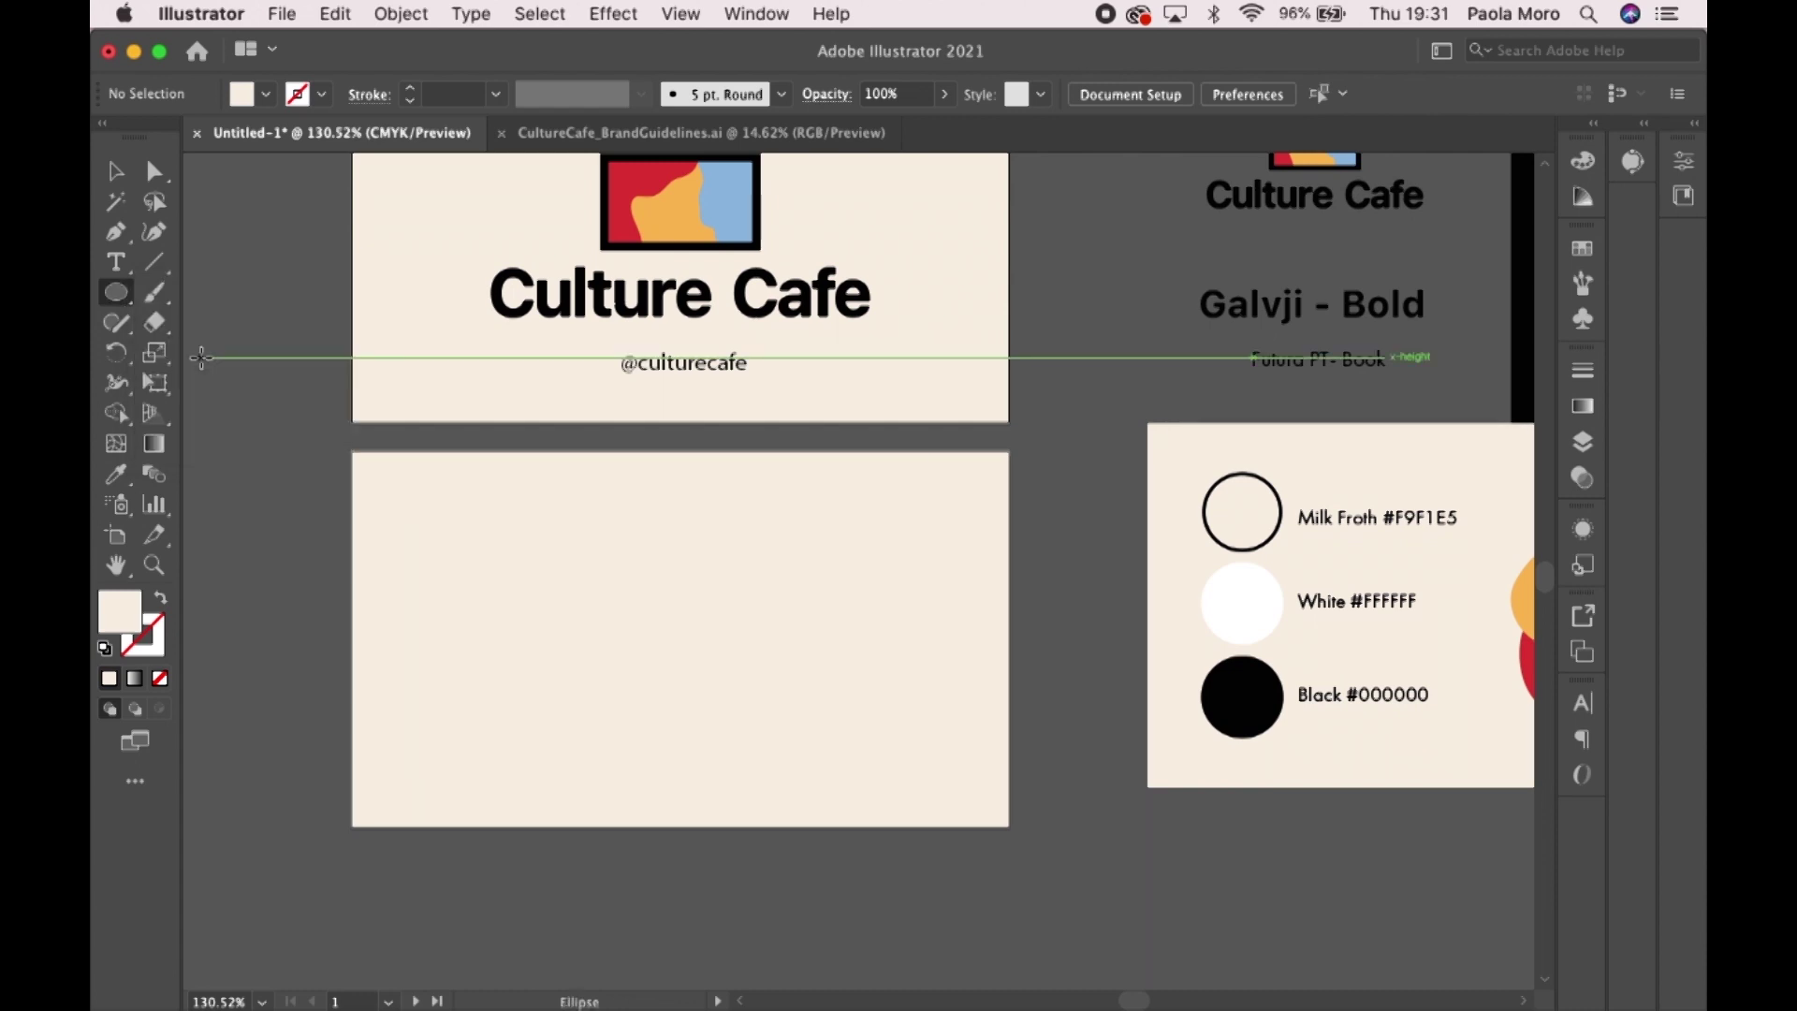
{"action": "left_click", "coordinate": [116, 292]}
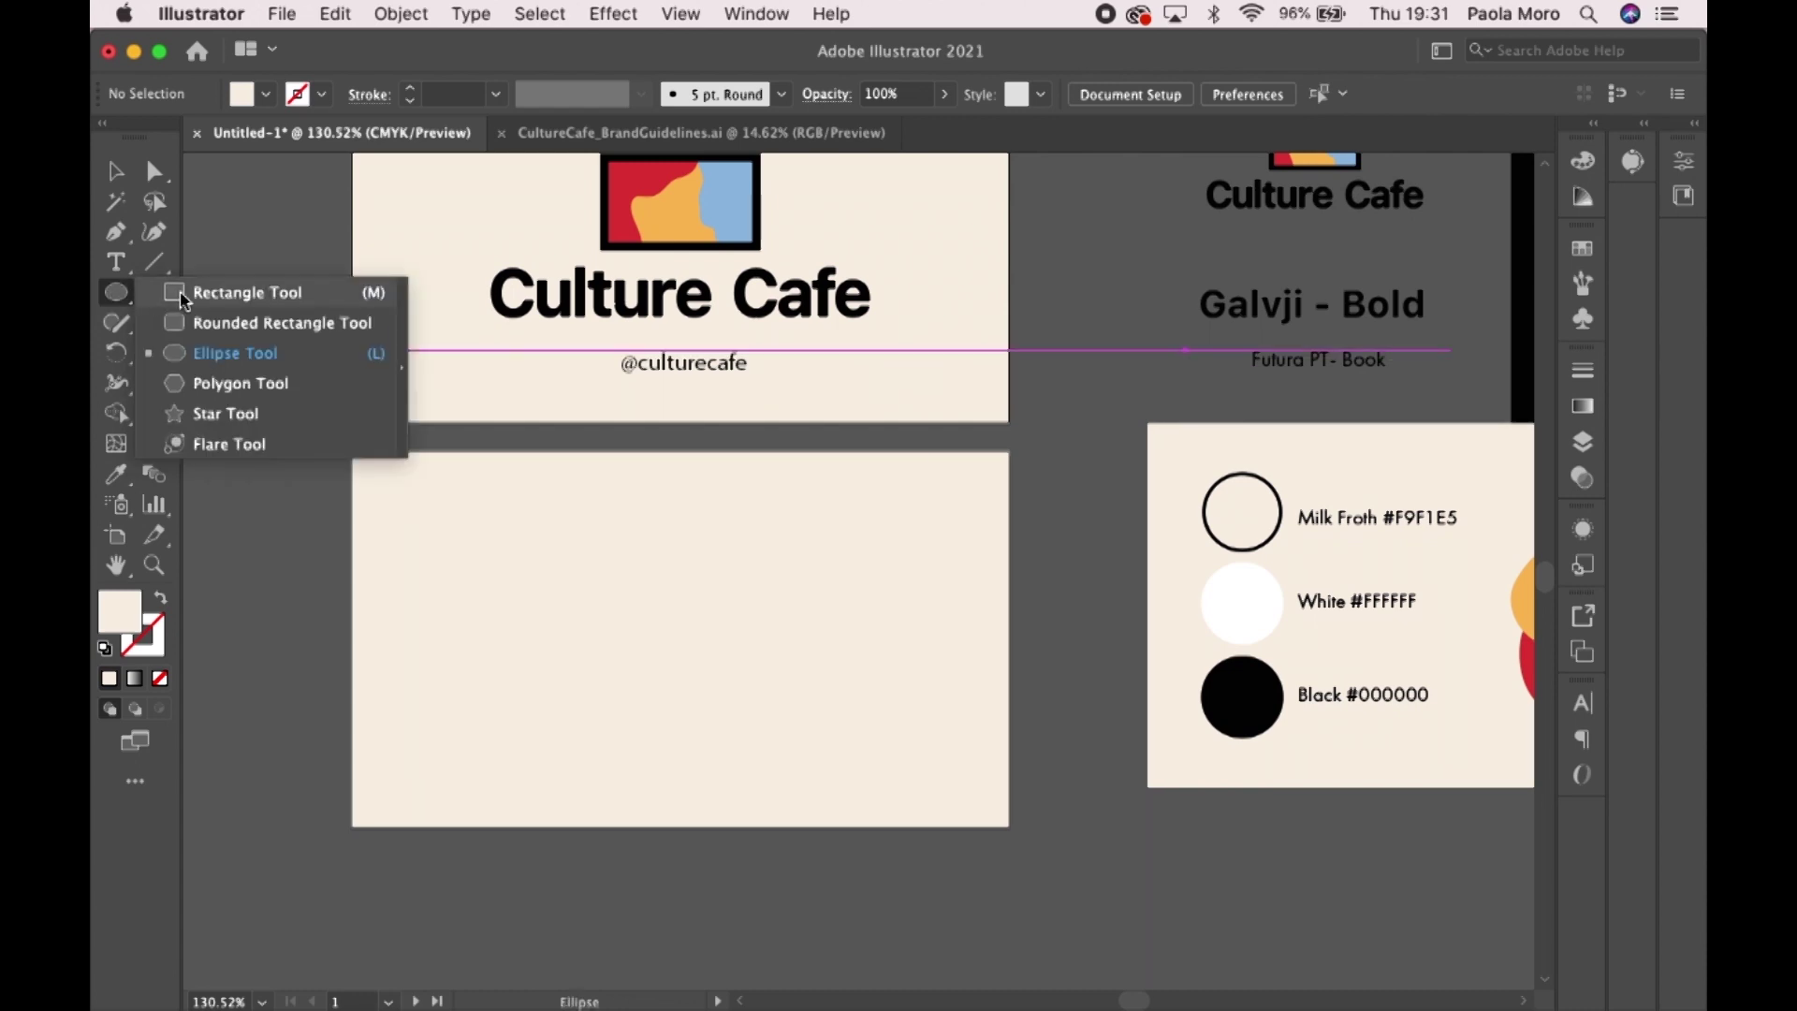
{"action": "left_click", "coordinate": [227, 415]}
- Draw a small rectangle near the upper-left corner of the Back artboard with the cream fill F9F1E4
{"action": "left_click", "coordinate": [130, 299]}
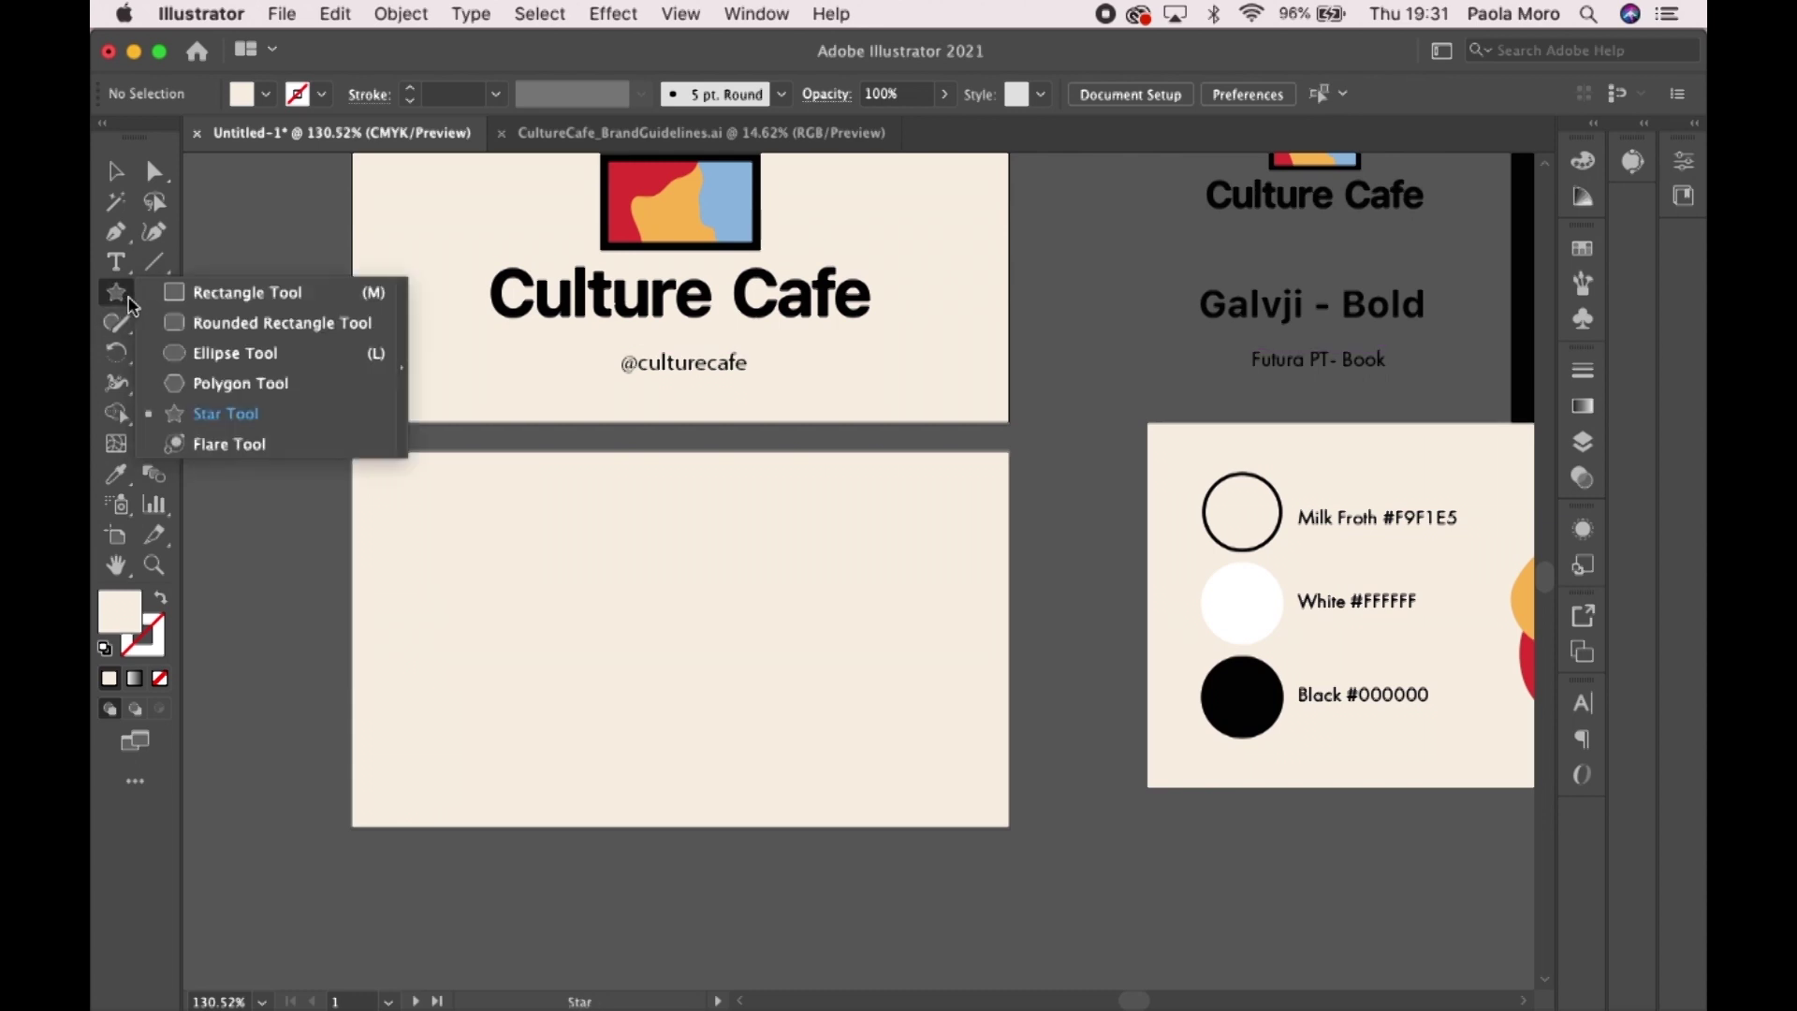
{"action": "left_click", "coordinate": [239, 292]}
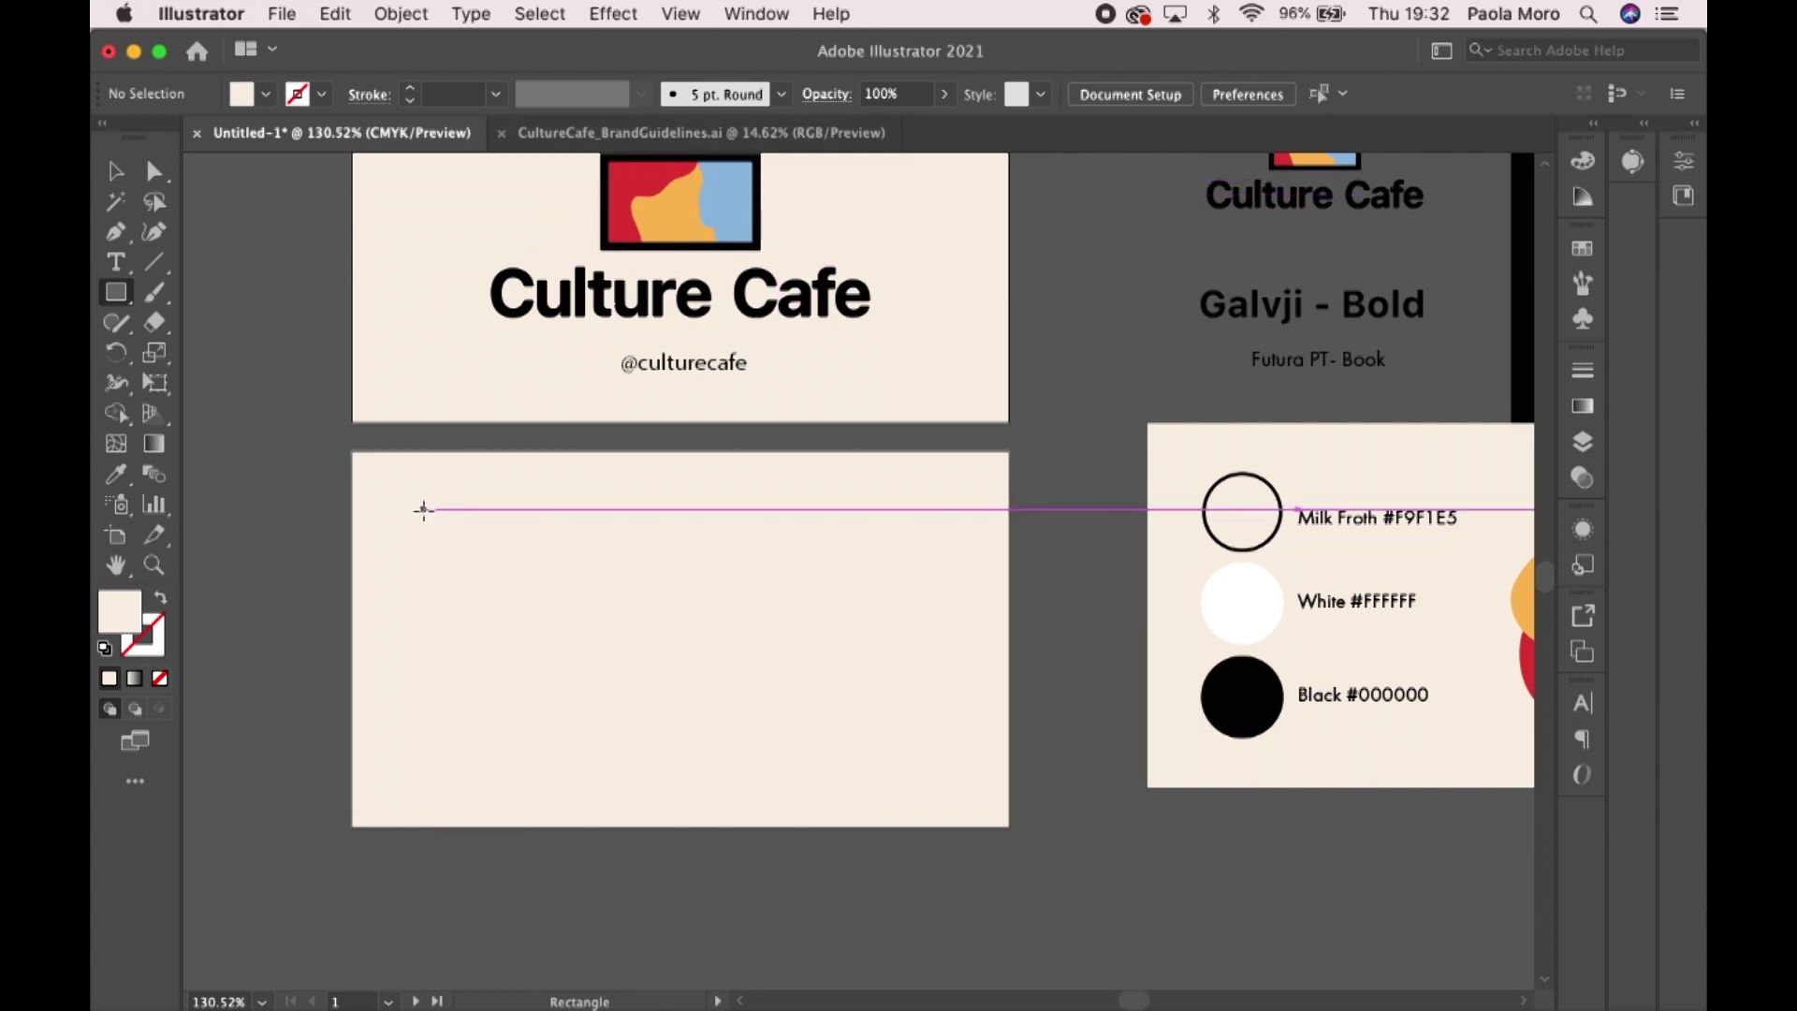
{"action": "left_click_drag", "start_coordinate": [424, 510], "coordinate": [537, 583]}
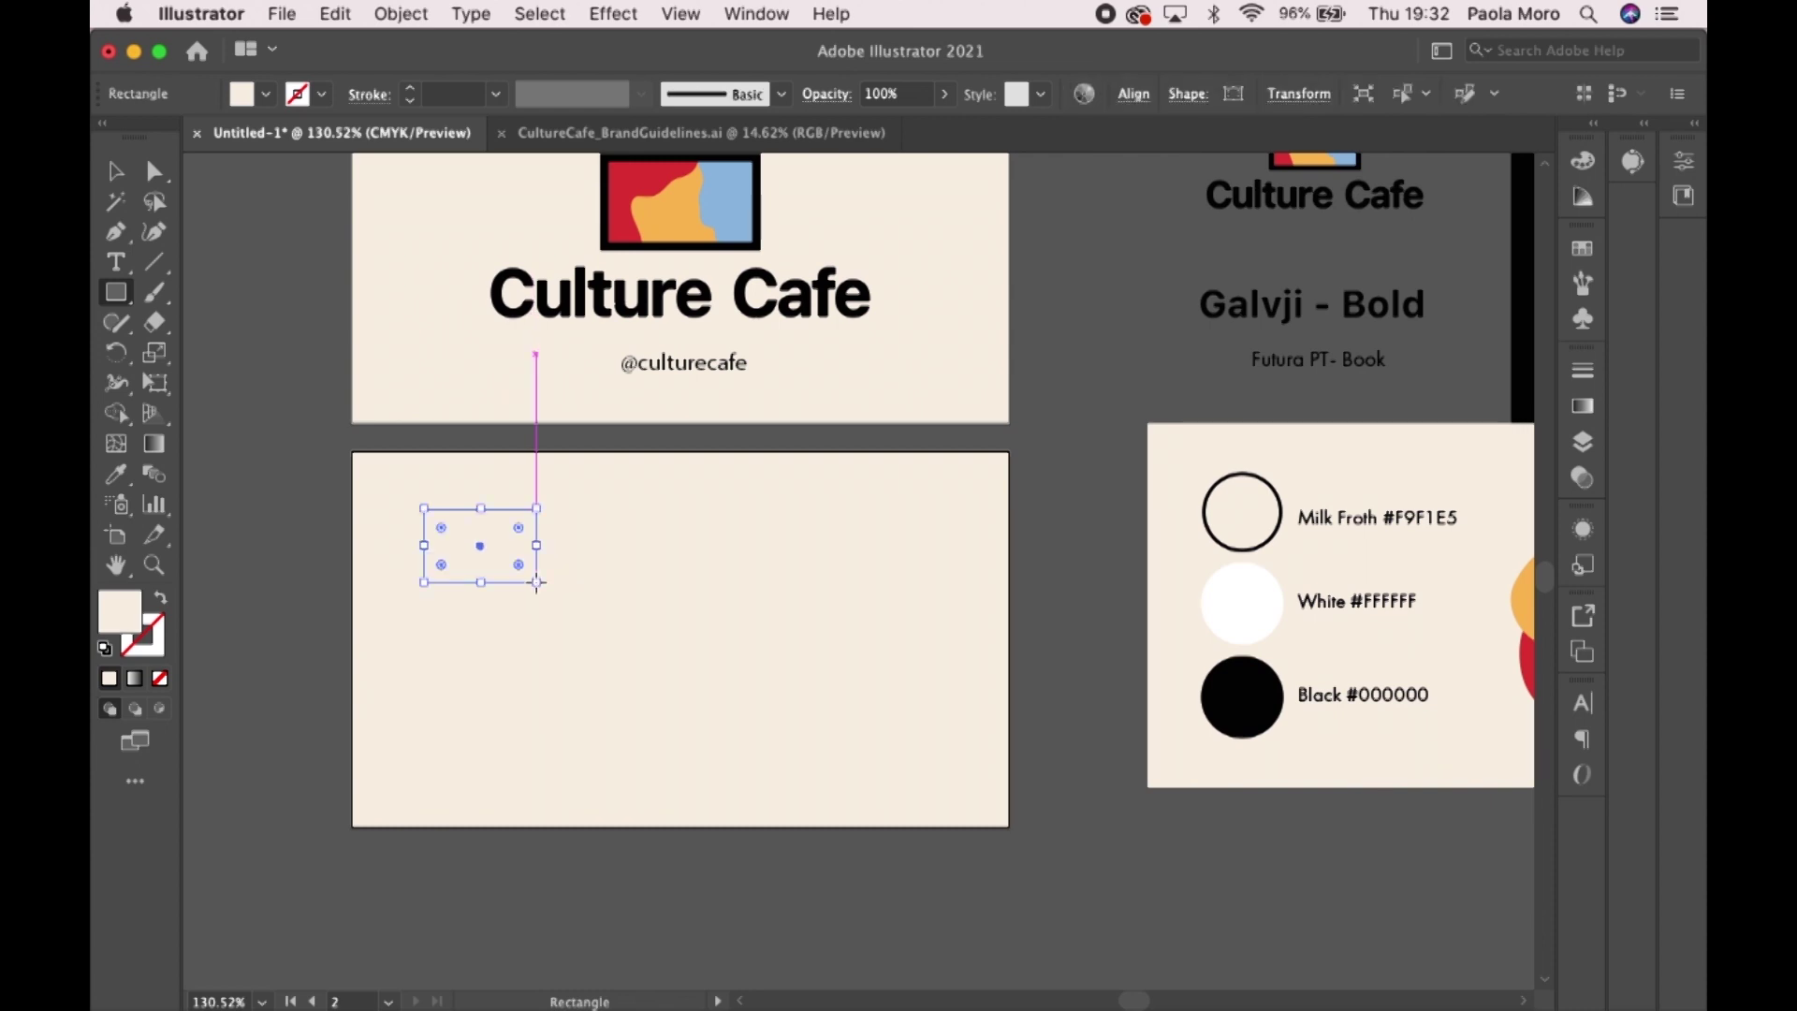
{"action": "double_click", "coordinate": [120, 610]}
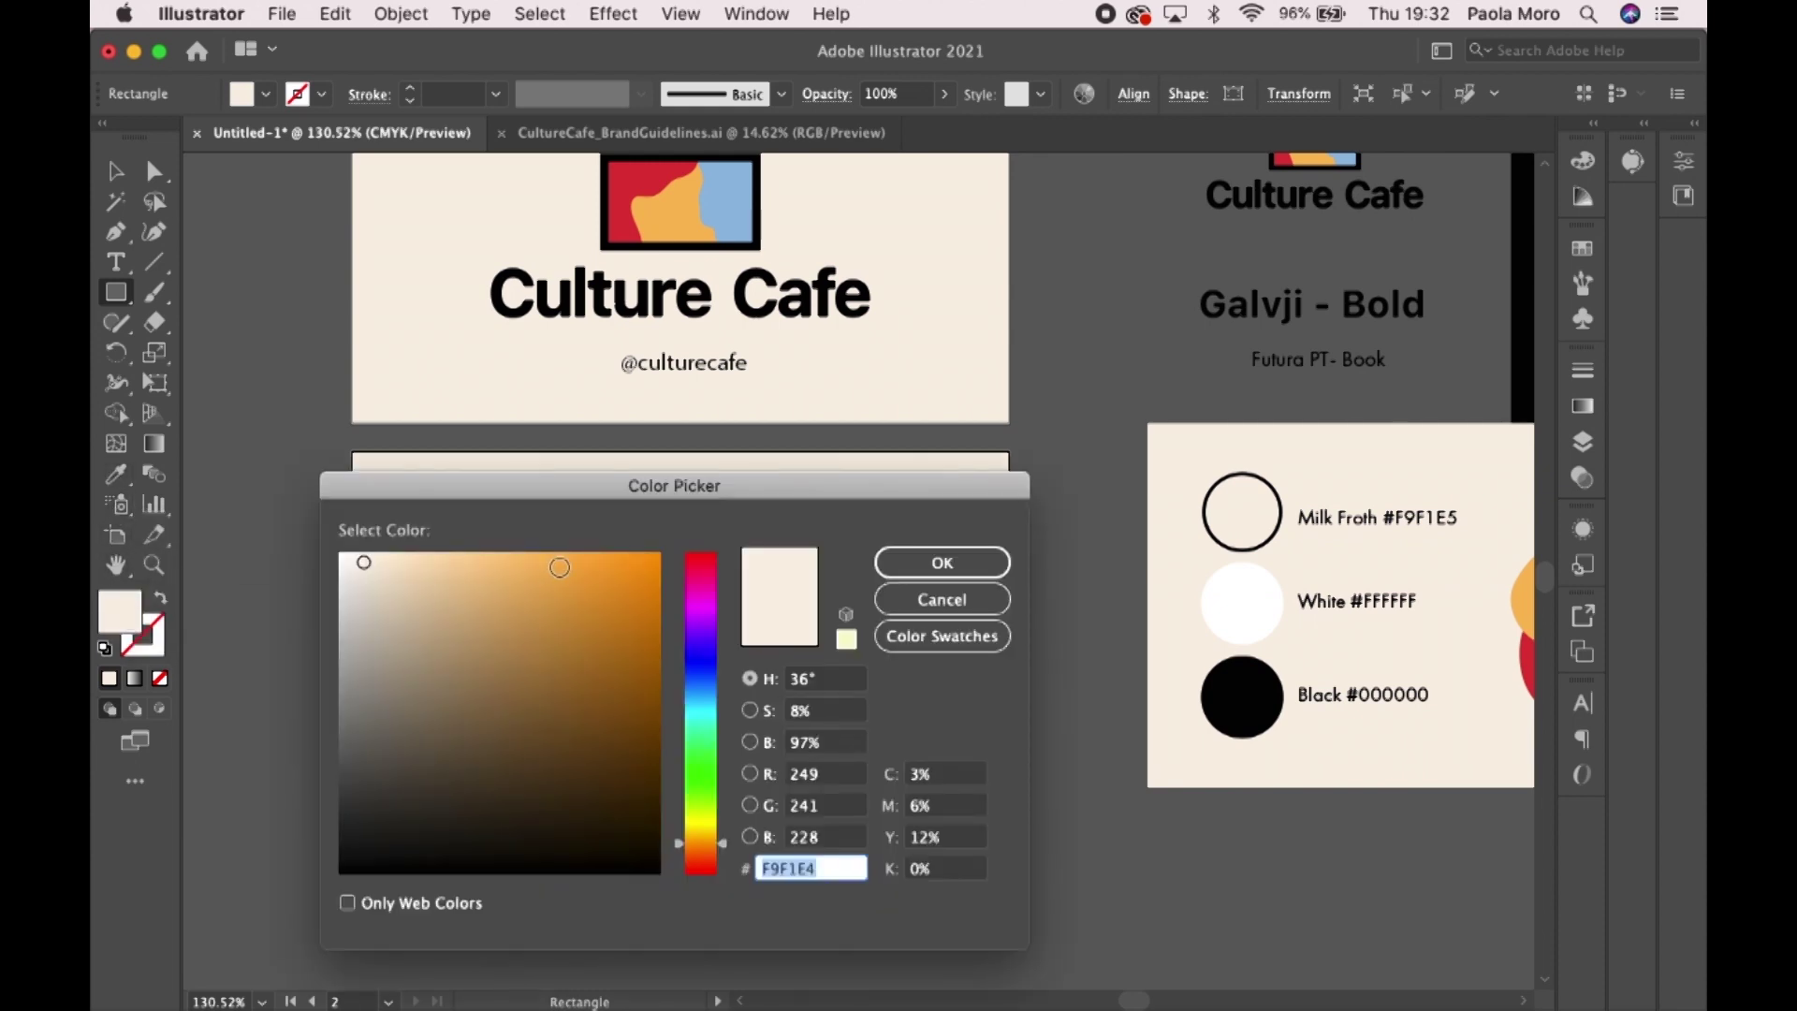
{"action": "left_click", "coordinate": [965, 569]}
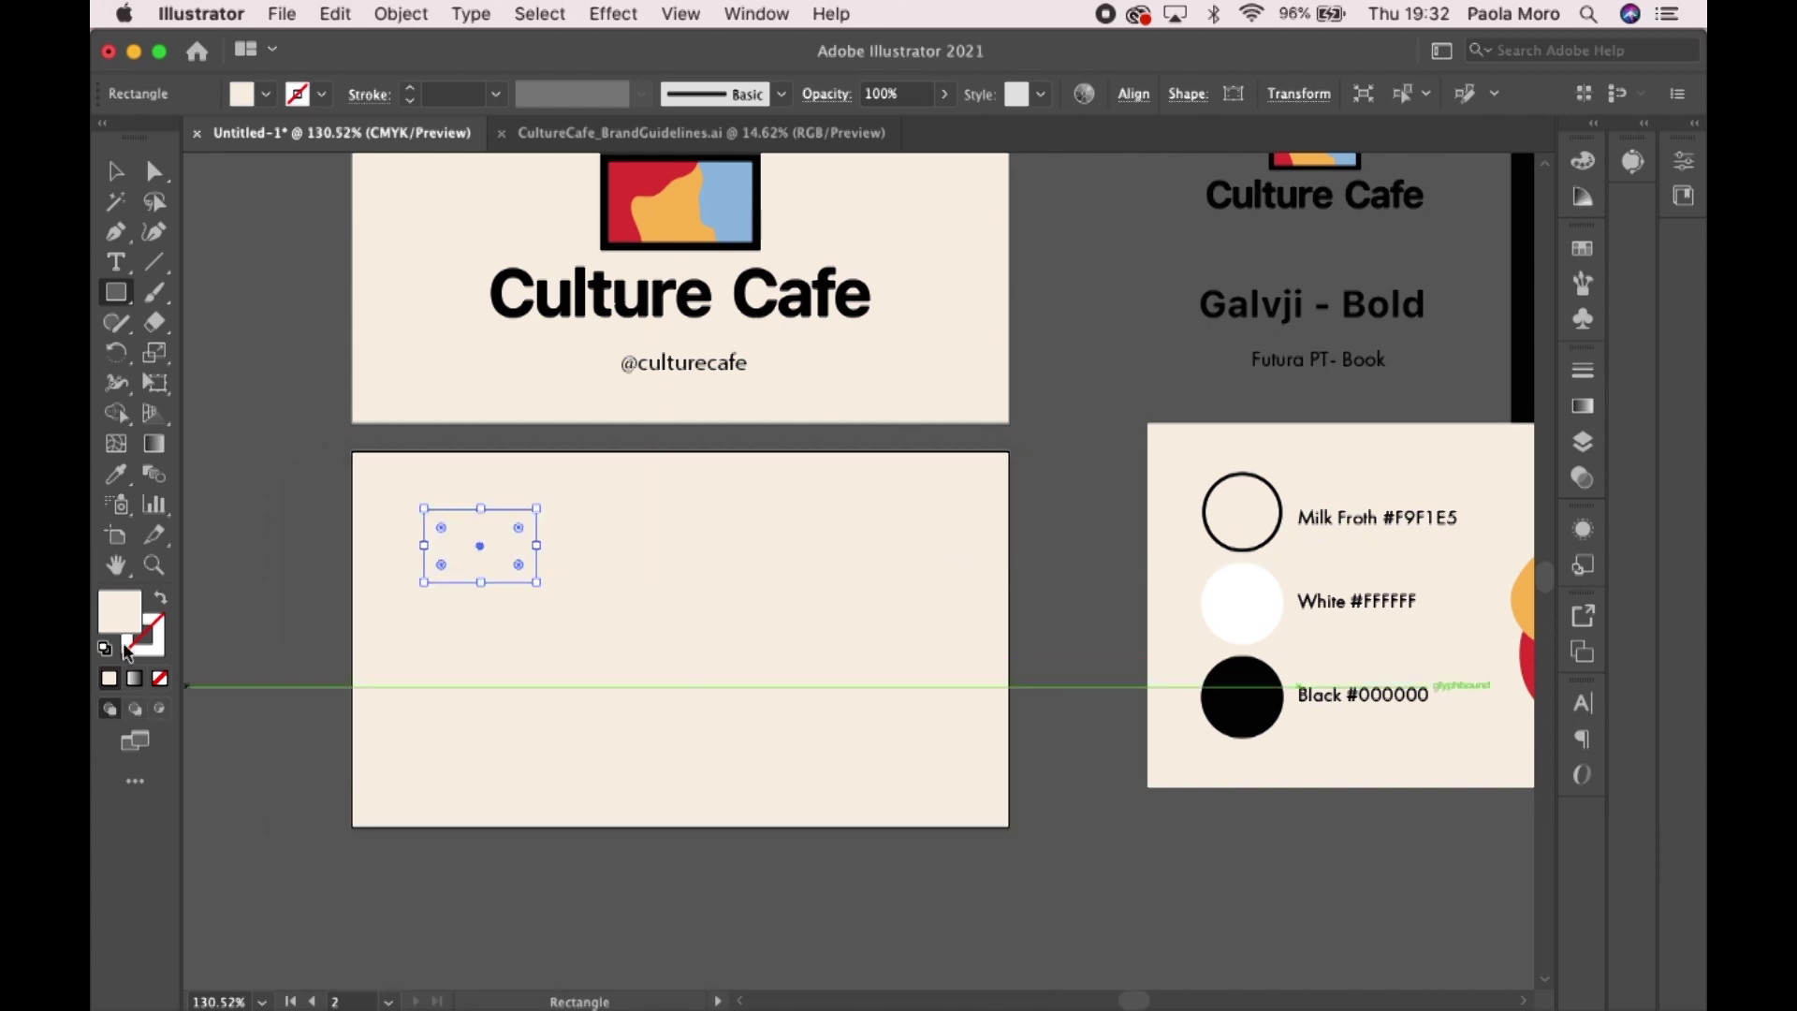
- Give the small rectangle on the Back artboard a solid black outline with a 1 pt stroke
{"action": "double_click", "coordinate": [163, 635]}
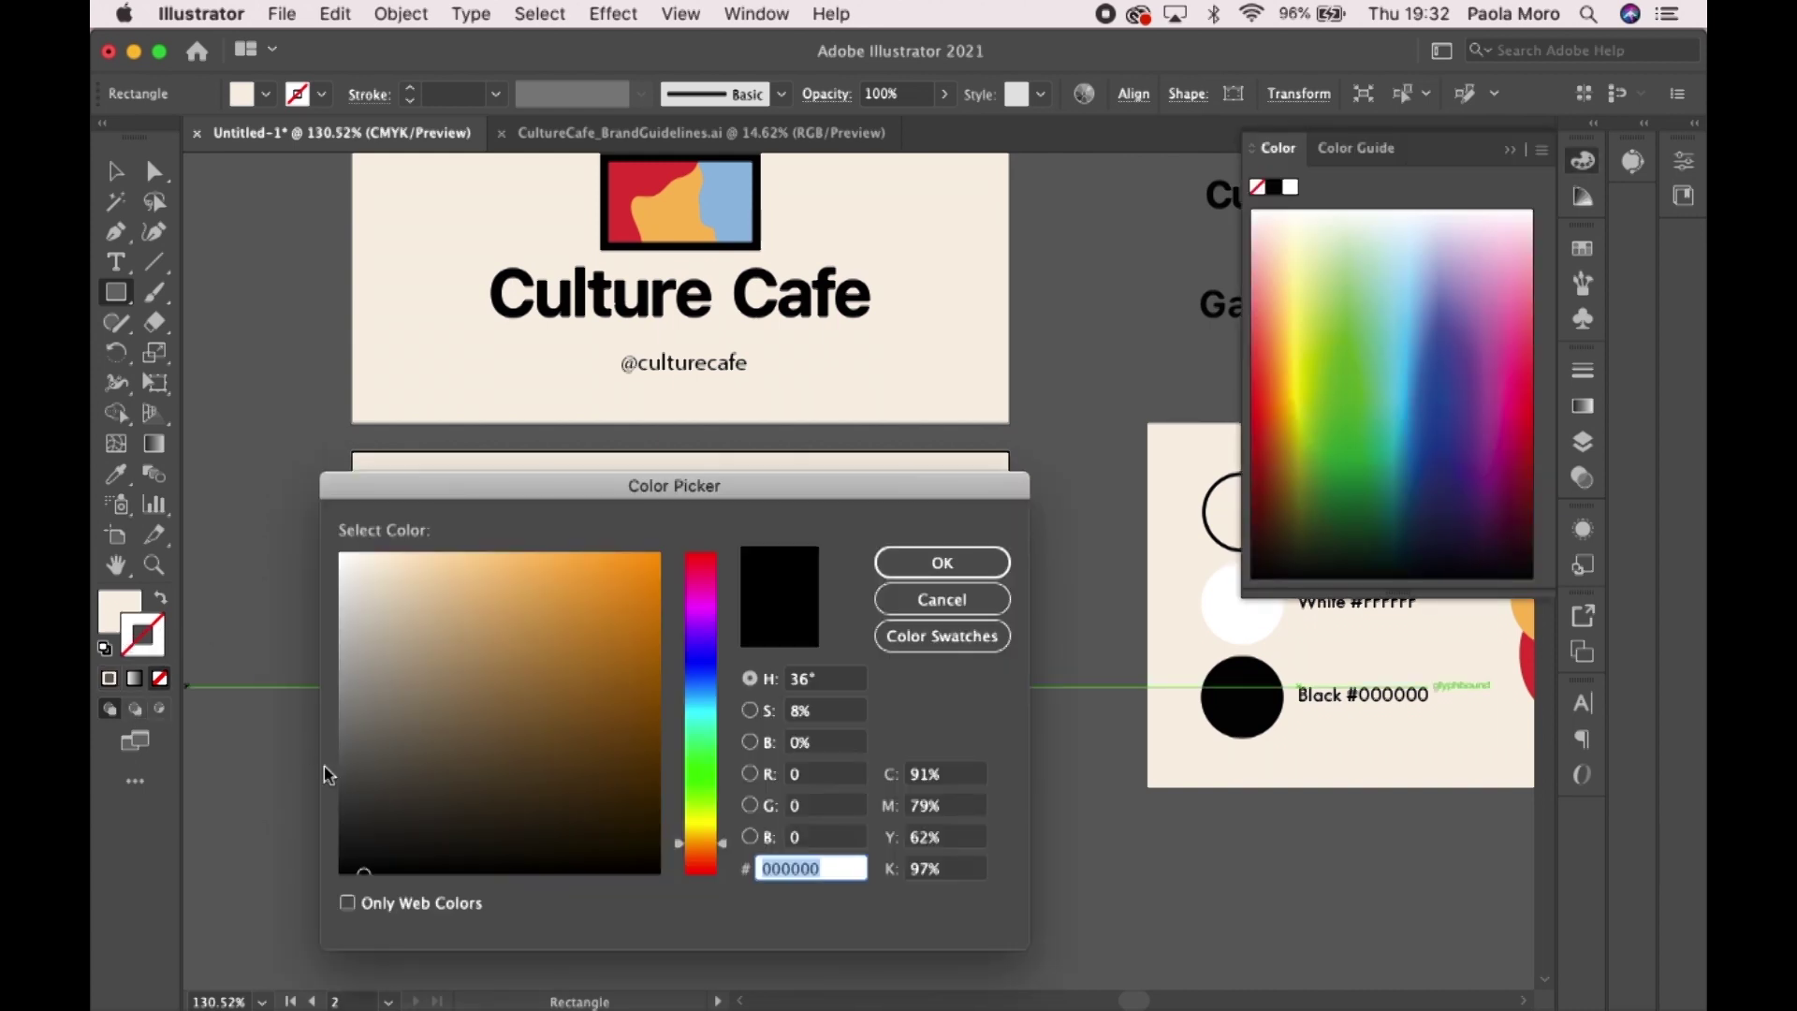
{"action": "mouse_move", "coordinate": [371, 851]}
{"action": "left_mouse_down"}
{"action": "mouse_move", "coordinate": [287, 920]}
{"action": "mouse_move", "coordinate": [365, 854]}
{"action": "mouse_move", "coordinate": [337, 880]}
{"action": "left_mouse_up"}
{"action": "left_click", "coordinate": [947, 561]}
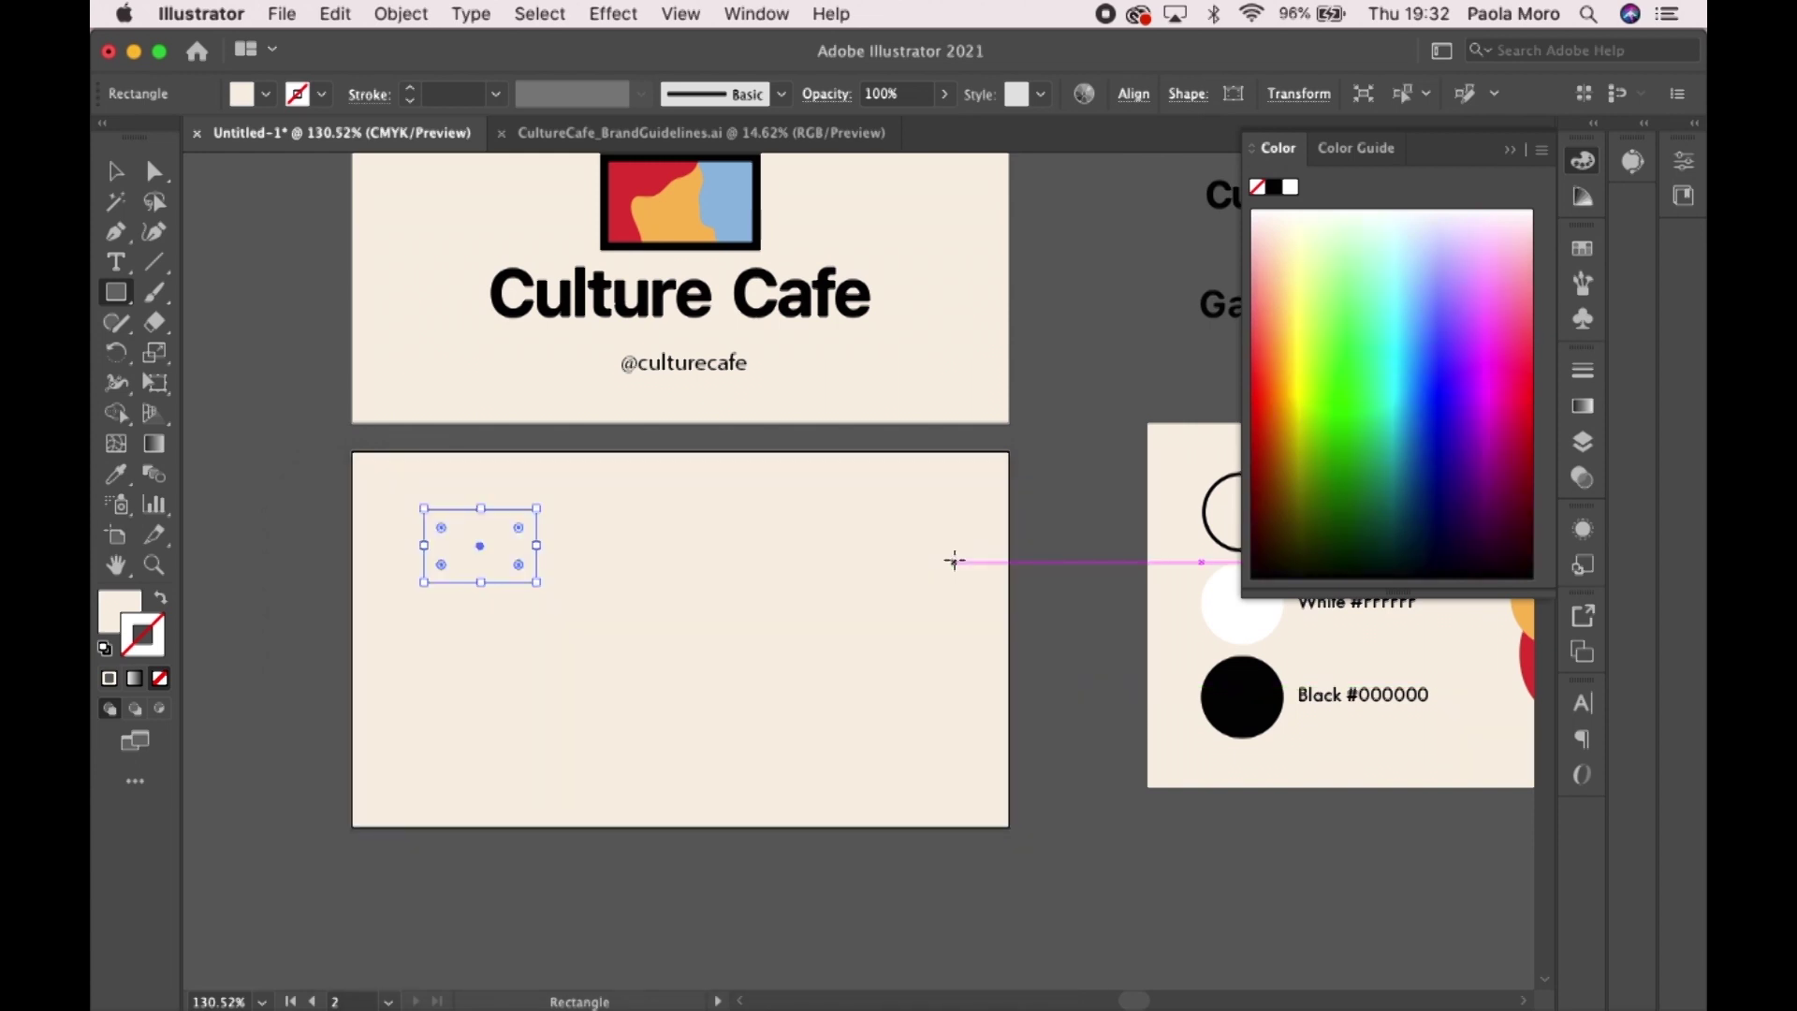
{"action": "left_click", "coordinate": [412, 98]}
{"action": "left_click", "coordinate": [412, 91]}
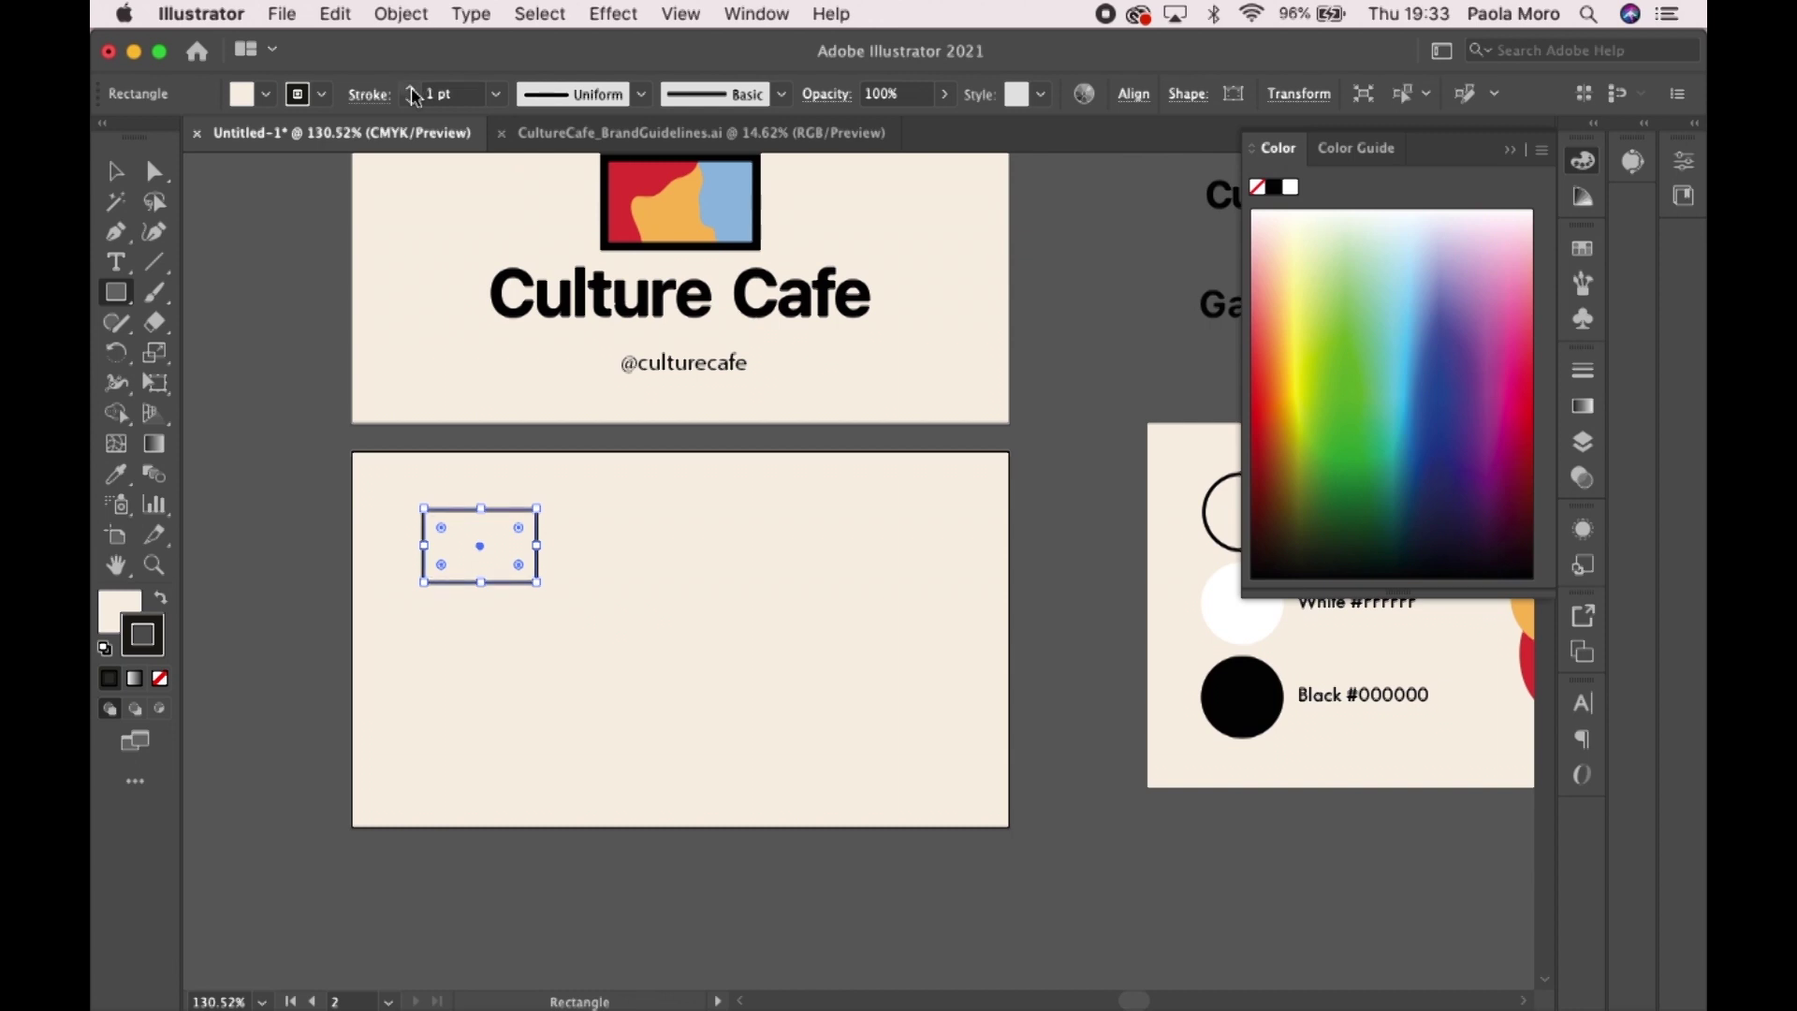
- Try a 3 pt stroke on the small rectangle, return it to 1 pt and deselect the rectangle
{"action": "left_click", "coordinate": [412, 91]}
{"action": "left_click", "coordinate": [412, 91]}
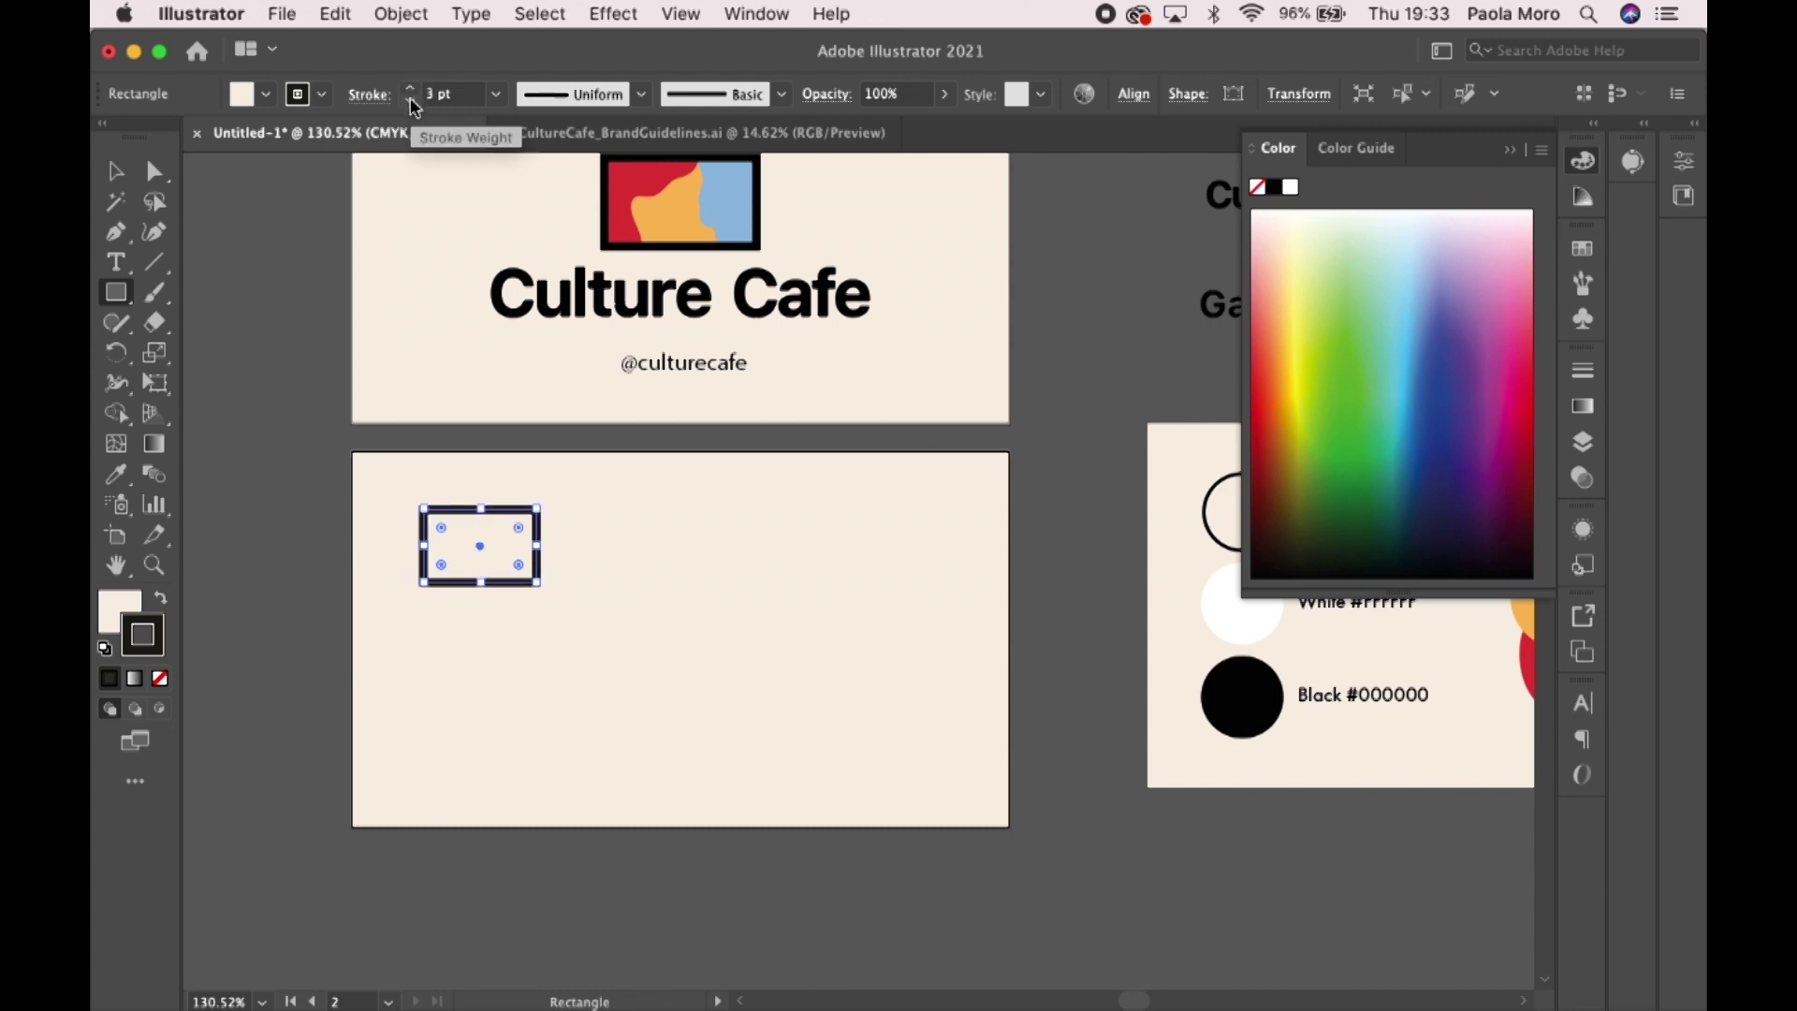
{"action": "left_click", "coordinate": [411, 100]}
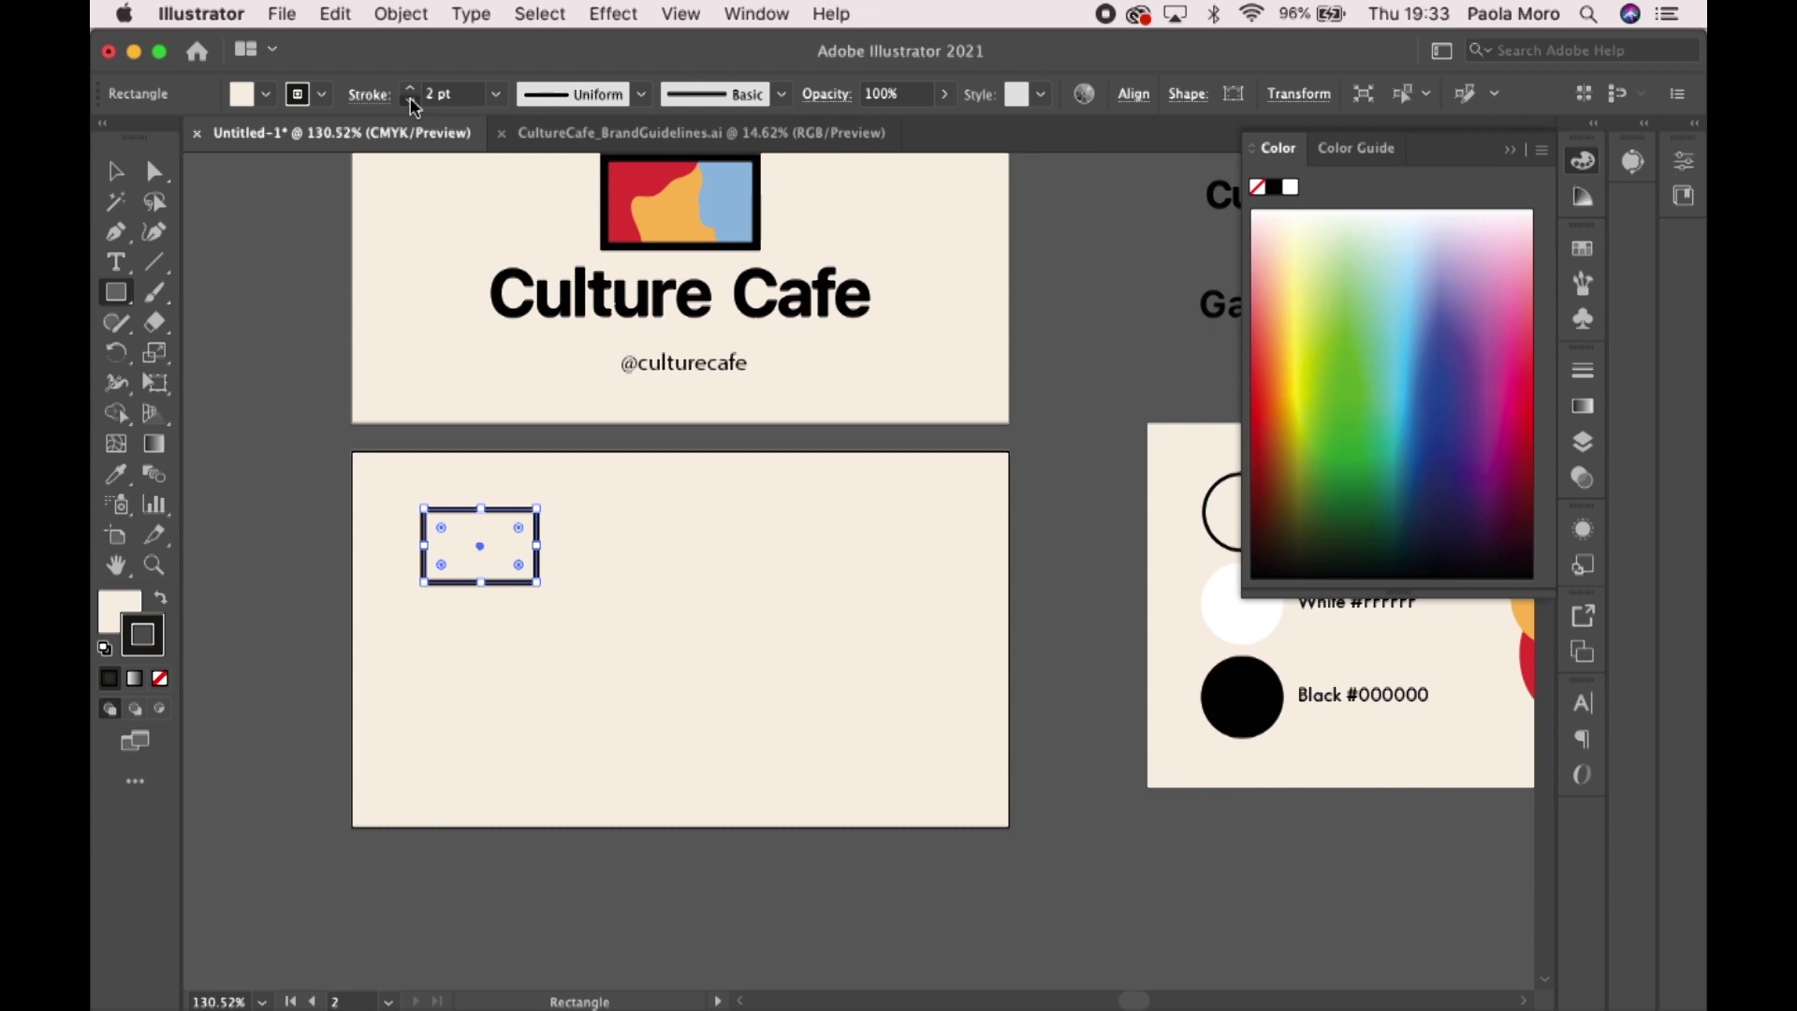
{"action": "left_click", "coordinate": [411, 100]}
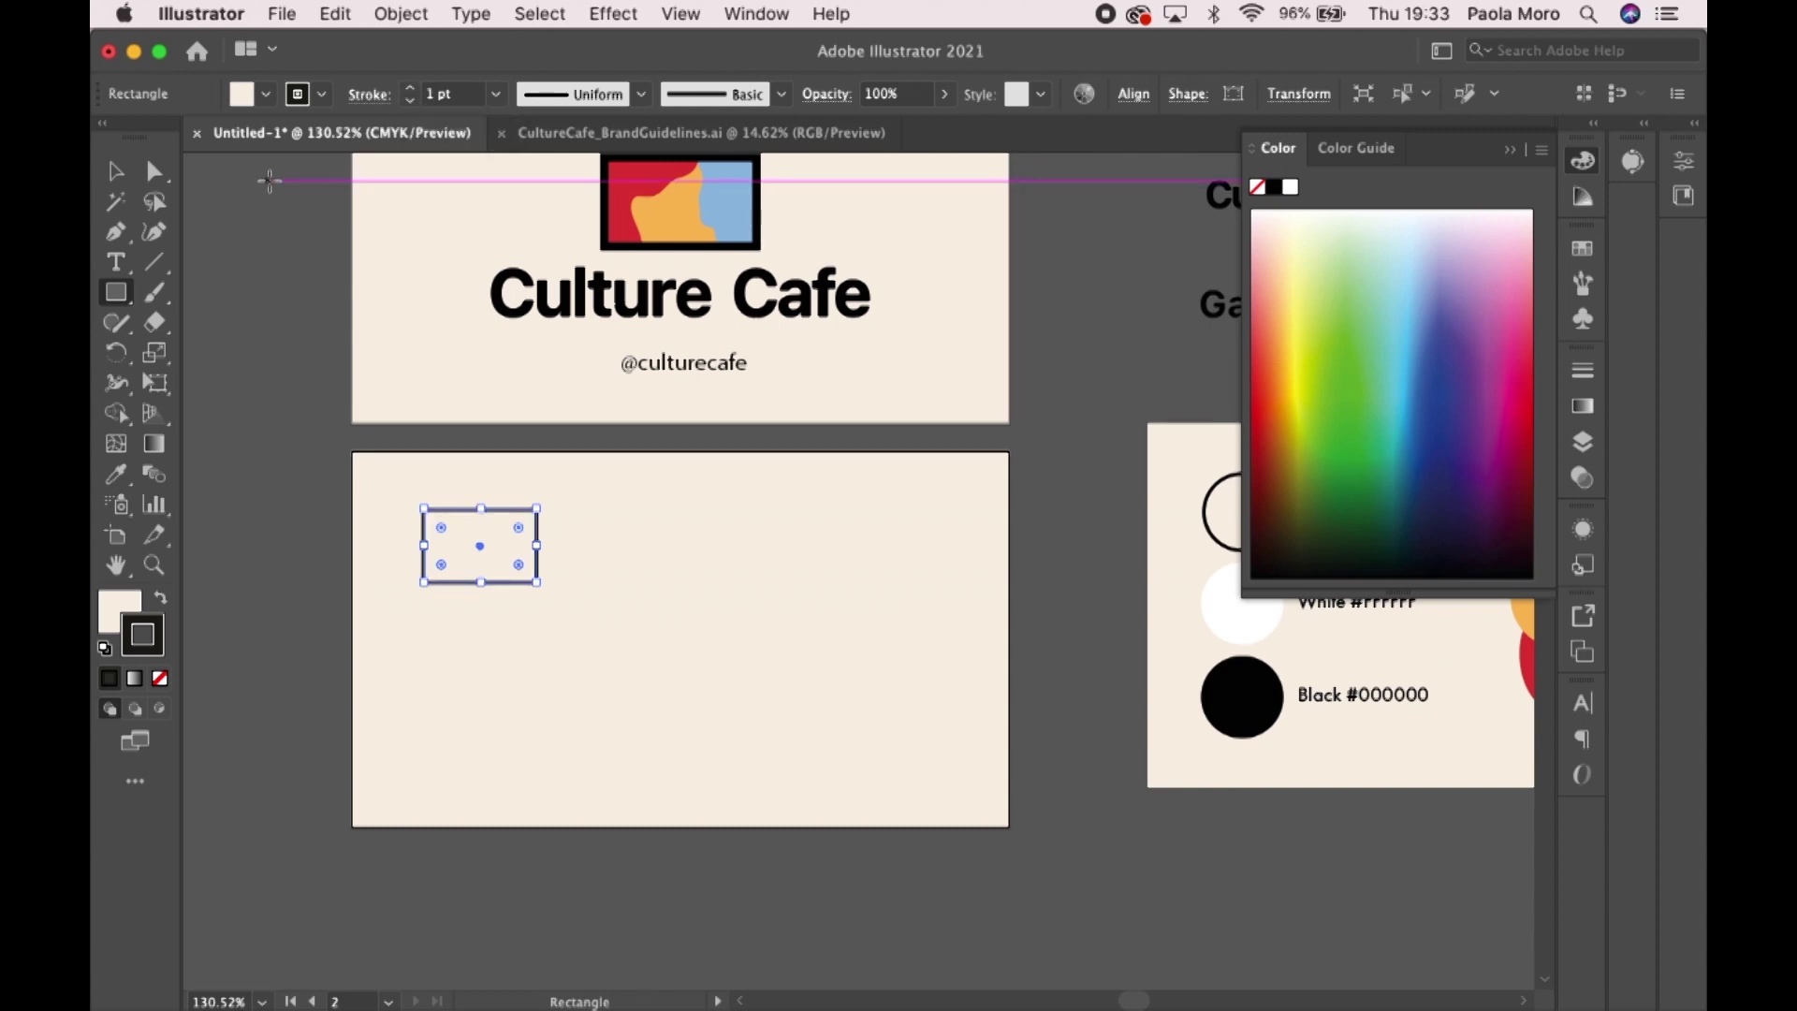
{"action": "key", "text": "v"}
{"action": "left_click", "coordinate": [289, 292]}
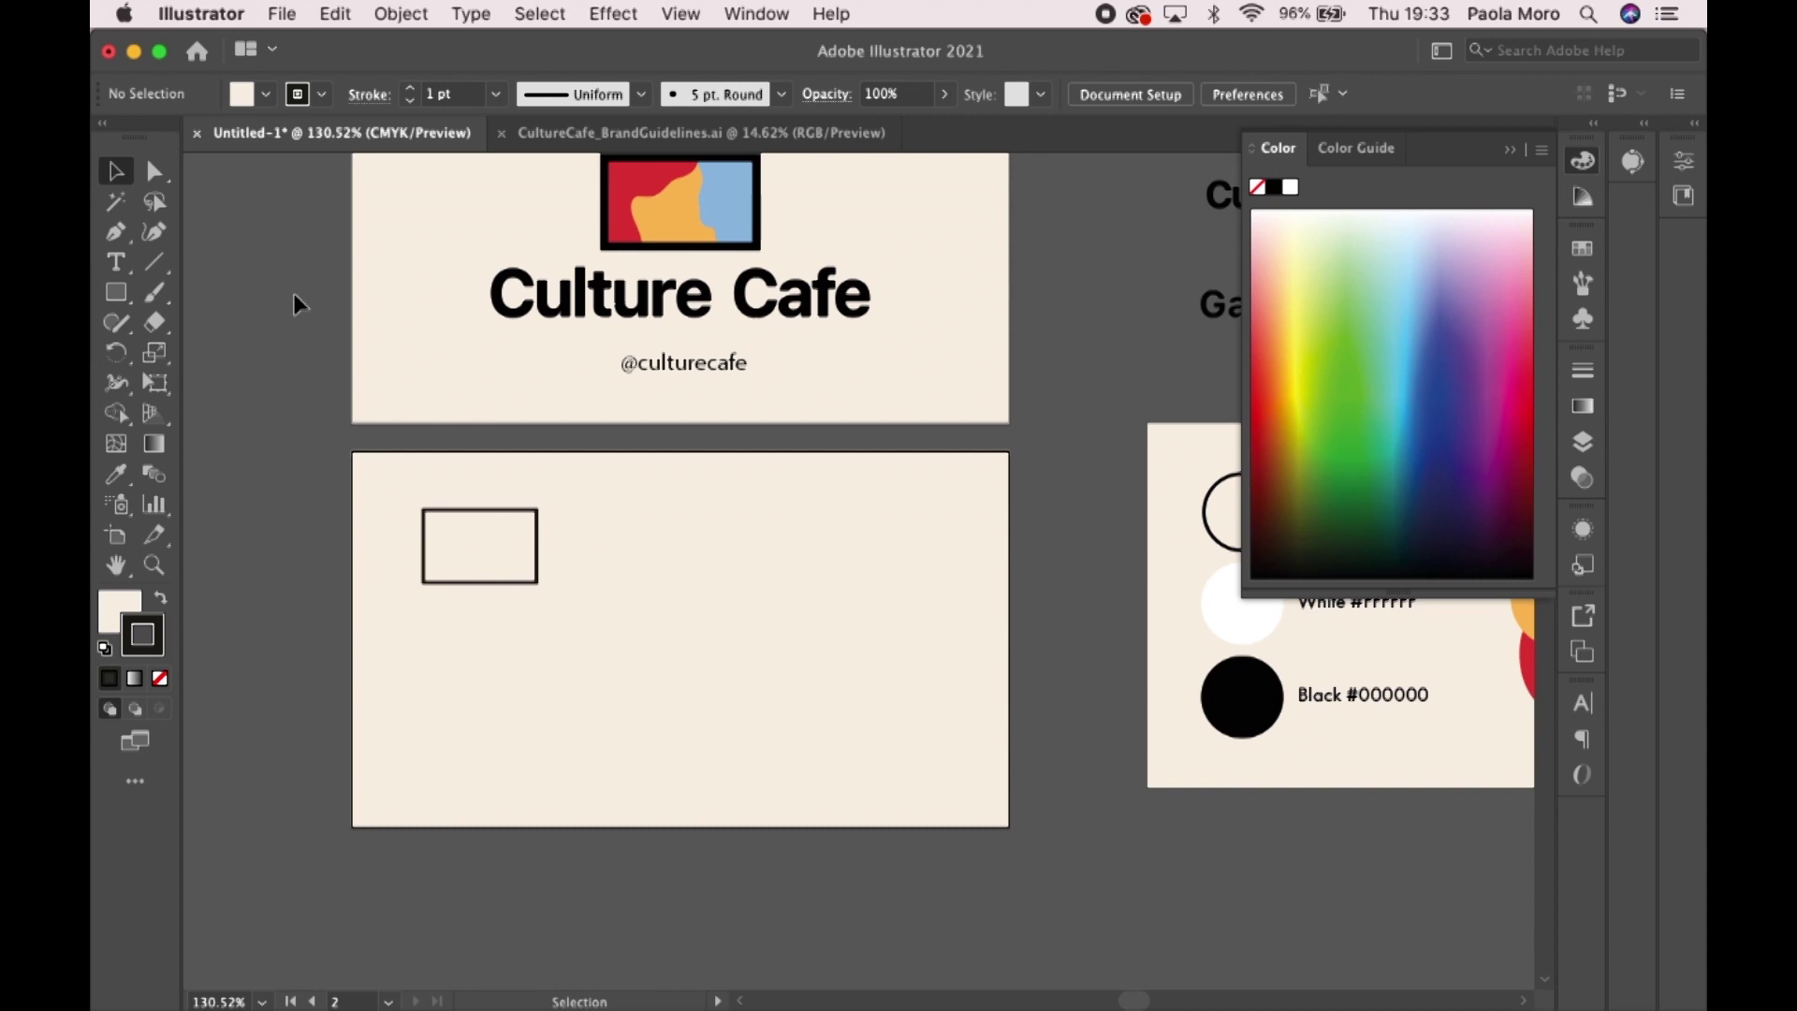
- Copy the outlined rectangle sideways three times into a row of four, offsetting the first copy about 0.86 in and keeping the last inside the card
{"action": "left_click", "coordinate": [462, 513]}
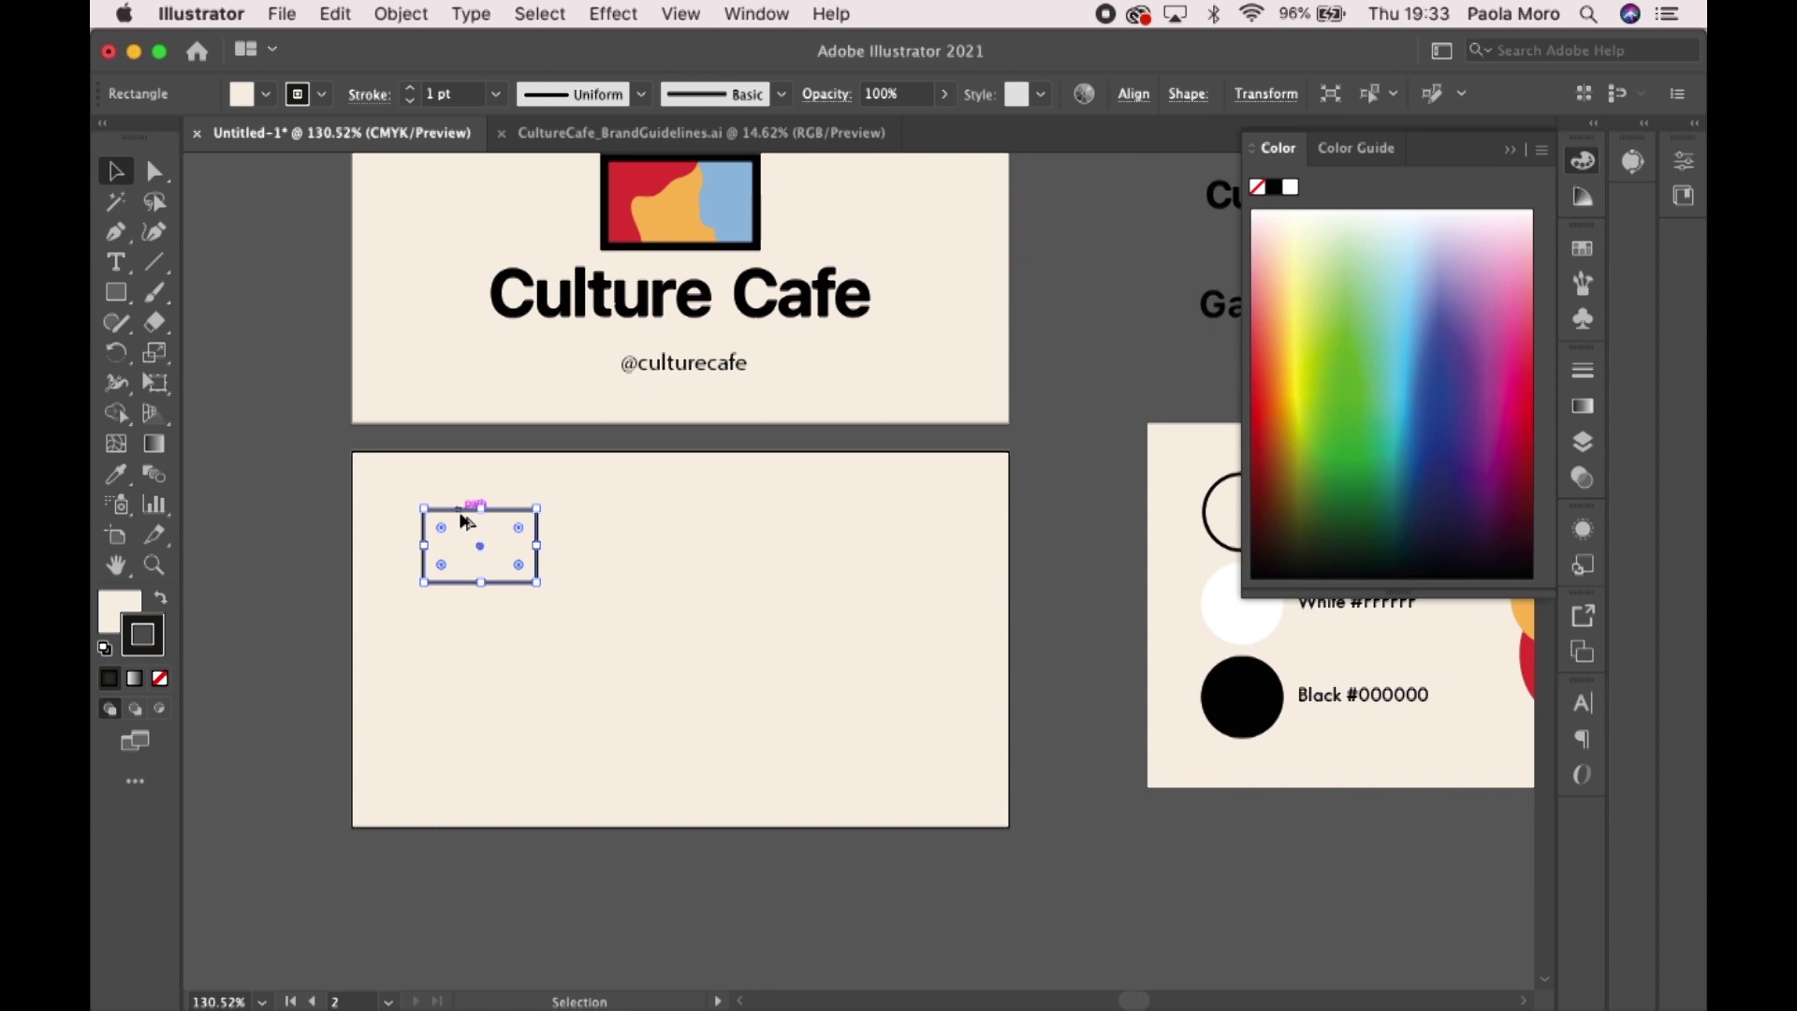
{"action": "left_click_drag", "start_coordinate": [460, 515], "coordinate": [624, 517]}
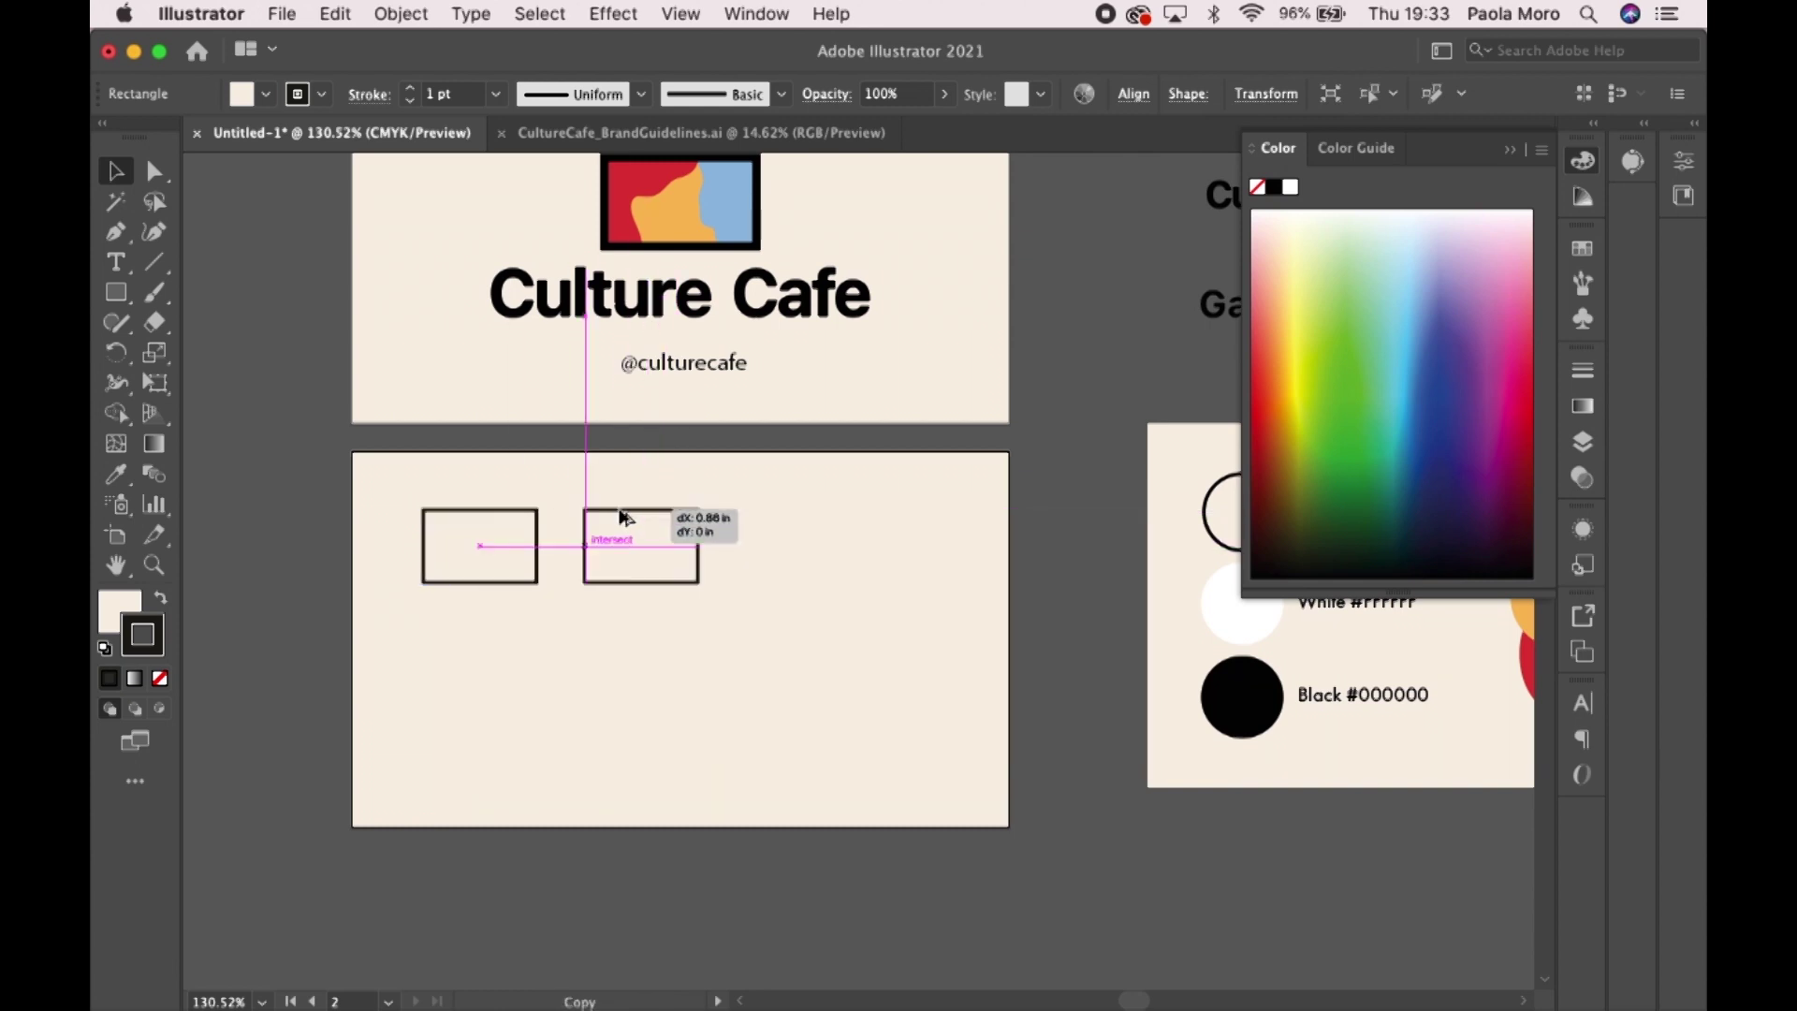
{"action": "left_click_drag", "start_coordinate": [623, 517], "coordinate": [625, 517]}
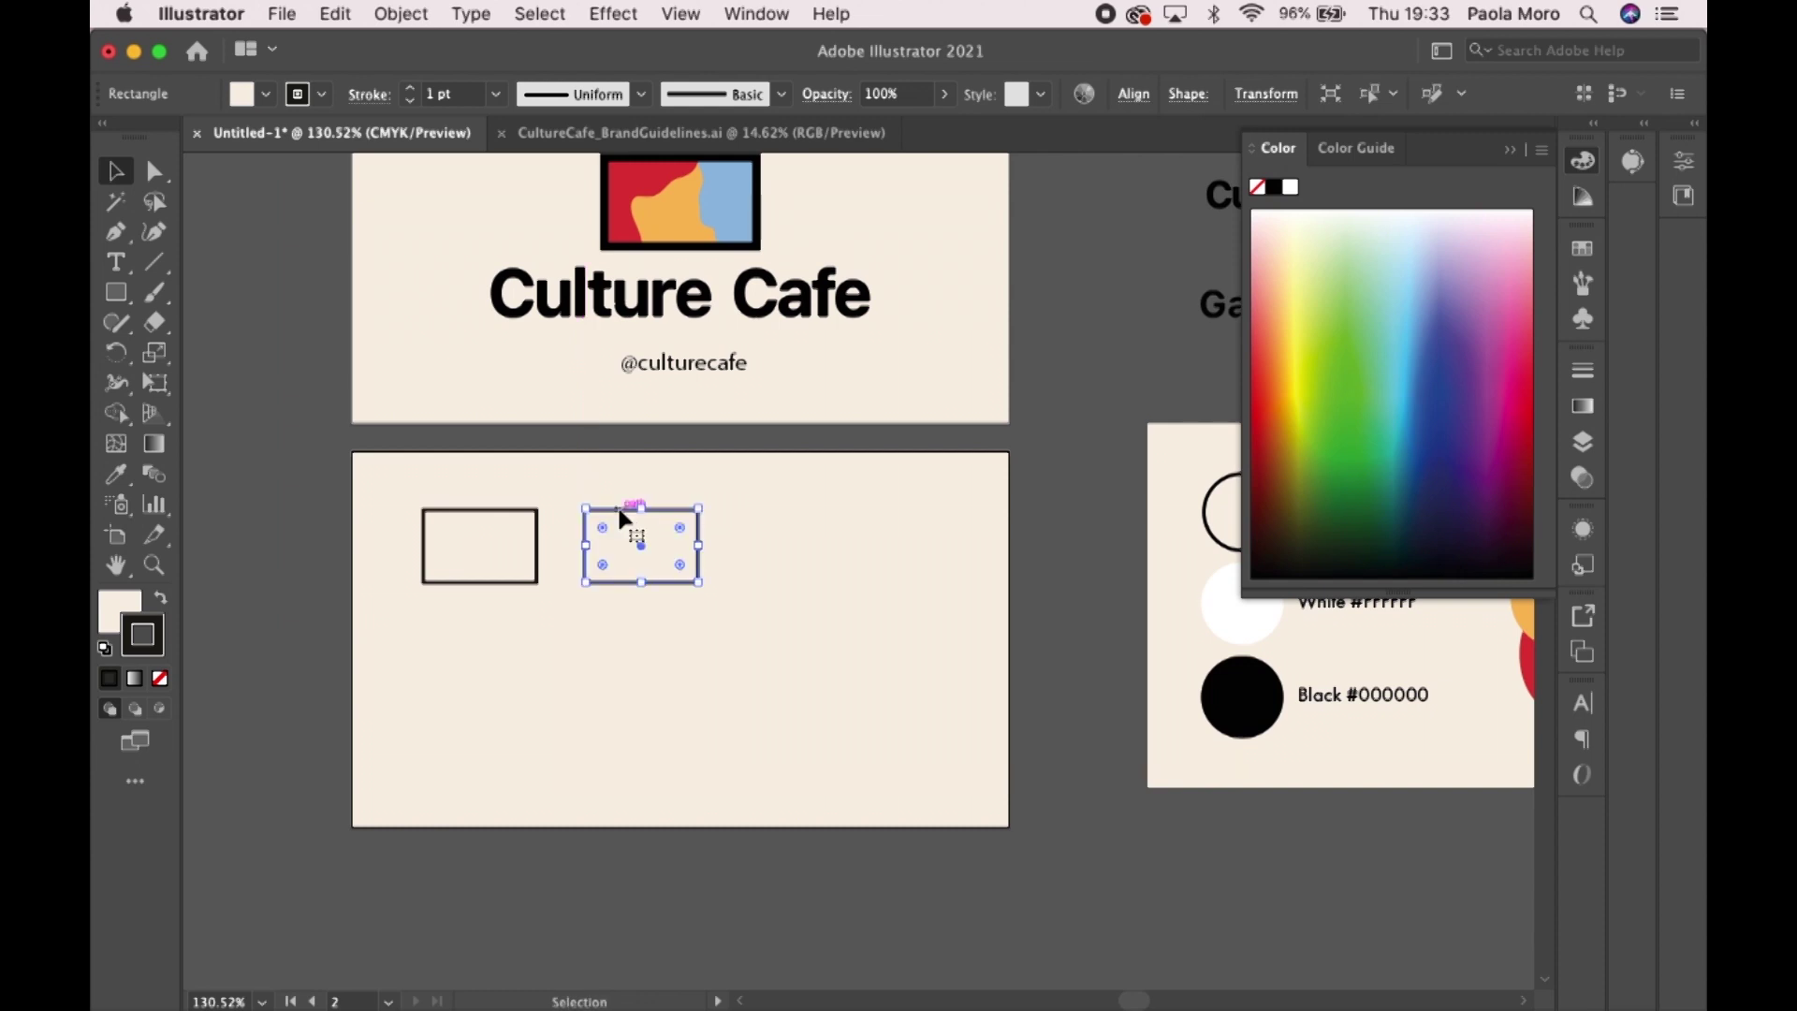
{"action": "key", "text": "super+shift+a"}
{"action": "left_click_drag", "start_coordinate": [644, 518], "coordinate": [929, 514]}
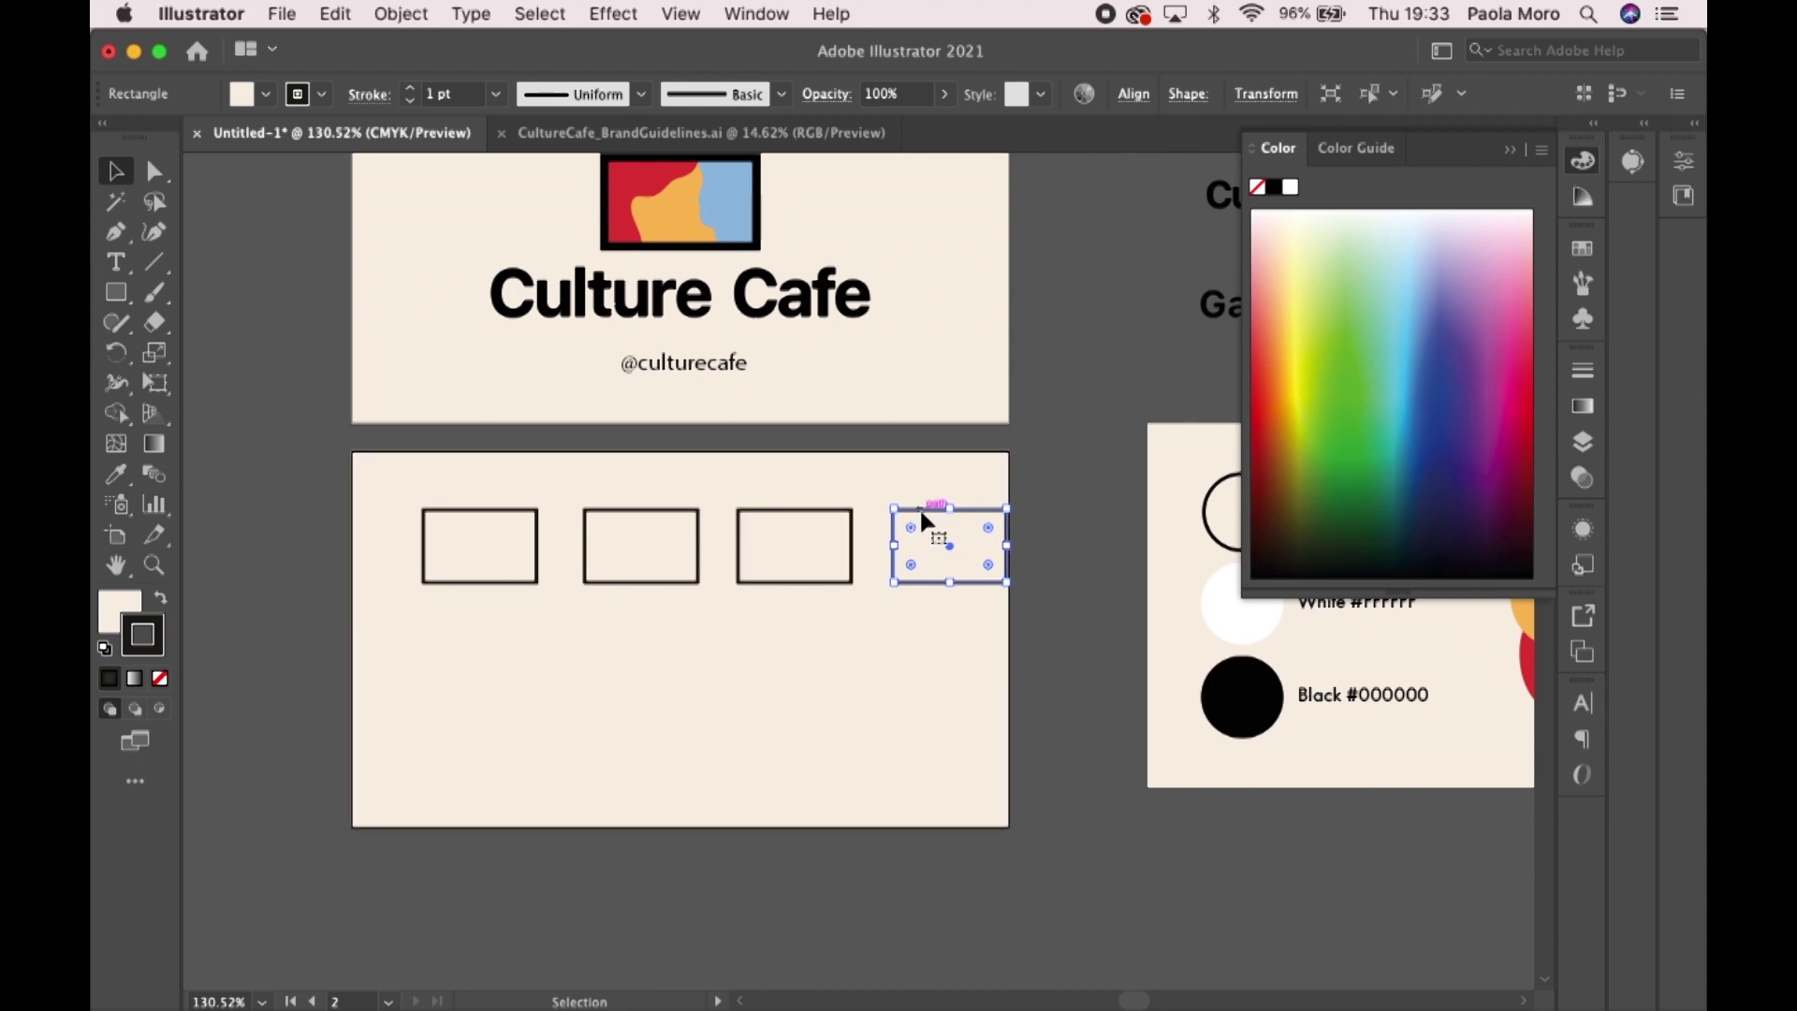
{"action": "left_click_drag", "start_coordinate": [920, 513], "coordinate": [907, 520]}
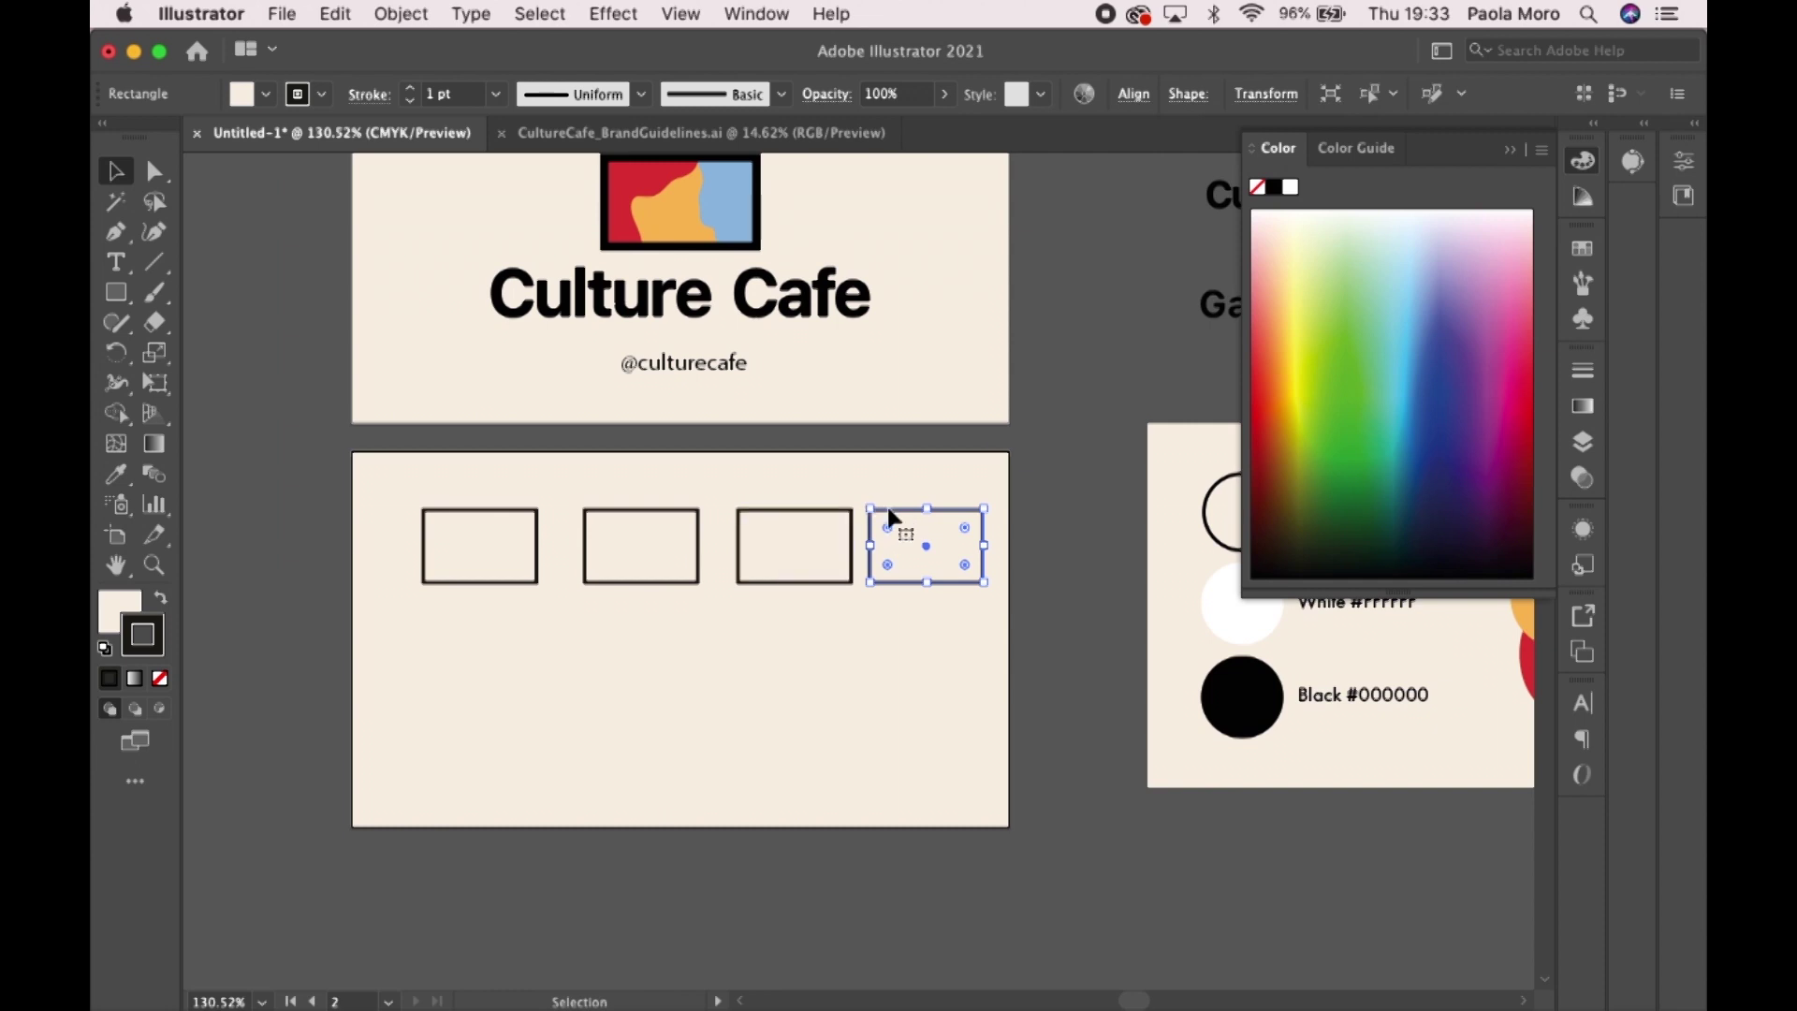
- Select all four outlined rectangles and distribute them evenly across the row by their left edges
{"action": "left_click", "coordinate": [783, 515], "text": "shift"}
{"action": "left_click", "coordinate": [646, 506], "text": "shift"}
{"action": "left_click", "coordinate": [528, 510], "text": "shift"}
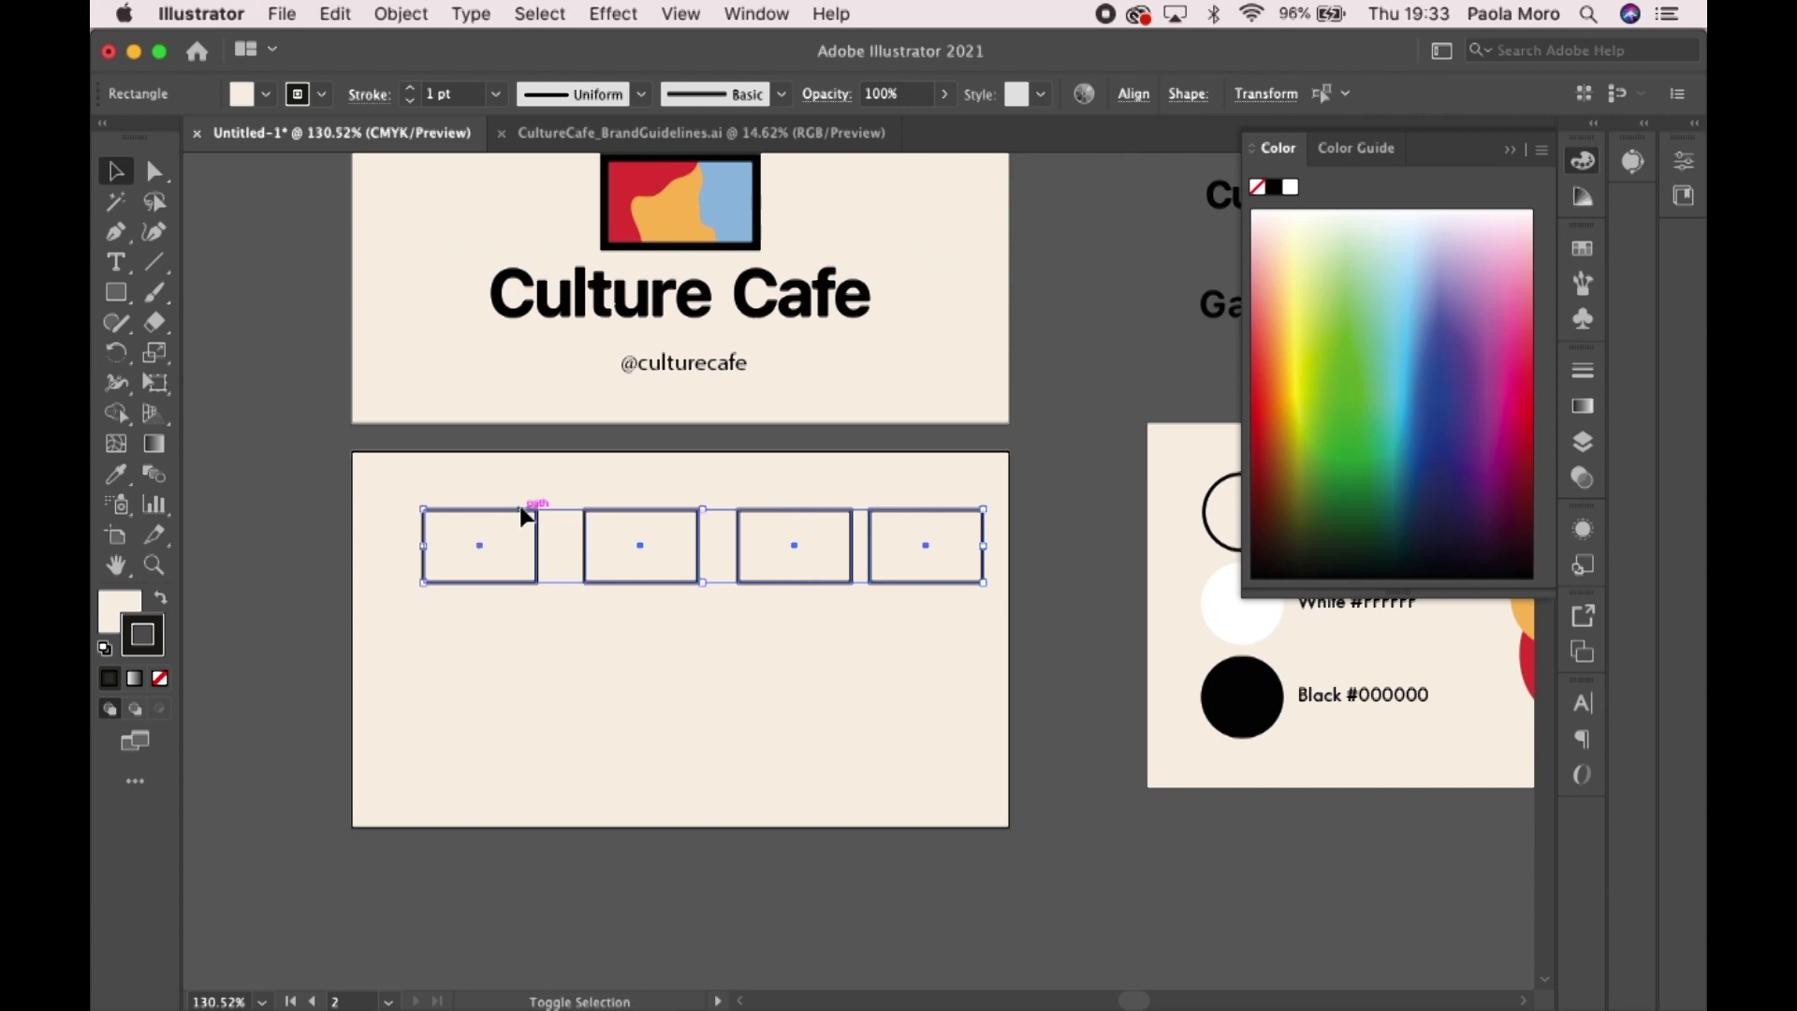
{"action": "left_click", "coordinate": [1136, 95]}
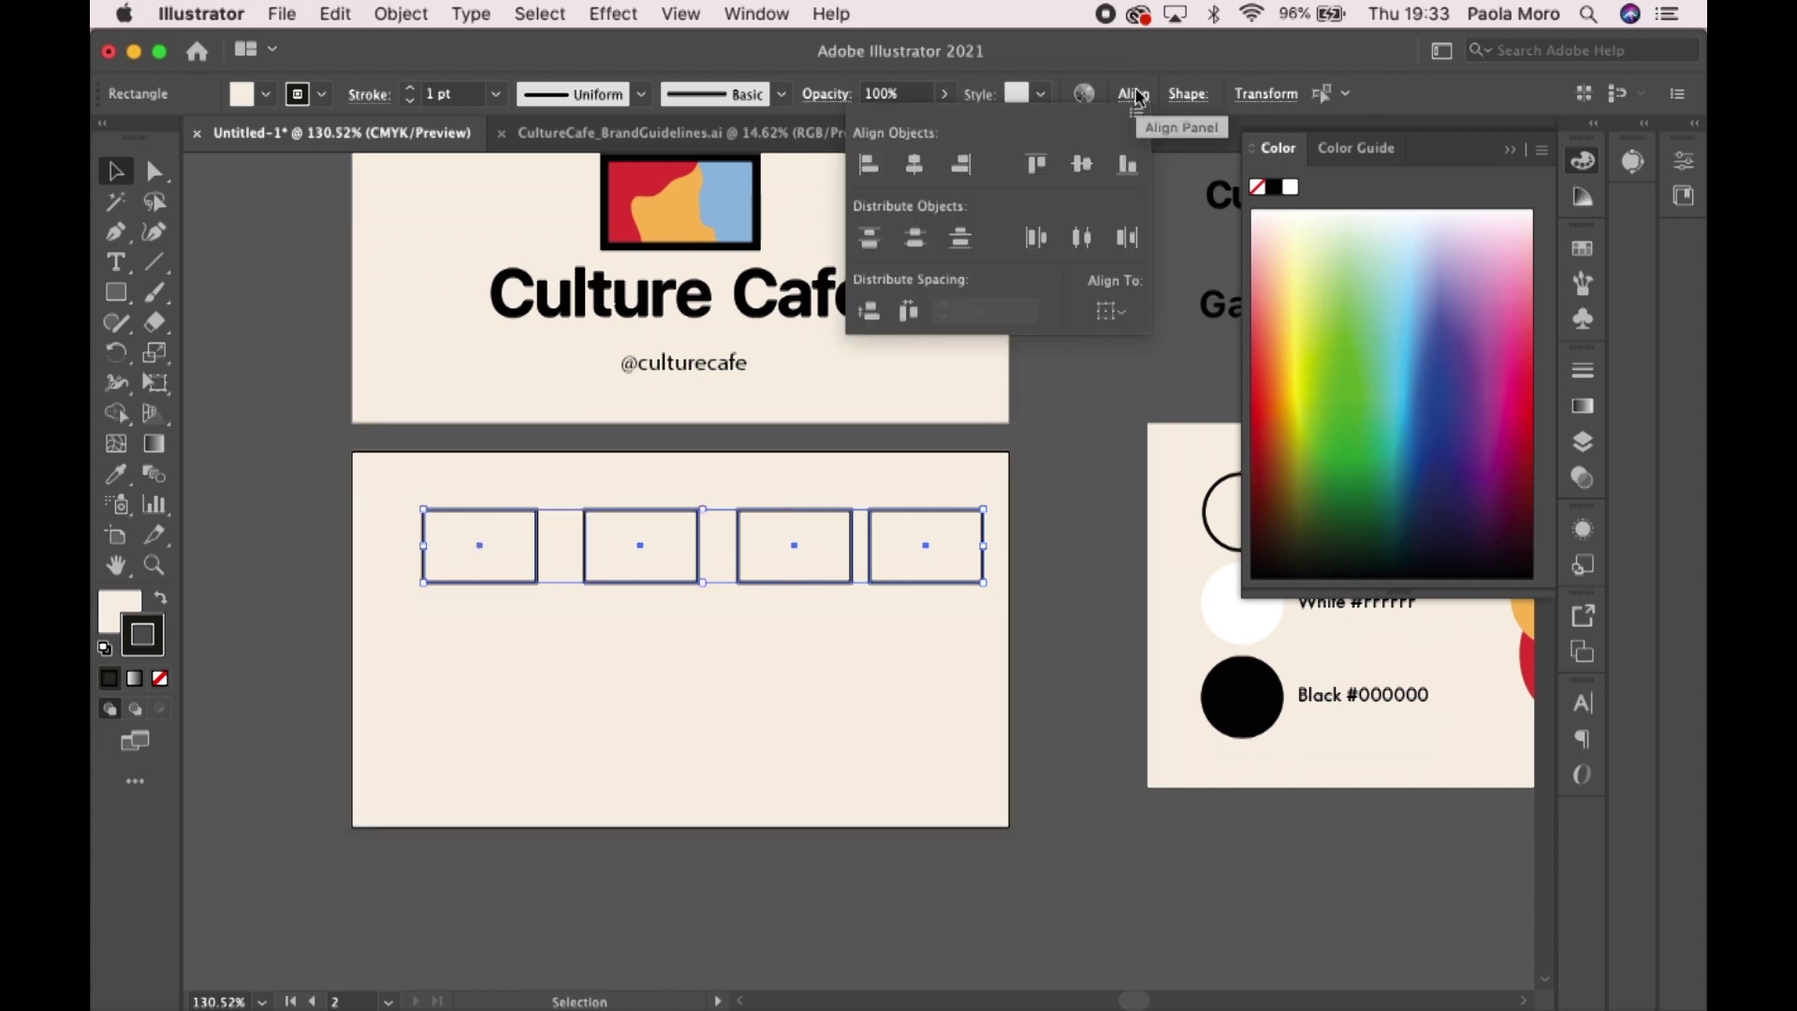
{"action": "left_click", "coordinate": [1037, 240]}
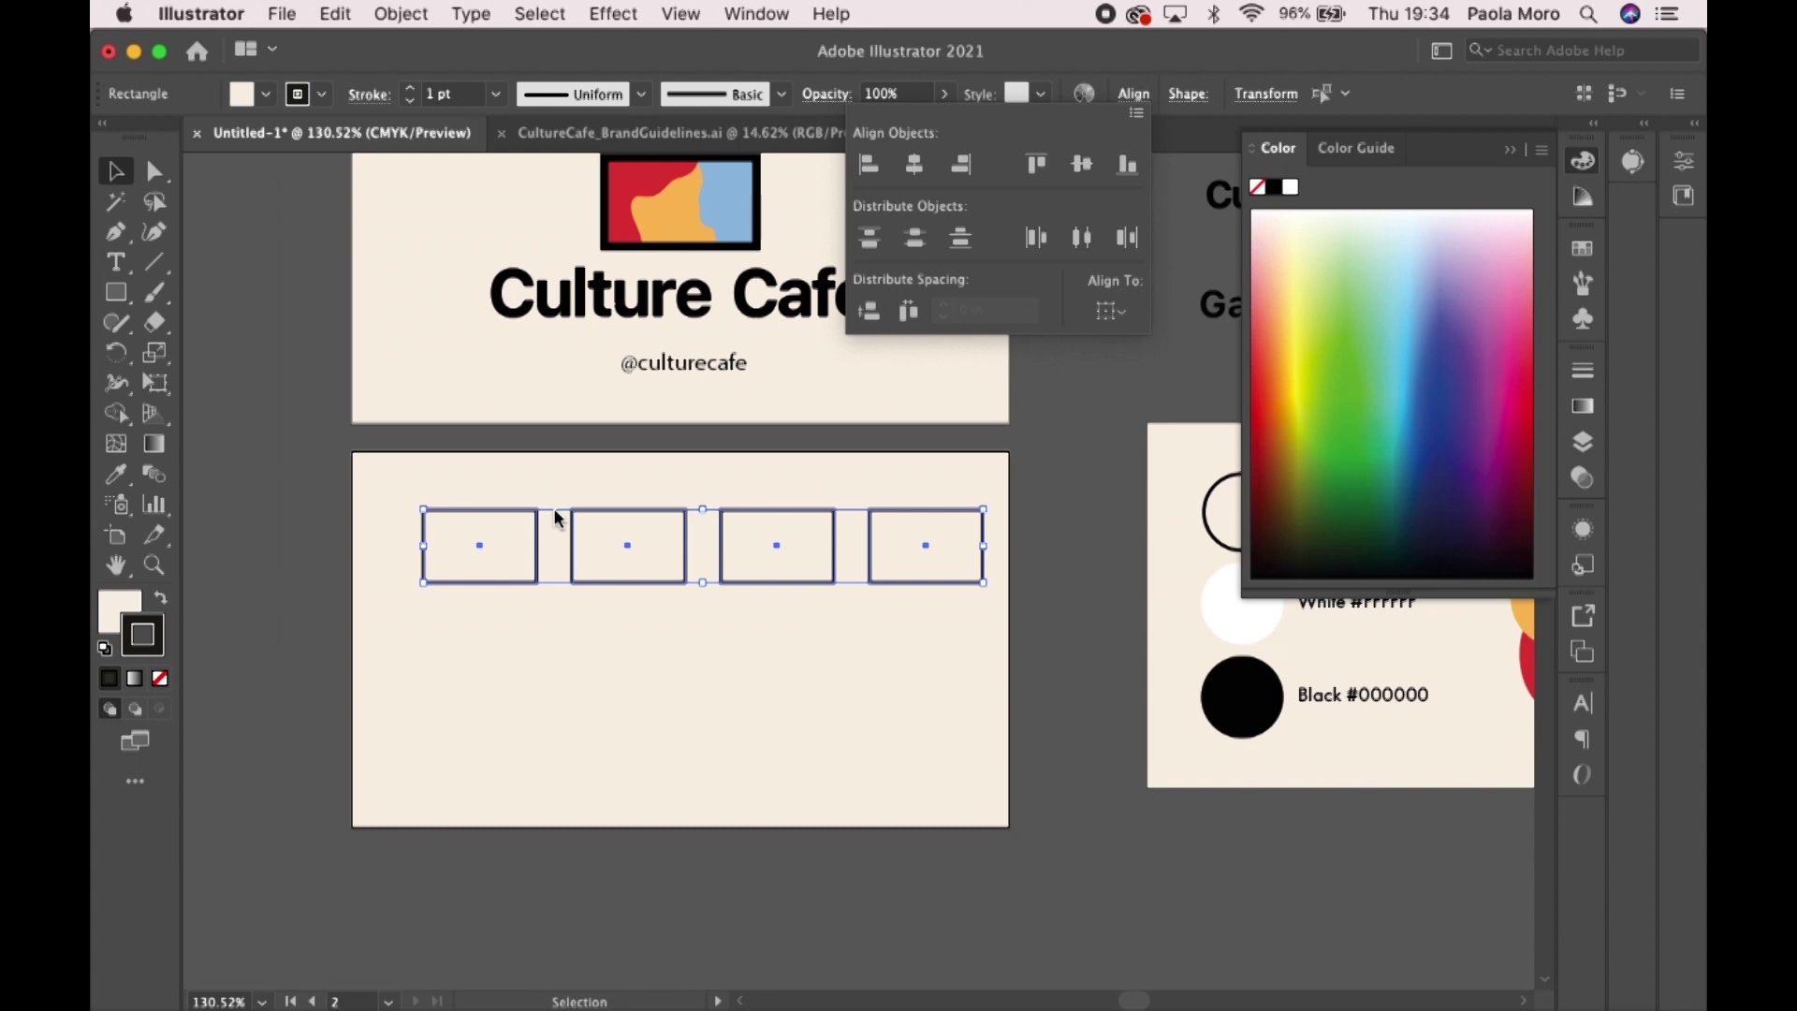
{"action": "left_click", "coordinate": [626, 515]}
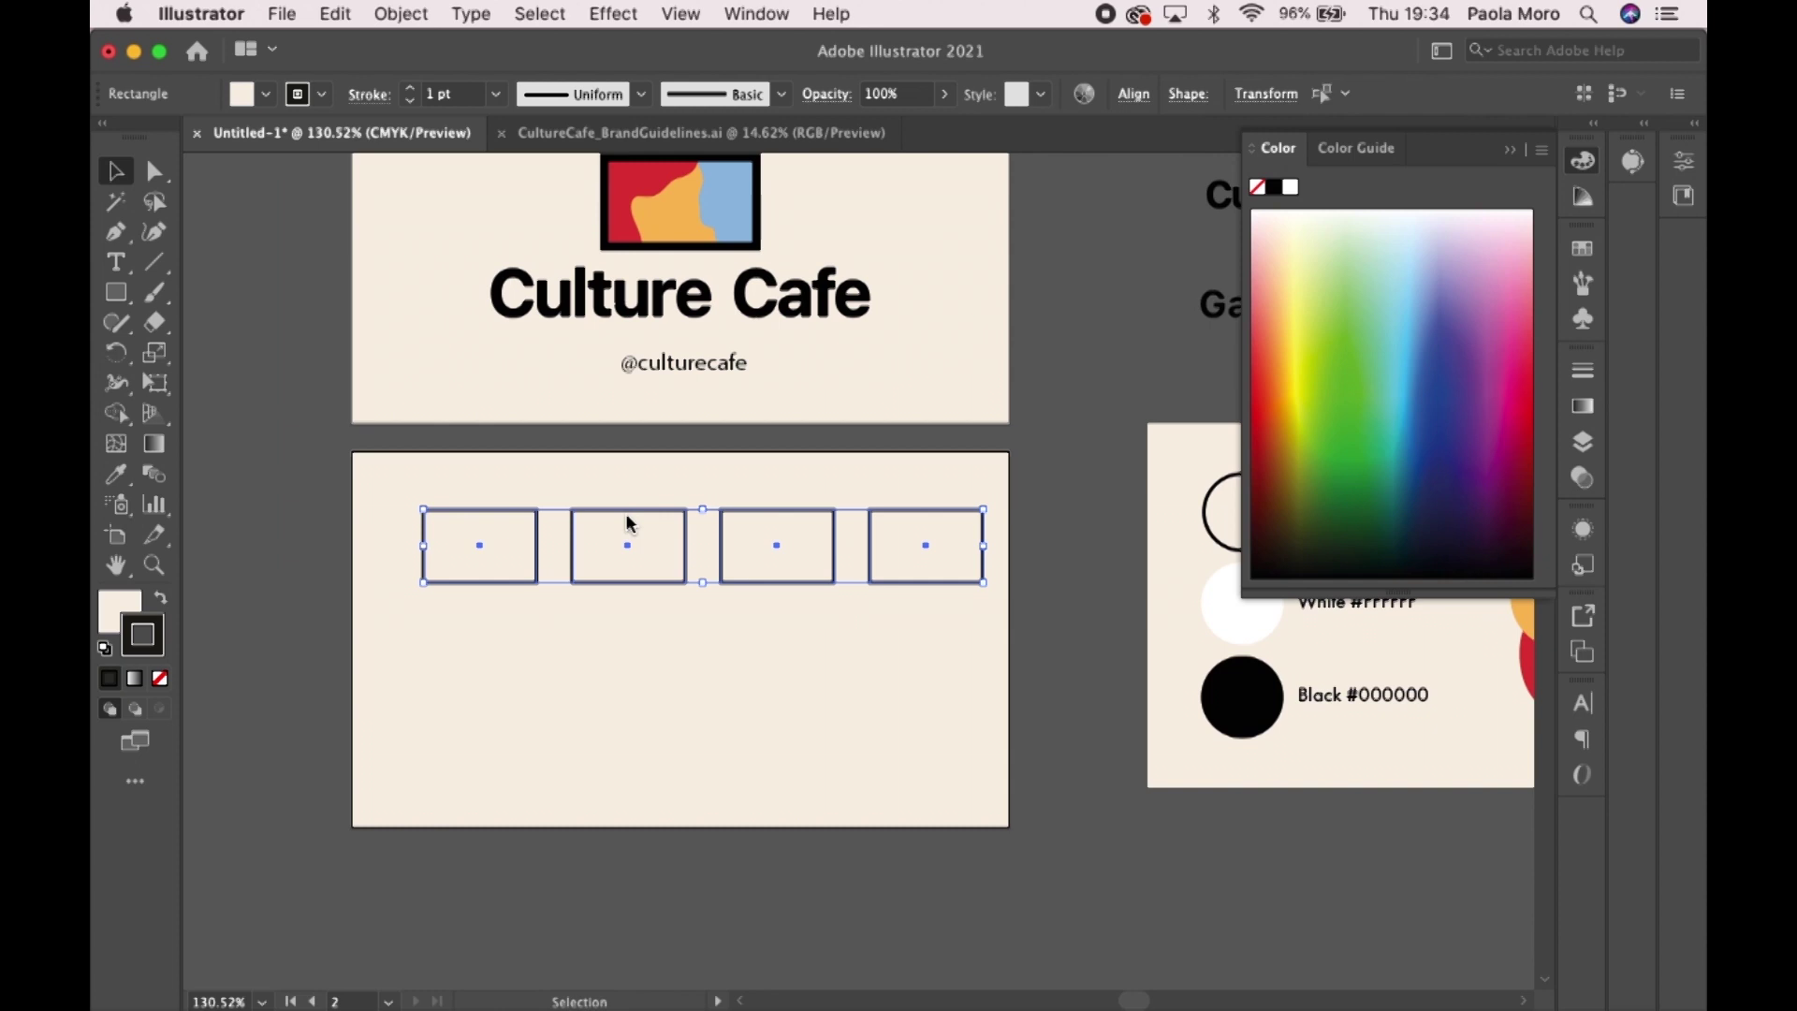
- Select all four outlined rectangles in the row on the Back artboard and group them
{"action": "left_click", "coordinate": [561, 511]}
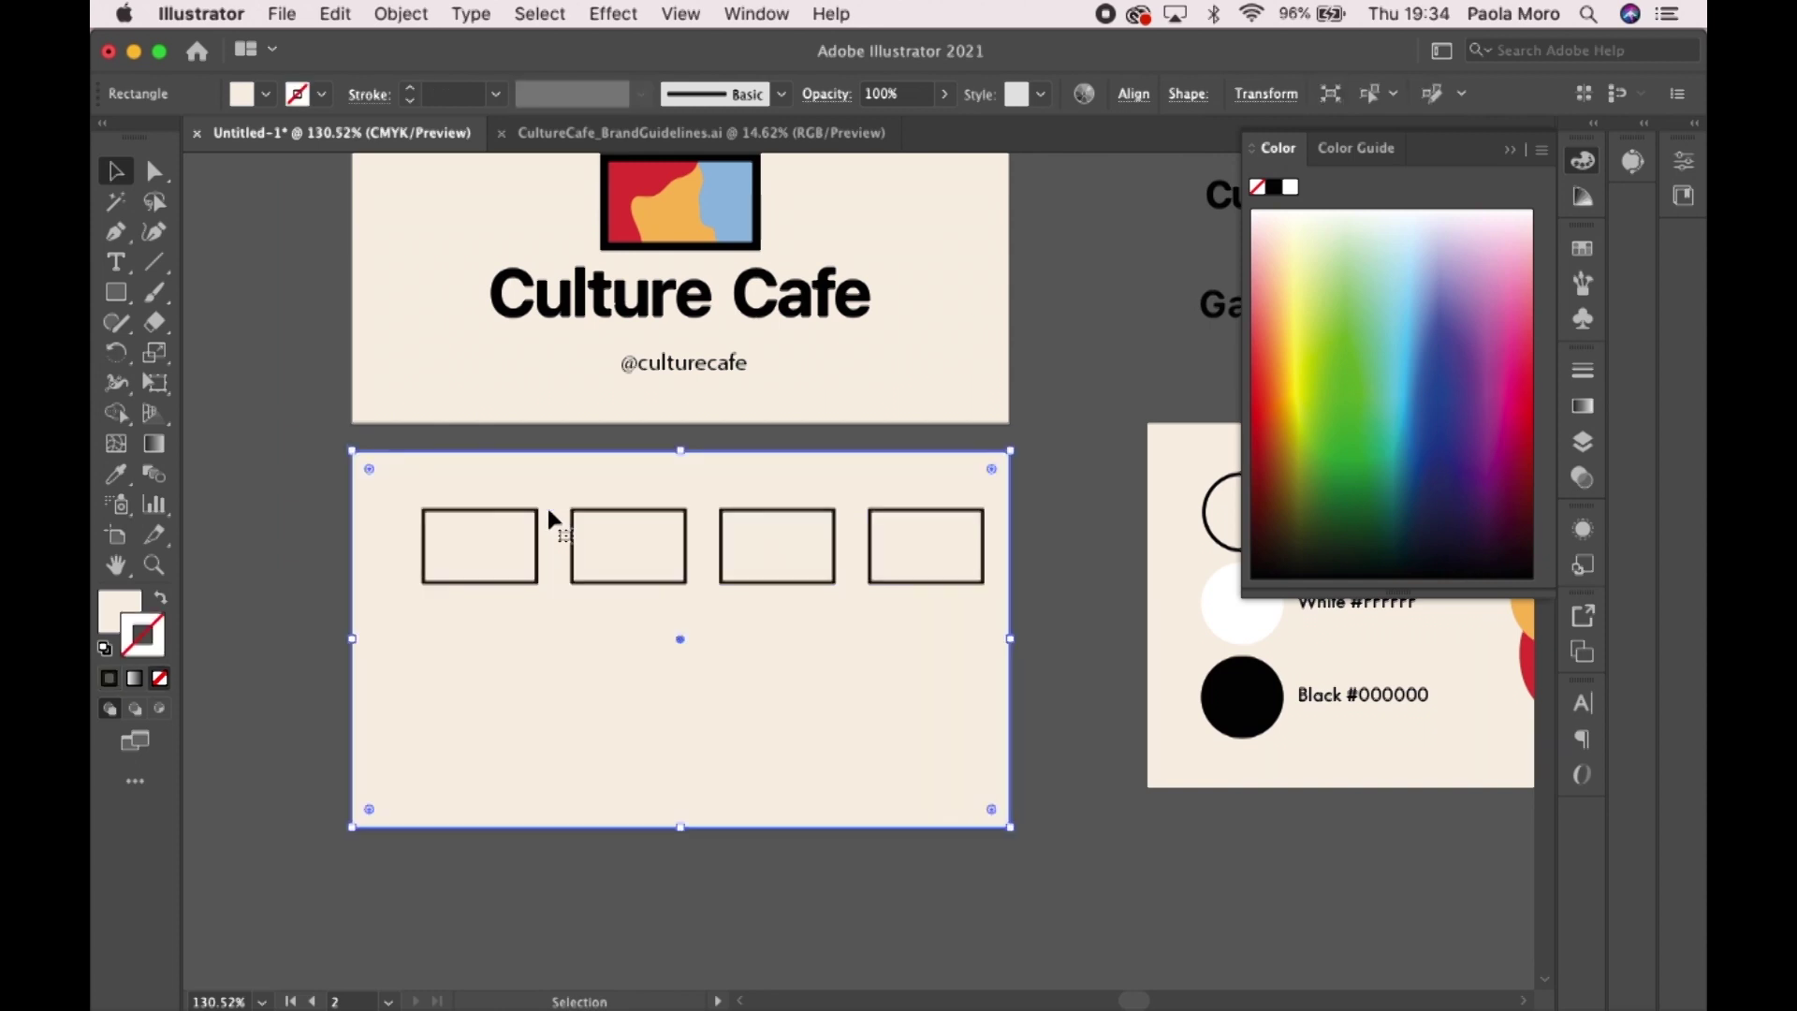
{"action": "left_click", "coordinate": [591, 516]}
{"action": "left_click", "coordinate": [502, 509], "text": "shift"}
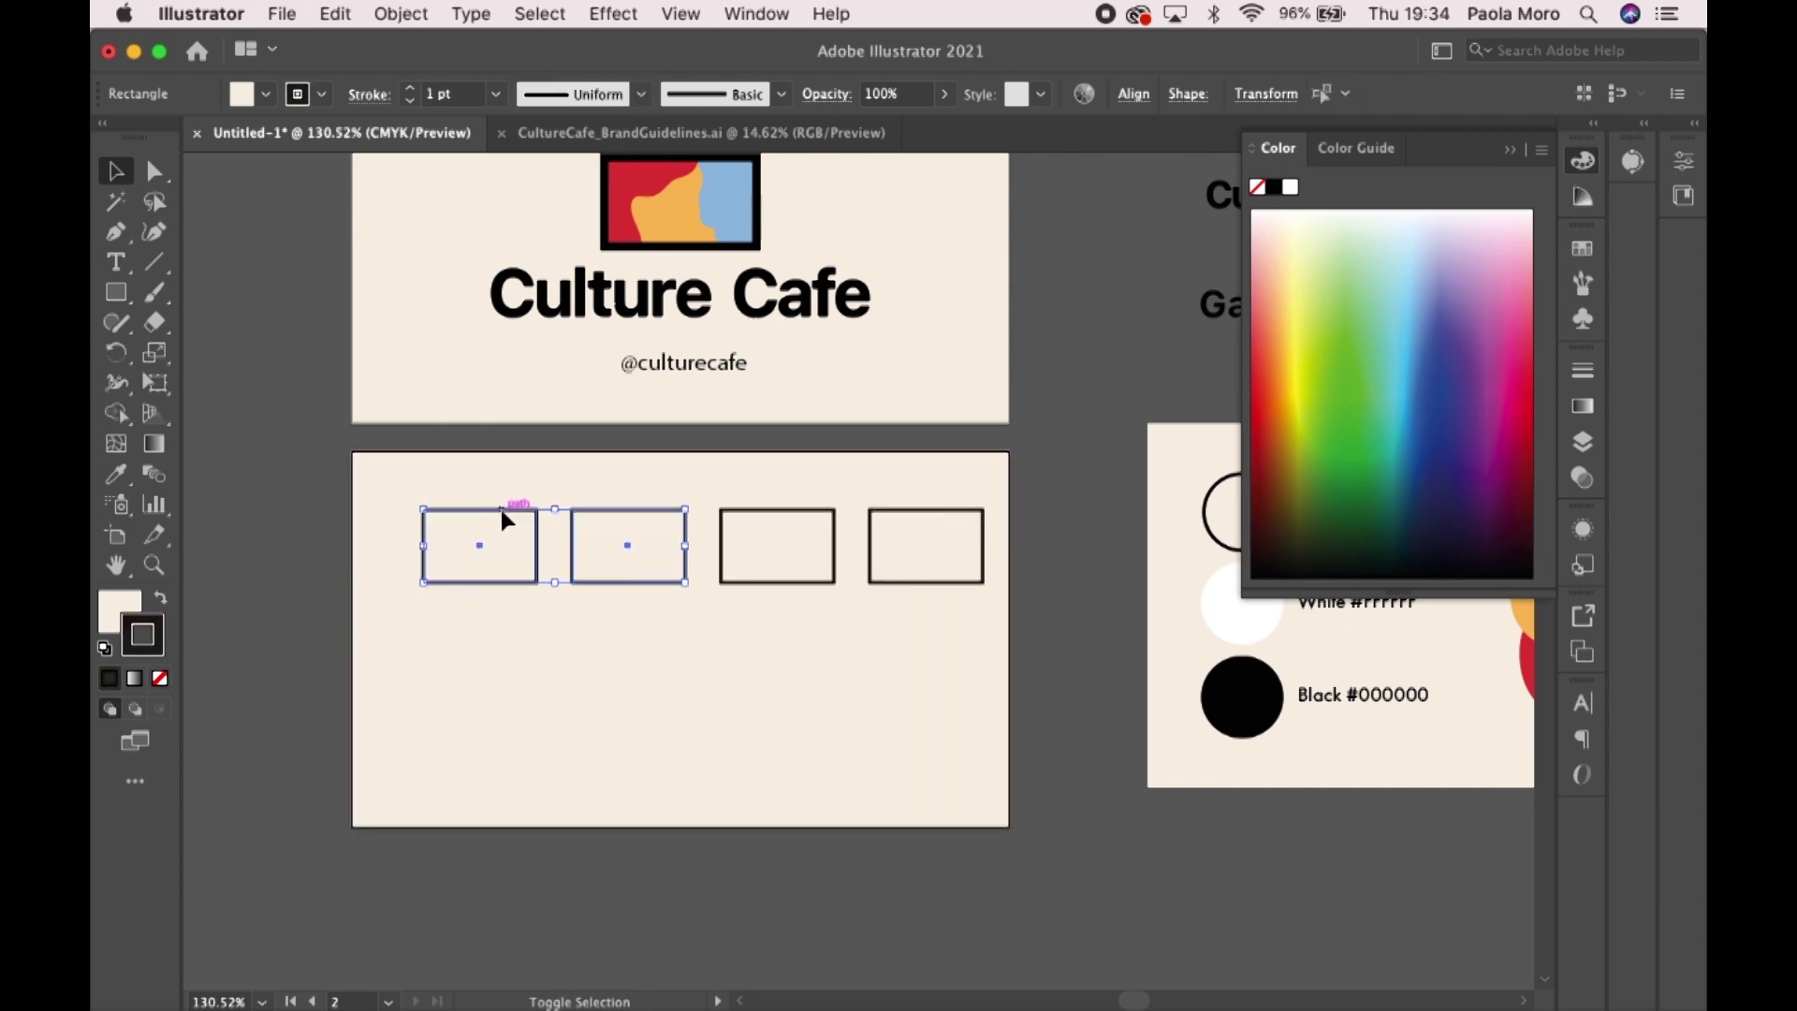
{"action": "left_click", "coordinate": [779, 526], "text": "shift"}
{"action": "left_click", "coordinate": [927, 520], "text": "shift"}
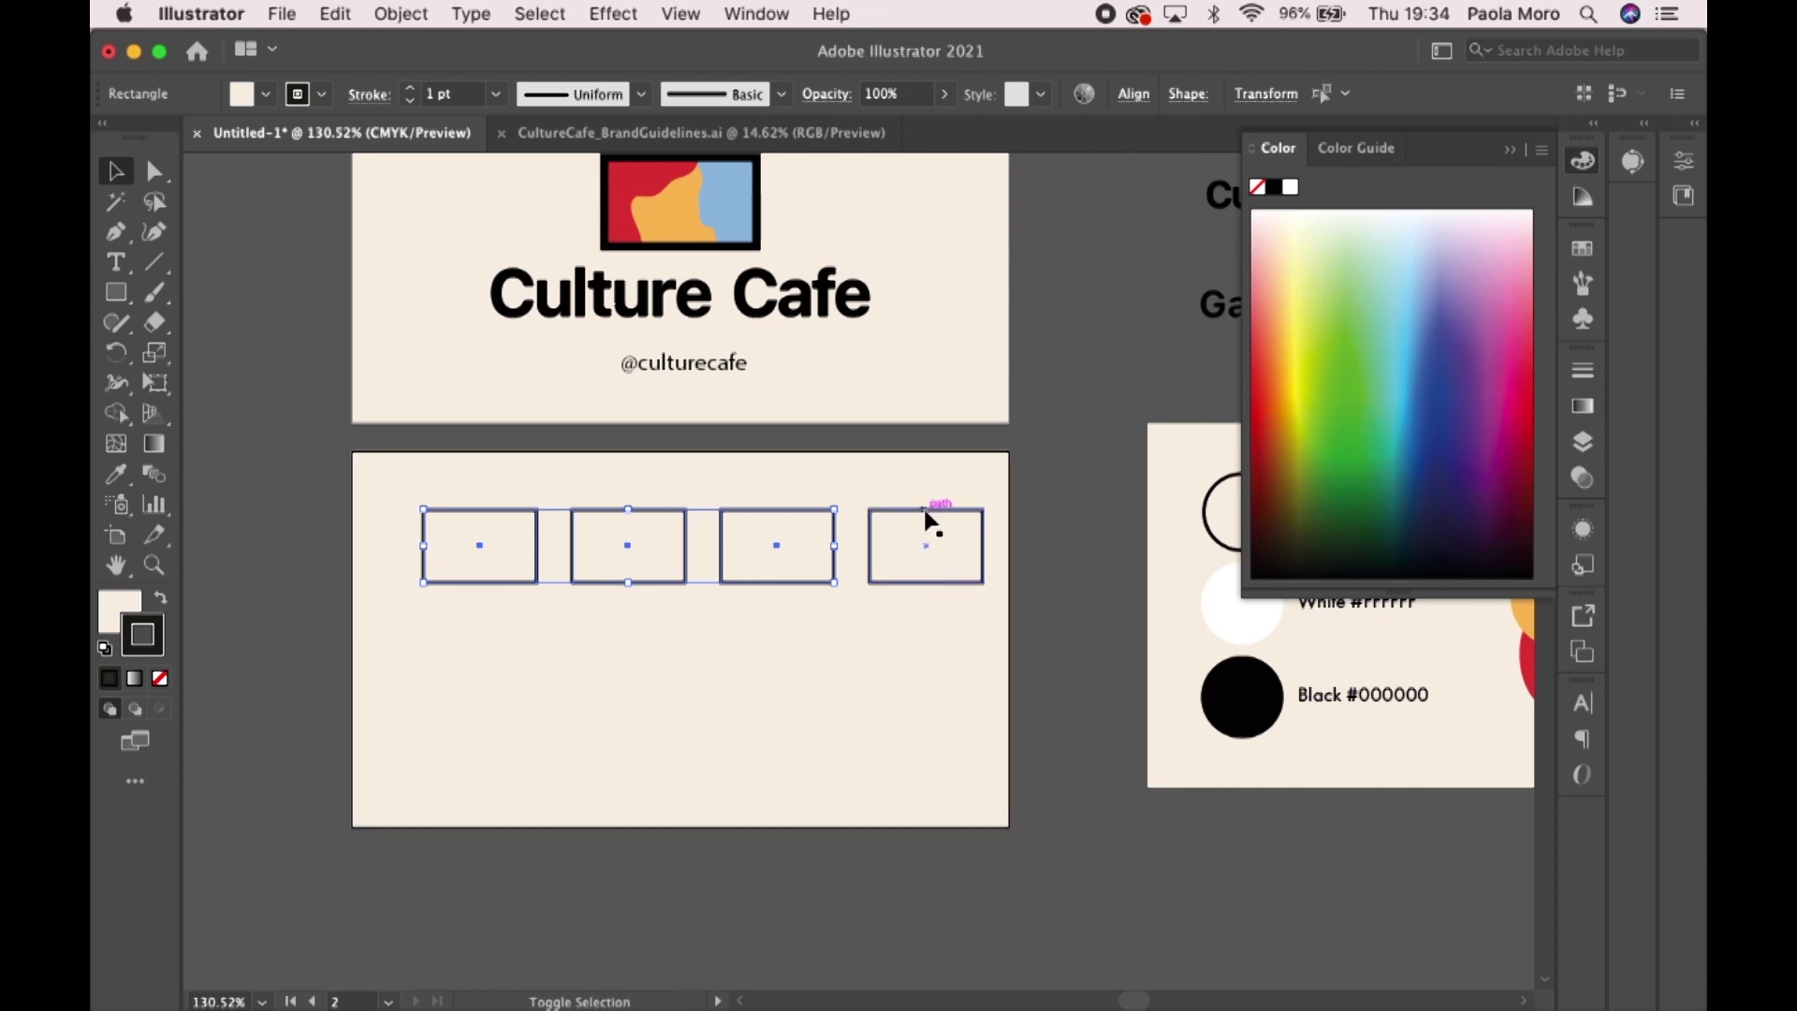
{"action": "right_click", "coordinate": [801, 514]}
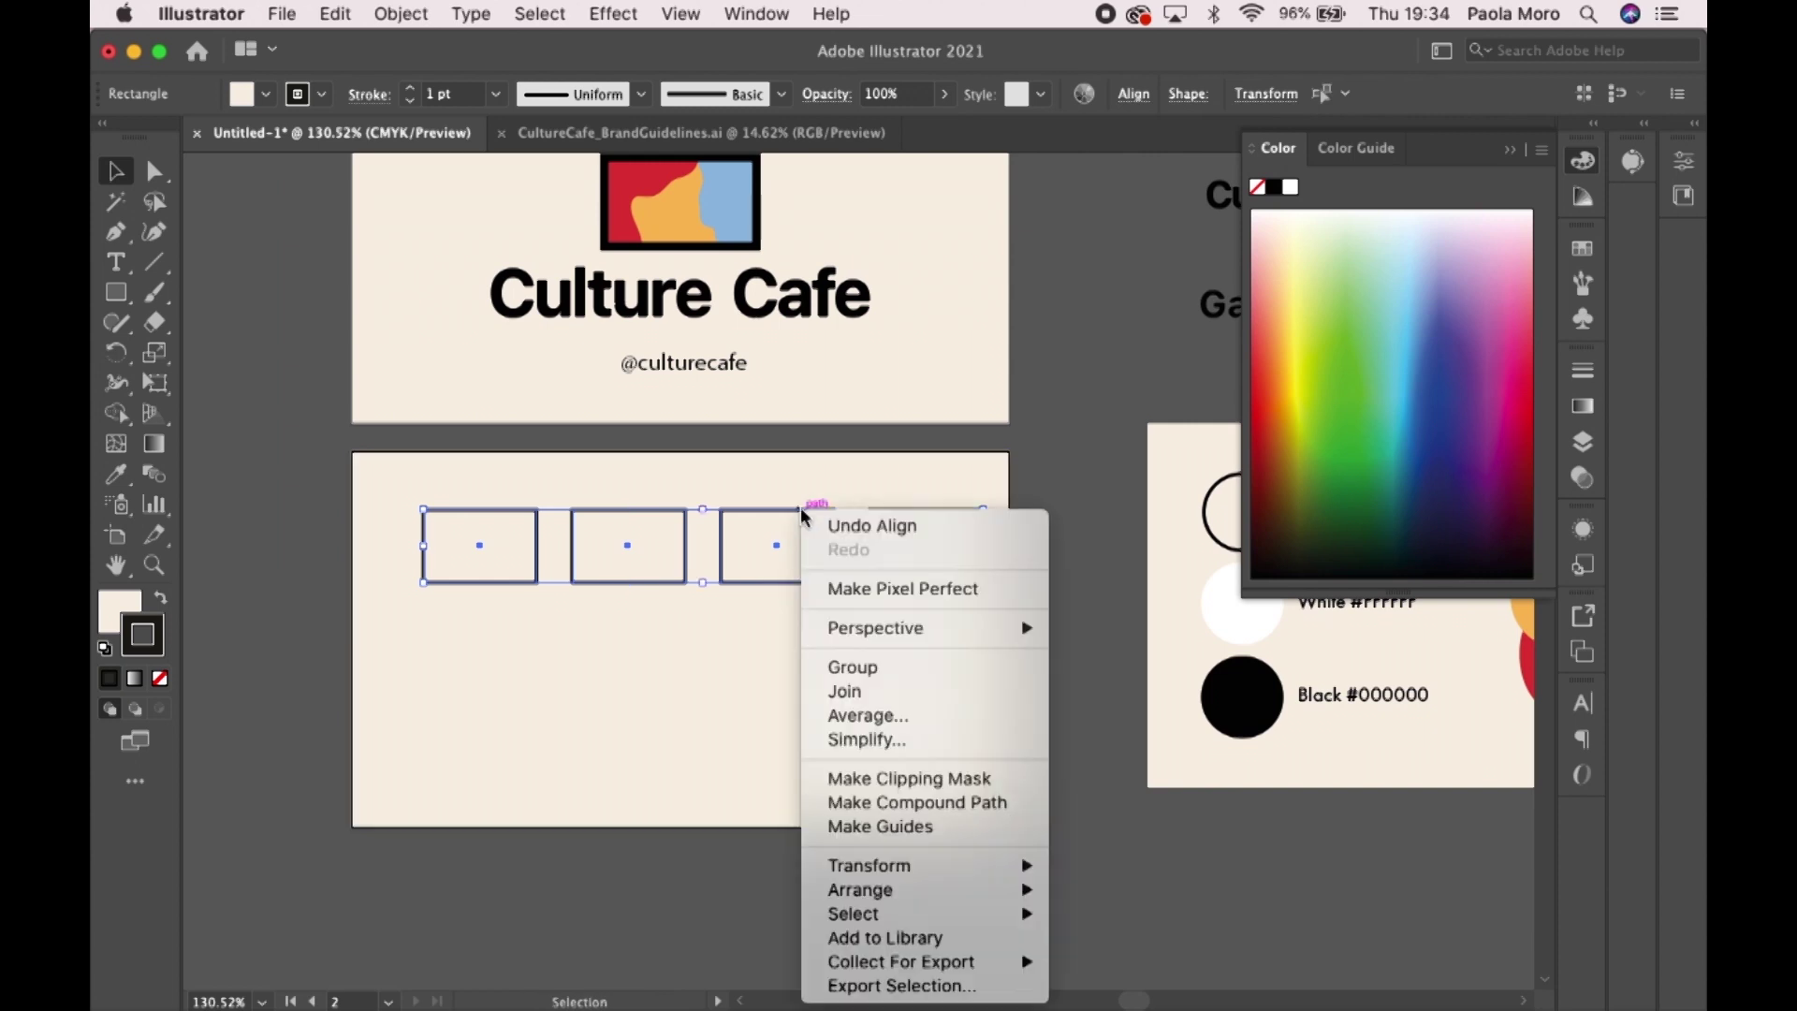
{"action": "left_click", "coordinate": [853, 669]}
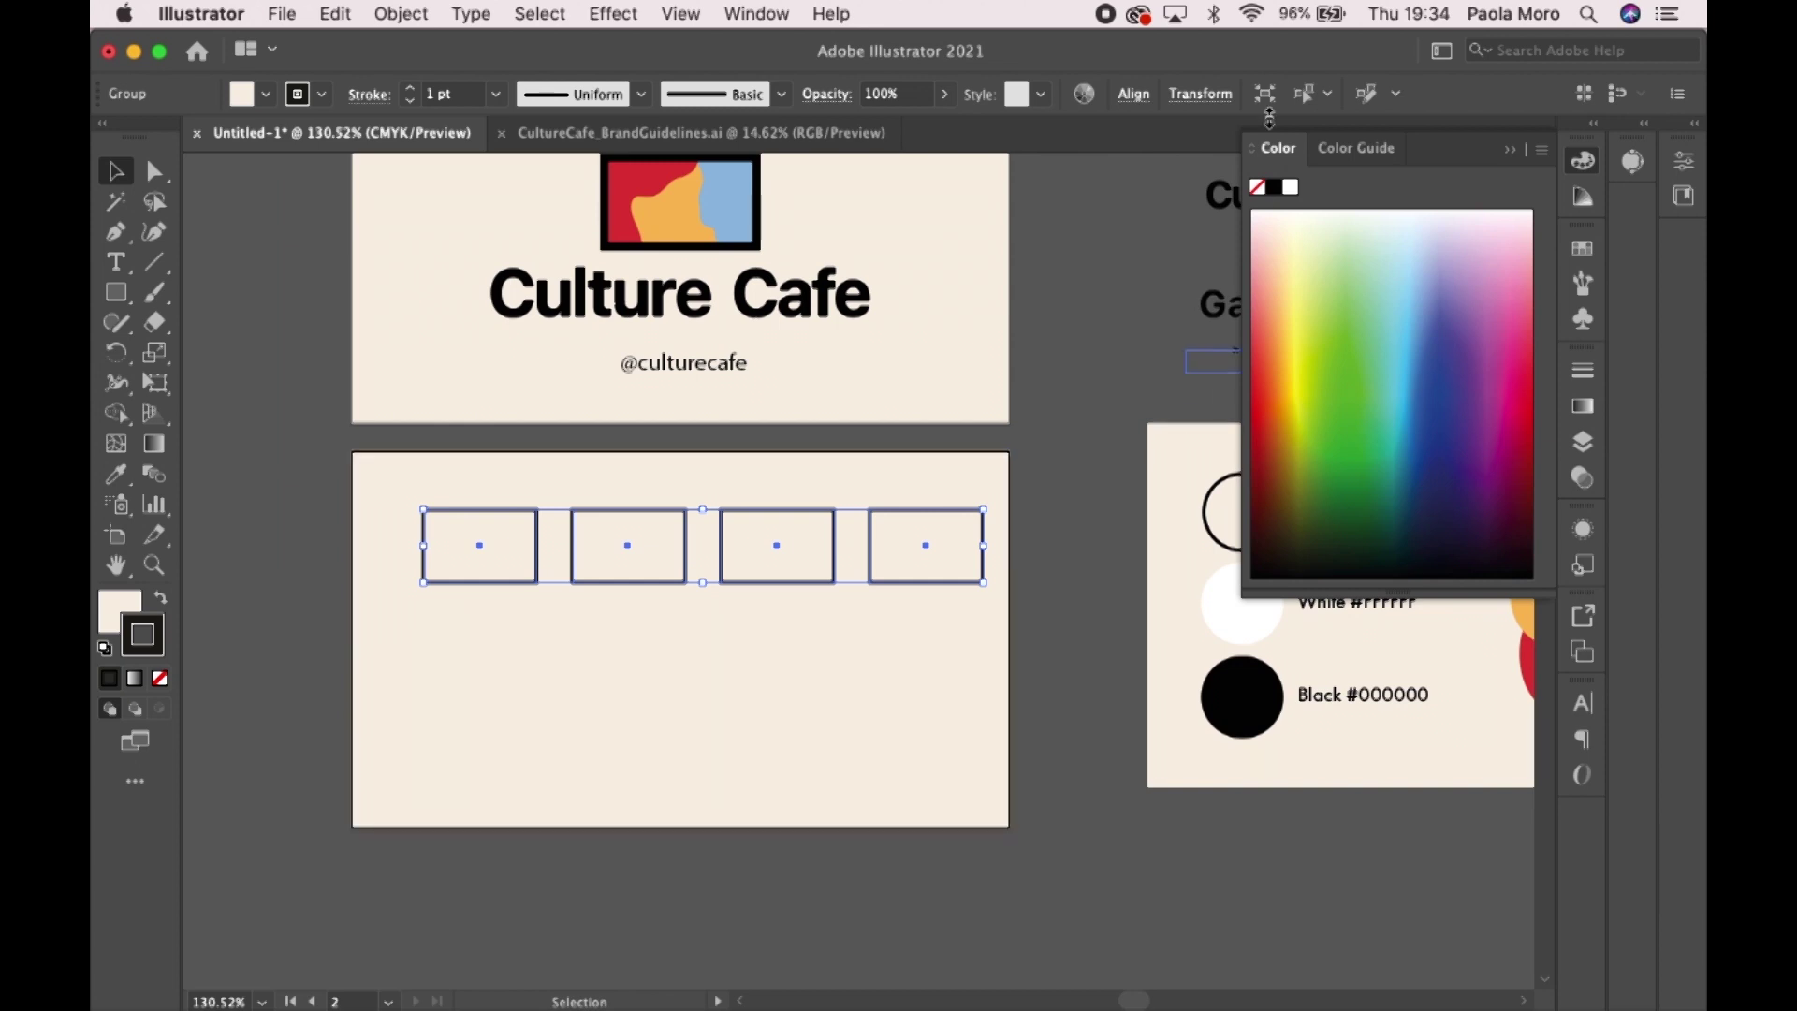
- Centre the grouped row of rectangles horizontally on the Back artboard and deselect it
{"action": "left_click", "coordinate": [1133, 93]}
{"action": "left_click", "coordinate": [926, 162]}
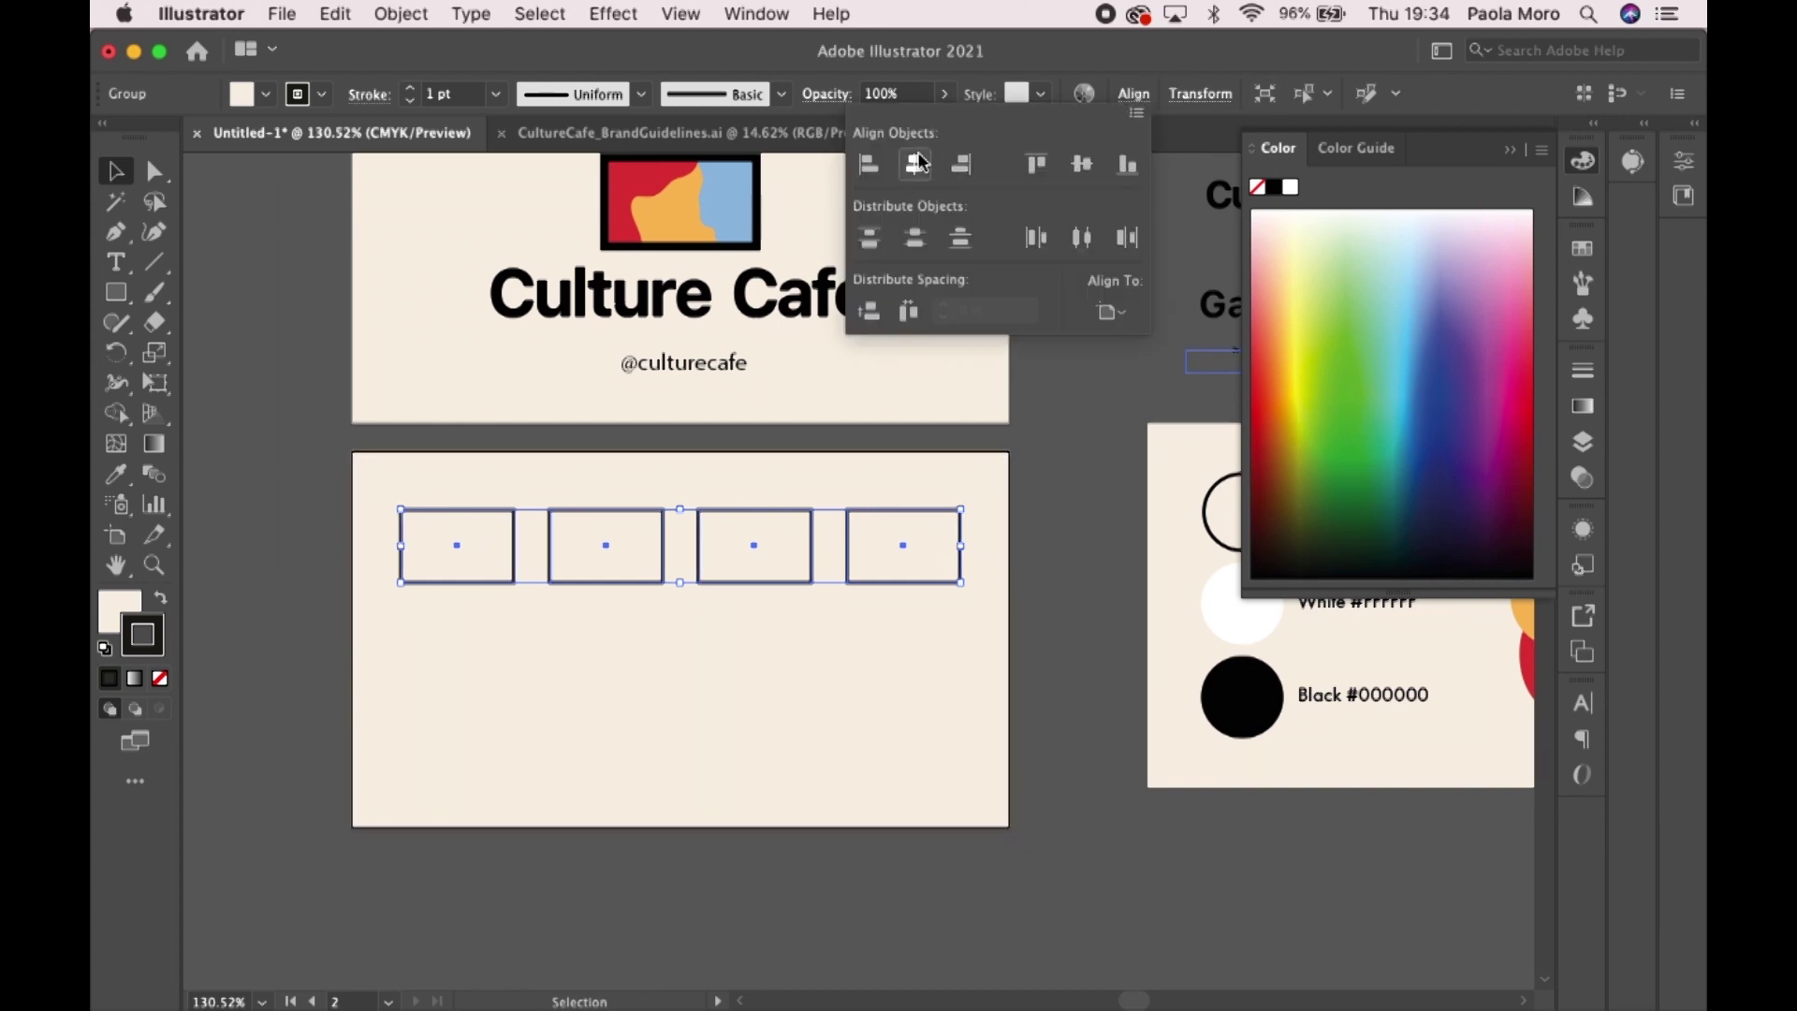
{"action": "left_click", "coordinate": [1055, 552]}
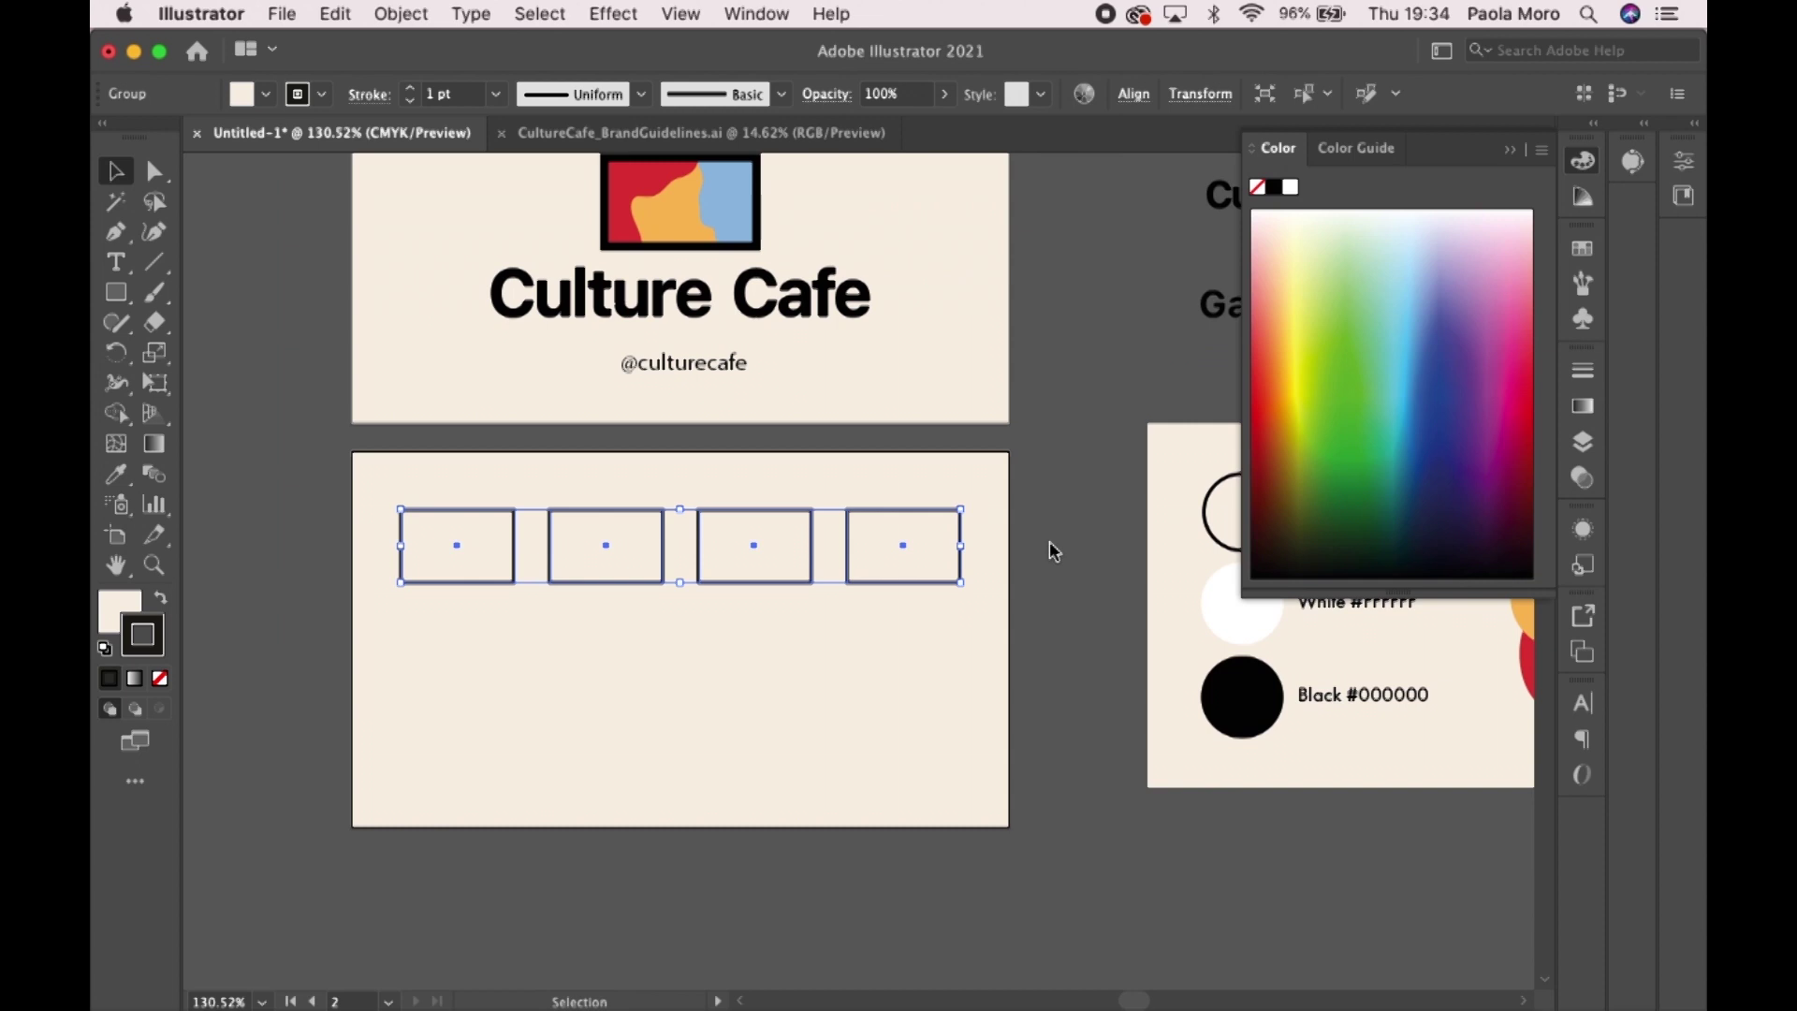
{"action": "left_click", "coordinate": [1053, 550]}
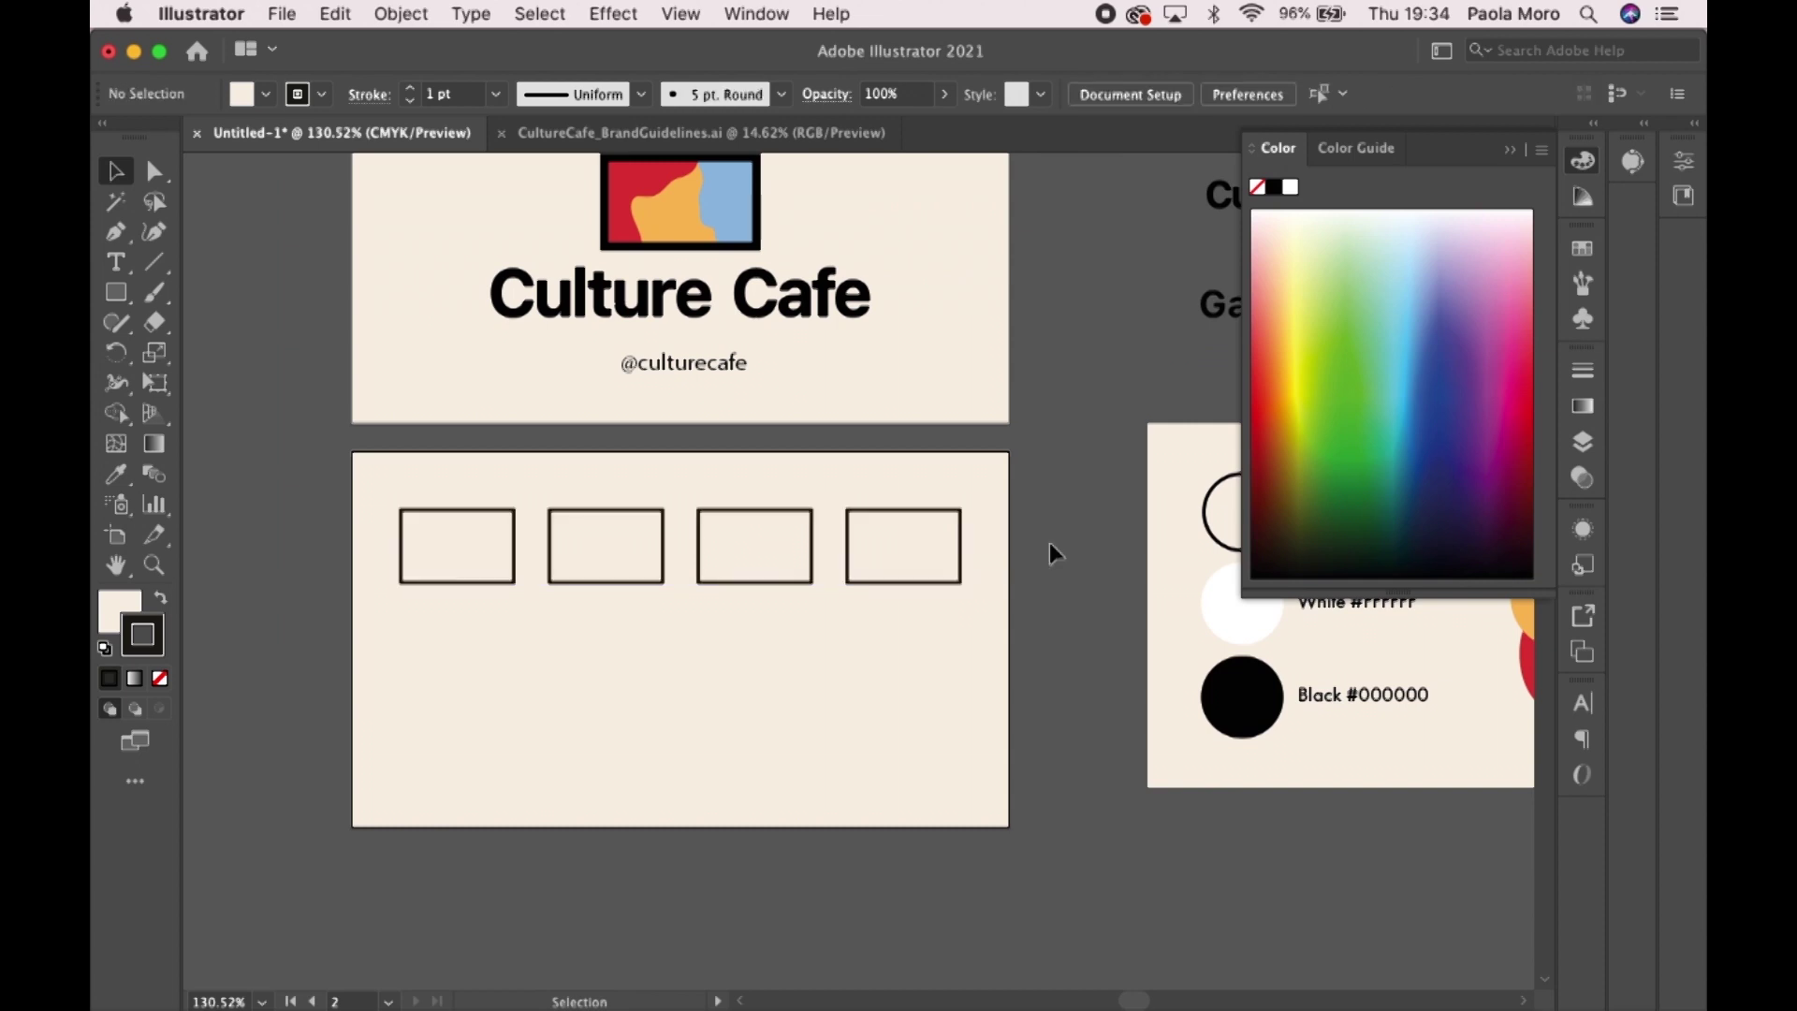
- Copy the row of four rectangles directly below the original and align both rows by their horizontal centres
{"action": "left_click", "coordinate": [776, 513]}
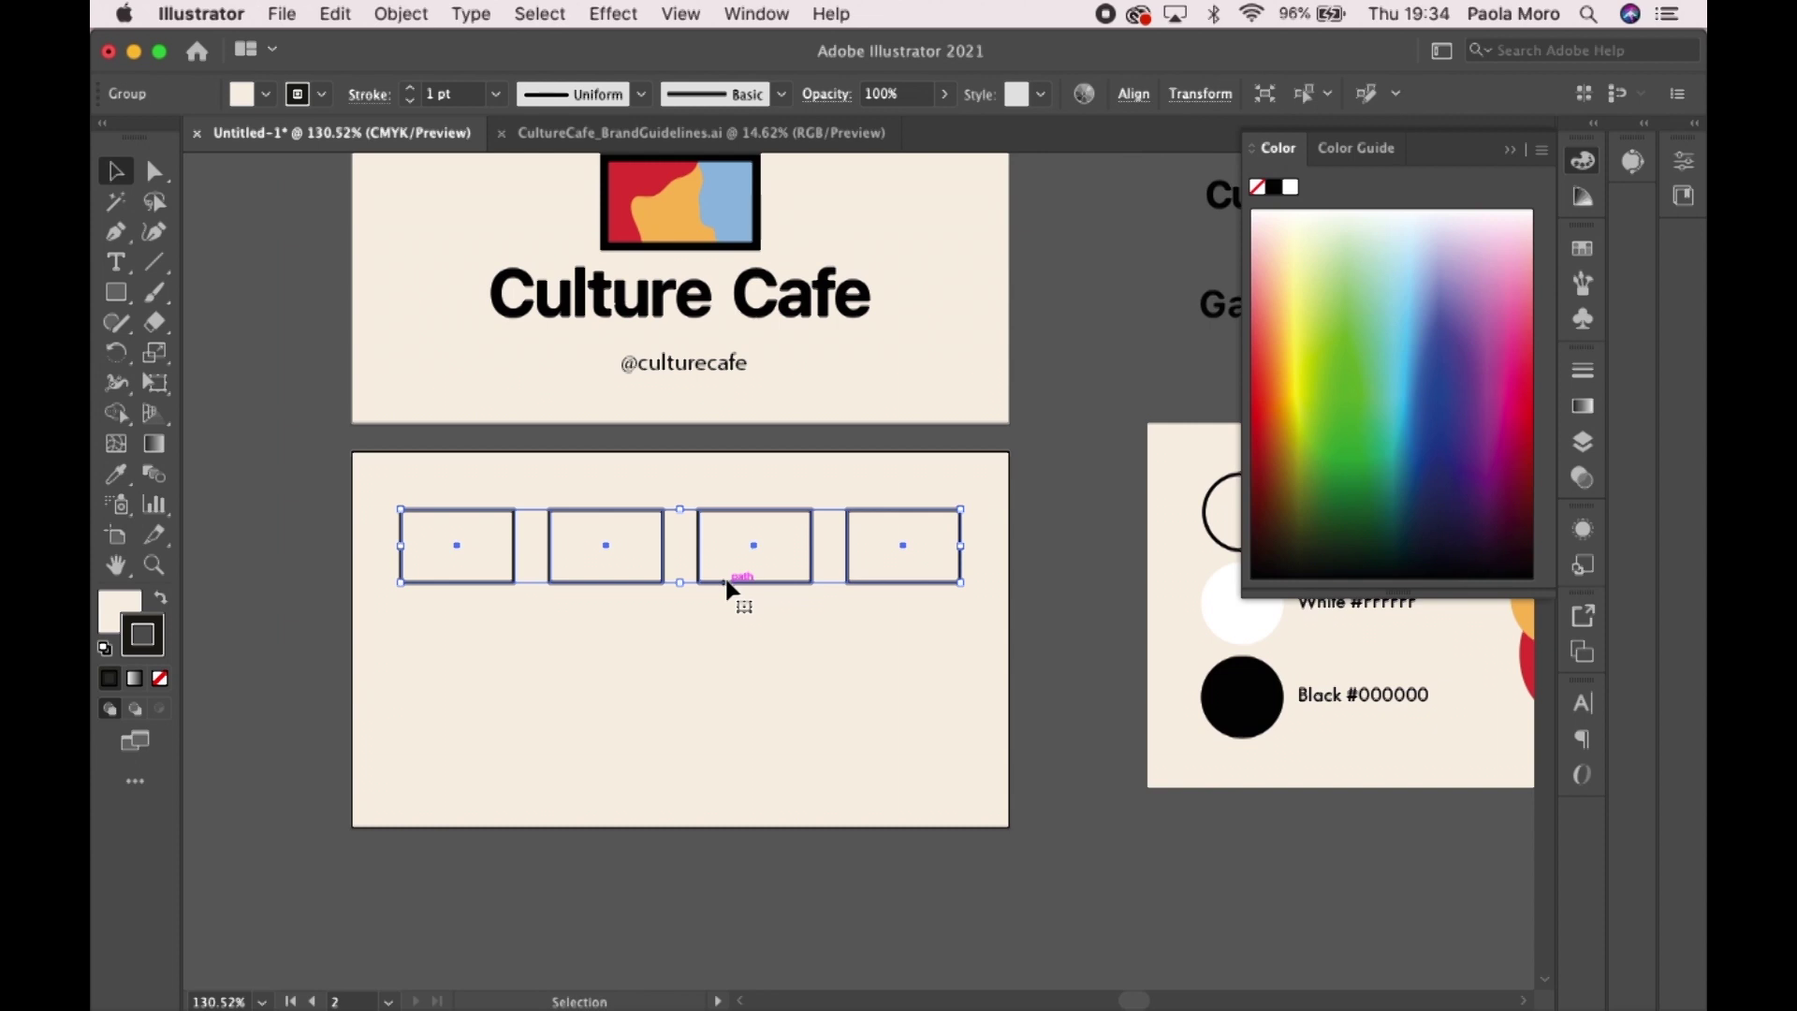
{"action": "left_click_drag", "start_coordinate": [729, 585], "coordinate": [726, 691]}
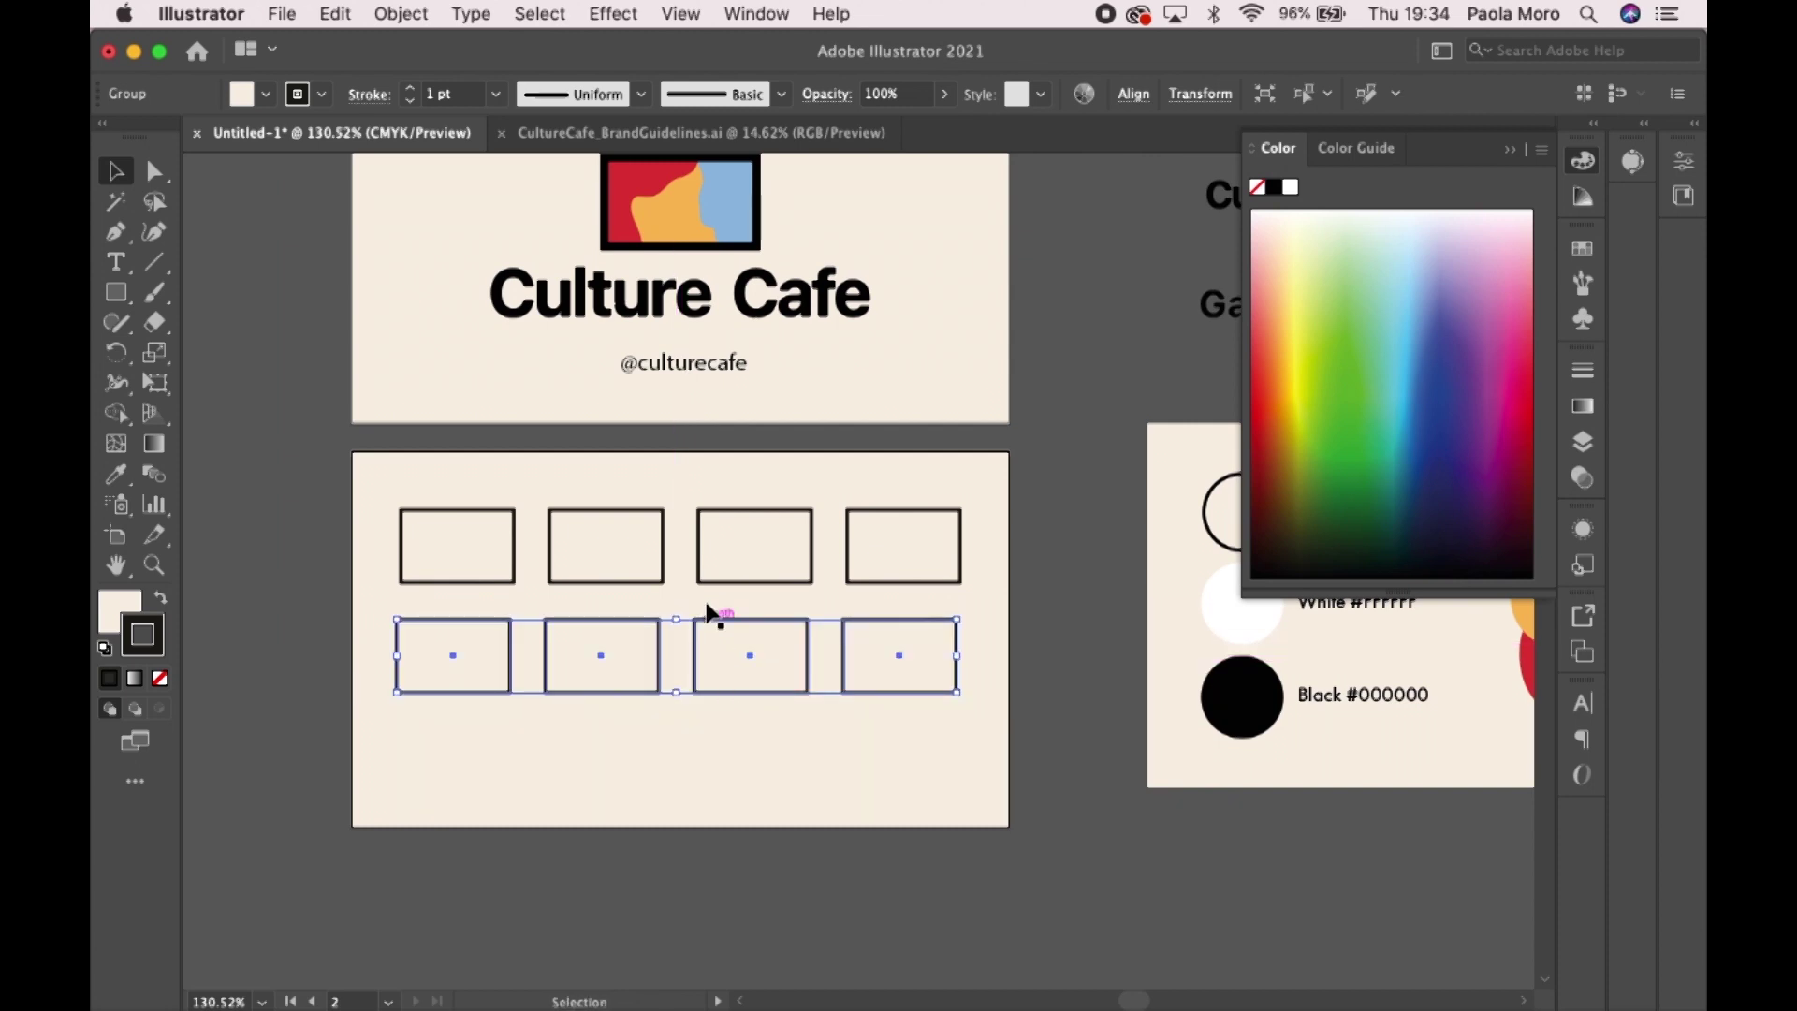
{"action": "left_click", "coordinate": [810, 556], "text": "shift"}
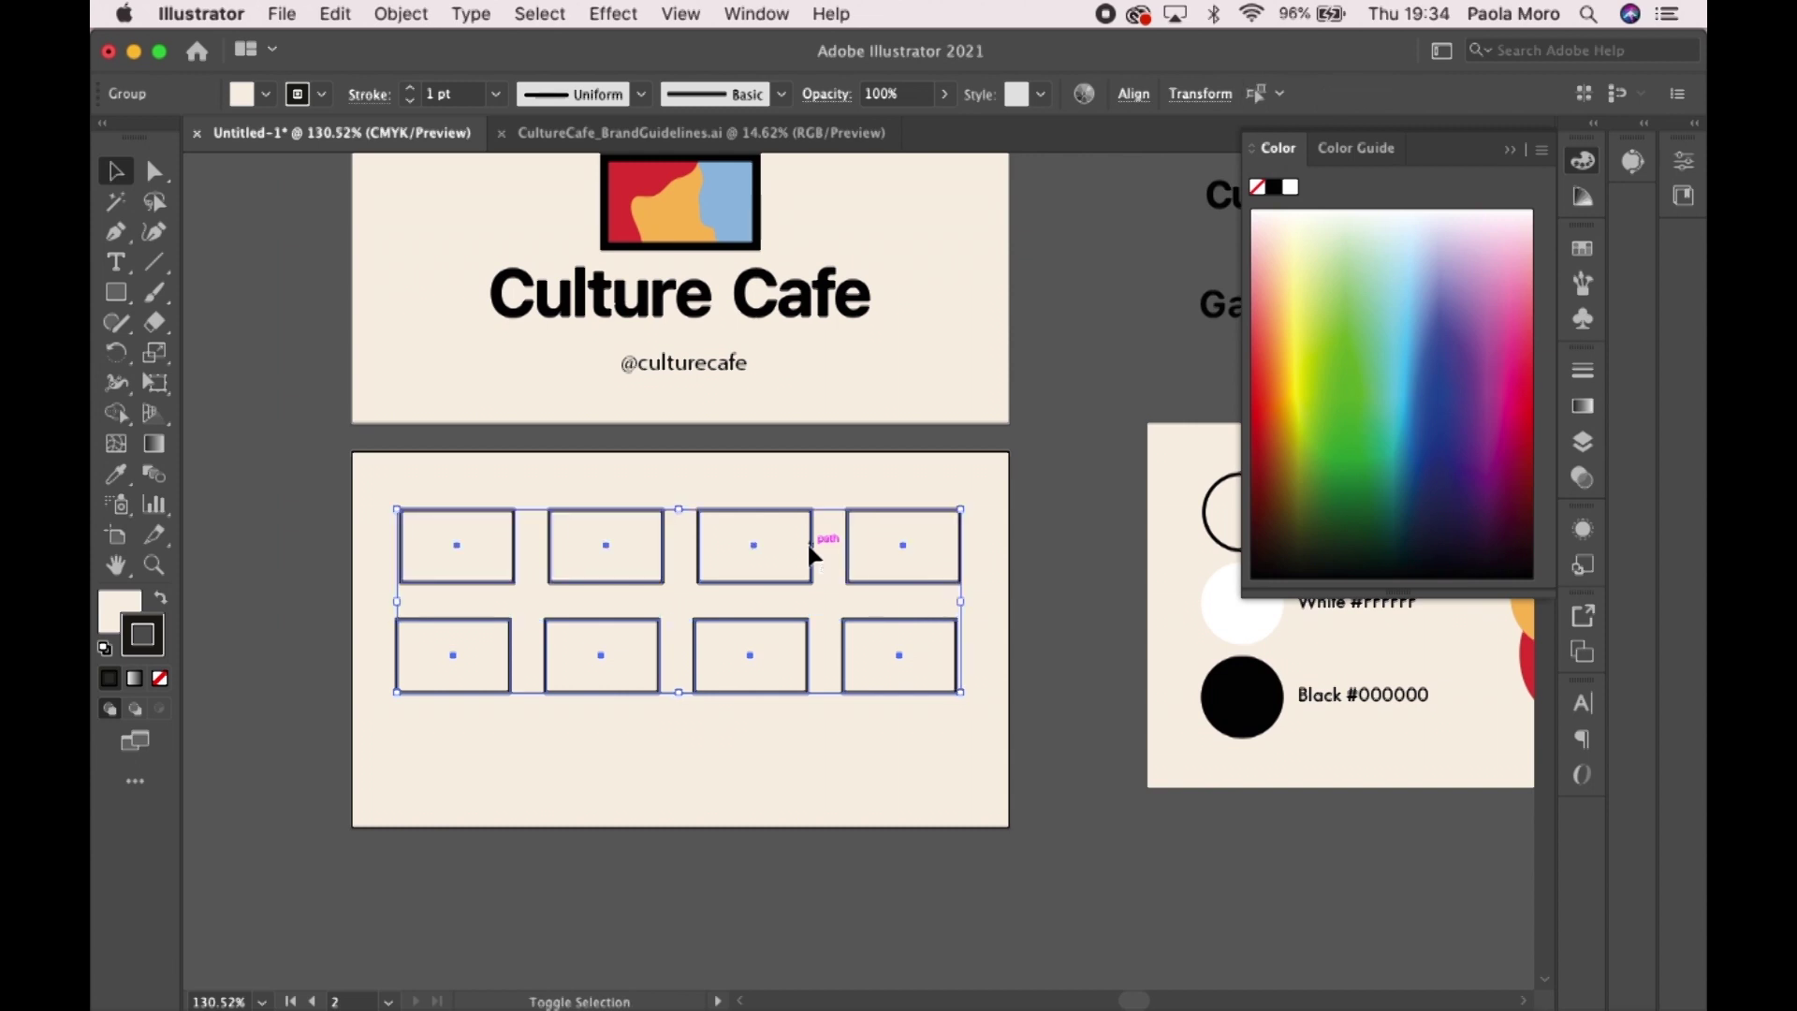
{"action": "left_click", "coordinate": [1144, 97]}
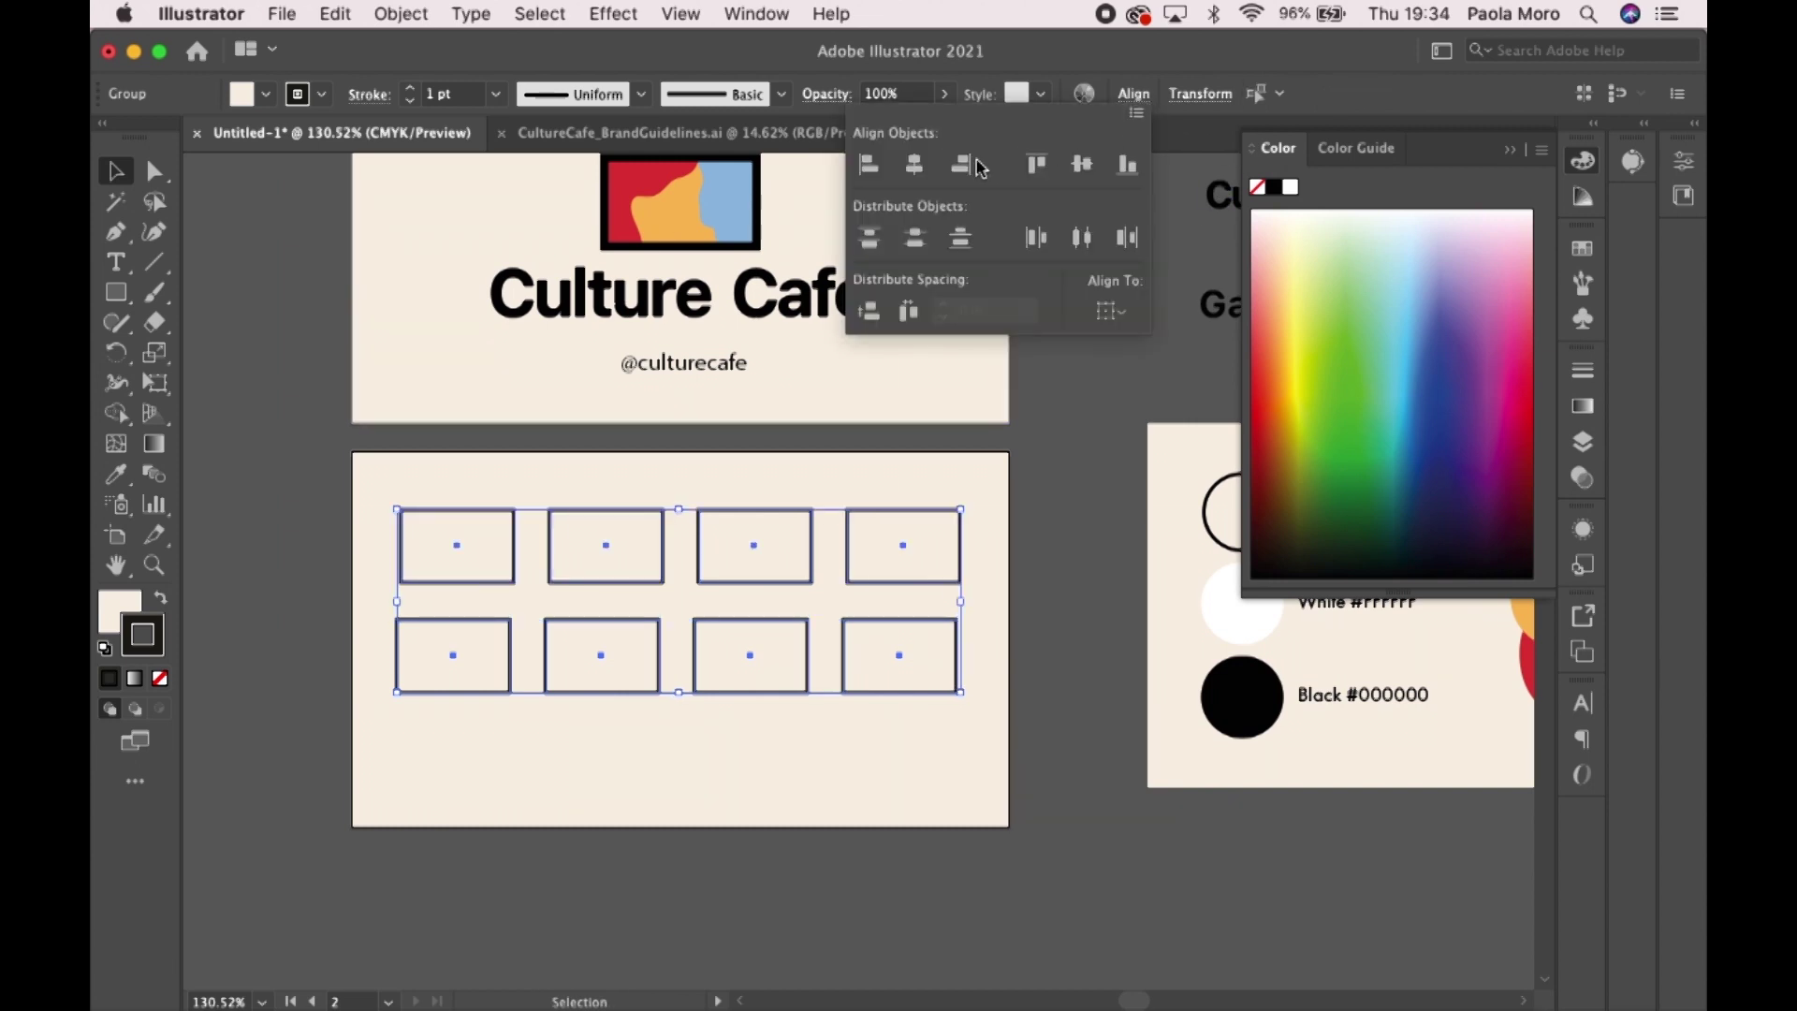
{"action": "left_click", "coordinate": [917, 165]}
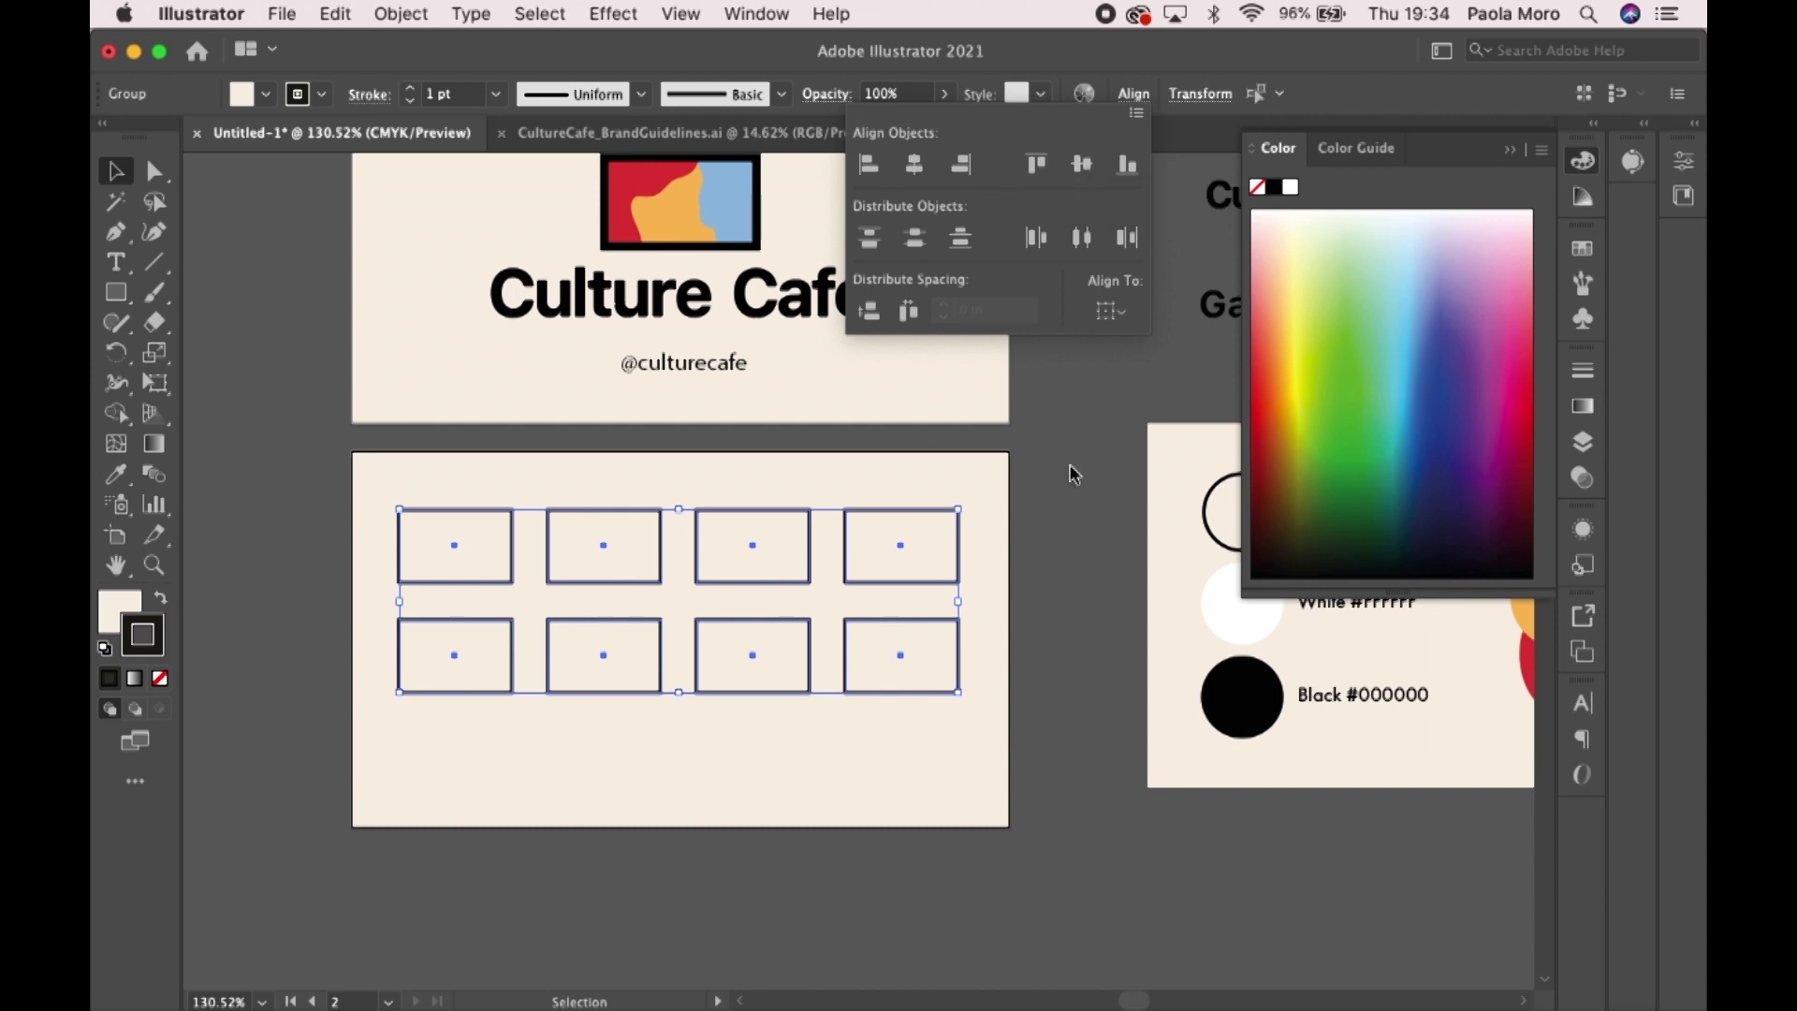
- Group the two rows of rectangles and centre the group horizontally and vertically on the Back artboard
{"action": "right_click", "coordinate": [787, 585]}
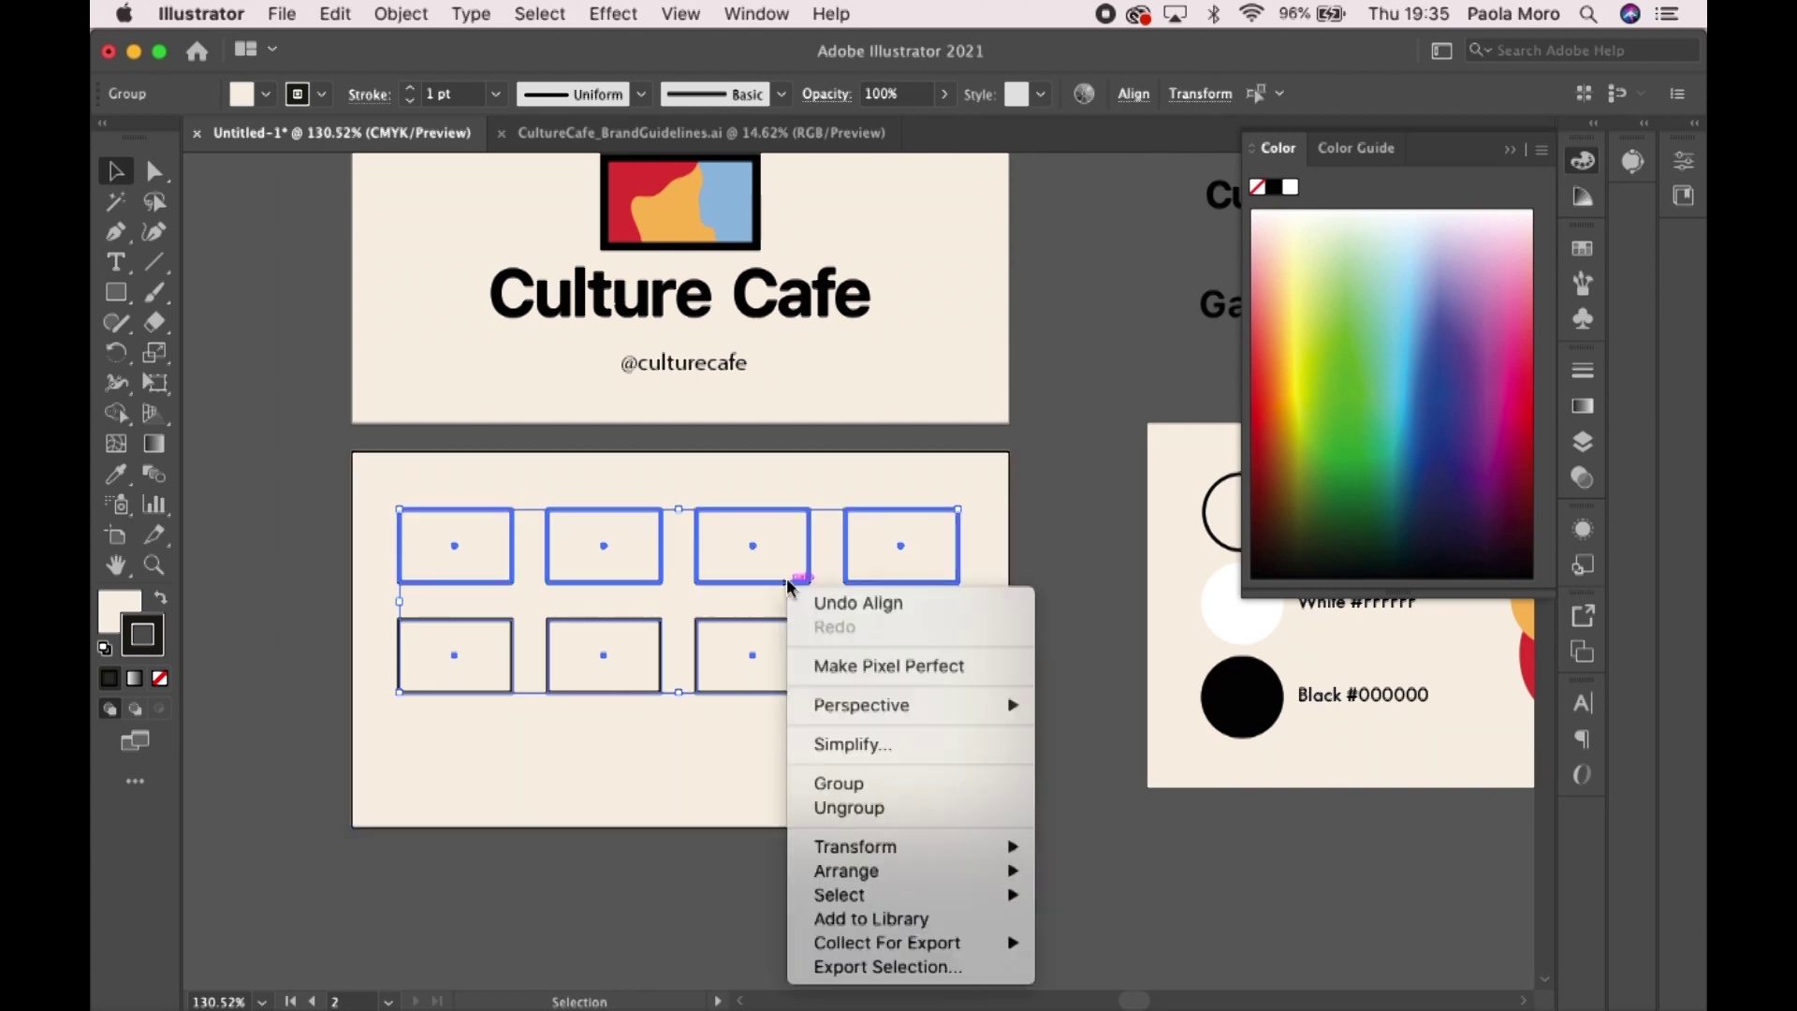
{"action": "left_click", "coordinate": [828, 786]}
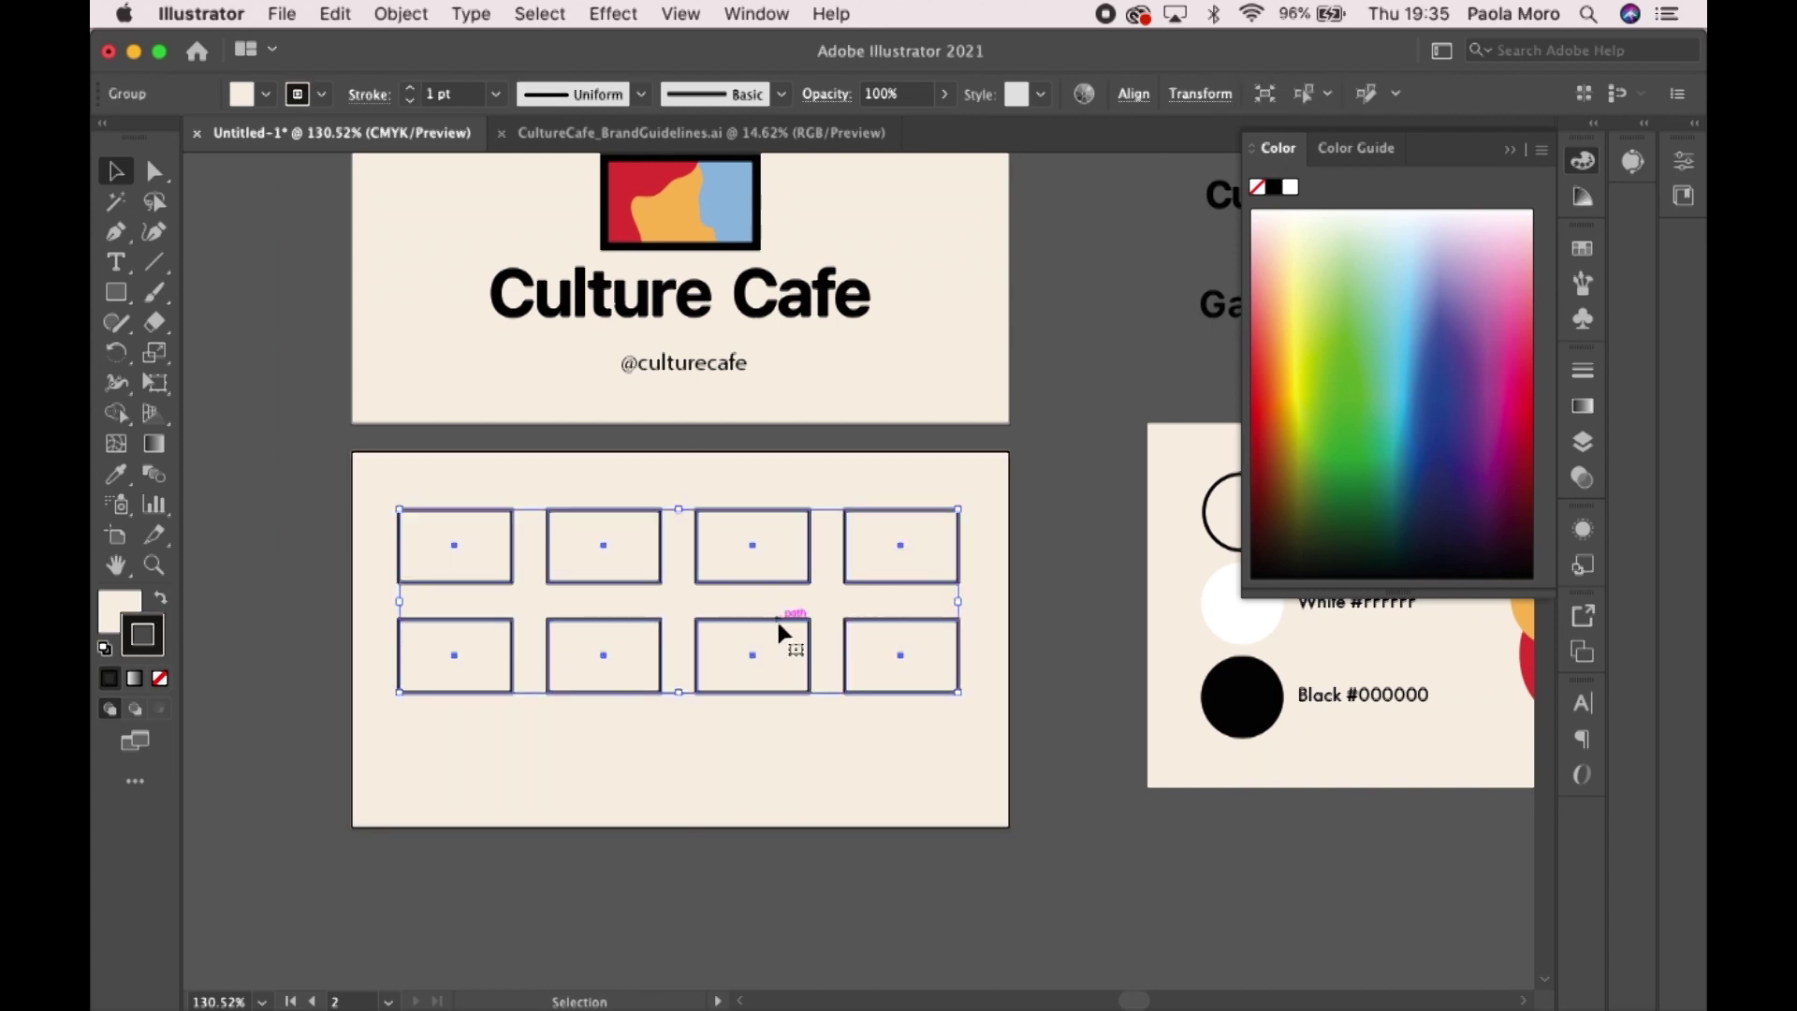
{"action": "left_click", "coordinate": [1135, 93]}
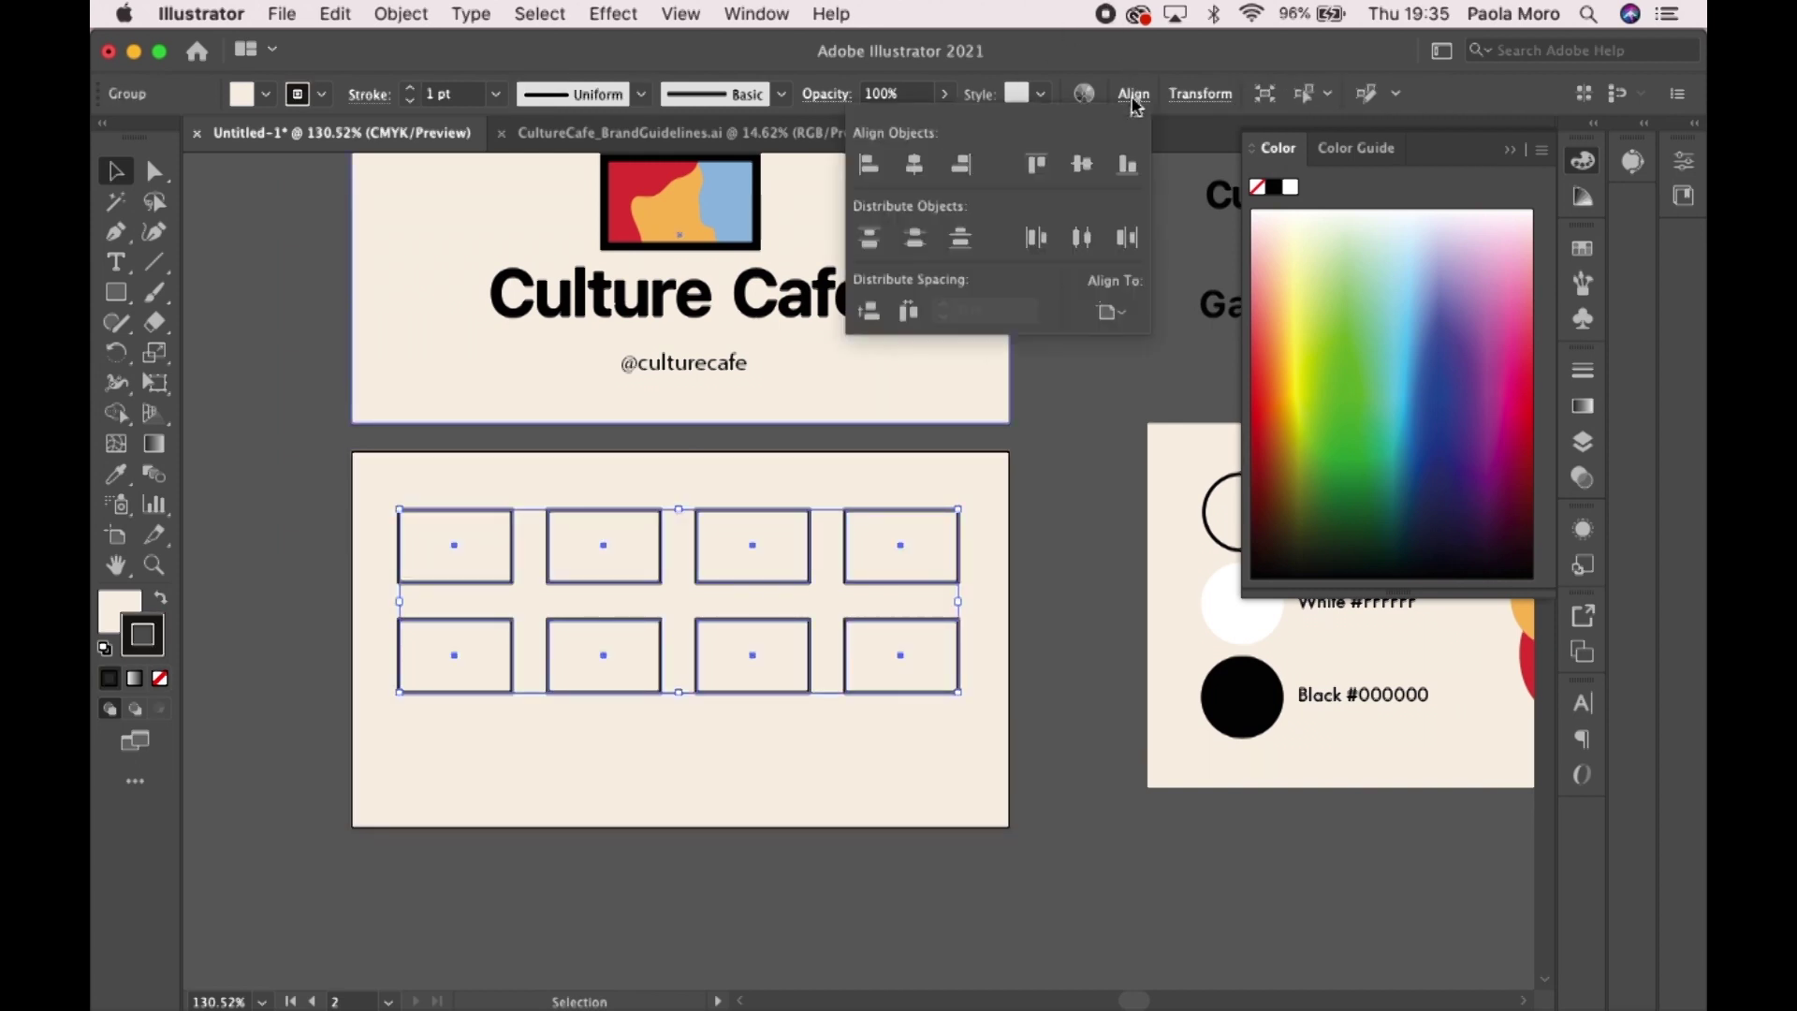
{"action": "left_click", "coordinate": [912, 174]}
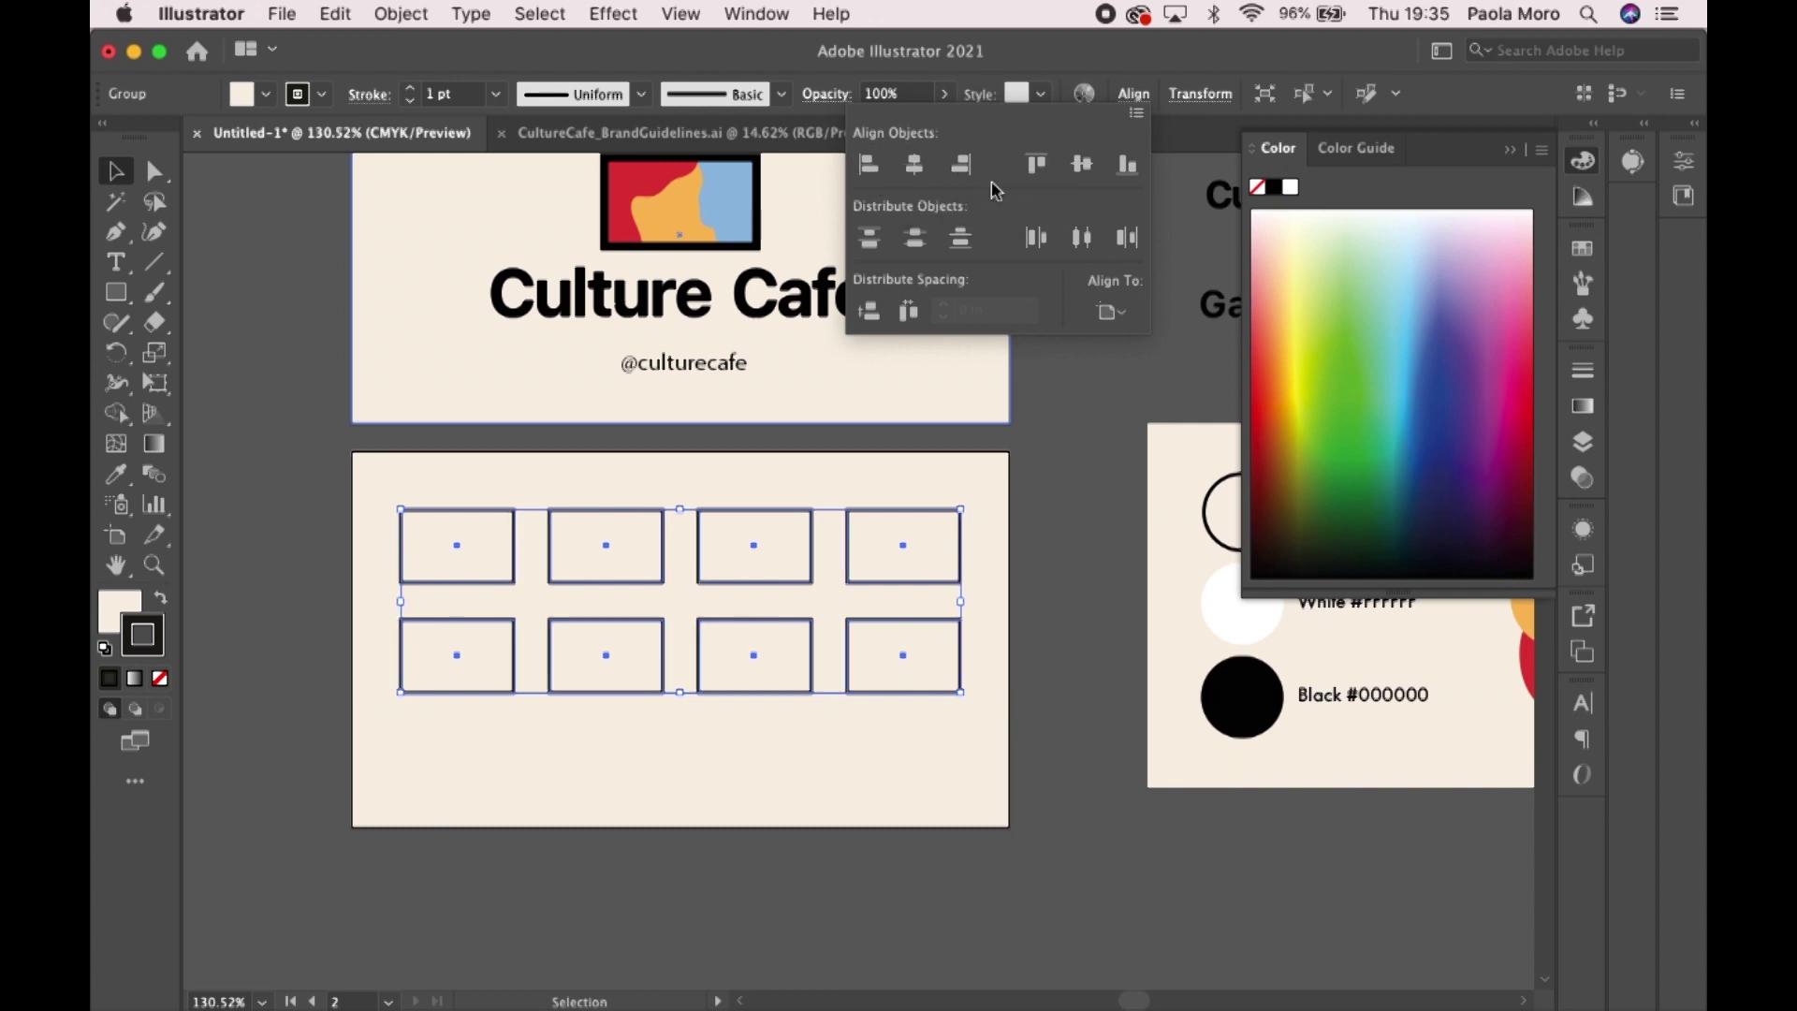
{"action": "left_click", "coordinate": [1082, 165]}
{"action": "left_click", "coordinate": [1038, 491]}
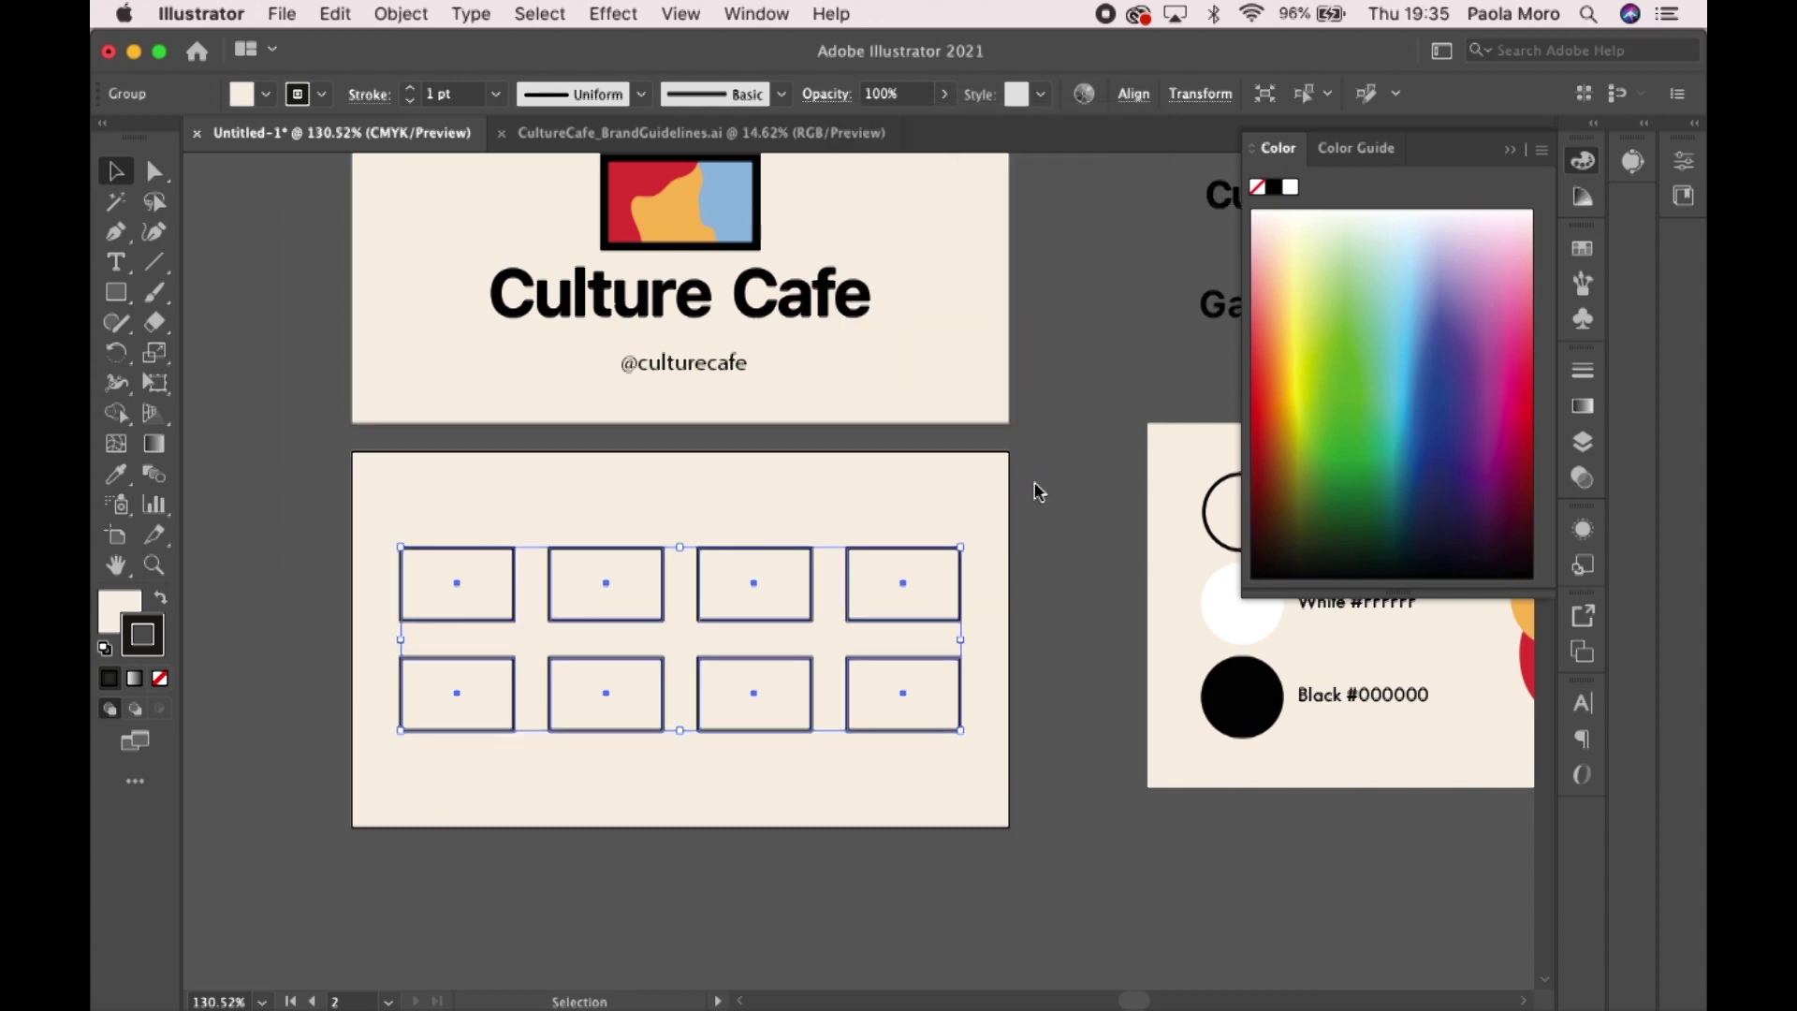
{"action": "left_click", "coordinate": [1039, 491]}
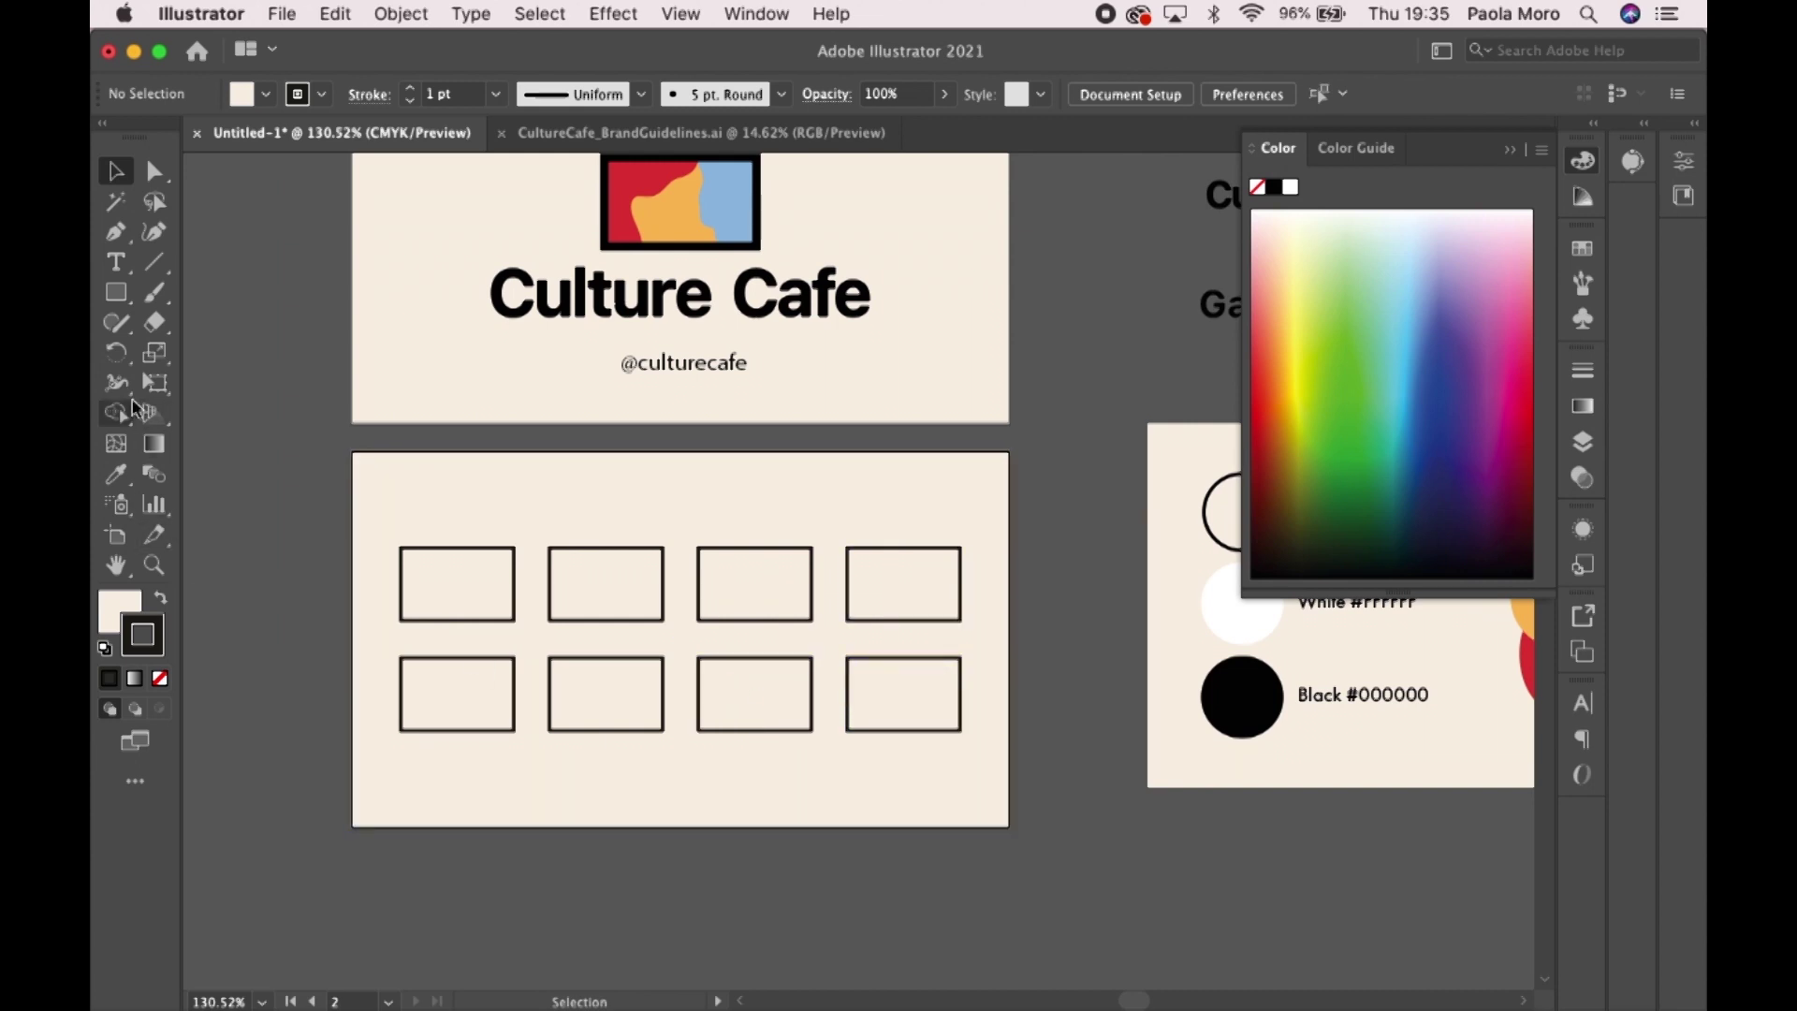
- Add a text area just inside the last rectangle of the lower row, containing the text "FREE COFFEE!"
{"action": "left_click", "coordinate": [115, 262]}
{"action": "scroll", "coordinate": [920, 740], "scroll_direction": "up", "scroll_amount": 5}
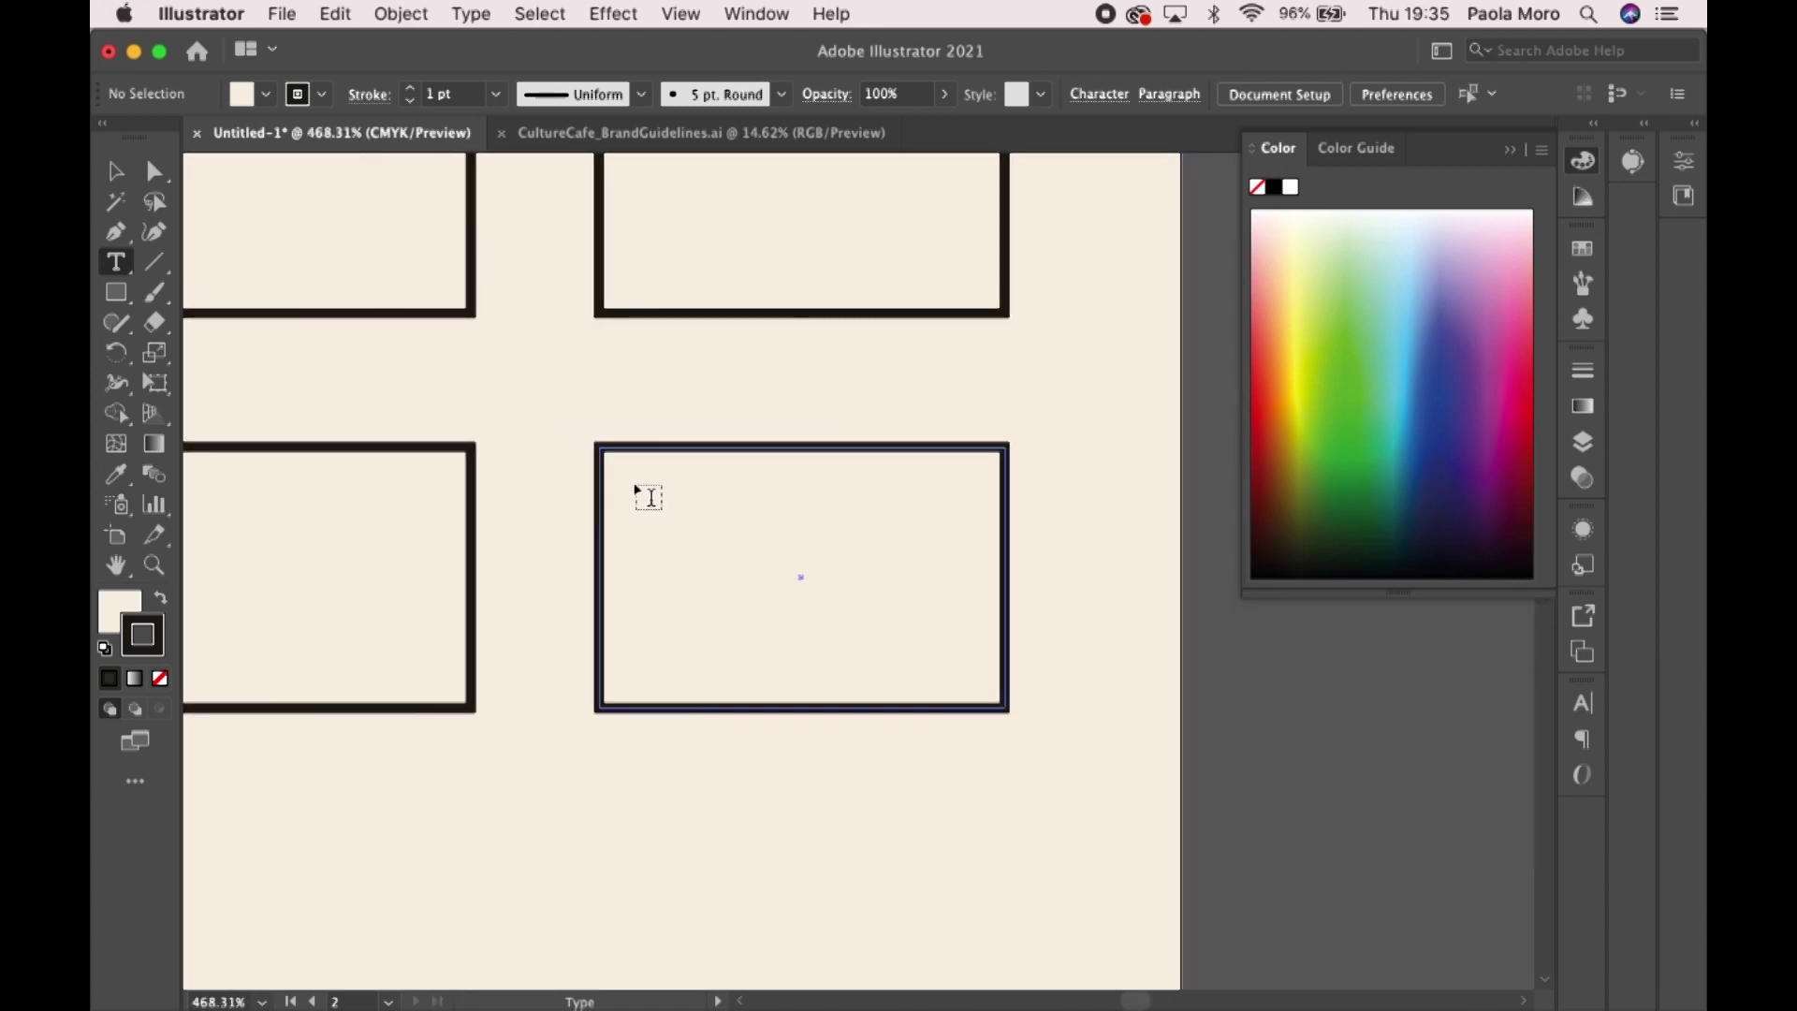
{"action": "left_click", "coordinate": [615, 447]}
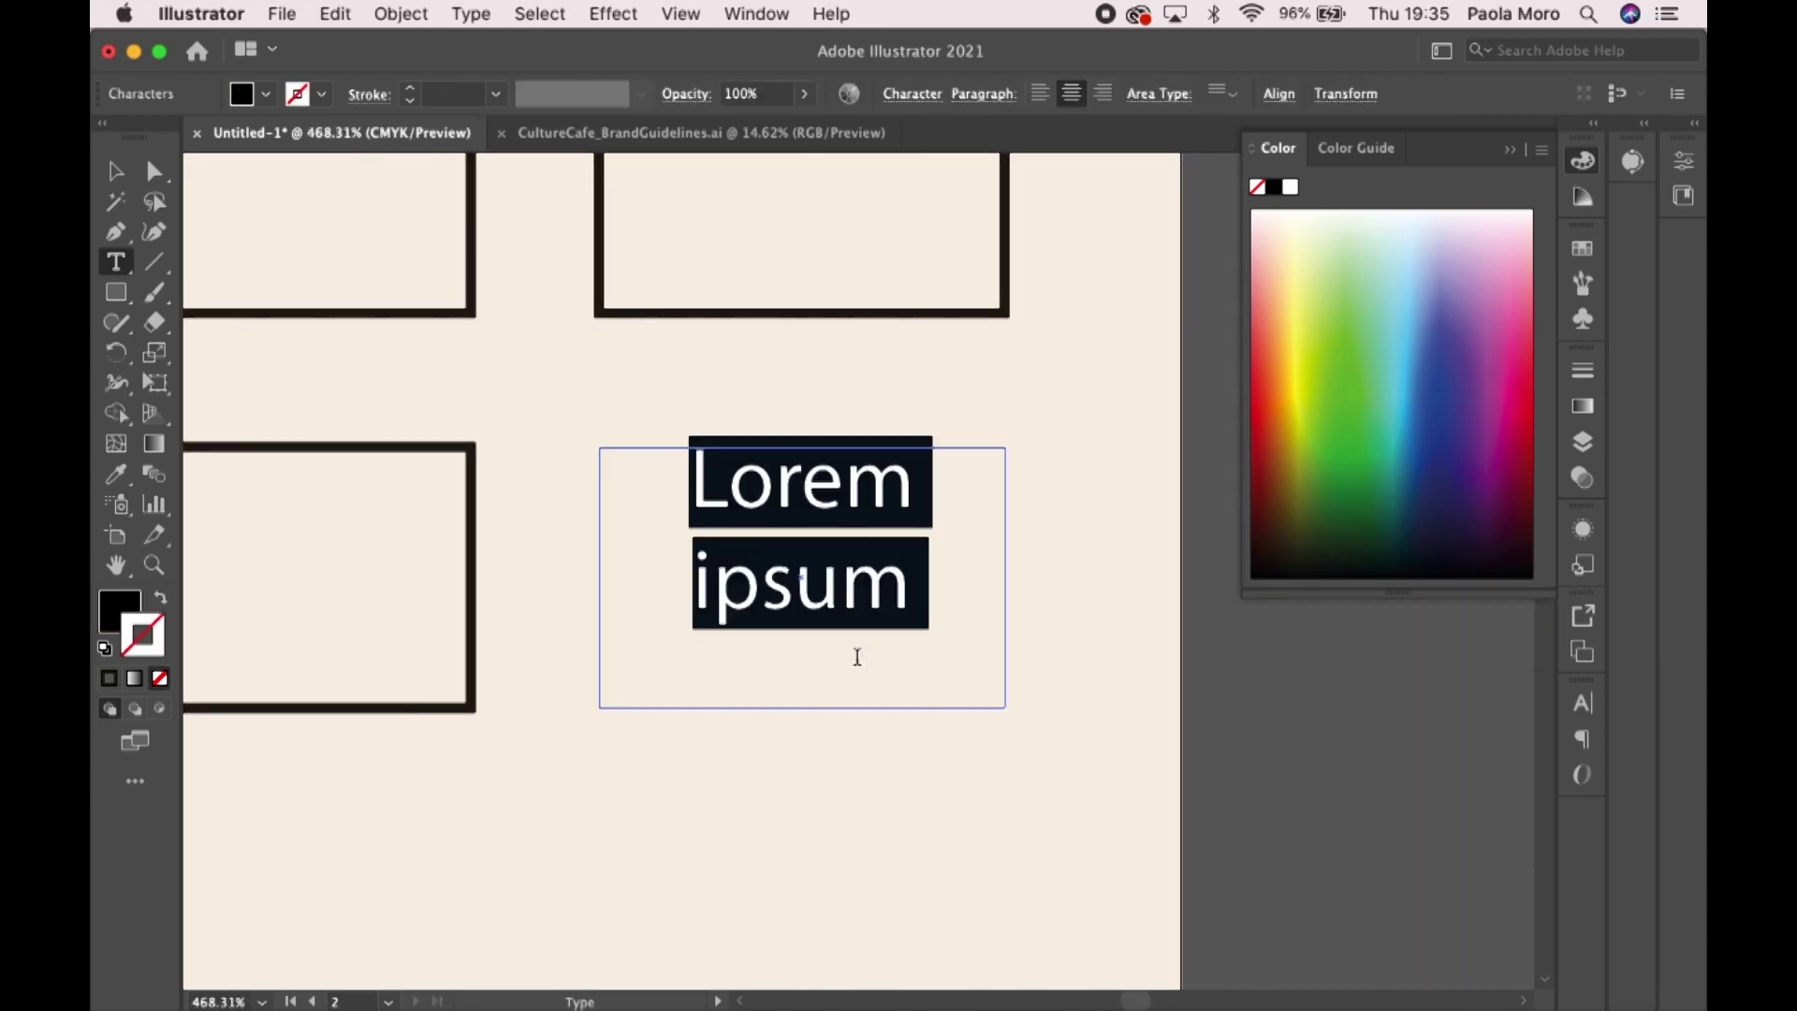
{"action": "key", "text": "super+z"}
{"action": "mouse_move", "coordinate": [620, 467]}
{"action": "left_mouse_down"}
{"action": "mouse_move", "coordinate": [842, 630]}
{"action": "mouse_move", "coordinate": [956, 657]}
{"action": "mouse_move", "coordinate": [985, 685]}
{"action": "left_mouse_up"}
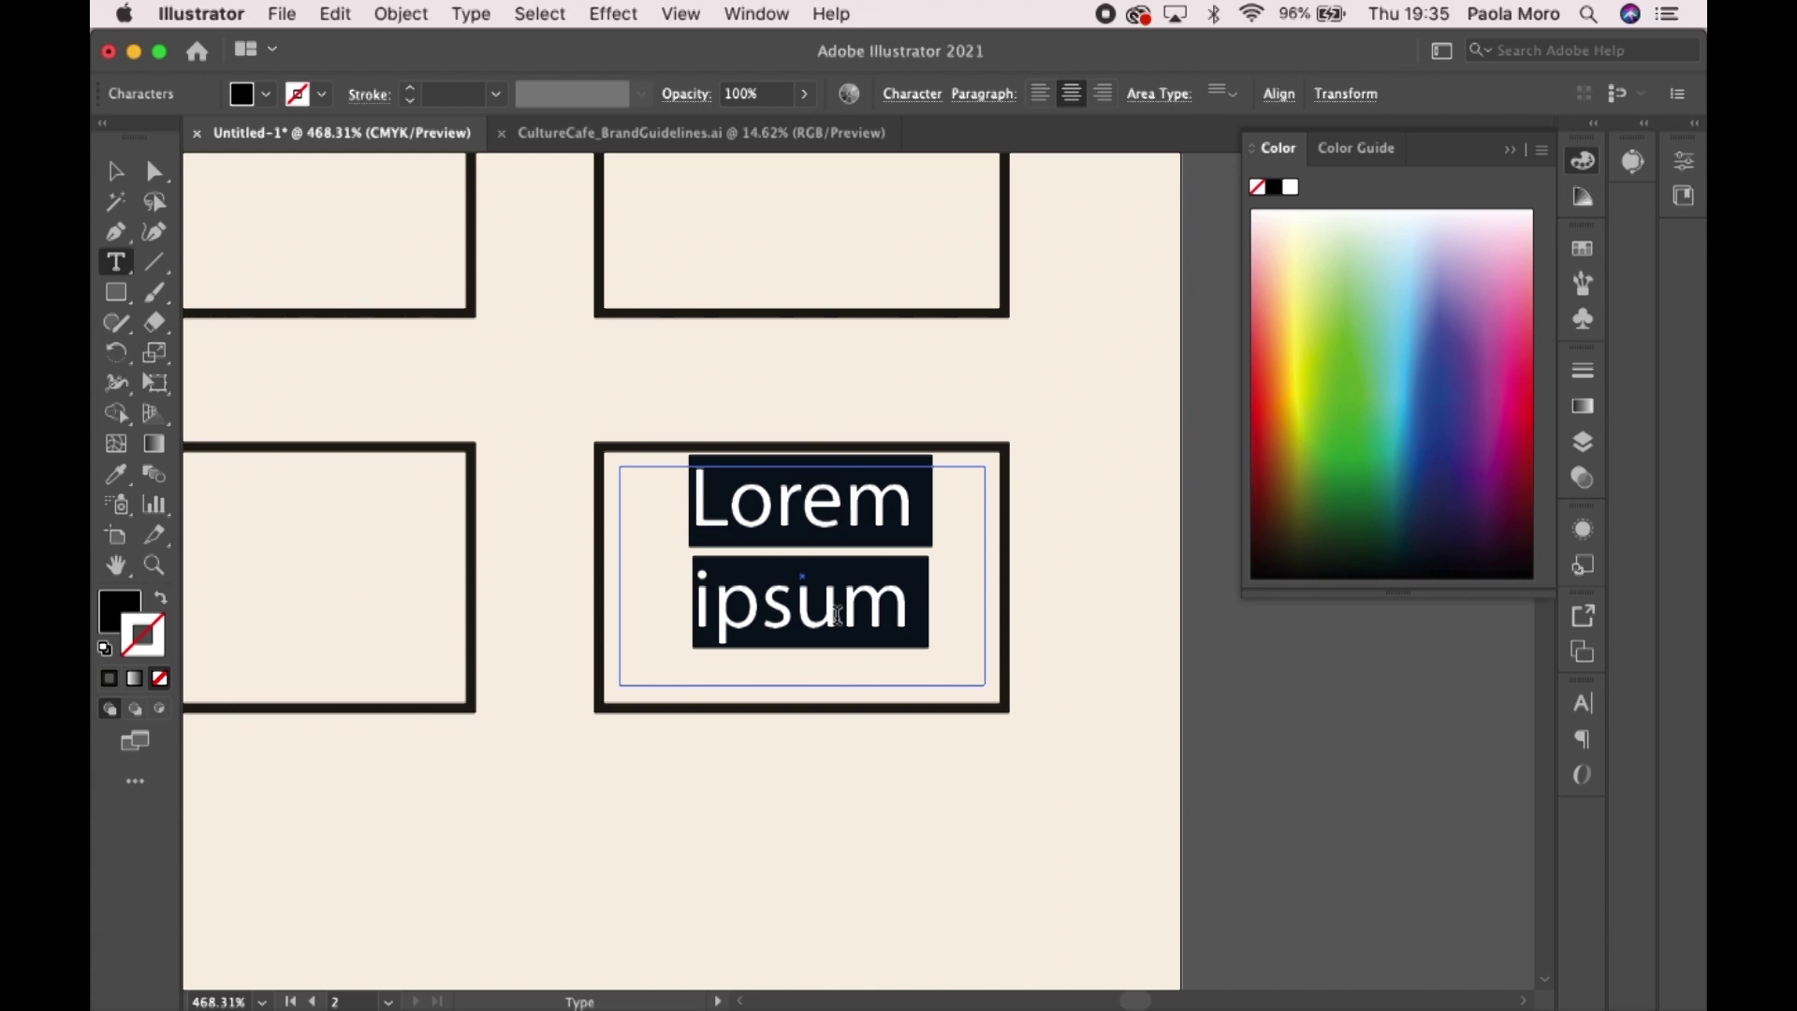
{"action": "key", "text": "BackSpace"}
{"action": "type", "text": "FREE COFF"}
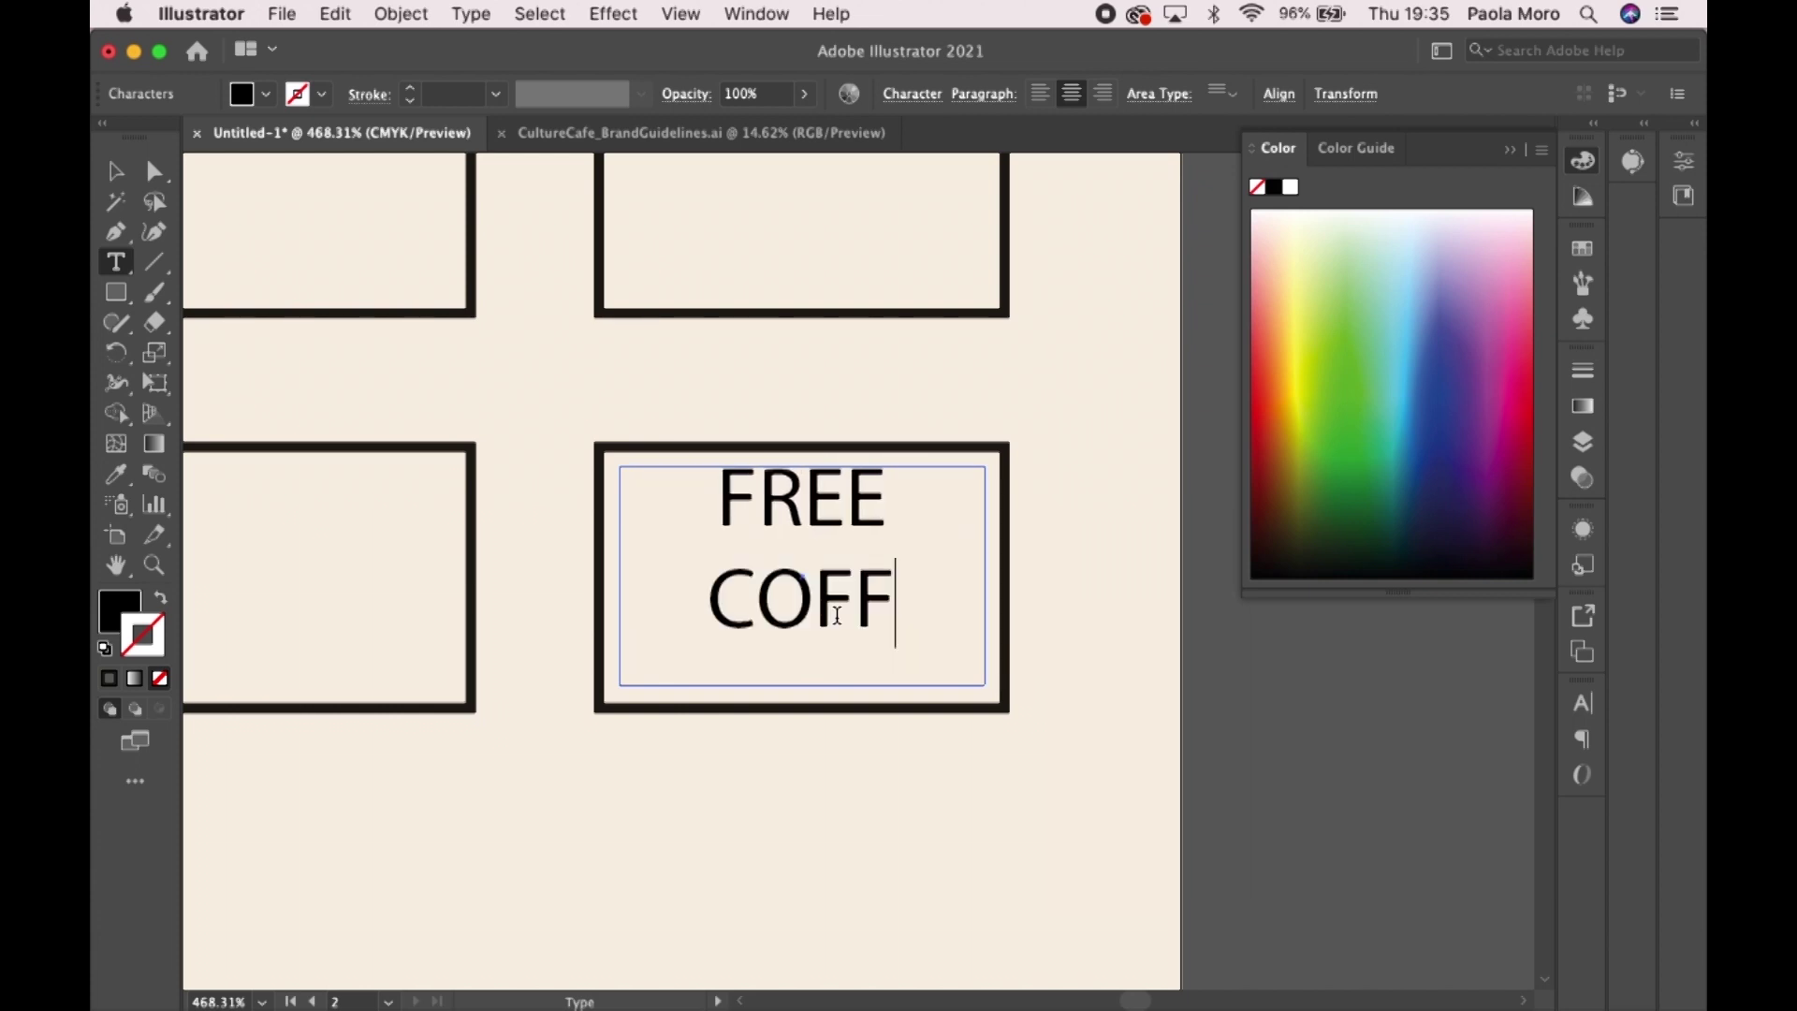
{"action": "type", "text": "EE~"}
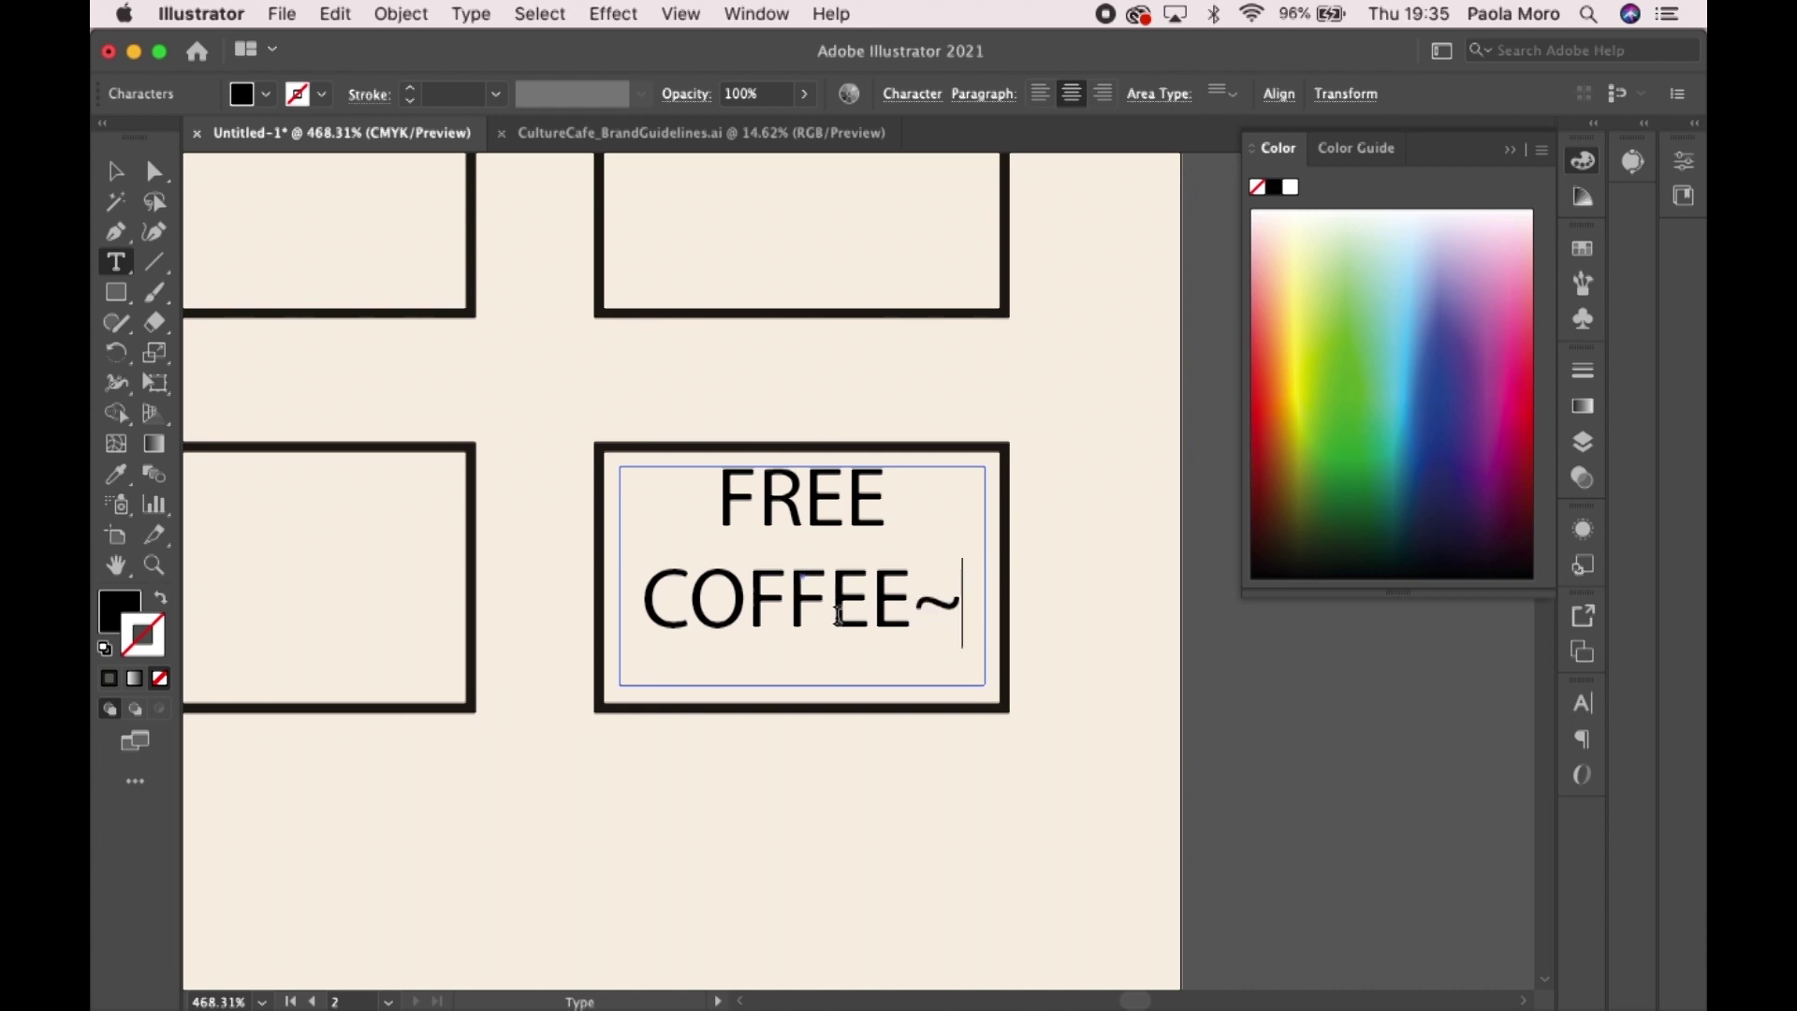
{"action": "key", "text": "BackSpace"}
{"action": "type", "text": "!"}
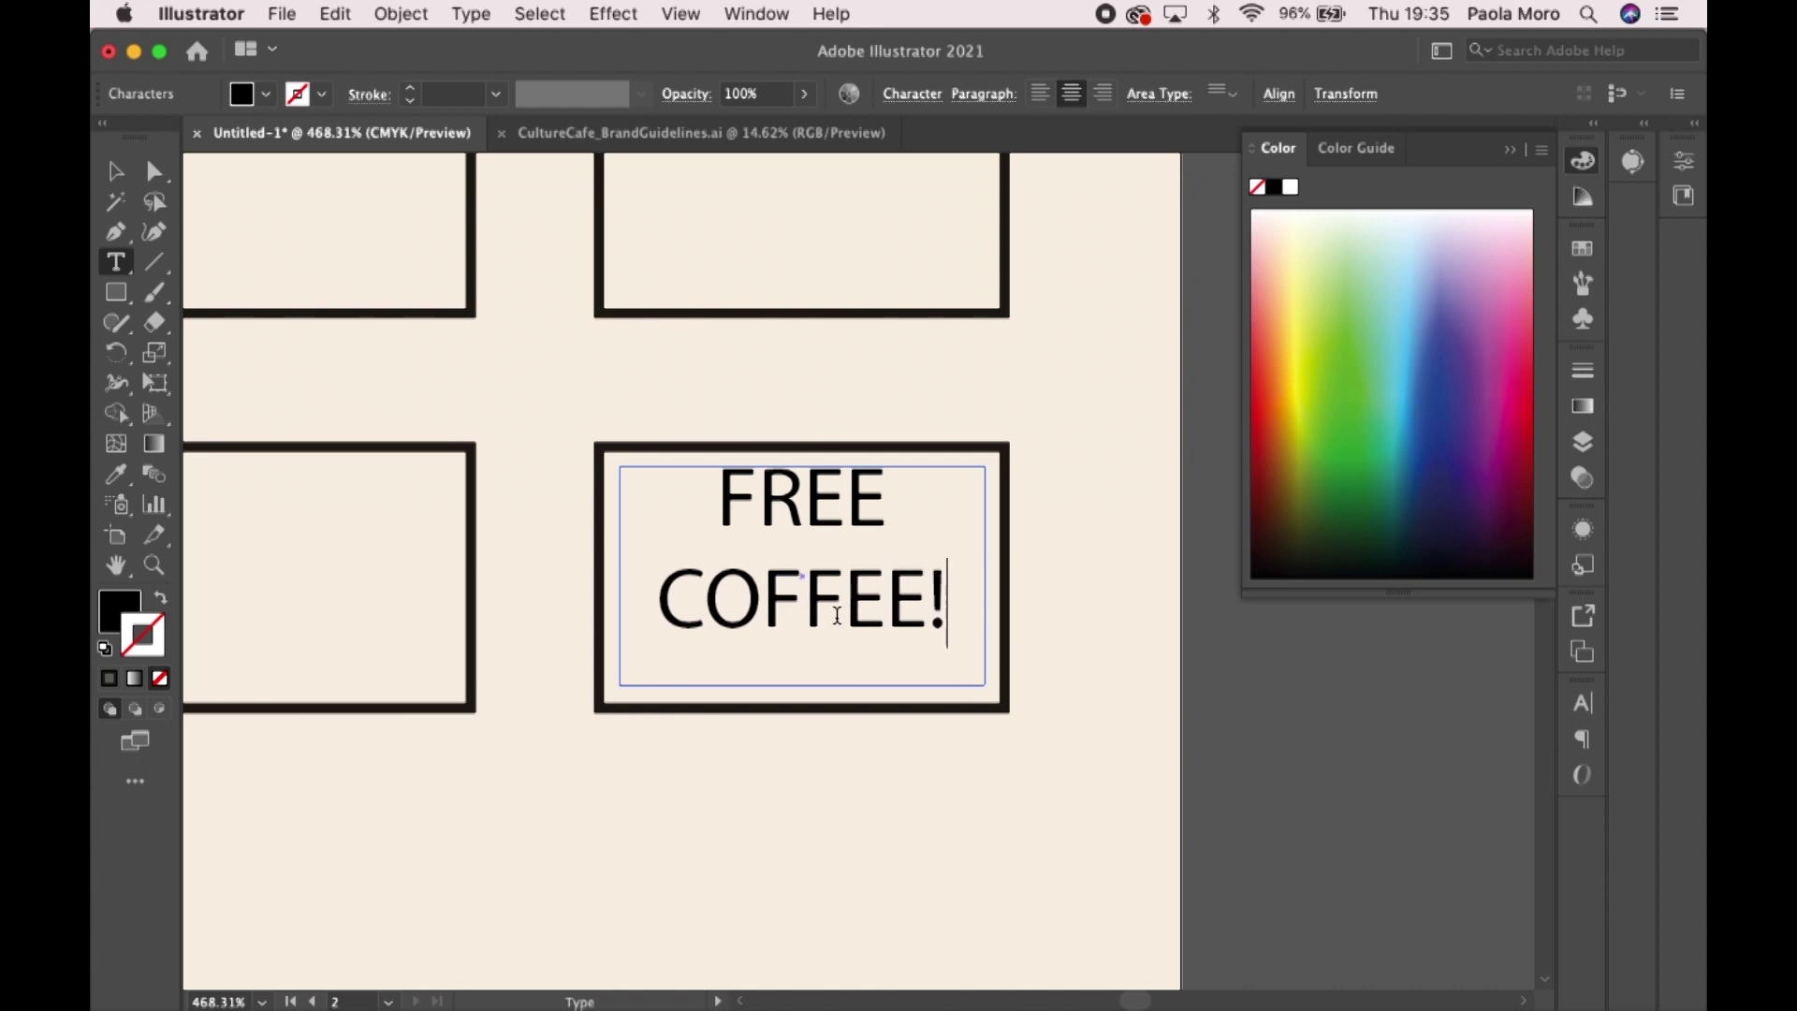
- Apply the style of the "Galvji - Bold" brand sample to the "FREE COFFEE!" text with the Eyedropper
{"action": "scroll", "coordinate": [612, 468], "scroll_direction": "down", "scroll_amount": 3}
{"action": "scroll", "coordinate": [612, 468], "scroll_direction": "down", "scroll_amount": 3}
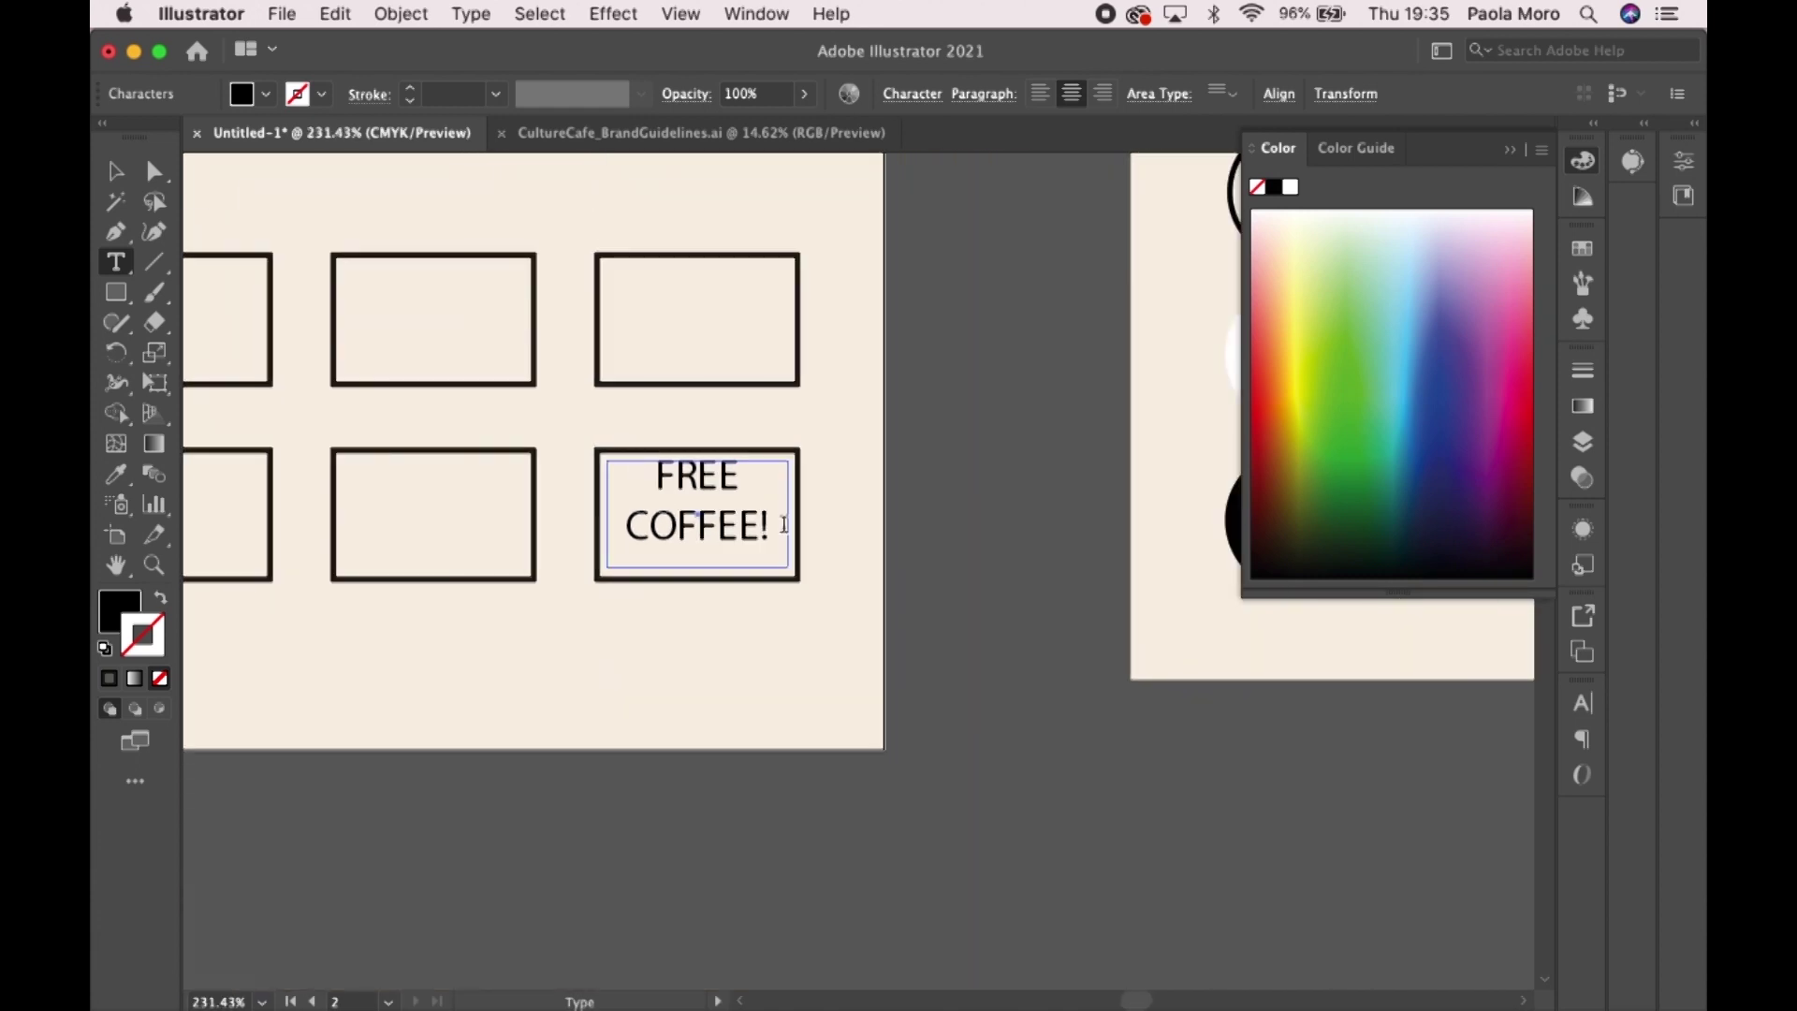
{"action": "left_click_drag", "start_coordinate": [772, 526], "coordinate": [600, 471]}
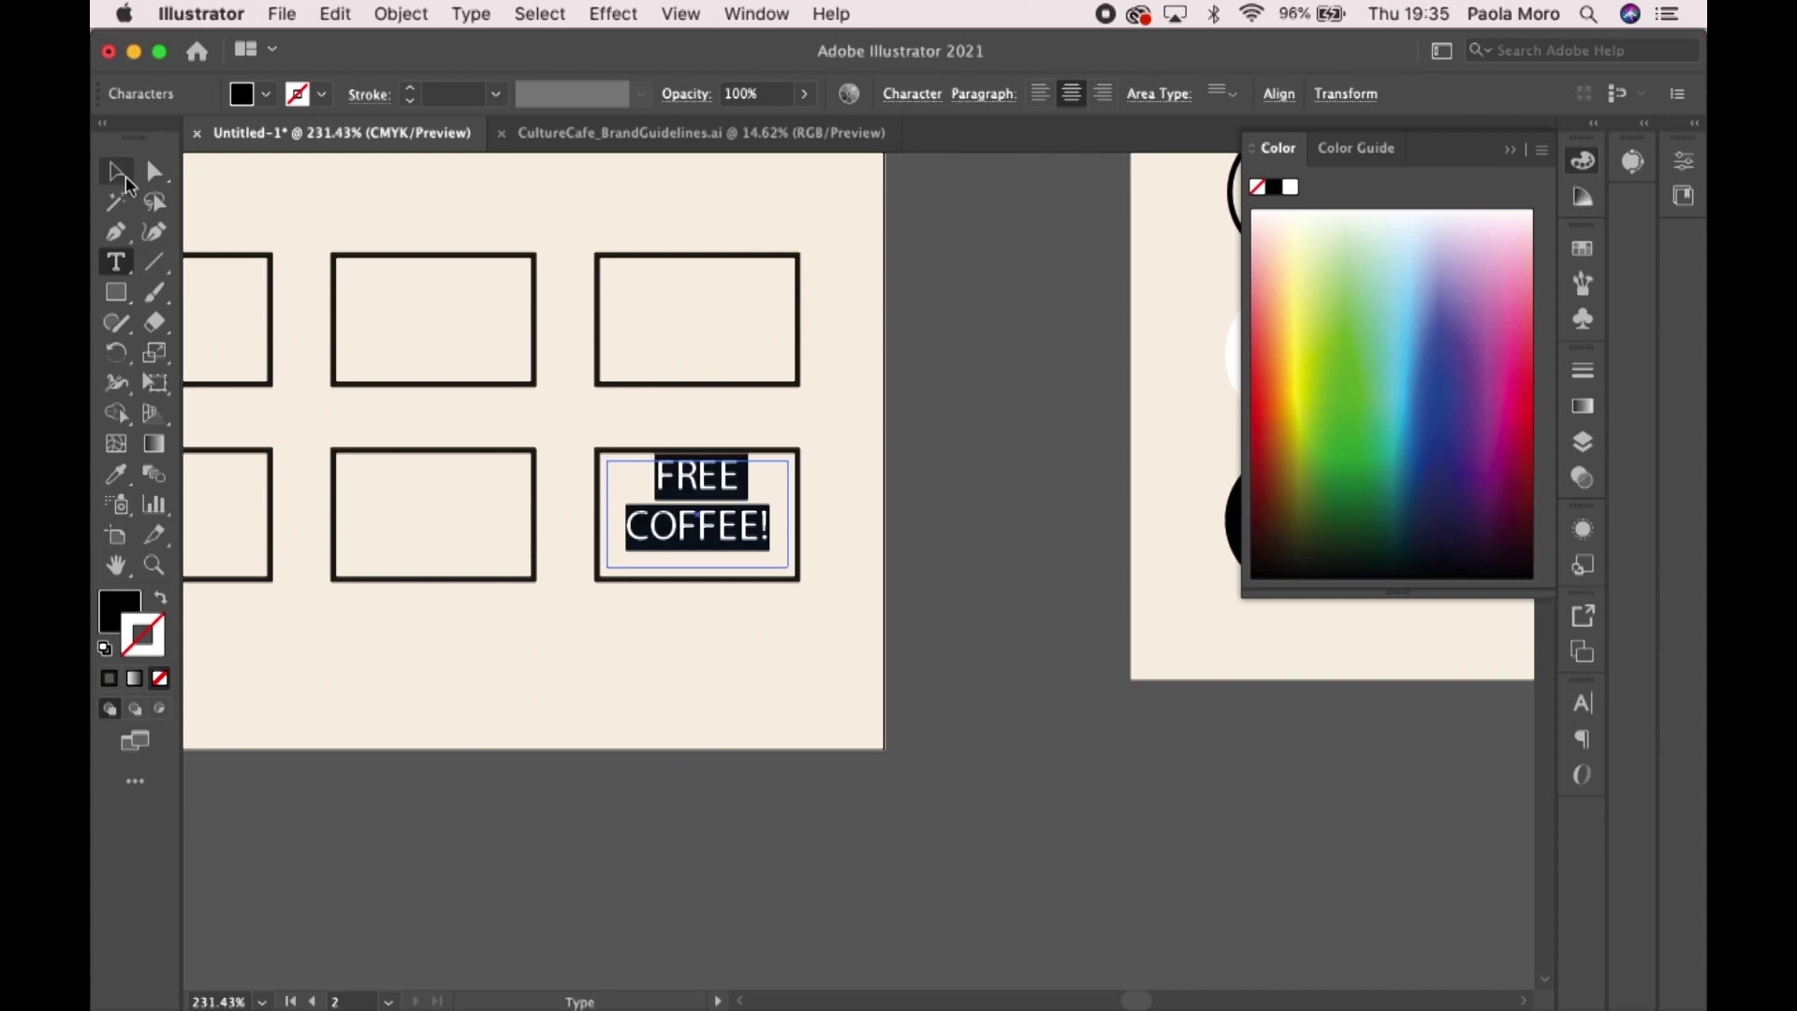
{"action": "left_click", "coordinate": [116, 171]}
{"action": "scroll", "coordinate": [565, 462], "scroll_direction": "down", "scroll_amount": 5}
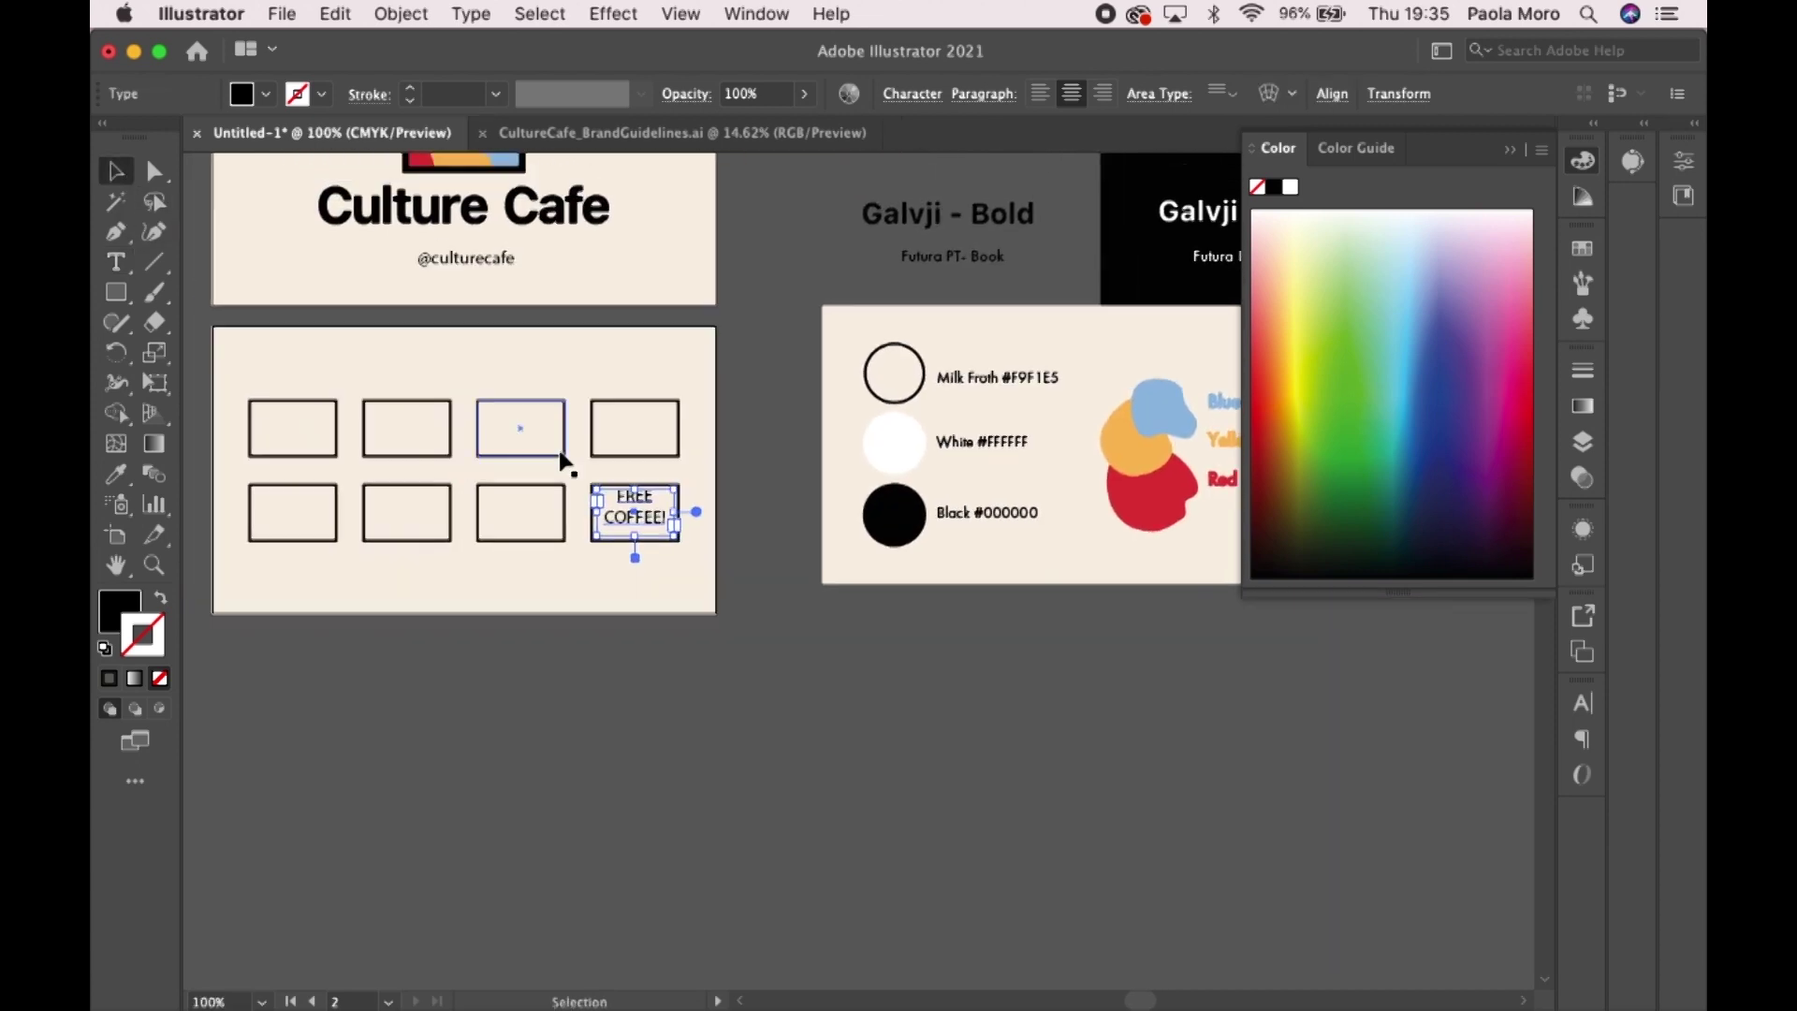
{"action": "scroll", "coordinate": [561, 463], "scroll_direction": "up", "scroll_amount": 2}
{"action": "left_click", "coordinate": [117, 474]}
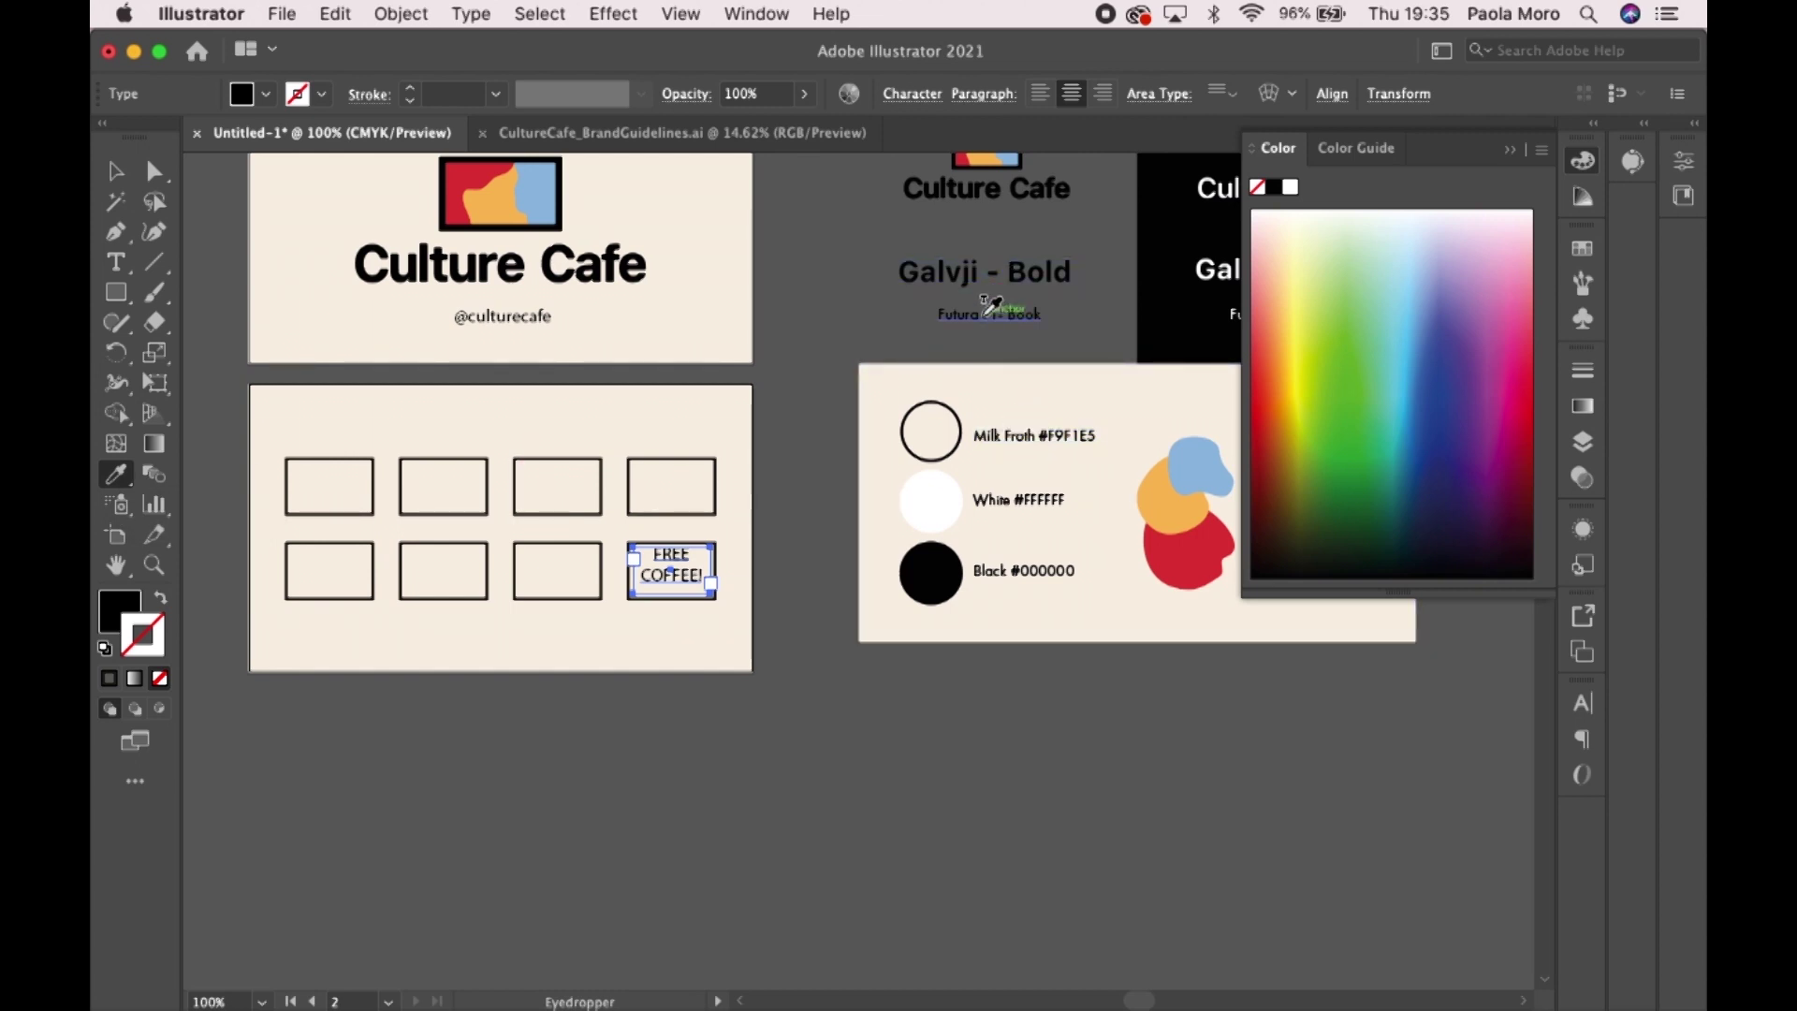
{"action": "left_click", "coordinate": [964, 274]}
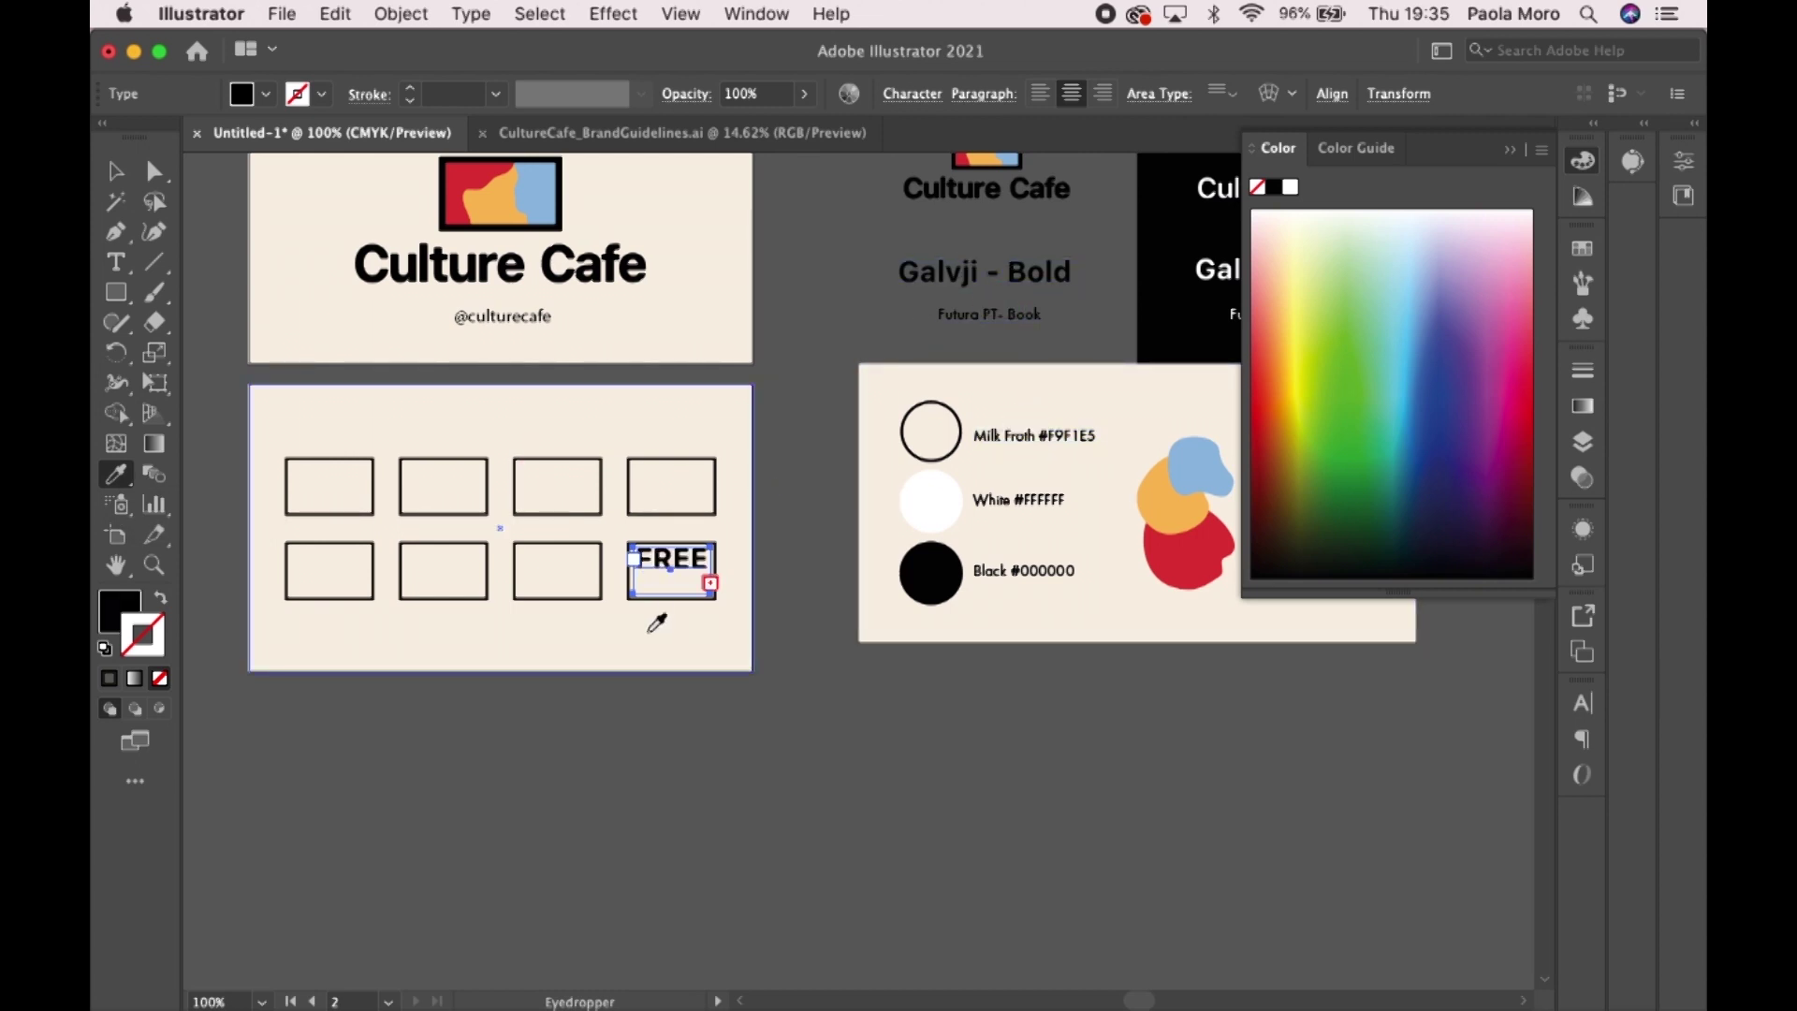
- Reduce the font size of the whole "FREE COFFEE!" text to 8 pt
{"action": "key", "text": "v"}
{"action": "left_click", "coordinate": [670, 576]}
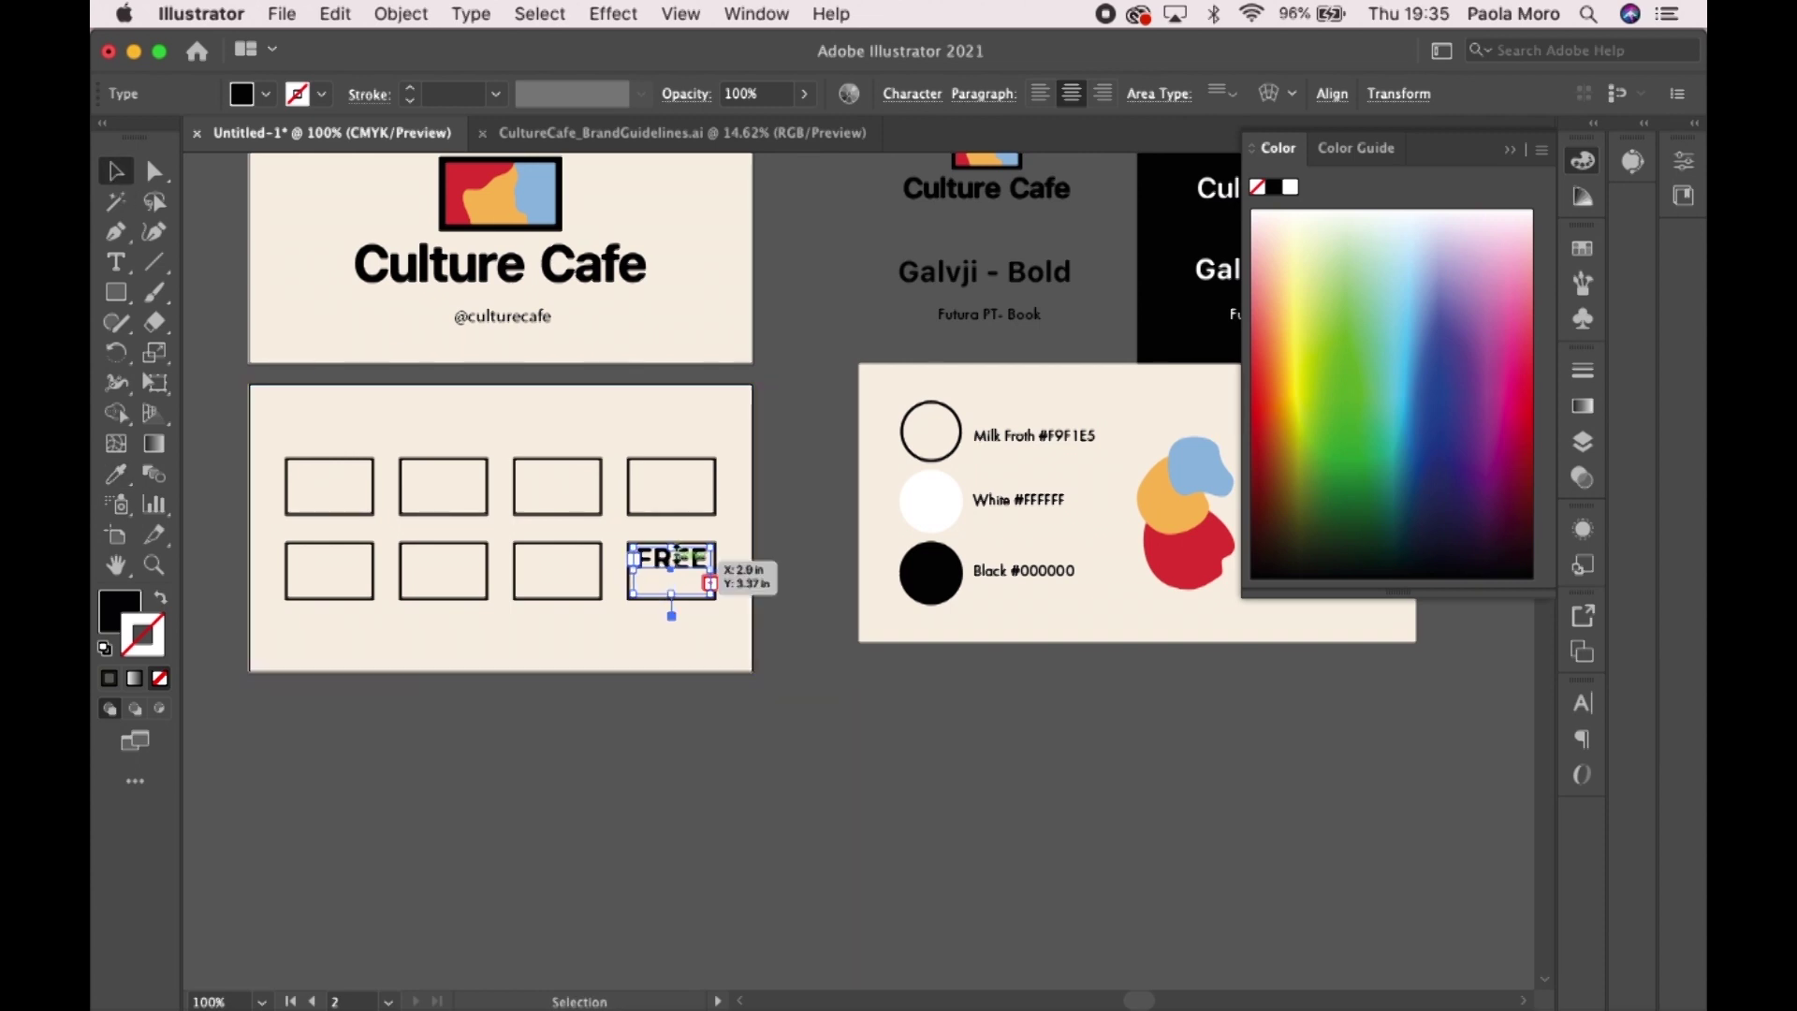
{"action": "double_click", "coordinate": [668, 569]}
{"action": "double_click", "coordinate": [663, 561]}
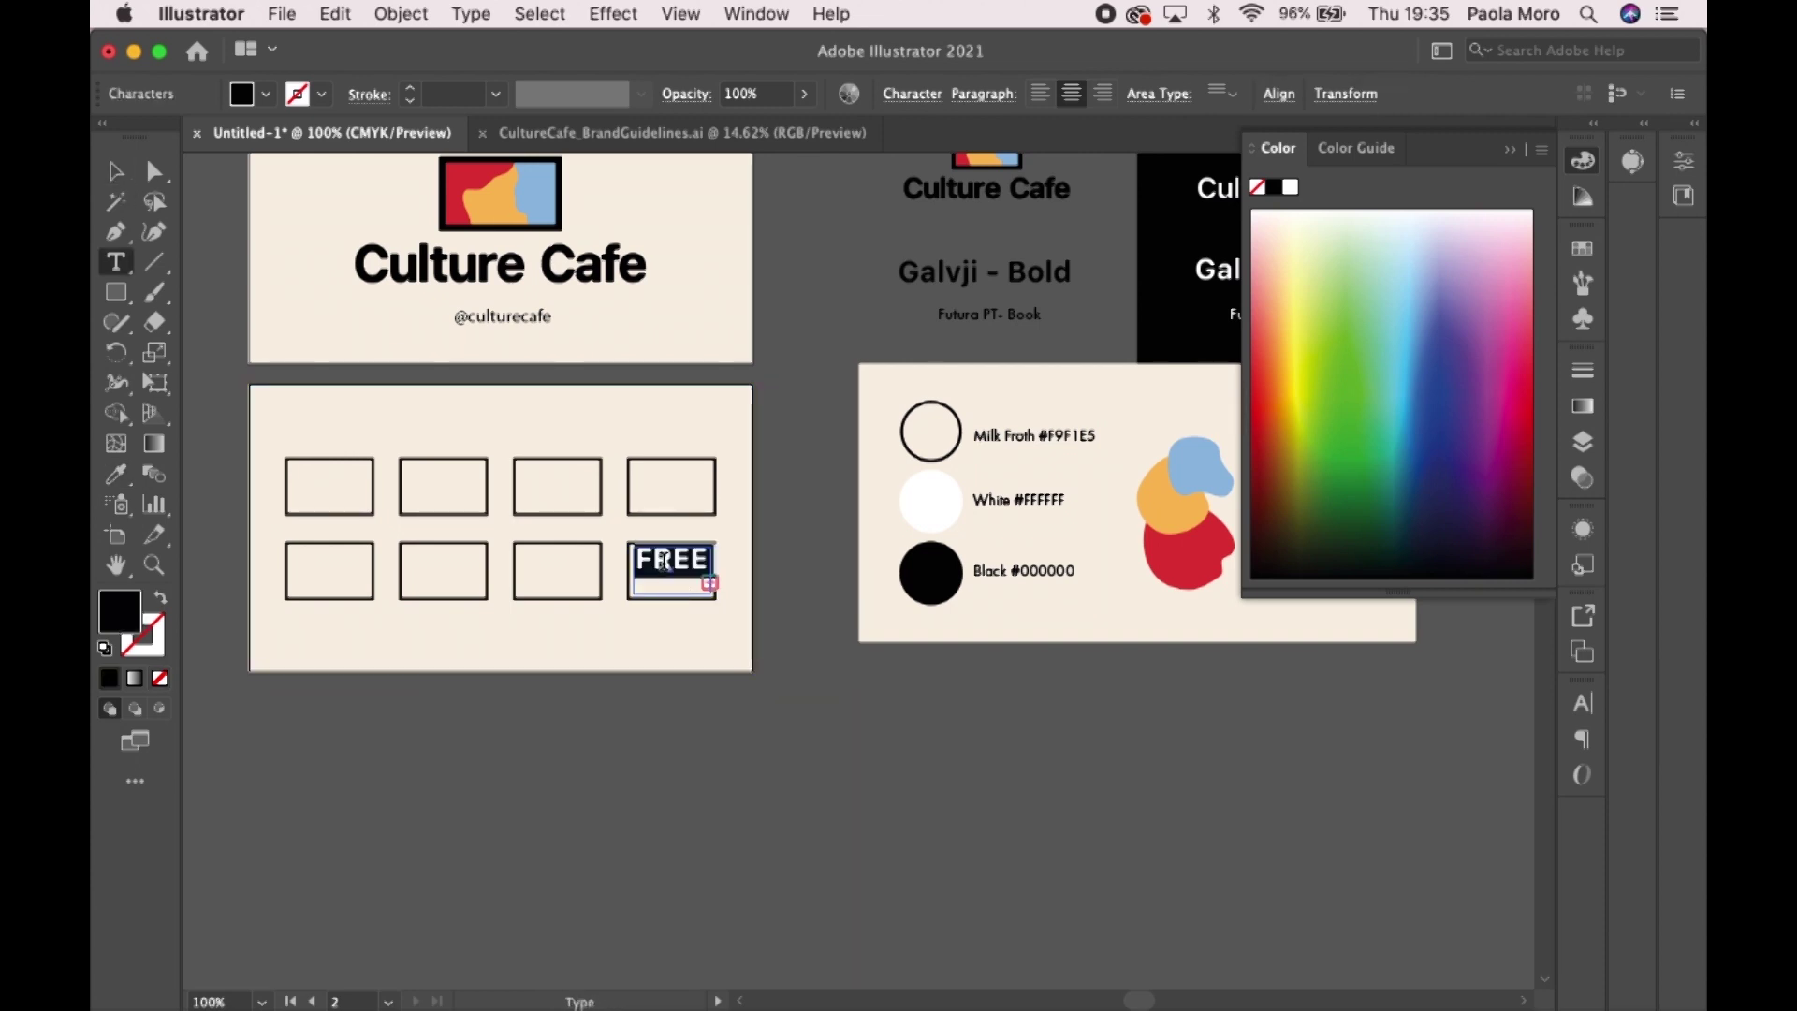
{"action": "left_click", "coordinate": [913, 95]}
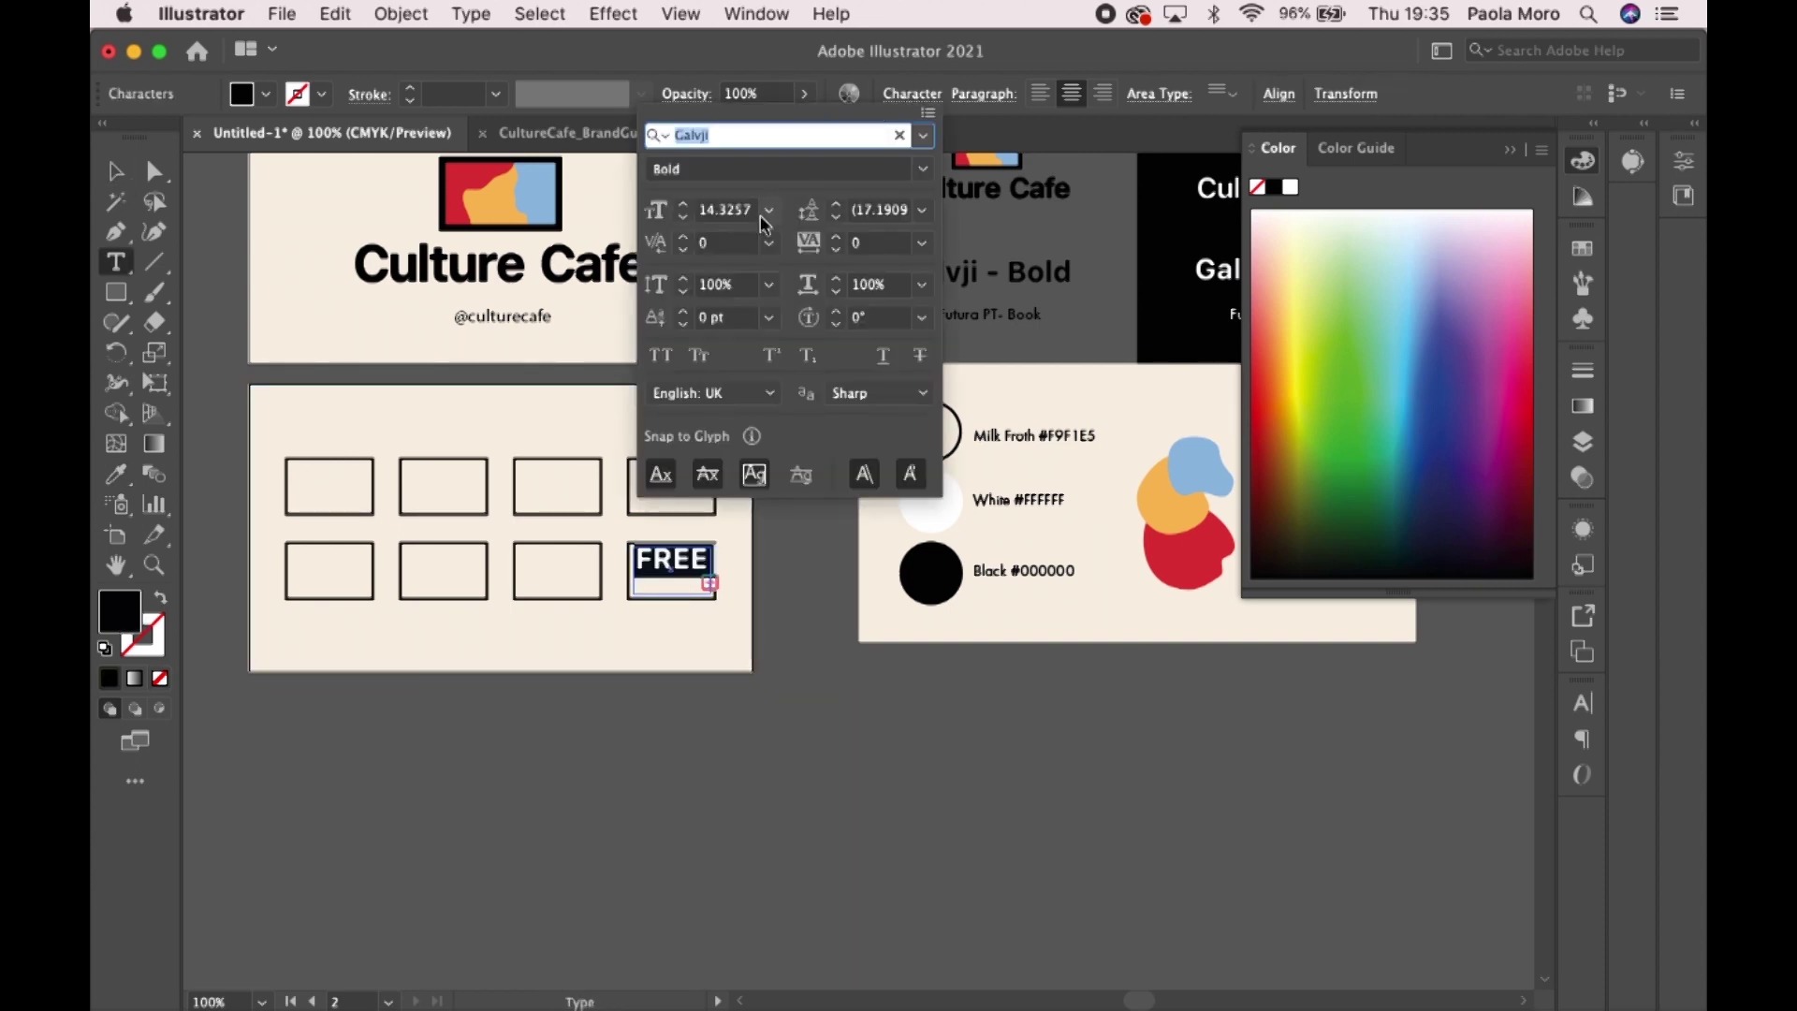
{"action": "left_click", "coordinate": [686, 218]}
{"action": "left_click", "coordinate": [686, 218]}
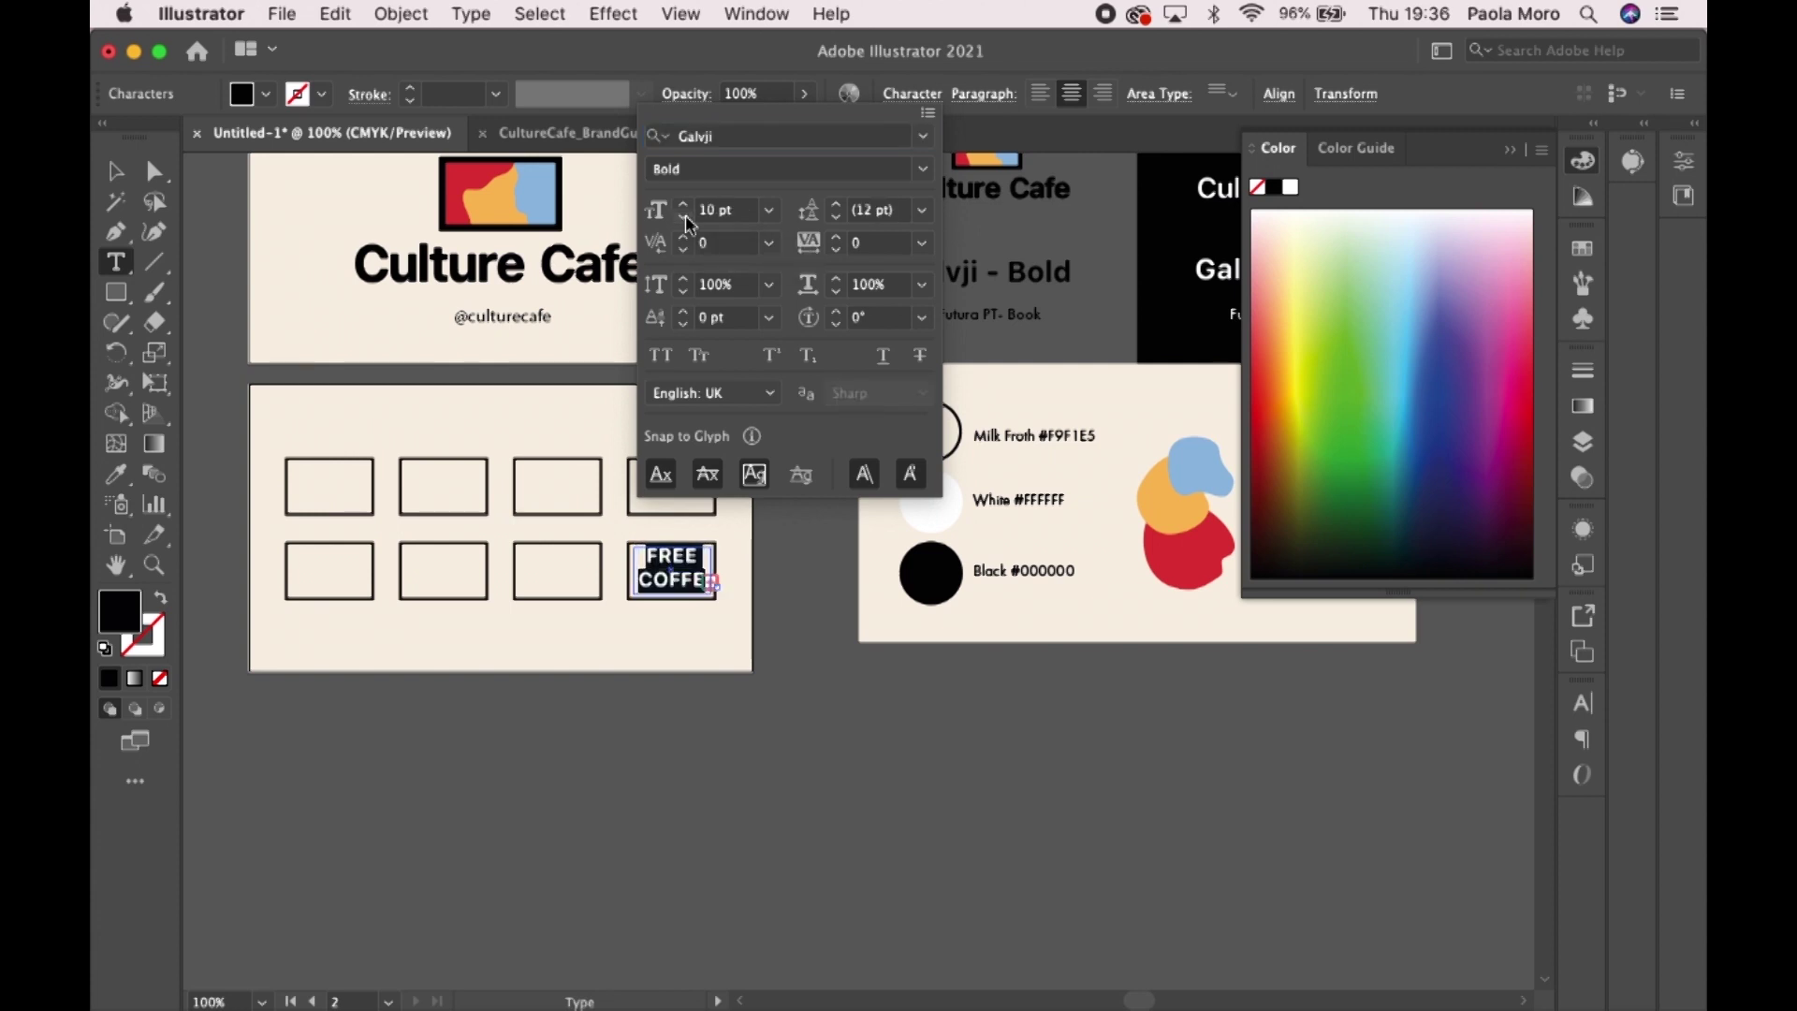
{"action": "left_click", "coordinate": [686, 219]}
{"action": "left_click", "coordinate": [686, 218]}
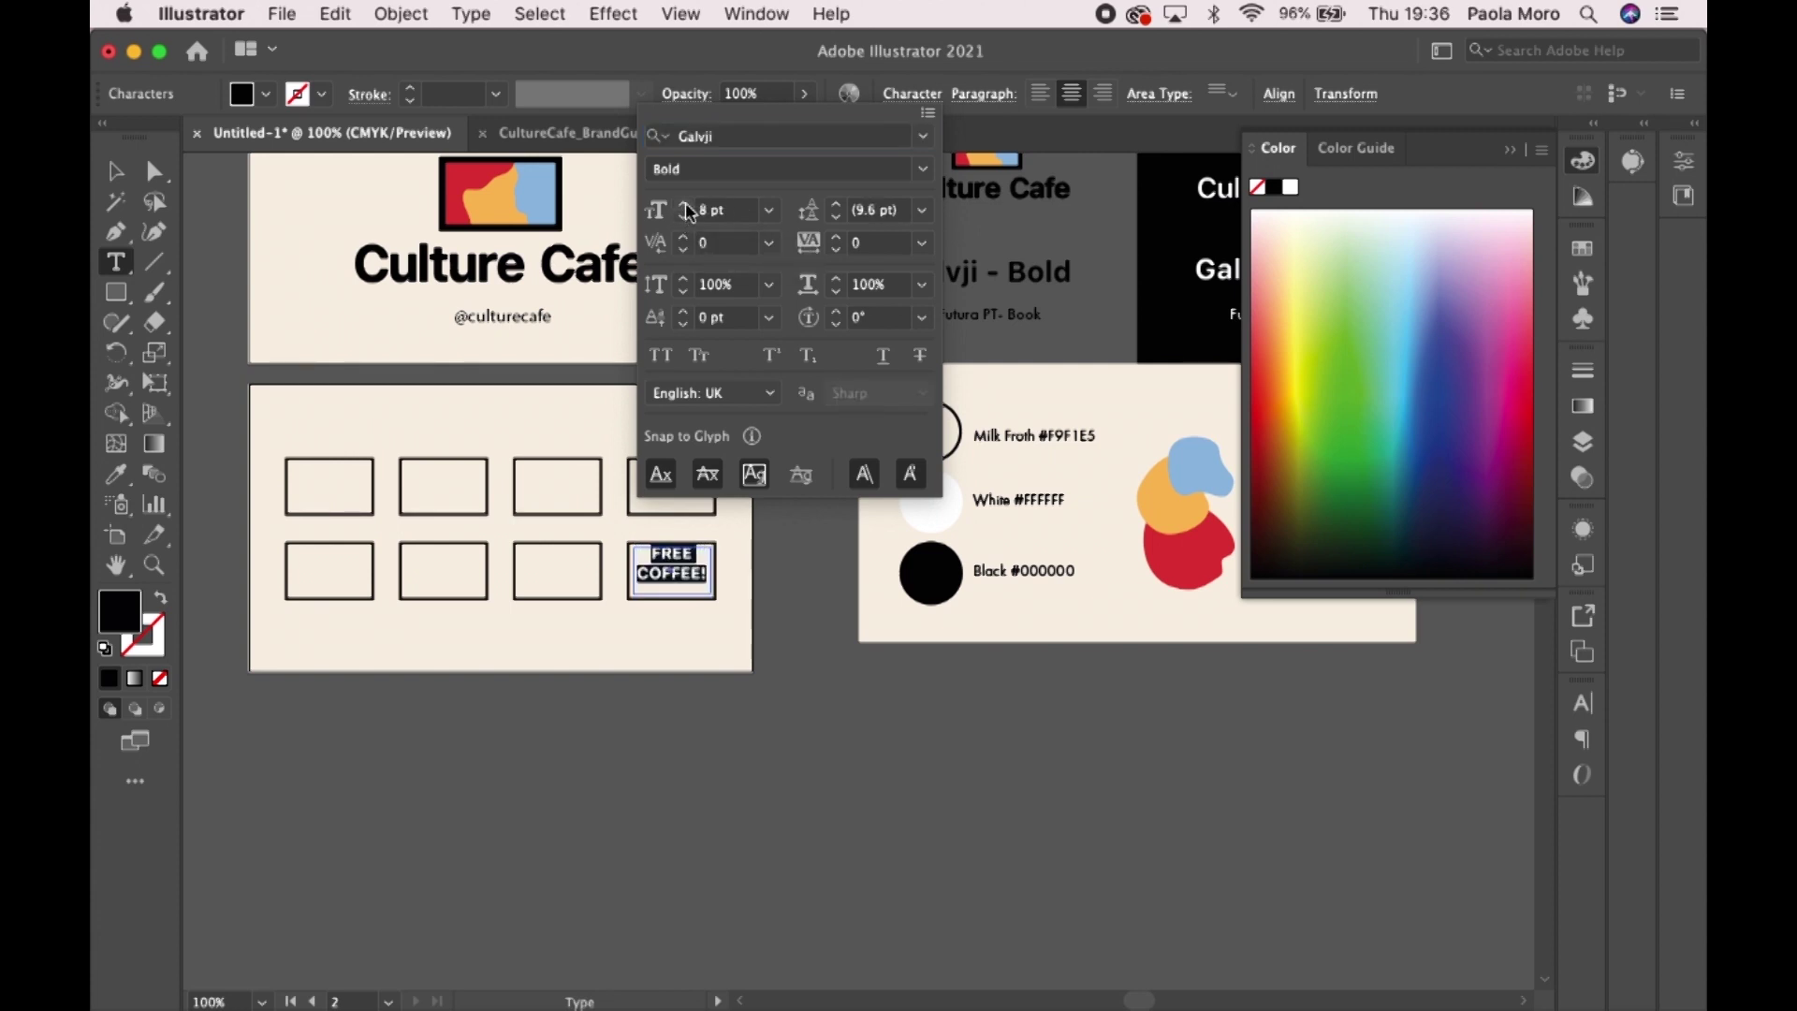
- Nudge the "FREE COFFEE!" text down three increments inside the last rectangle of the lower row
{"action": "key", "text": "Escape"}
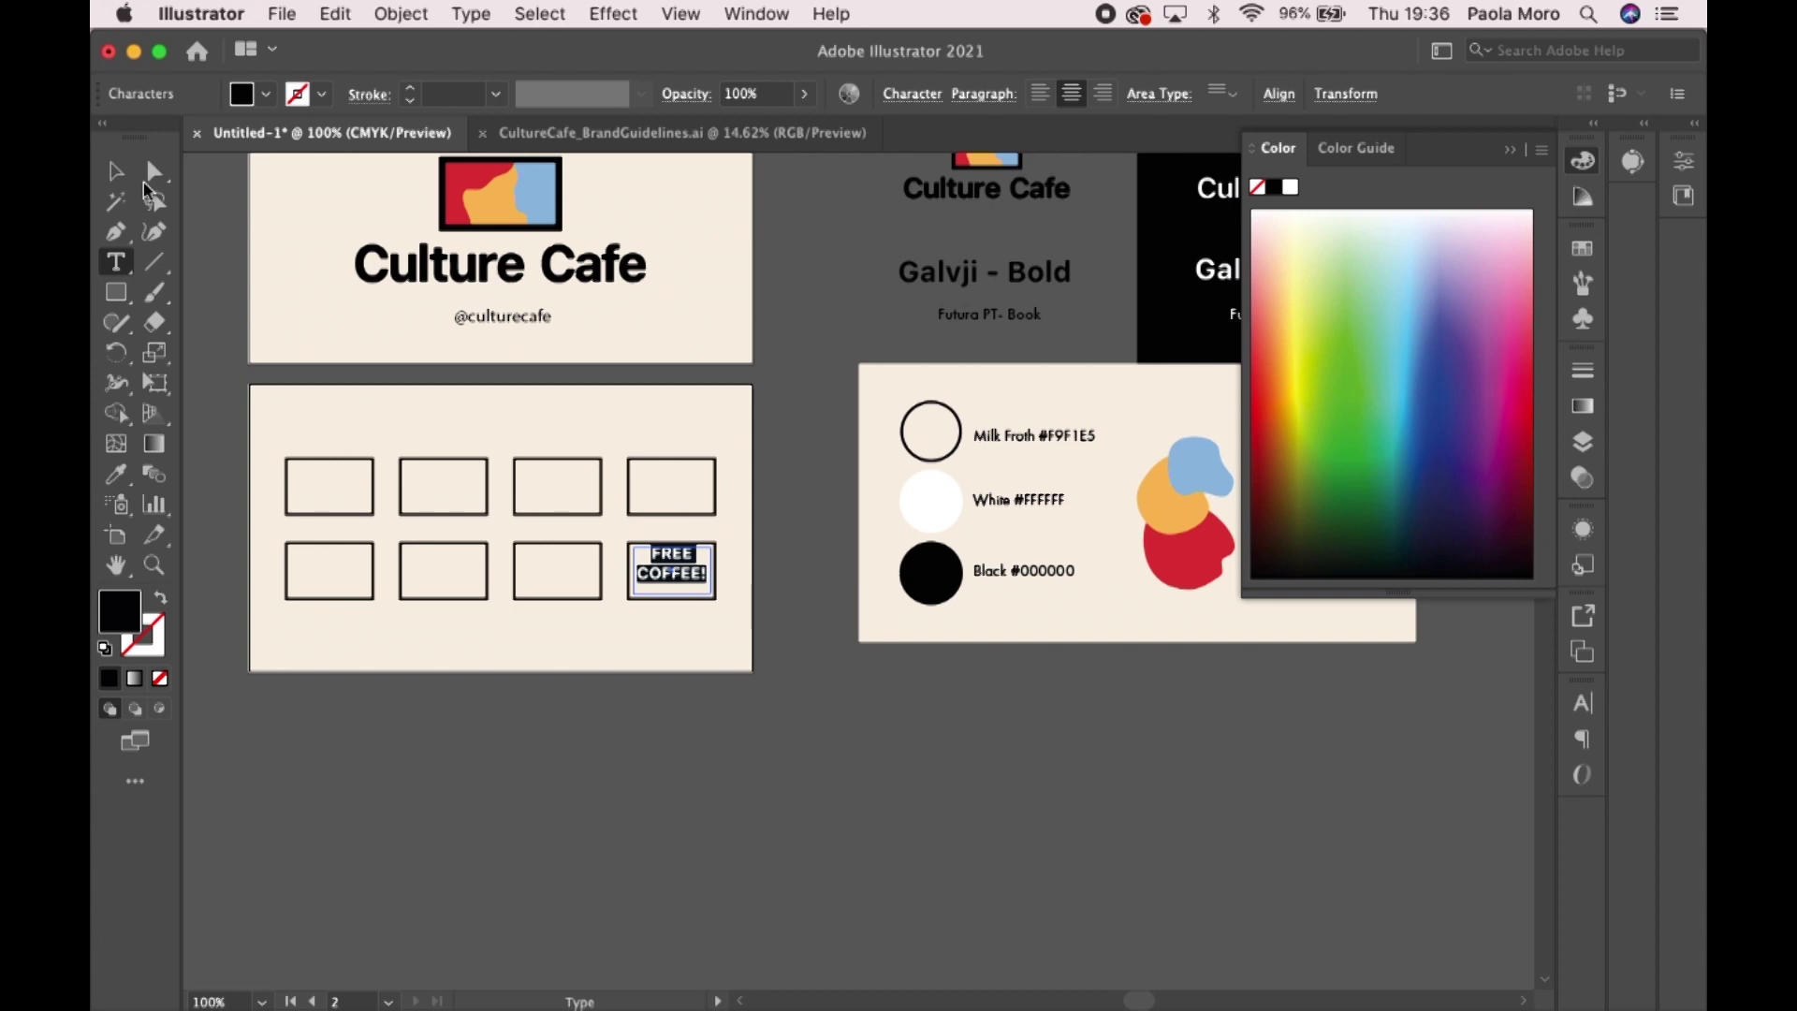
{"action": "left_click", "coordinate": [115, 171]}
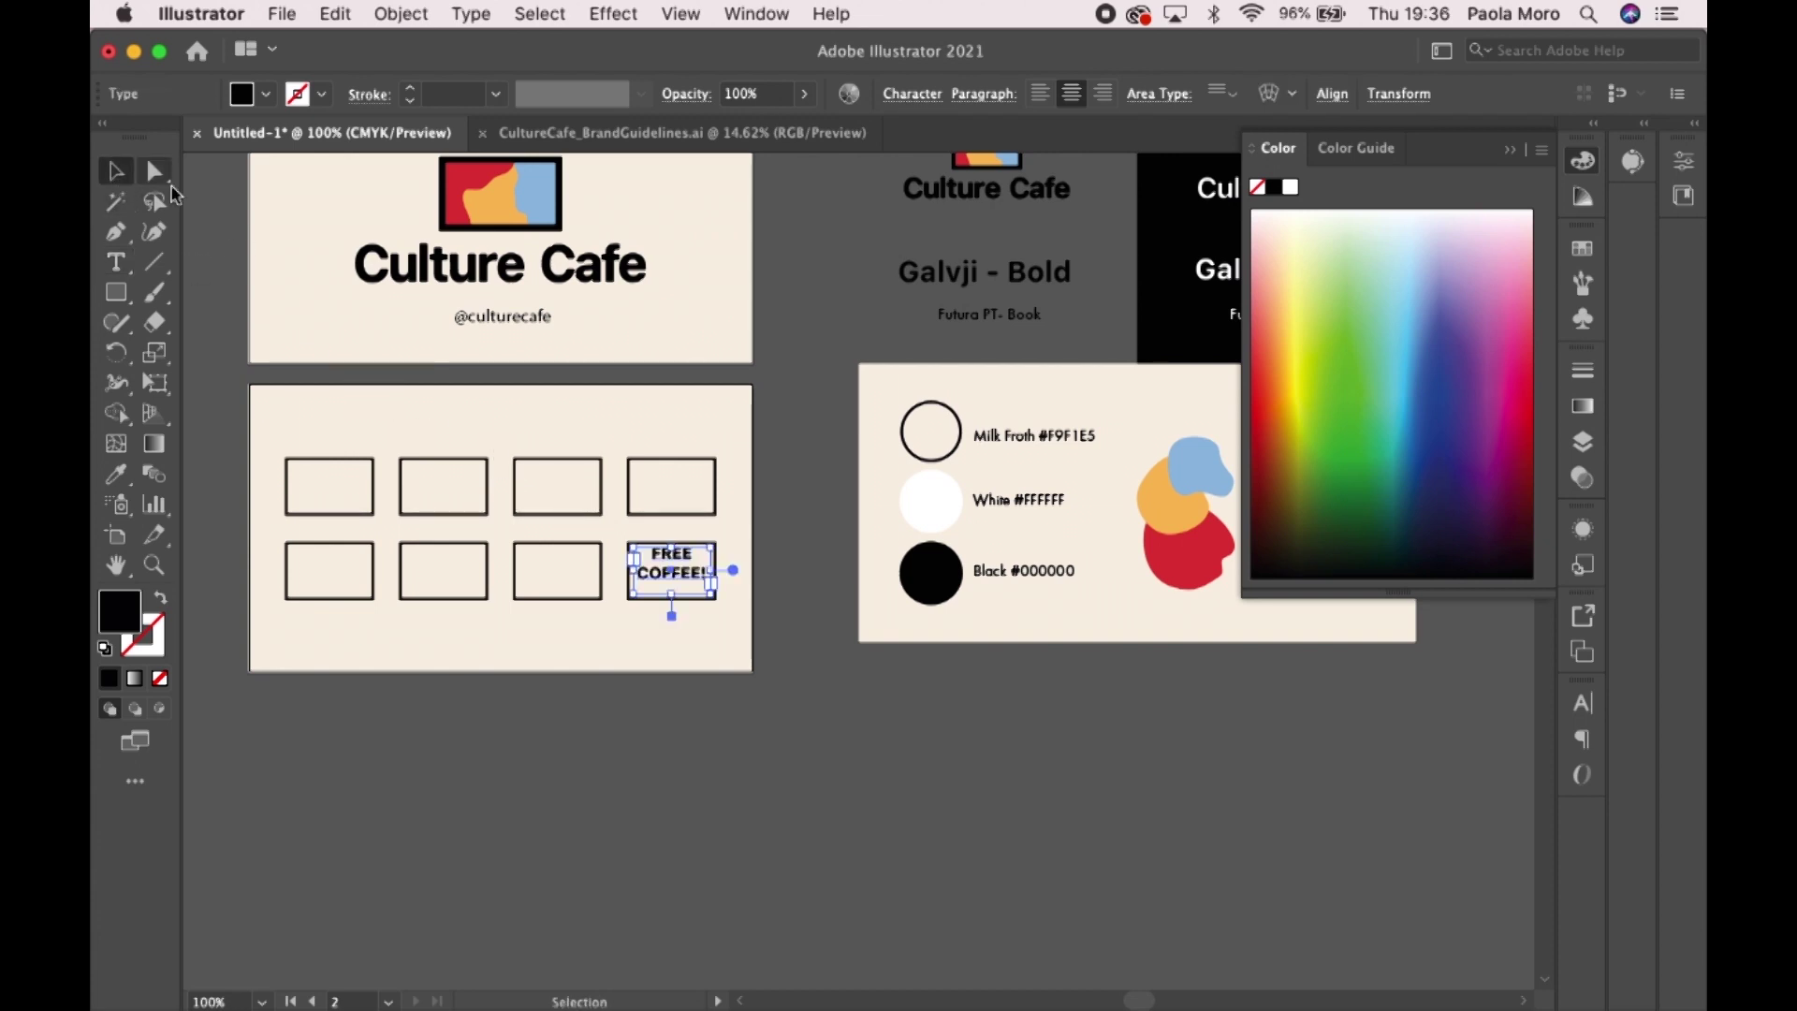
{"action": "key", "text": "Down"}
{"action": "key", "text": "Down"}
{"action": "key", "text": "Down"}
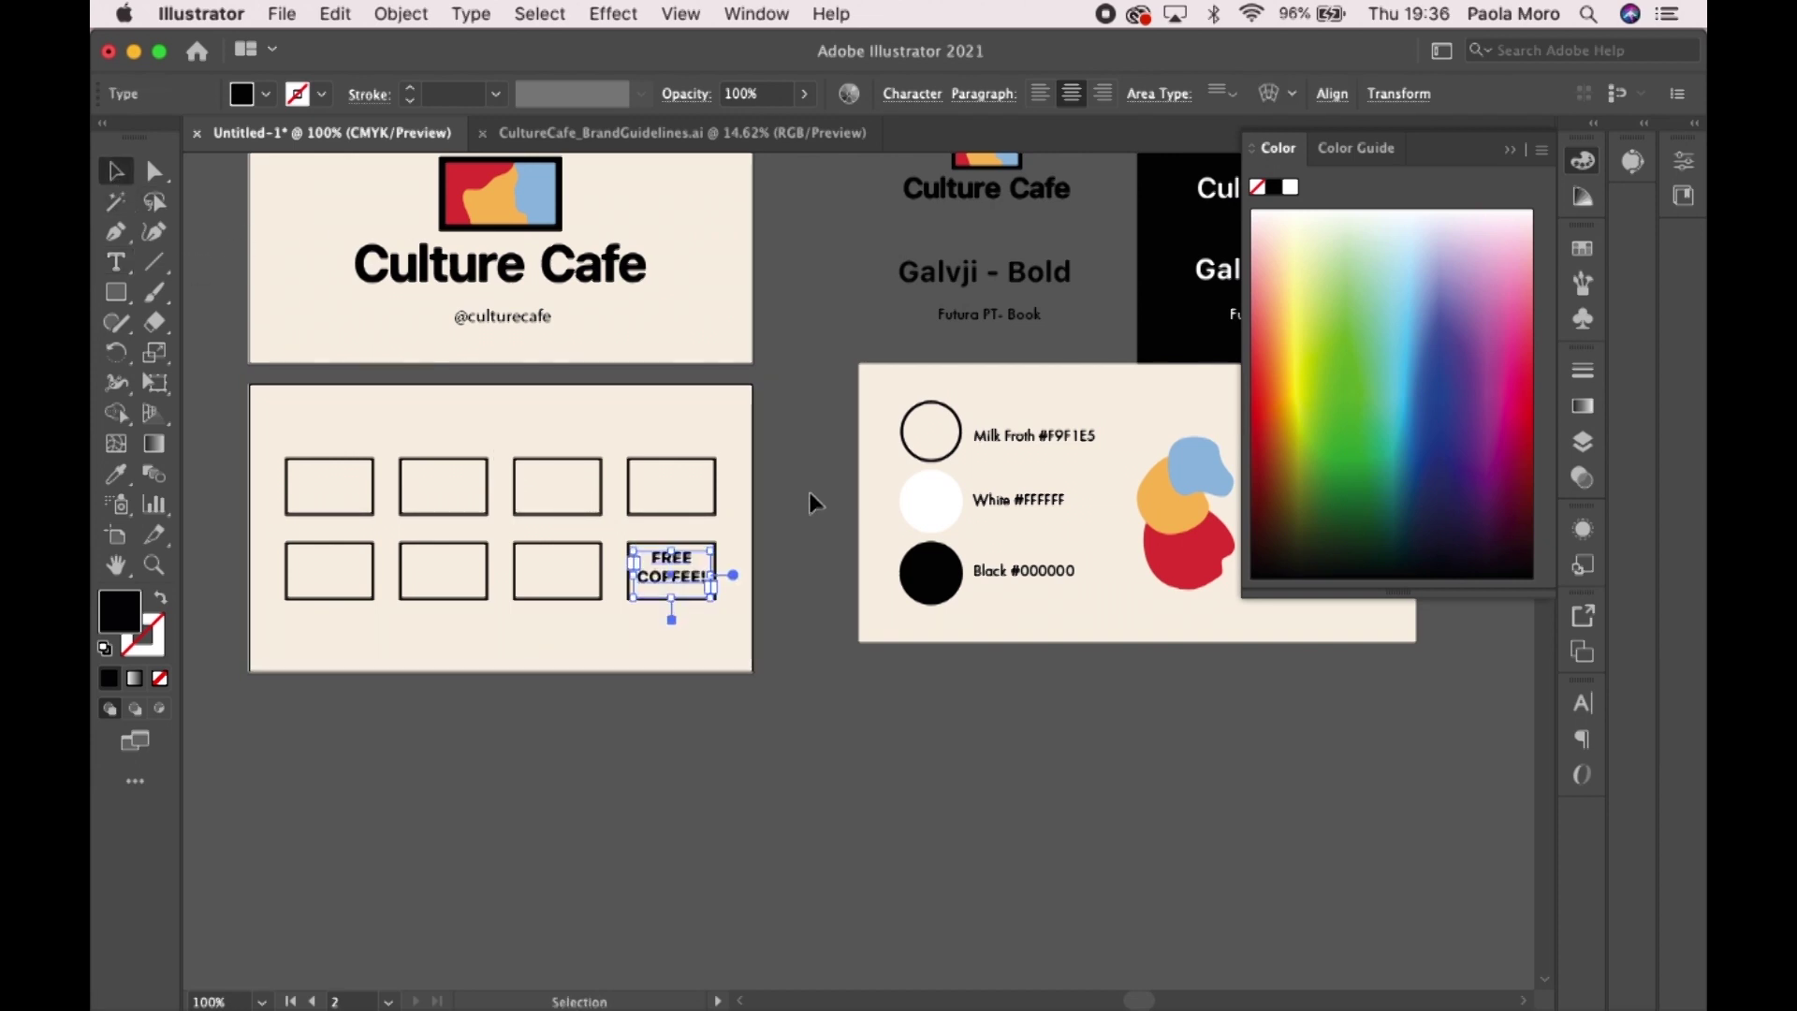
{"action": "left_click", "coordinate": [809, 494]}
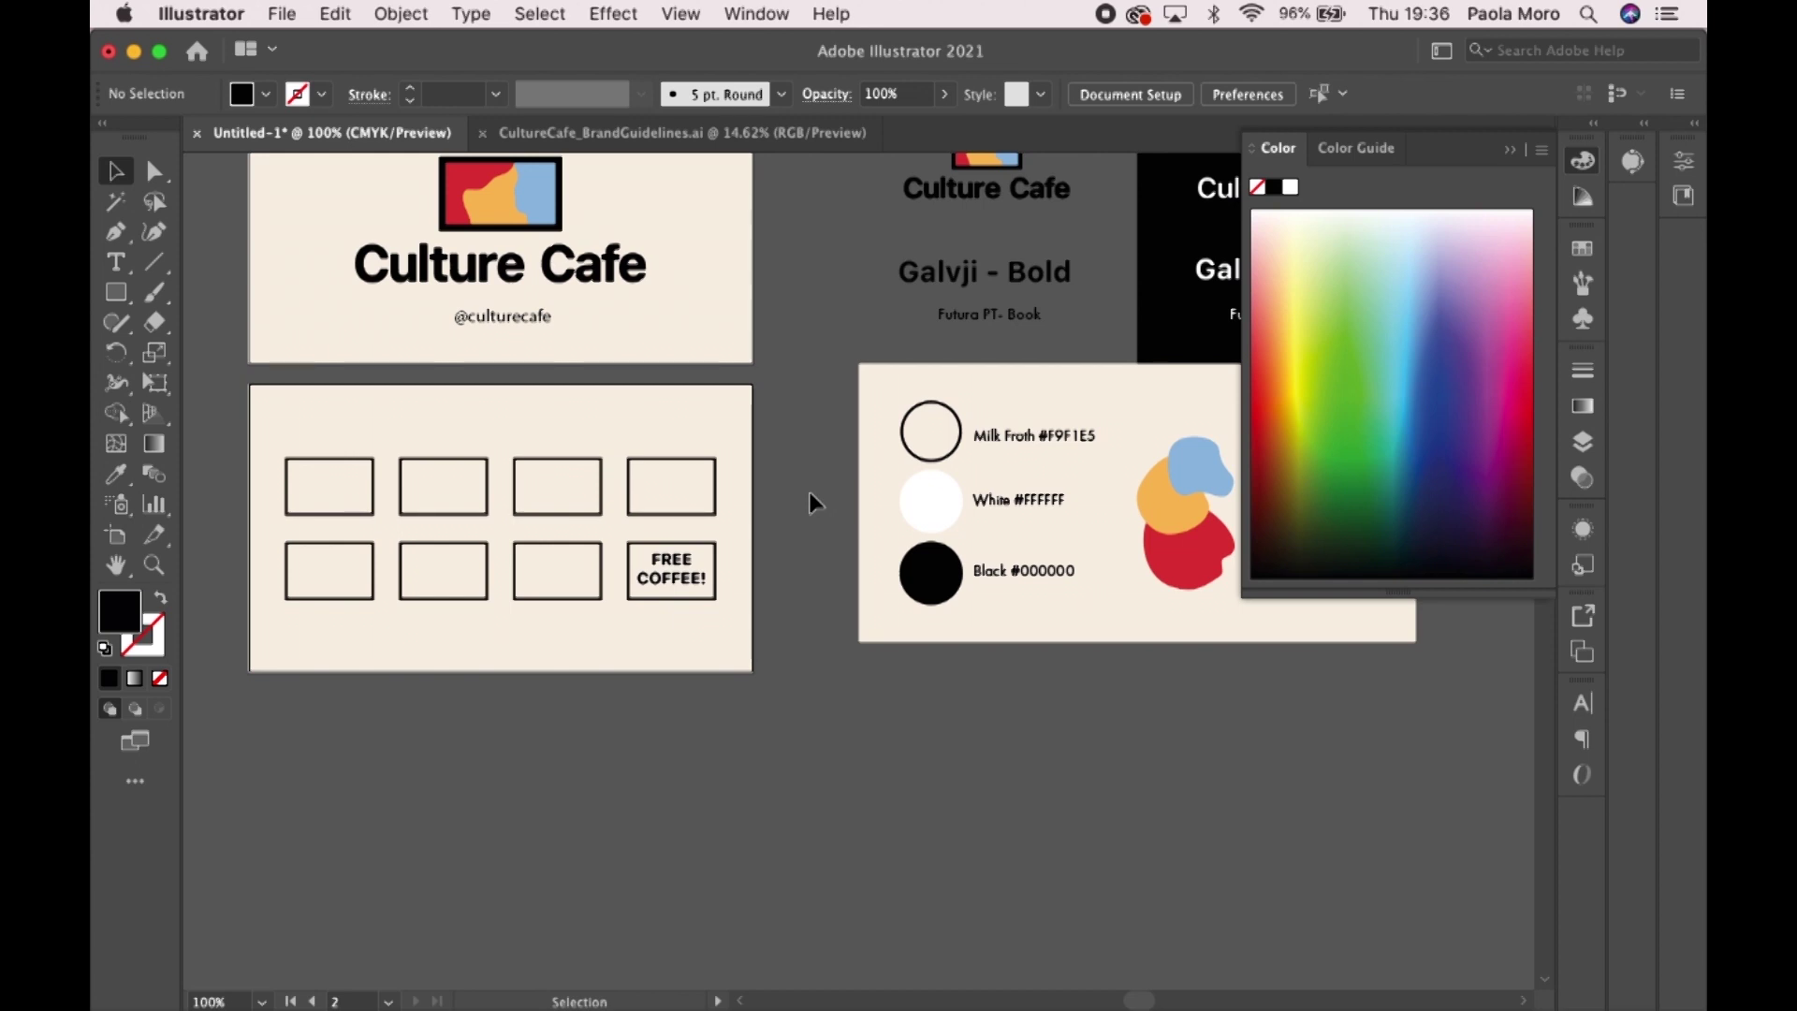
- Fine-tune the "FREE COFFEE!" text's placement so it sits centred within its rectangle
{"action": "scroll", "coordinate": [808, 492], "scroll_direction": "up", "scroll_amount": 5}
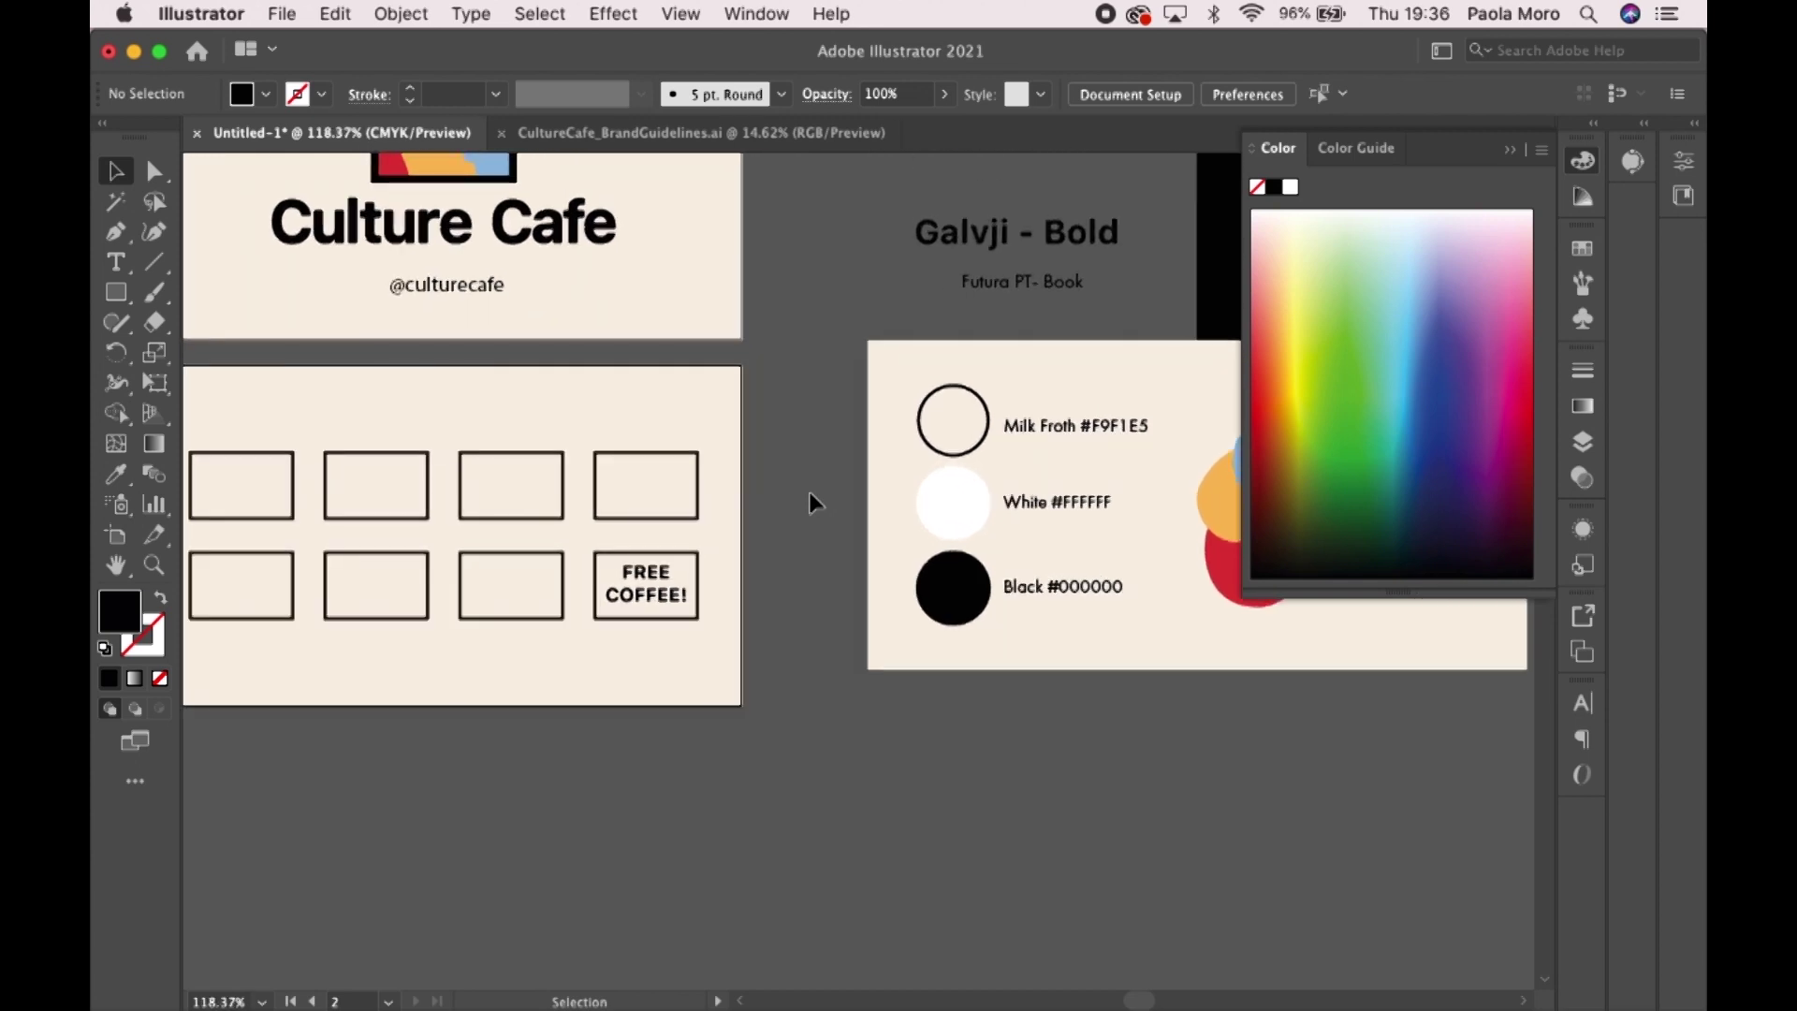
{"action": "left_click", "coordinate": [942, 686]}
{"action": "mouse_move", "coordinate": [942, 686]}
{"action": "left_mouse_down"}
{"action": "mouse_move", "coordinate": [983, 709]}
{"action": "mouse_move", "coordinate": [936, 693]}
{"action": "left_mouse_up"}
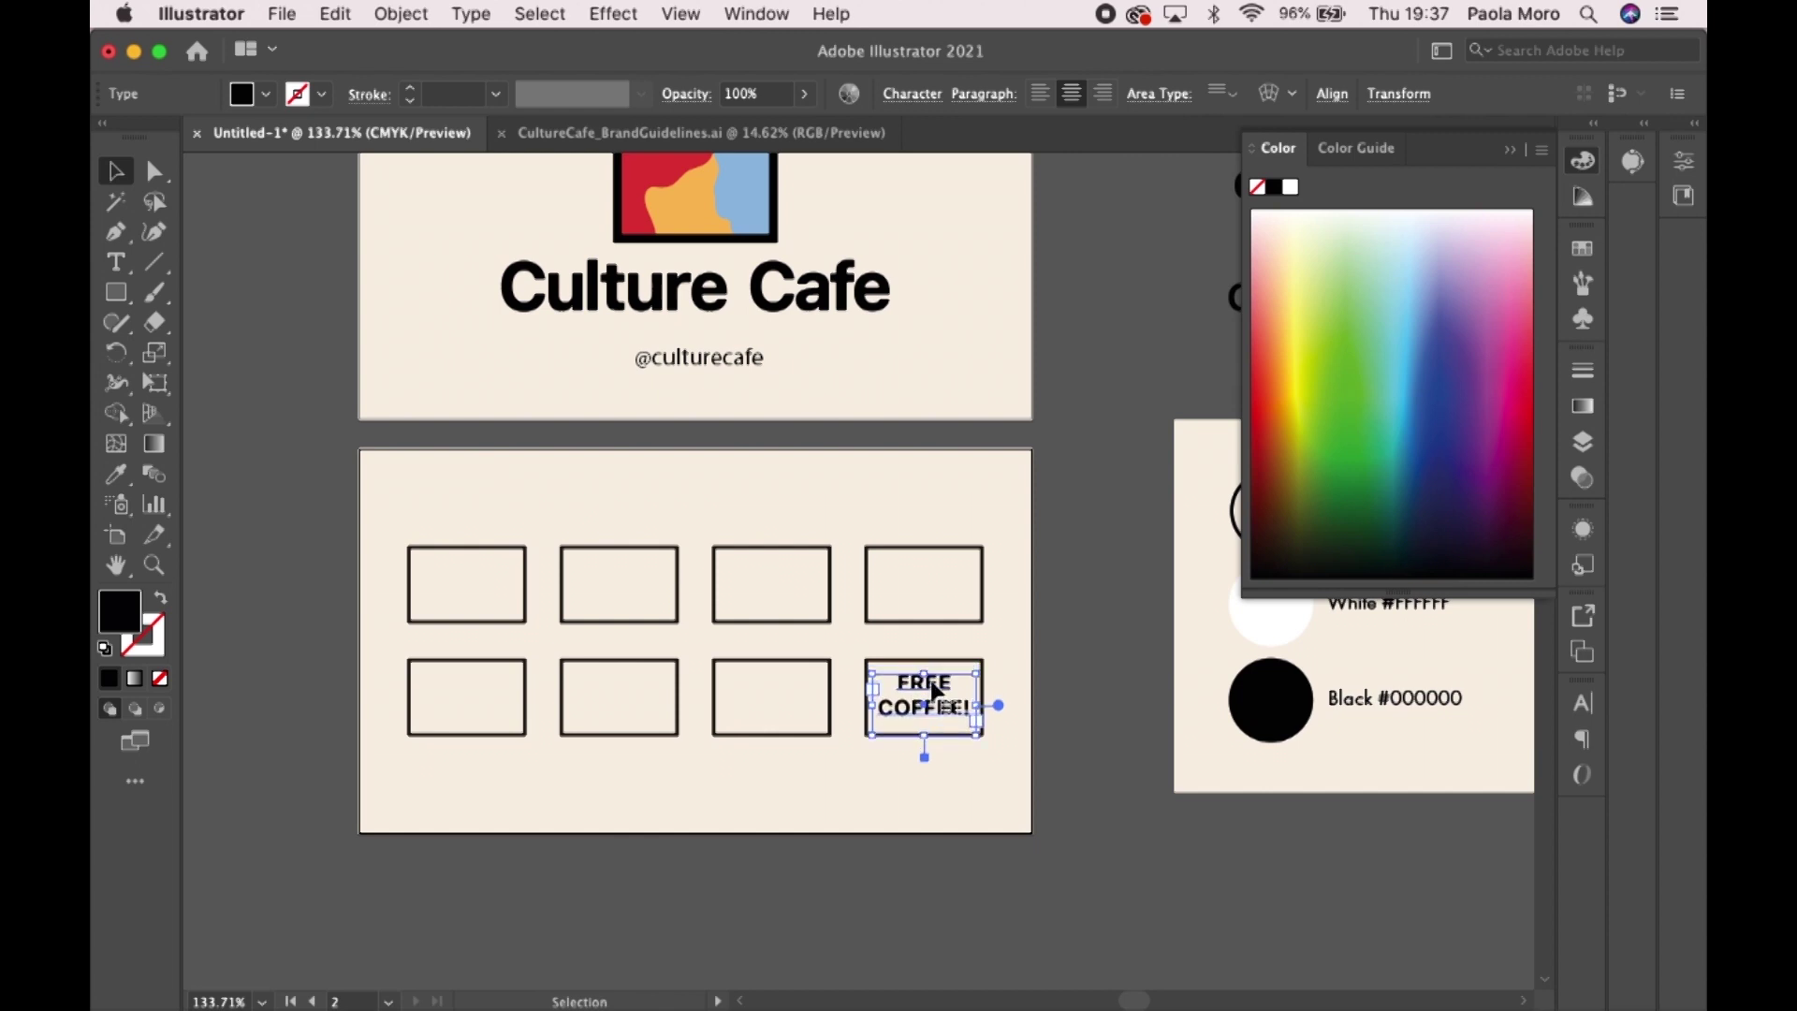
{"action": "left_click", "coordinate": [1076, 643]}
{"action": "scroll", "coordinate": [729, 655], "scroll_direction": "down", "scroll_amount": 3}
{"action": "scroll", "coordinate": [729, 657], "scroll_direction": "down", "scroll_amount": 1}
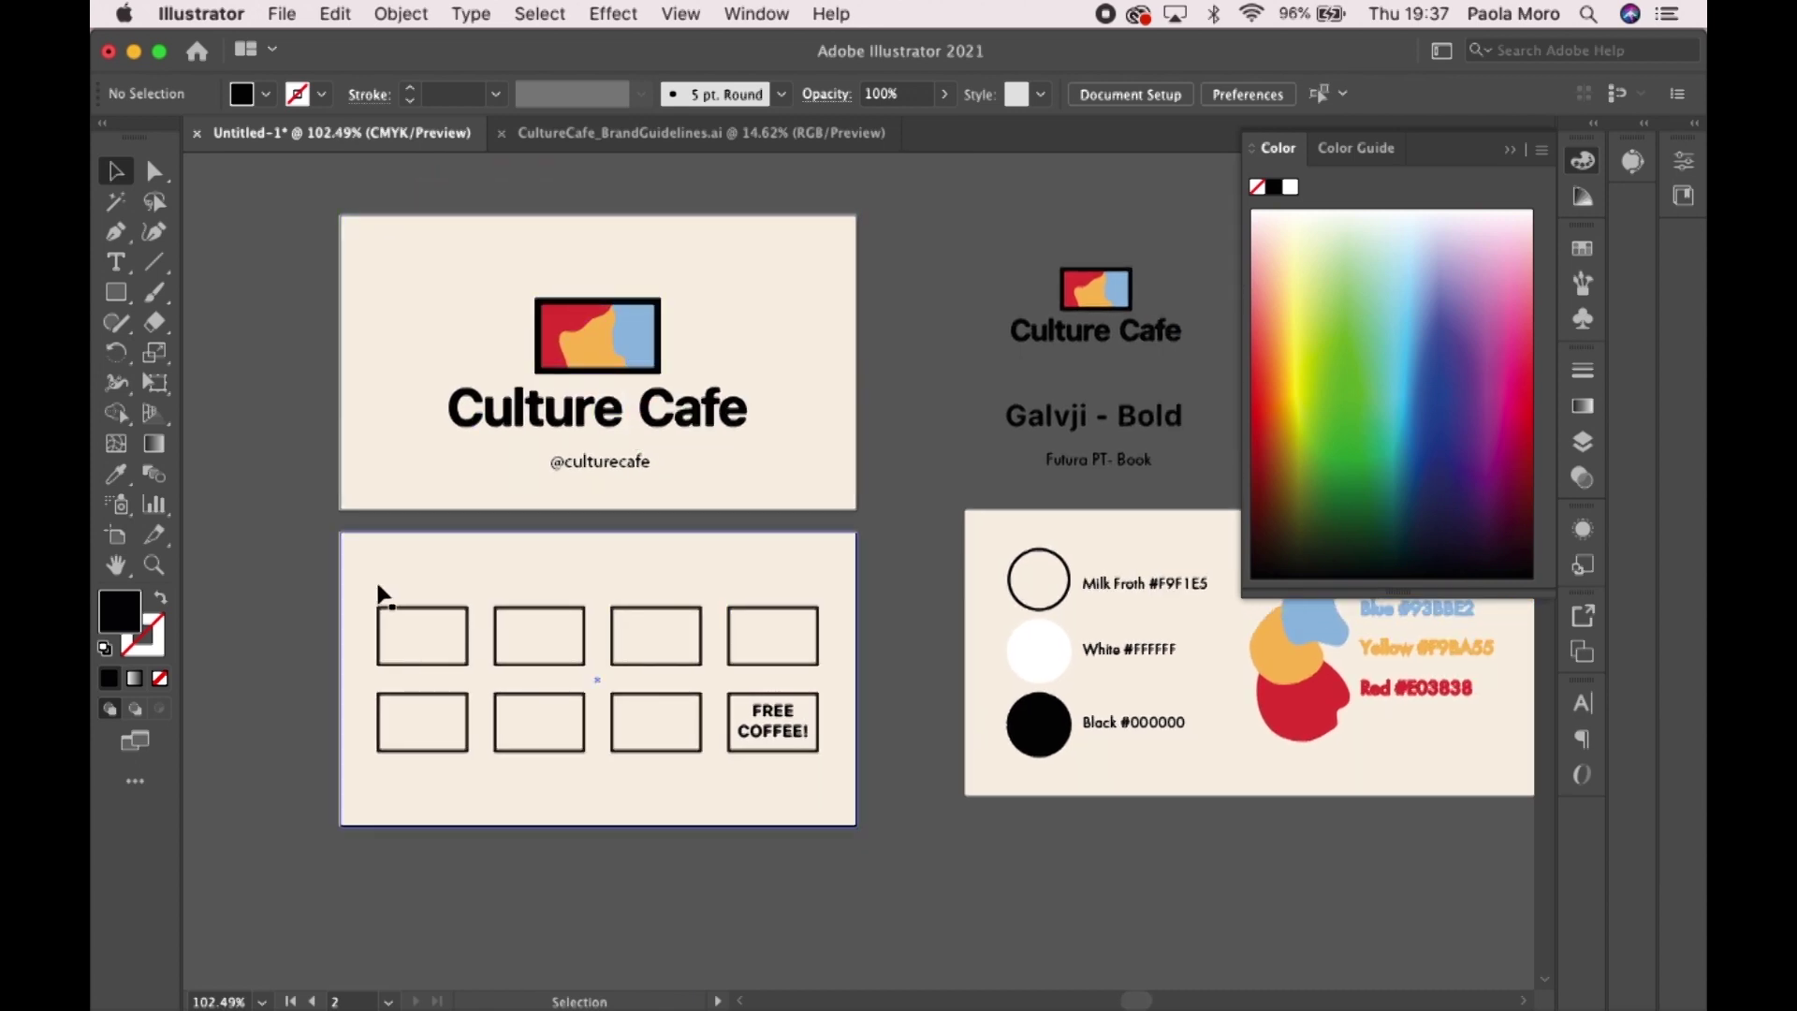
- Draw a closed practice shape combining straight and curved segments on the empty canvas beside the artboards with the Pen tool
{"action": "scroll", "coordinate": [379, 591], "scroll_direction": "down", "scroll_amount": 6}
{"action": "scroll", "coordinate": [382, 592], "scroll_direction": "up", "scroll_amount": 10}
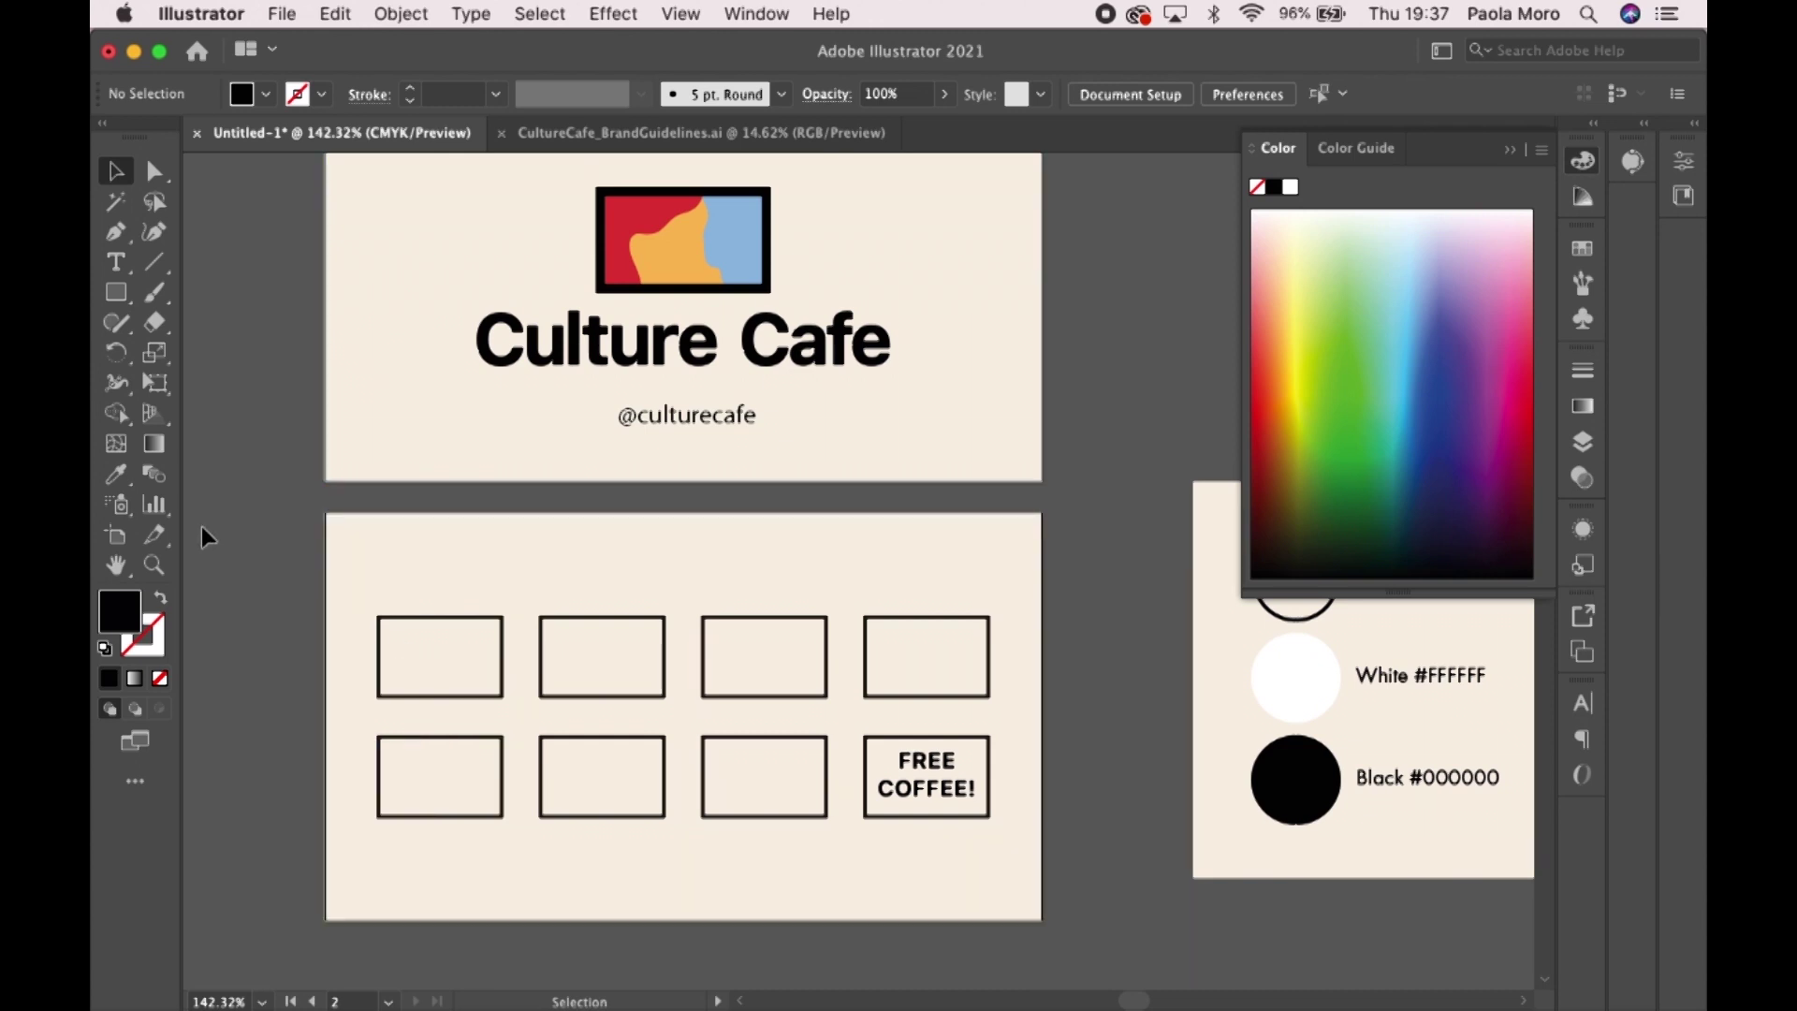
{"action": "left_click", "coordinate": [114, 233]}
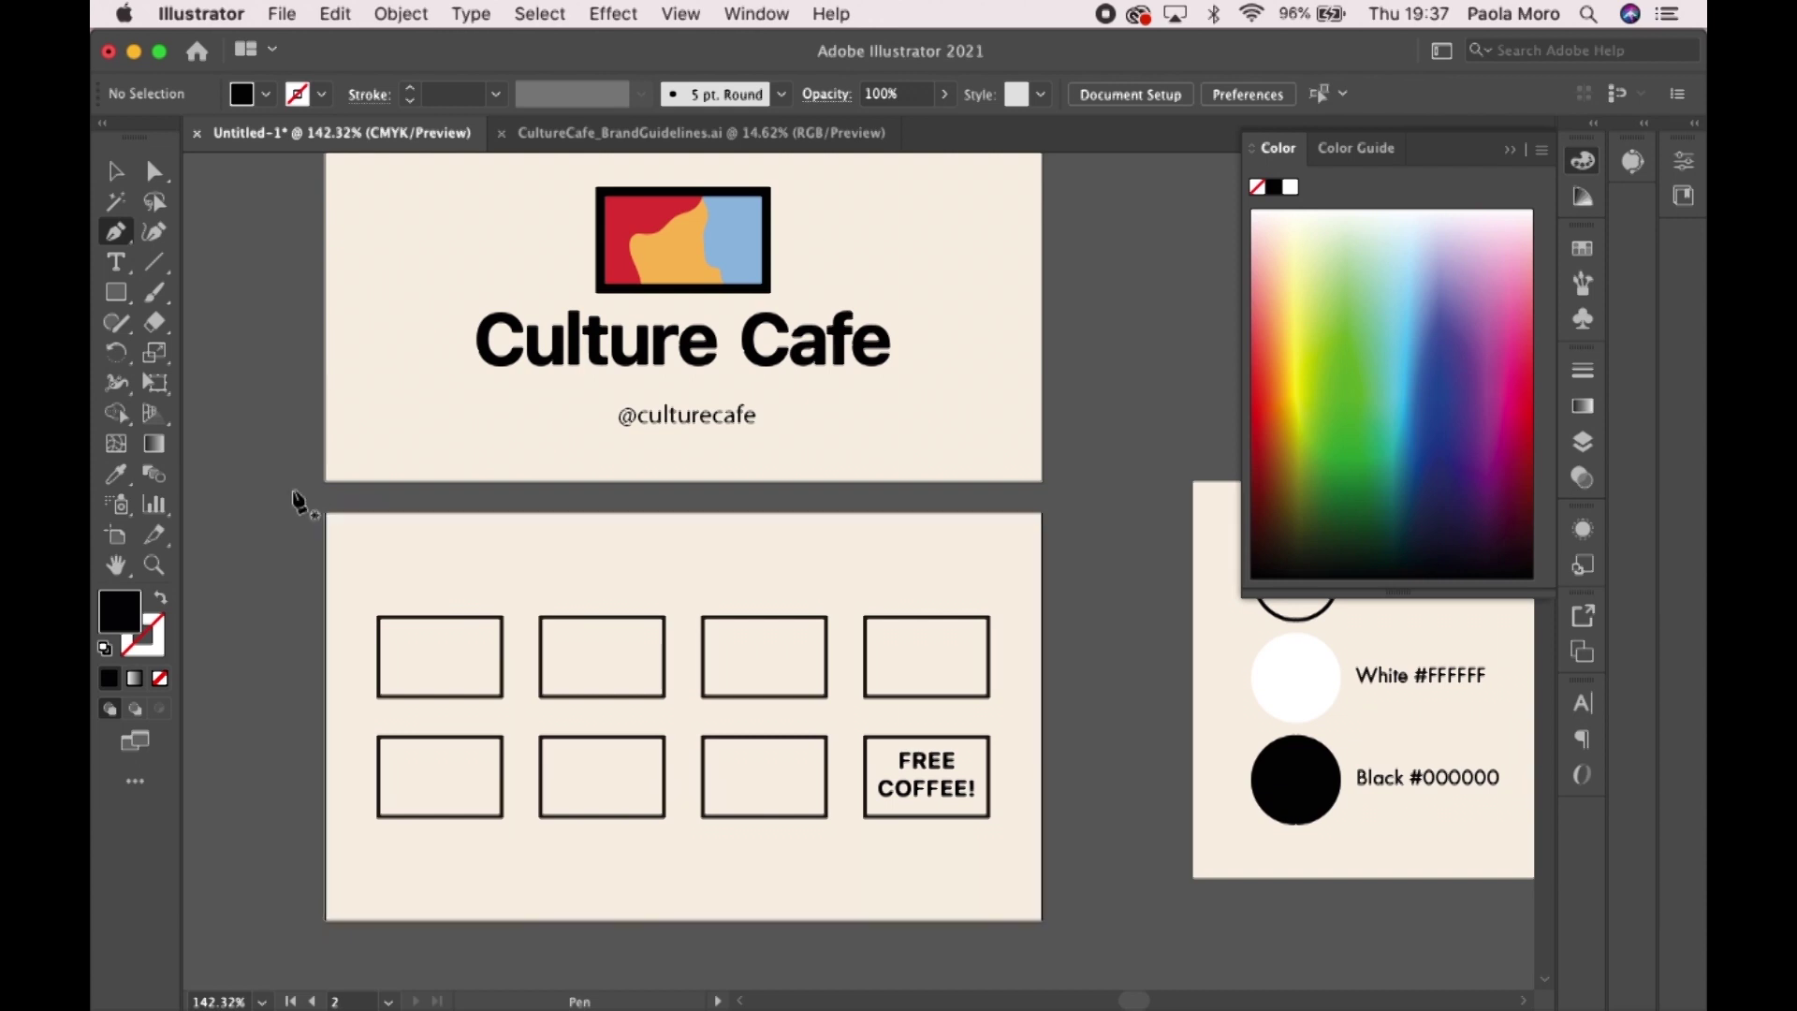
{"action": "scroll", "coordinate": [222, 339], "scroll_direction": "left", "scroll_amount": 5}
{"action": "scroll", "coordinate": [225, 337], "scroll_direction": "left", "scroll_amount": 5}
{"action": "scroll", "coordinate": [369, 293], "scroll_direction": "down", "scroll_amount": 1}
{"action": "left_click", "coordinate": [525, 314]}
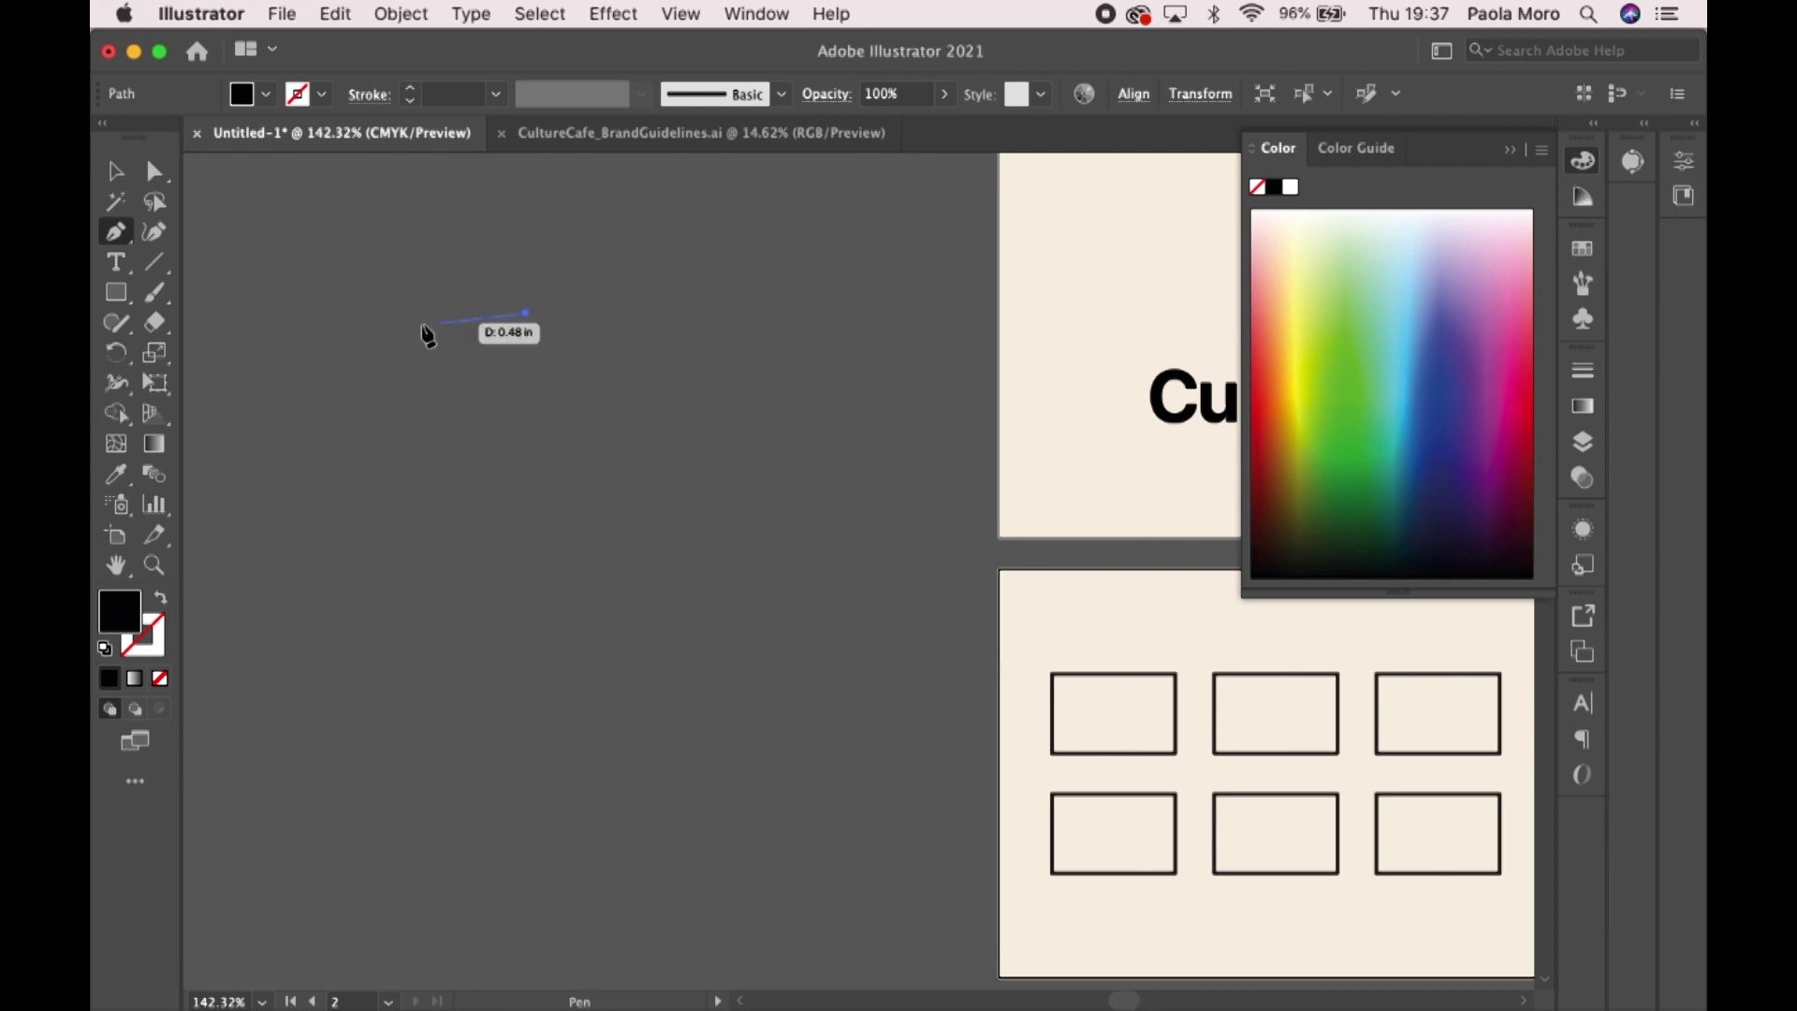
{"action": "left_click", "coordinate": [306, 214]}
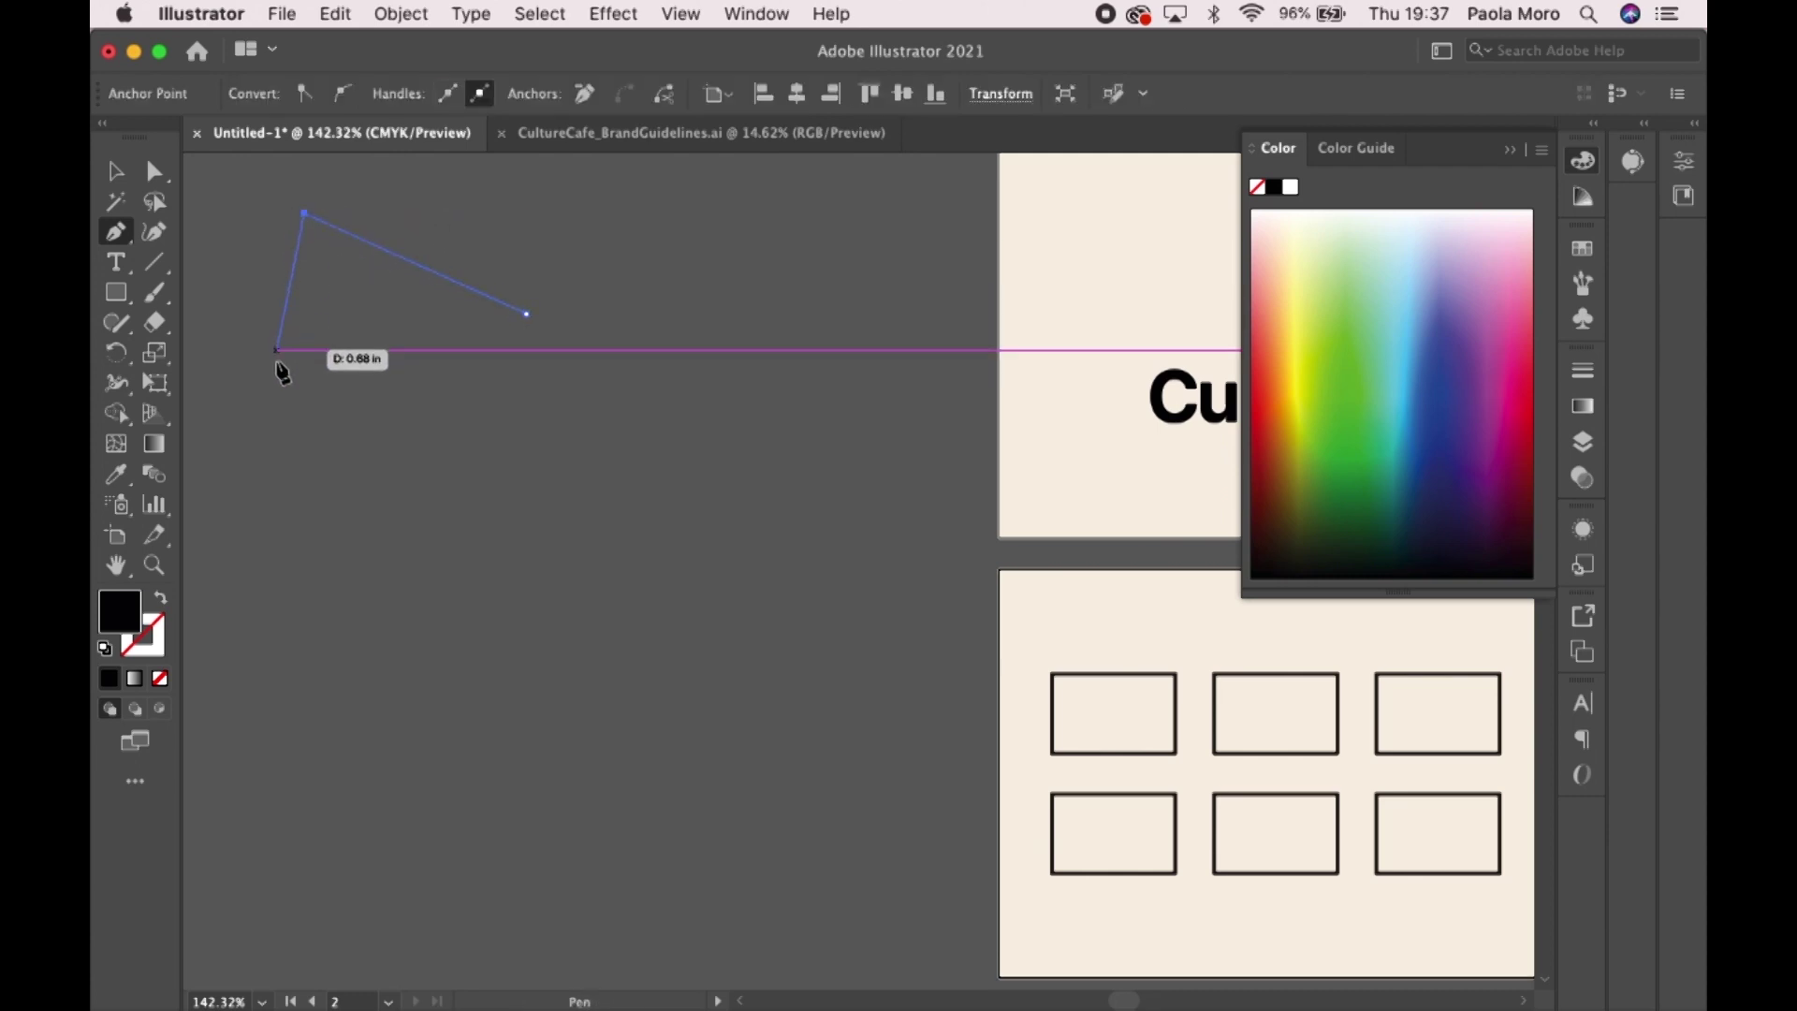
{"action": "left_click", "coordinate": [278, 438]}
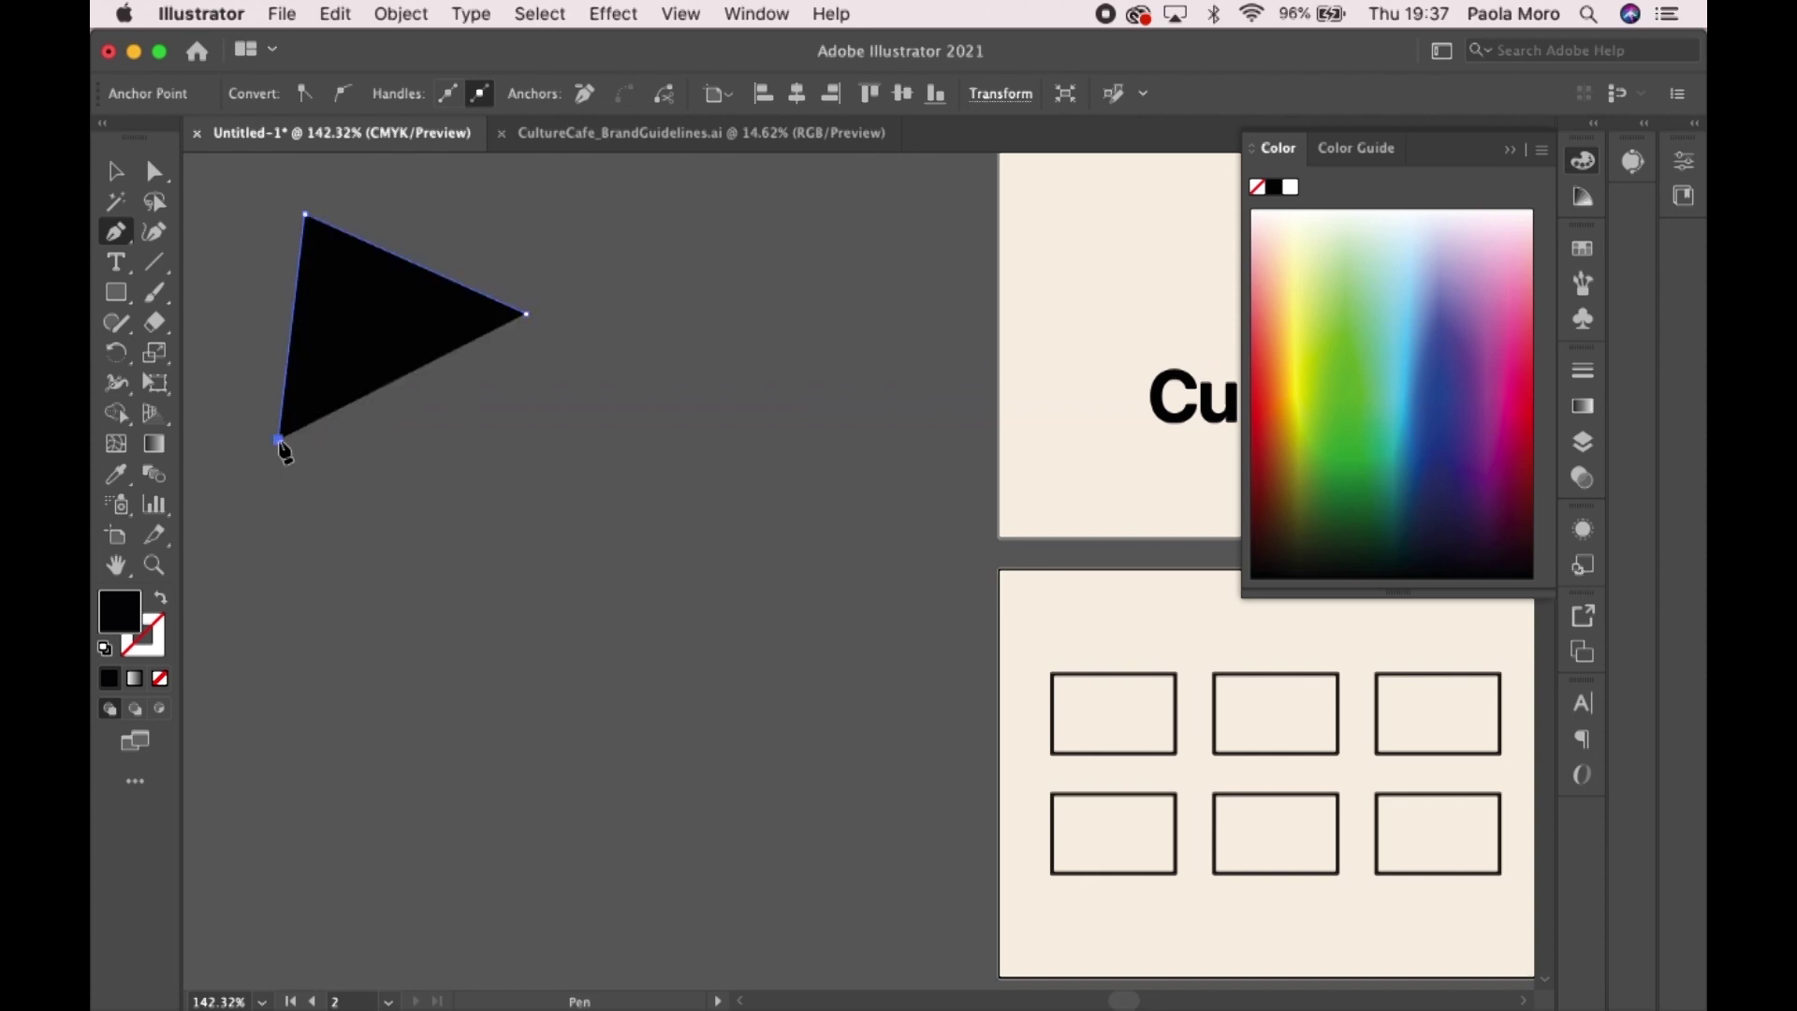
{"action": "left_click_drag", "start_coordinate": [362, 674], "coordinate": [569, 710]}
{"action": "left_click_drag", "start_coordinate": [554, 485], "coordinate": [693, 425]}
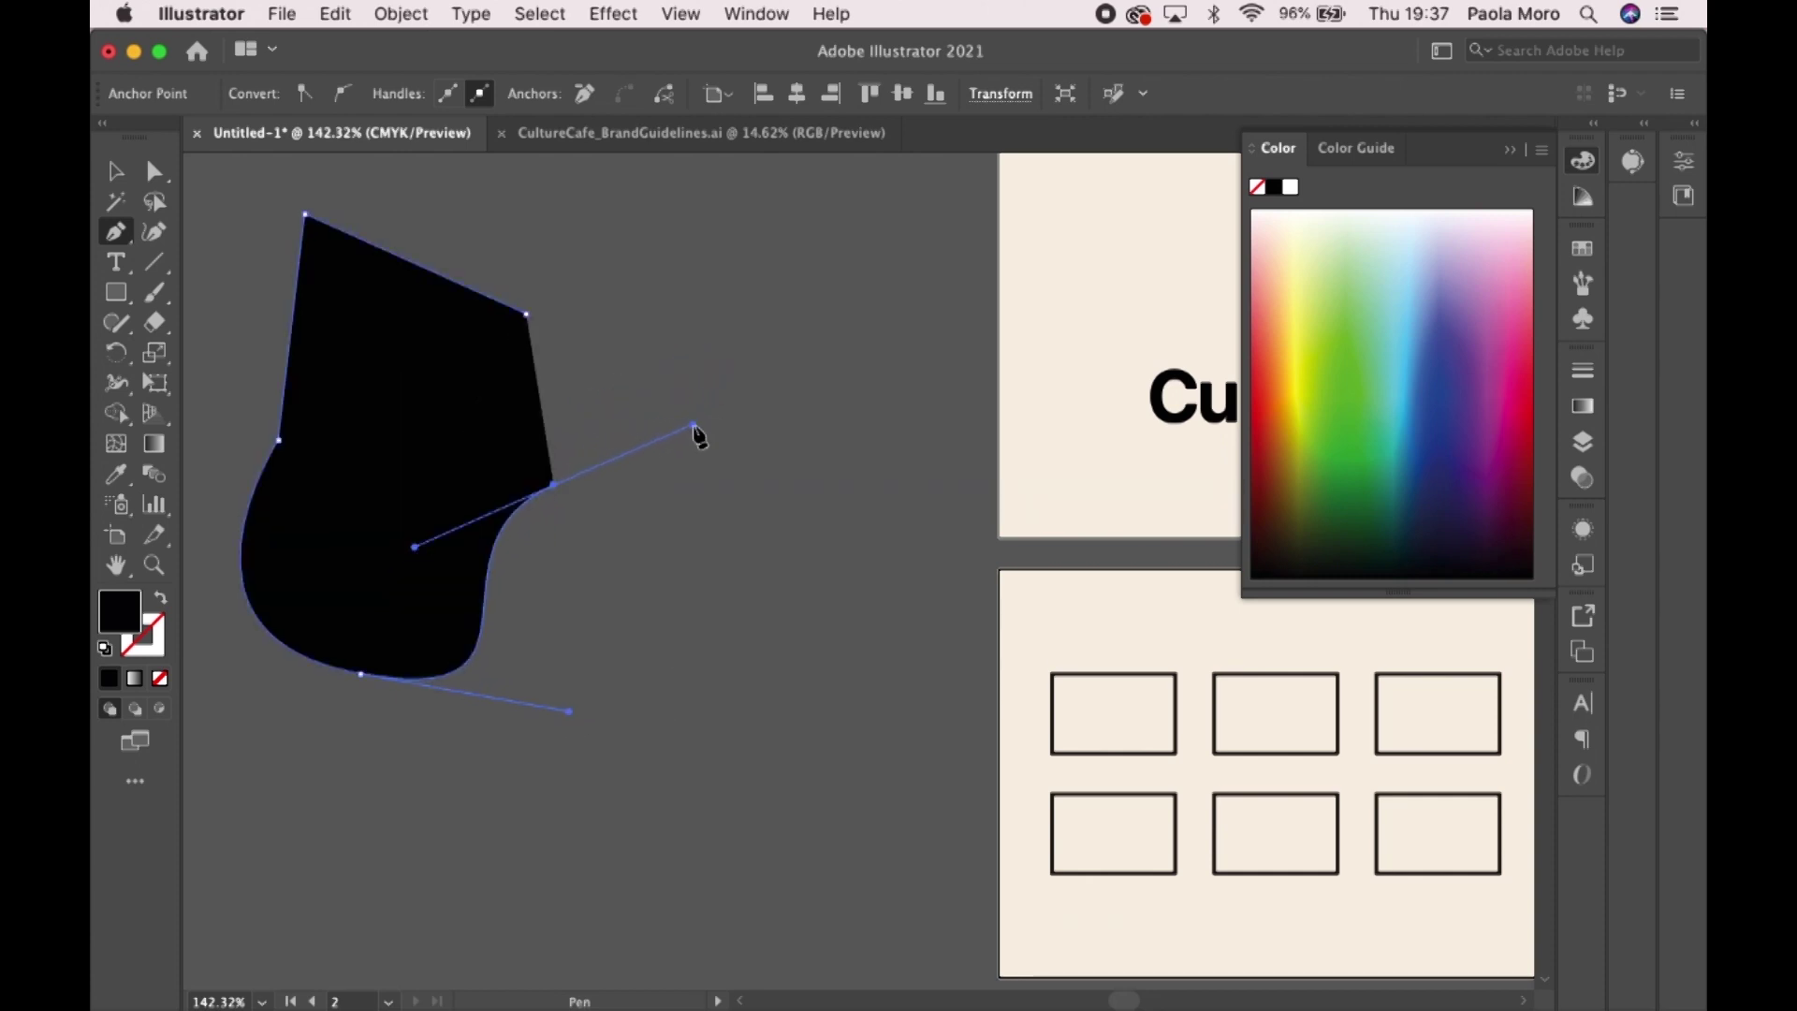
{"action": "left_click", "coordinate": [555, 487]}
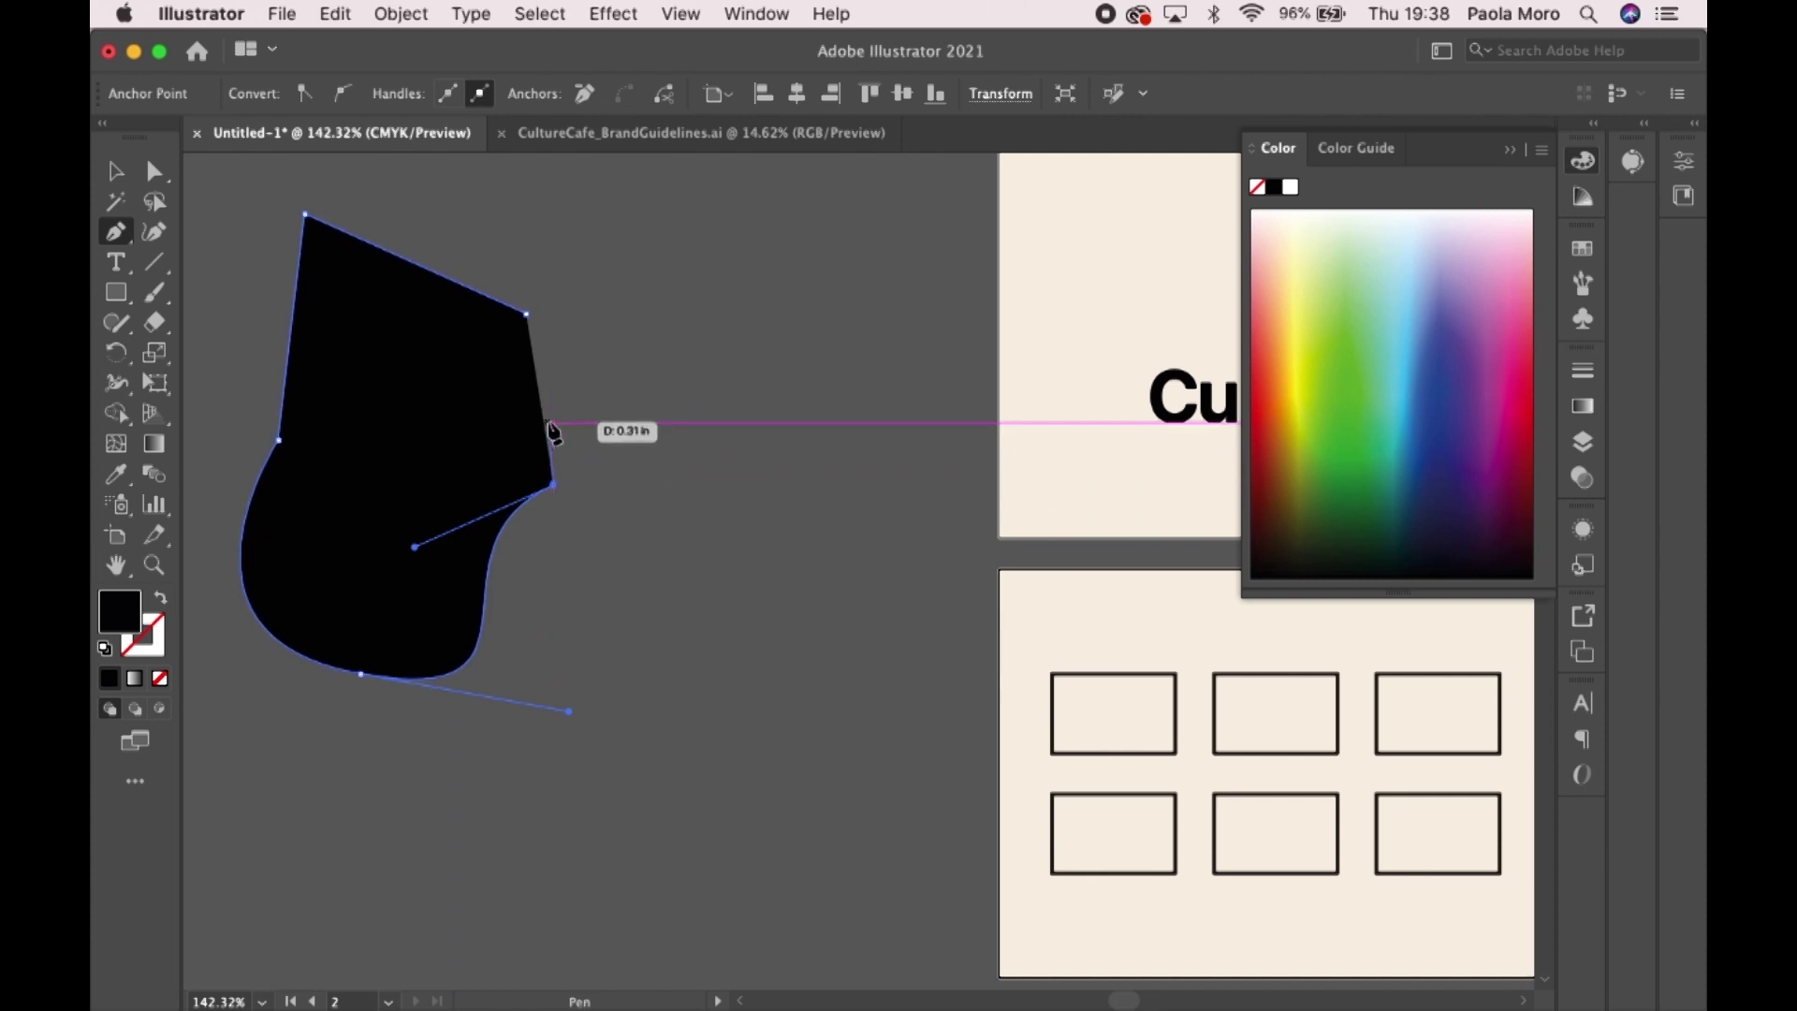
{"action": "left_click", "coordinate": [526, 314]}
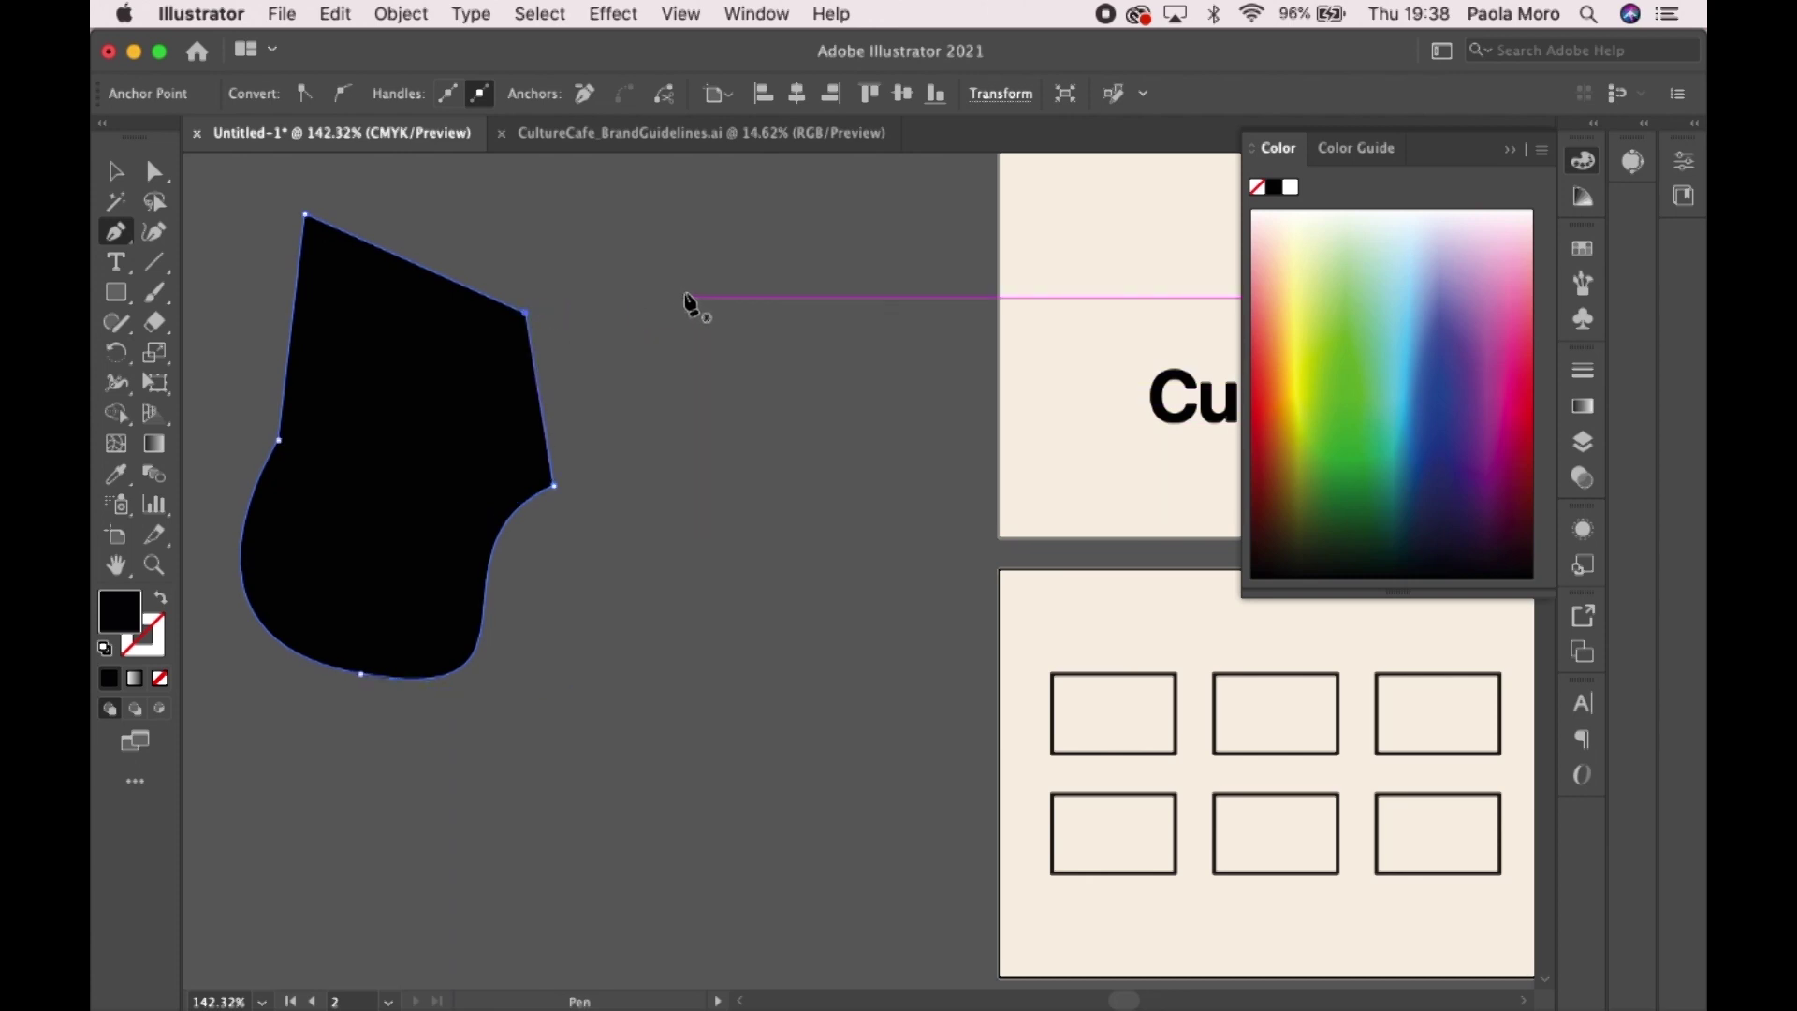
- Move the practice shape aside and delete it
{"action": "left_click", "coordinate": [116, 176]}
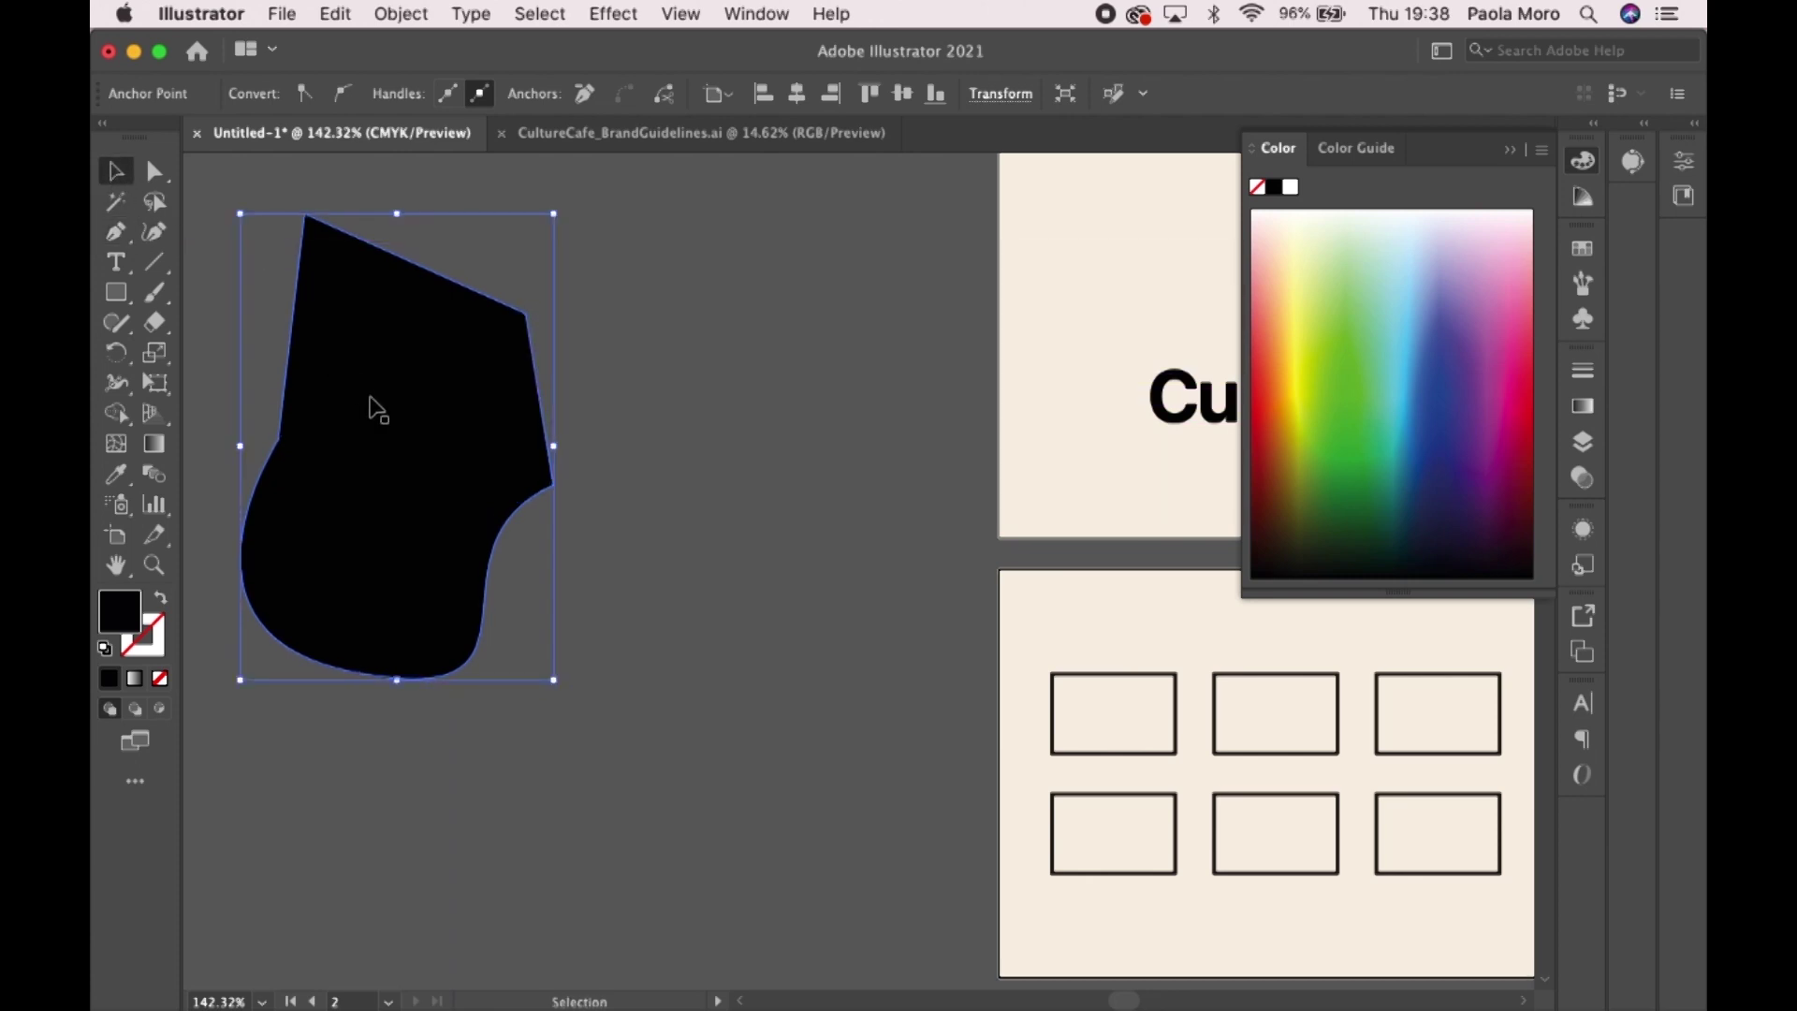
{"action": "left_click_drag", "start_coordinate": [369, 398], "coordinate": [588, 397]}
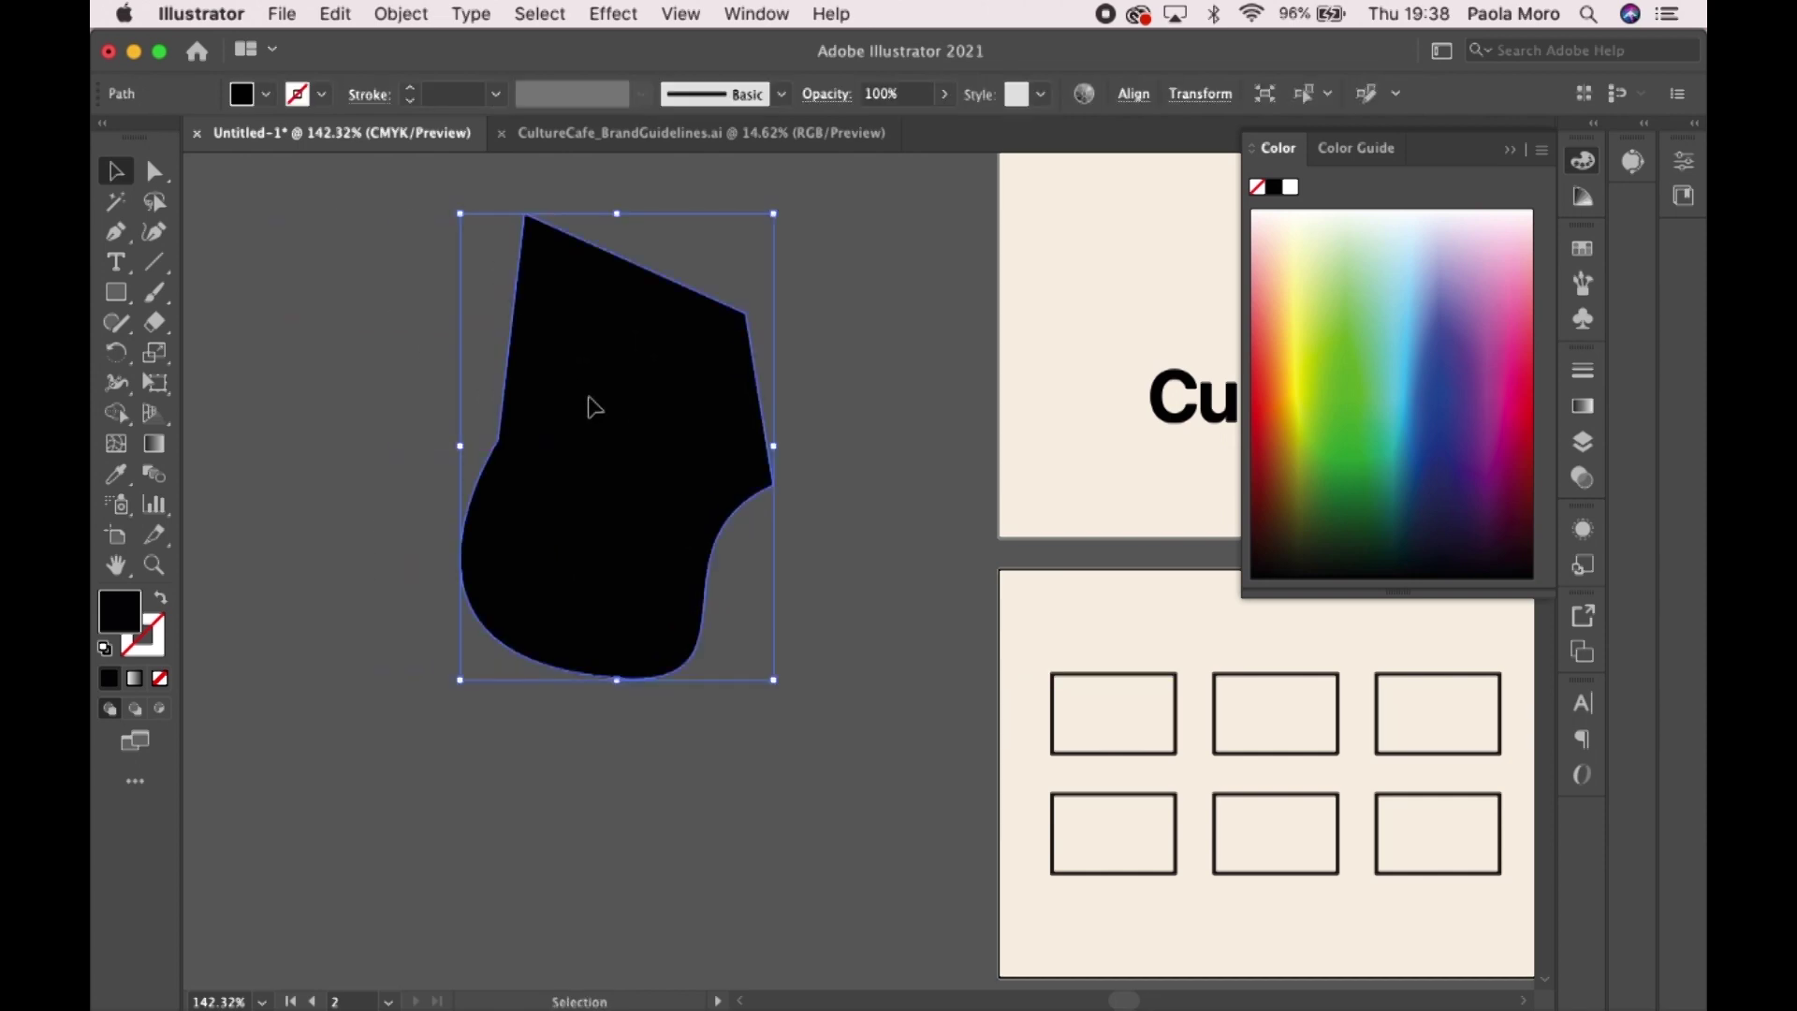
{"action": "key", "text": "Delete"}
- Draw a closed wavy-edged shape filling the upper-left corner of the Back artboard with the Pen tool
{"action": "scroll", "coordinate": [752, 458], "scroll_direction": "right", "scroll_amount": 10}
{"action": "left_click", "coordinate": [118, 232]}
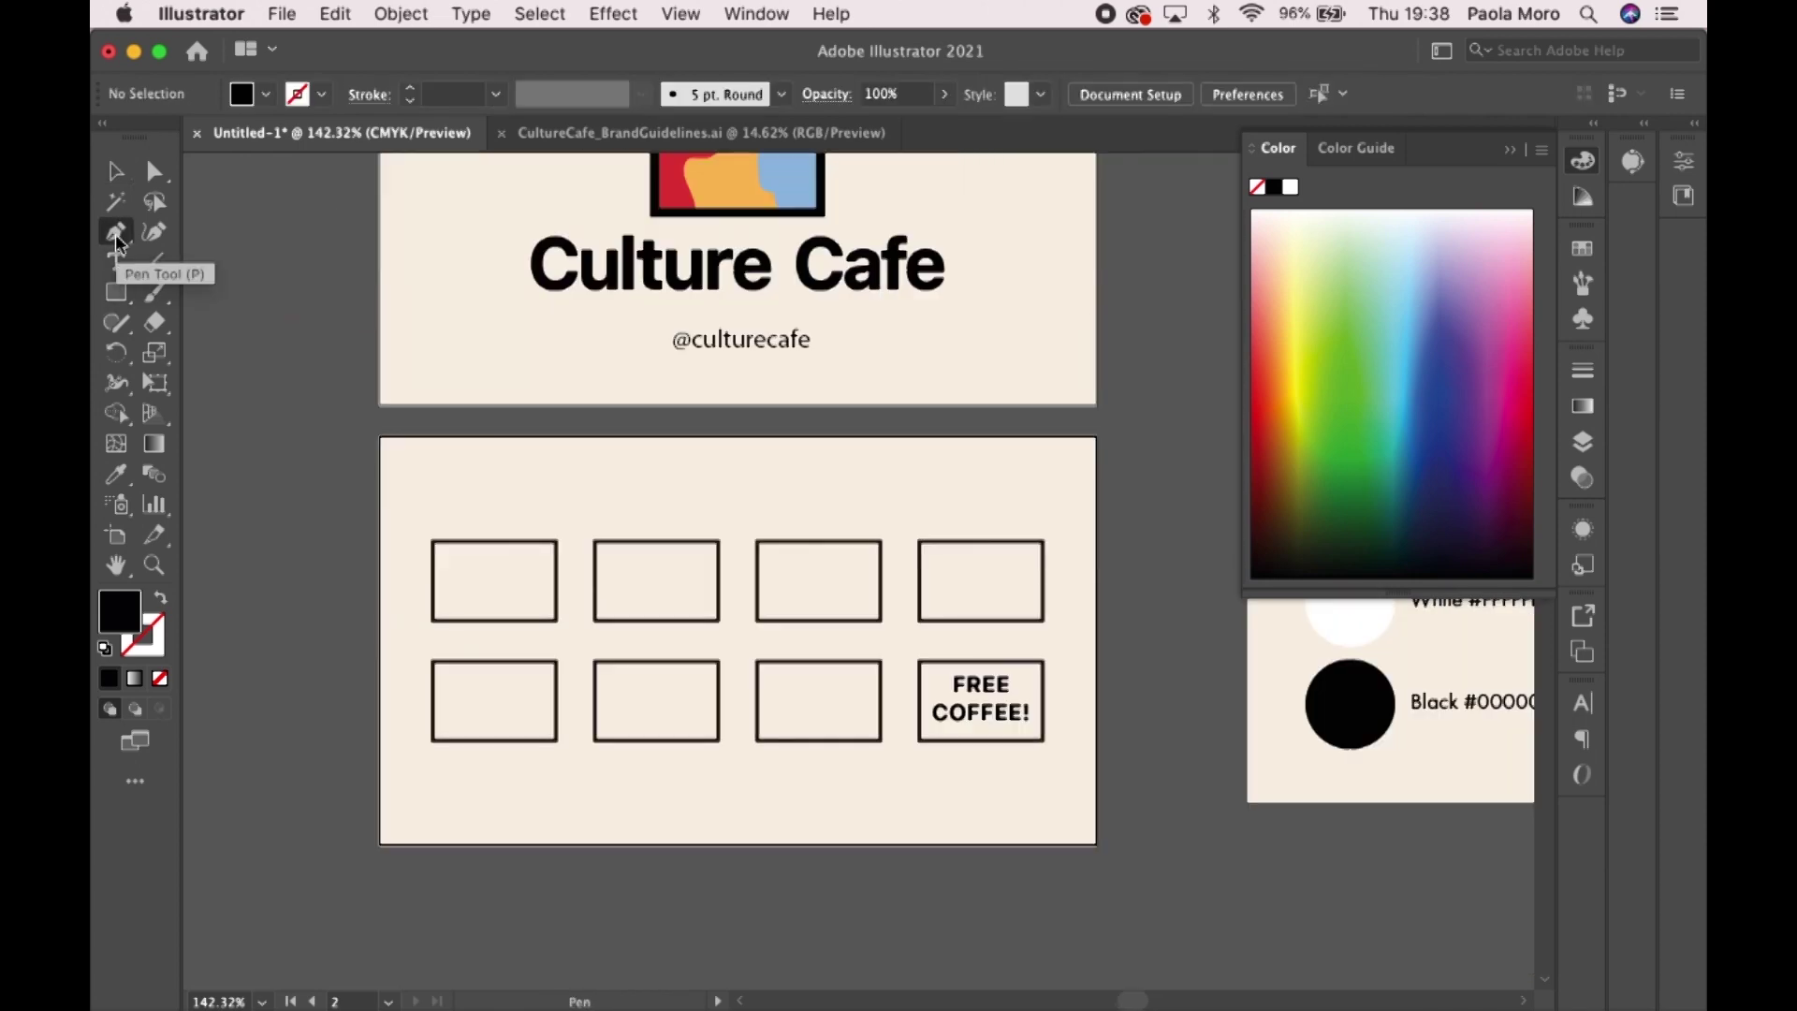
{"action": "left_click", "coordinate": [379, 436]}
{"action": "left_click", "coordinate": [573, 437]}
{"action": "left_click_drag", "start_coordinate": [489, 506], "coordinate": [422, 504]}
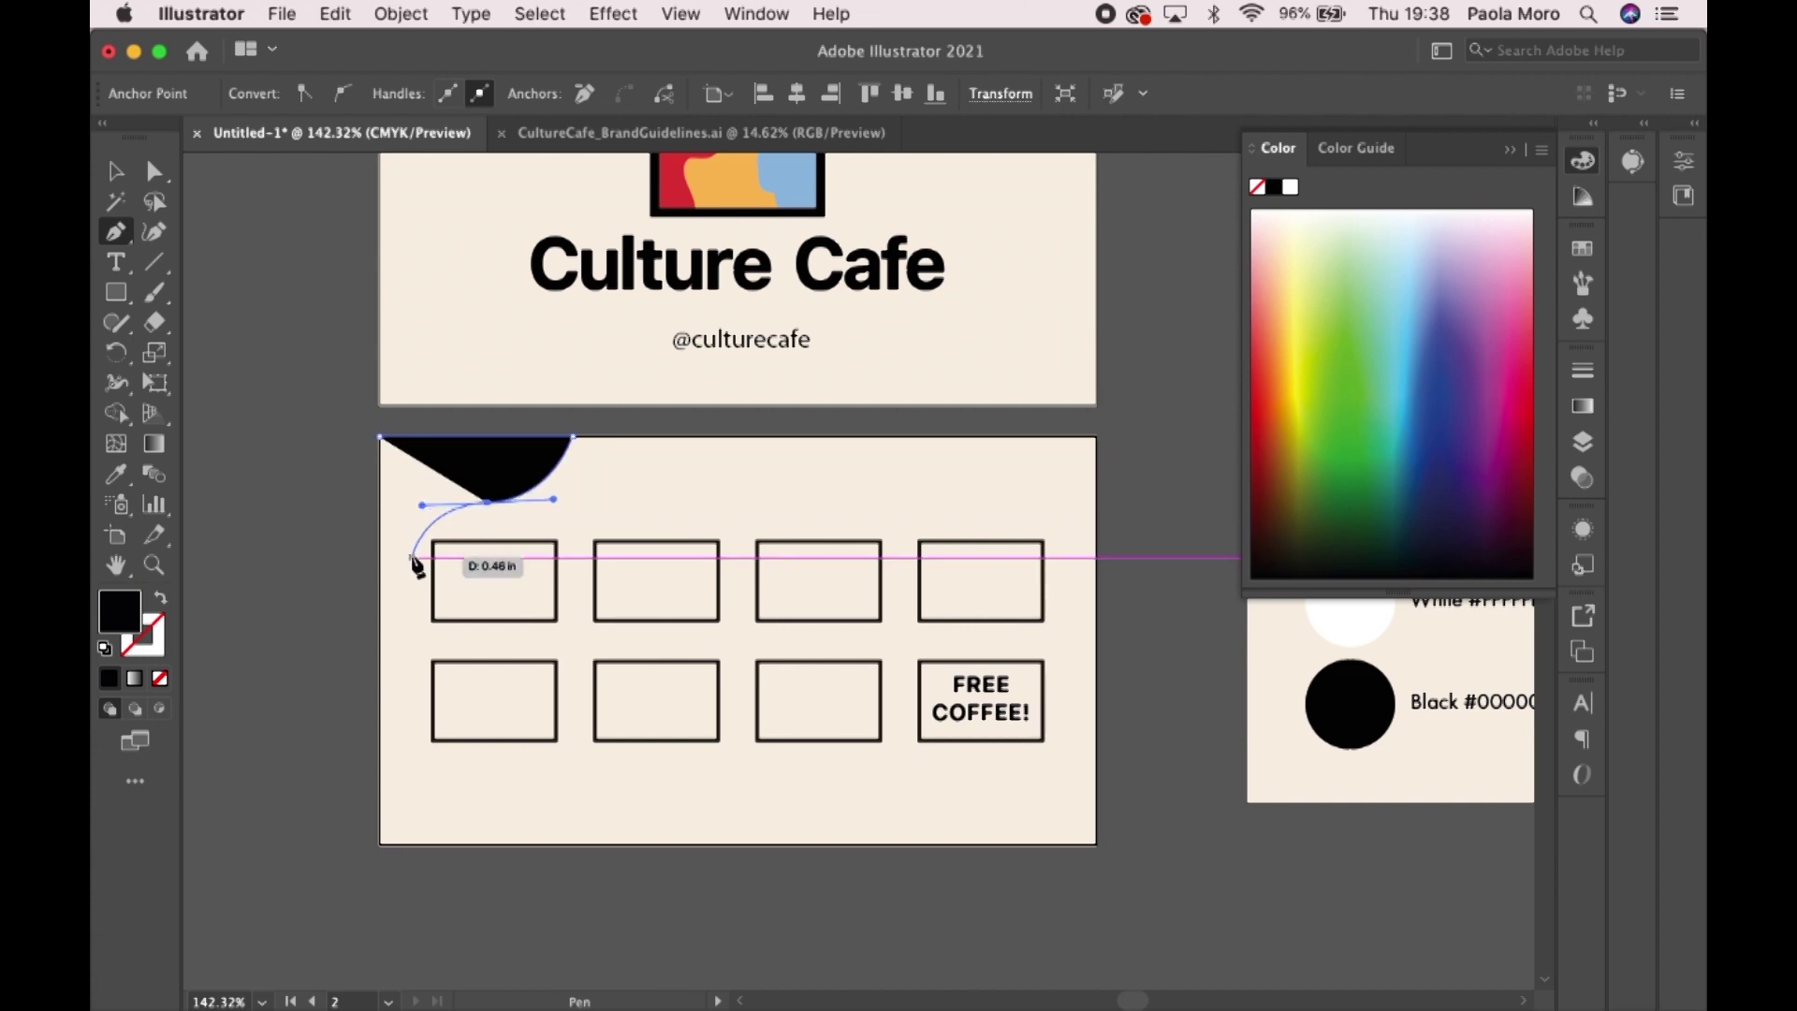
{"action": "left_click_drag", "start_coordinate": [415, 567], "coordinate": [379, 575]}
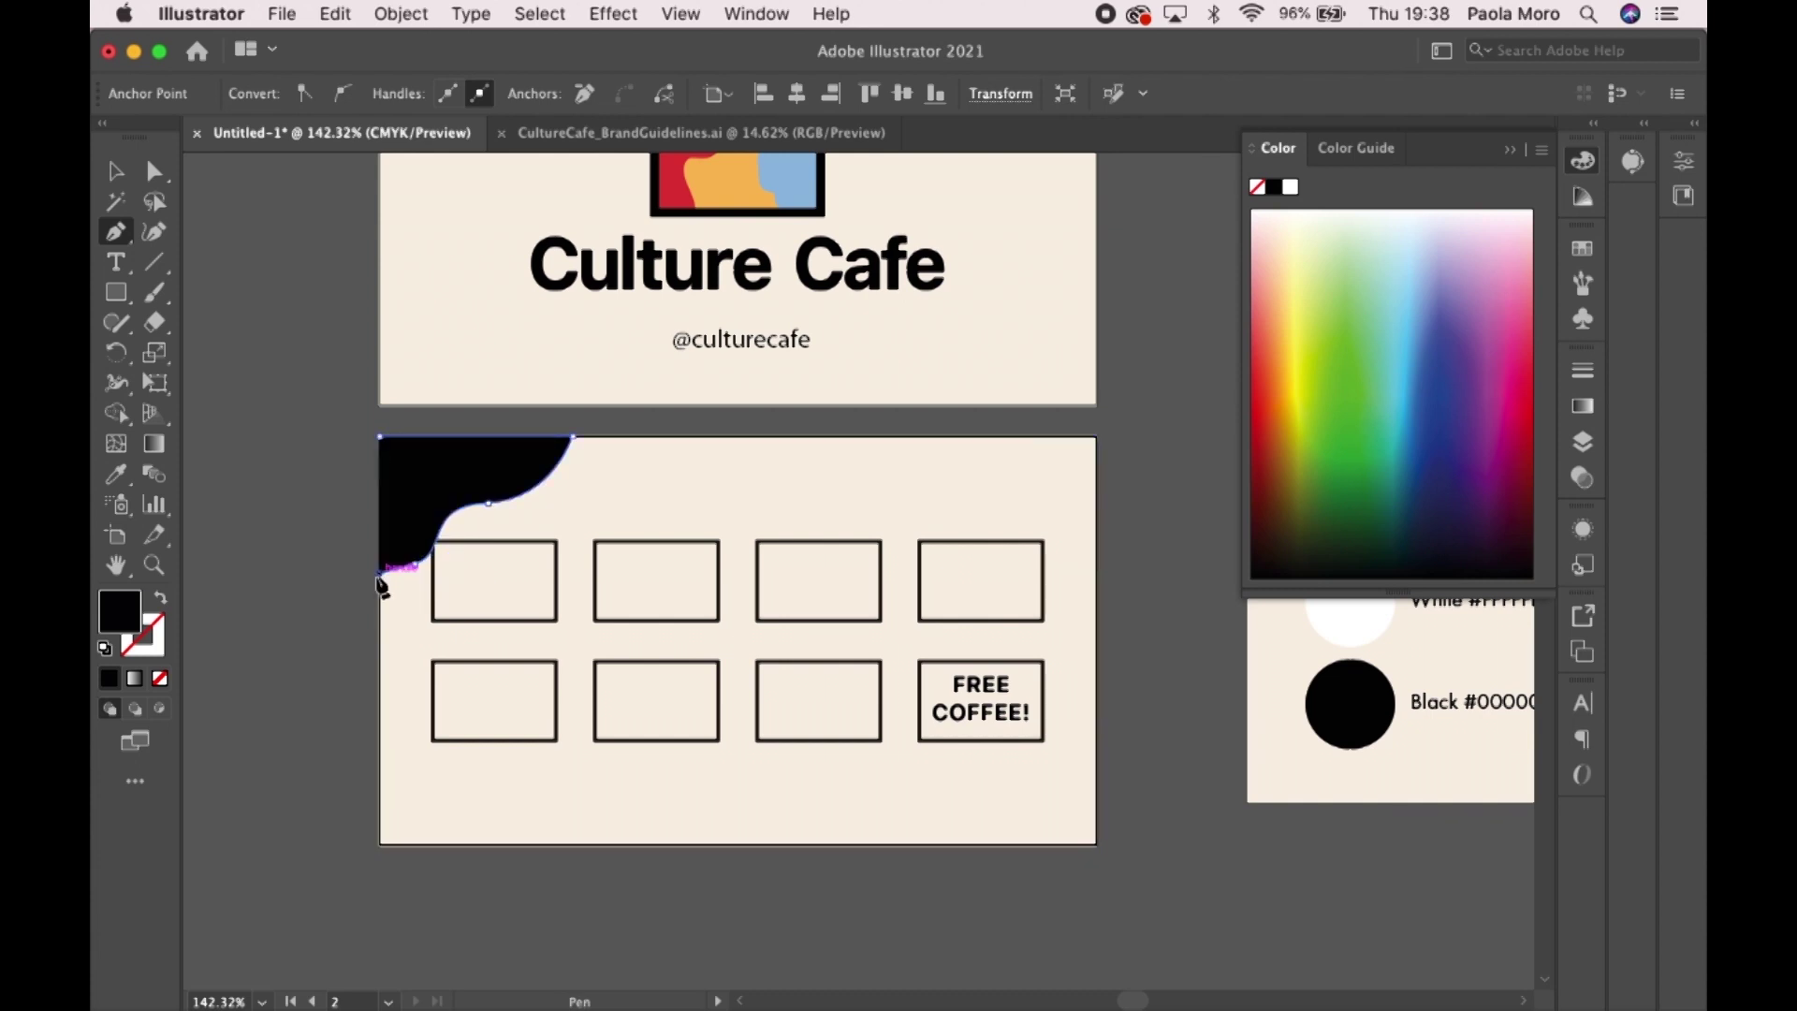
{"action": "left_click", "coordinate": [380, 437]}
- Fill the wavy corner shape with the logo's red using the Eyedropper
{"action": "left_click", "coordinate": [116, 474]}
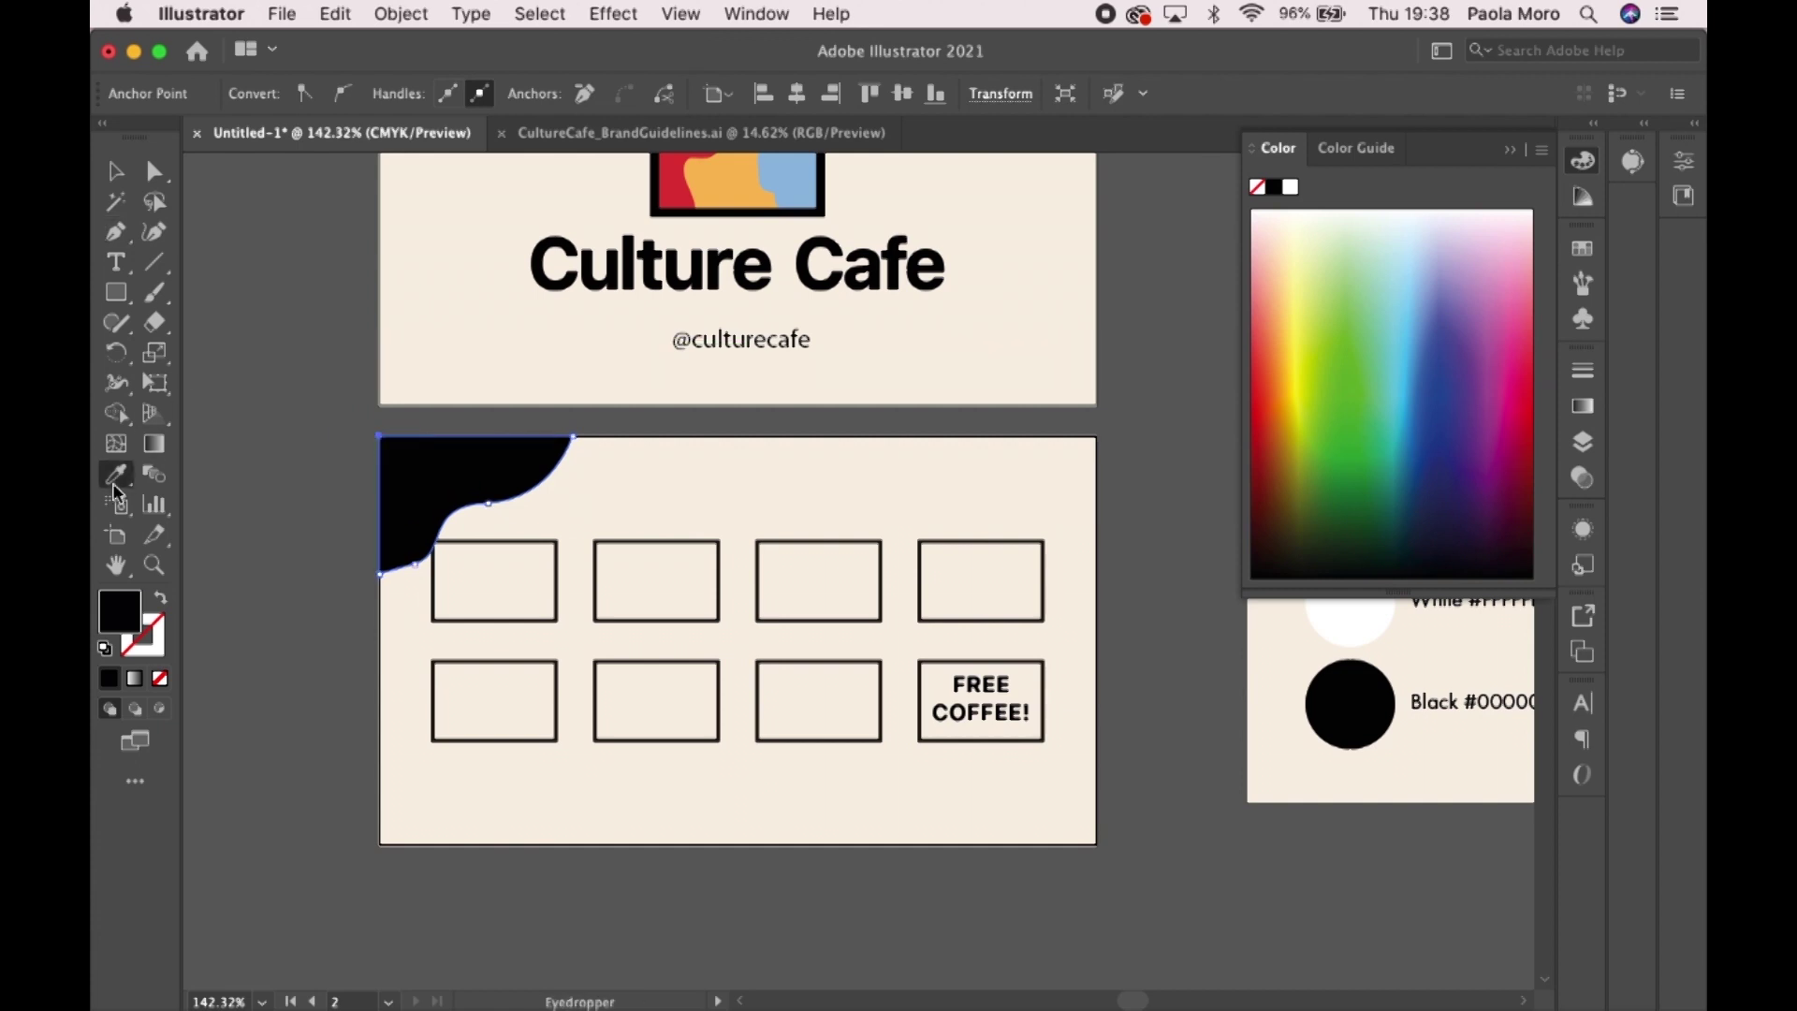
{"action": "left_click", "coordinate": [672, 190]}
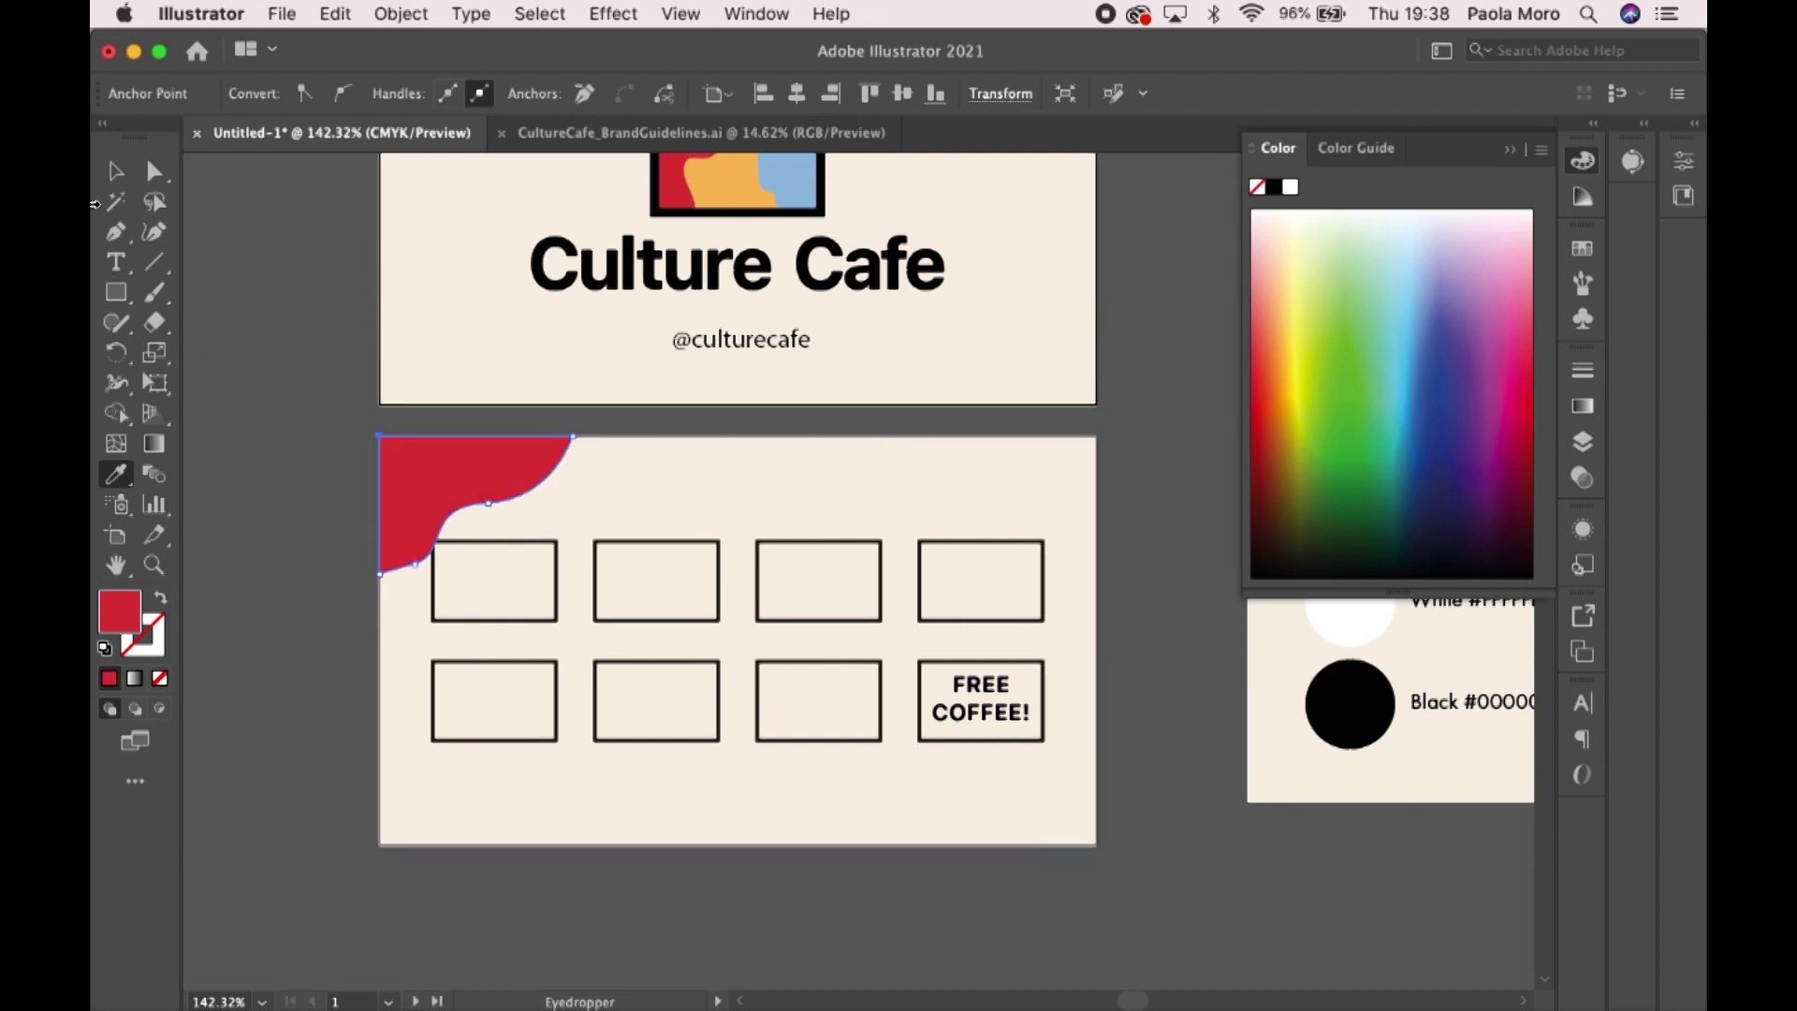
{"action": "left_click", "coordinate": [116, 171]}
- Place a copy of the red corner shape, rotated 180°, flush in the lower-right corner of the Back artboard
{"action": "scroll", "coordinate": [693, 547], "scroll_direction": "down", "scroll_amount": 5}
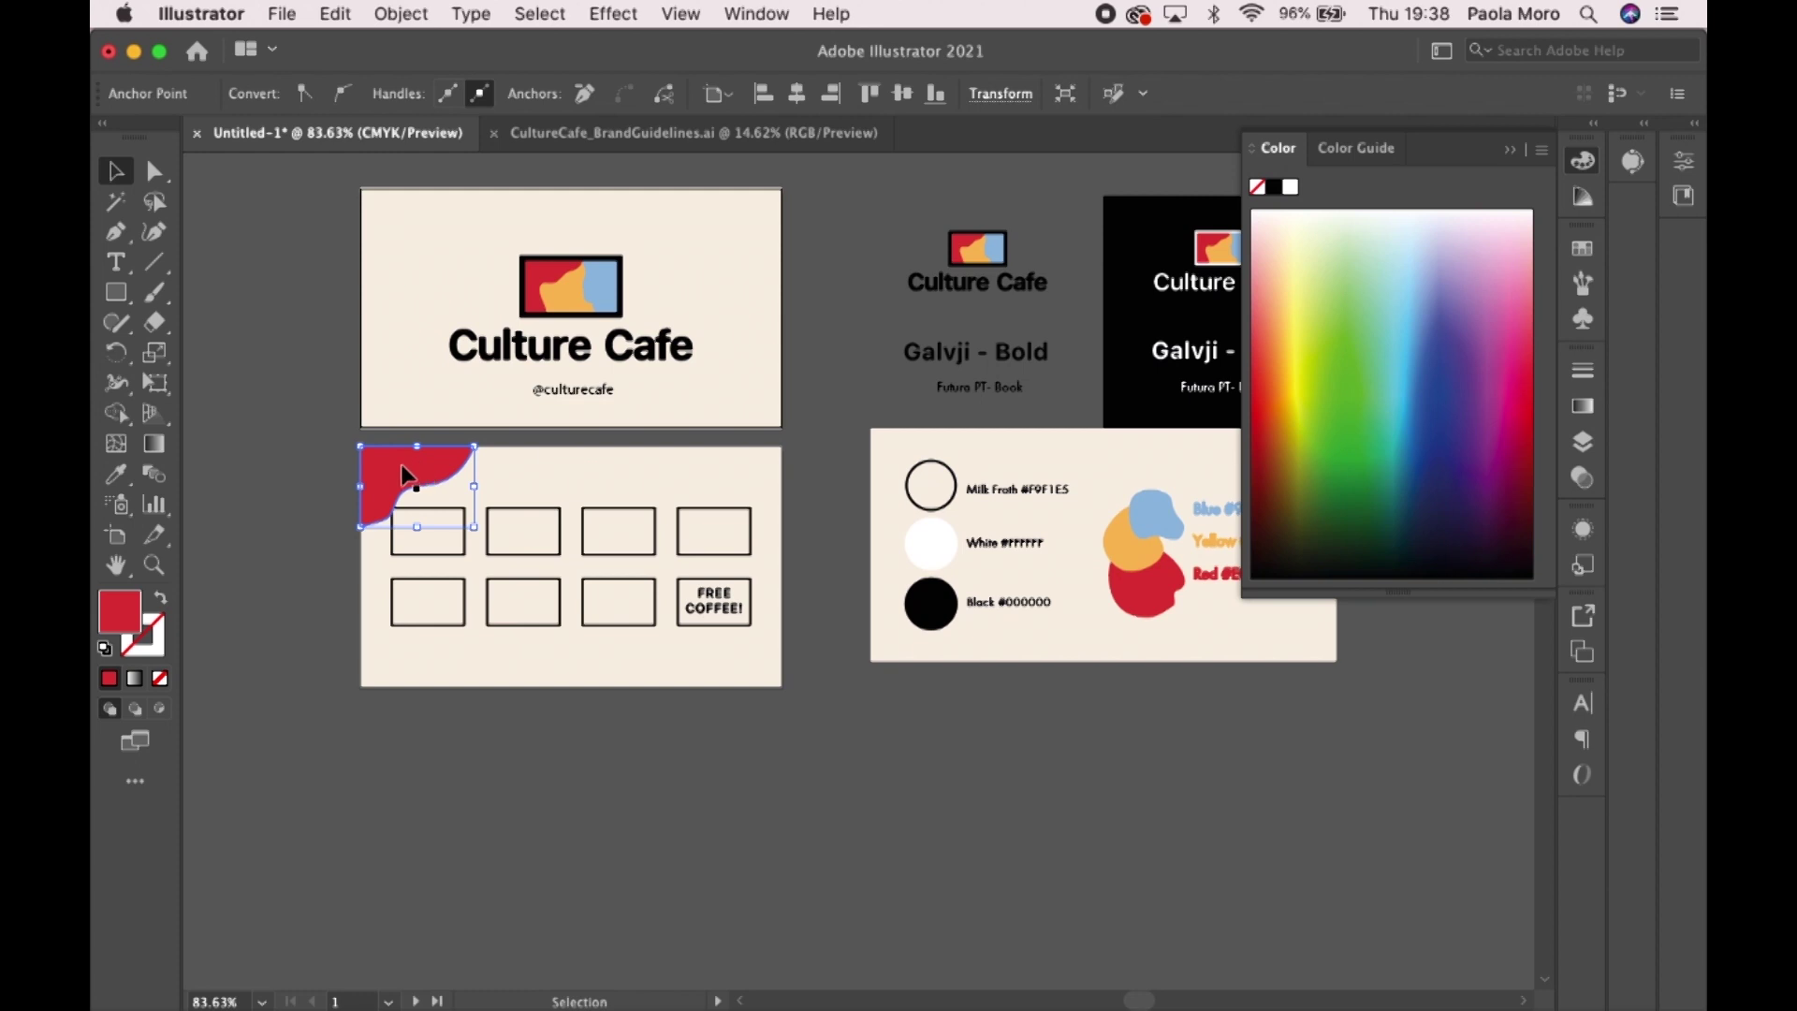
{"action": "left_click_drag", "start_coordinate": [418, 482], "coordinate": [756, 671]}
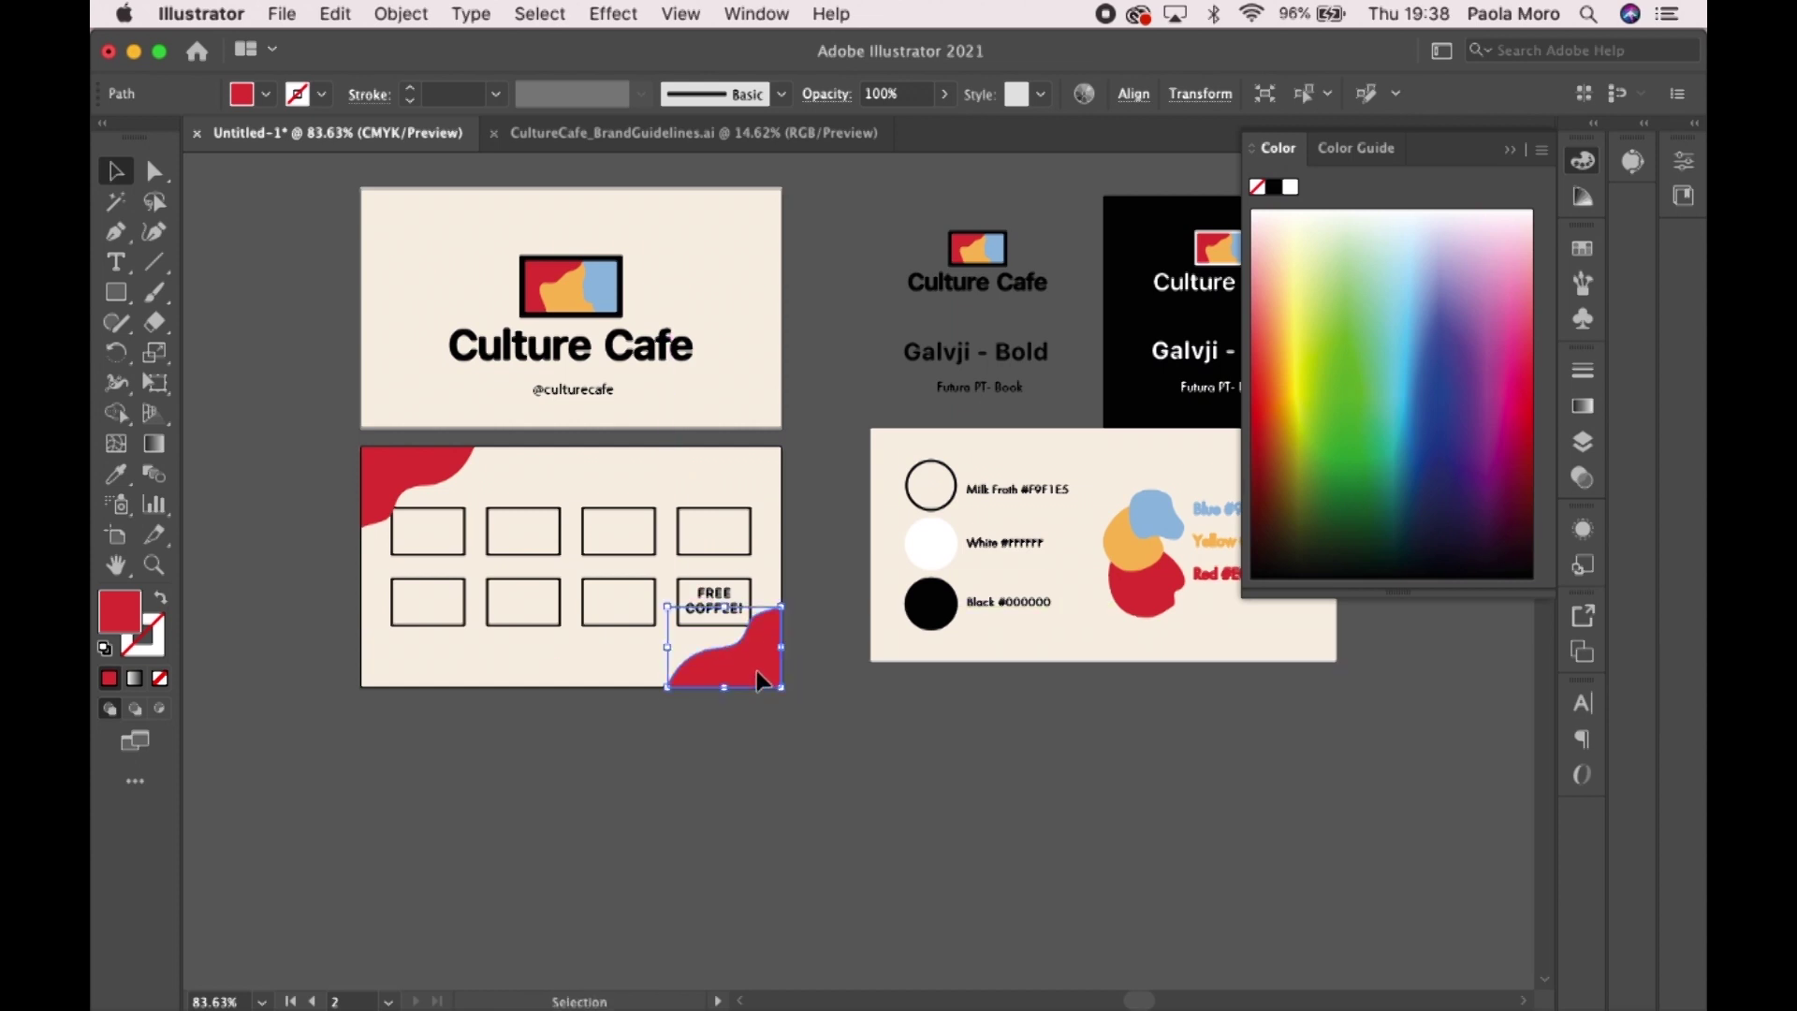
{"action": "scroll", "coordinate": [757, 670], "scroll_direction": "up", "scroll_amount": 5}
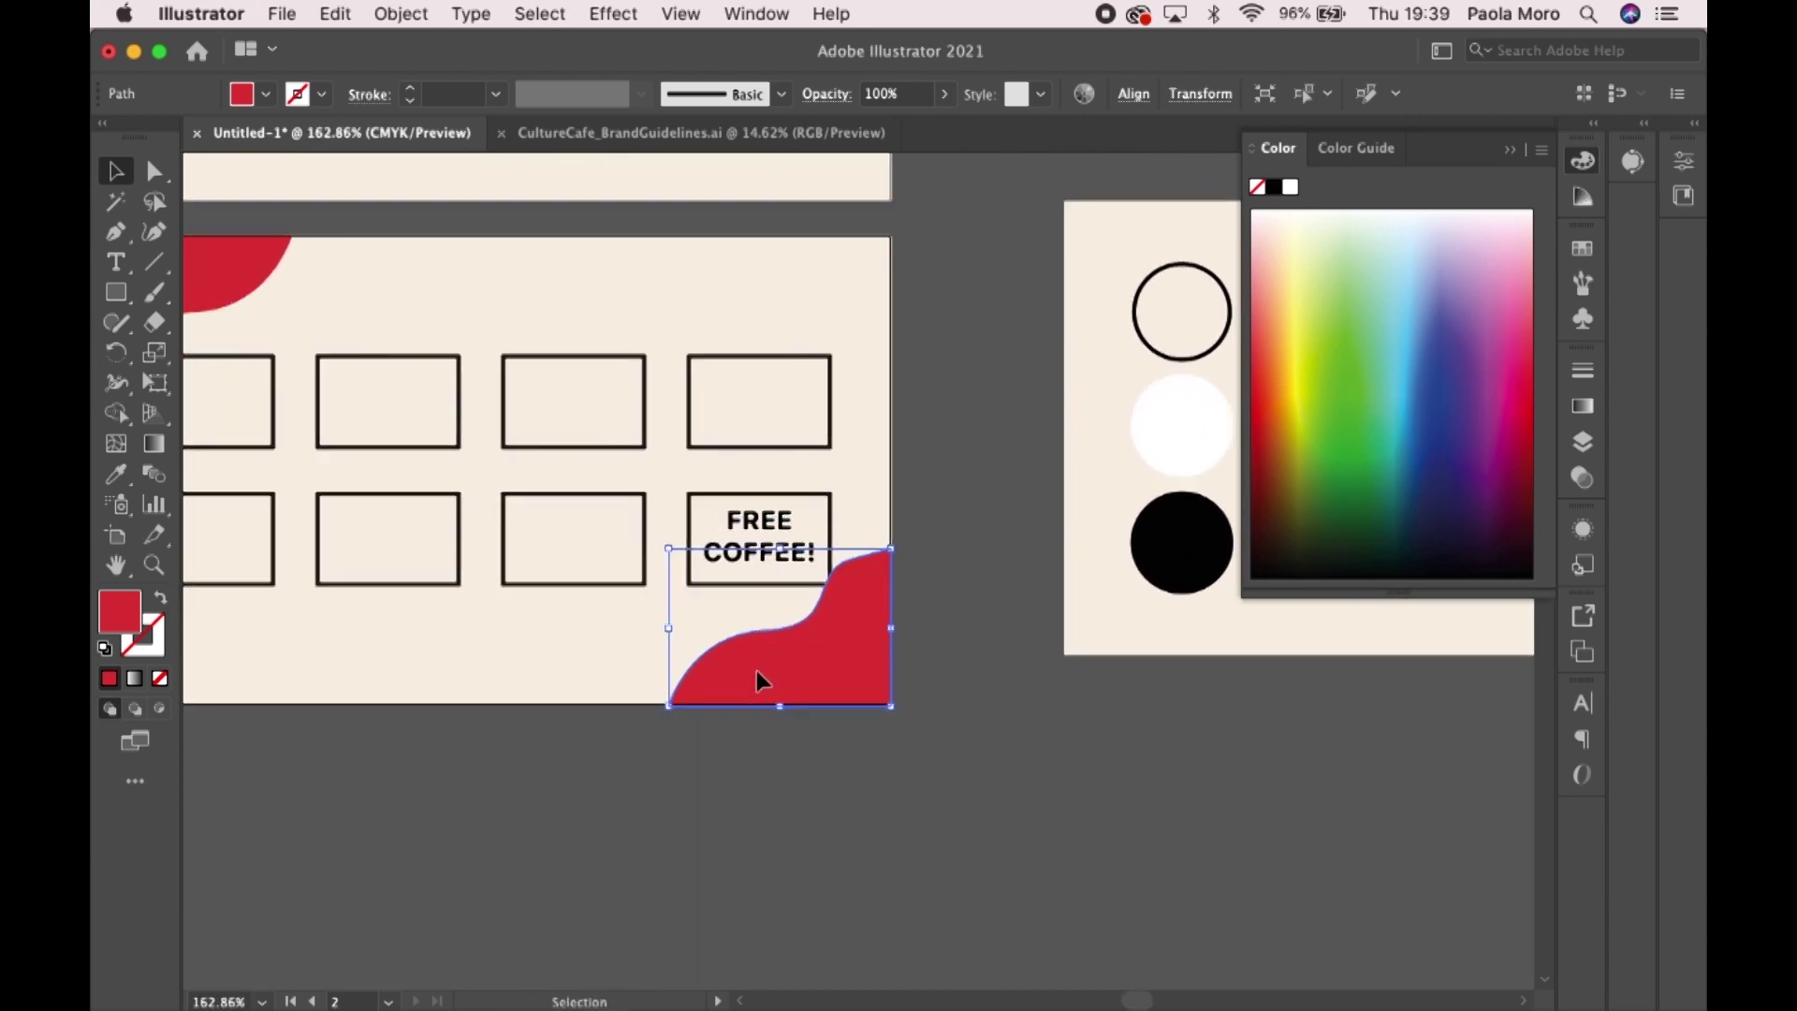
- Recolour the lower-right corner shape with the logo's yellow using the Eyedropper and deselect it
{"action": "left_click", "coordinate": [116, 475]}
{"action": "scroll", "coordinate": [459, 335], "scroll_direction": "down", "scroll_amount": 5}
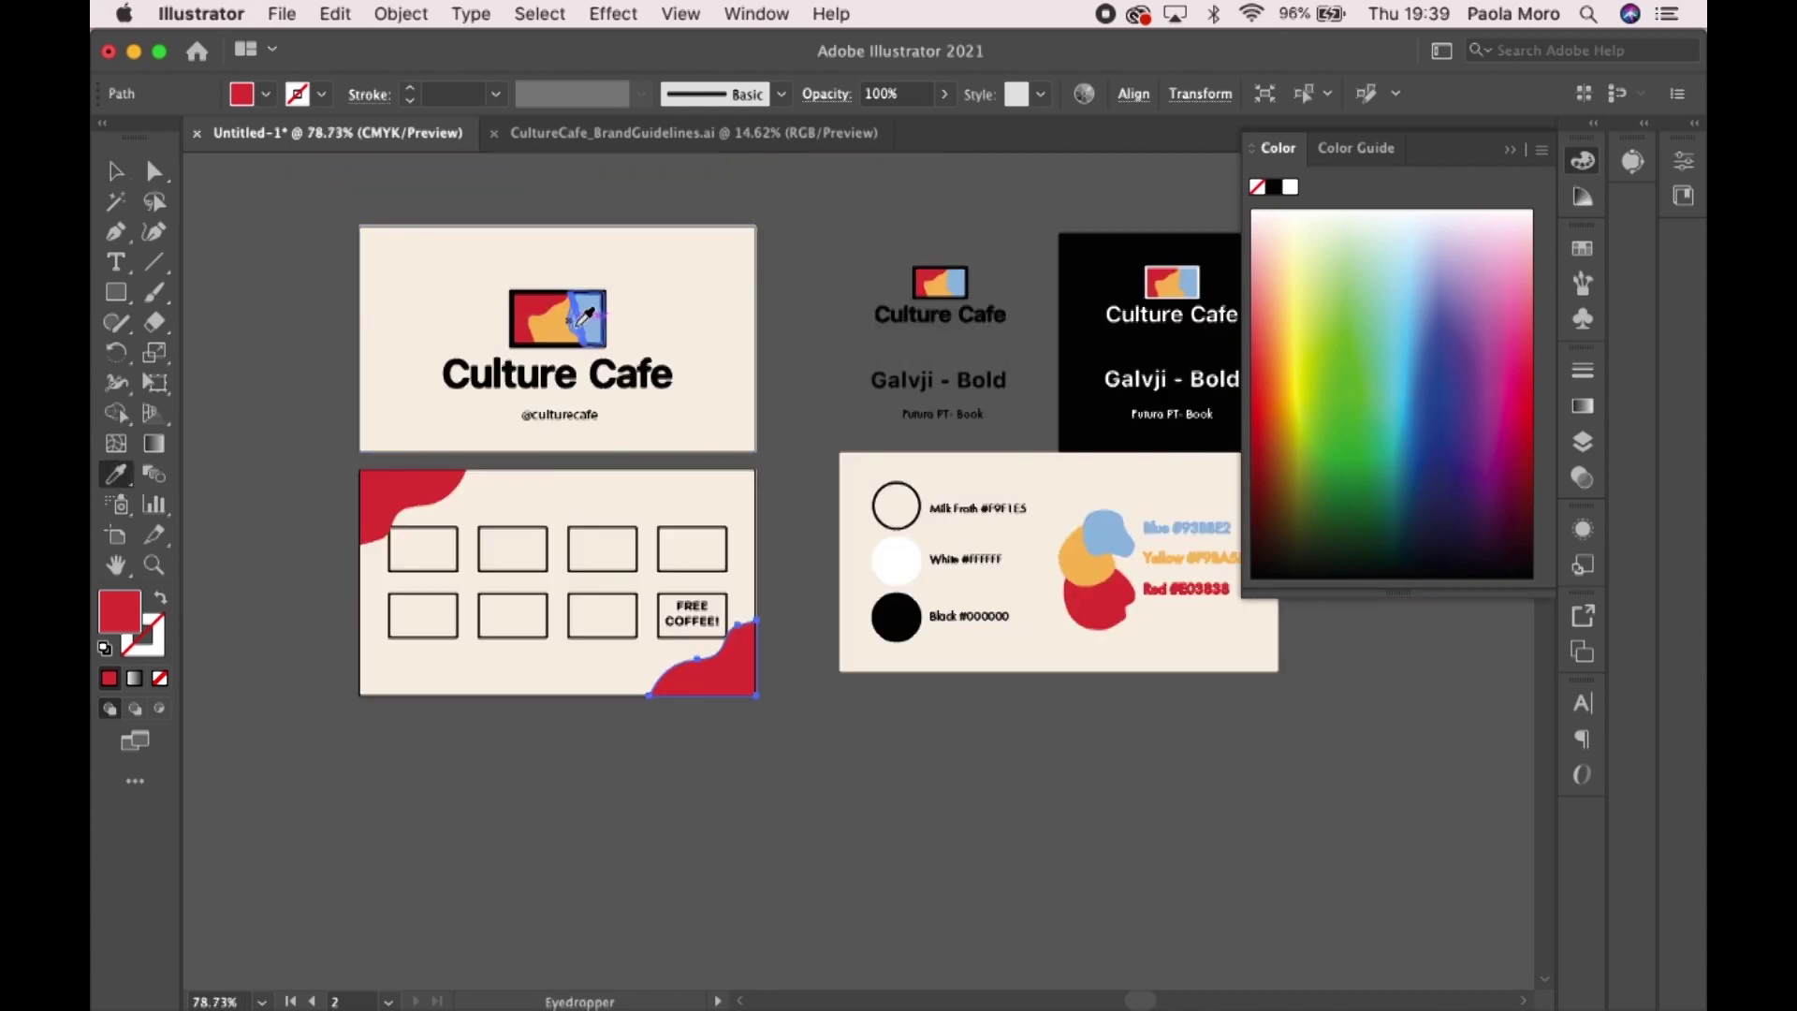
{"action": "left_click", "coordinate": [559, 330]}
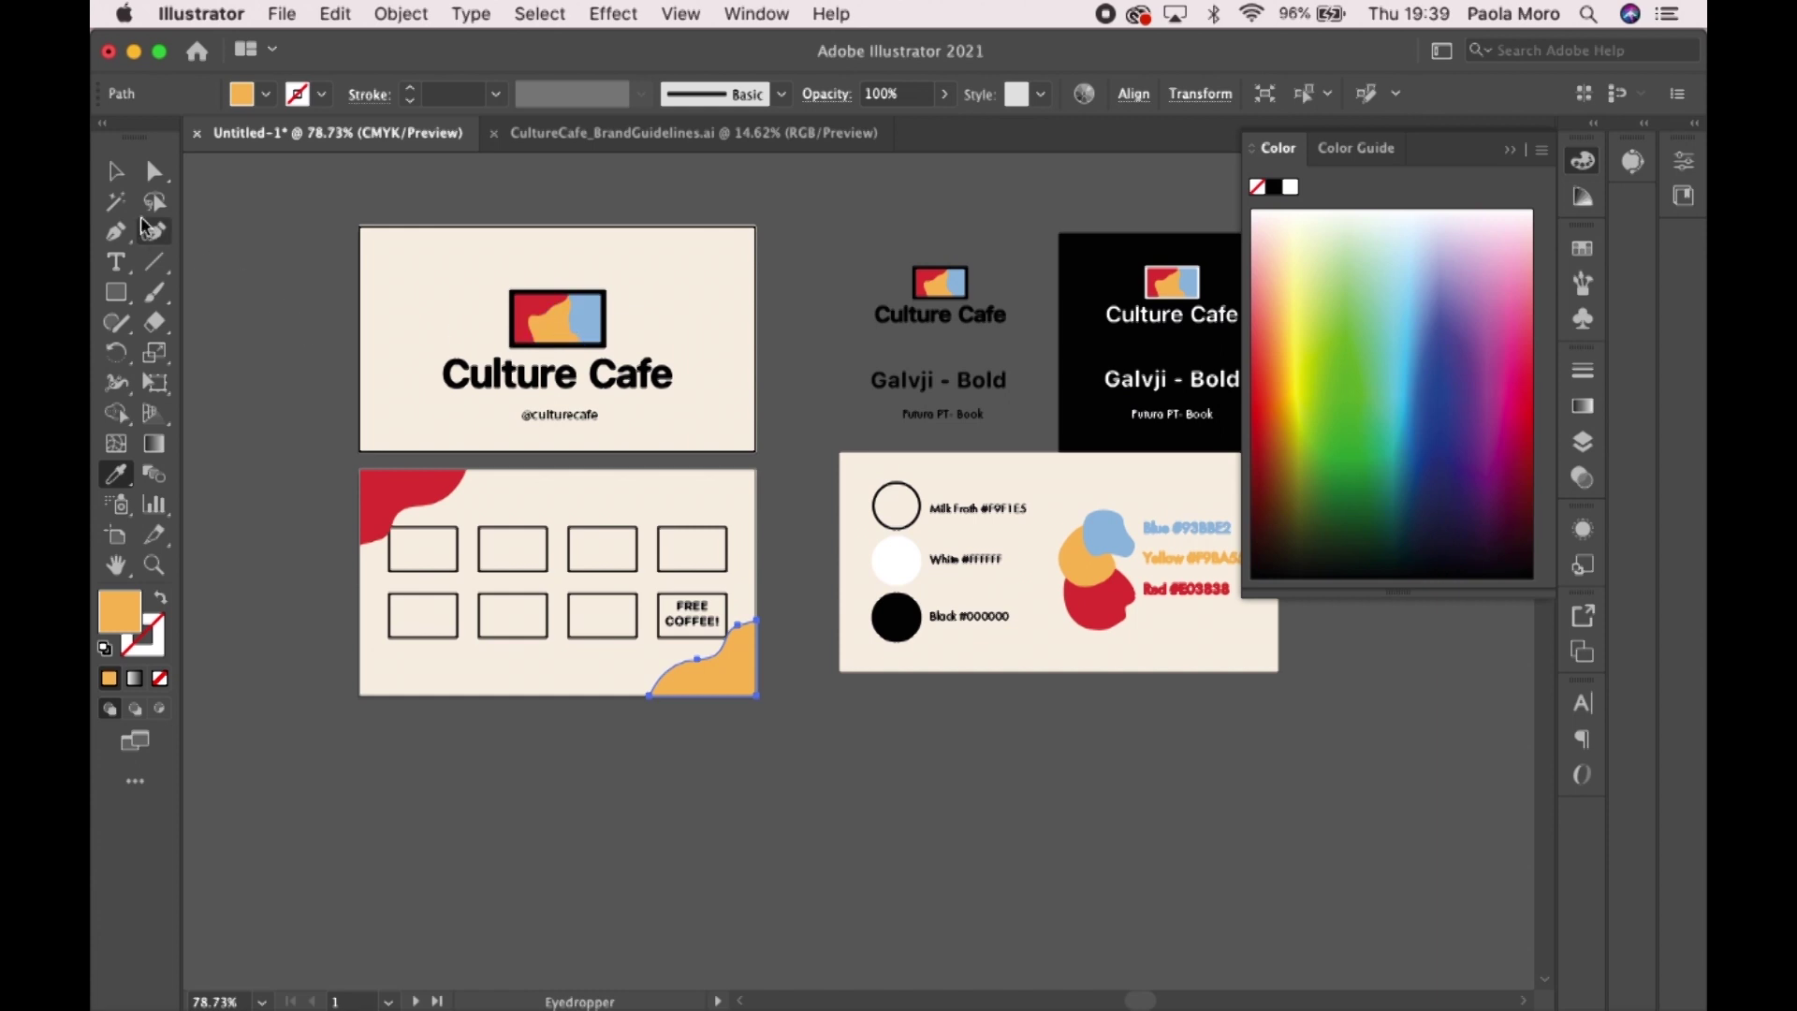
{"action": "left_click", "coordinate": [116, 170]}
{"action": "left_click", "coordinate": [417, 775]}
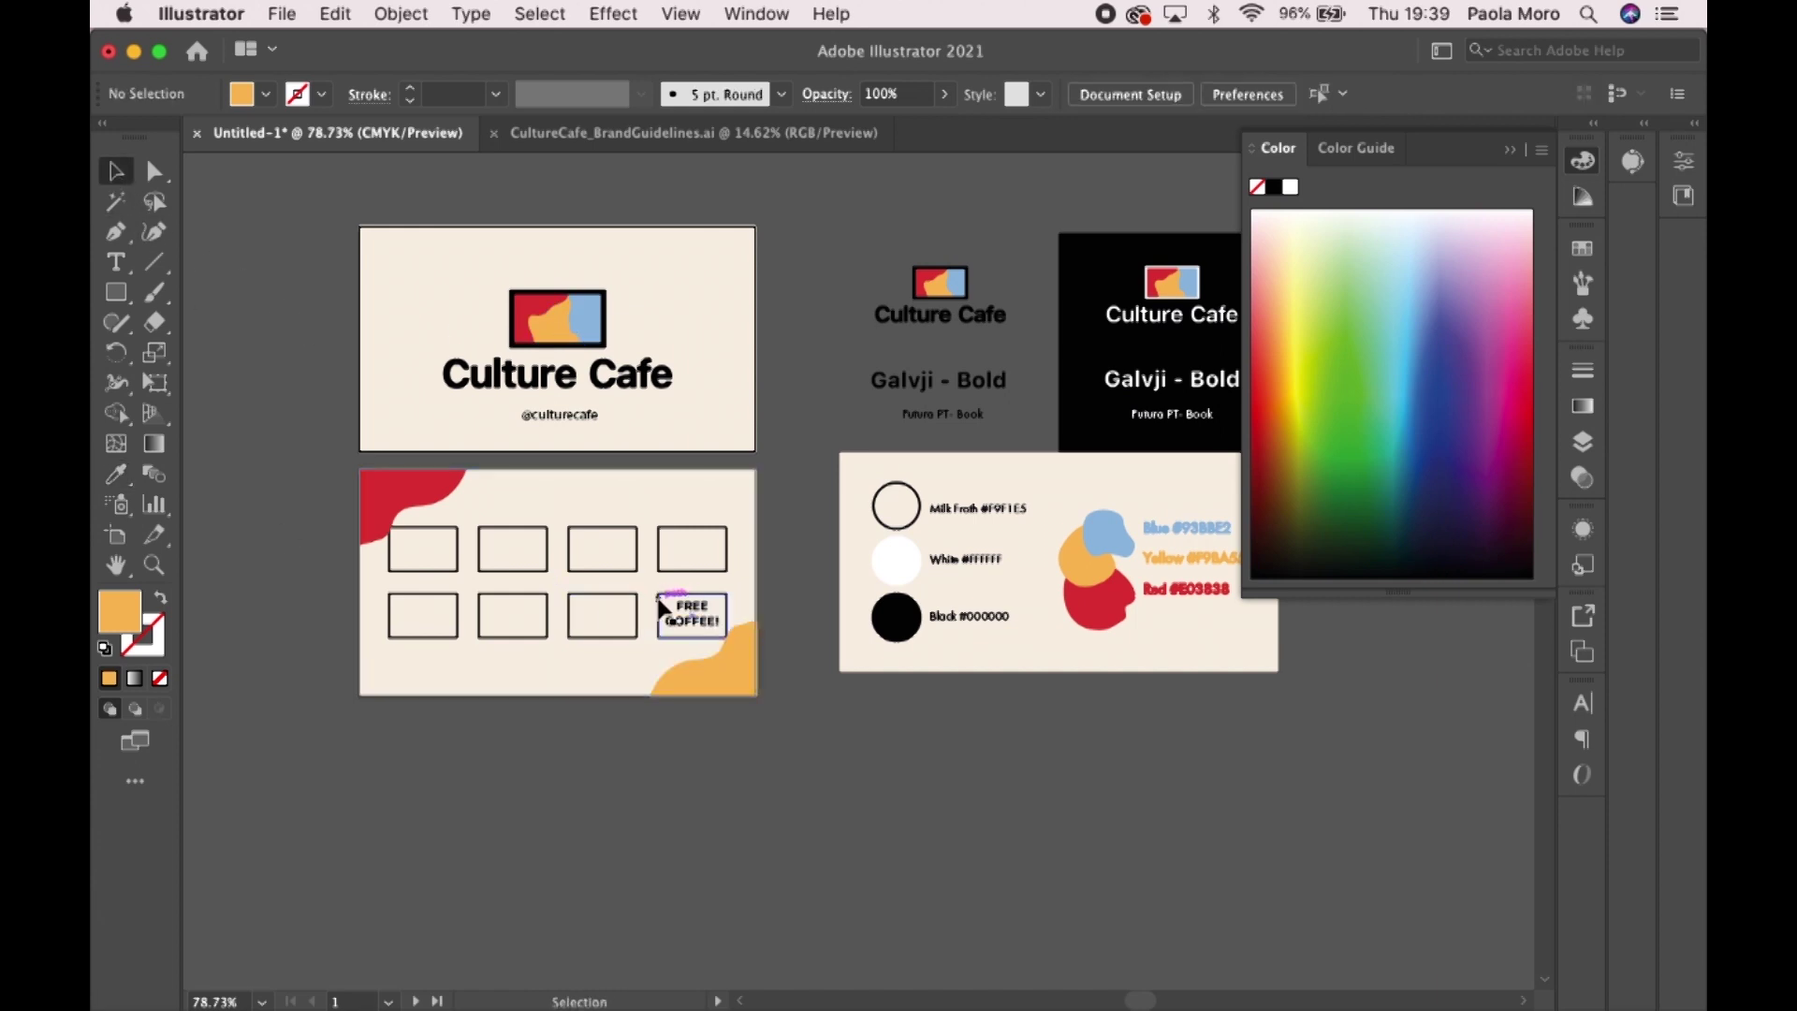
- Isolate the last rectangle of the lower row within its nested groups and apply the logo's blue with the Eyedropper
{"action": "left_click", "coordinate": [660, 606]}
{"action": "double_click", "coordinate": [660, 606]}
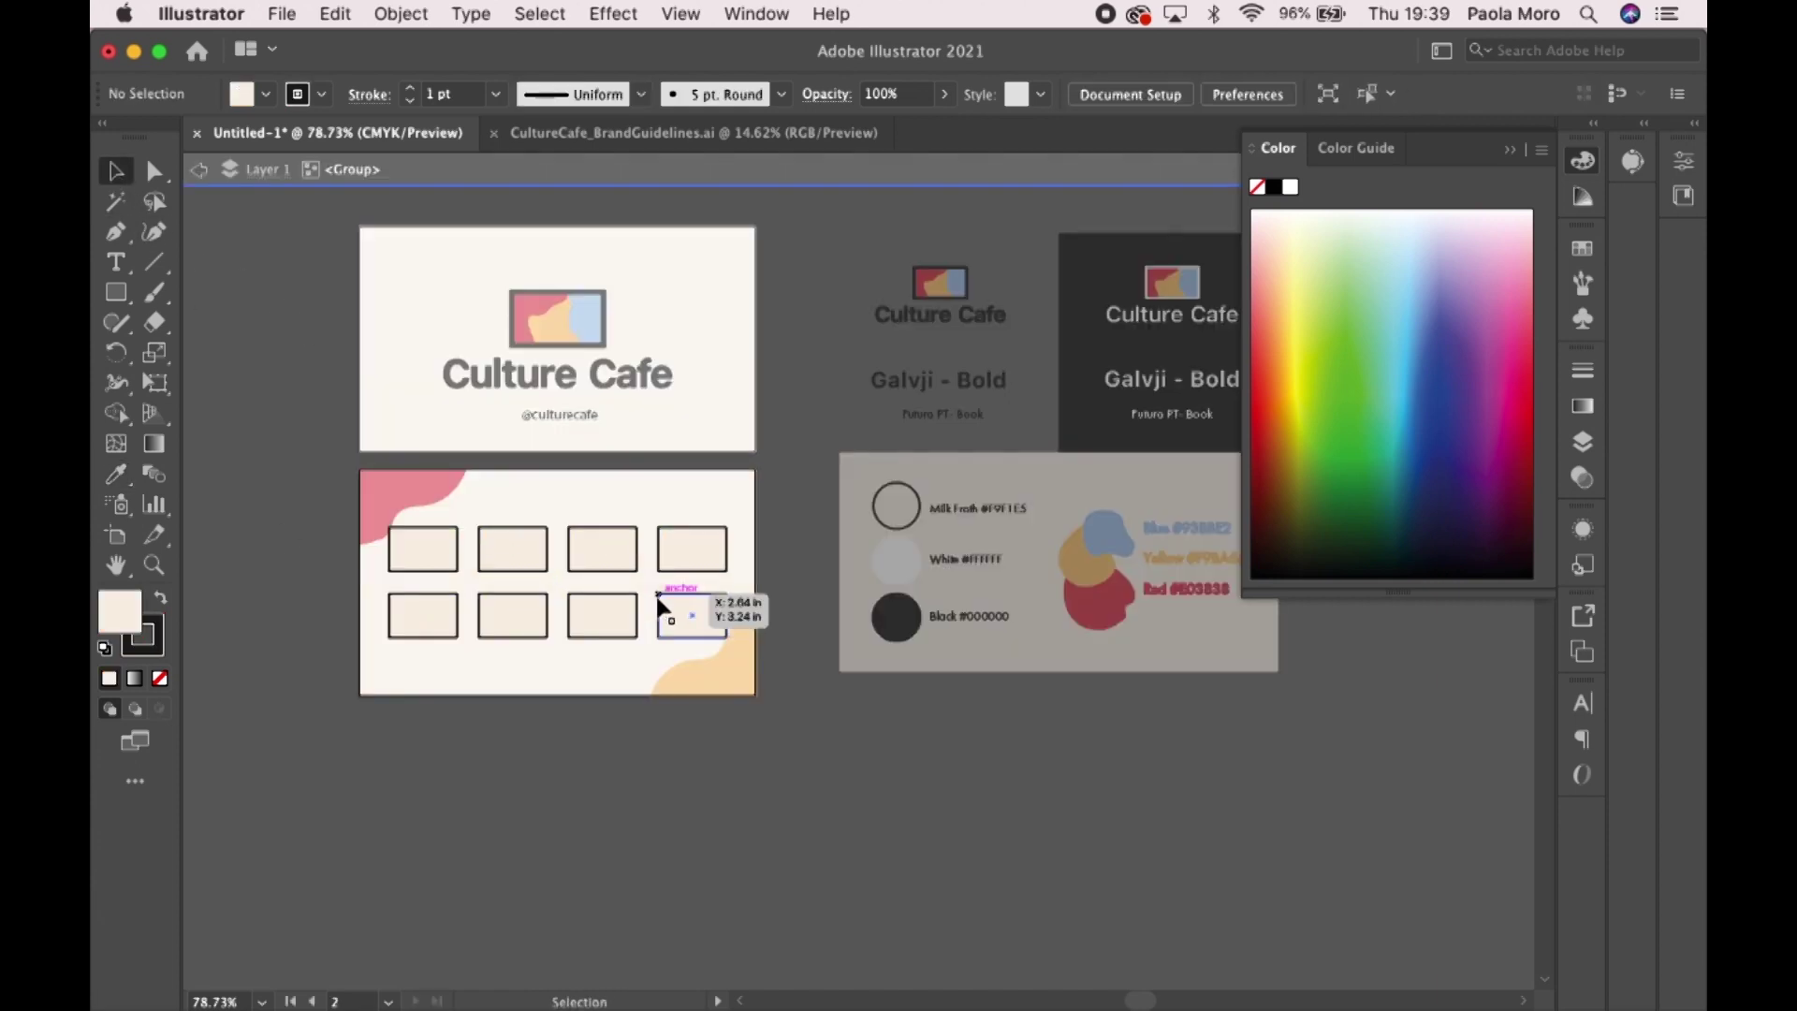
{"action": "scroll", "coordinate": [660, 606], "scroll_direction": "up", "scroll_amount": 5}
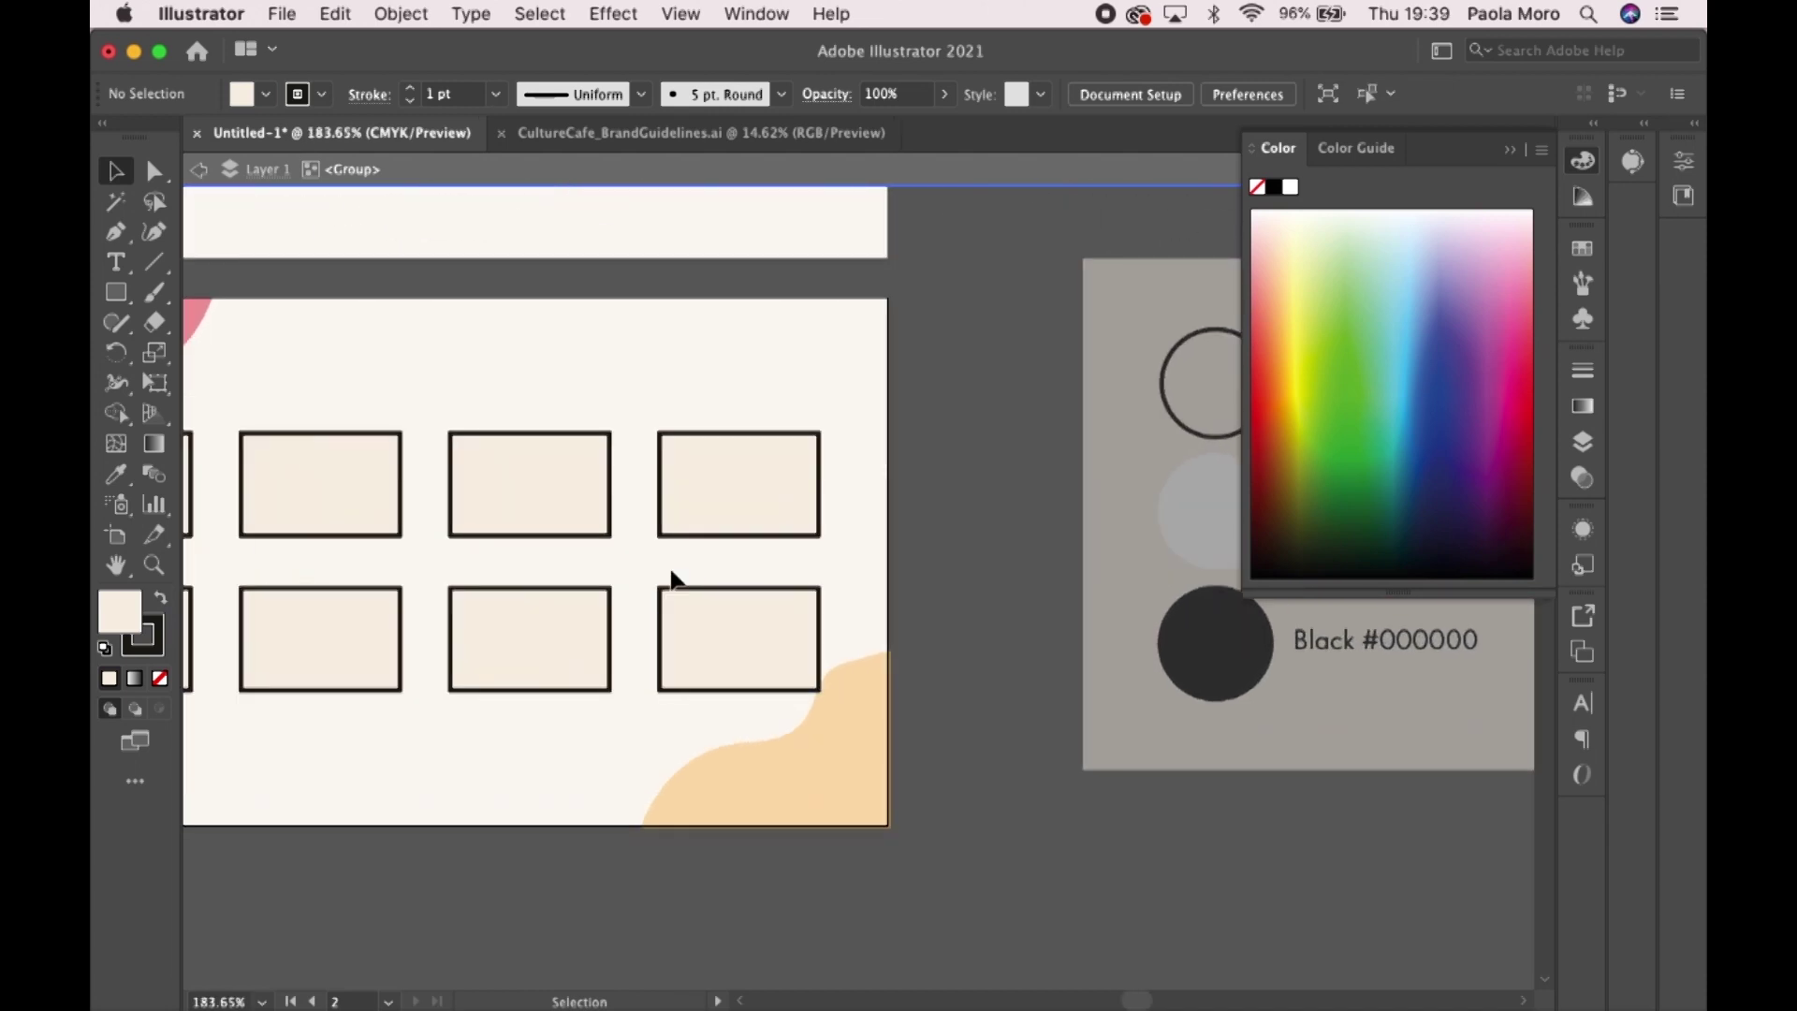
{"action": "left_click", "coordinate": [670, 600]}
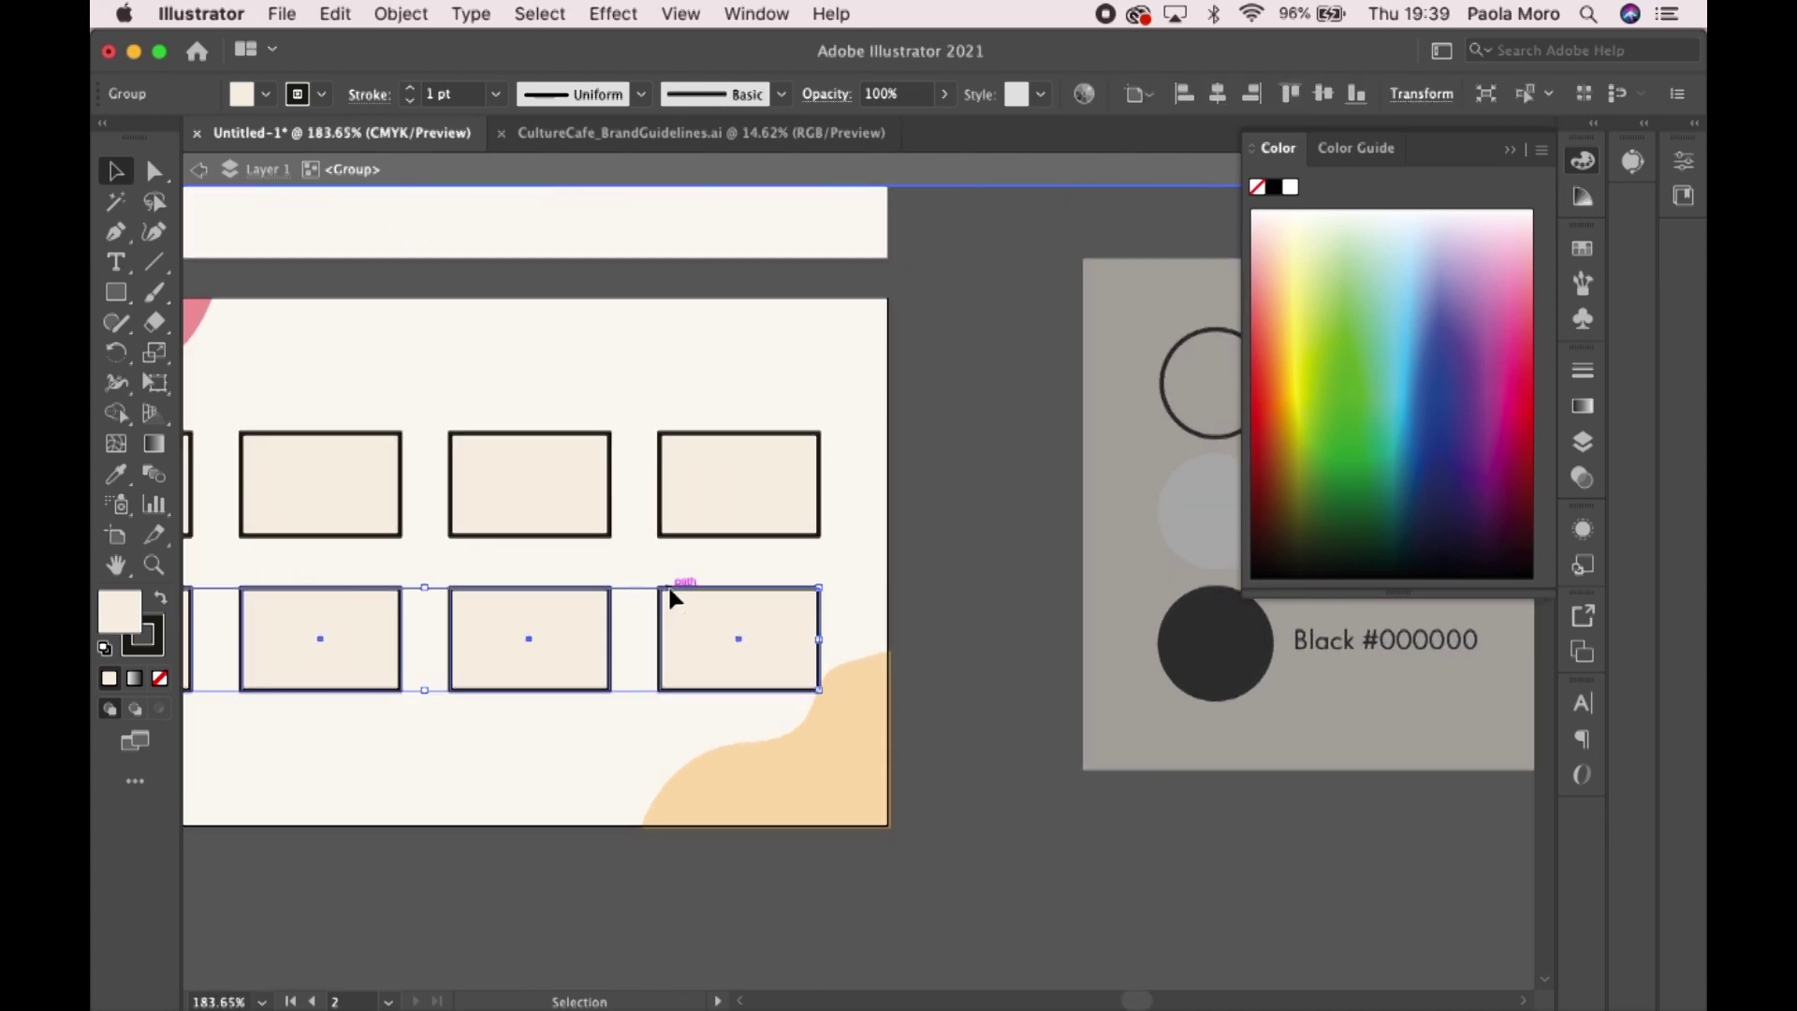
{"action": "double_click", "coordinate": [670, 600]}
{"action": "left_click", "coordinate": [670, 600]}
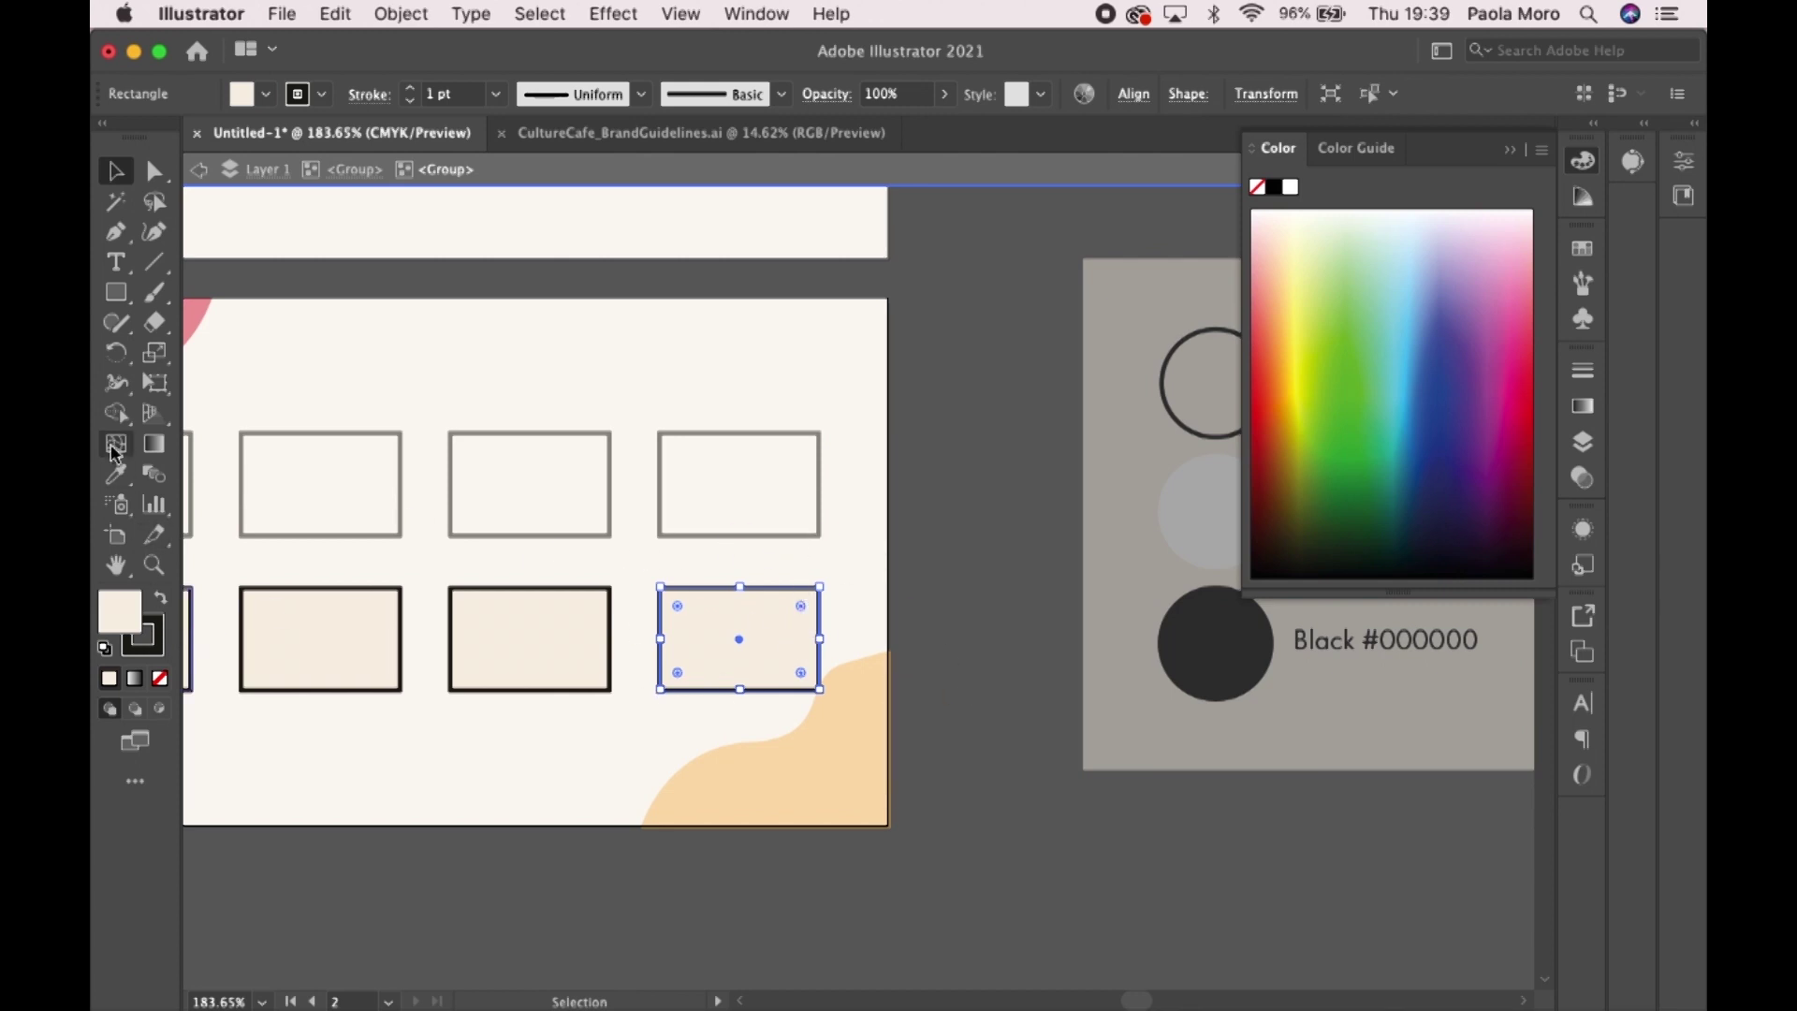
{"action": "left_click", "coordinate": [118, 475]}
{"action": "scroll", "coordinate": [453, 349], "scroll_direction": "up", "scroll_amount": 5}
{"action": "scroll", "coordinate": [453, 350], "scroll_direction": "left", "scroll_amount": 2}
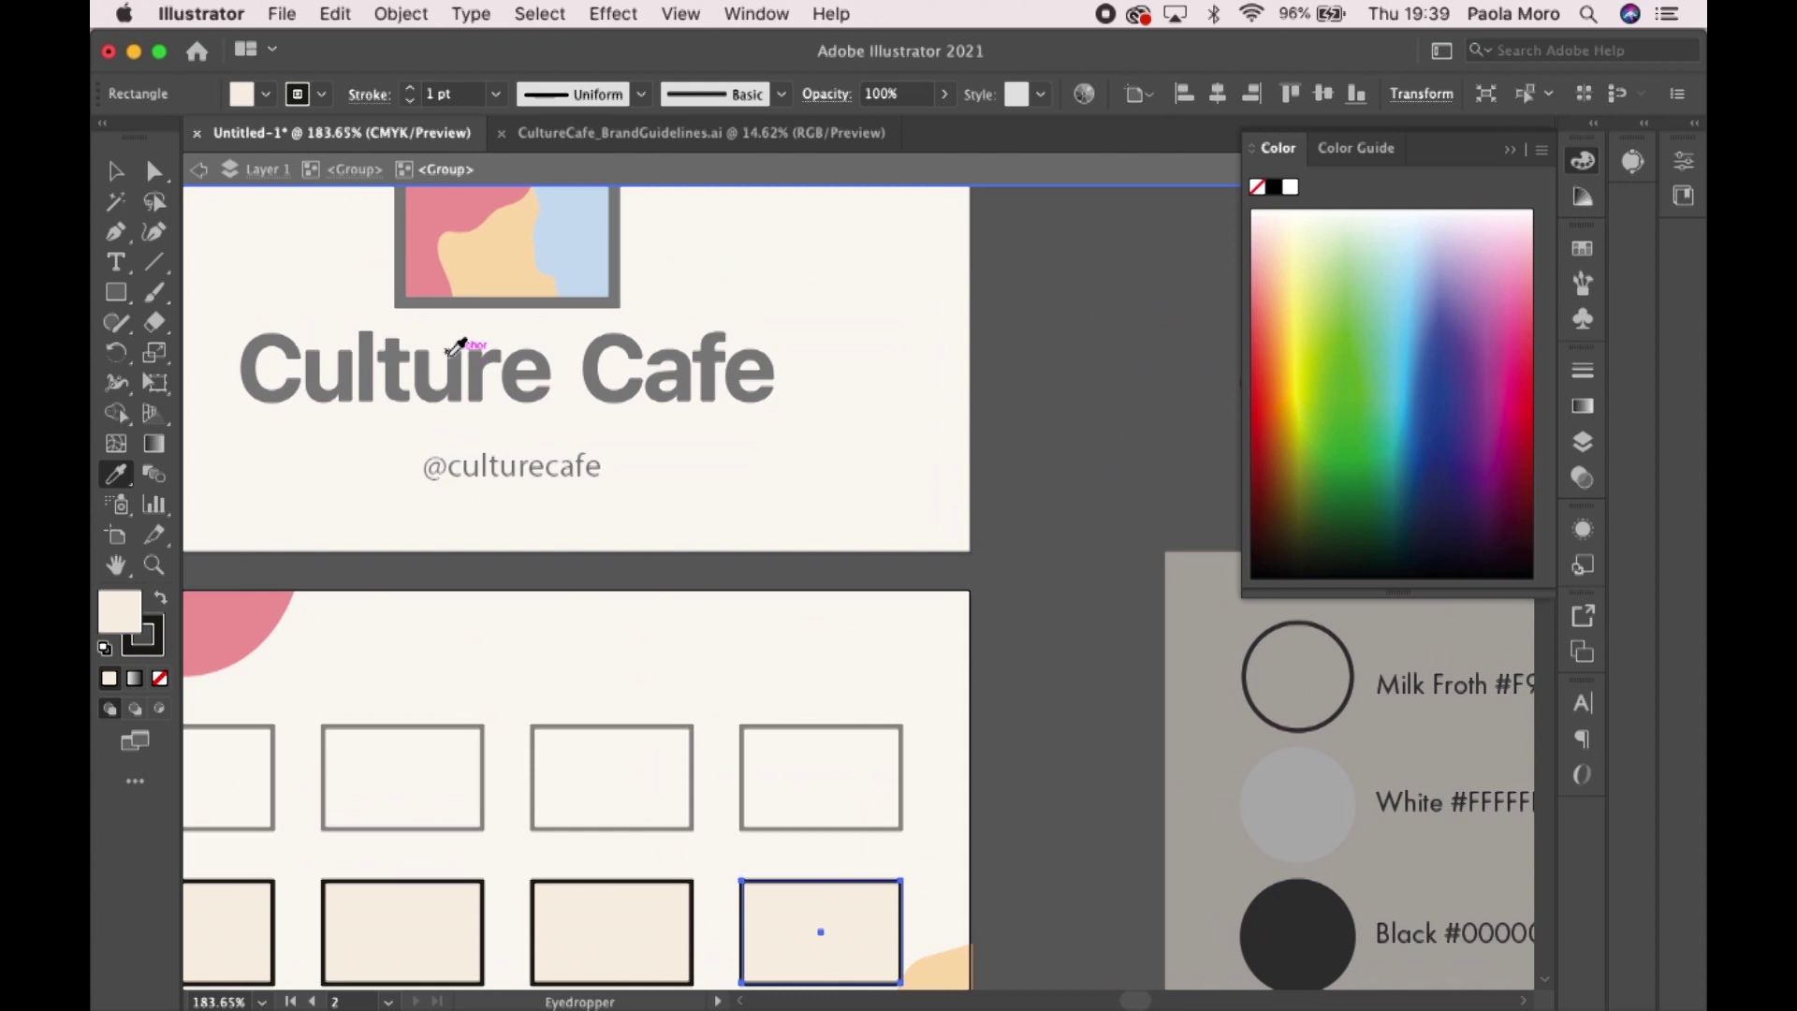
{"action": "left_click", "coordinate": [575, 228]}
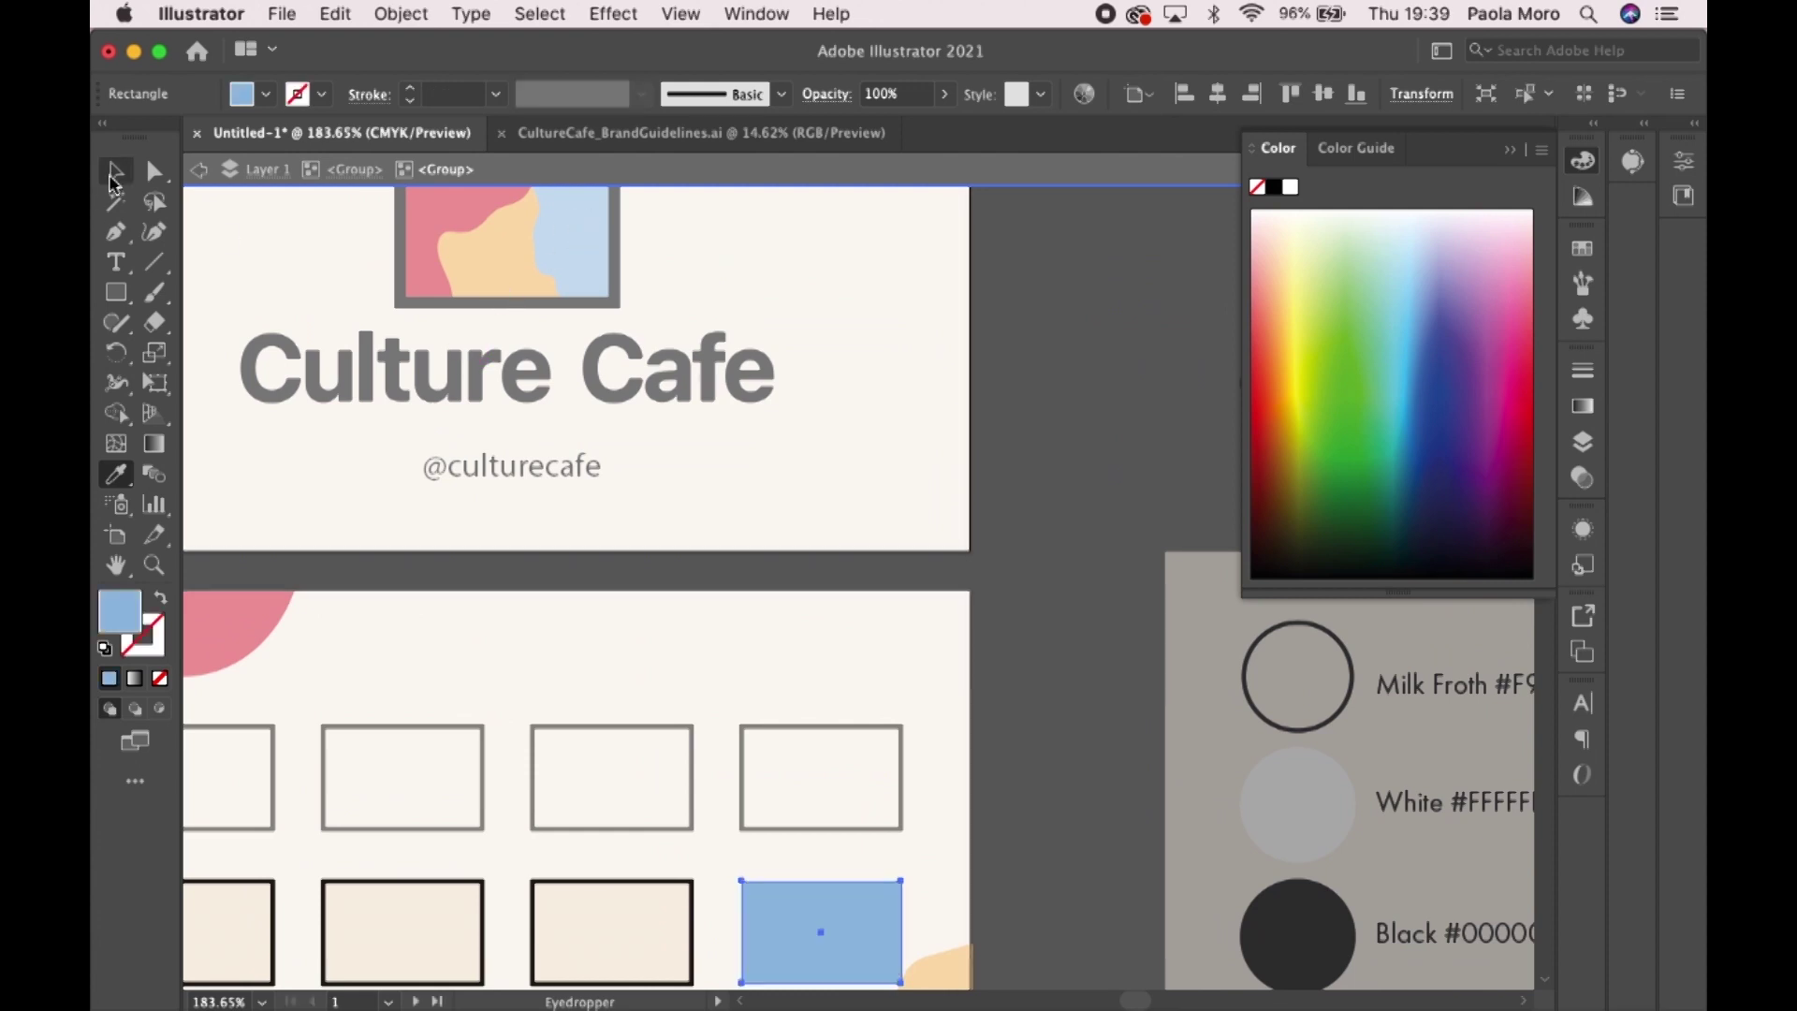
{"action": "left_click", "coordinate": [114, 178]}
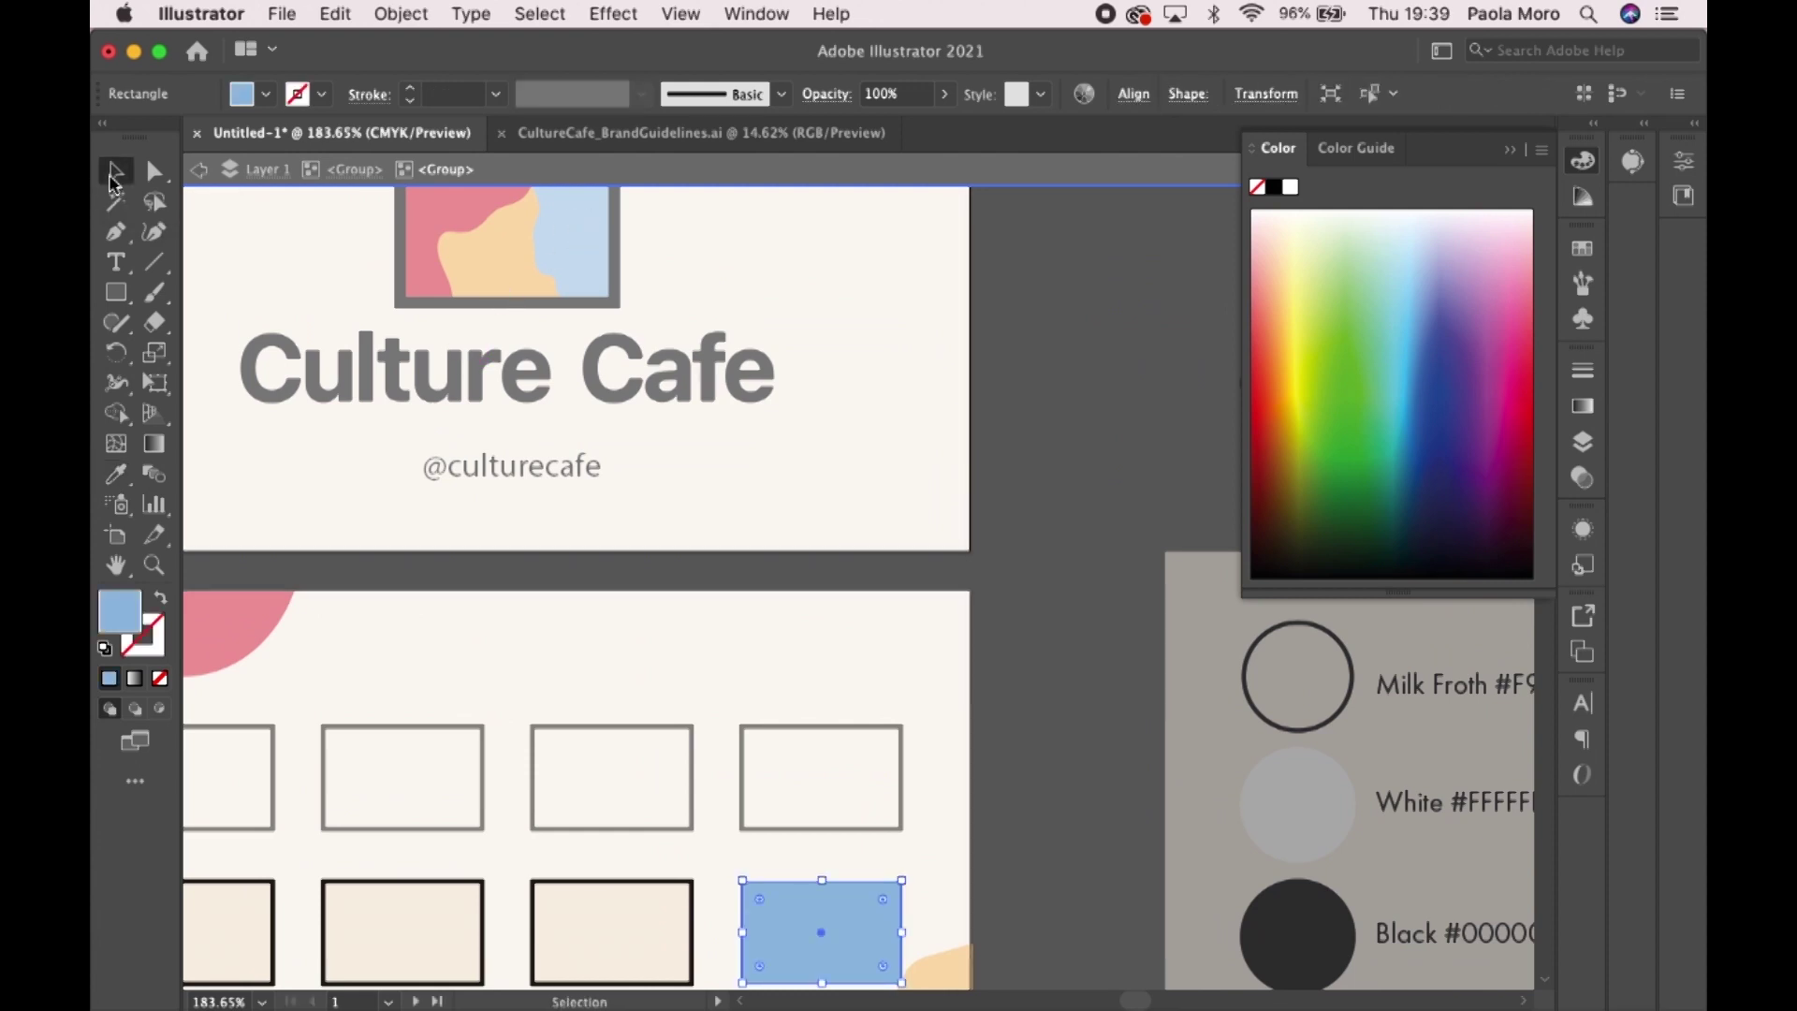
- Exit the isolated nested groups to return to the full layout
{"action": "left_click", "coordinate": [199, 170]}
{"action": "left_click", "coordinate": [199, 169]}
{"action": "left_click", "coordinate": [200, 170]}
{"action": "scroll", "coordinate": [681, 471], "scroll_direction": "down", "scroll_amount": 5}
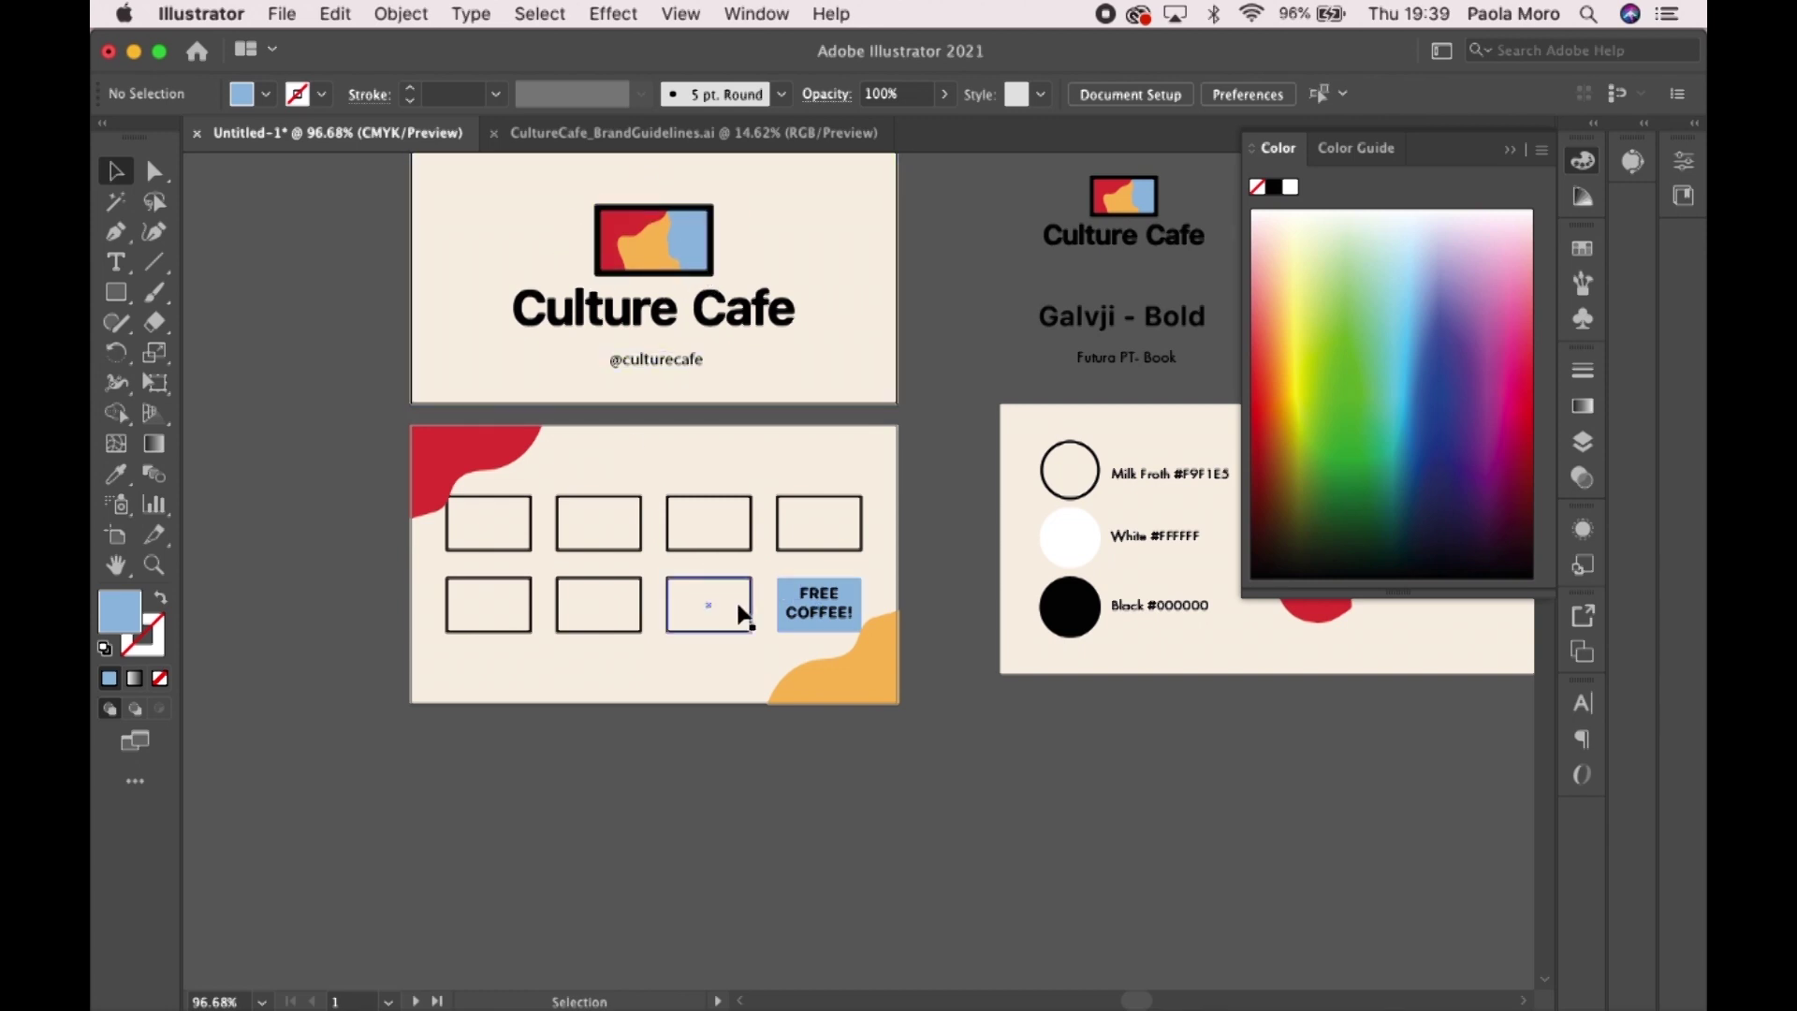
- Isolate the blue "FREE COFFEE!" rectangle within its nested groups and choose black 000000 as its stroke colour
{"action": "scroll", "coordinate": [744, 615], "scroll_direction": "up", "scroll_amount": 3}
{"action": "left_click", "coordinate": [844, 566]}
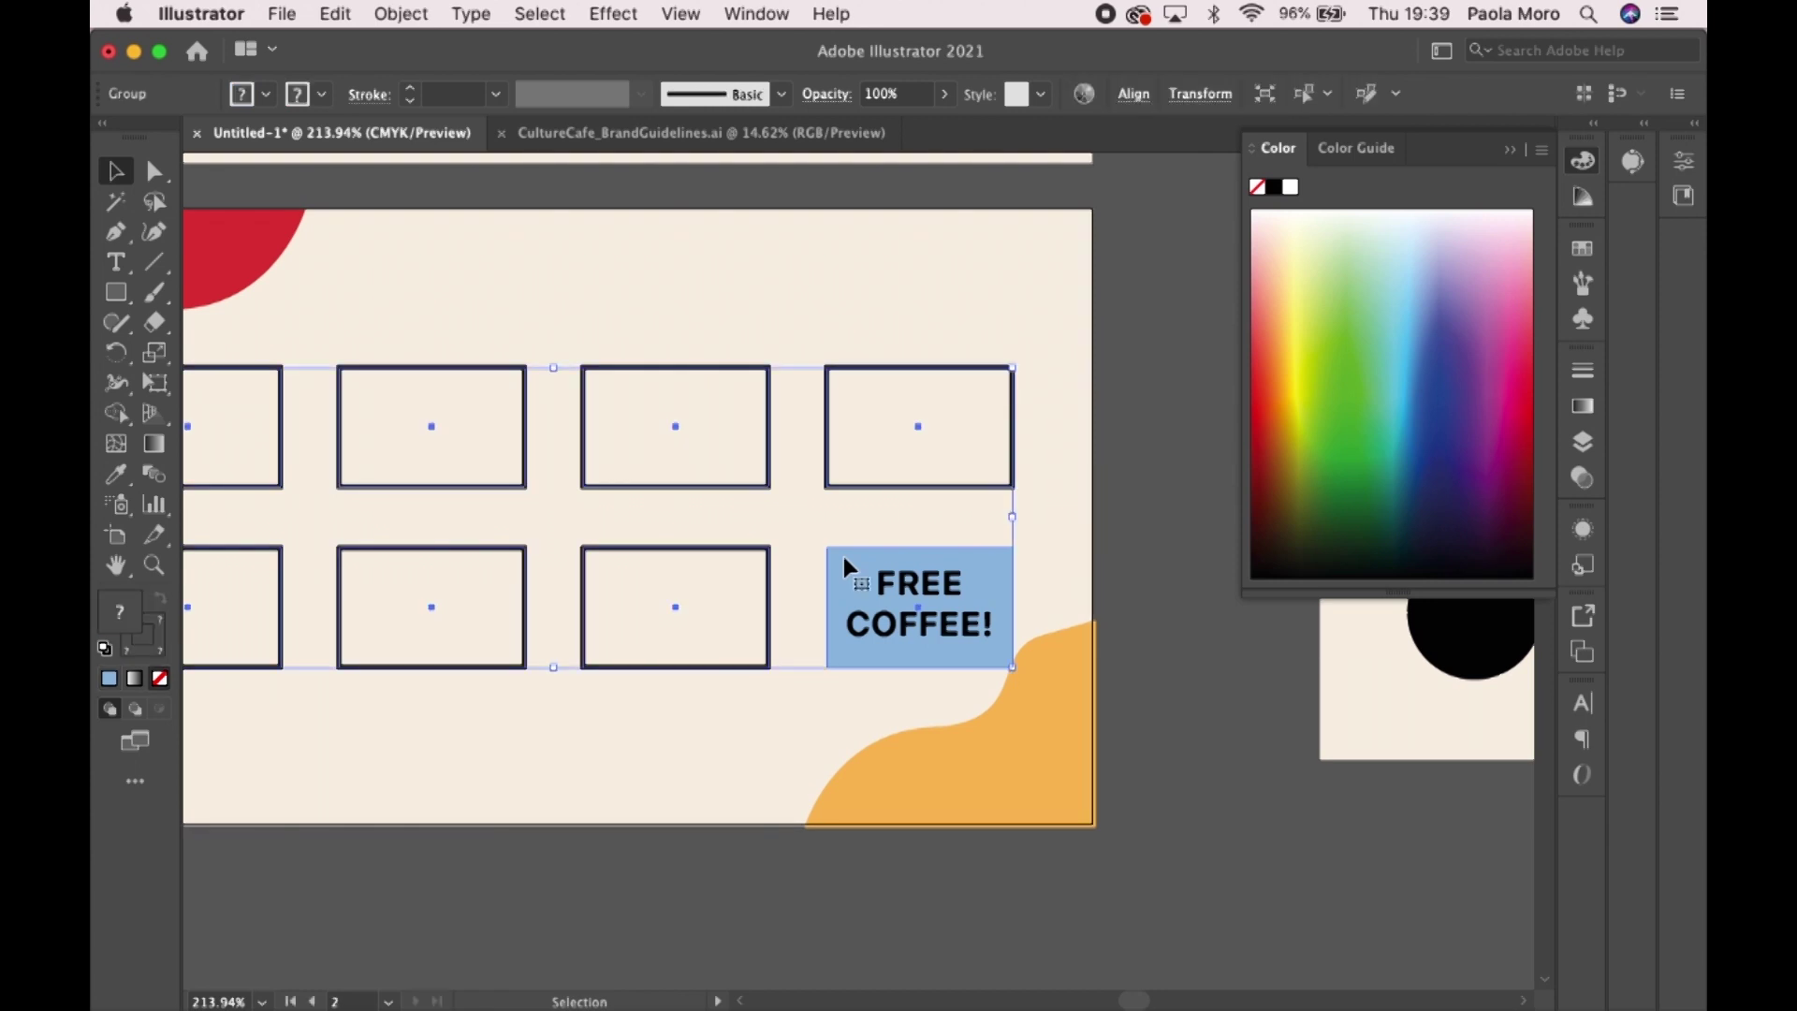
{"action": "double_click", "coordinate": [845, 562]}
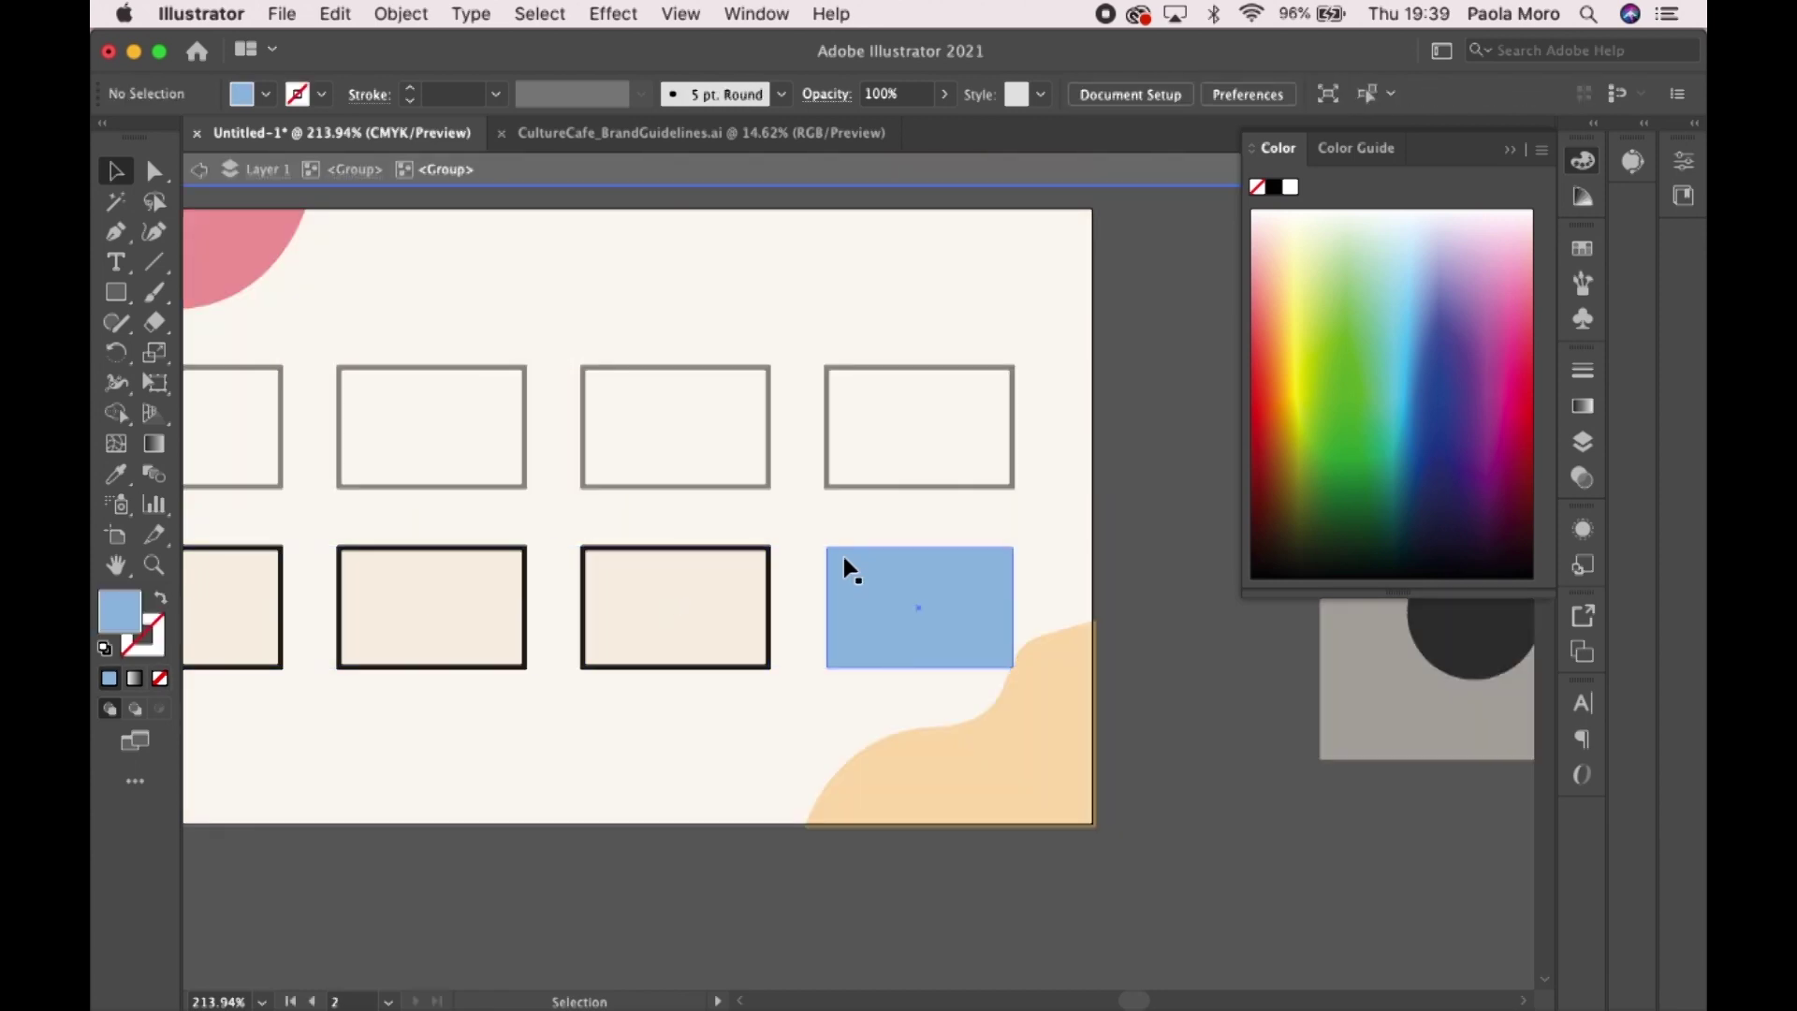
{"action": "left_click", "coordinate": [846, 559]}
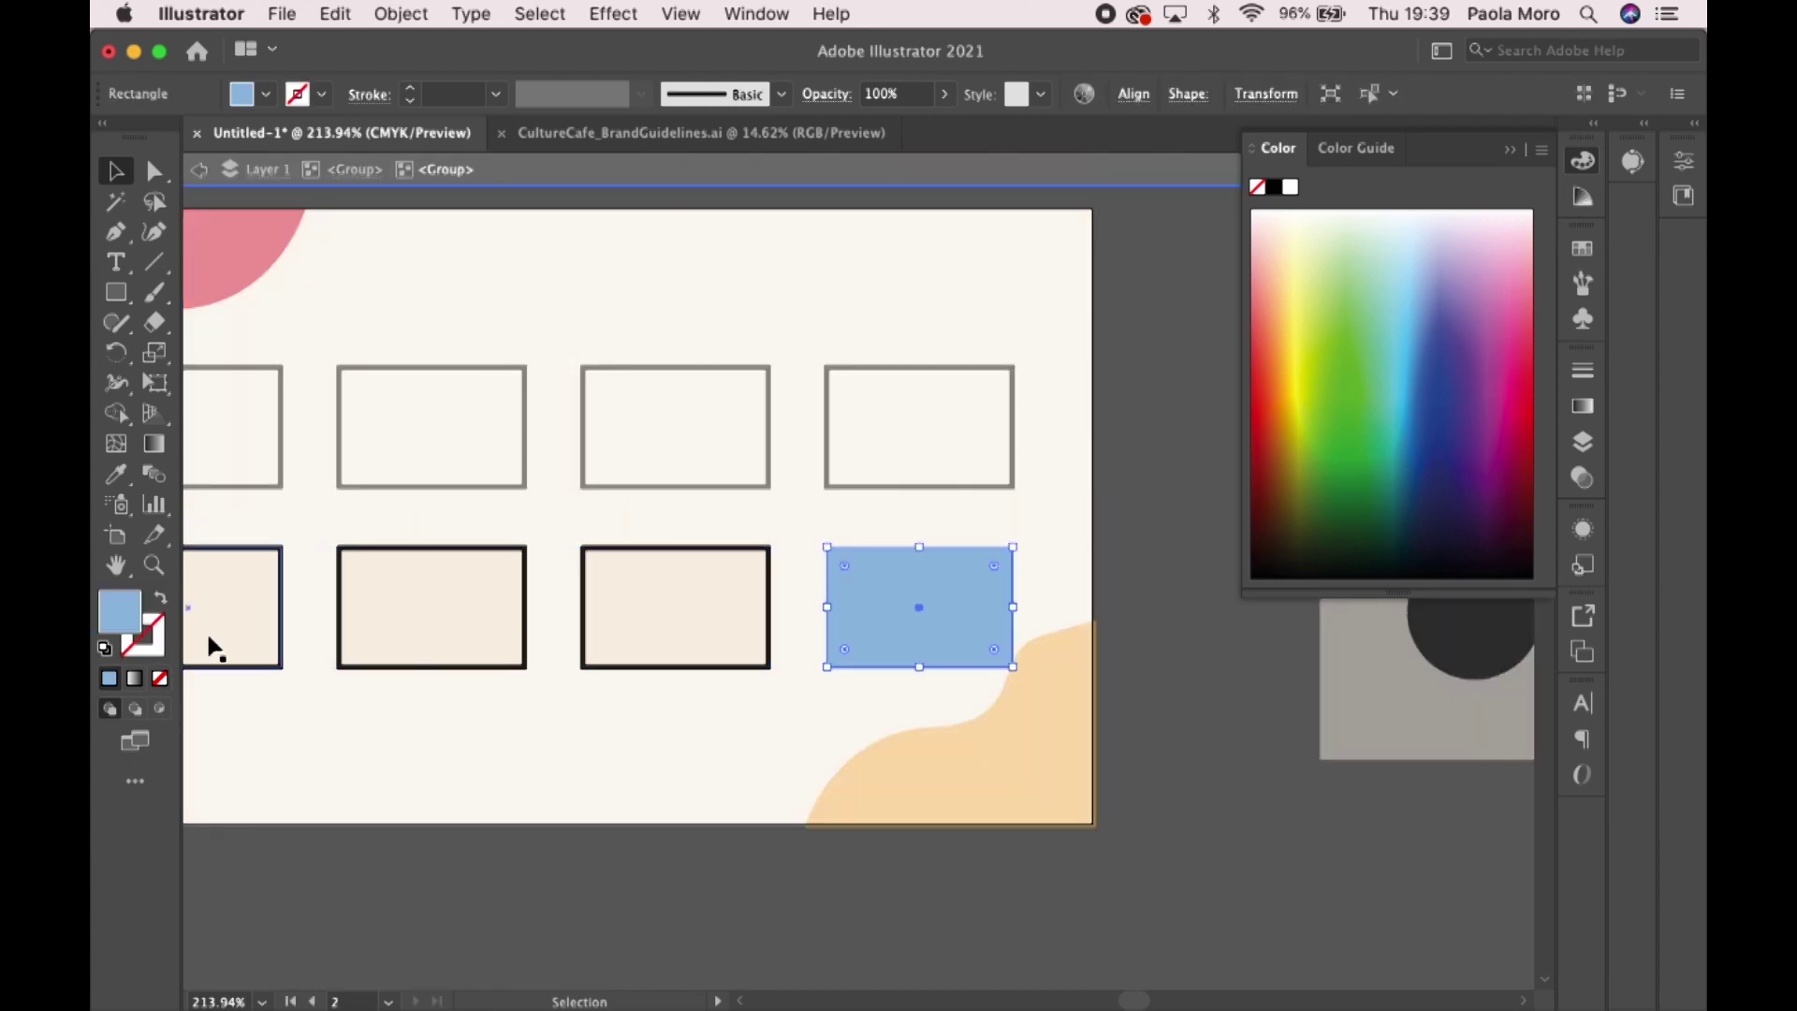
{"action": "left_click", "coordinate": [151, 627]}
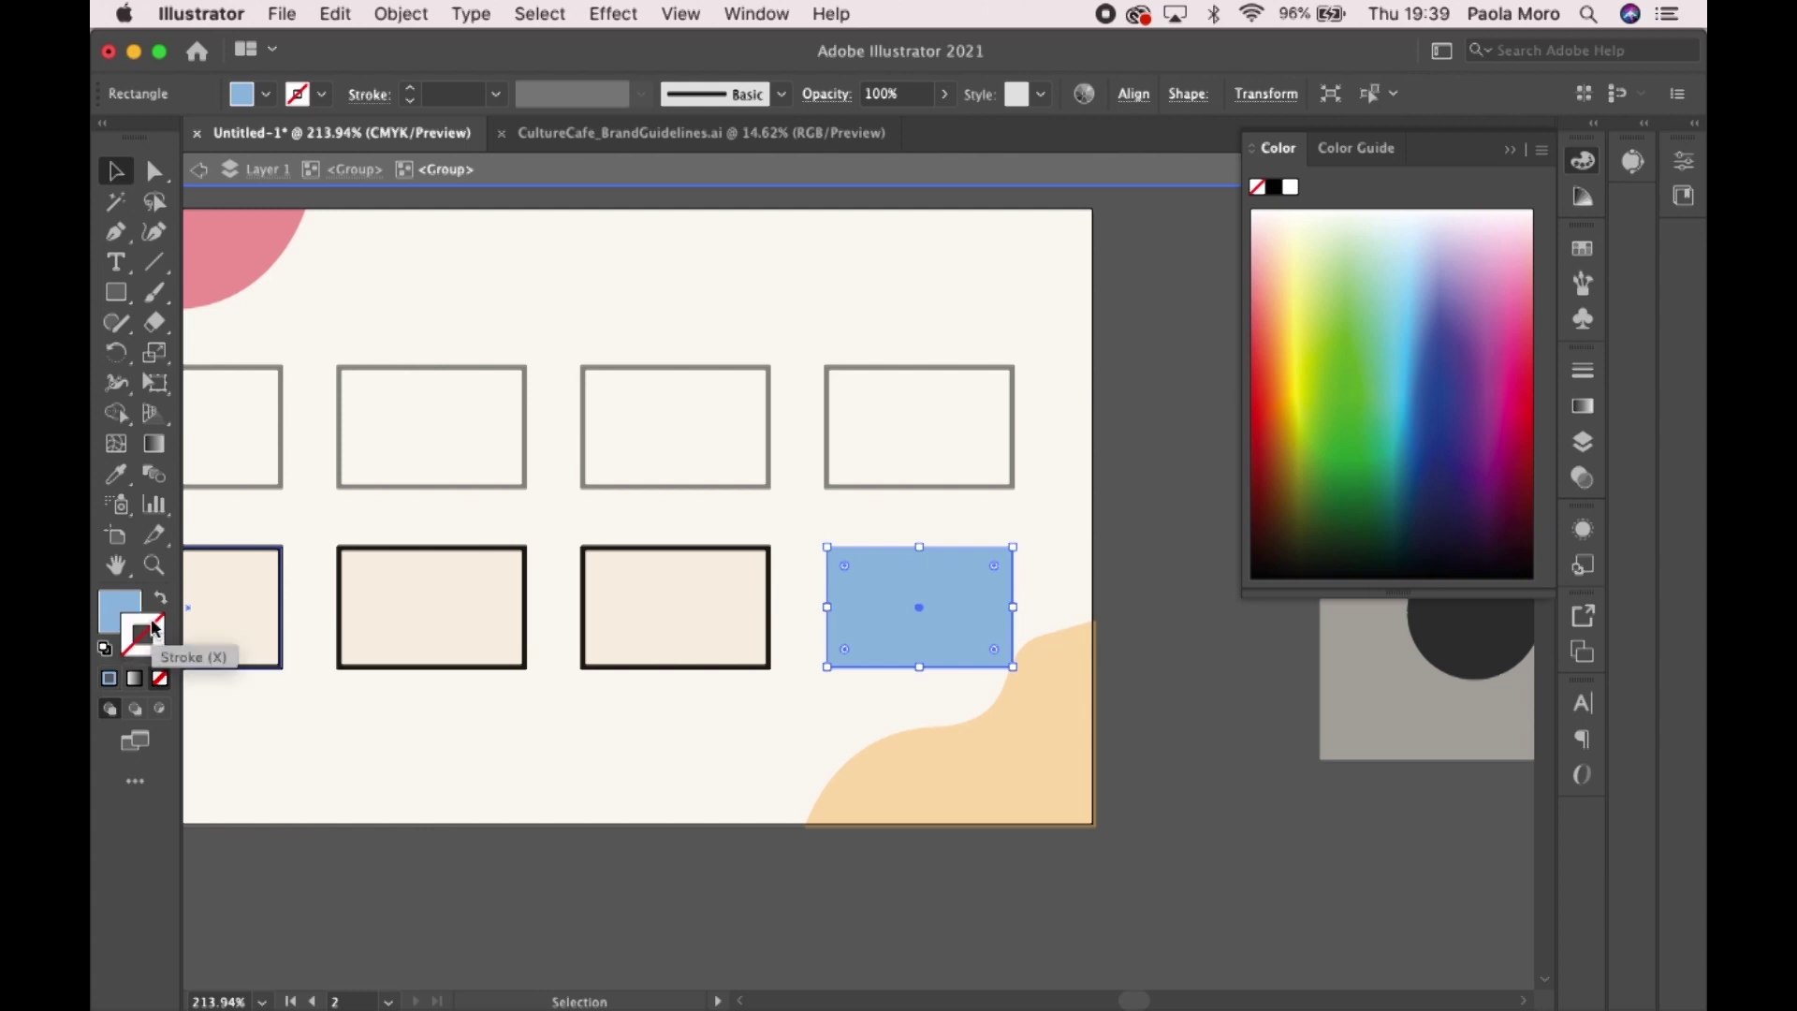
{"action": "double_click", "coordinate": [150, 632]}
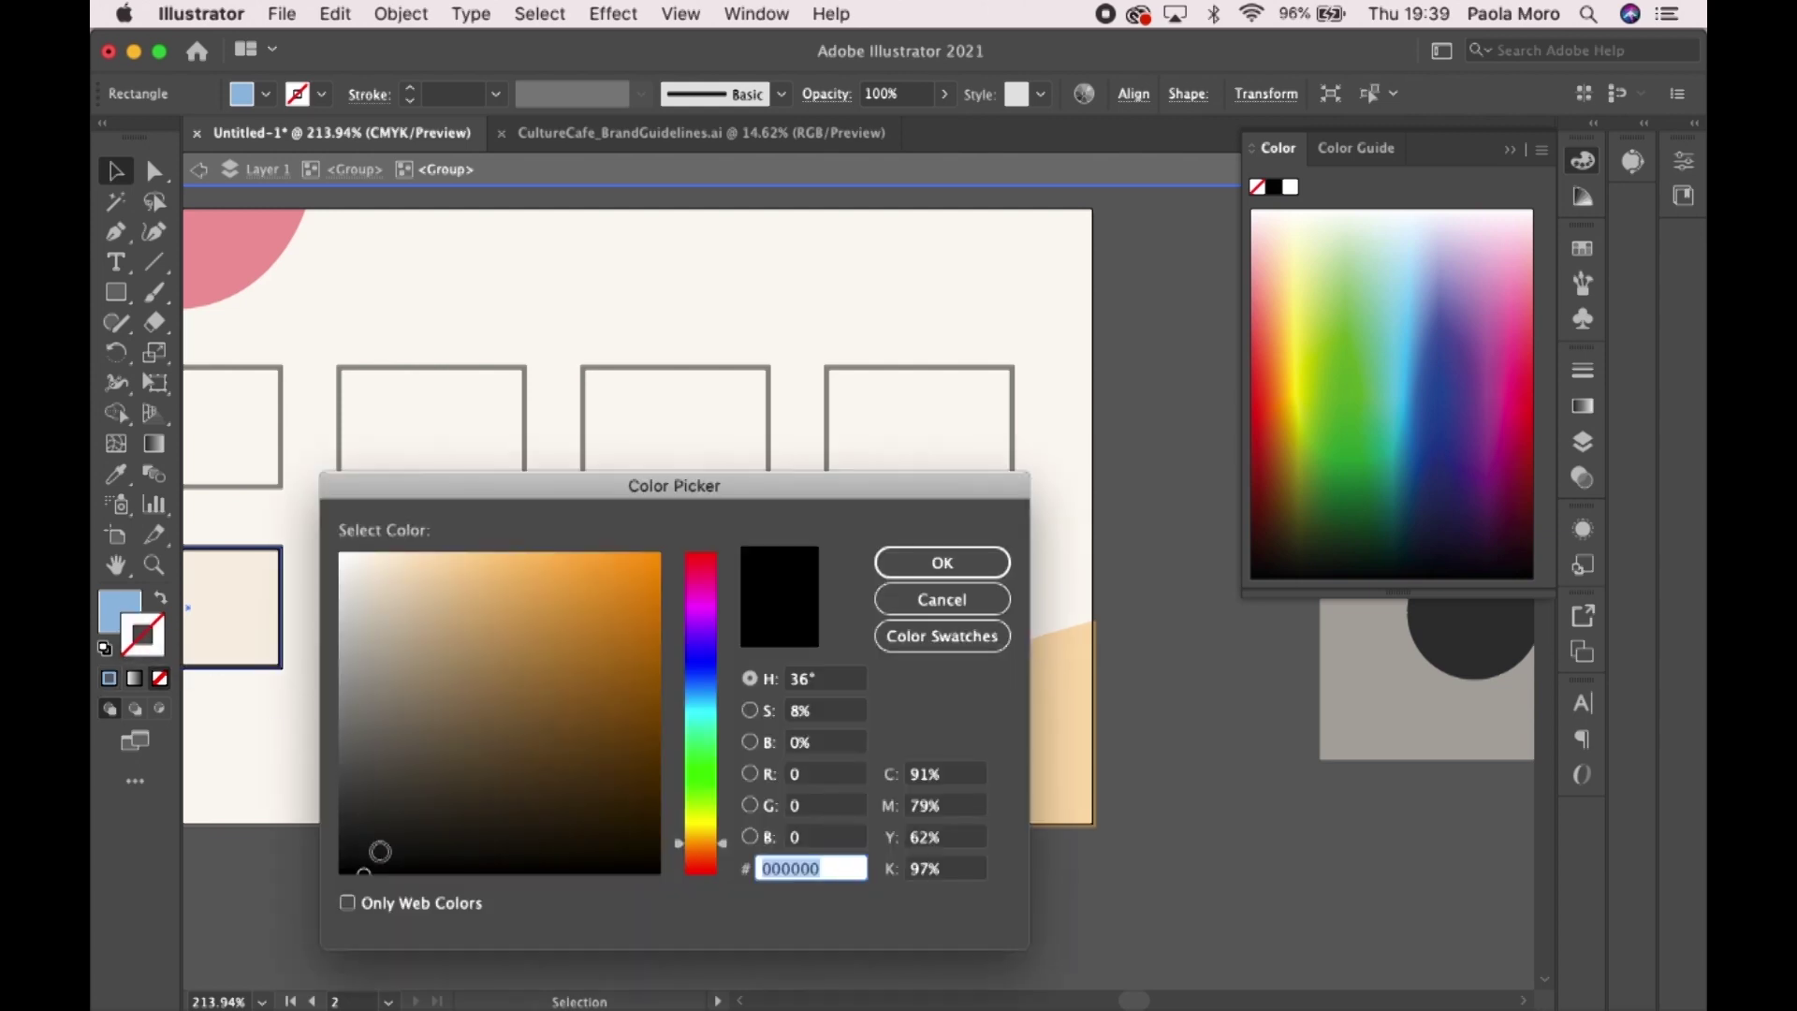
{"action": "left_click_drag", "start_coordinate": [384, 854], "coordinate": [389, 873]}
{"action": "left_click", "coordinate": [942, 563]}
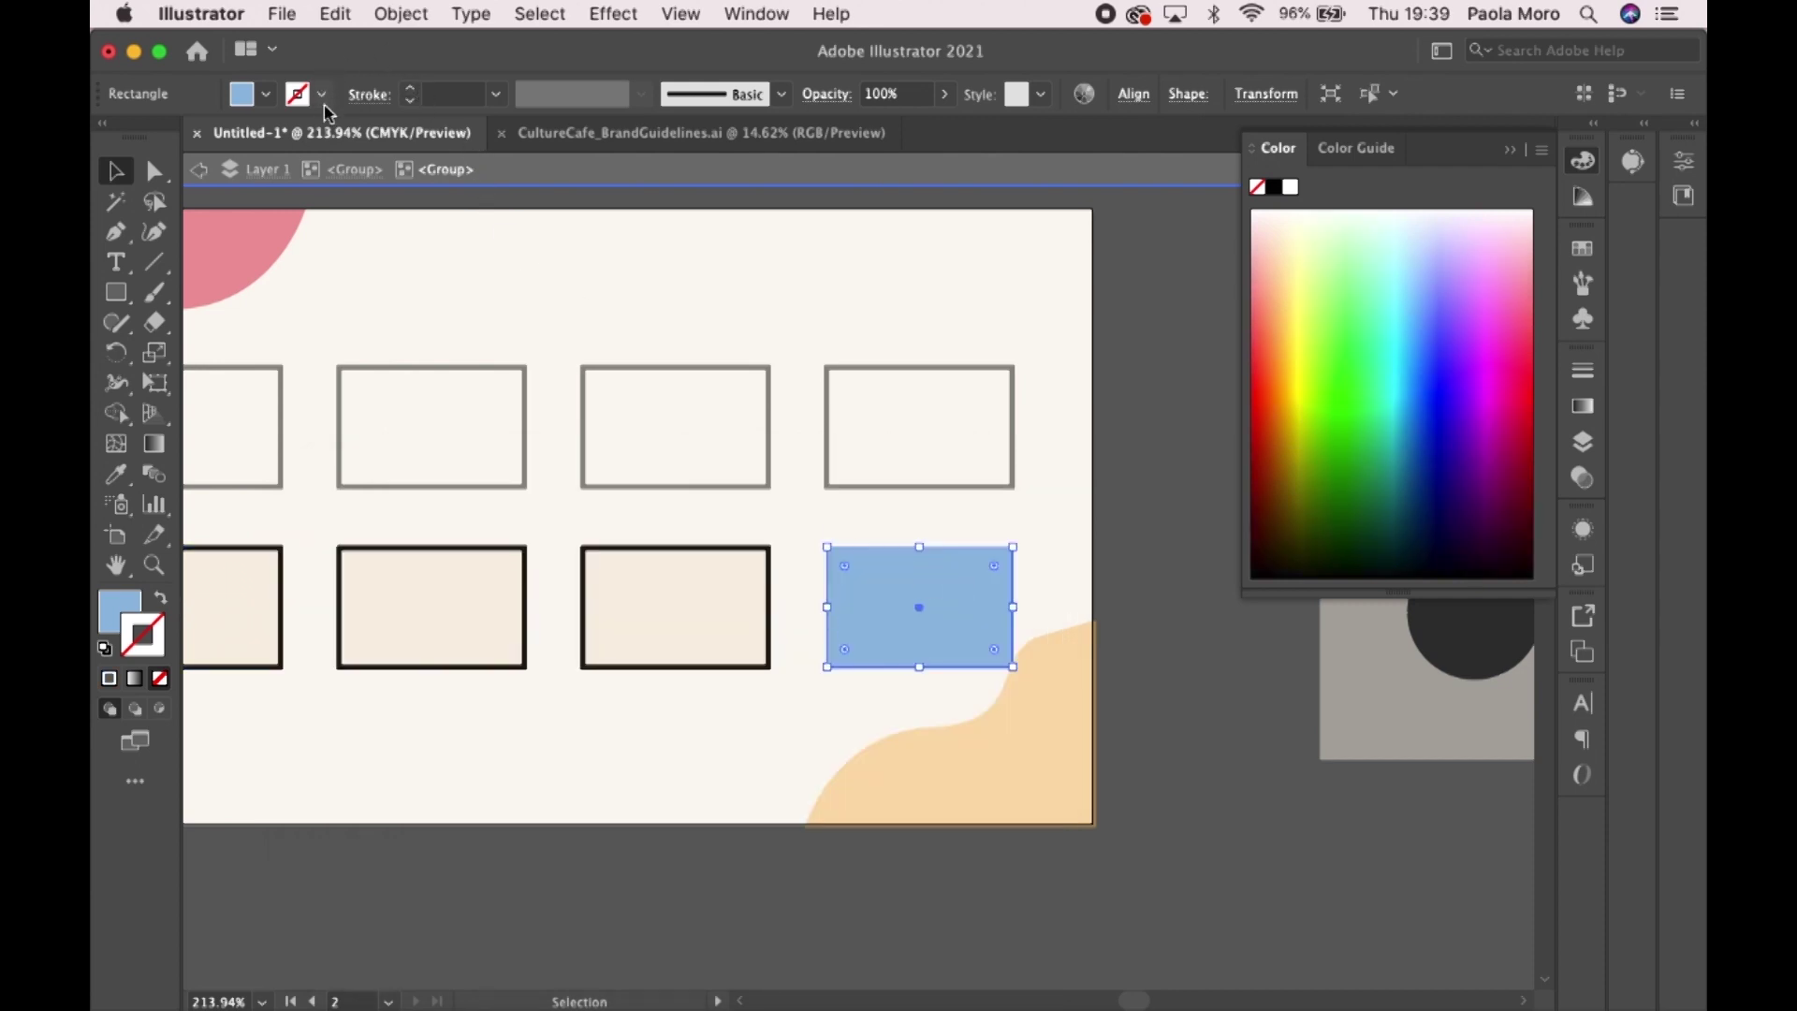
- Set the blue rectangle's stroke weight to 2 pt and exit the isolated group
{"action": "left_click", "coordinate": [412, 89]}
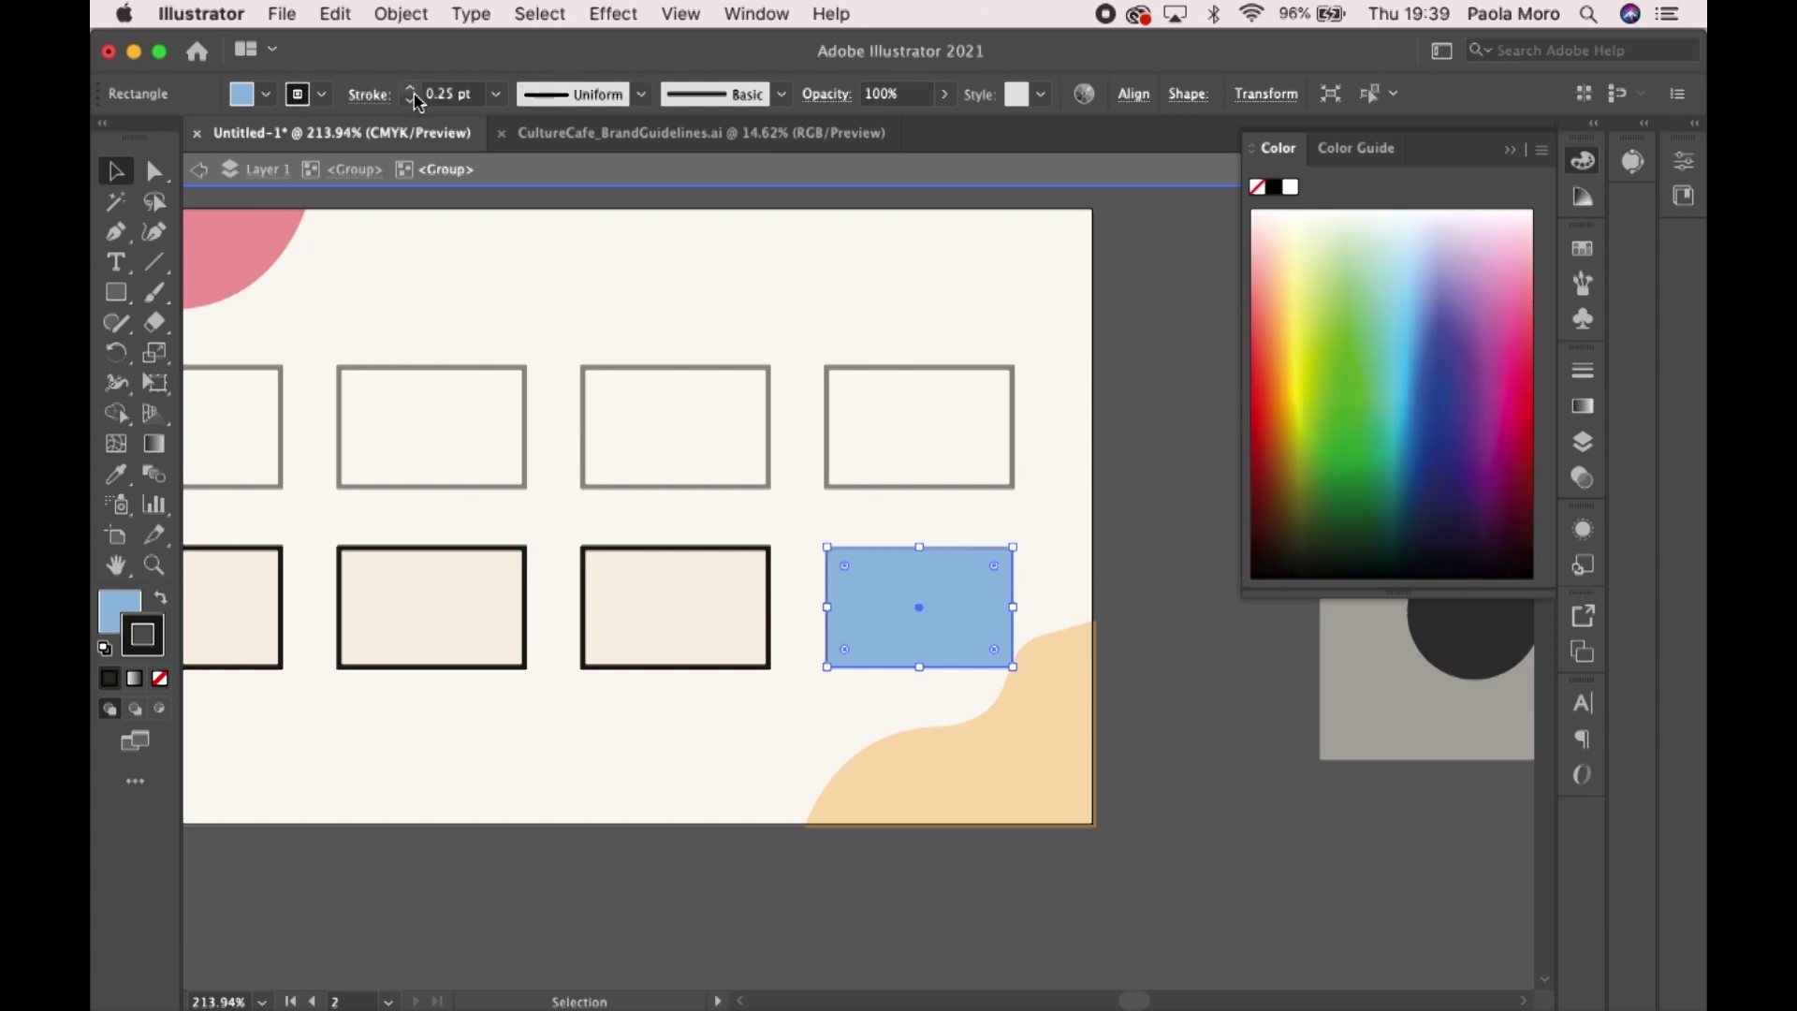
{"action": "left_click", "coordinate": [412, 89]}
{"action": "left_click", "coordinate": [412, 89]}
{"action": "left_click", "coordinate": [412, 91]}
{"action": "left_click", "coordinate": [412, 92]}
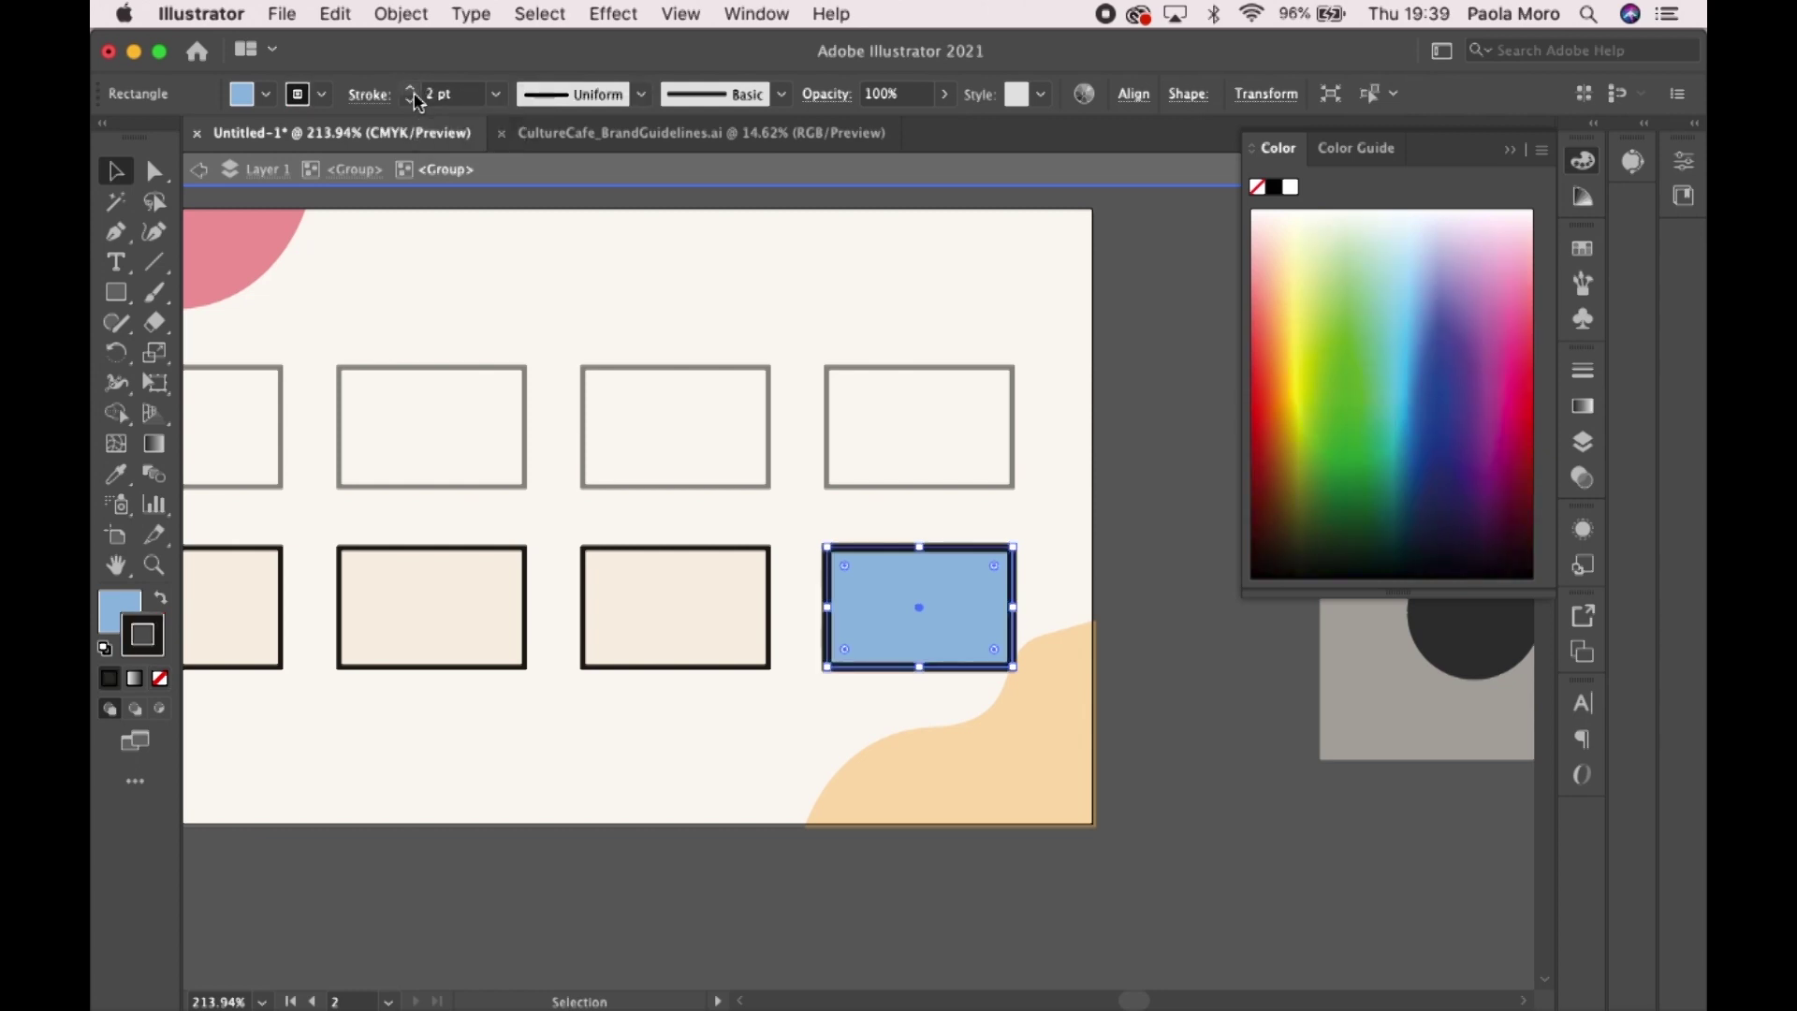
{"action": "left_click", "coordinate": [505, 241]}
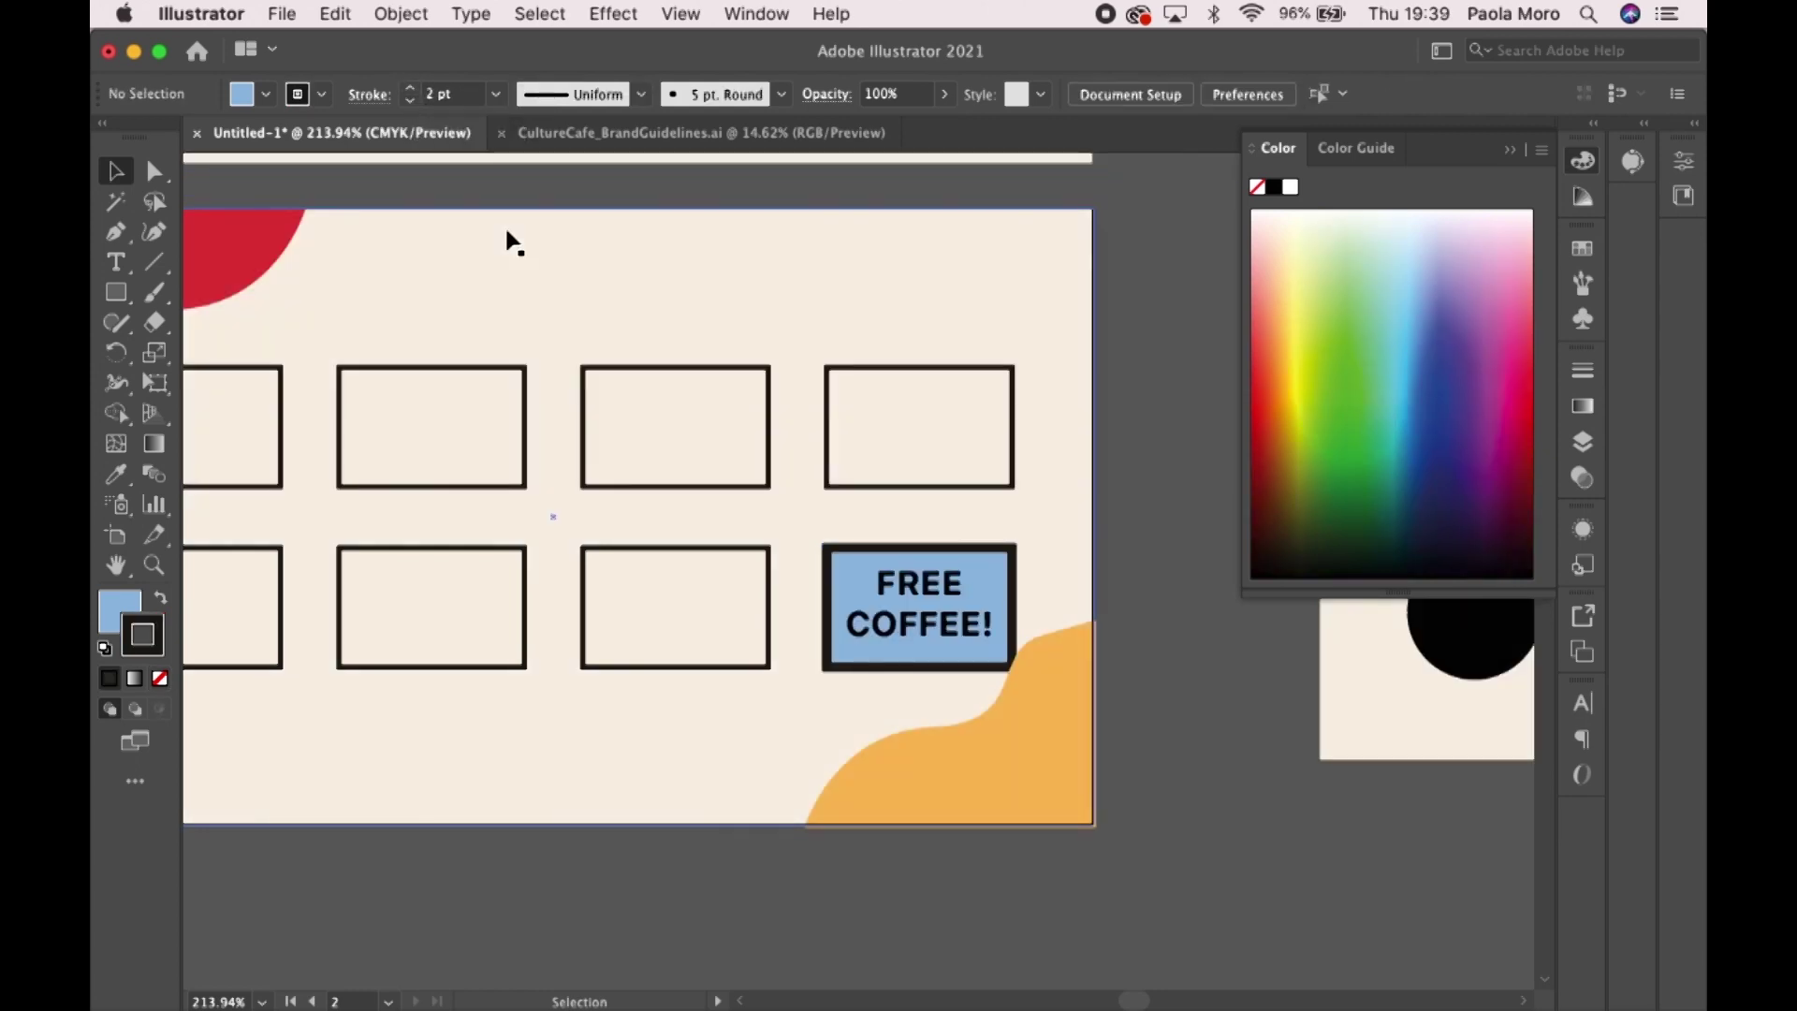
- Isolate the box group and reduce the stroke of the upper row's four boxes to 0.75 pt
{"action": "scroll", "coordinate": [505, 238], "scroll_direction": "down", "scroll_amount": 5}
{"action": "scroll", "coordinate": [507, 245], "scroll_direction": "up", "scroll_amount": 5}
{"action": "scroll", "coordinate": [507, 245], "scroll_direction": "left", "scroll_amount": 2}
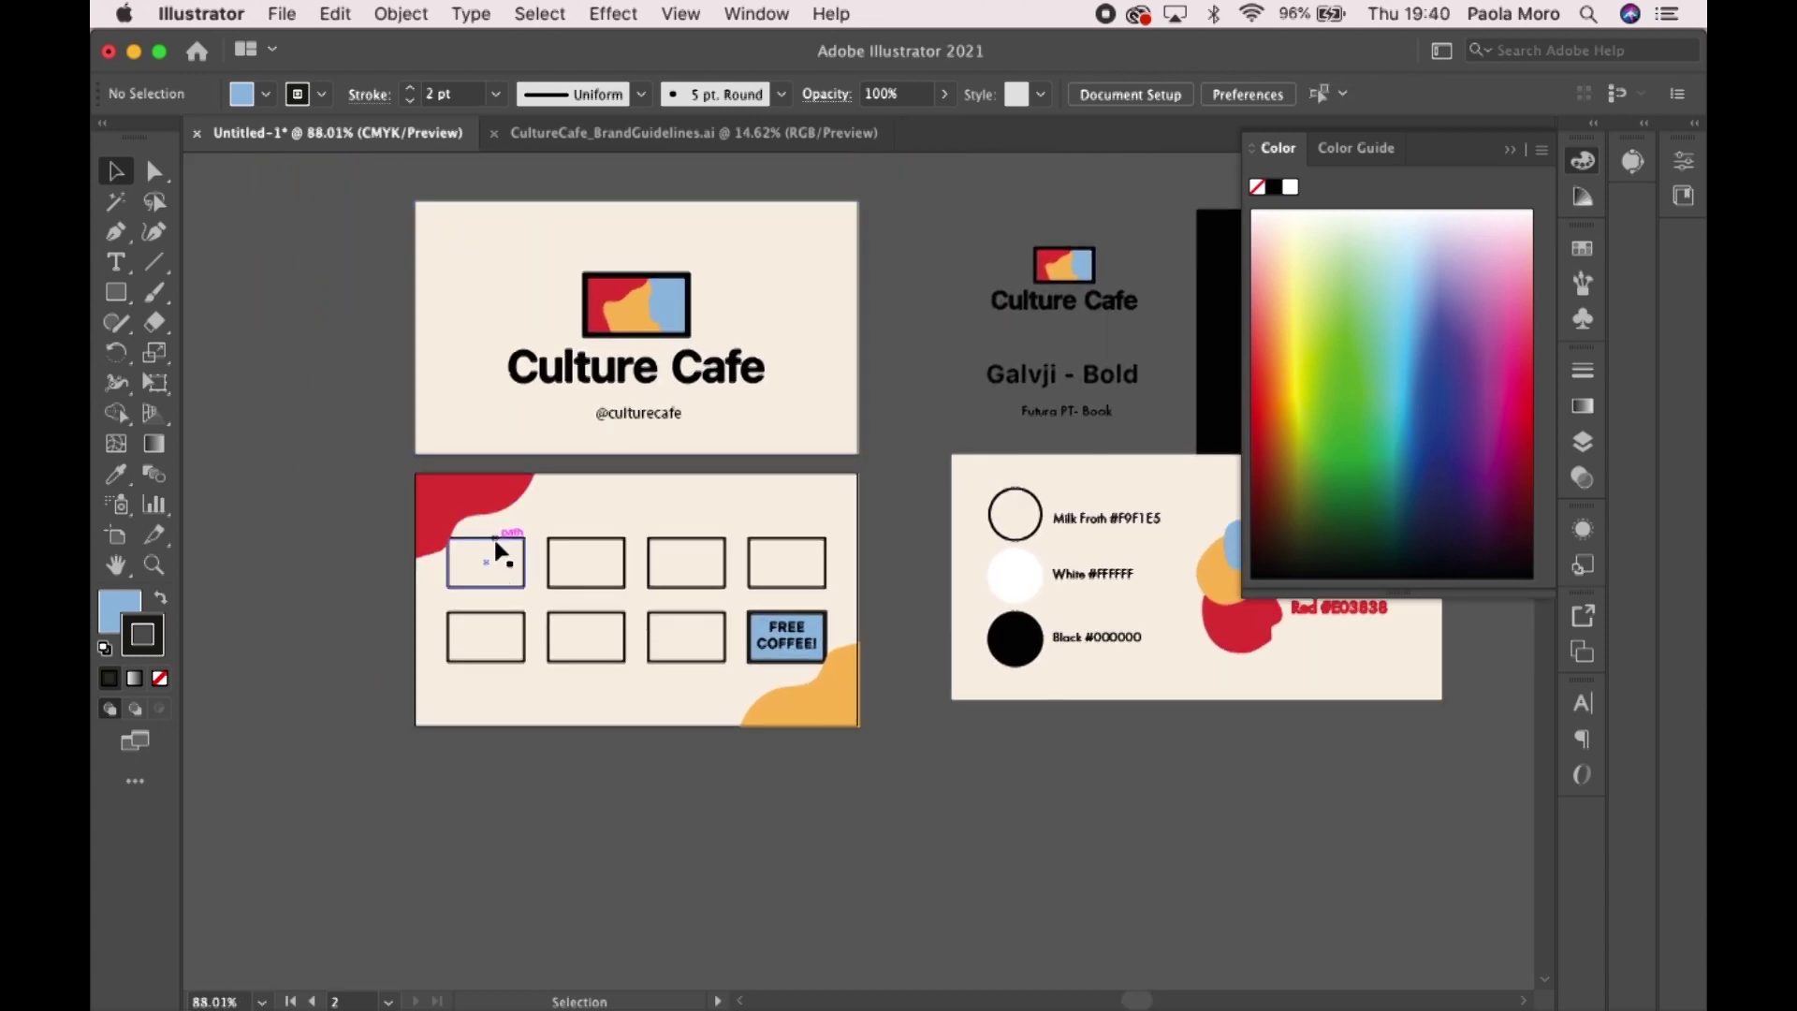
{"action": "left_click", "coordinate": [502, 552]}
{"action": "double_click", "coordinate": [498, 550]}
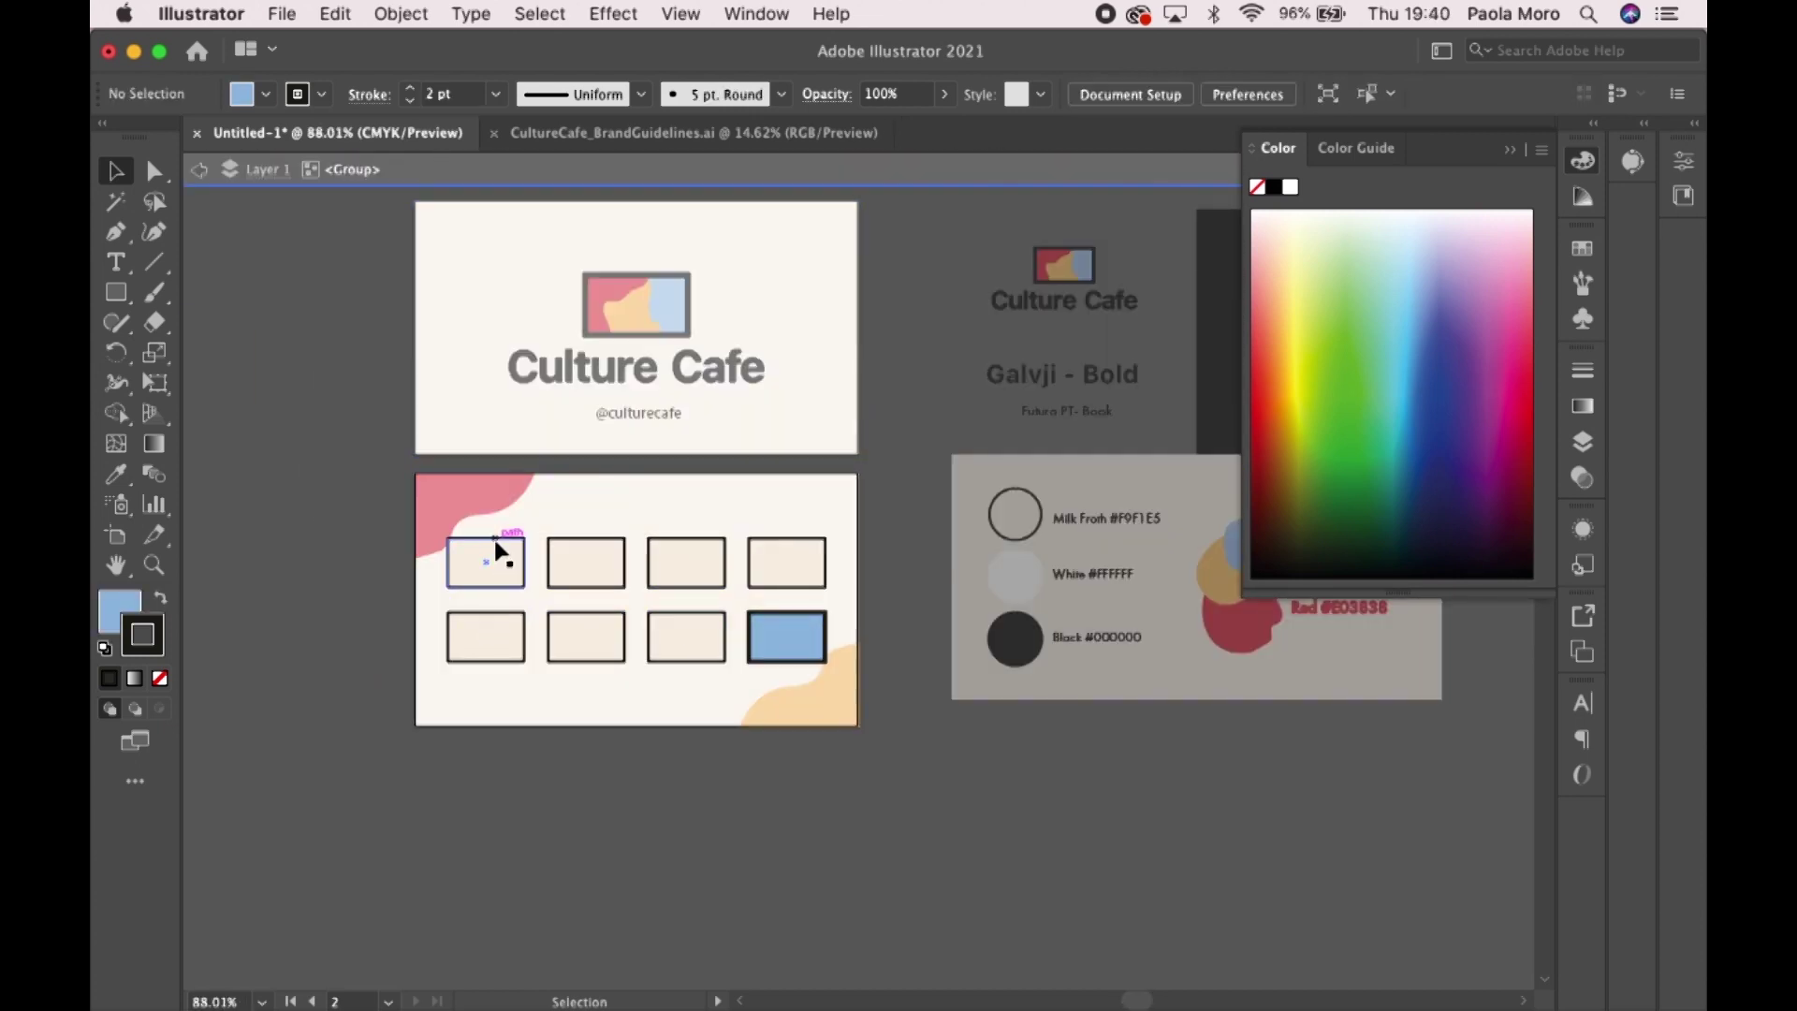
{"action": "left_click", "coordinate": [410, 102]}
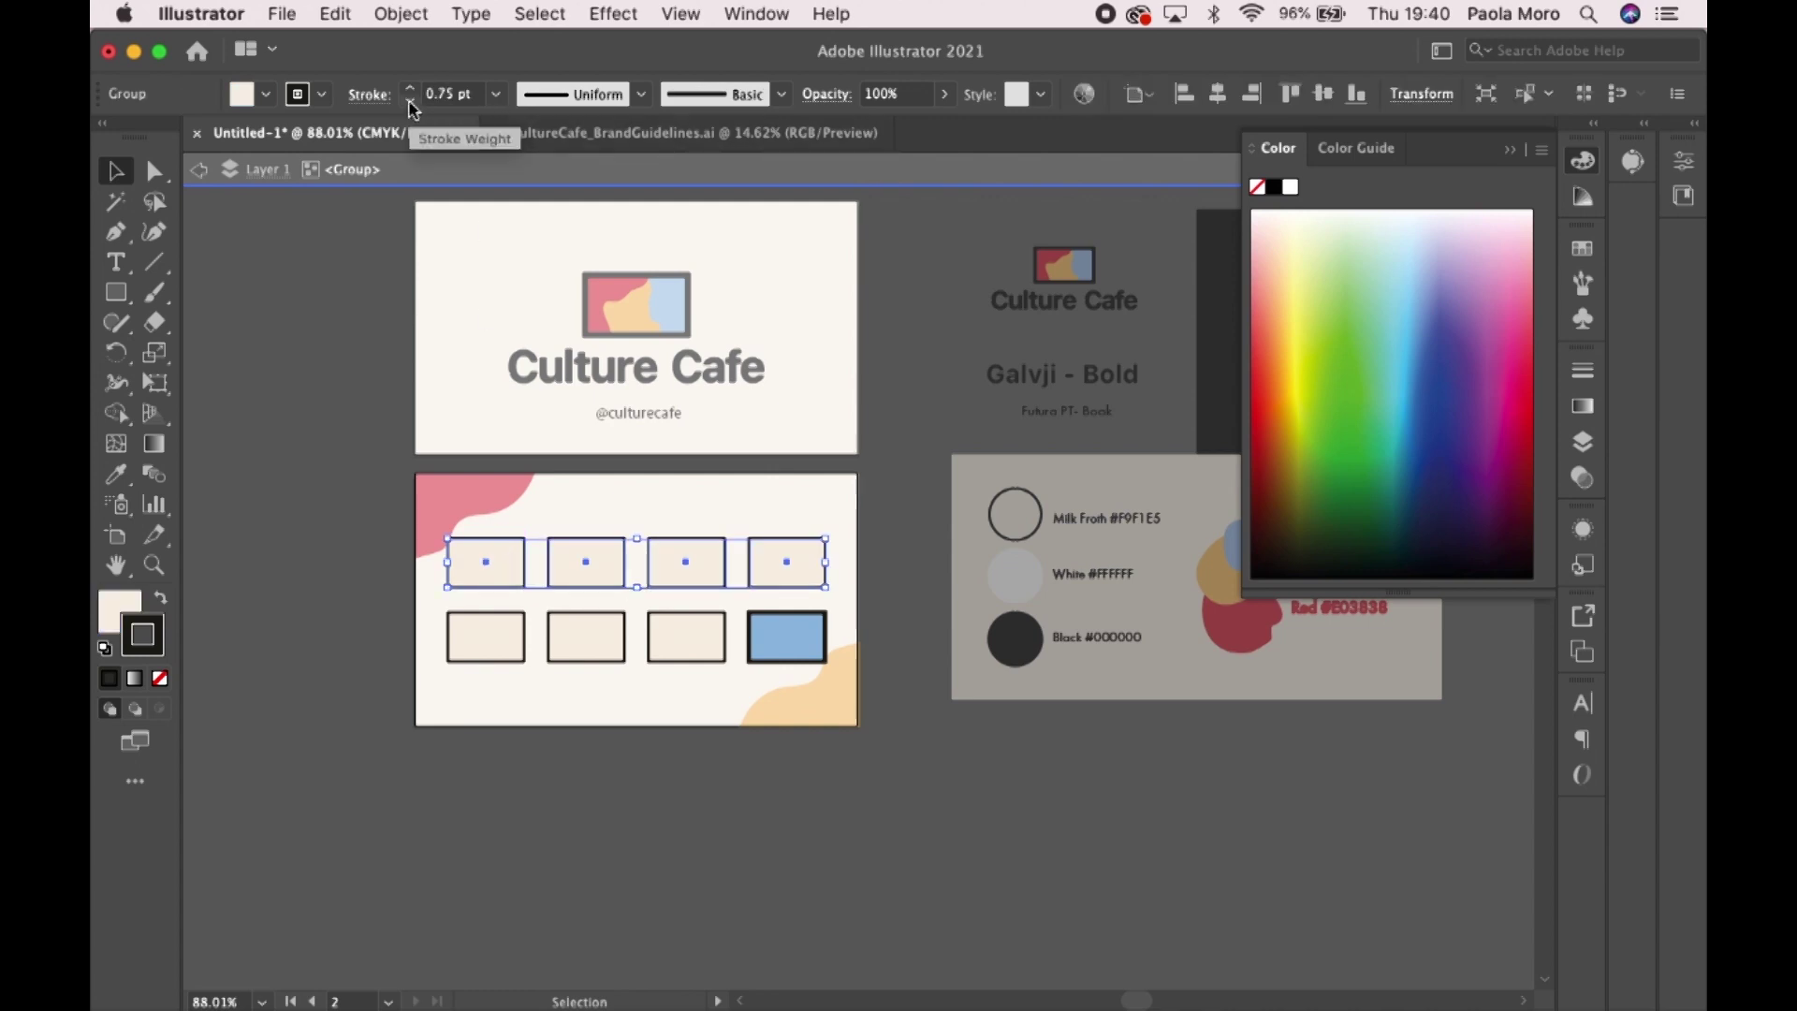
{"action": "left_click", "coordinate": [310, 351]}
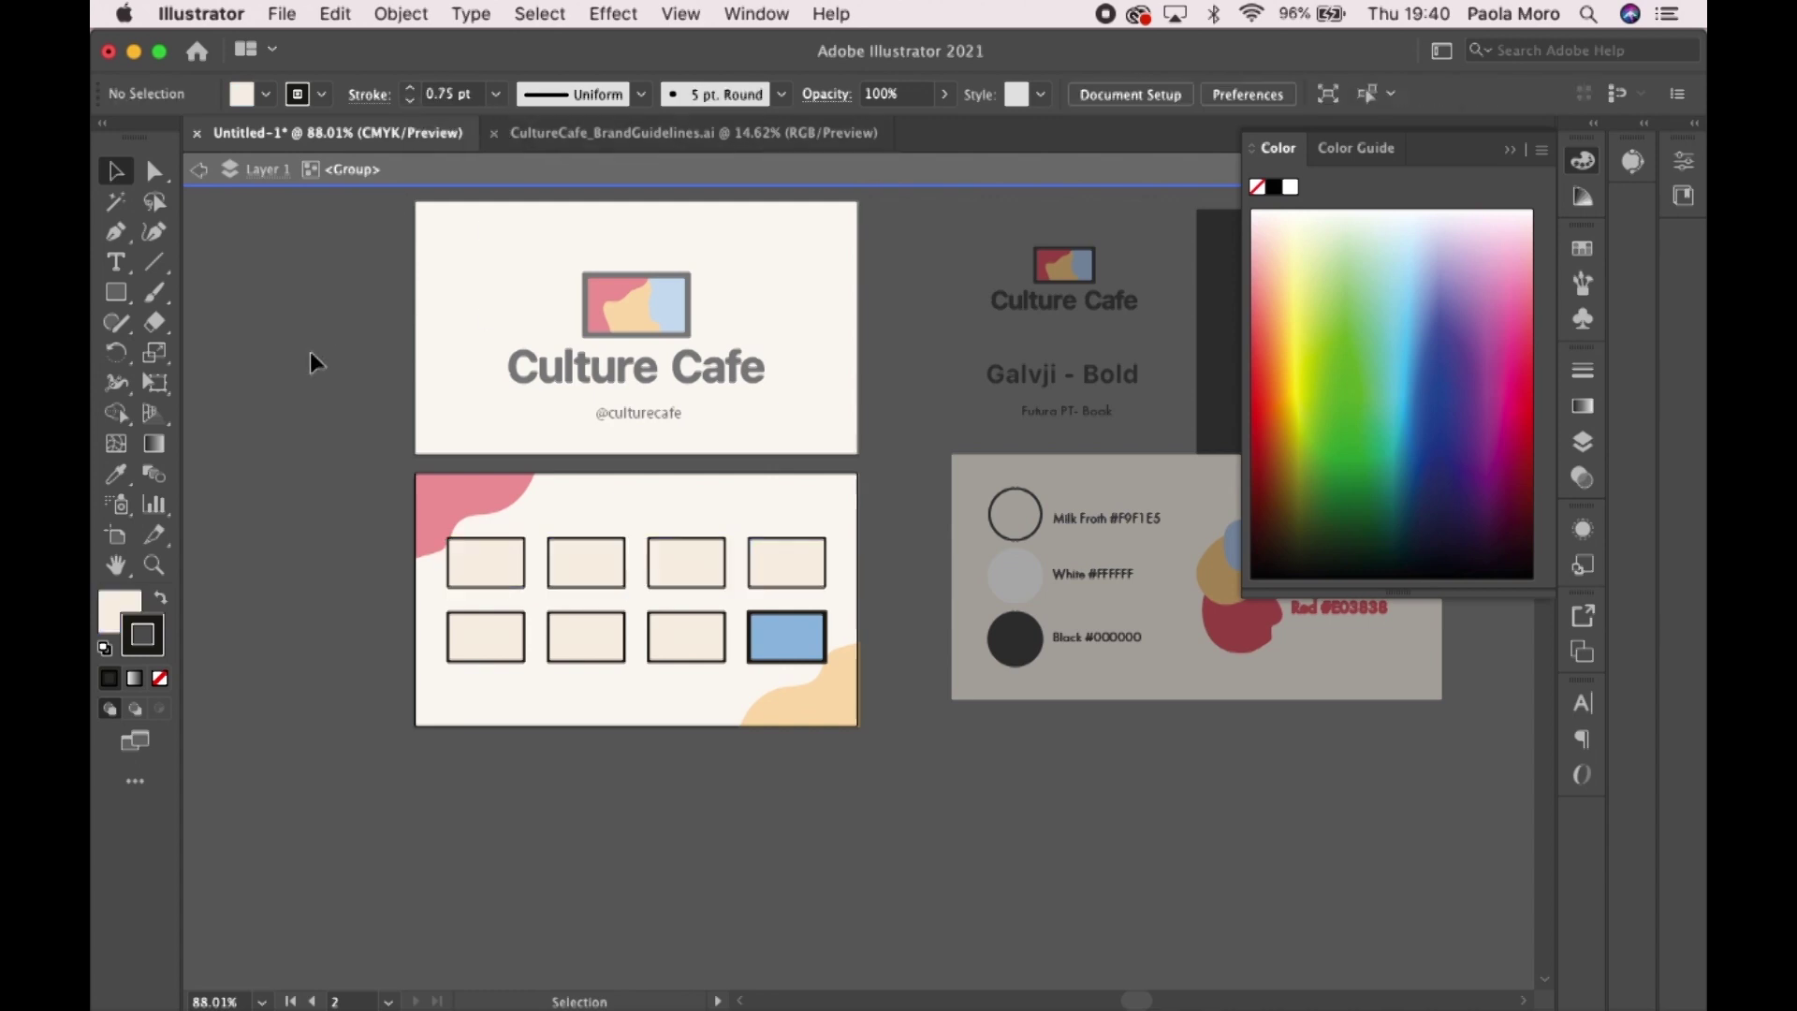
- Reduce the stroke of the lower row's three unfilled boxes to 0.75 pt and exit isolation
{"action": "left_click", "coordinate": [463, 614]}
{"action": "double_click", "coordinate": [465, 623]}
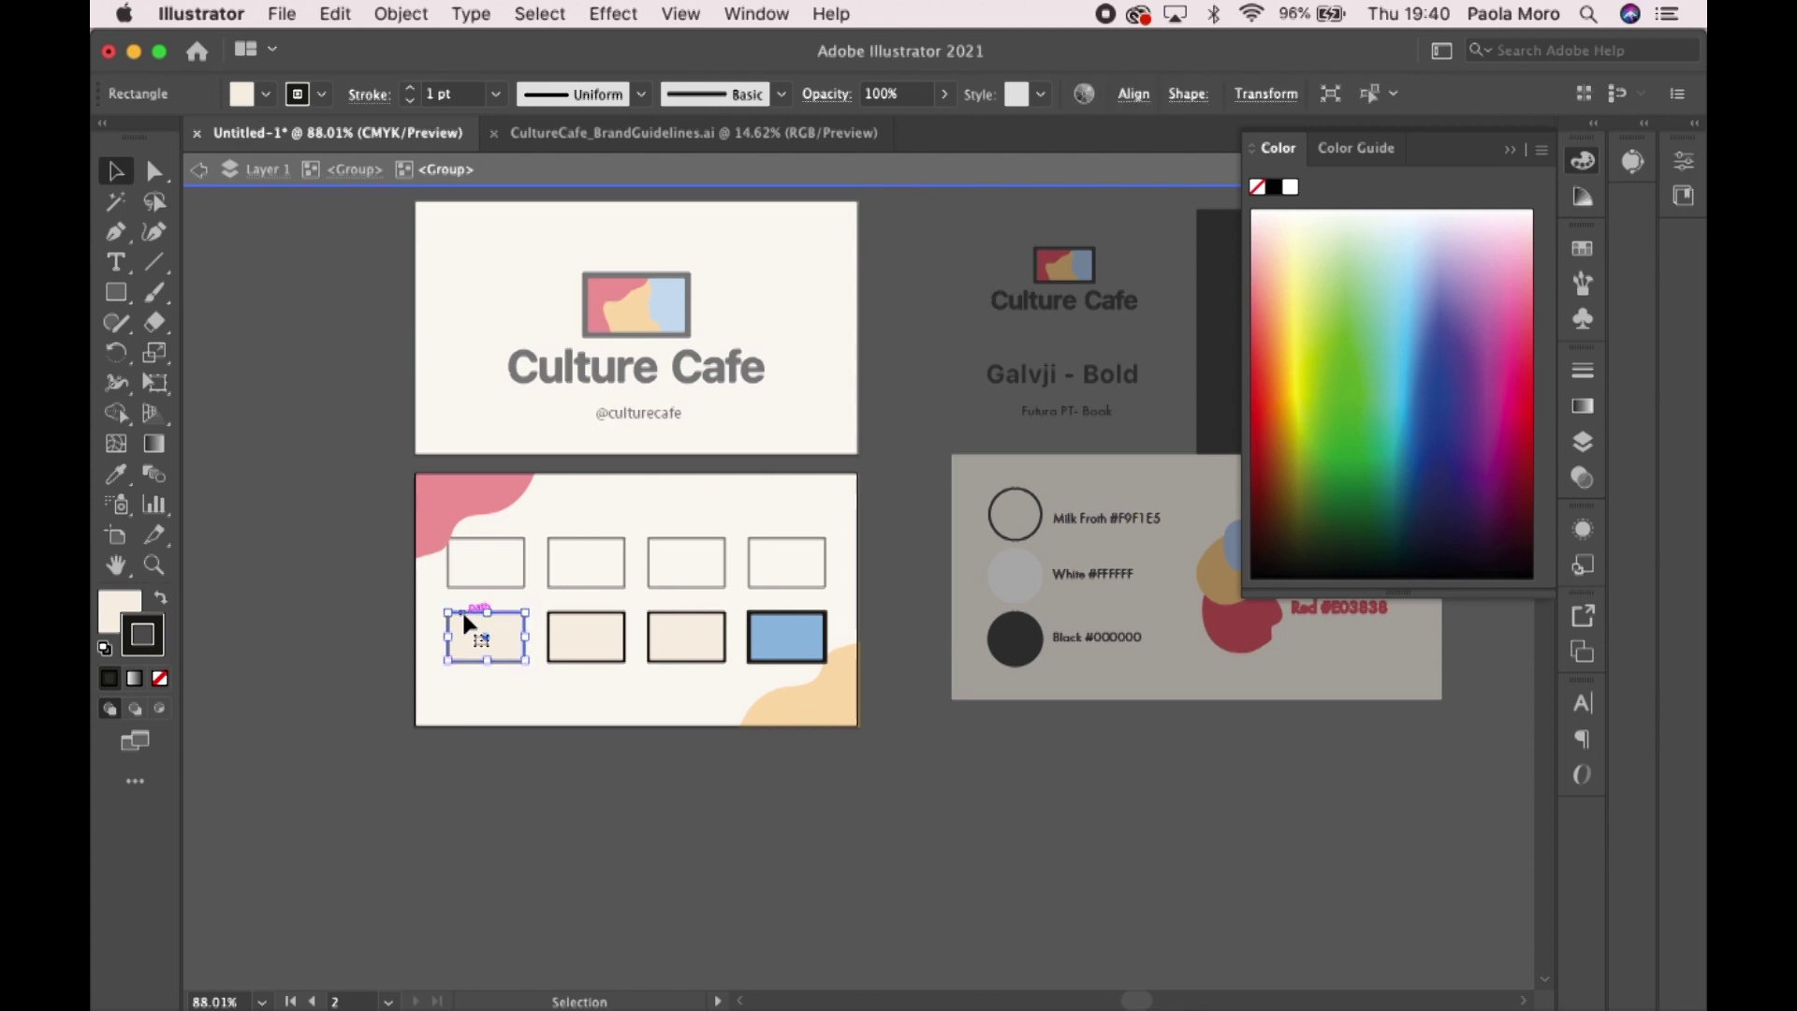
{"action": "left_click", "coordinate": [586, 633], "text": "shift"}
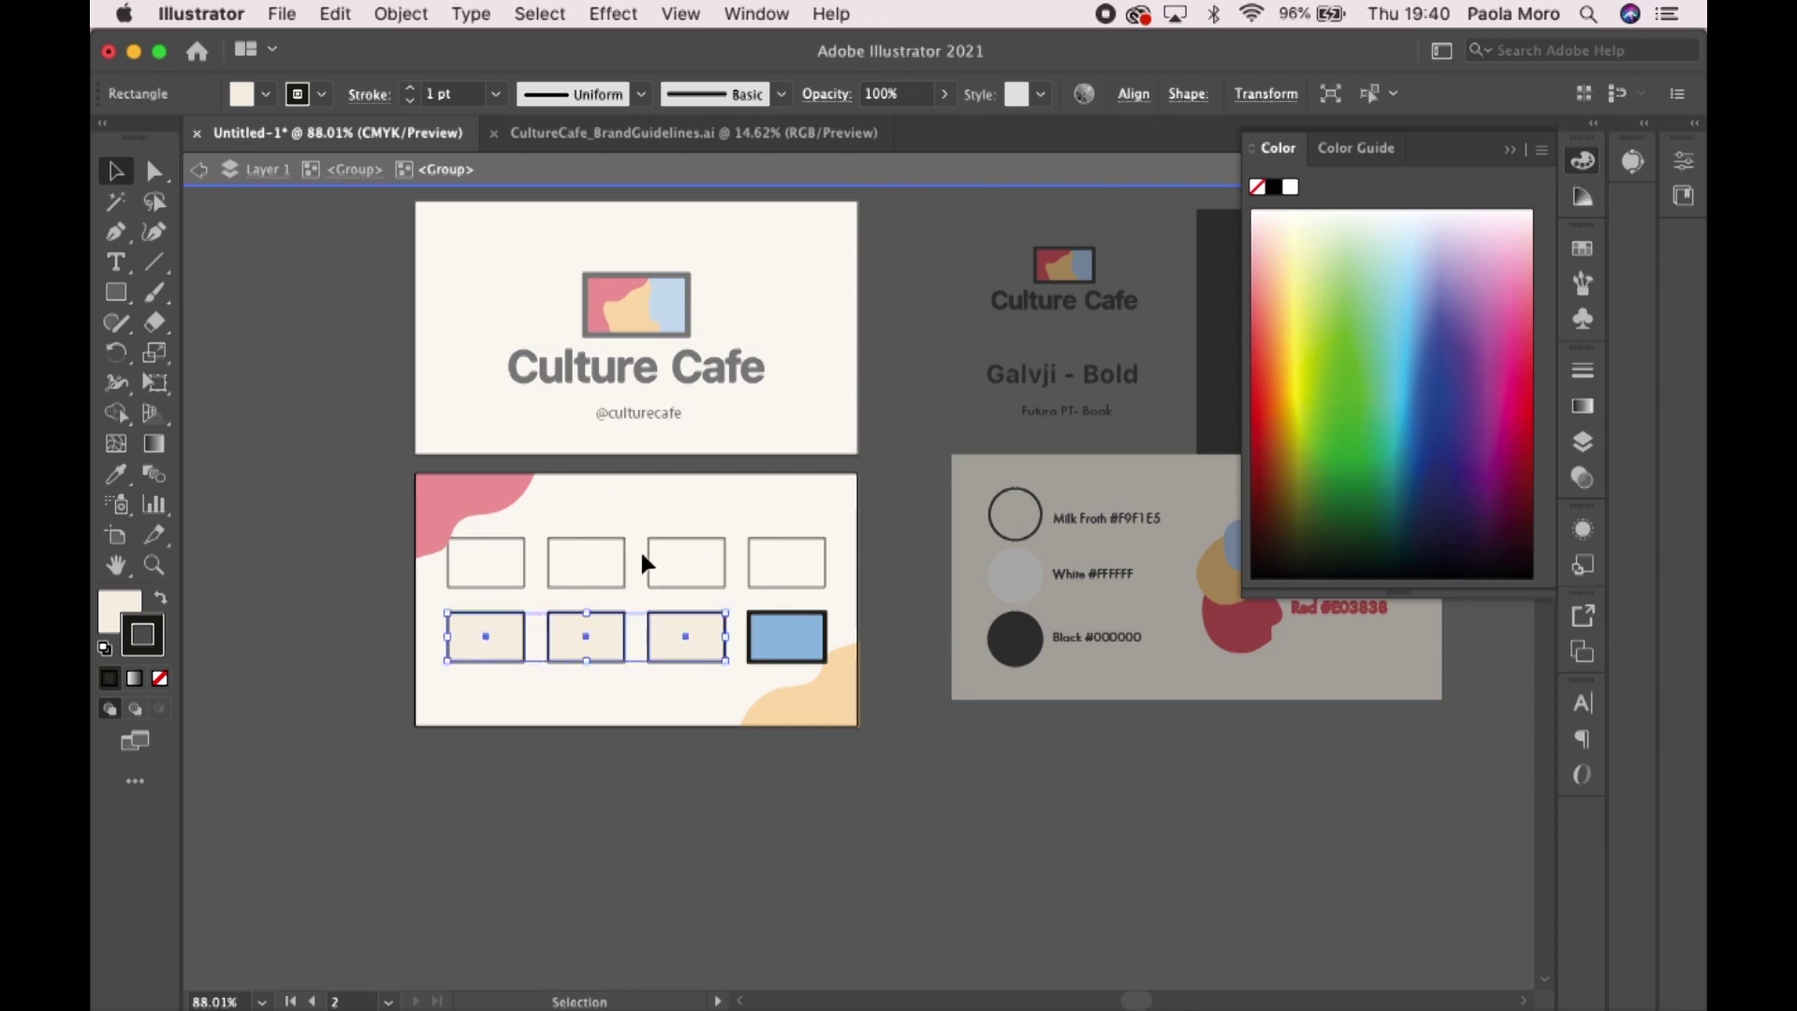
{"action": "left_click", "coordinate": [409, 100]}
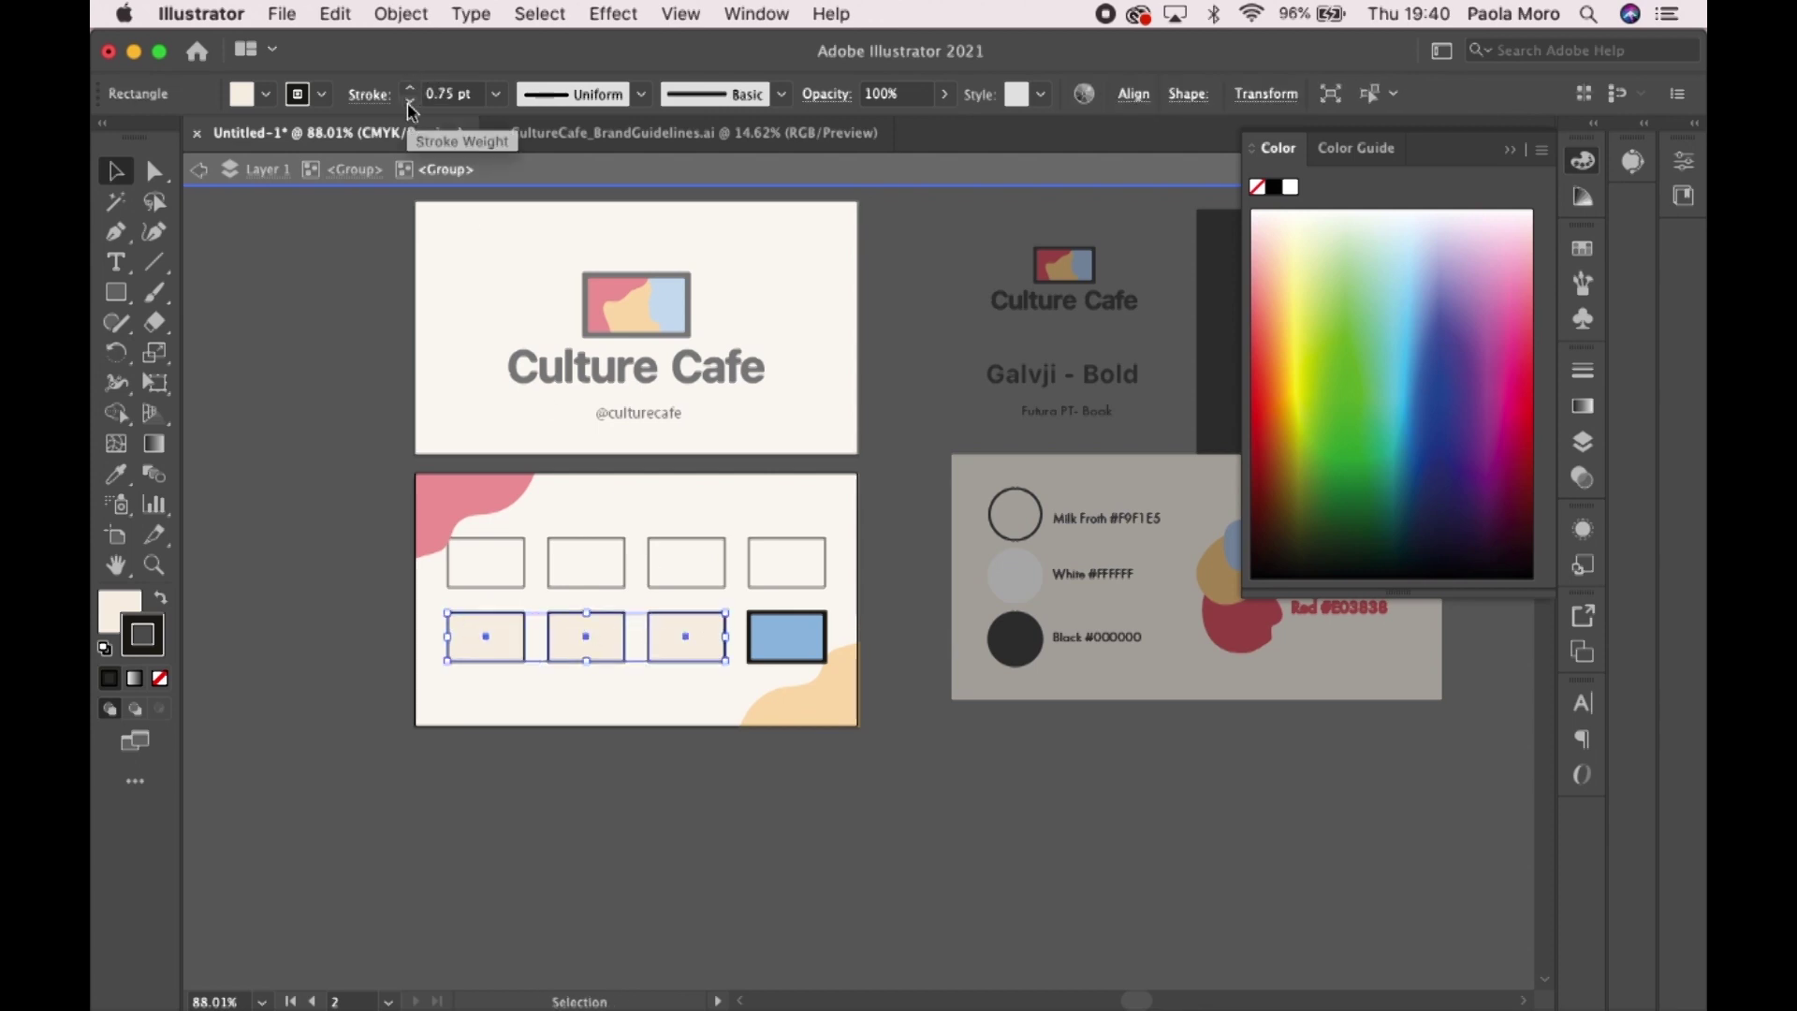
{"action": "double_click", "coordinate": [369, 454]}
{"action": "scroll", "coordinate": [369, 457], "scroll_direction": "down", "scroll_amount": 2}
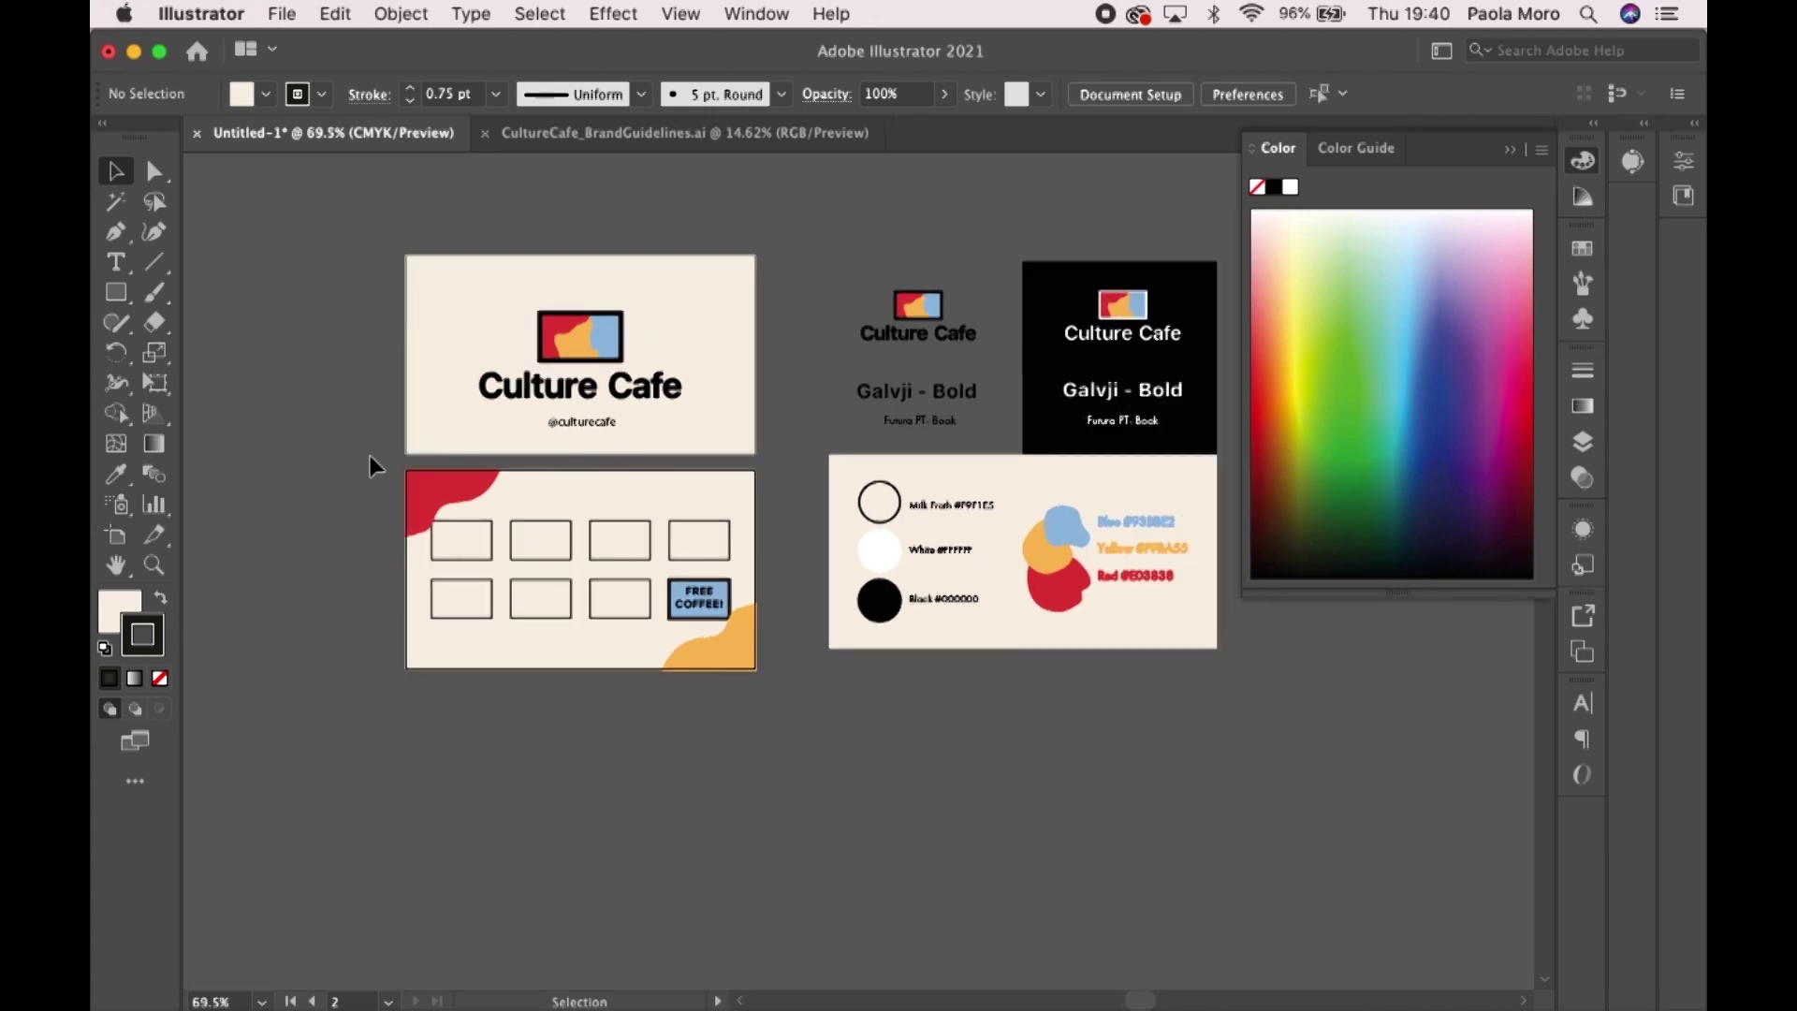
- Try nudging the group of eight boxes down on the Back artboard without its text
{"action": "scroll", "coordinate": [369, 455], "scroll_direction": "up", "scroll_amount": 4}
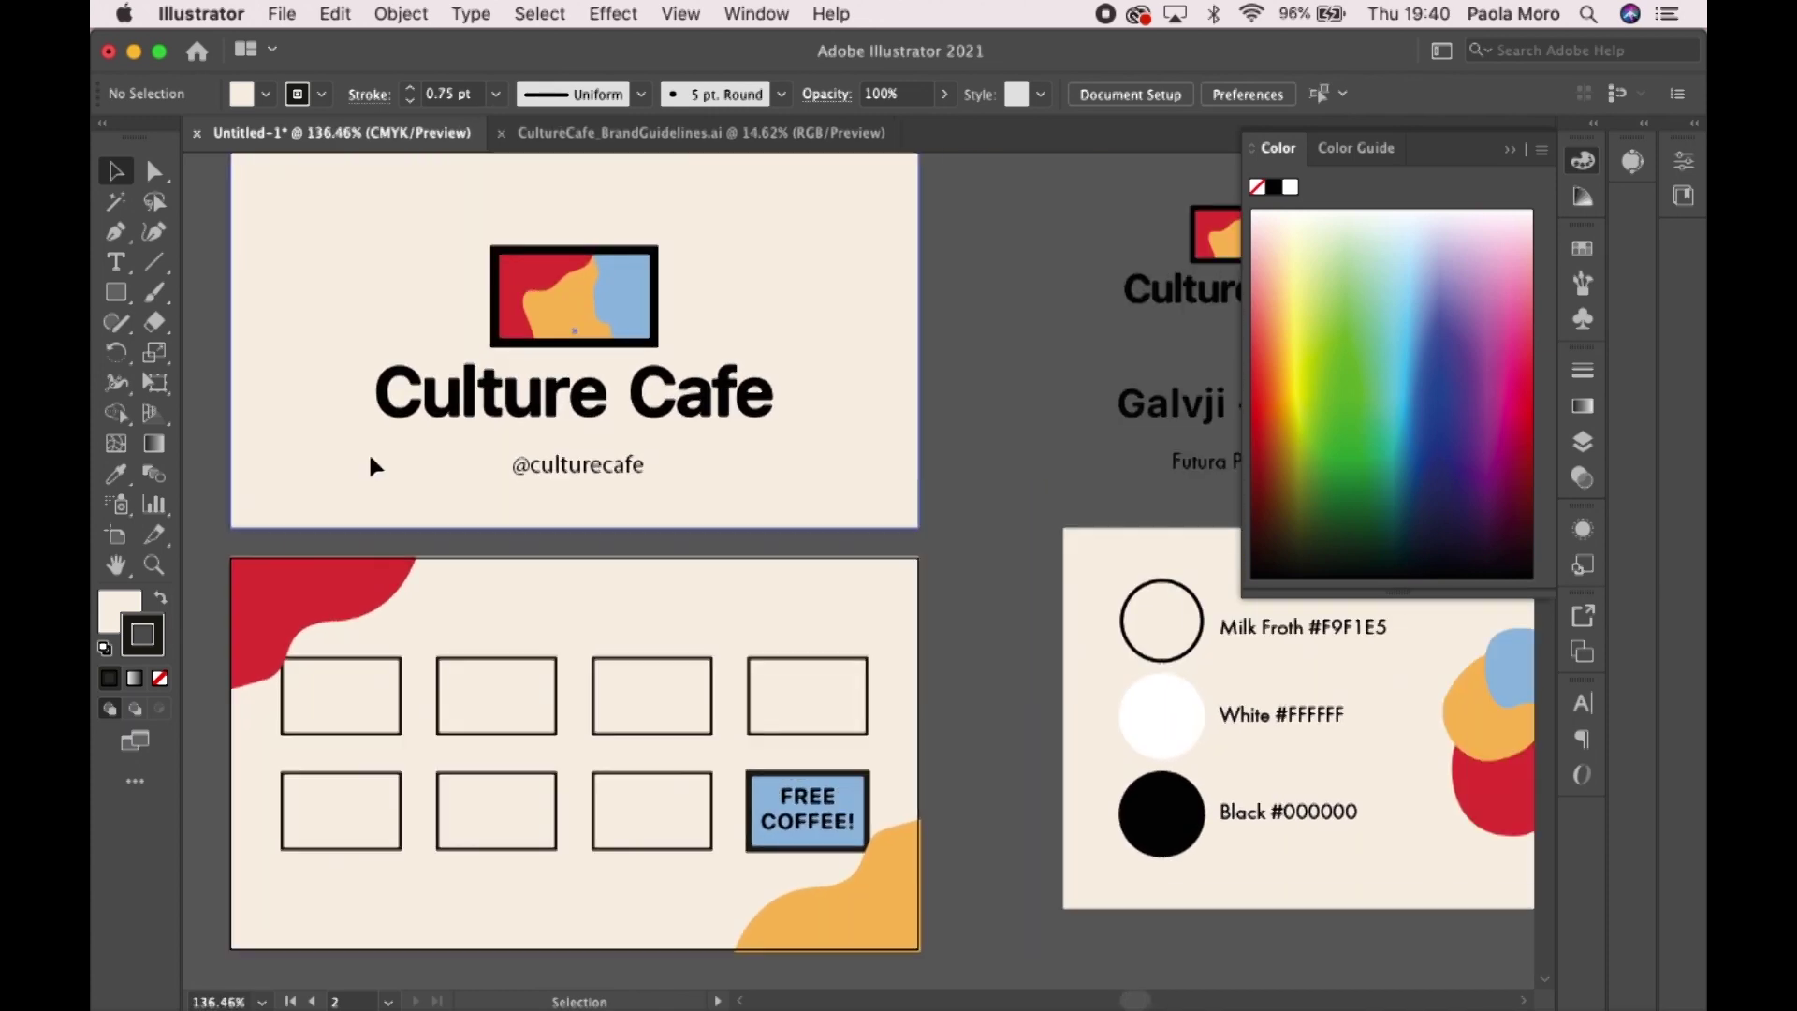
{"action": "scroll", "coordinate": [370, 459], "scroll_direction": "down", "scroll_amount": 3}
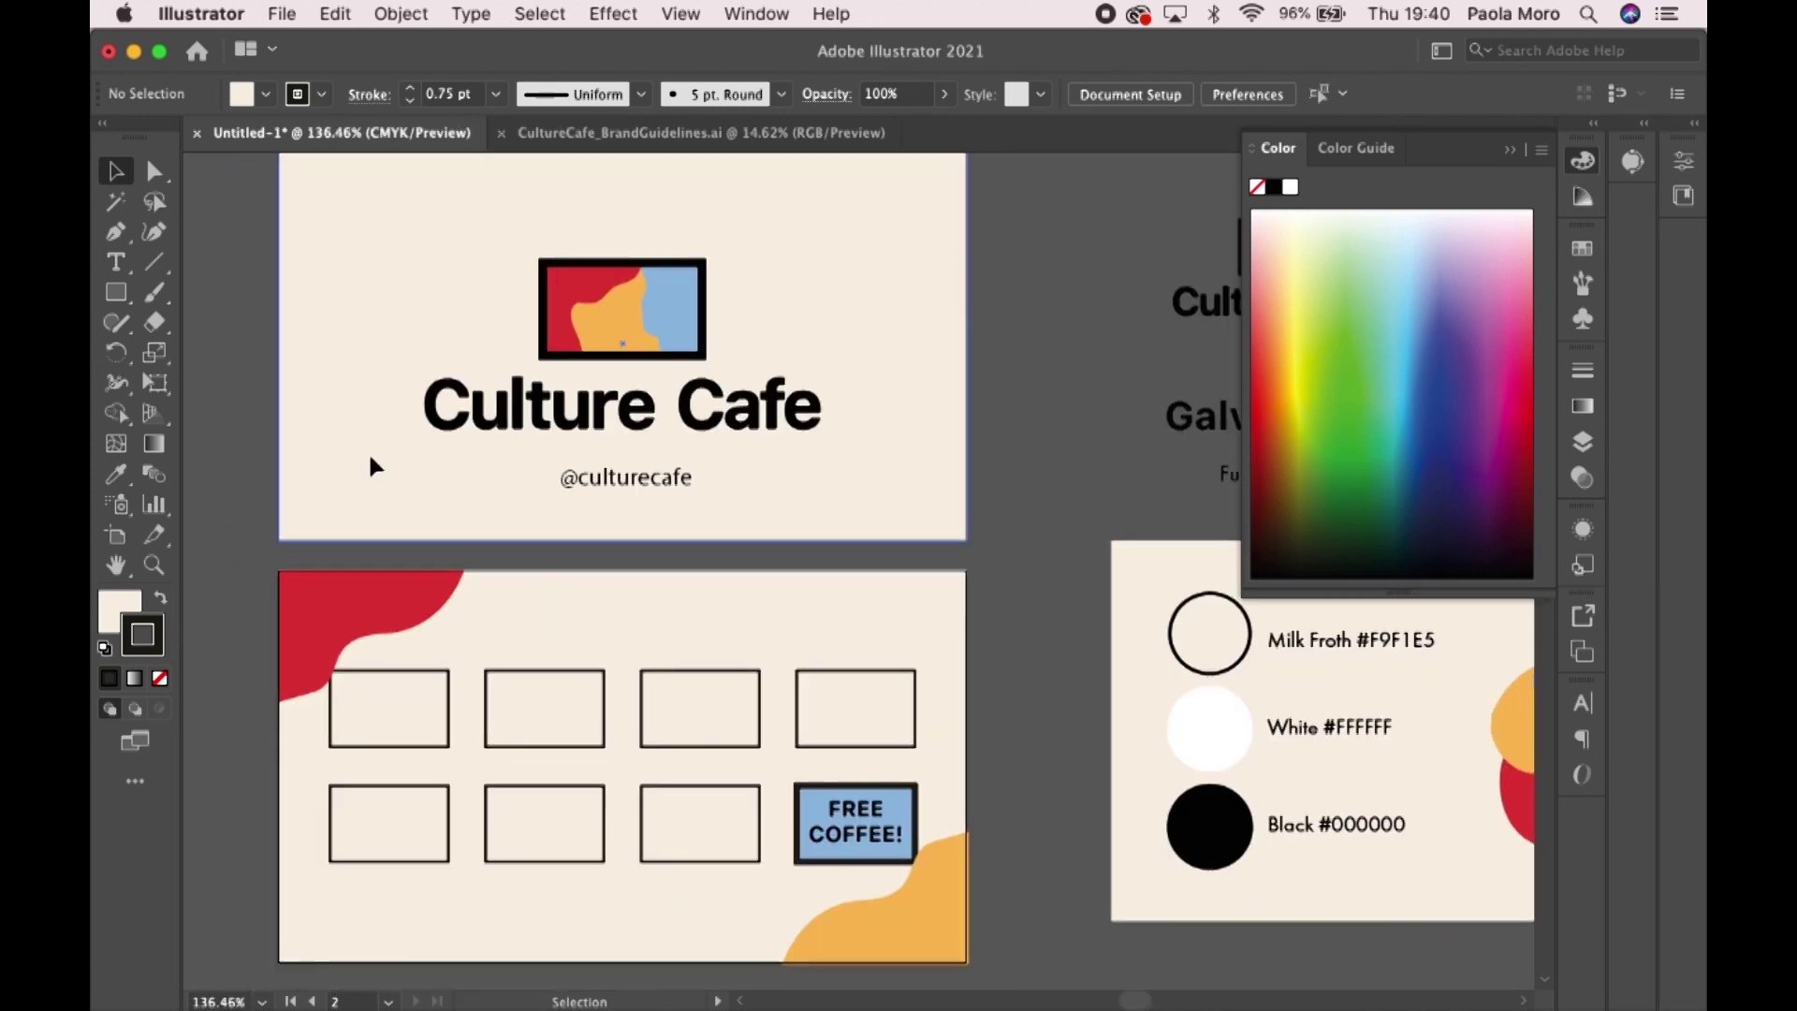
{"action": "scroll", "coordinate": [370, 468], "scroll_direction": "down", "scroll_amount": 1}
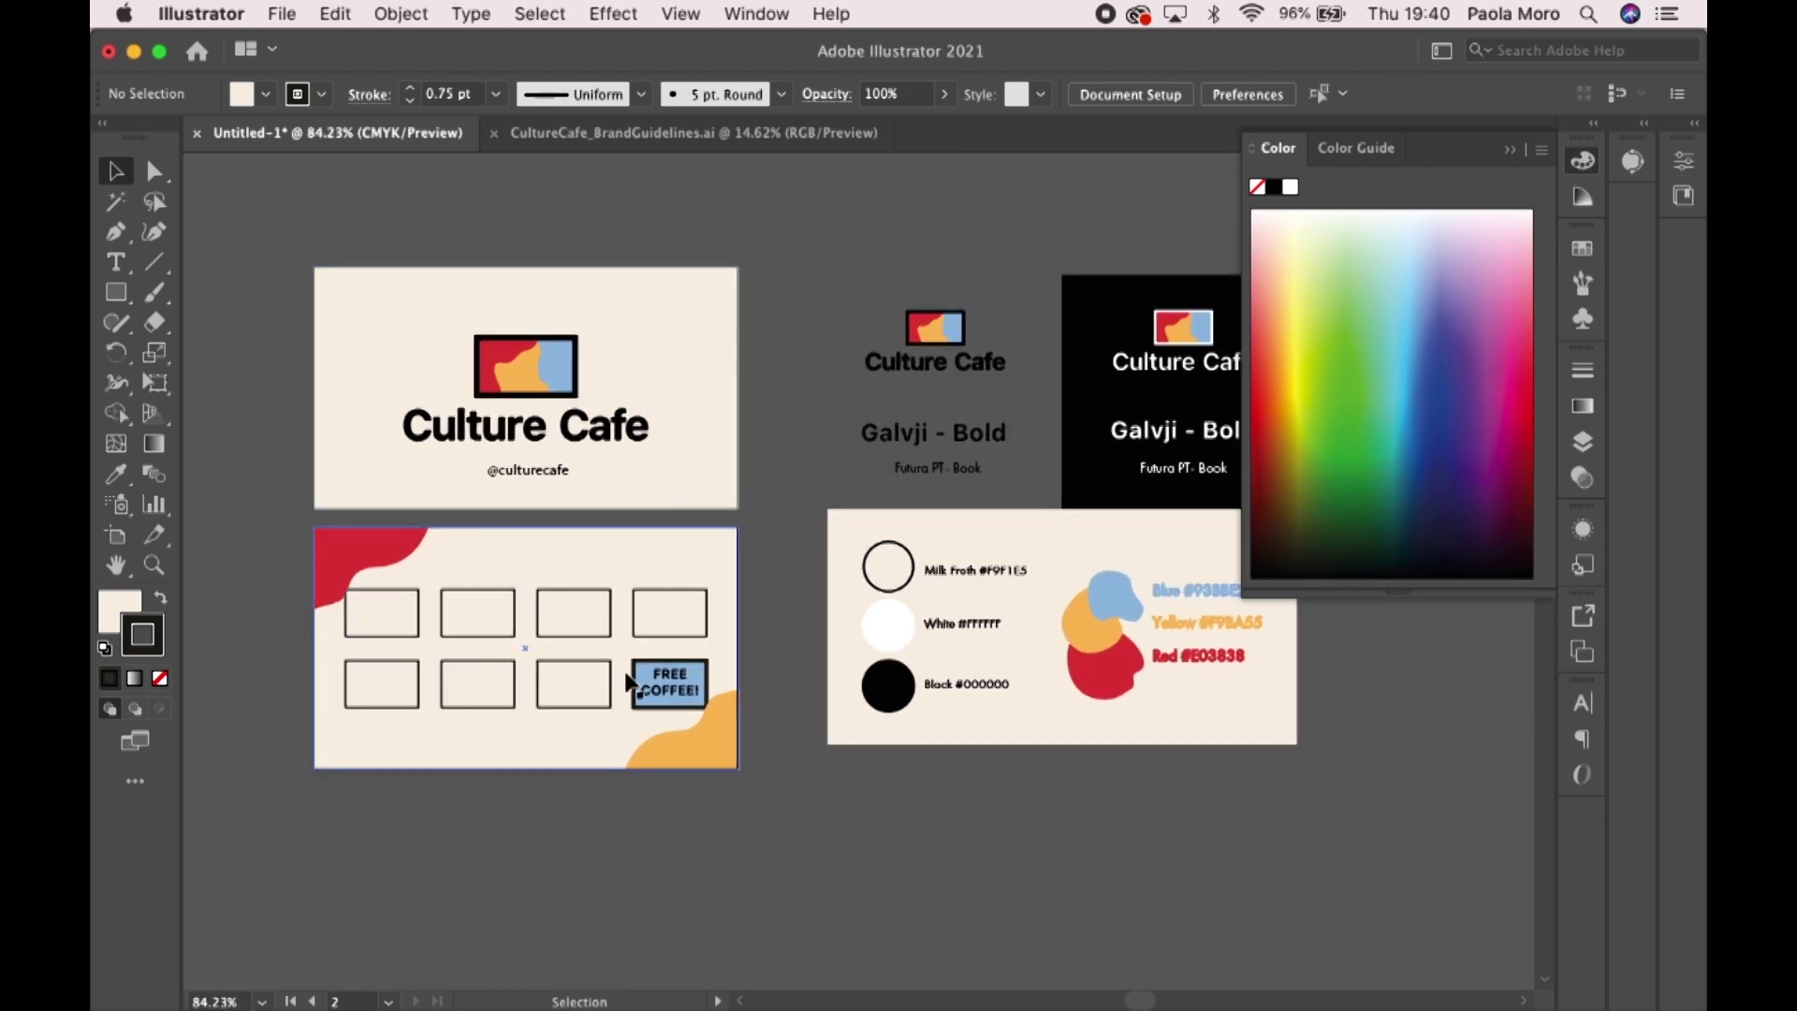
{"action": "scroll", "coordinate": [393, 599], "scroll_direction": "up", "scroll_amount": 5}
{"action": "left_click", "coordinate": [402, 592]}
{"action": "key", "text": "Down"}
{"action": "key", "text": "Down"}
{"action": "key", "text": "Down"}
{"action": "key", "text": "Down"}
{"action": "key", "text": "Down"}
{"action": "key", "text": "Down"}
{"action": "key", "text": "Down"}
{"action": "key", "text": "Down"}
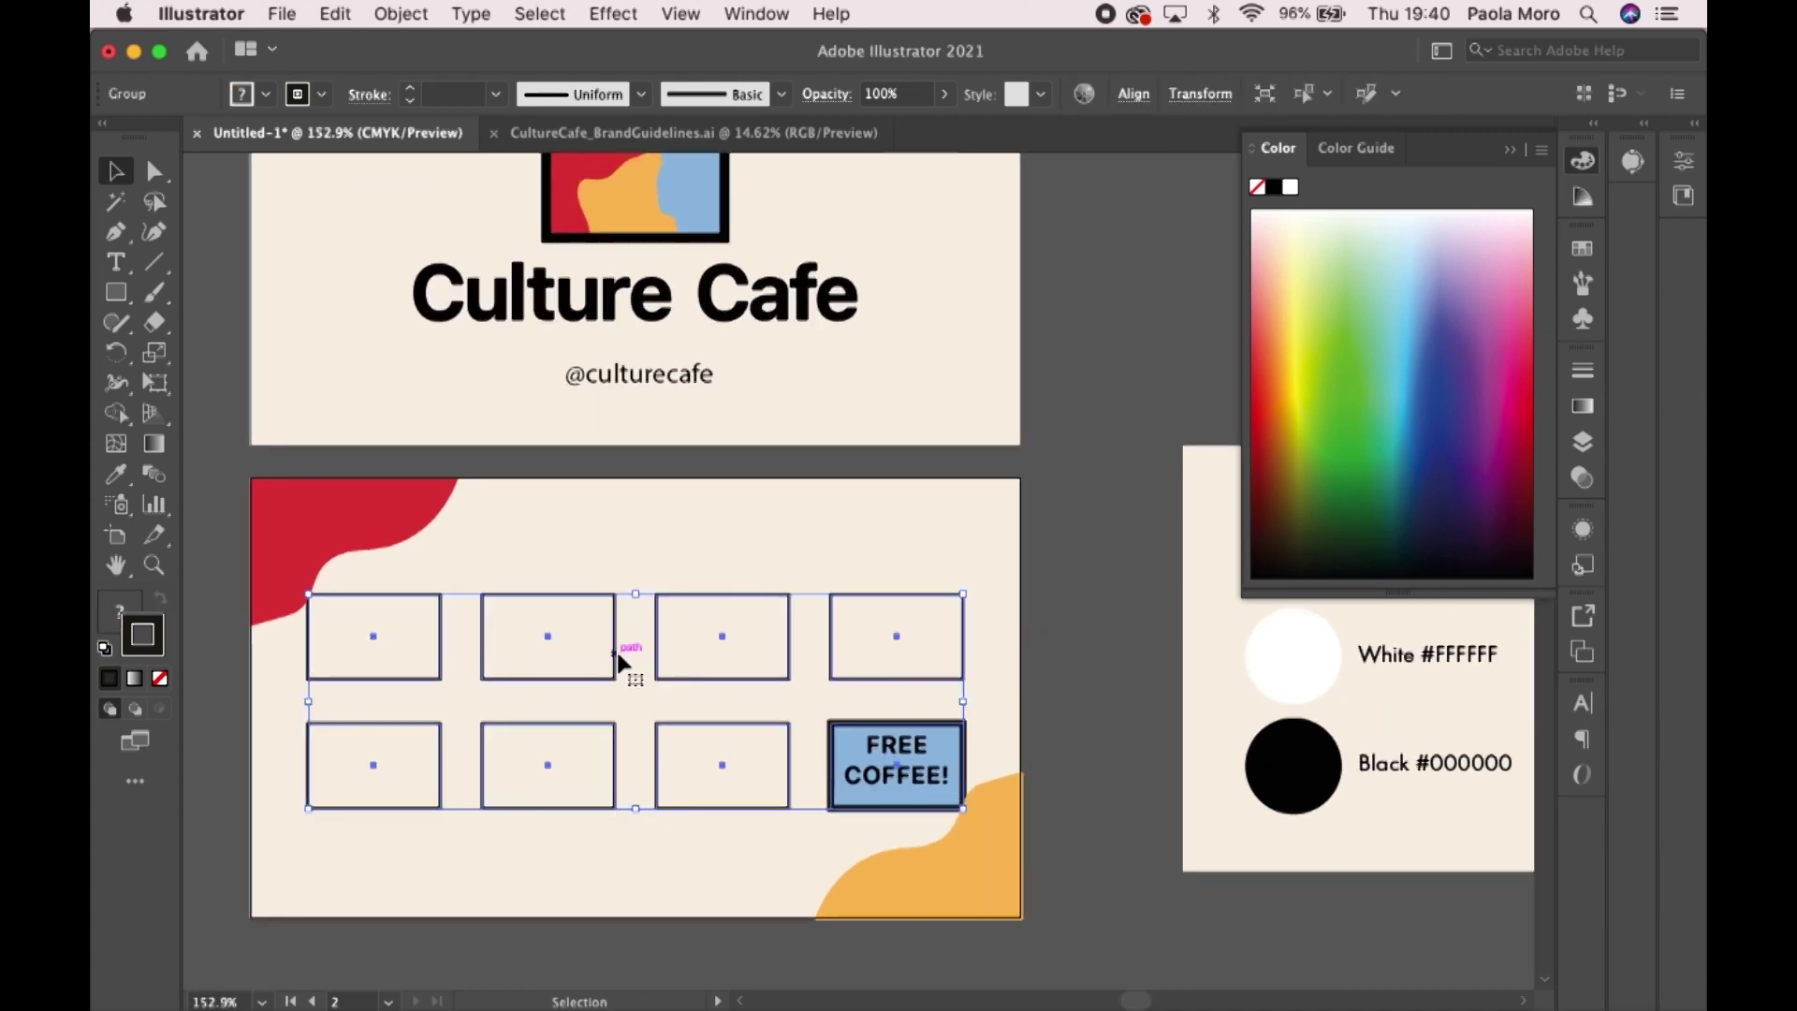
- Nudge the group of eight boxes back up around the "FREE COFFEE!" text
{"action": "key", "text": "a"}
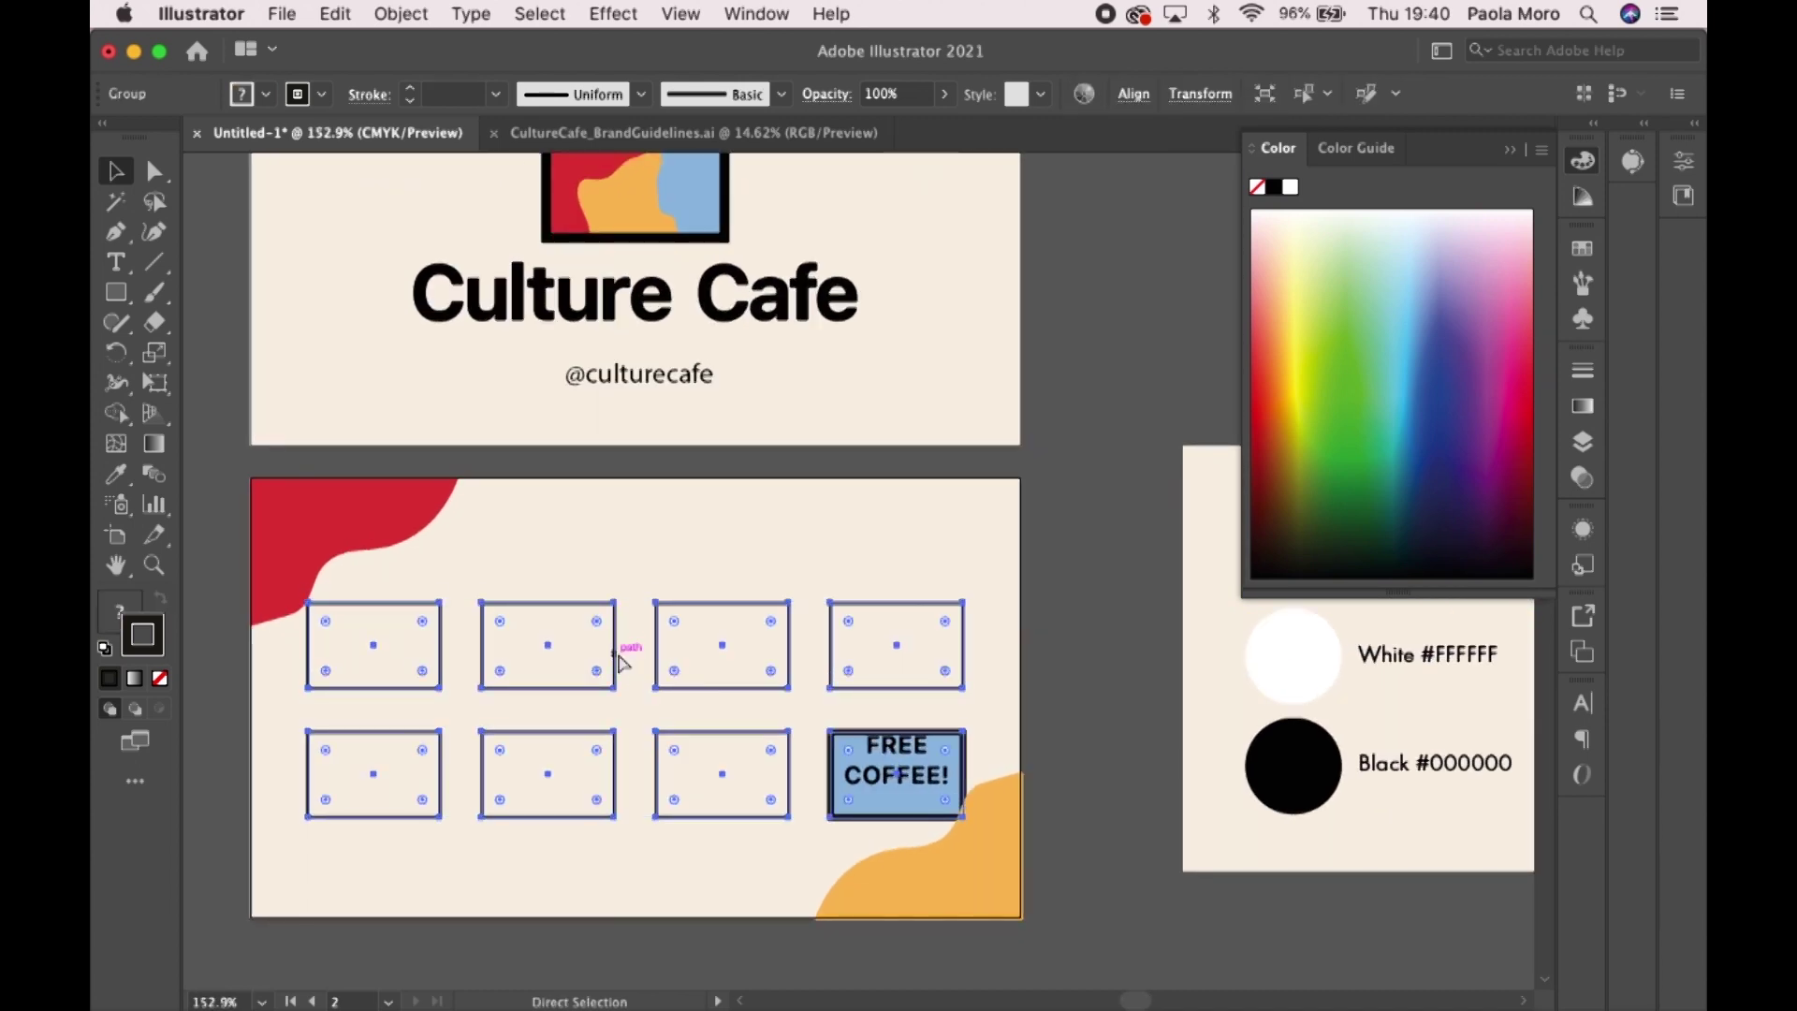
{"action": "key", "text": "Up"}
{"action": "key", "text": "Up"}
{"action": "key", "text": "Up"}
{"action": "key", "text": "Up"}
{"action": "key", "text": "Up"}
{"action": "key", "text": "Up"}
{"action": "key", "text": "Up"}
{"action": "key", "text": "Up"}
{"action": "key", "text": "v"}
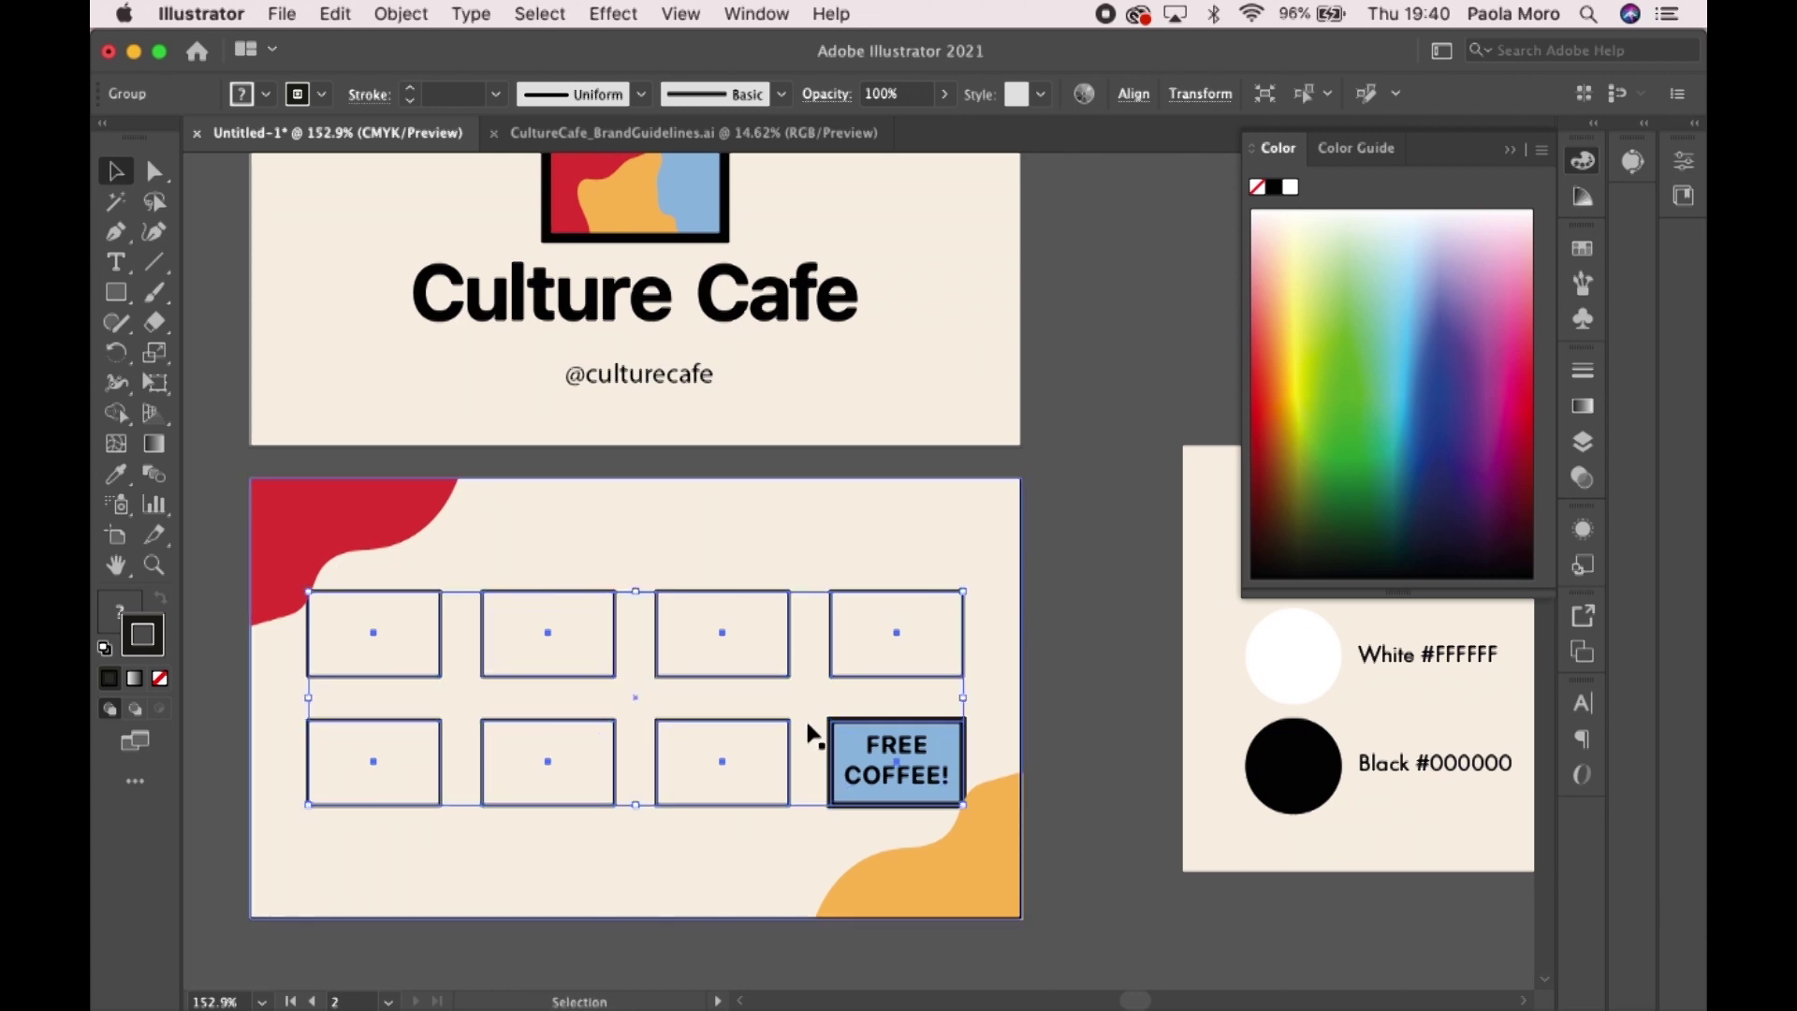
- Add the "FREE COFFEE!" text to the selected boxes and nudge everything down to make room for a heading
{"action": "left_click", "coordinate": [908, 756], "text": "shift"}
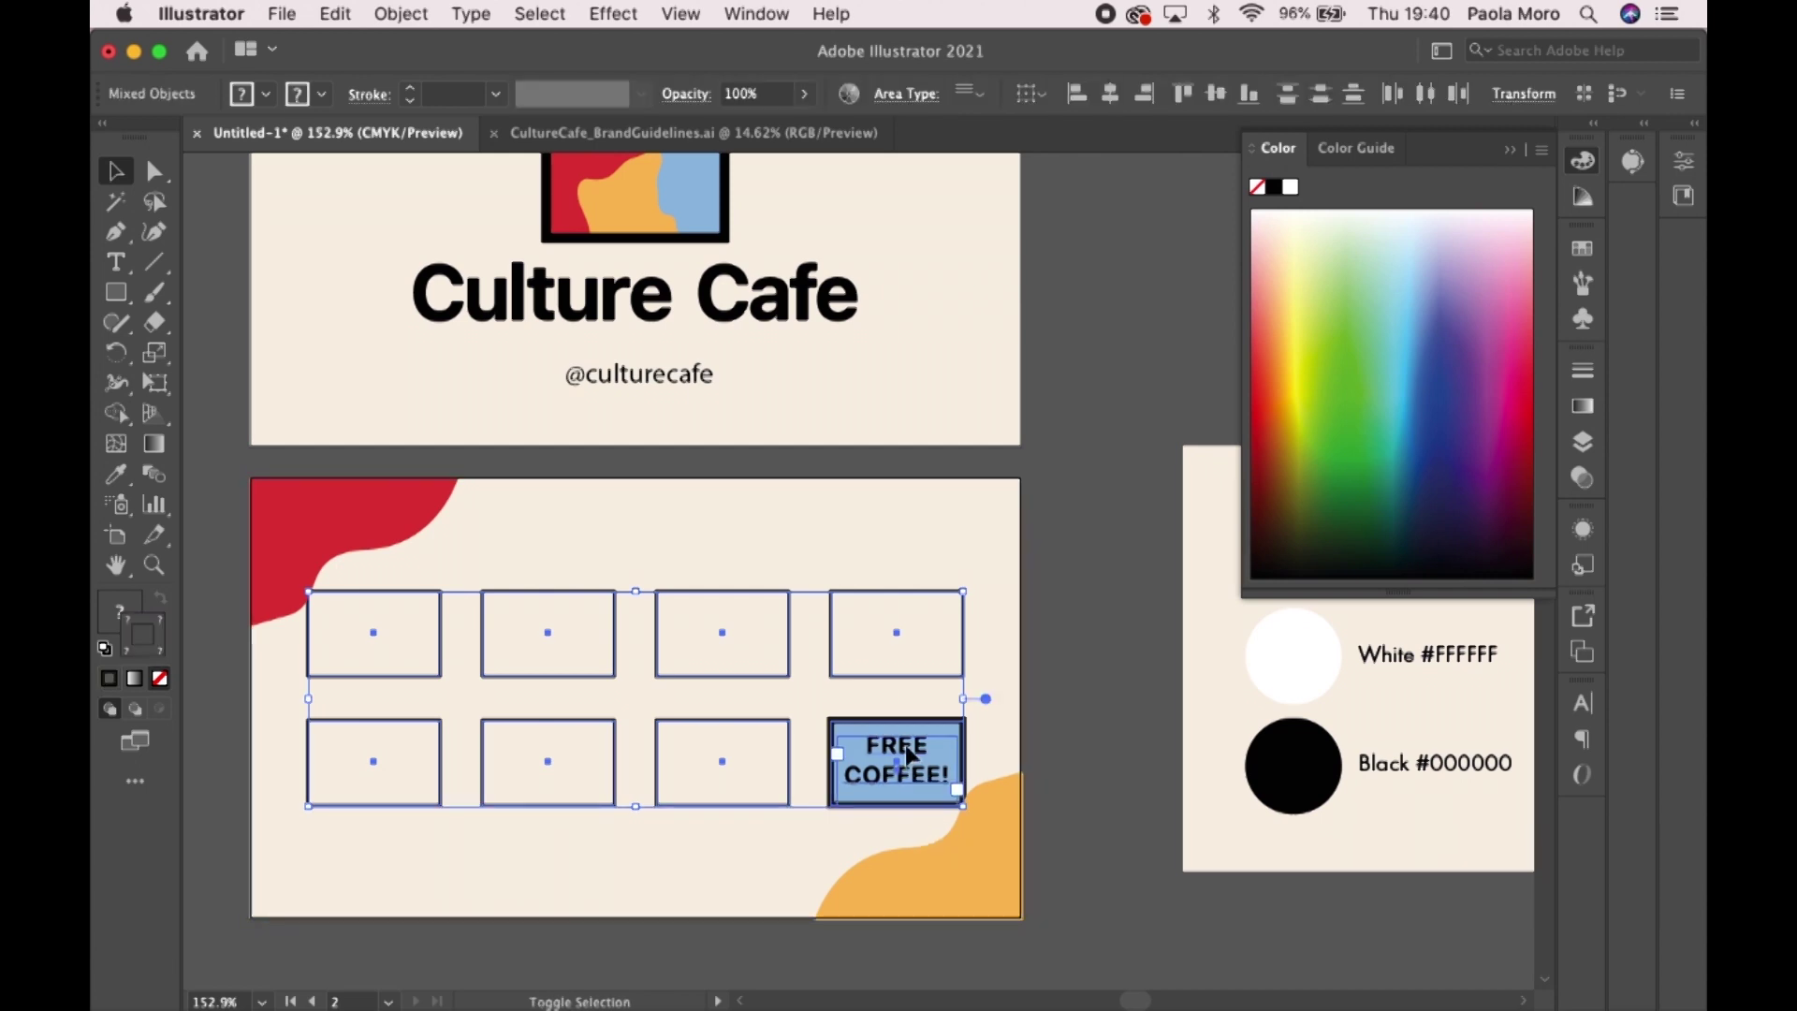
{"action": "key", "text": "Down"}
{"action": "key", "text": "Down"}
{"action": "key", "text": "Down"}
{"action": "key", "text": "Down"}
{"action": "key", "text": "Down"}
{"action": "key", "text": "Down"}
{"action": "key", "text": "Down"}
{"action": "key", "text": "Down"}
{"action": "key", "text": "Down"}
{"action": "key", "text": "Down"}
{"action": "key", "text": "Down"}
{"action": "key", "text": "Down"}
{"action": "key", "text": "Down"}
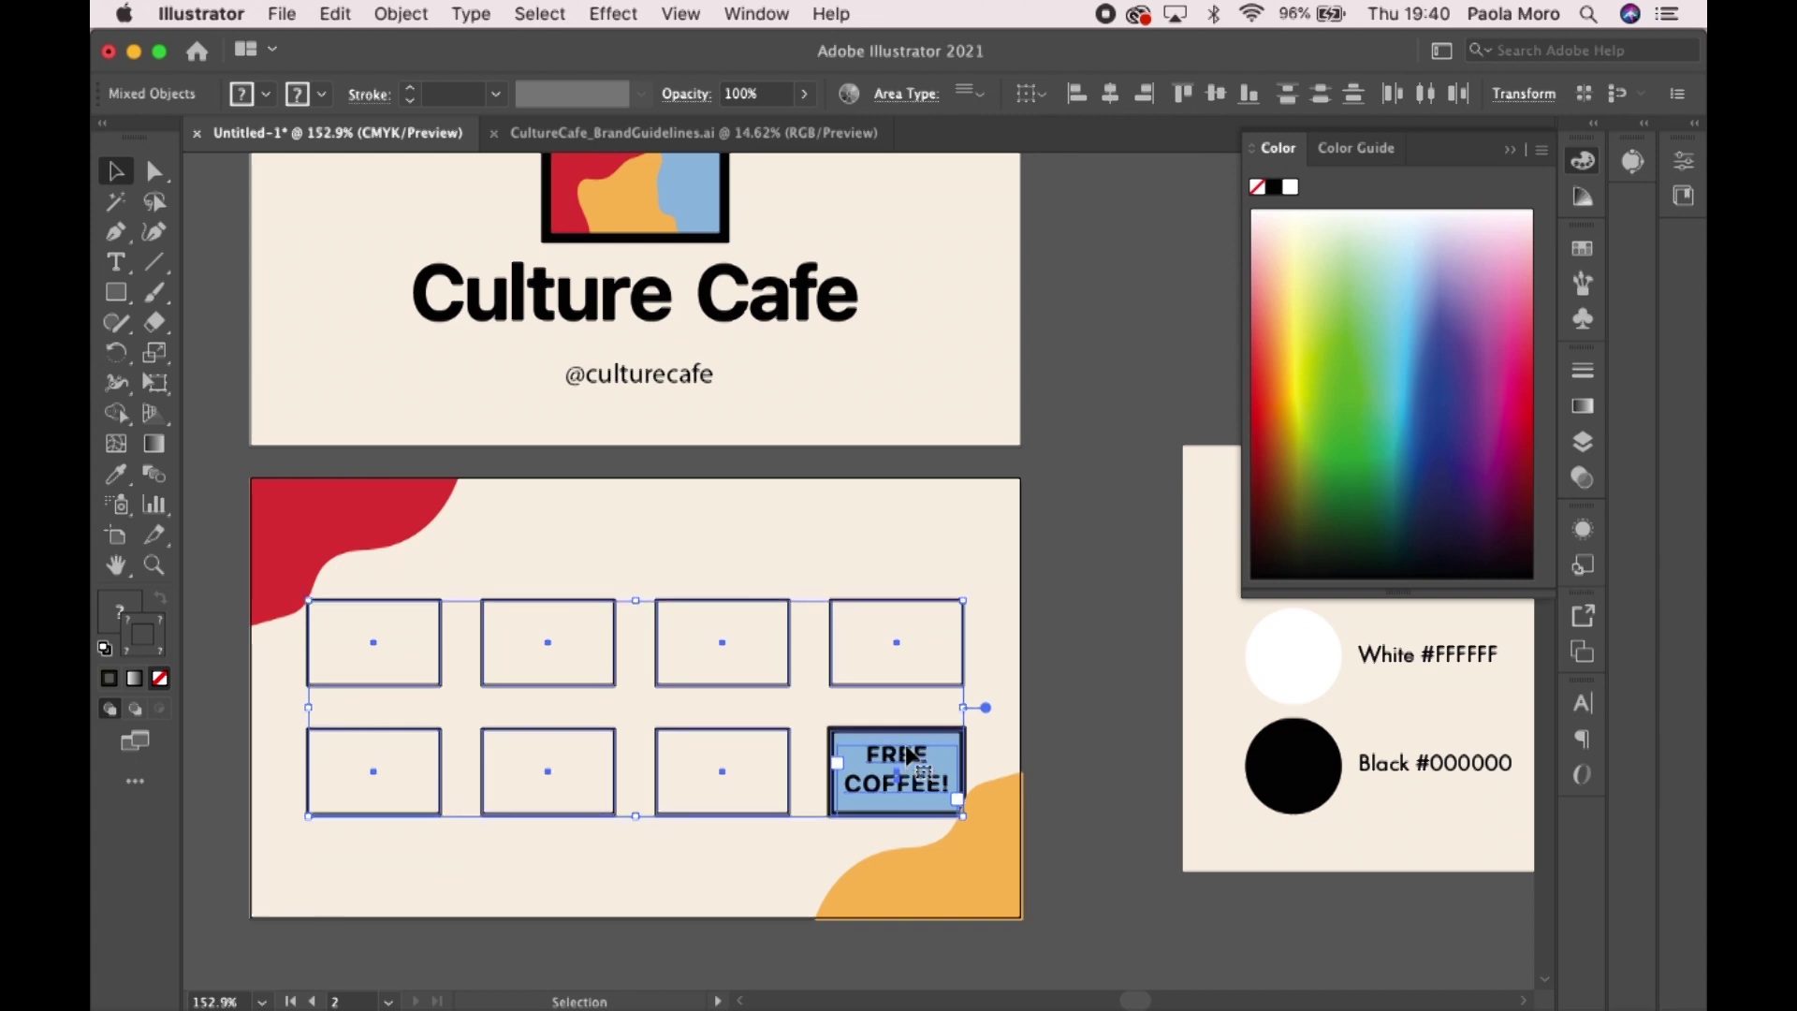
{"action": "key", "text": "Down"}
{"action": "key", "text": "Down"}
{"action": "key", "text": "Down"}
{"action": "key", "text": "Down"}
{"action": "key", "text": "Down"}
{"action": "key", "text": "Down"}
{"action": "key", "text": "Down"}
{"action": "key", "text": "Down"}
{"action": "key", "text": "Down"}
{"action": "key", "text": "Down"}
{"action": "key", "text": "Down"}
{"action": "key", "text": "Down"}
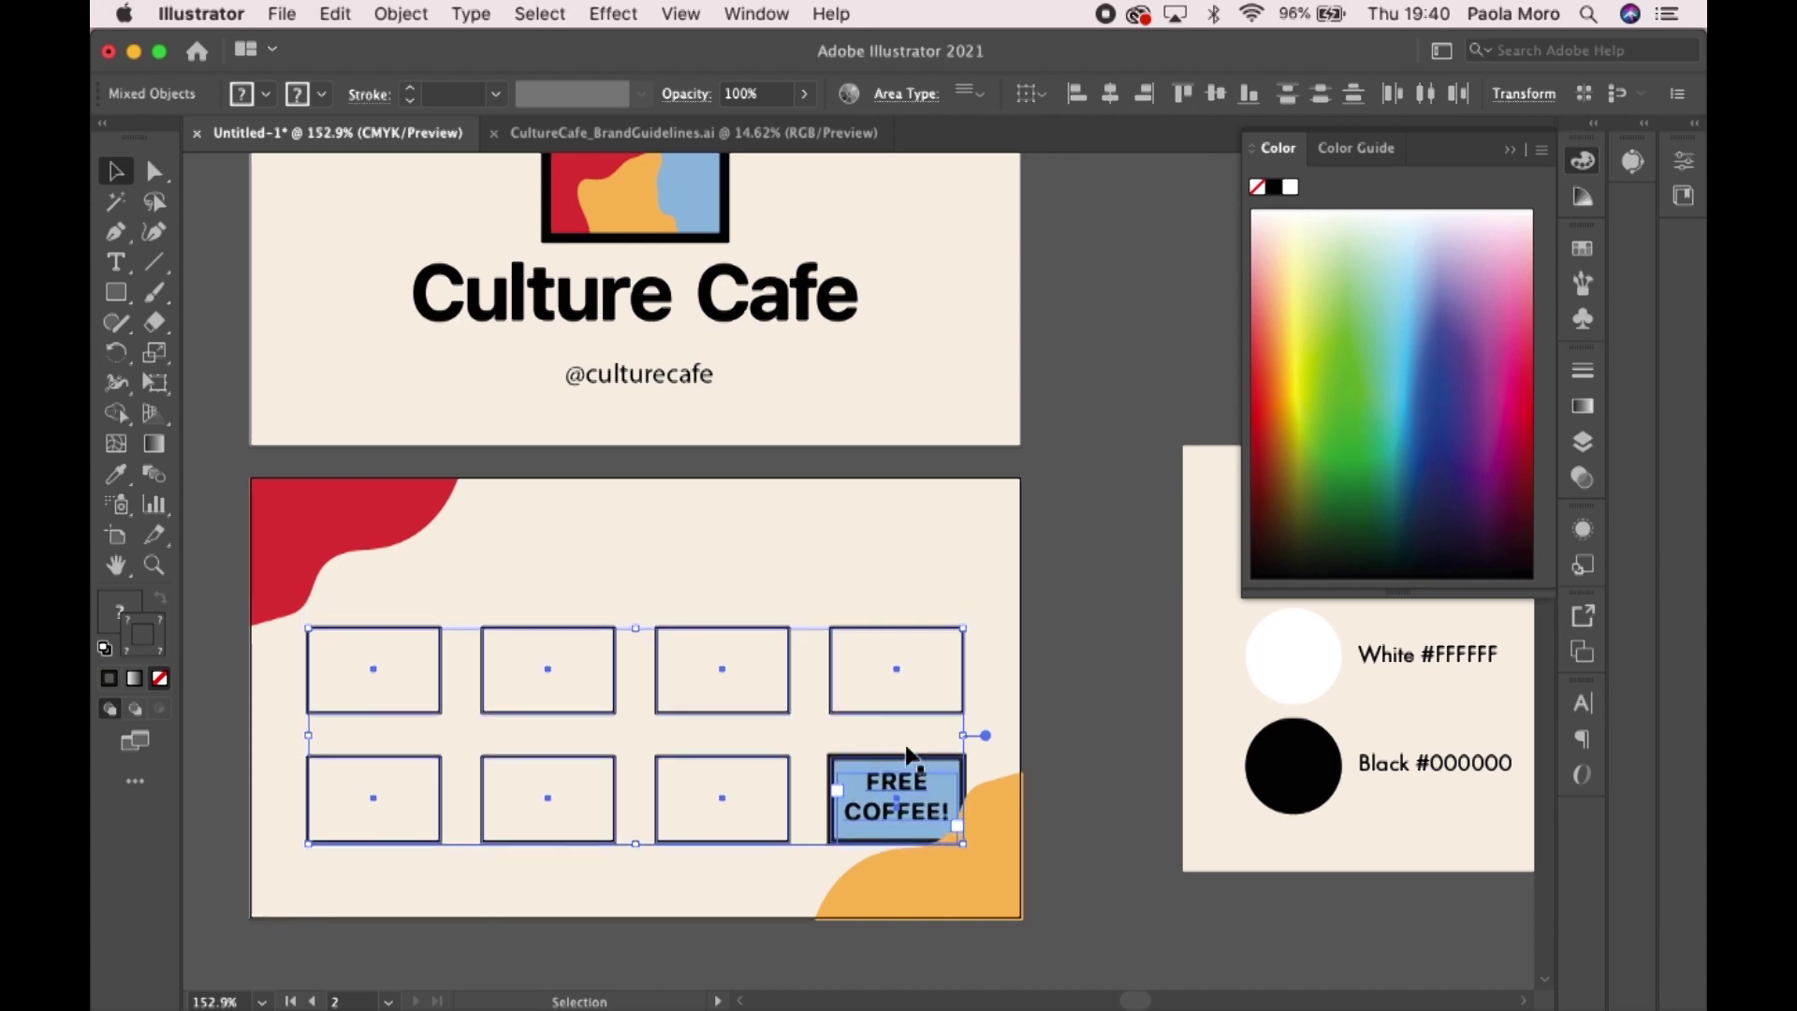
- Draw an area text frame spanning the width of the boxes above the upper row and clear its placeholder text
{"action": "left_click", "coordinate": [116, 262]}
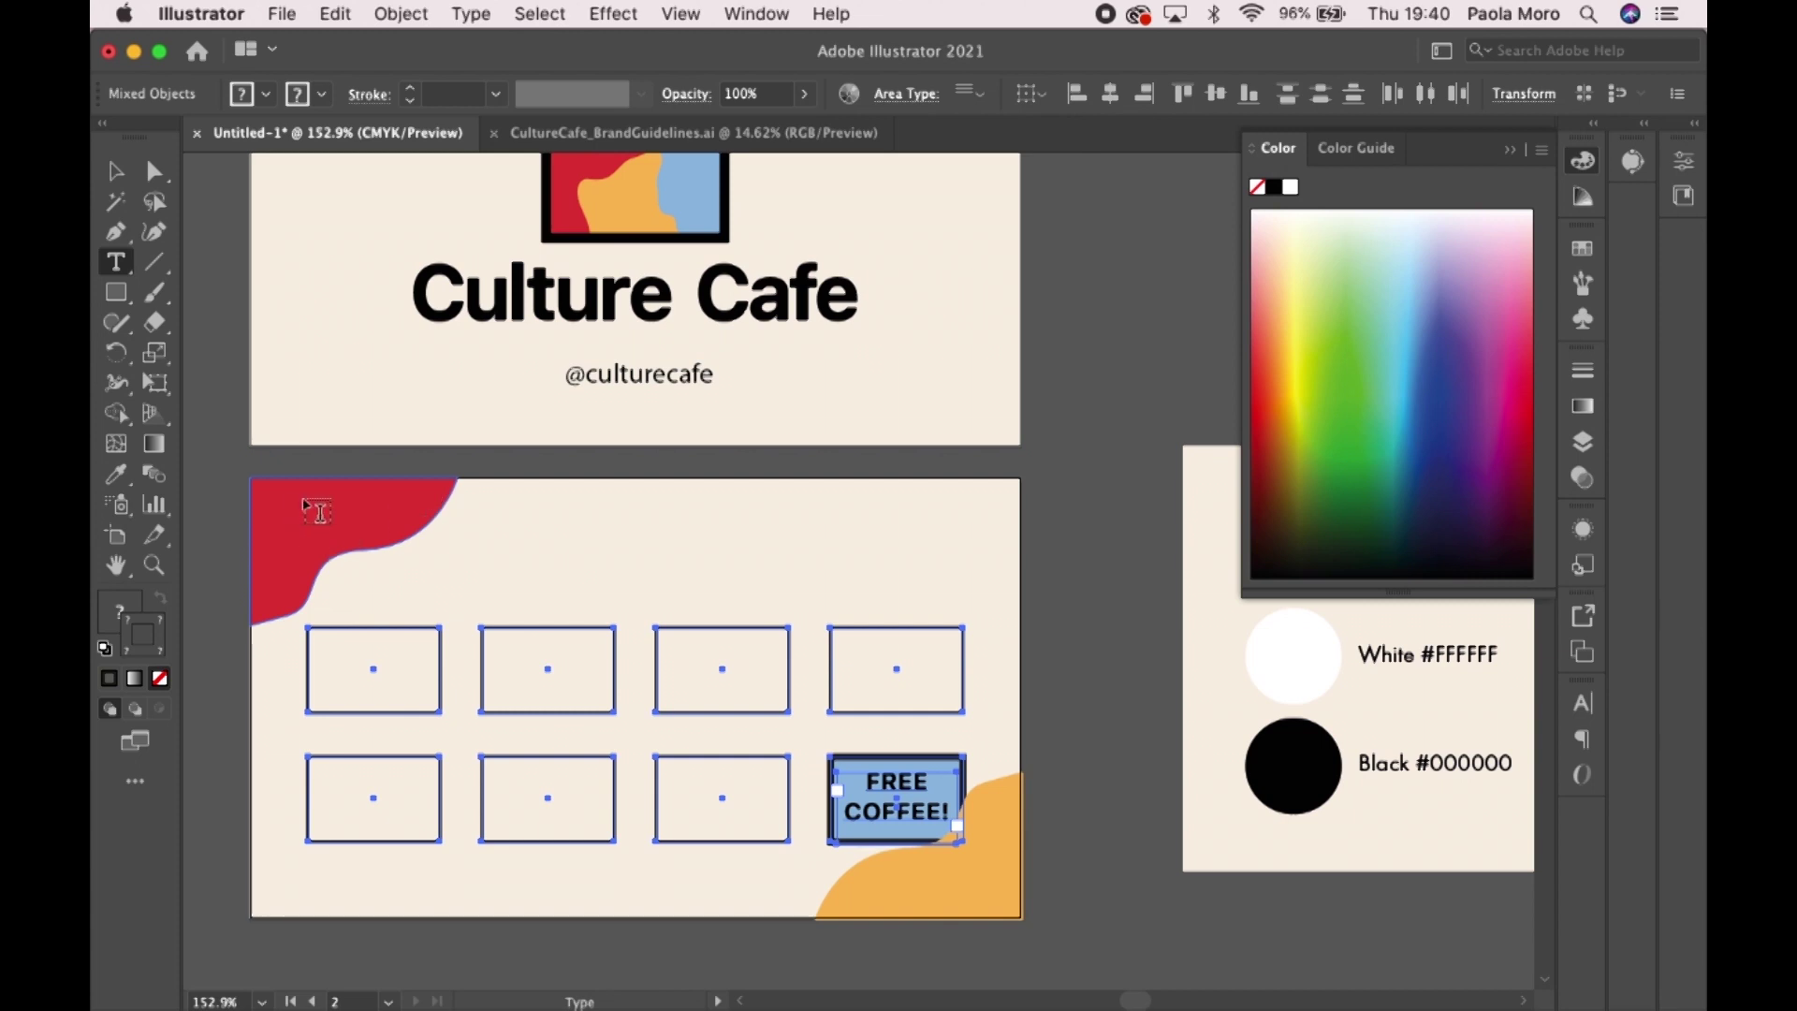
{"action": "left_click_drag", "start_coordinate": [349, 530], "coordinate": [981, 610]}
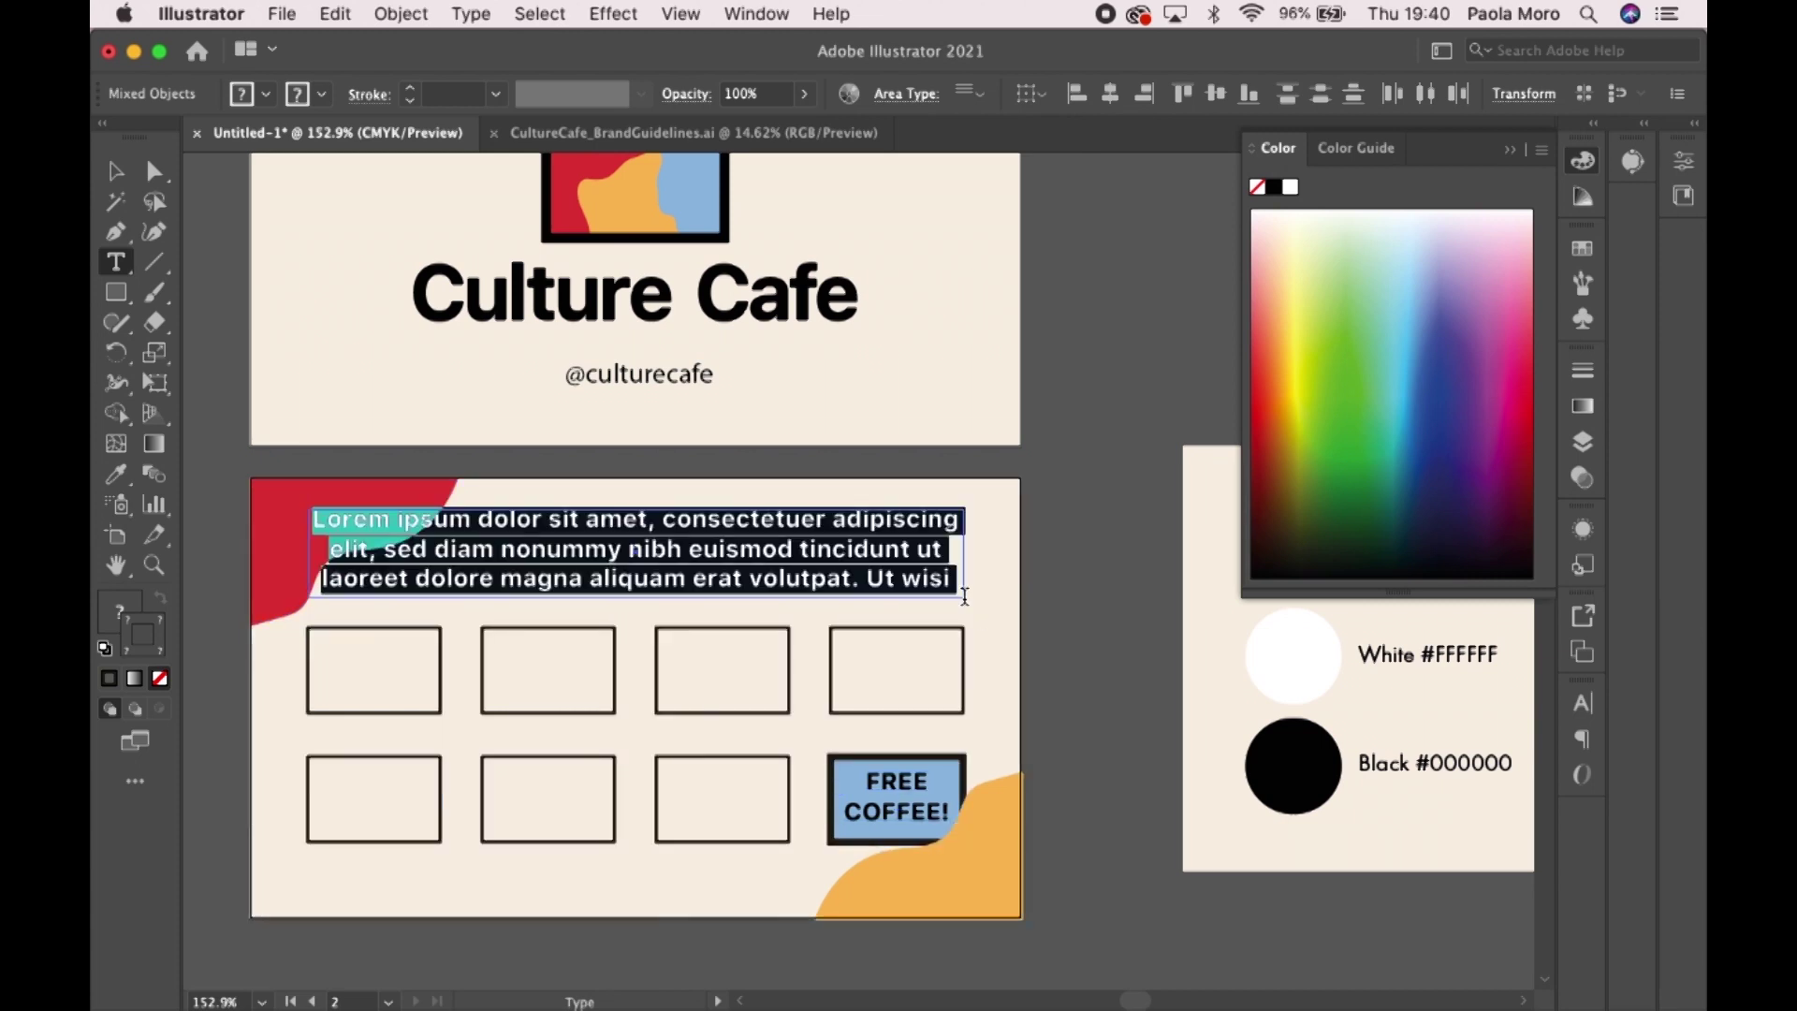
{"action": "key", "text": "Delete"}
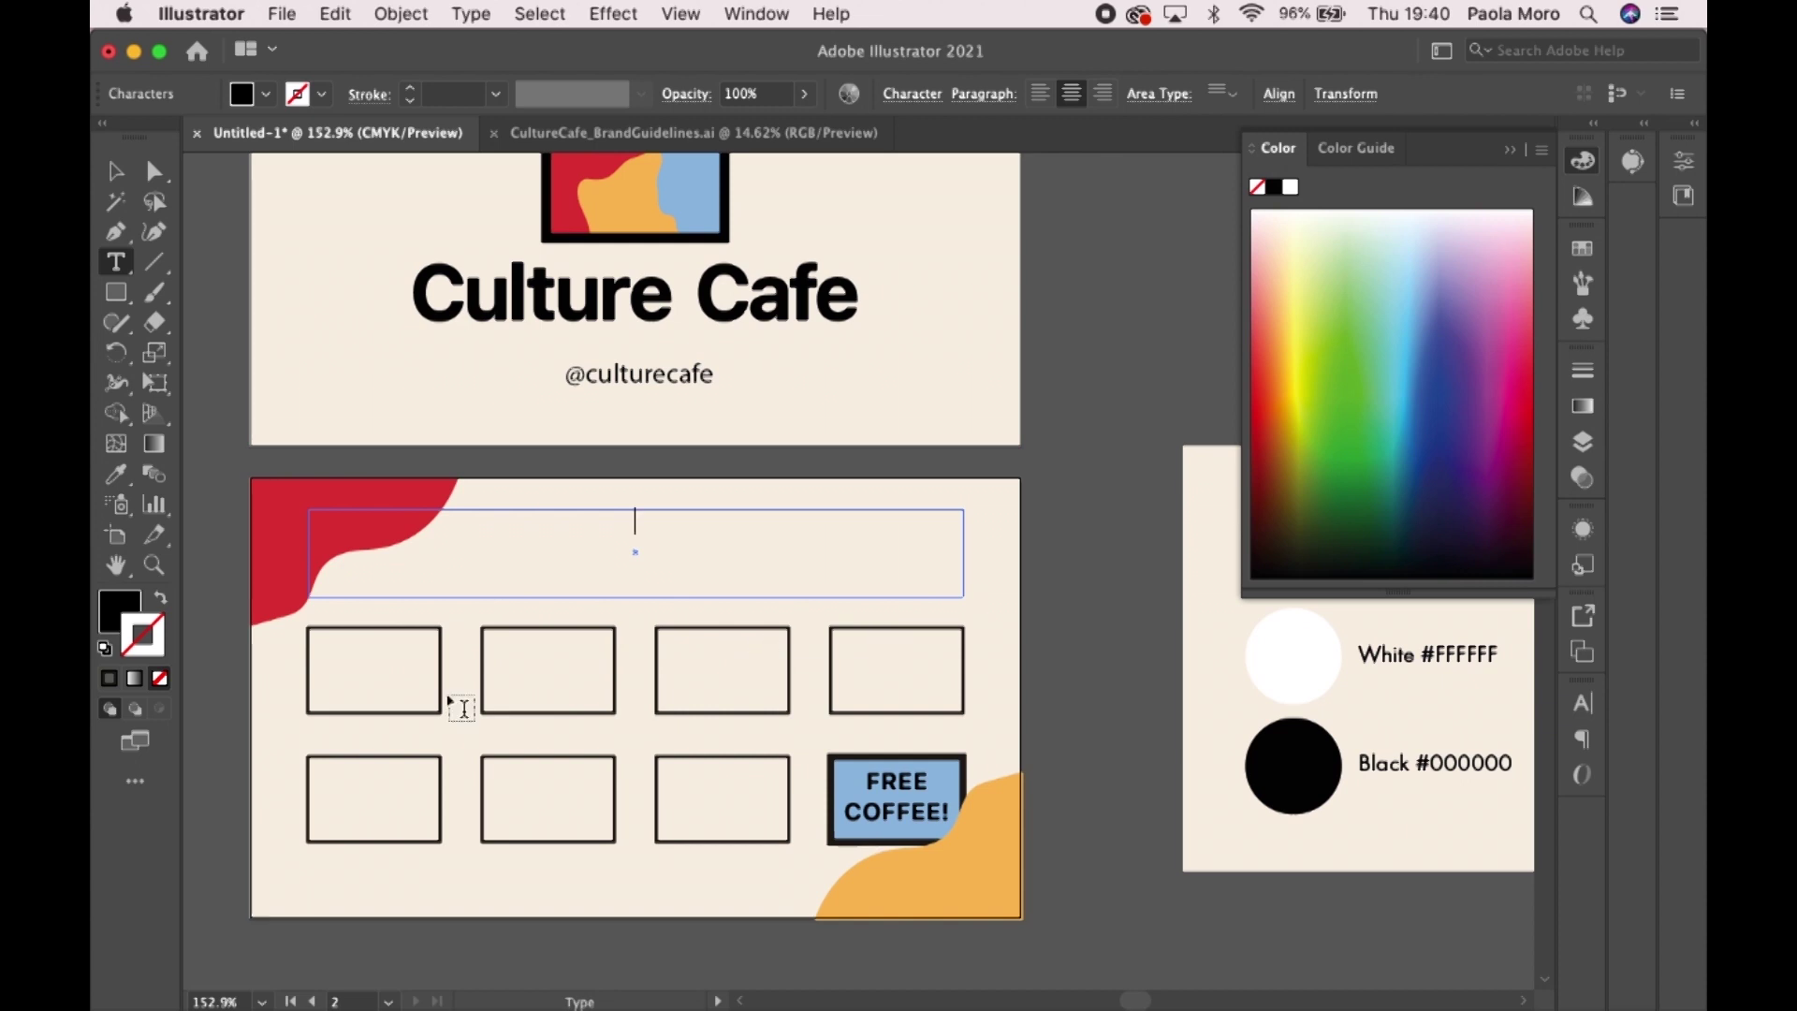
- Enter the heading "Buy 7 coffees and the 8th is on us :)" in the text frame above the boxes
{"action": "type", "text": "Bu"}
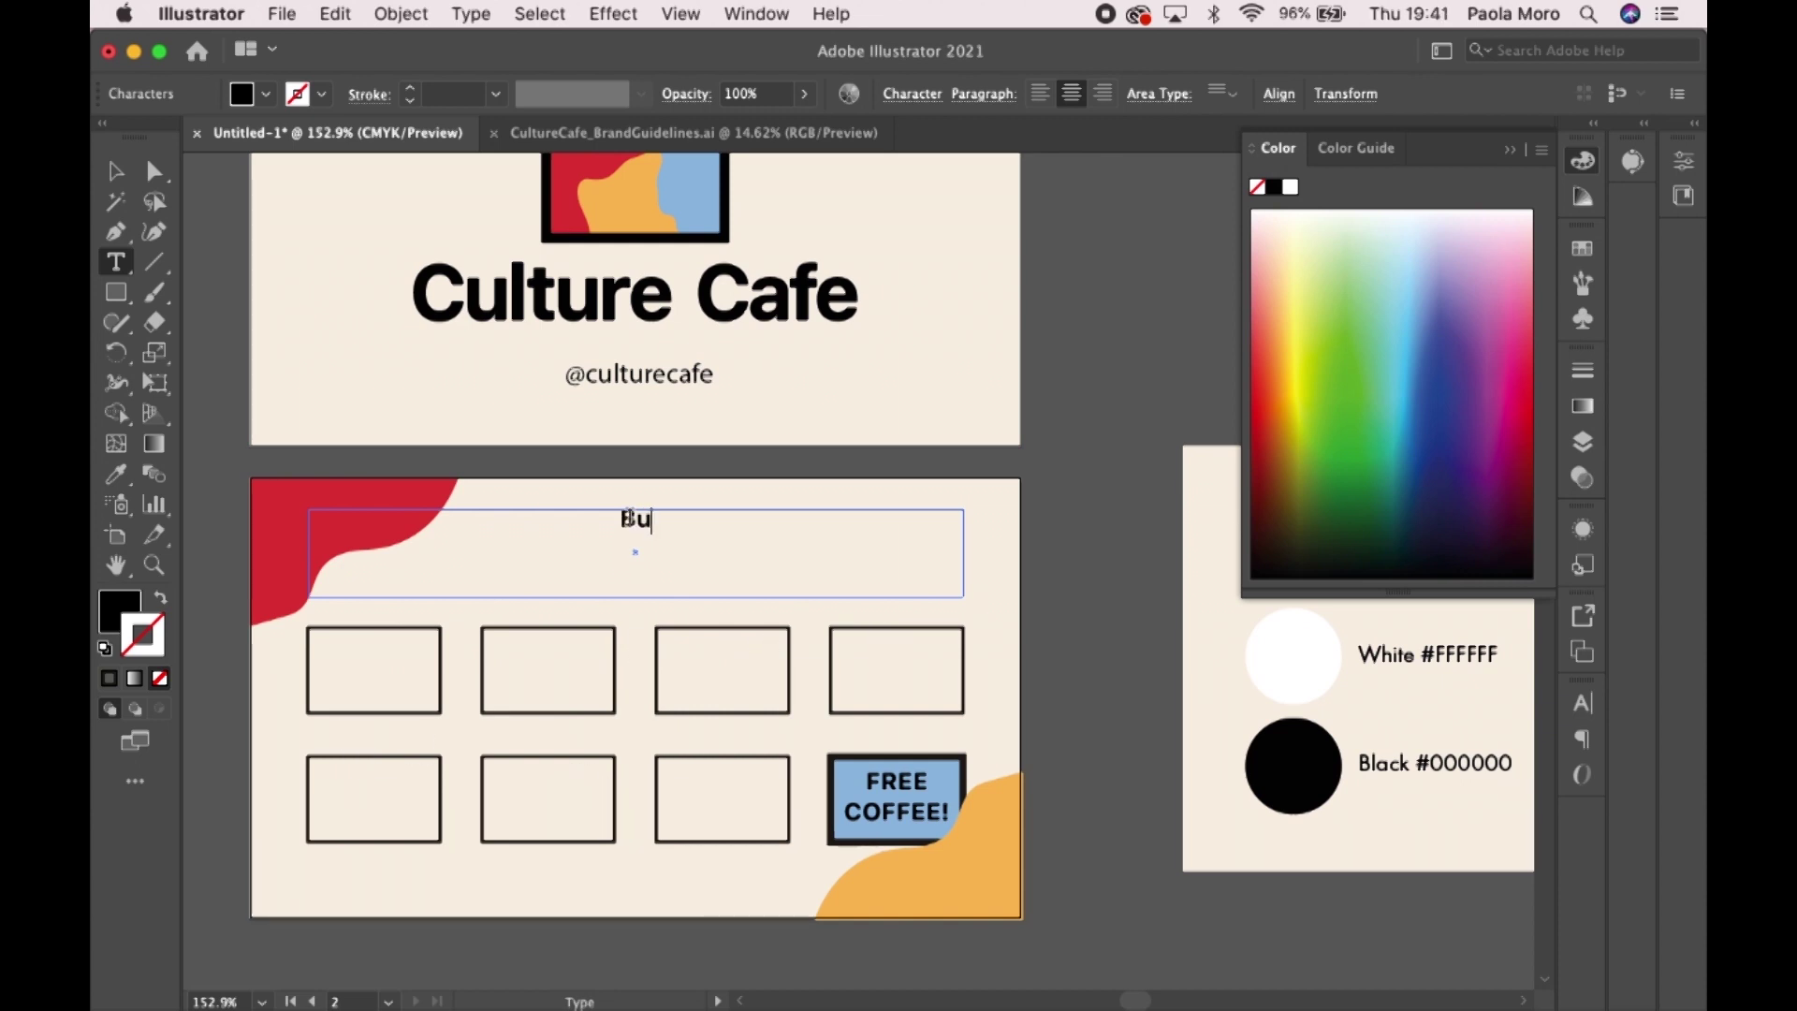
{"action": "type", "text": "y 7 co"}
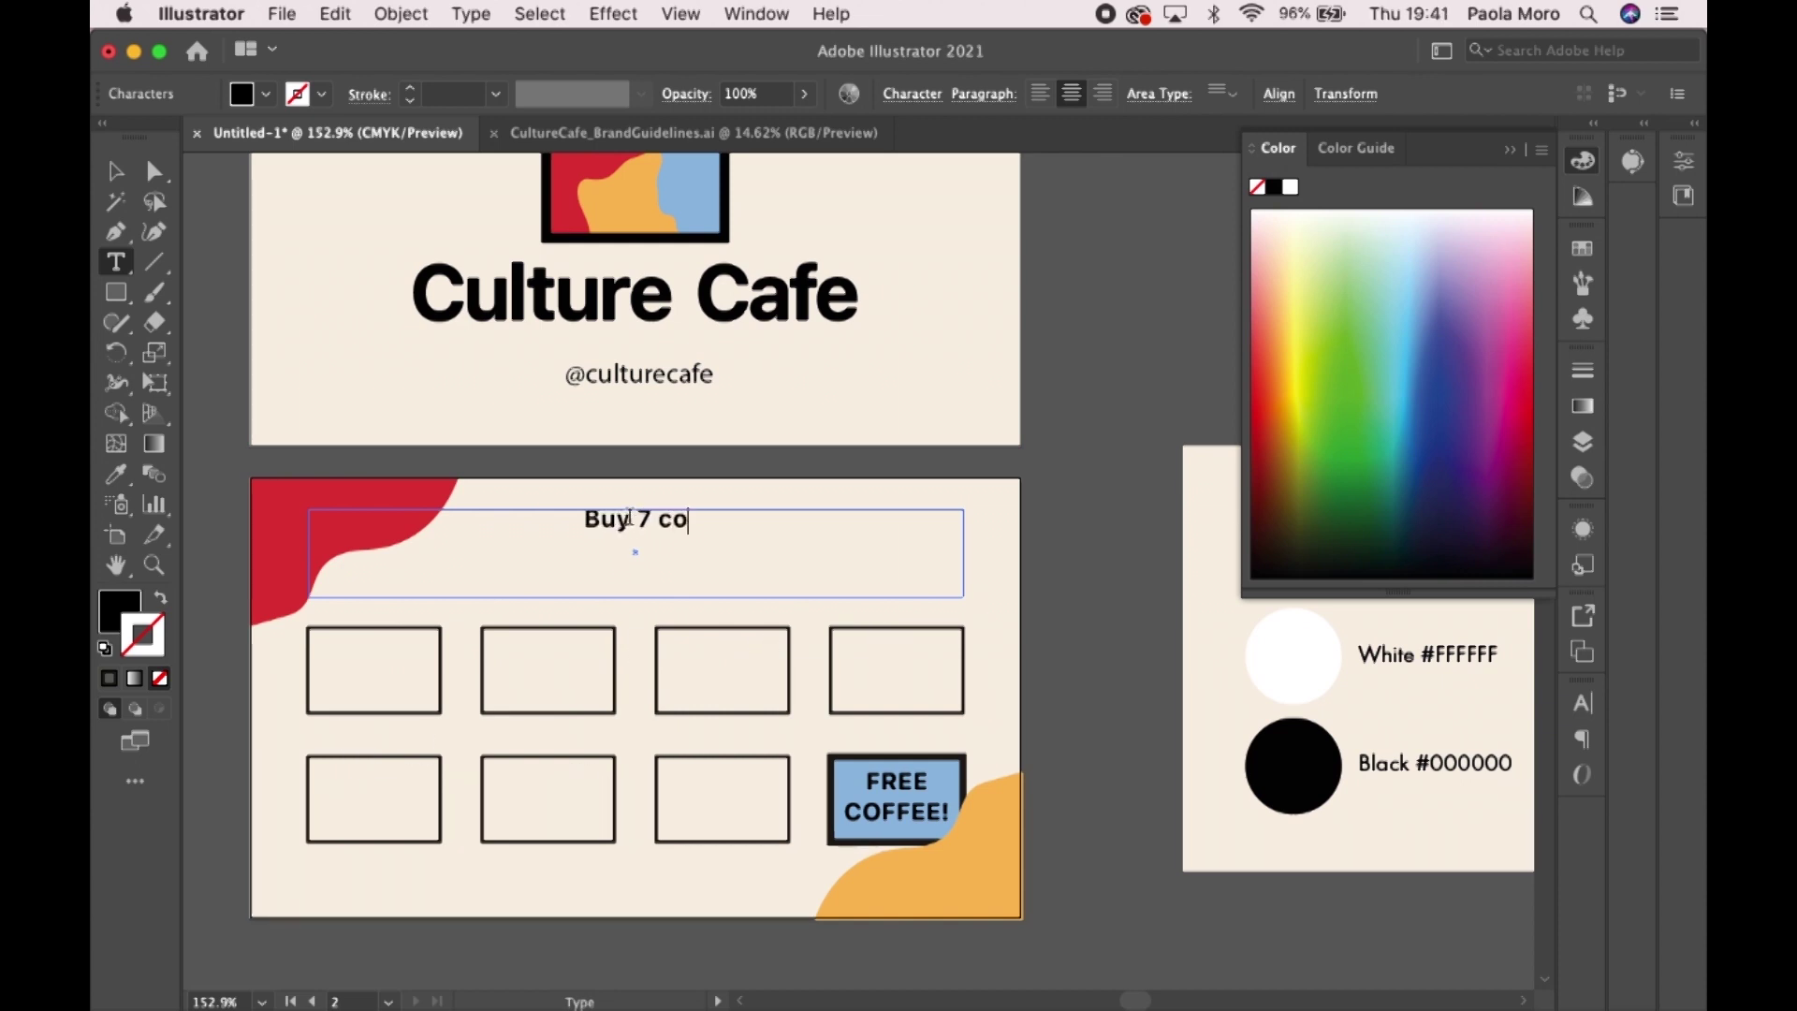
{"action": "type", "text": "ffees and g"}
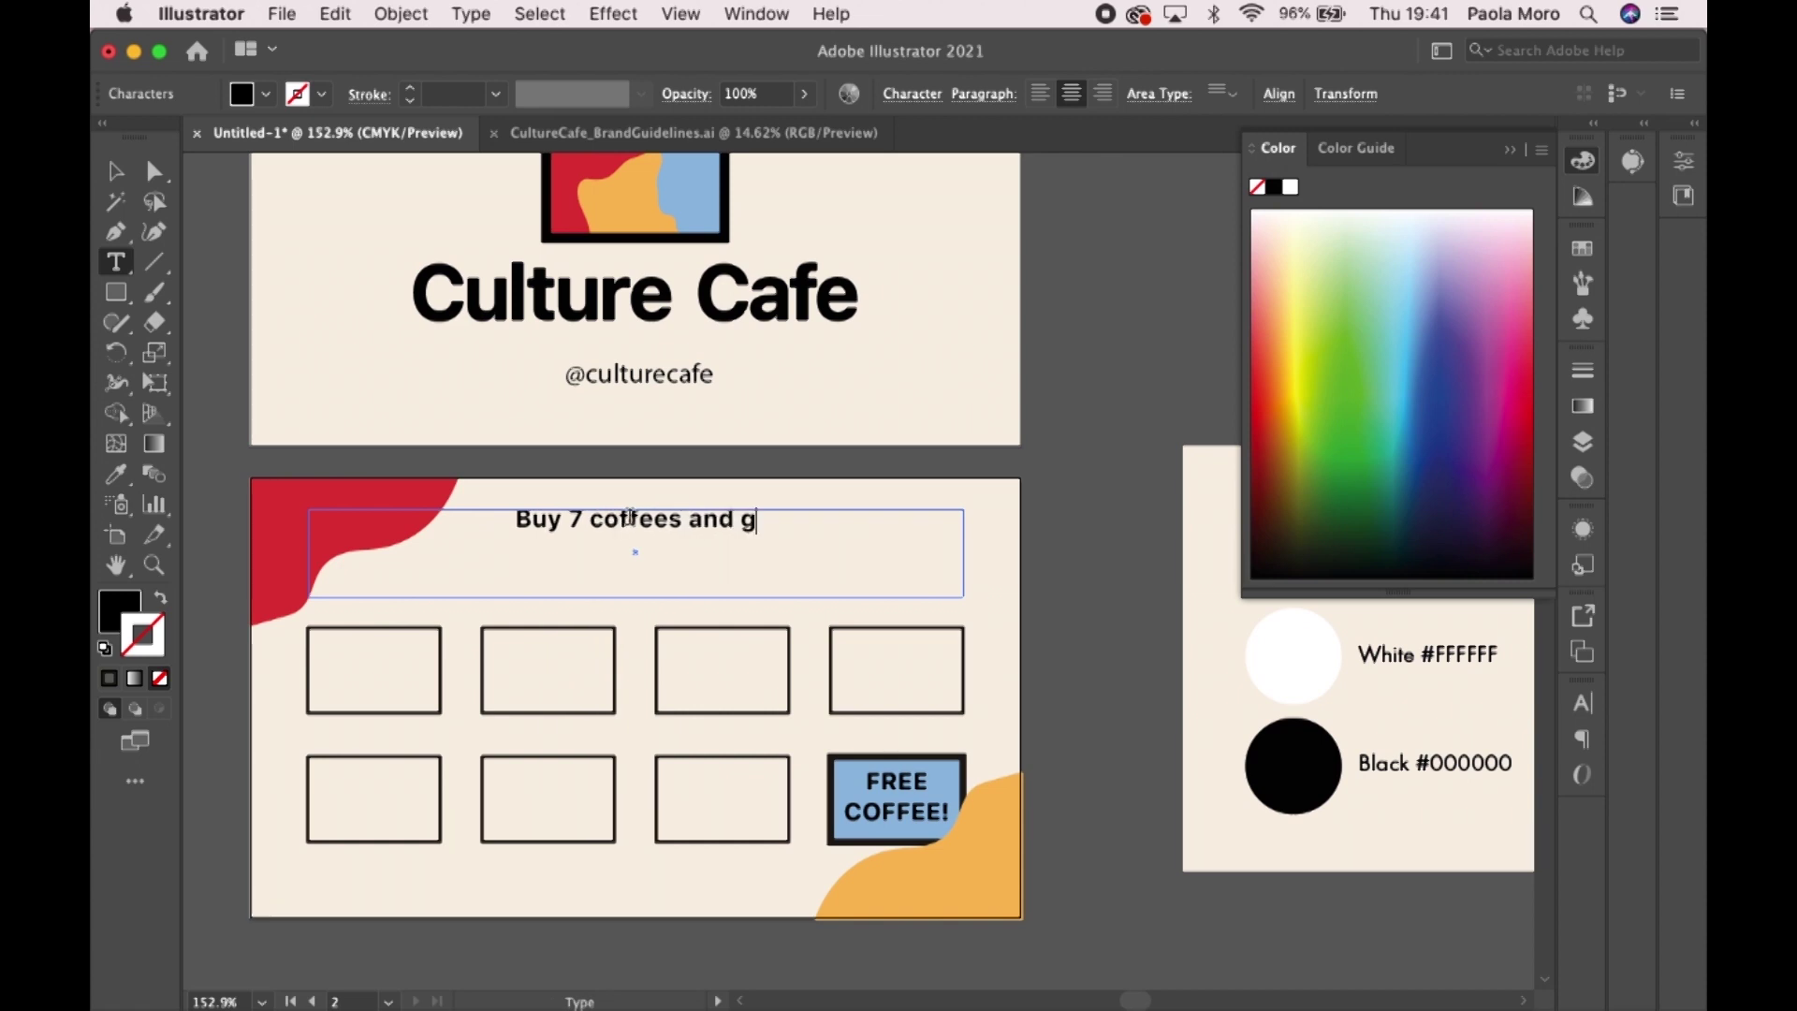
{"action": "type", "text": "et the 8t"}
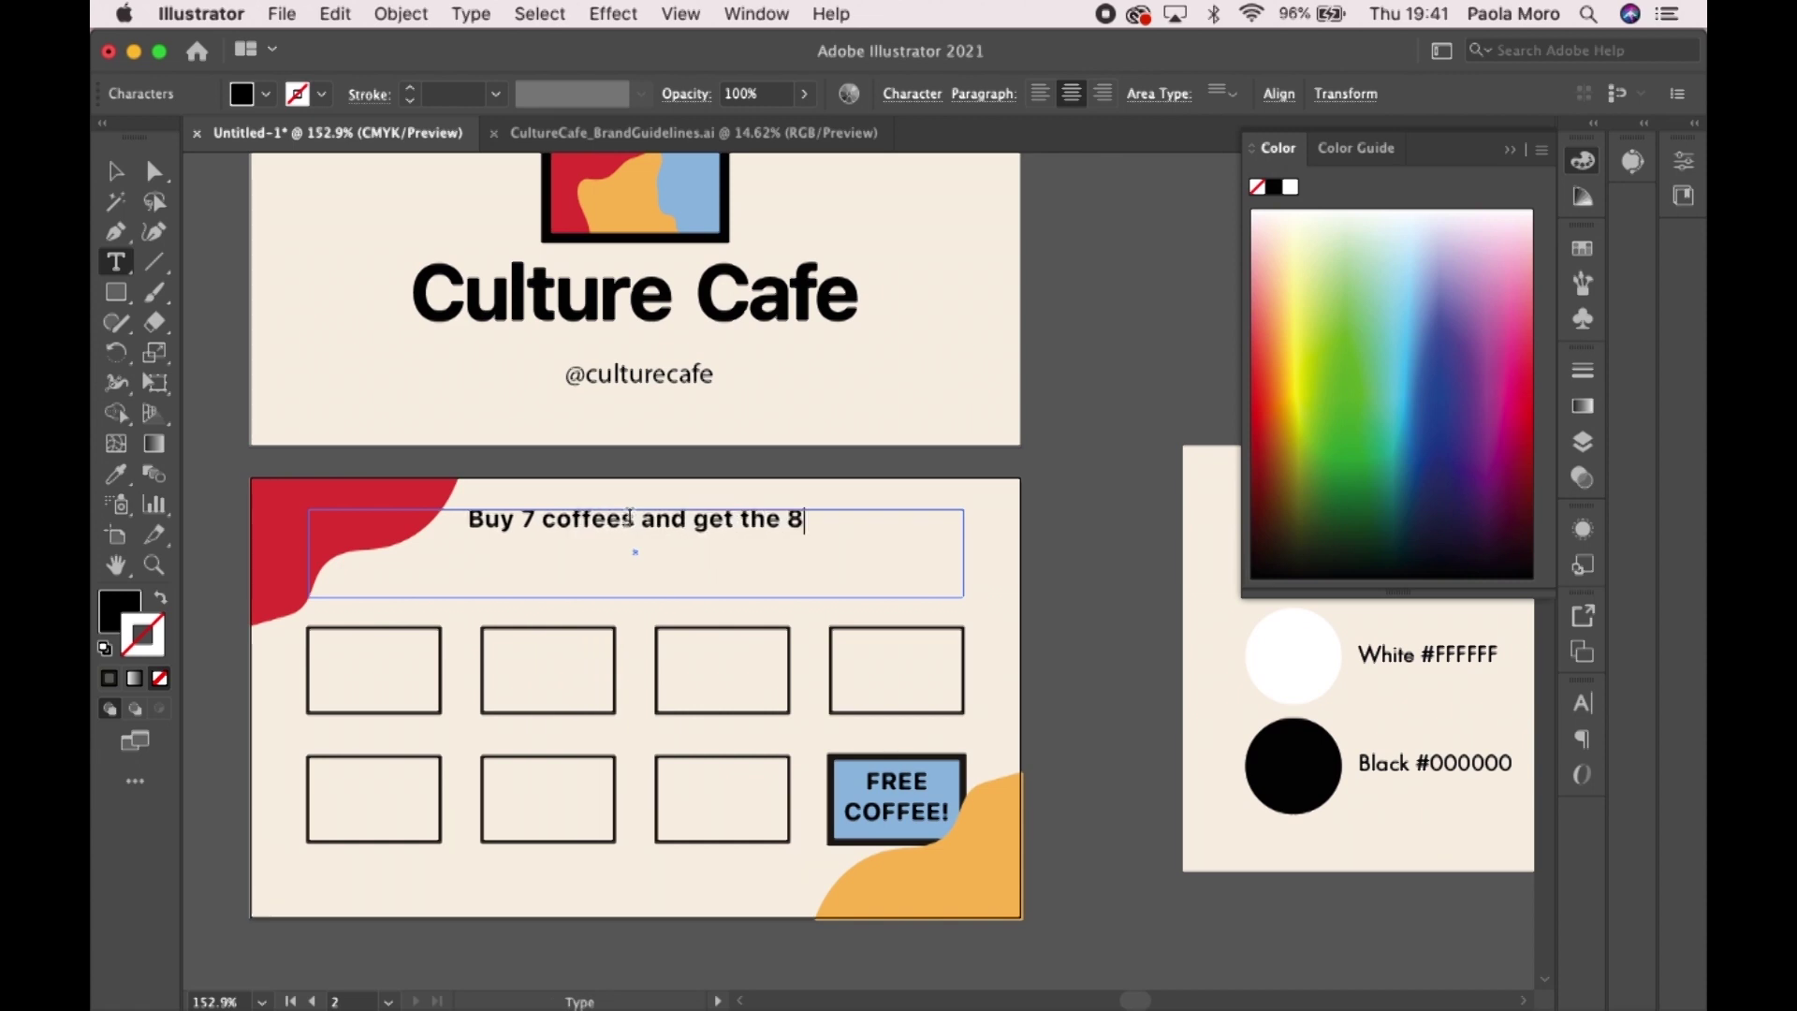
{"action": "key", "text": "BackSpace"}
{"action": "key", "text": "BackSpace"}
{"action": "key", "text": "BackSpace"}
{"action": "key", "text": "BackSpace"}
{"action": "key", "text": "BackSpace"}
{"action": "key", "text": "BackSpace"}
{"action": "key", "text": "BackSpace"}
{"action": "key", "text": "BackSpace"}
{"action": "key", "text": "BackSpace"}
{"action": "key", "text": "BackSpace"}
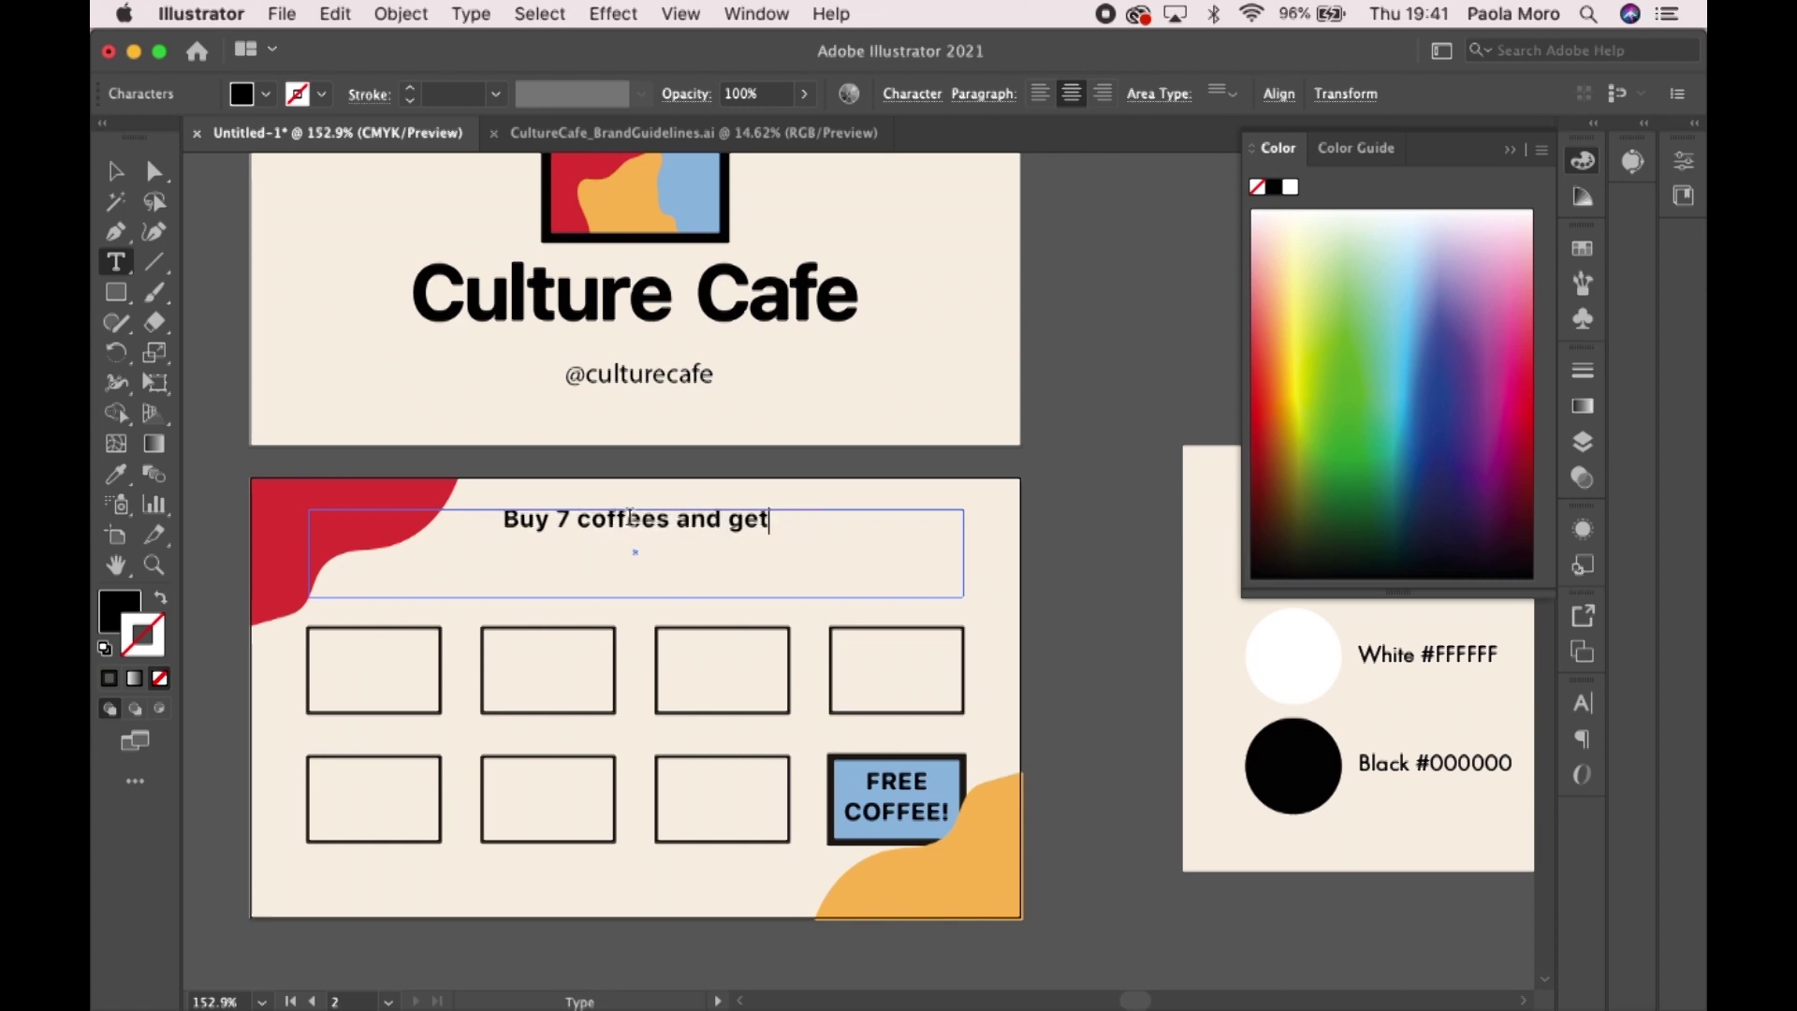
{"action": "type", "text": "the 8"}
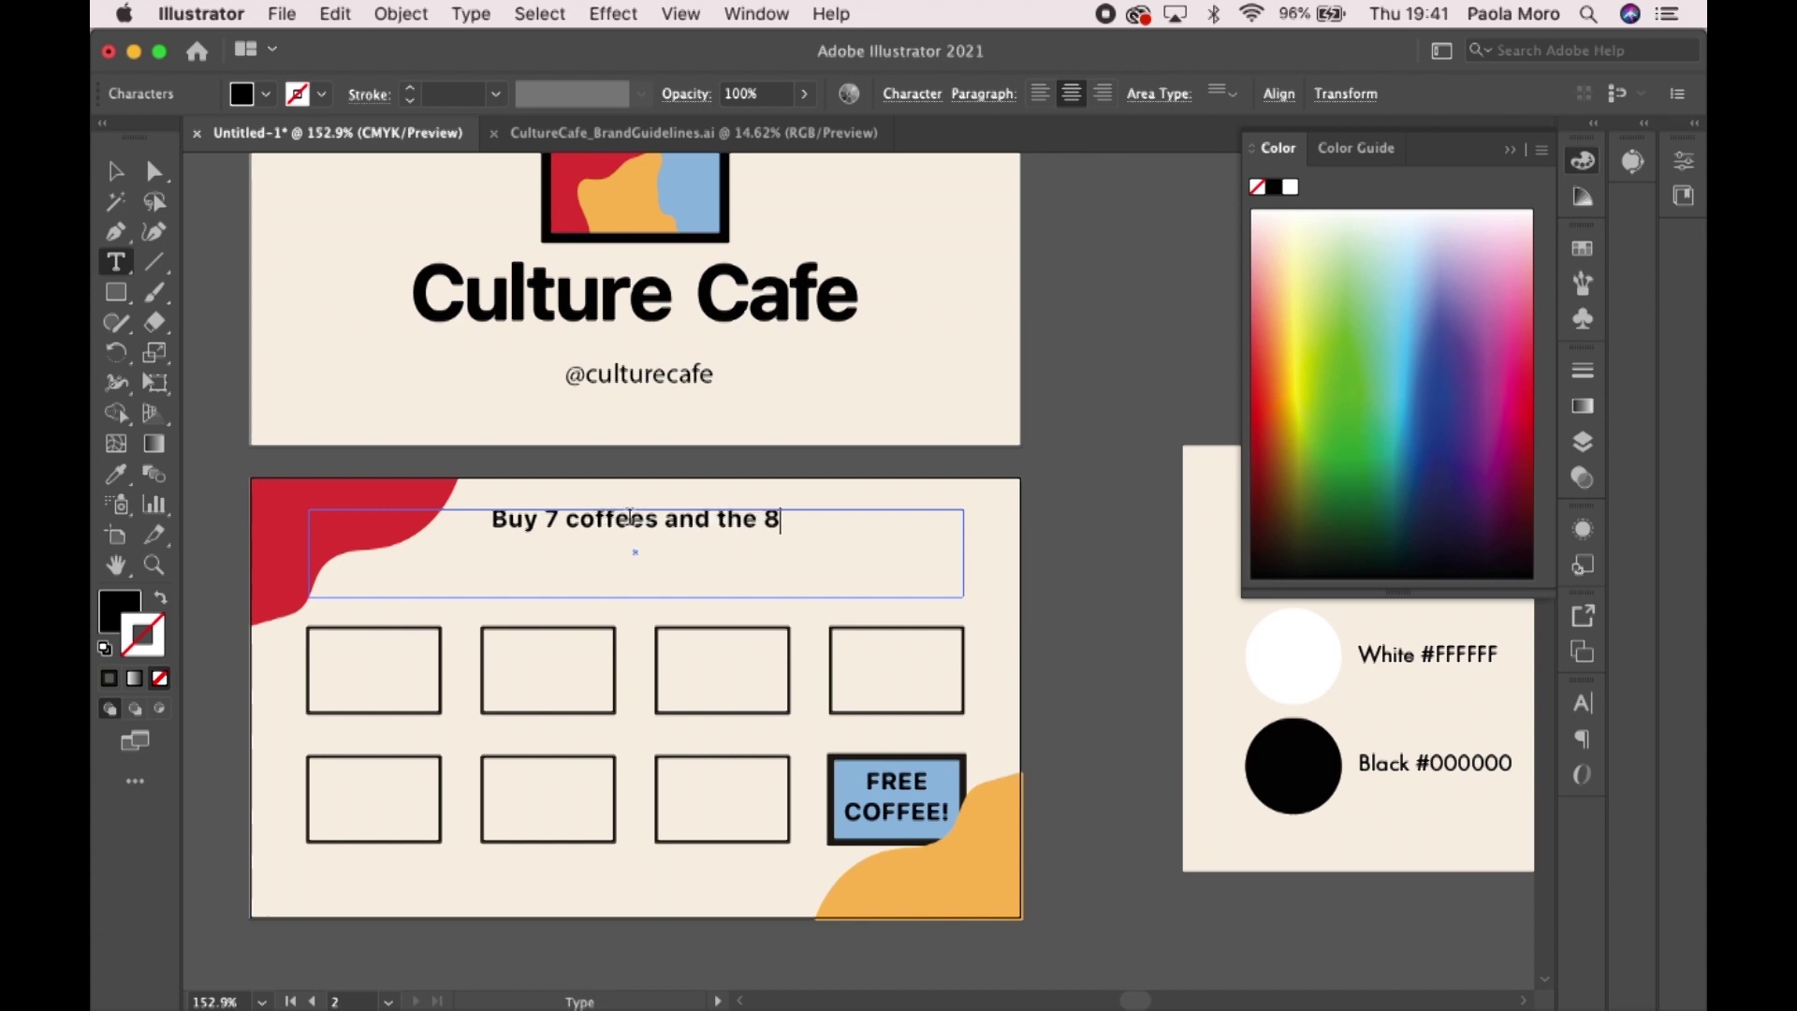
{"action": "type", "text": "th is on us"}
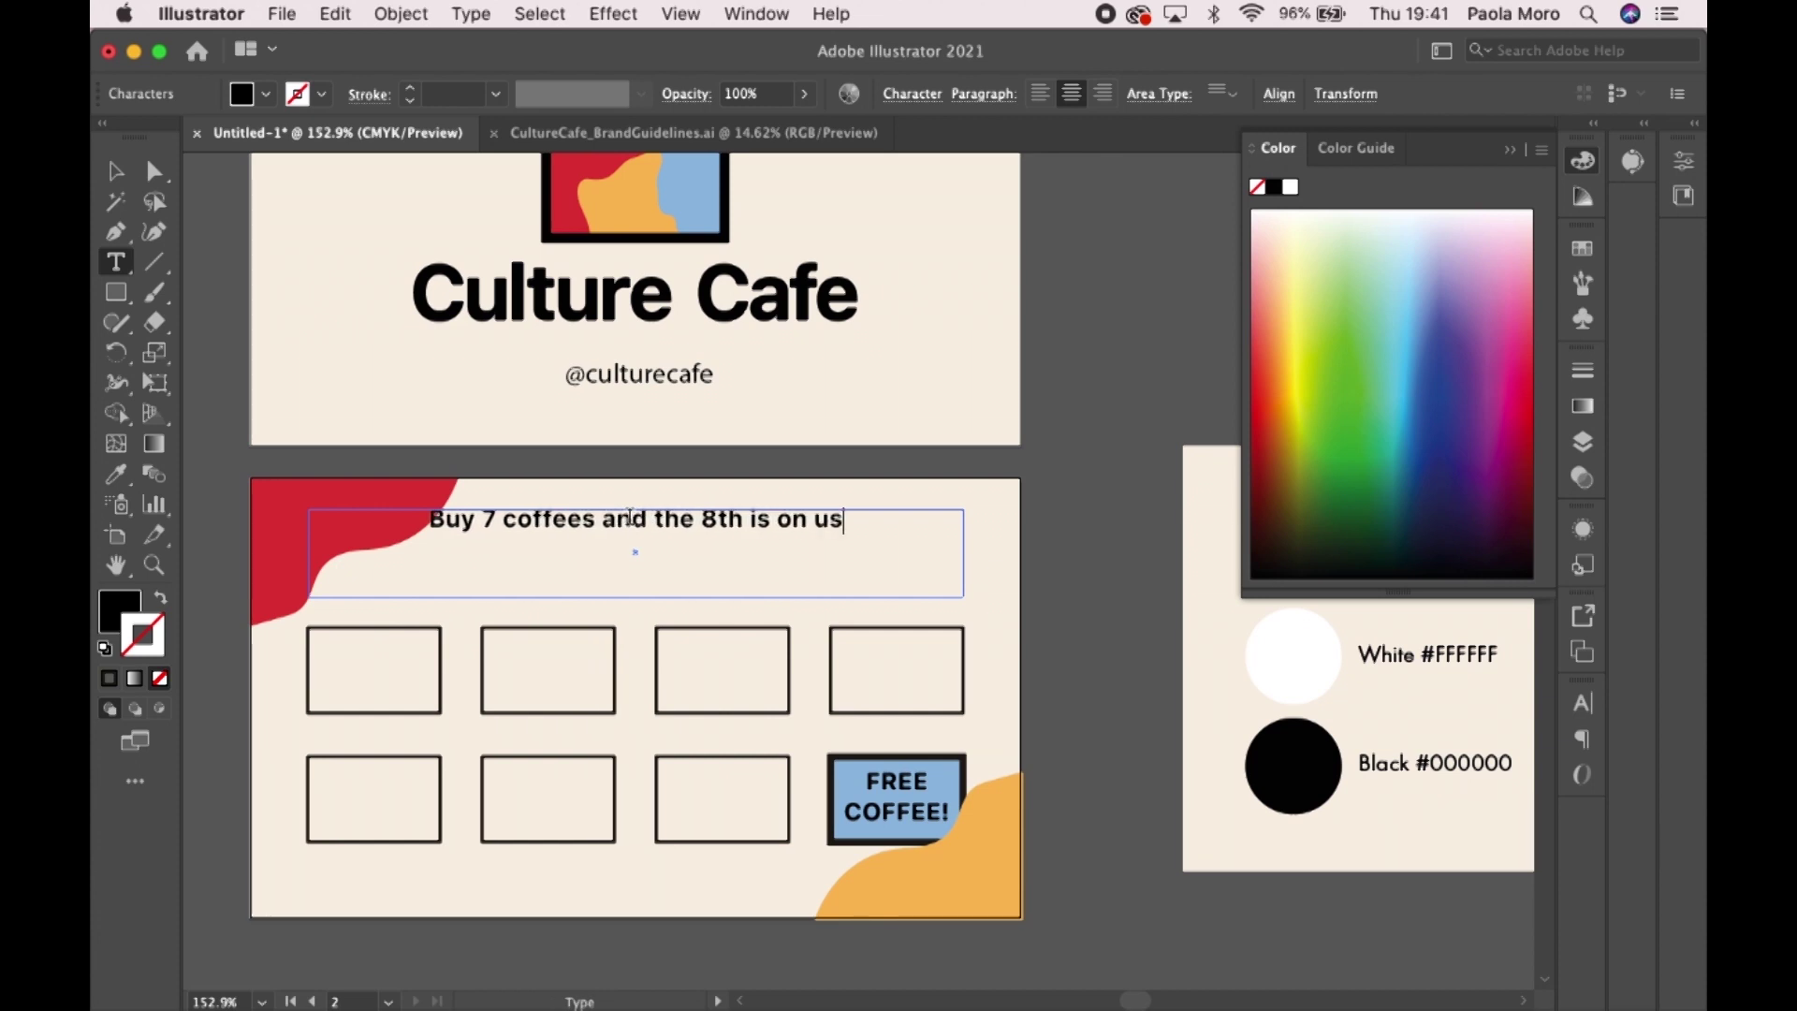
{"action": "type", "text": " :)"}
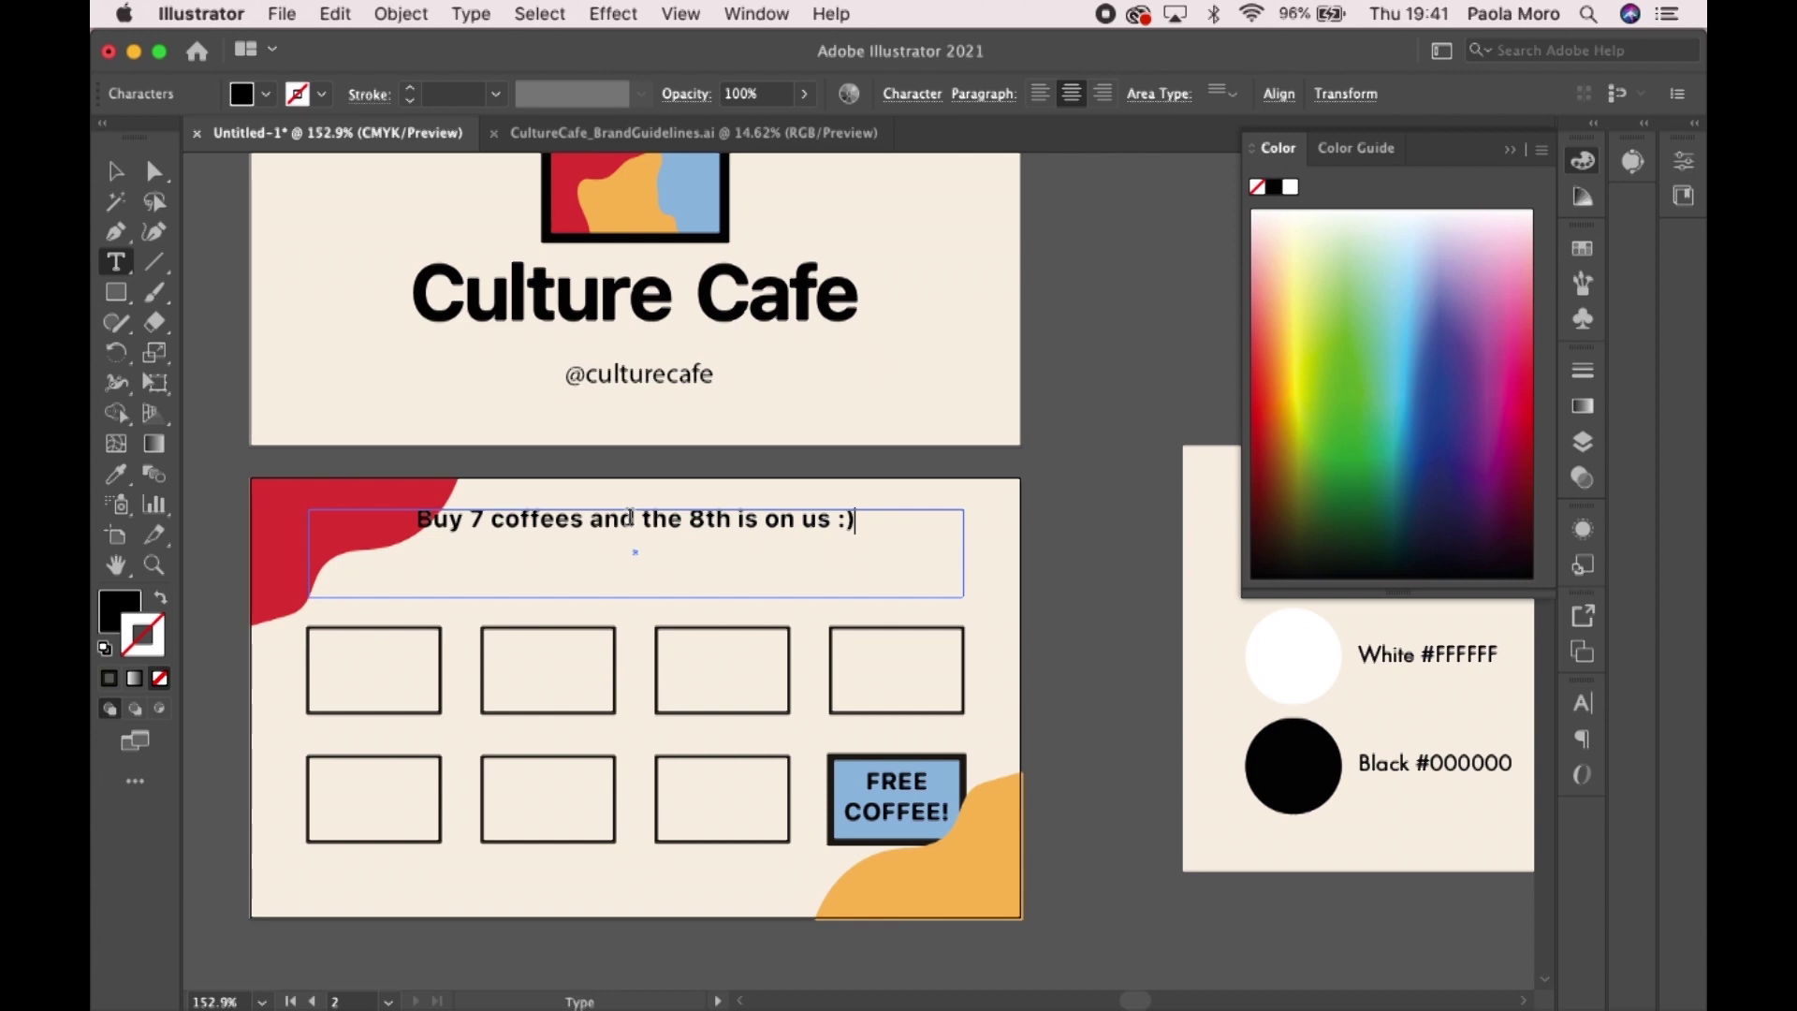
- Apply the text style of the "Futura PT- Book" brand sample to the whole offer heading with the Eyedropper
{"action": "left_click_drag", "start_coordinate": [893, 515], "coordinate": [417, 497]}
{"action": "left_click", "coordinate": [116, 474]}
{"action": "scroll", "coordinate": [714, 354], "scroll_direction": "right", "scroll_amount": 8}
{"action": "scroll", "coordinate": [712, 361], "scroll_direction": "right", "scroll_amount": 3}
{"action": "scroll", "coordinate": [712, 360], "scroll_direction": "up", "scroll_amount": 3}
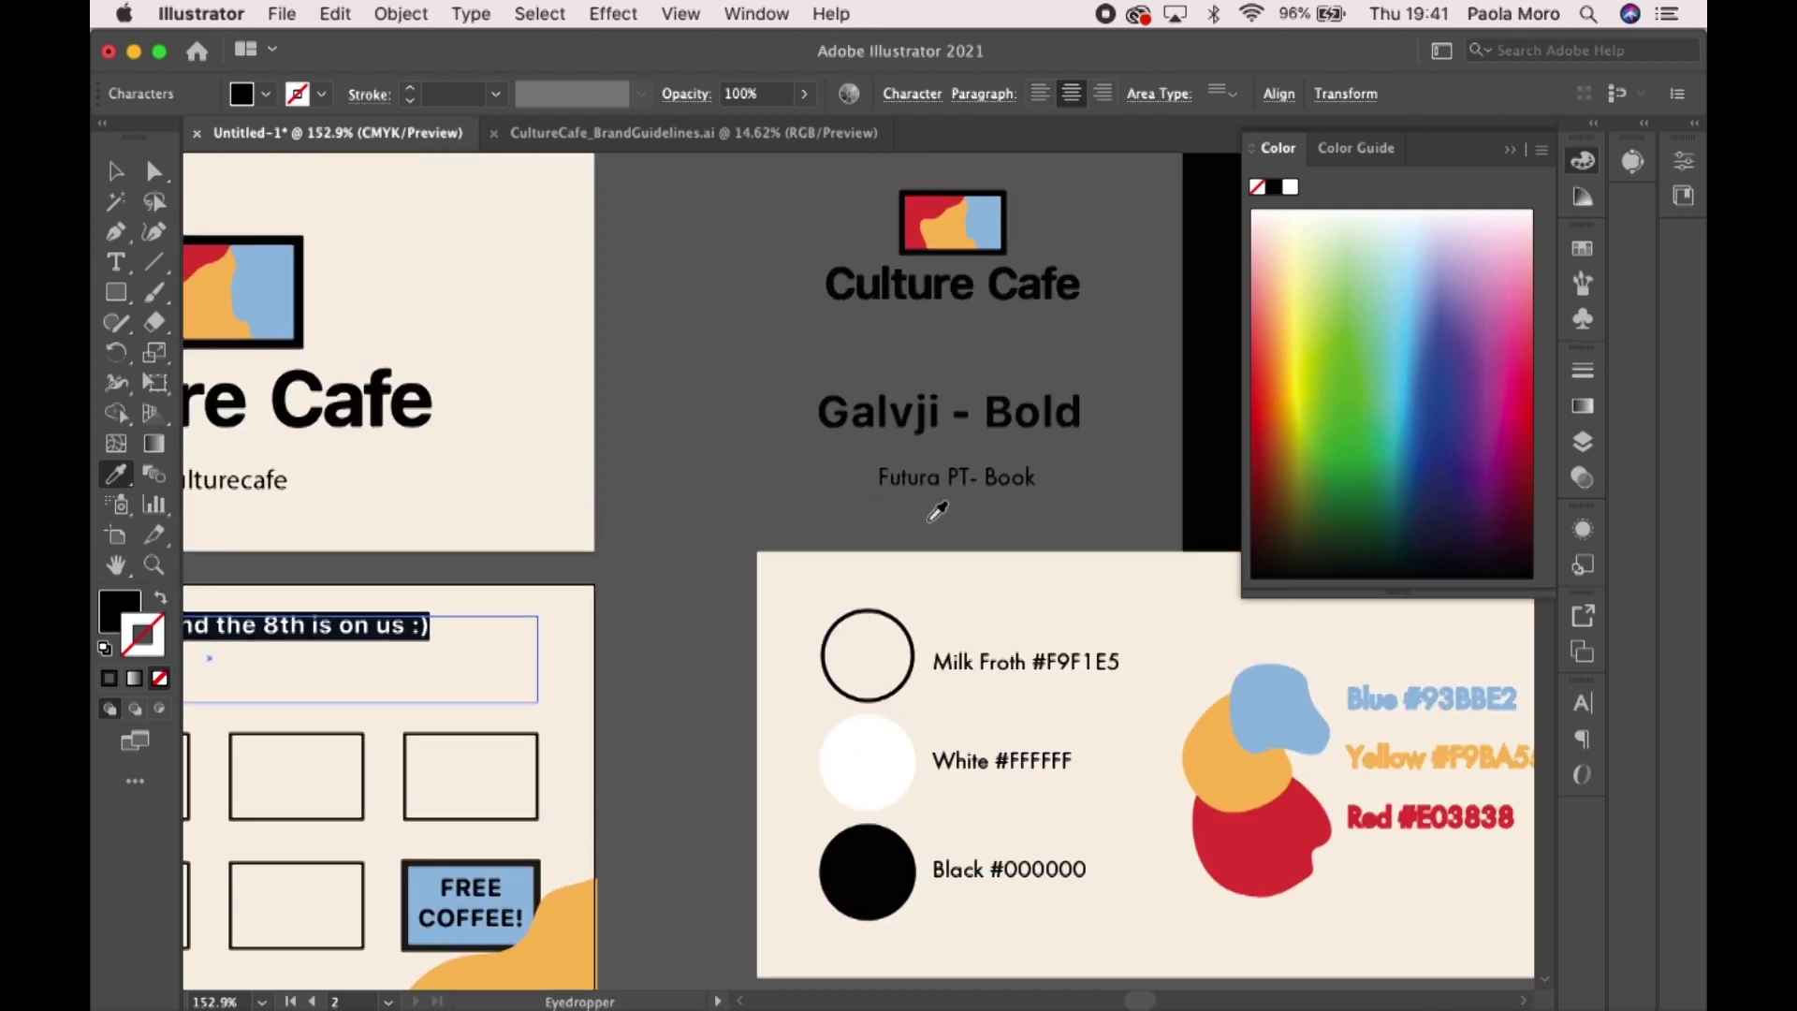
{"action": "left_click", "coordinate": [957, 476]}
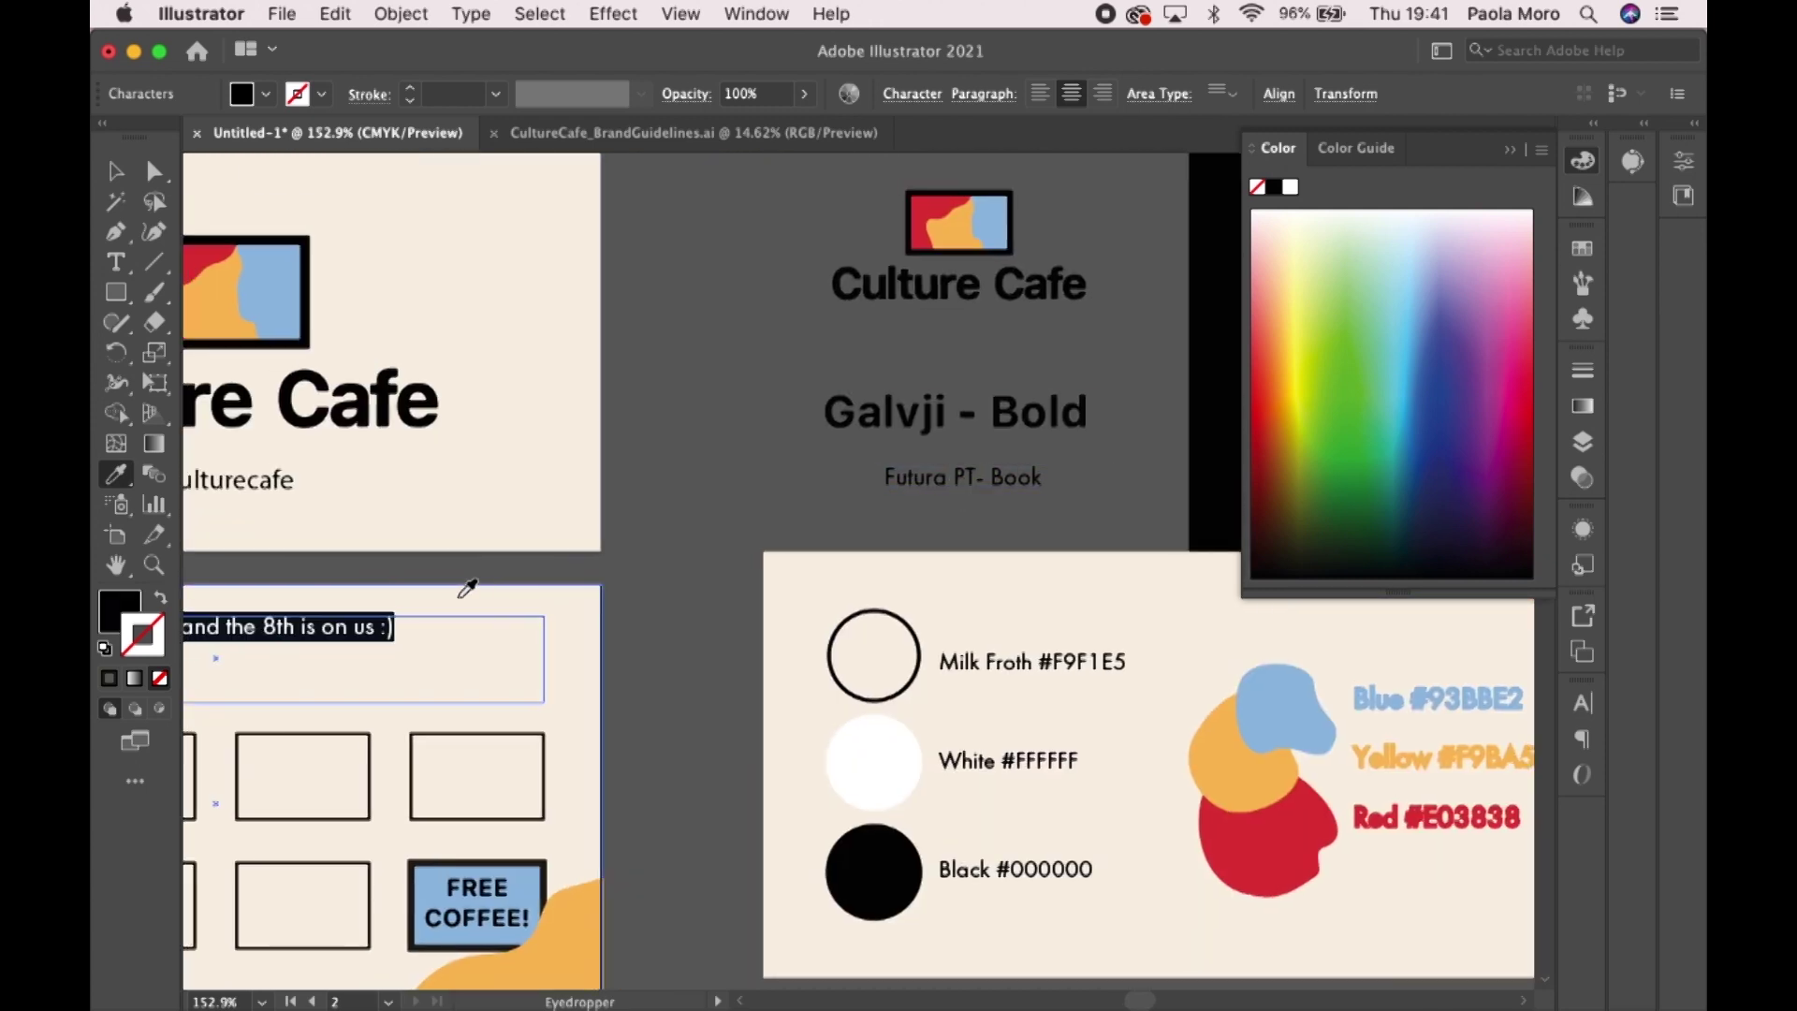
{"action": "scroll", "coordinate": [462, 589], "scroll_direction": "left", "scroll_amount": 10}
{"action": "left_click", "coordinate": [116, 171]}
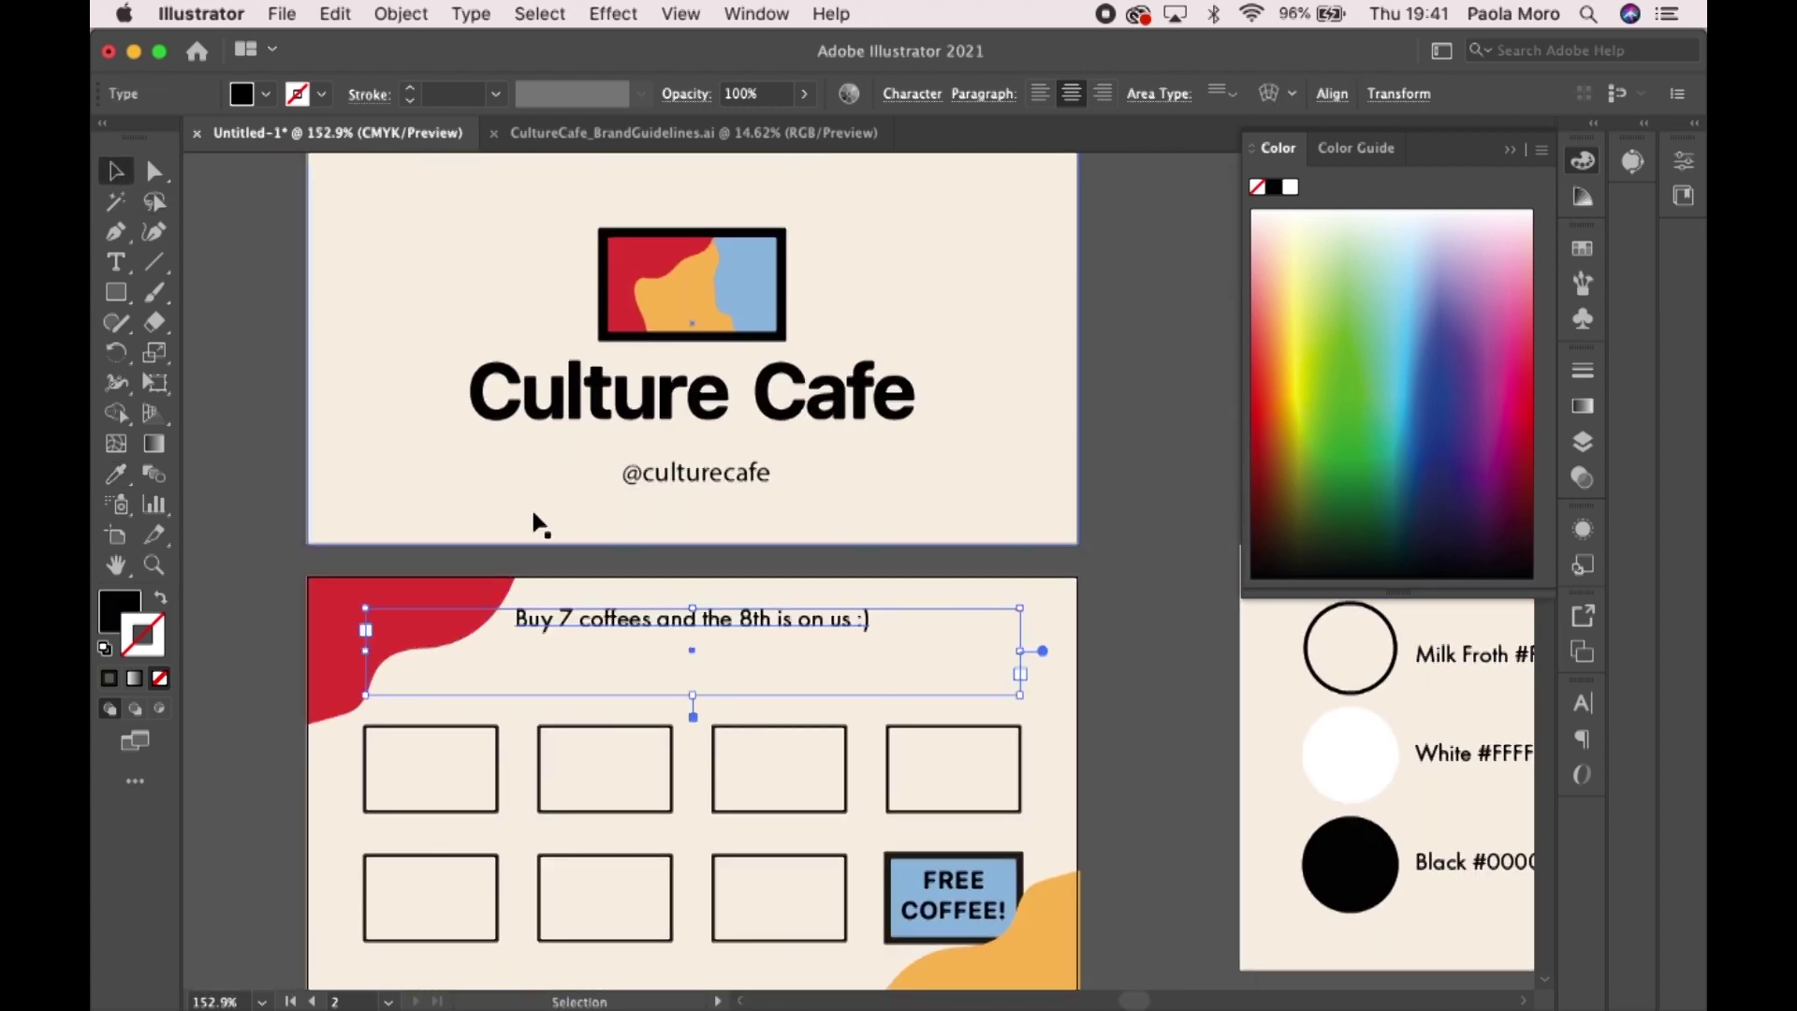
- Set the font size of the entire offer heading to 9 pt
{"action": "triple_click", "coordinate": [610, 617]}
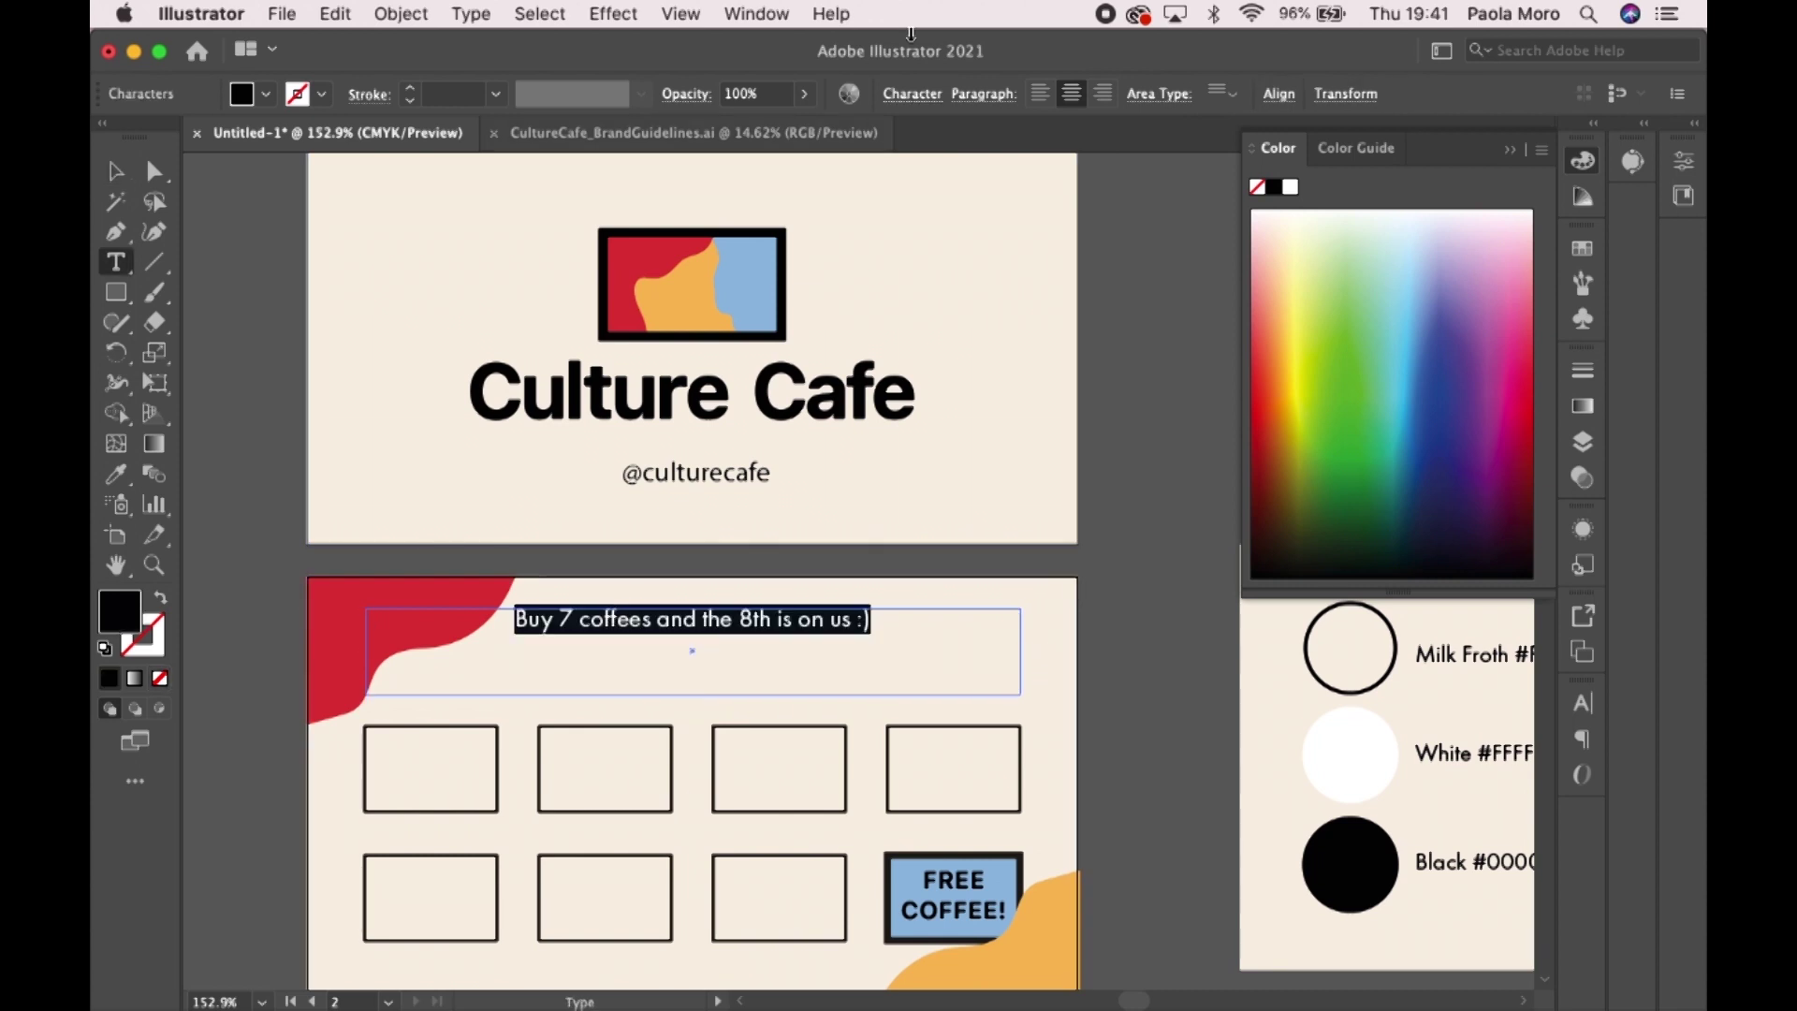
{"action": "left_click", "coordinate": [908, 96]}
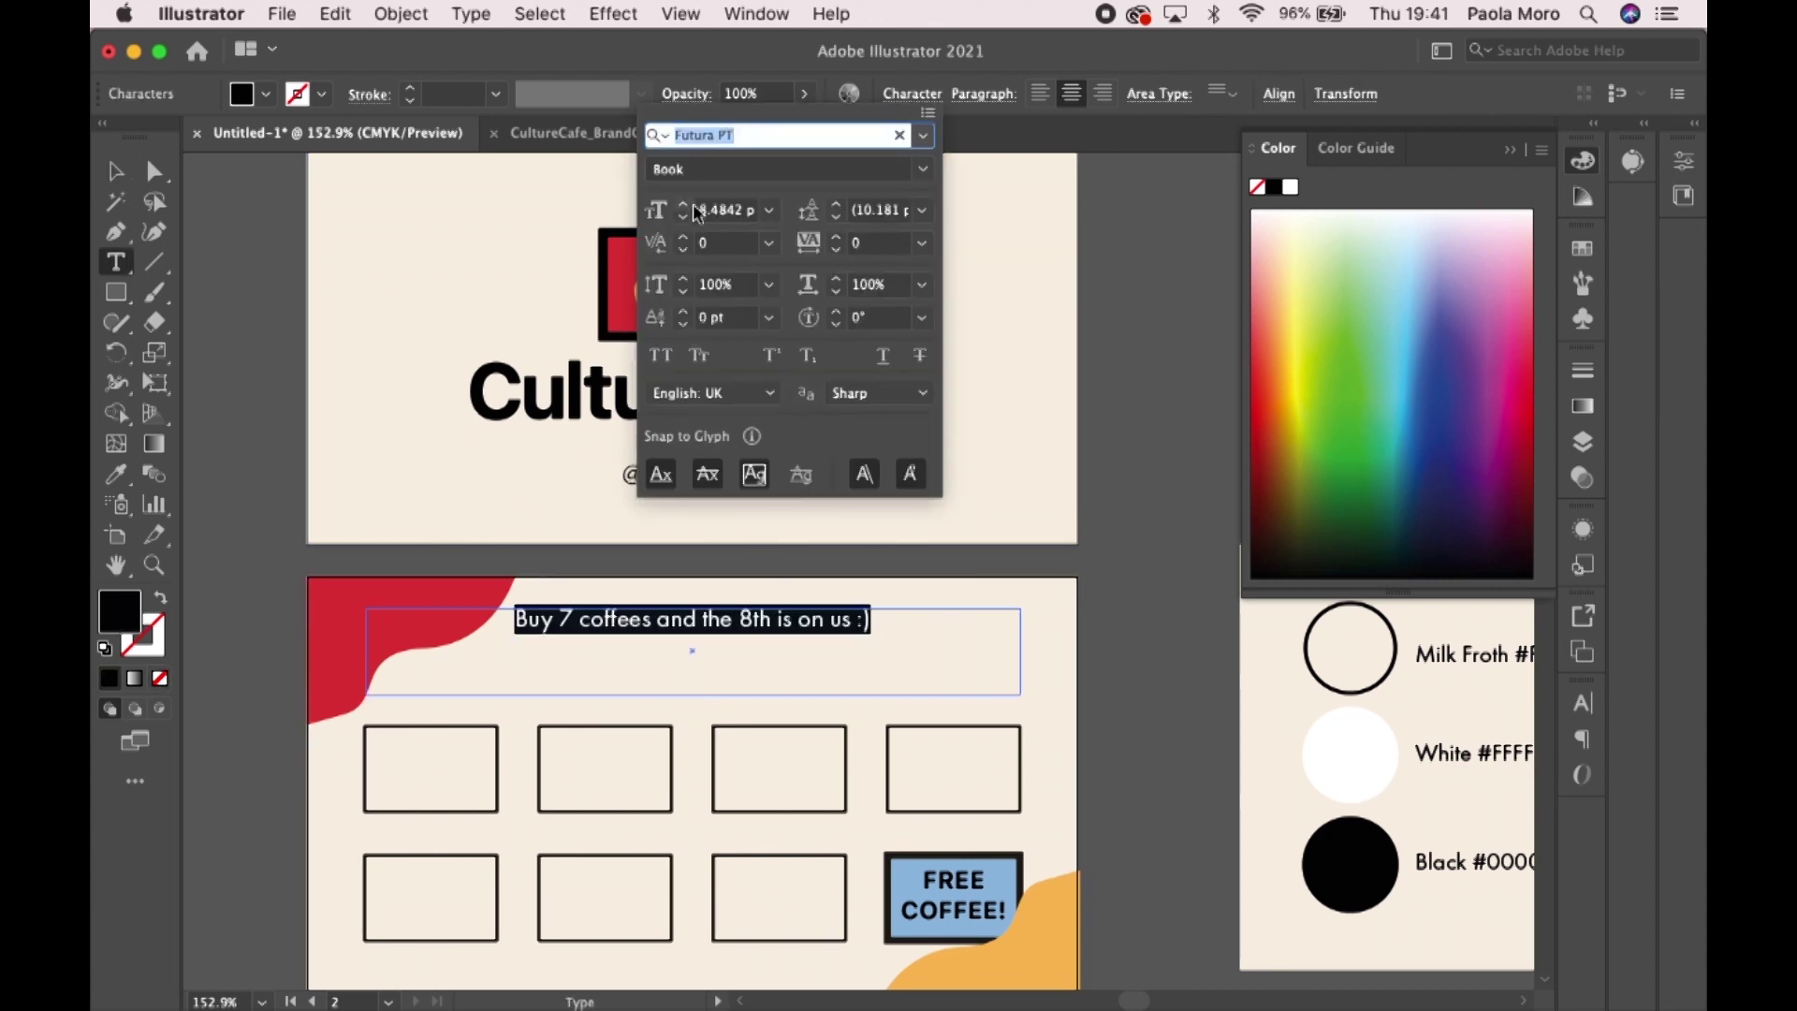
{"action": "type", "text": "Futura PT"}
{"action": "key", "text": "Return"}
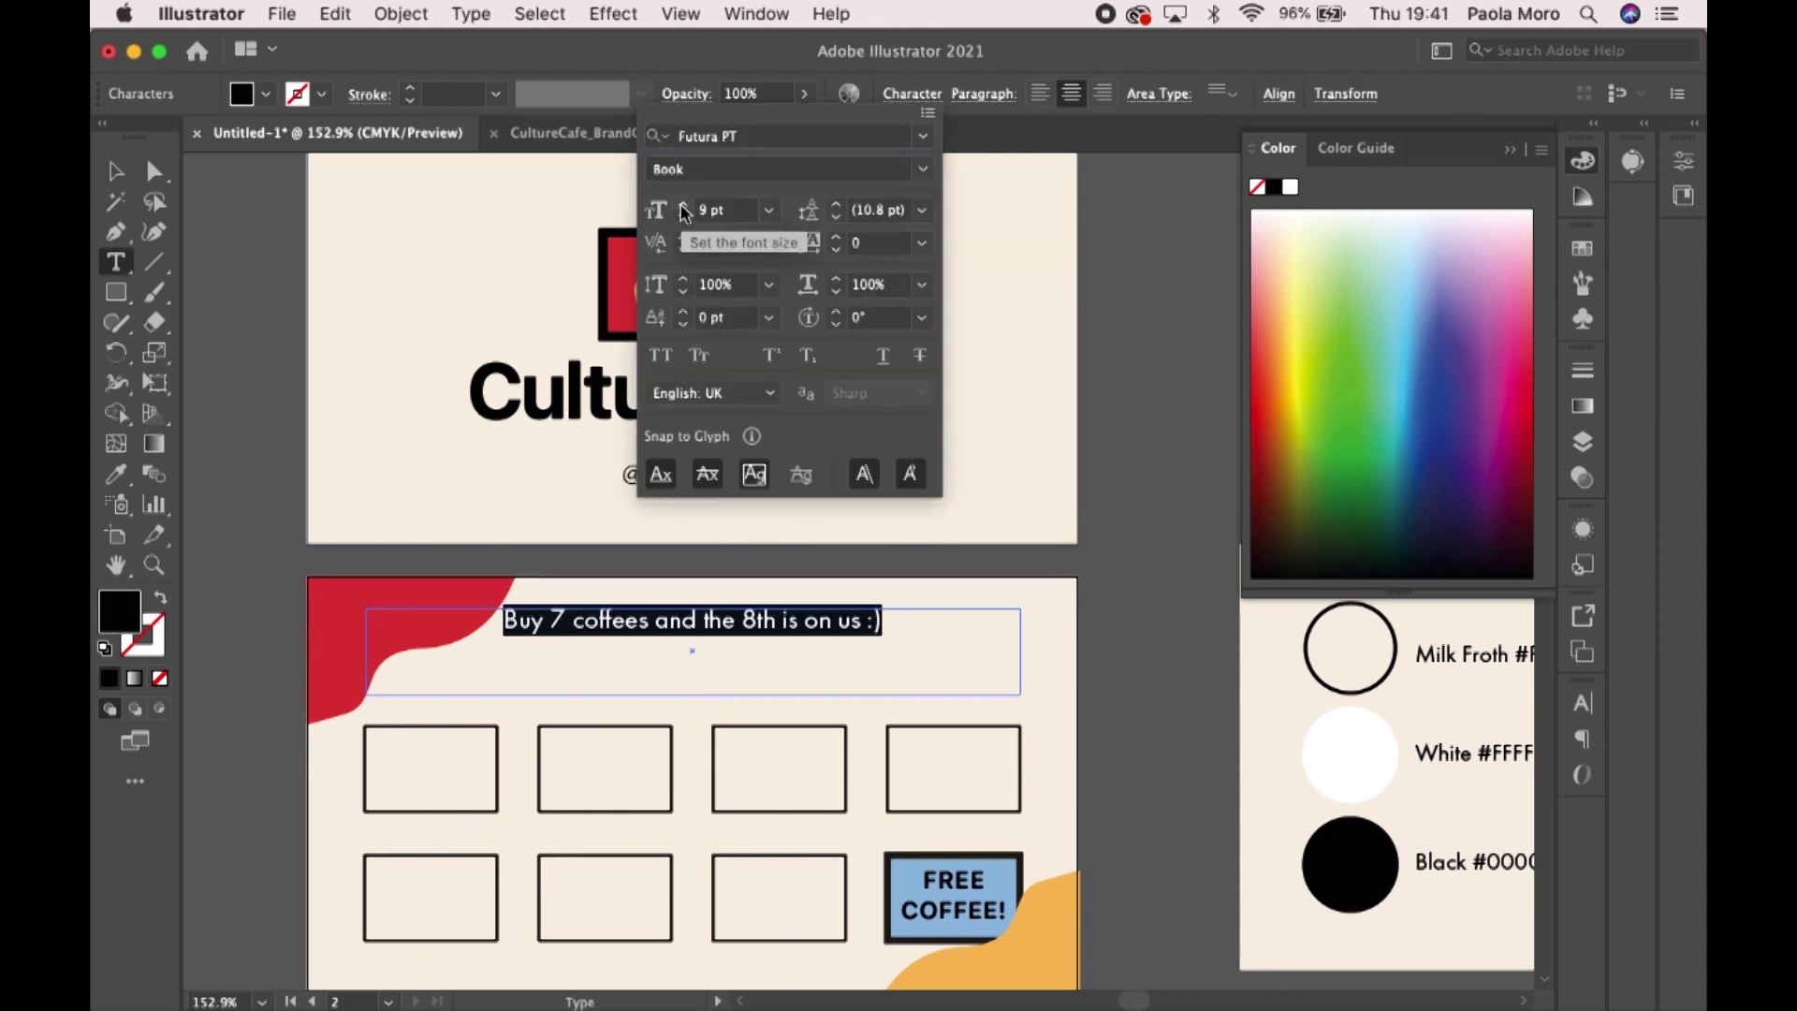
{"action": "left_click", "coordinate": [114, 176]}
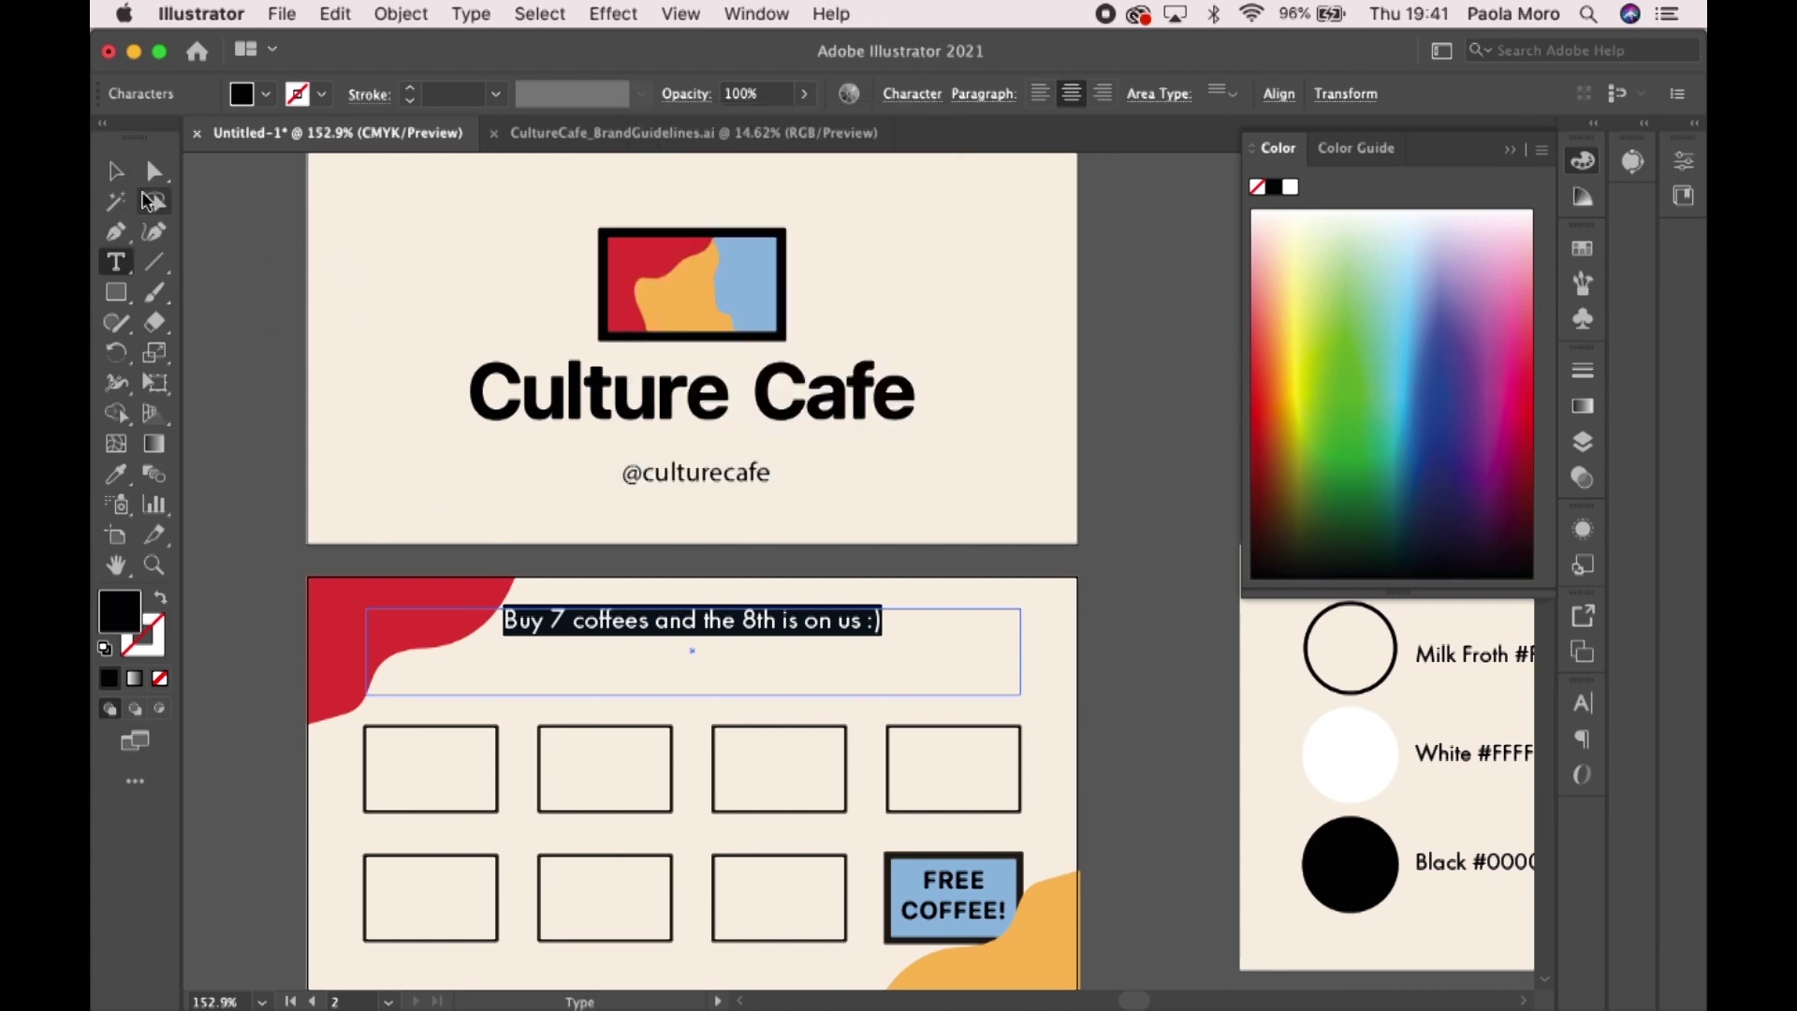
{"action": "left_click", "coordinate": [115, 177]}
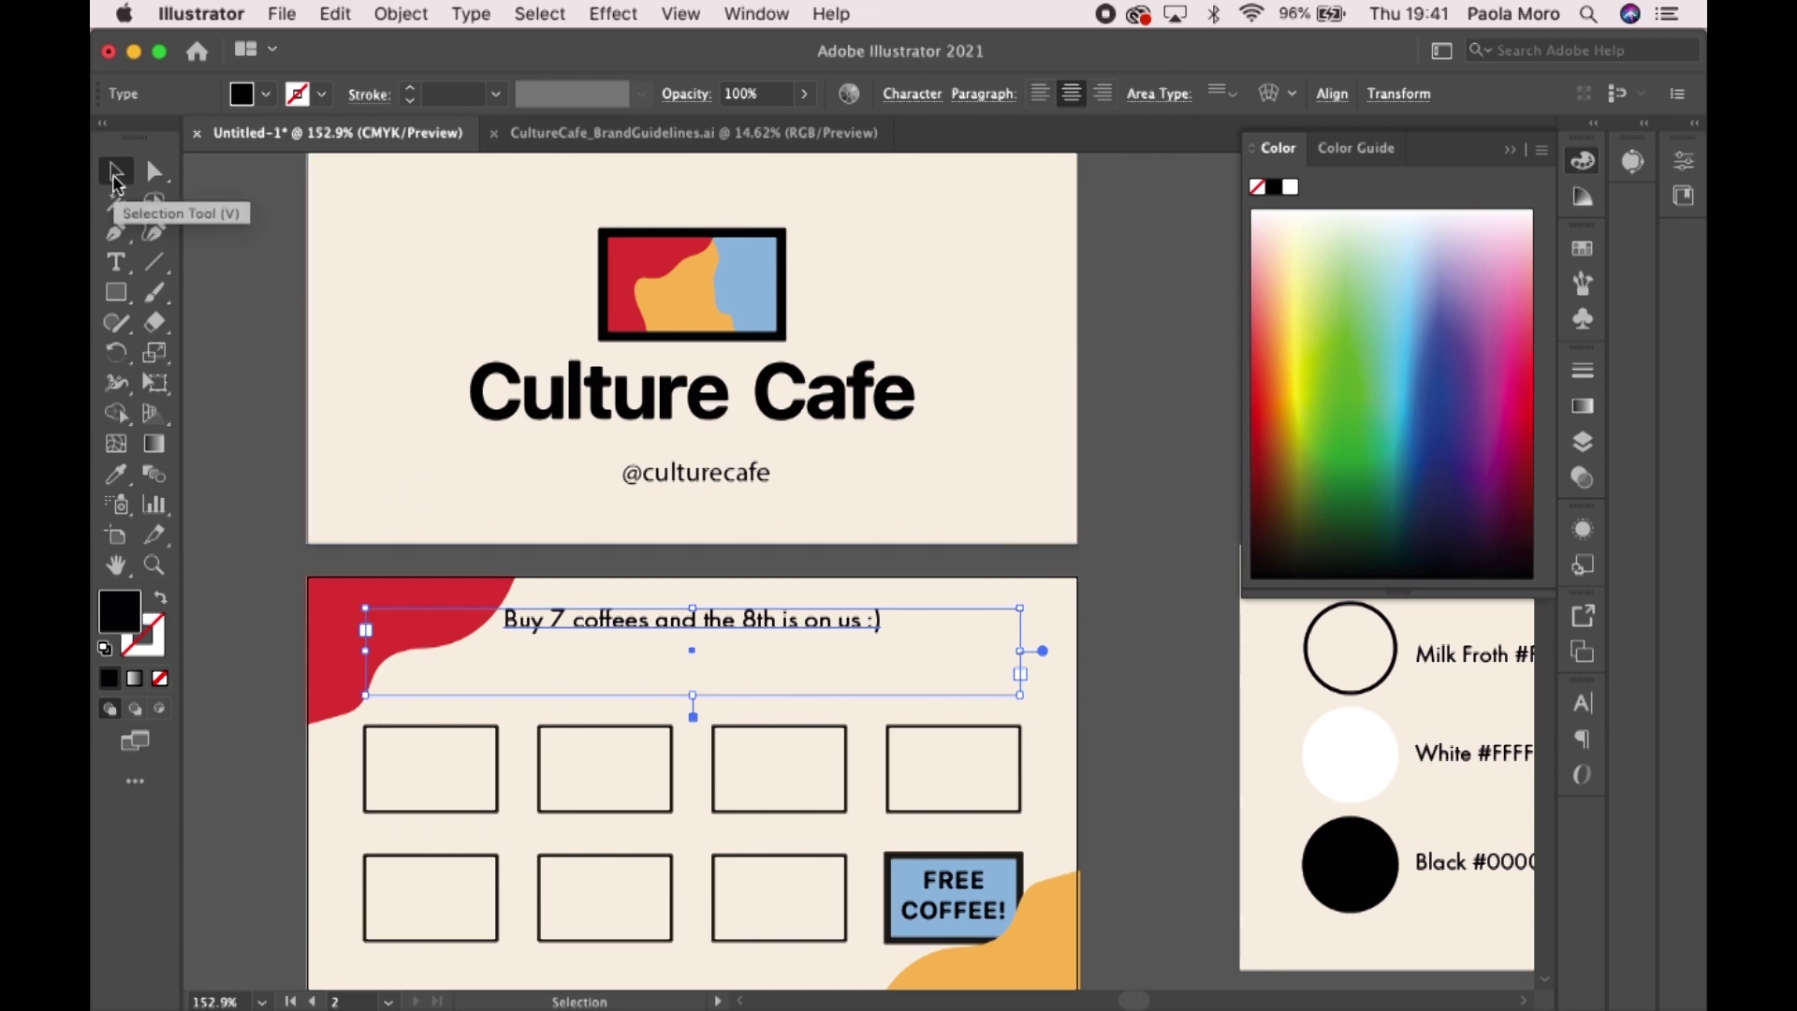
- Shorten the heading's frame to one line, move it down just above the upper row of boxes and centre it horizontally on the artboard
{"action": "mouse_move", "coordinate": [693, 695]}
{"action": "left_mouse_down"}
{"action": "mouse_move", "coordinate": [704, 632]}
{"action": "mouse_move", "coordinate": [704, 677]}
{"action": "left_mouse_up"}
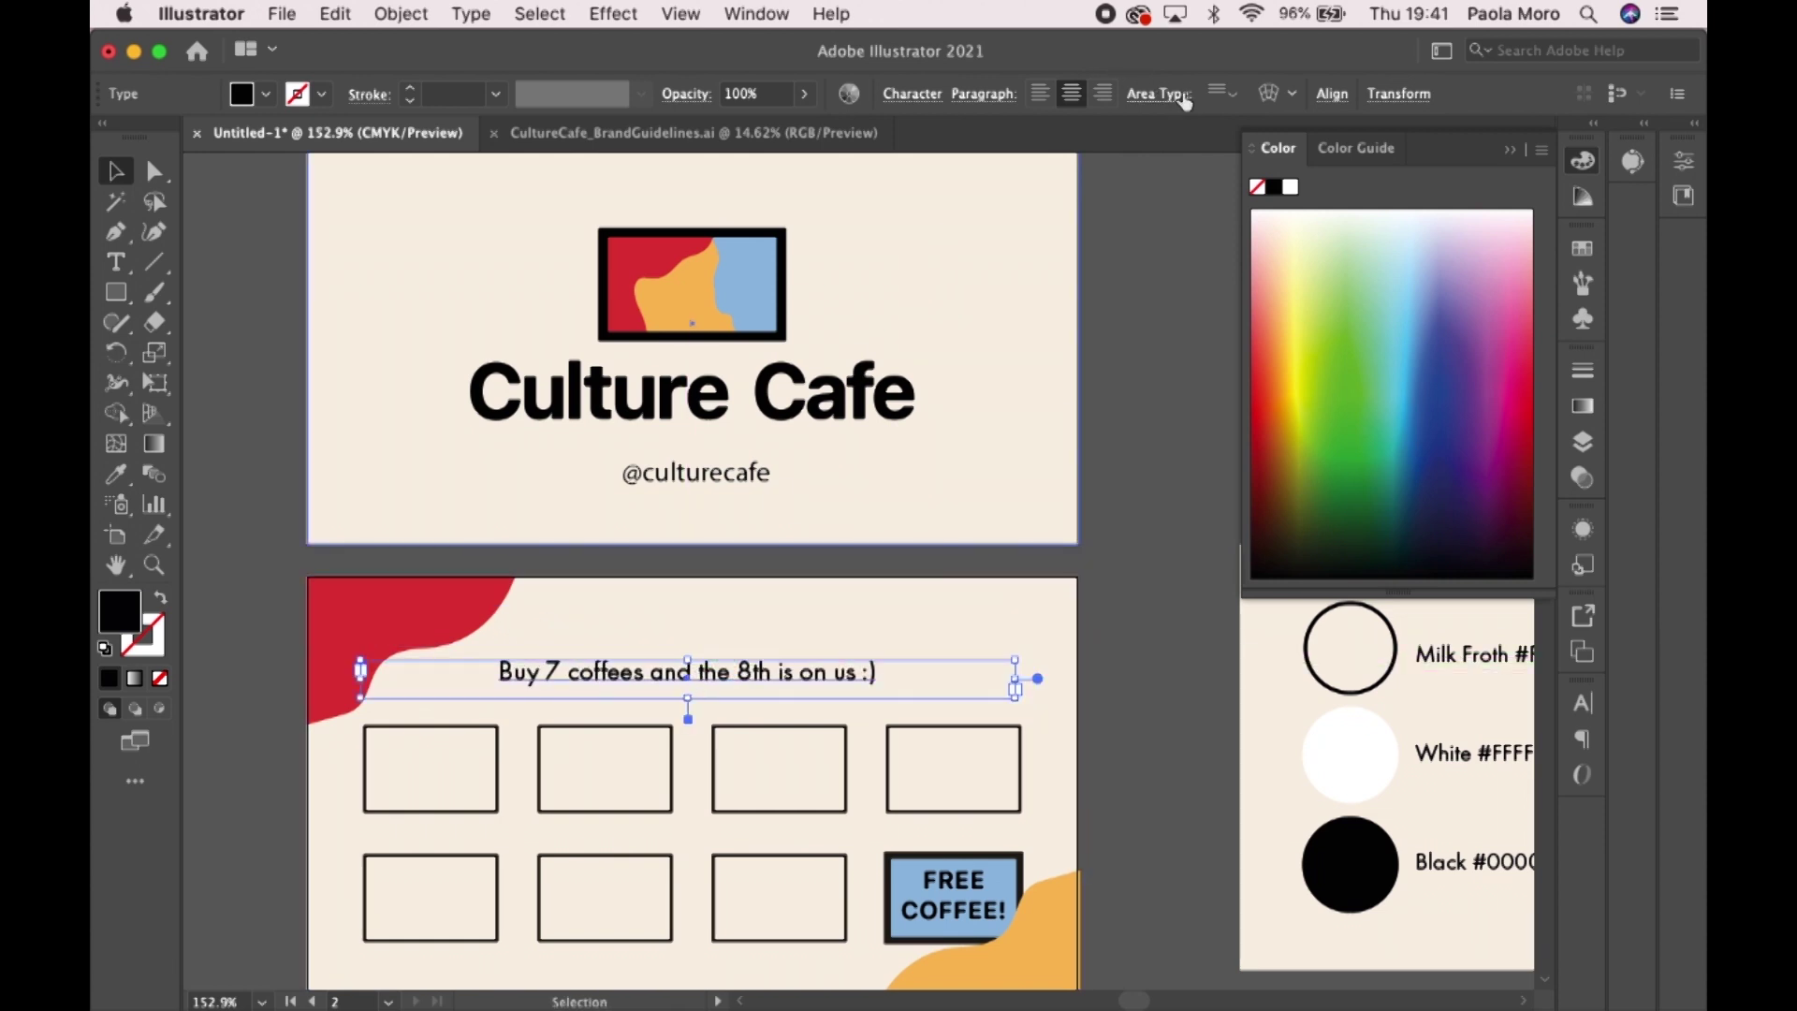
{"action": "left_click", "coordinate": [1335, 95]}
{"action": "left_click", "coordinate": [1112, 165]}
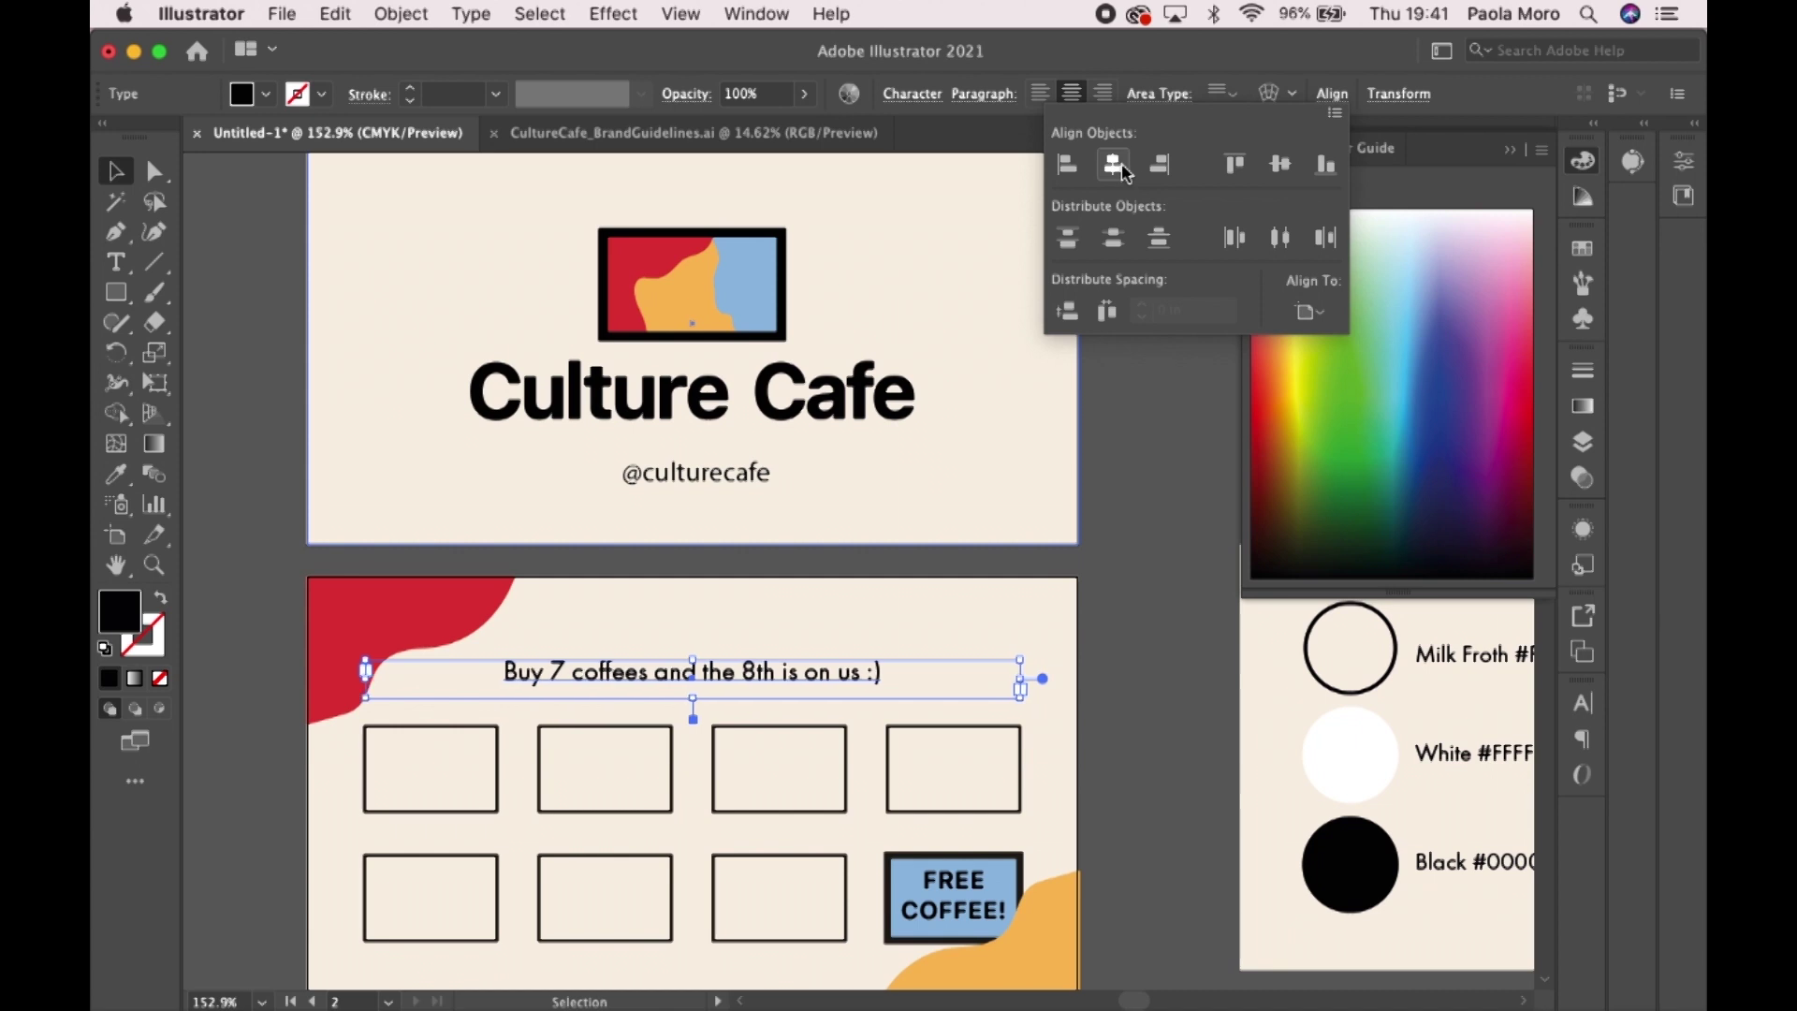
{"action": "left_click", "coordinate": [1141, 633]}
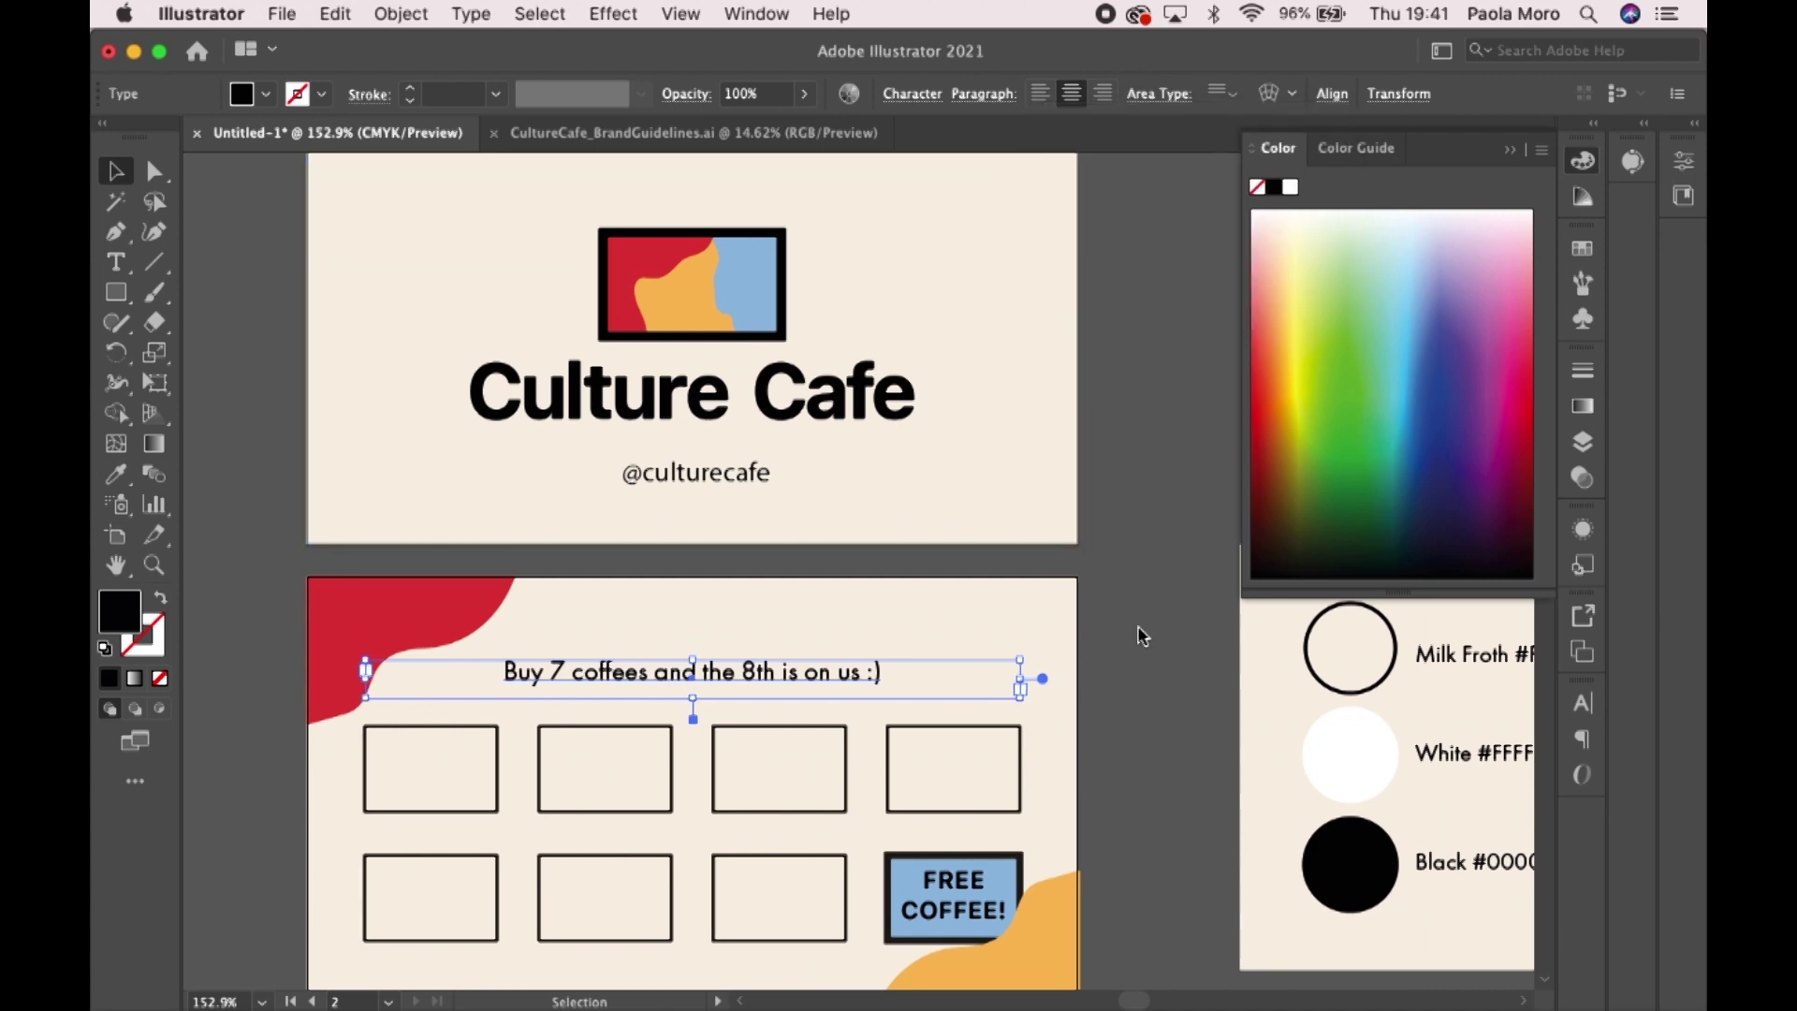
{"action": "left_click", "coordinate": [1141, 636]}
{"action": "scroll", "coordinate": [1139, 632], "scroll_direction": "down", "scroll_amount": 3}
{"action": "scroll", "coordinate": [1141, 642], "scroll_direction": "up", "scroll_amount": 2}
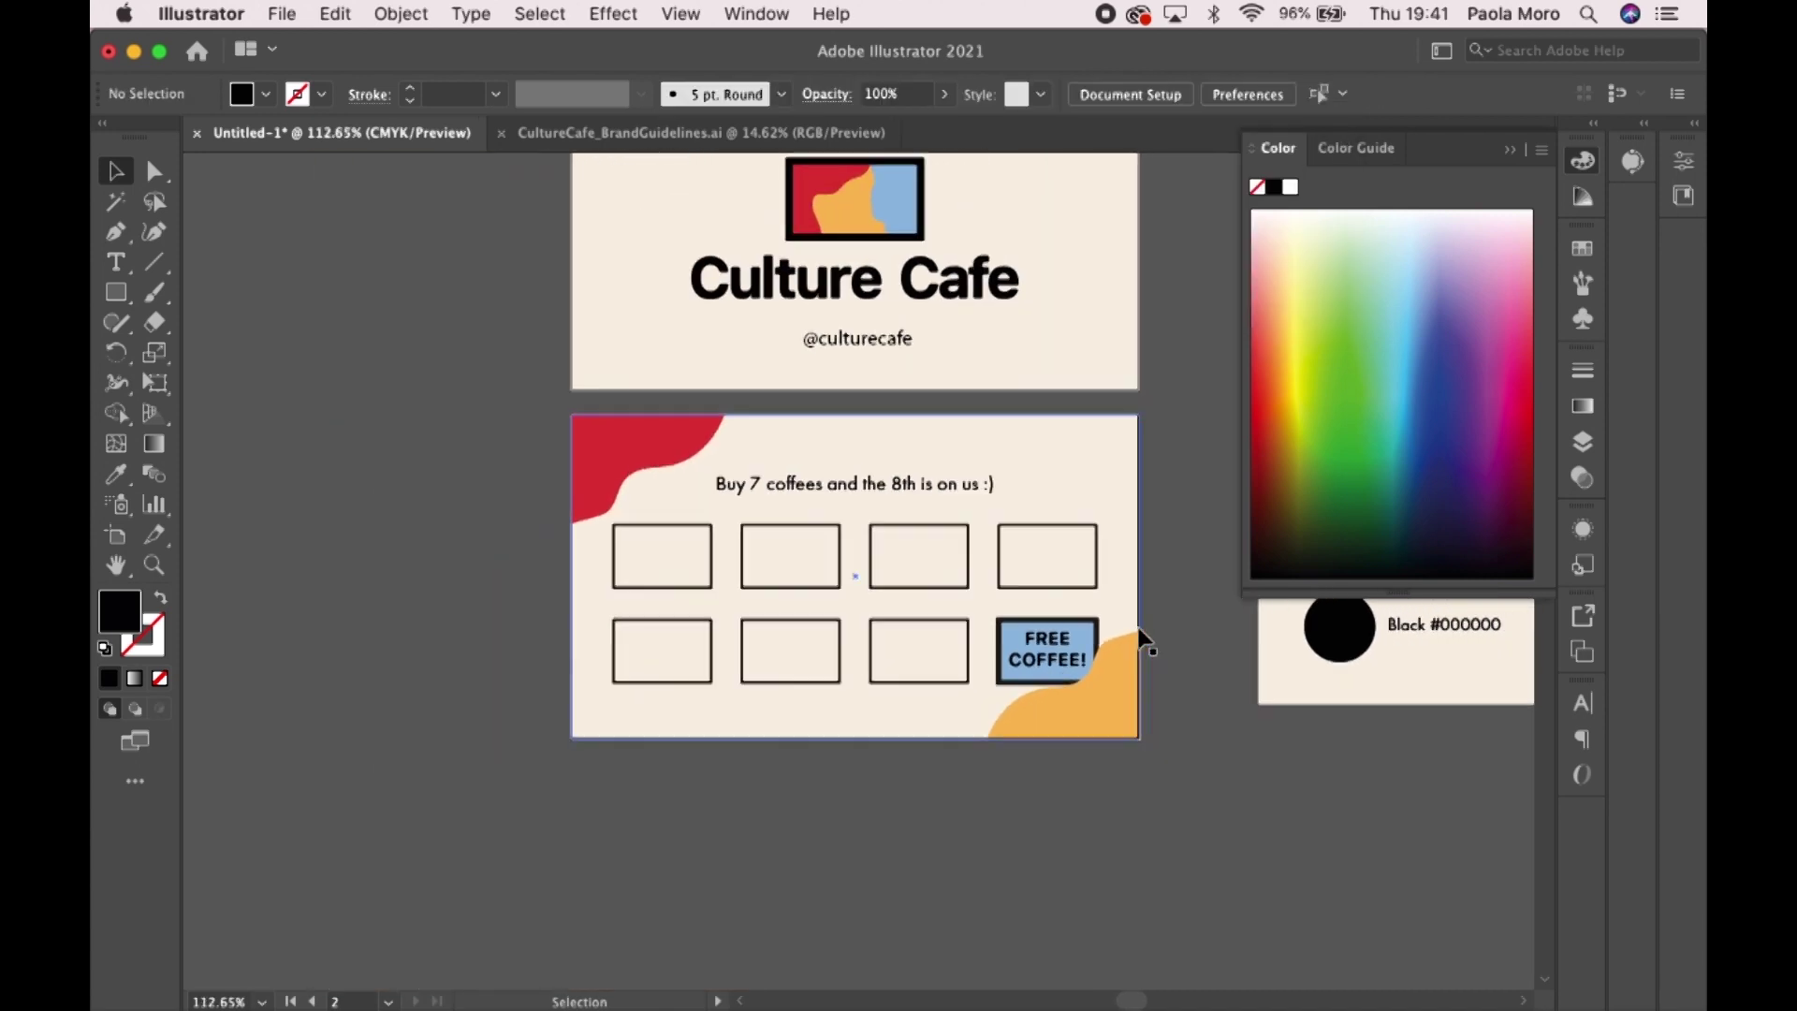
{"action": "scroll", "coordinate": [1142, 641], "scroll_direction": "right", "scroll_amount": 2}
{"action": "scroll", "coordinate": [1012, 737], "scroll_direction": "up", "scroll_amount": 4}
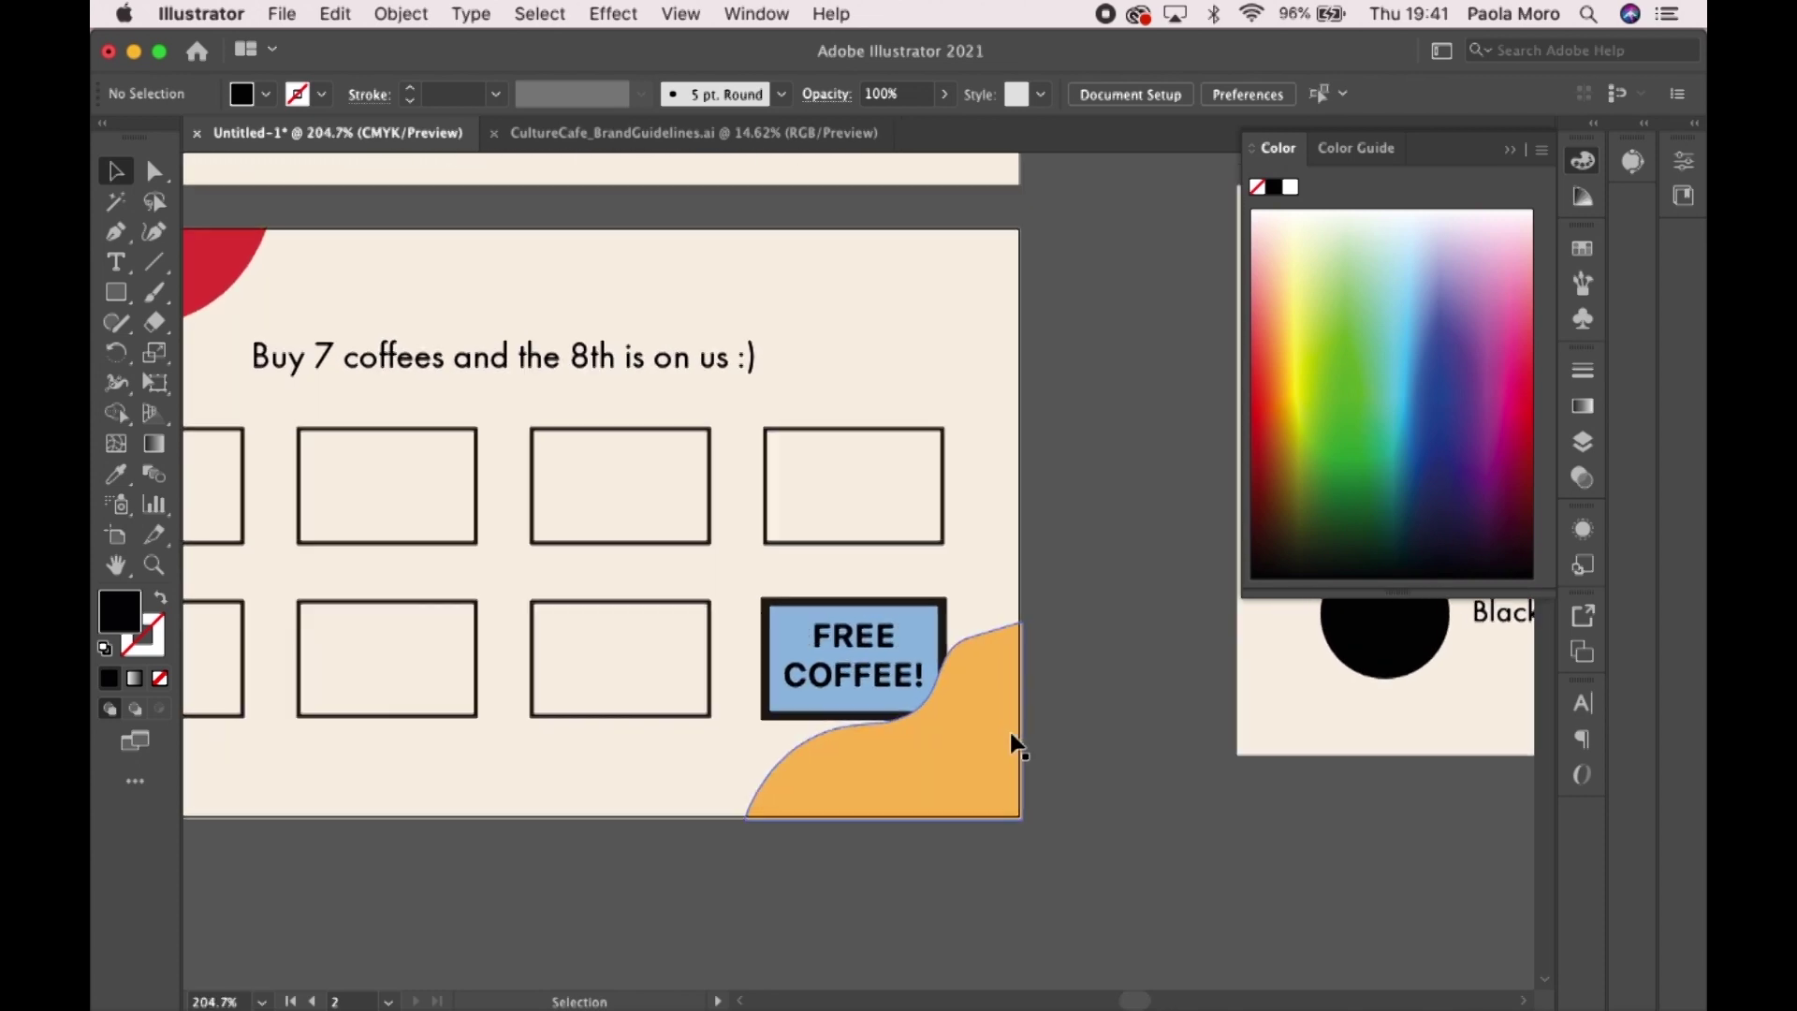